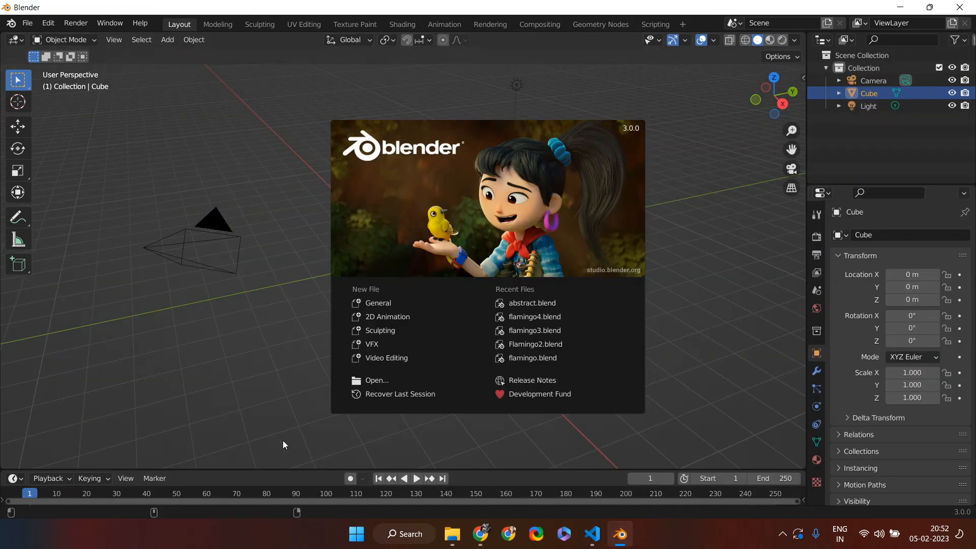
# Dismiss the splash screen and delete the default camera and light, keeping only the cube.
pyautogui.click(262, 418)
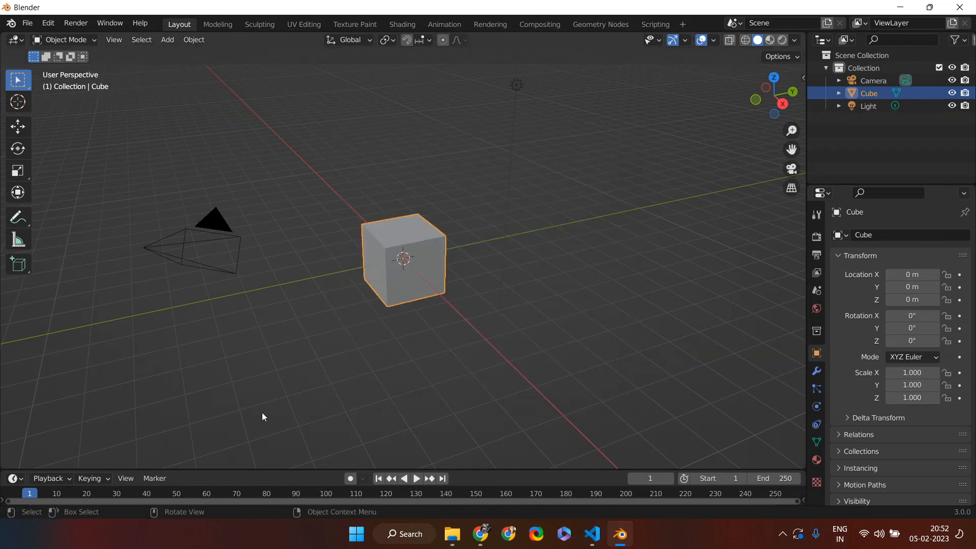
pyautogui.click(231, 268)
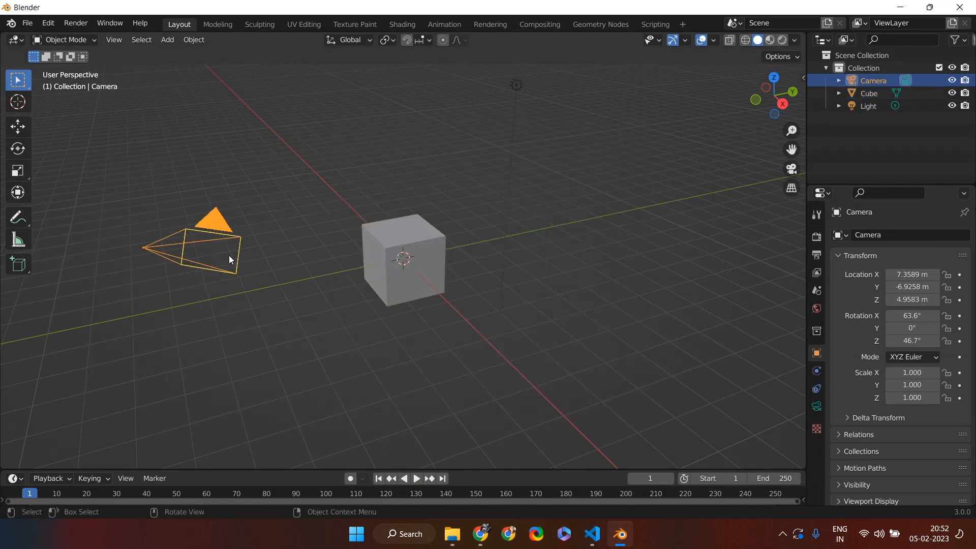
pyautogui.press('Delete')
pyautogui.click(515, 87)
pyautogui.press('Delete')
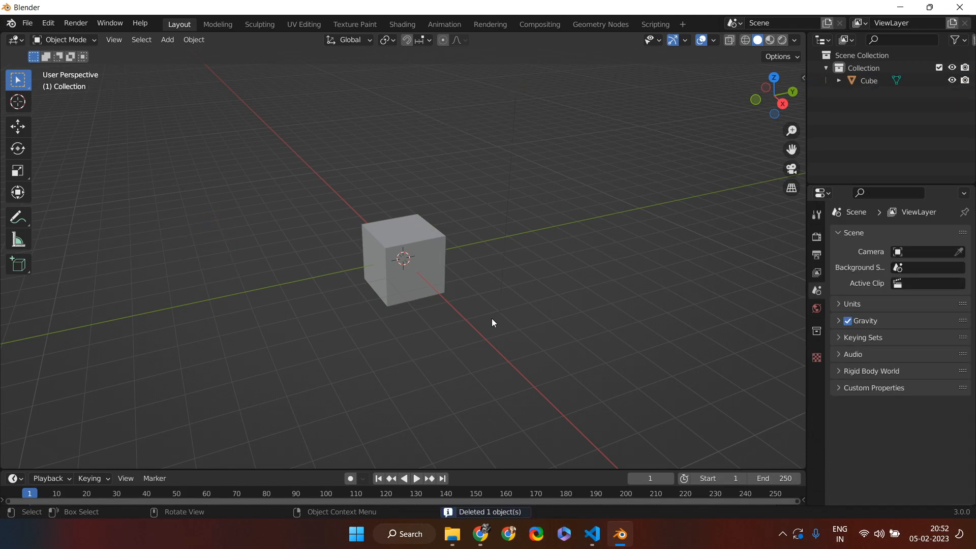
pyautogui.press('KP_1')
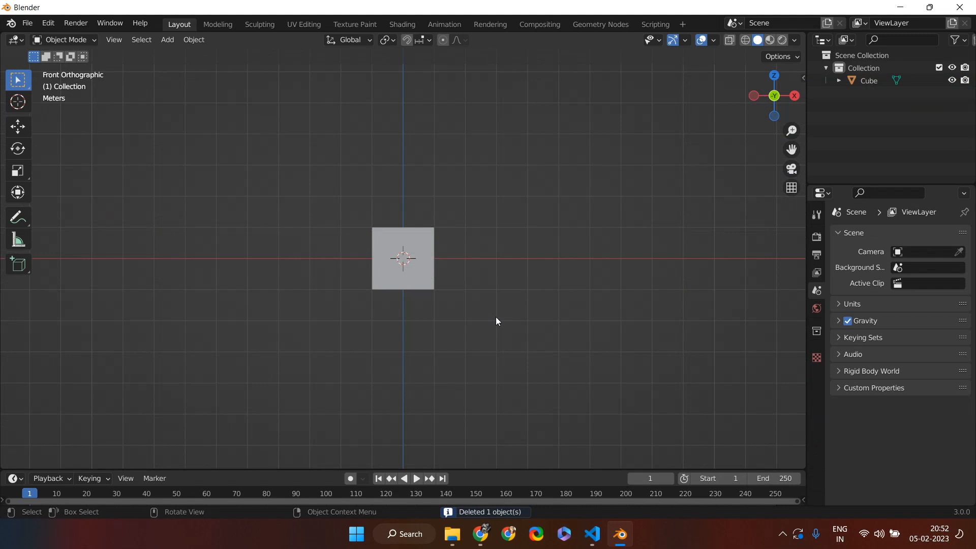
pyautogui.click(774, 96)
pyautogui.moveTo(446, 312); pyautogui.dragTo(350, 337, button='middle')
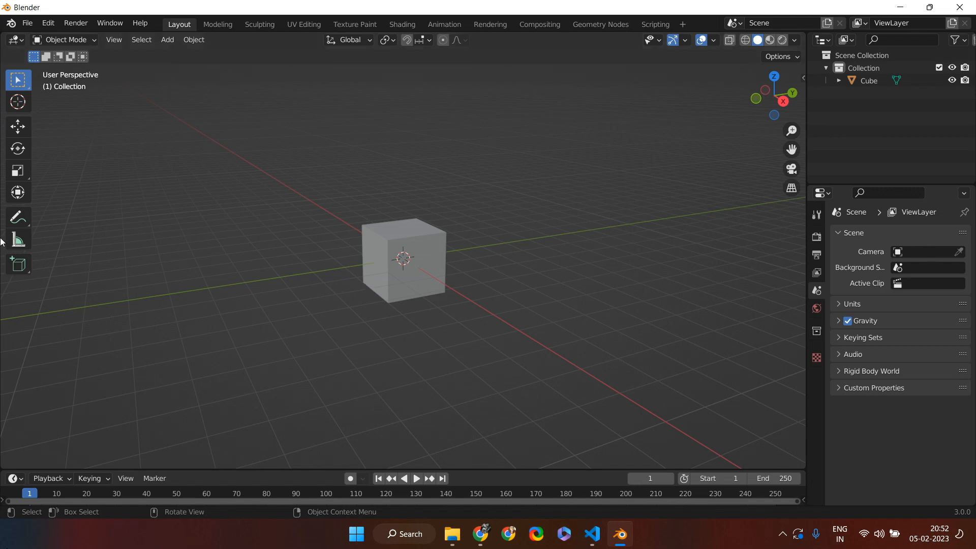
# Enable Screencast Keys in the 3D viewport and hide its settings again.
pyautogui.press('shift')
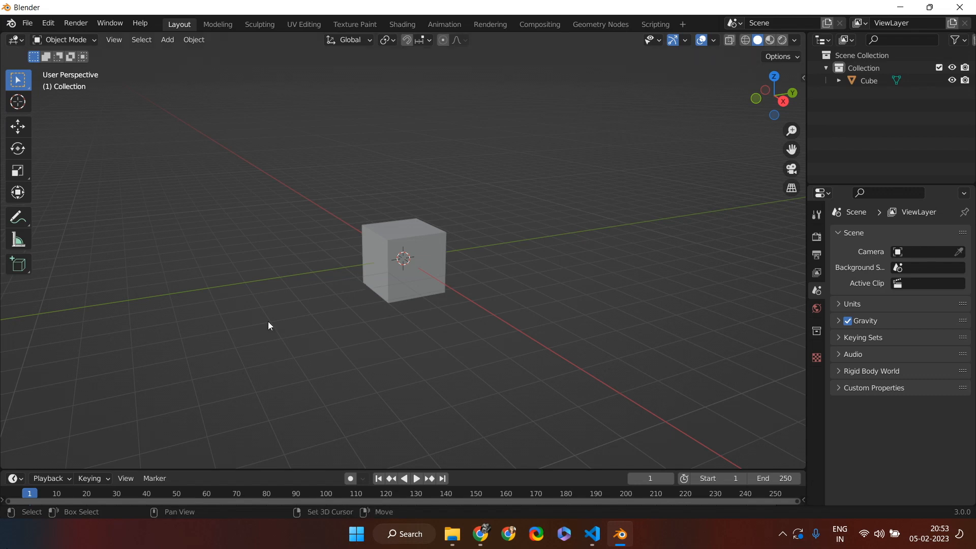
pyautogui.press('n')
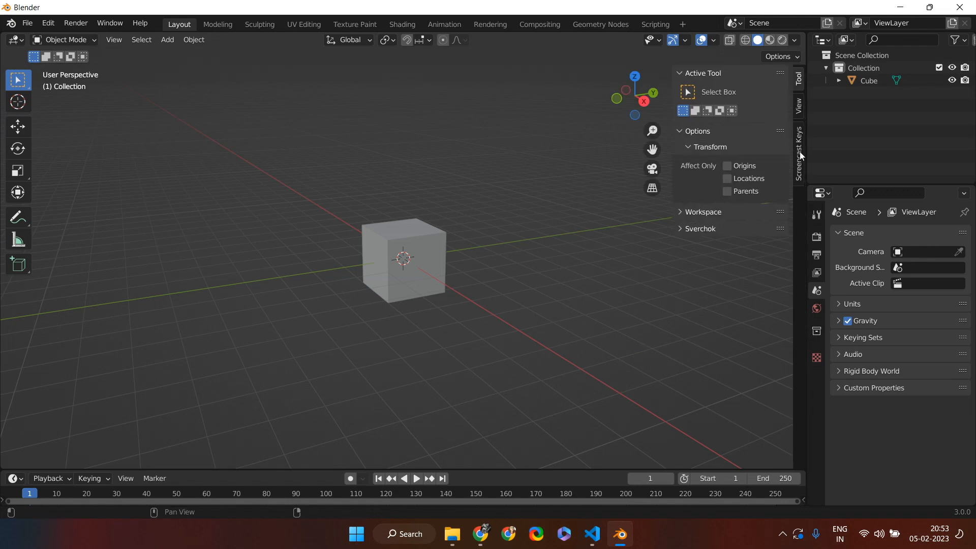
pyautogui.click(799, 153)
pyautogui.click(690, 74)
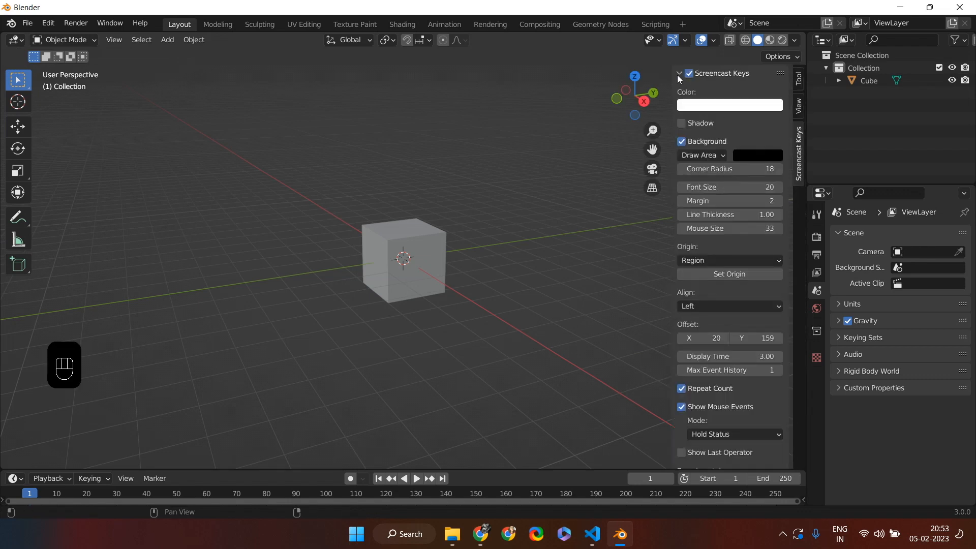
pyautogui.press('n')
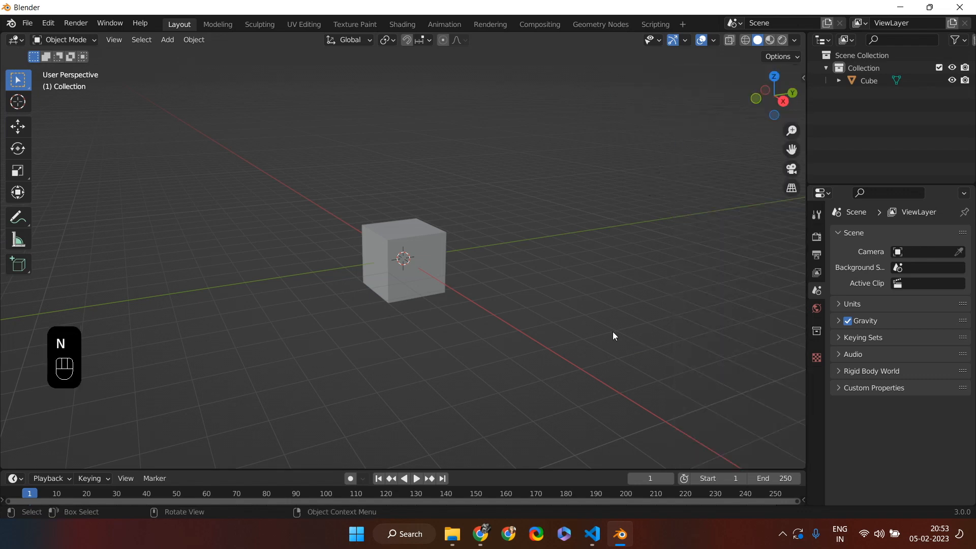
# Find the "Object: Bool Tool" add-on in the preferences by searching for "bool" and enable it.
pyautogui.click(53, 23)
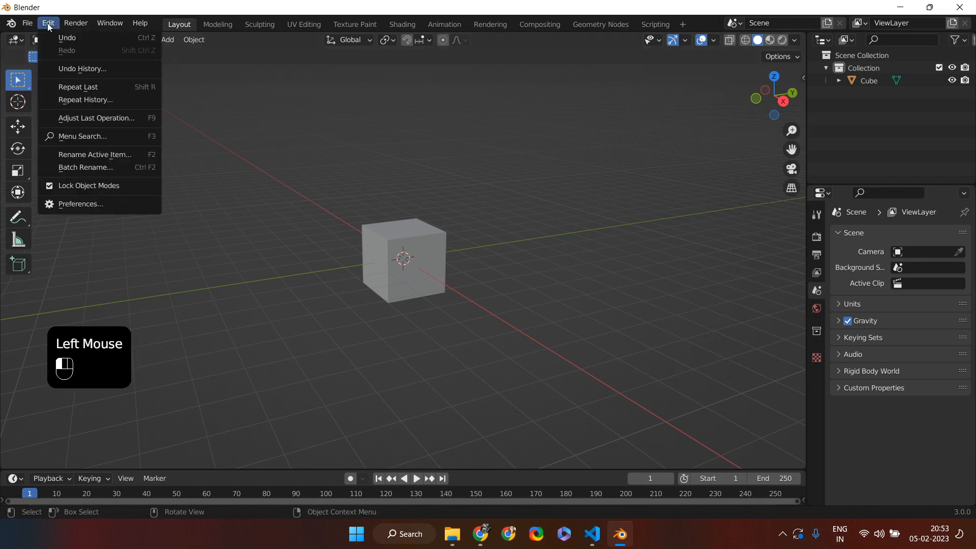
pyautogui.click(80, 204)
pyautogui.click(343, 65)
pyautogui.write('bool')
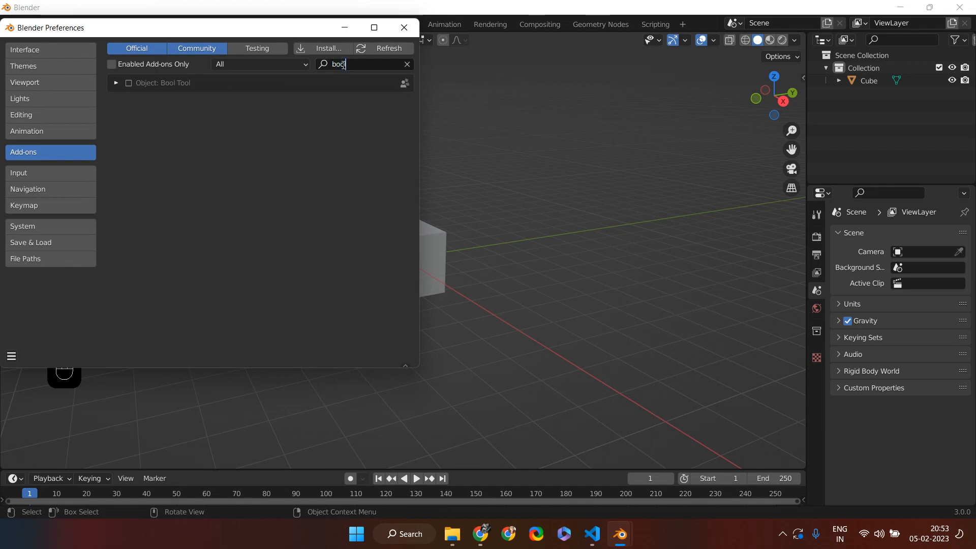
pyautogui.click(128, 83)
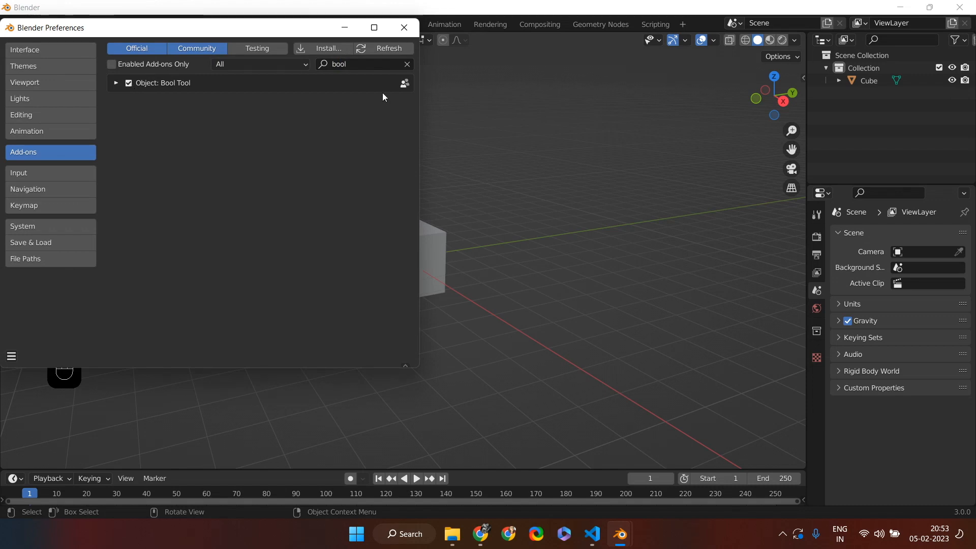
pyautogui.click(402, 29)
pyautogui.click(402, 245)
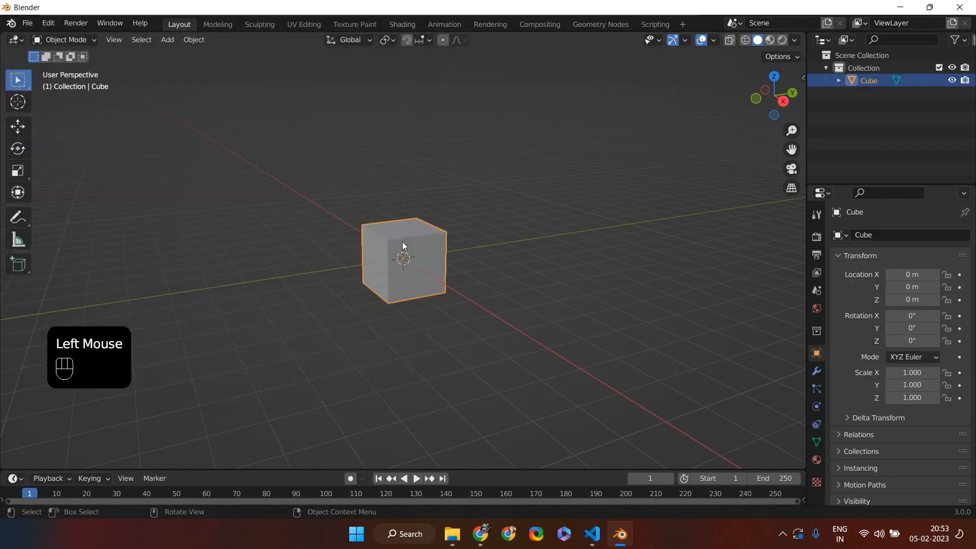
pyautogui.press('Tab')
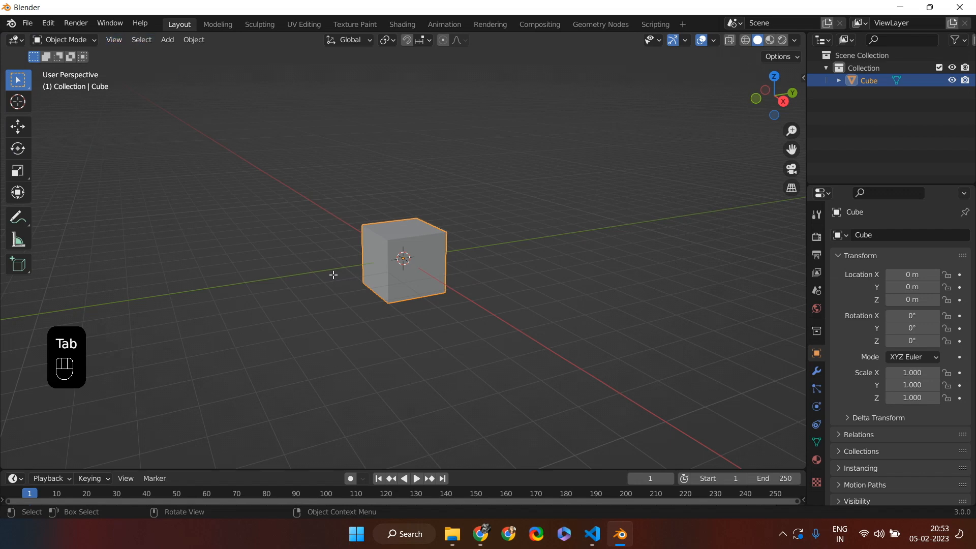
pyautogui.press('Tab')
pyautogui.click(233, 39)
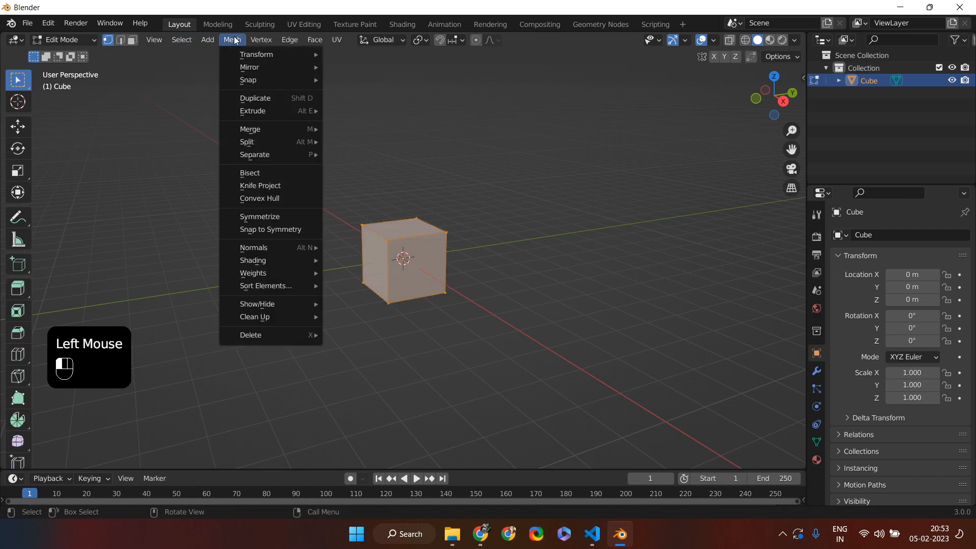
pyautogui.moveTo(275, 337)
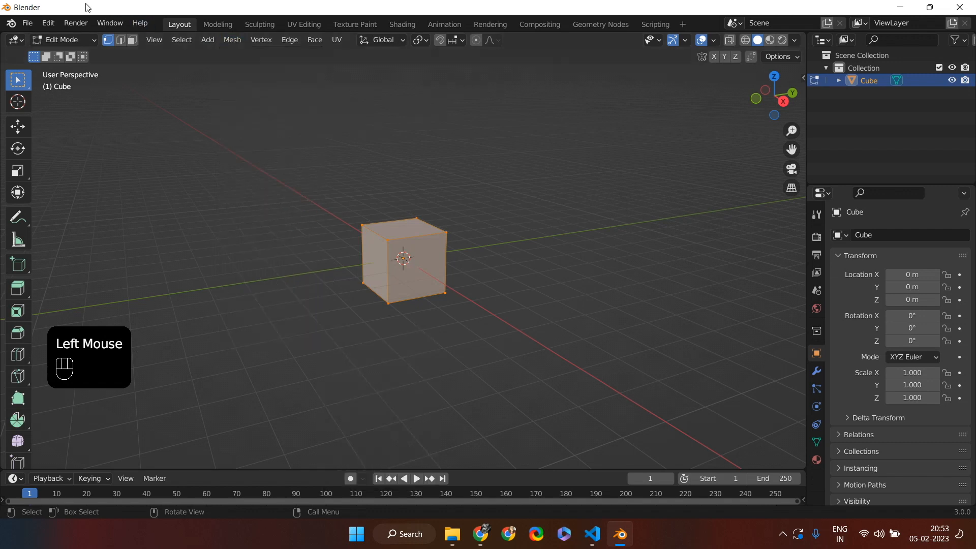
pyautogui.click(49, 24)
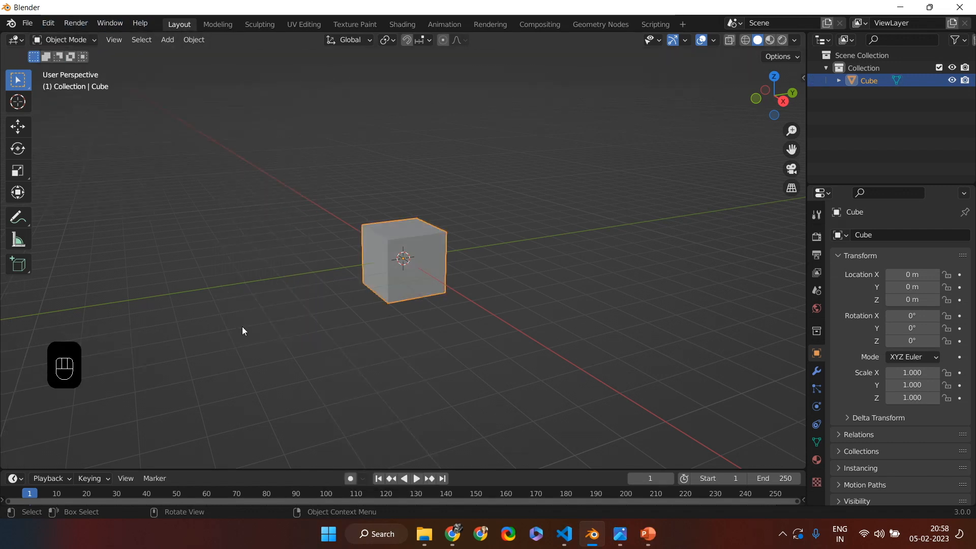
pyautogui.hotkey('shift', 'a')
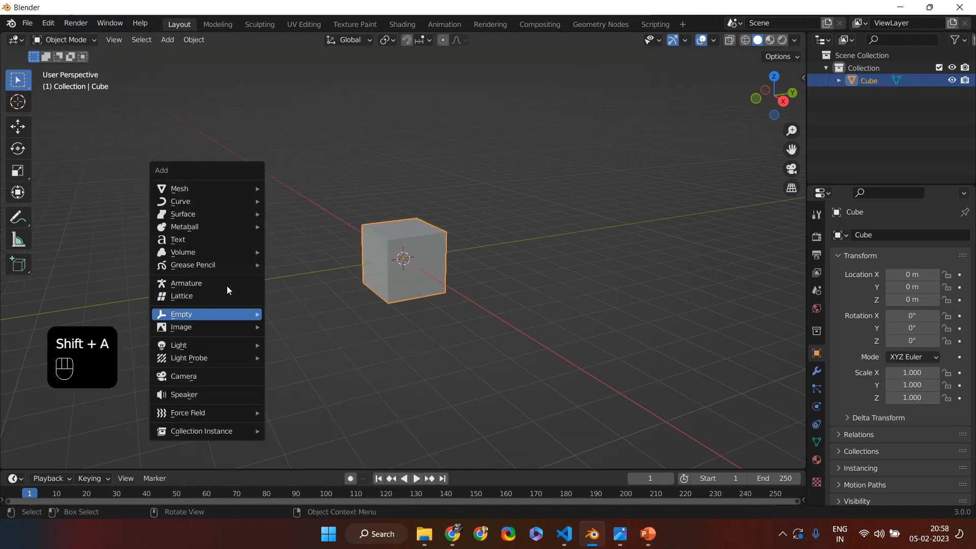
pyautogui.moveTo(226, 359)
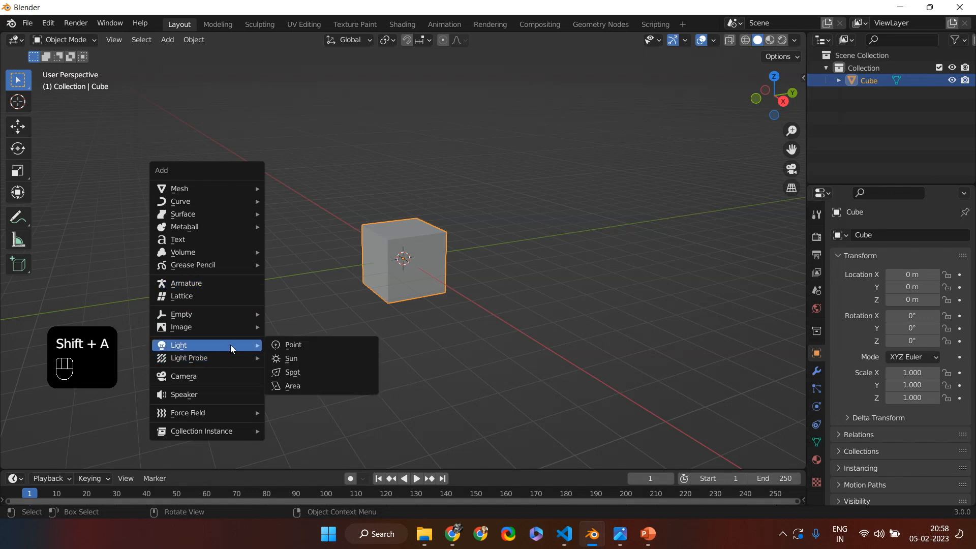
pyautogui.moveTo(231, 326)
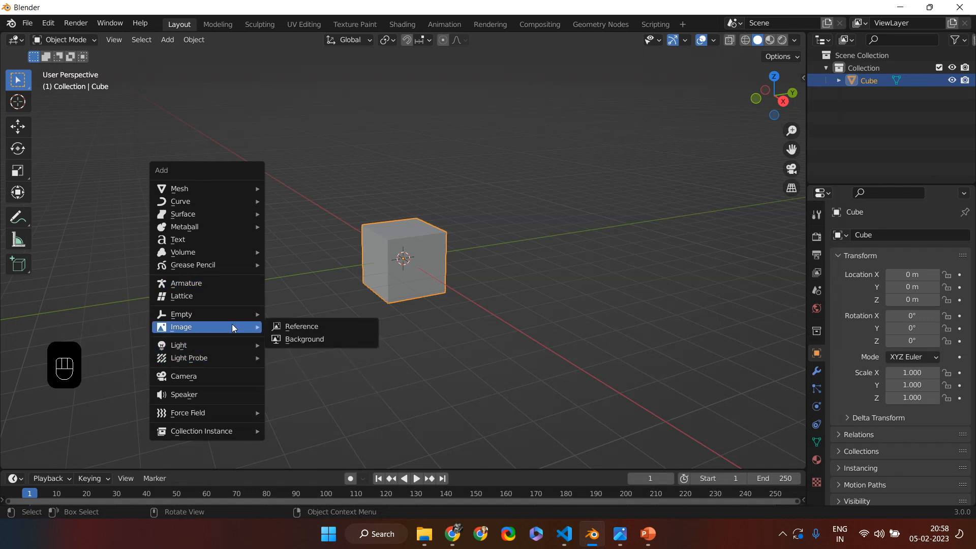
pyautogui.click(300, 340)
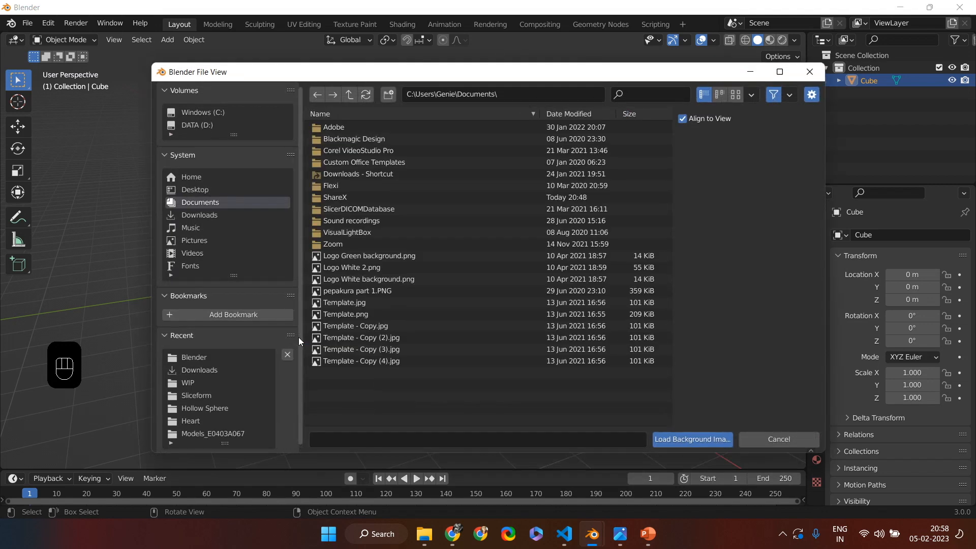
pyautogui.press('Escape')
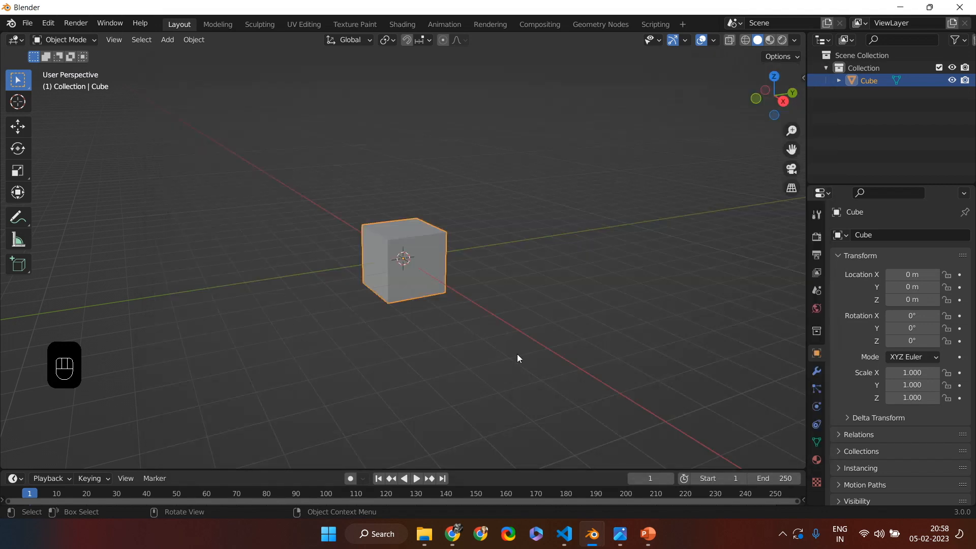
# Load frontview.png from the Pictures folder as a background image aligned to the front orthographic view.
pyautogui.press('KP_1')
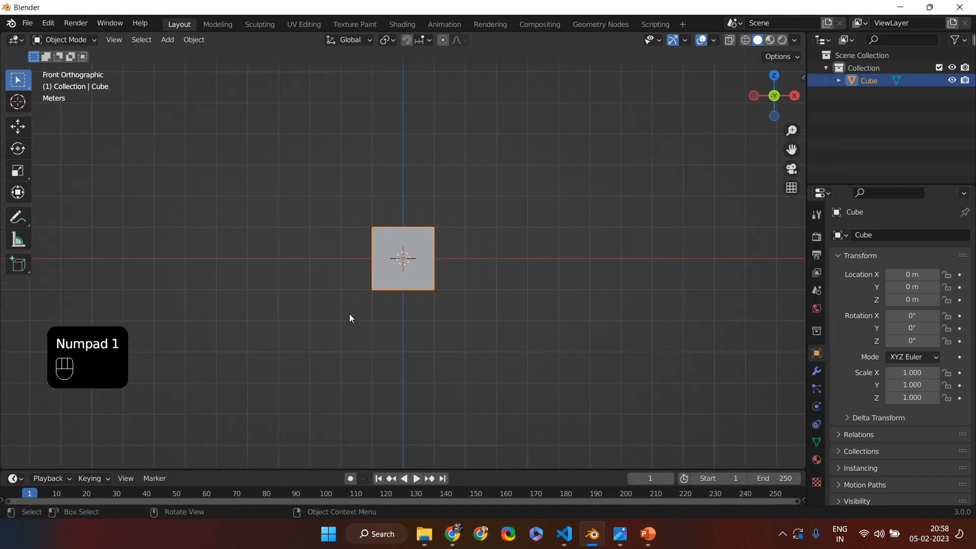
pyautogui.rightClick(198, 296)
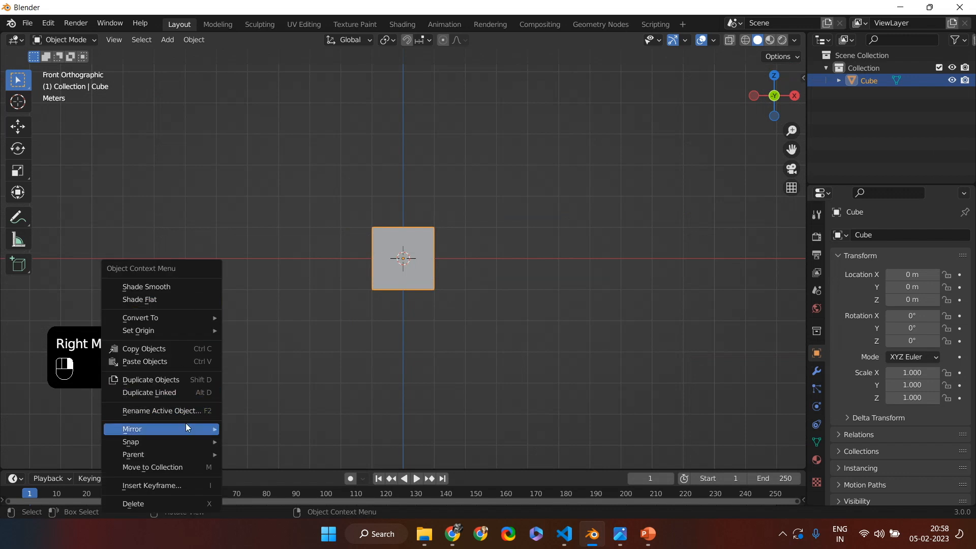
pyautogui.moveTo(191, 427)
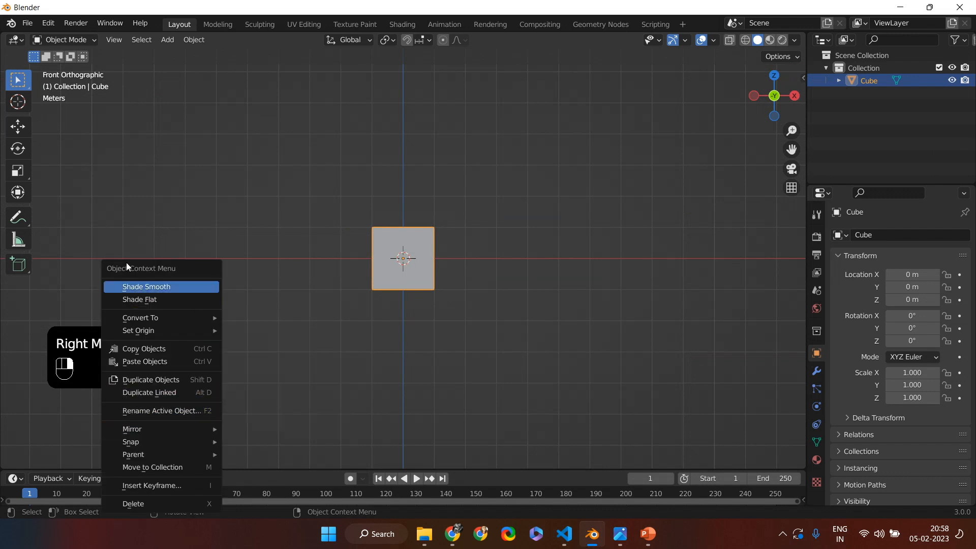
pyautogui.hotkey('shift', 'a')
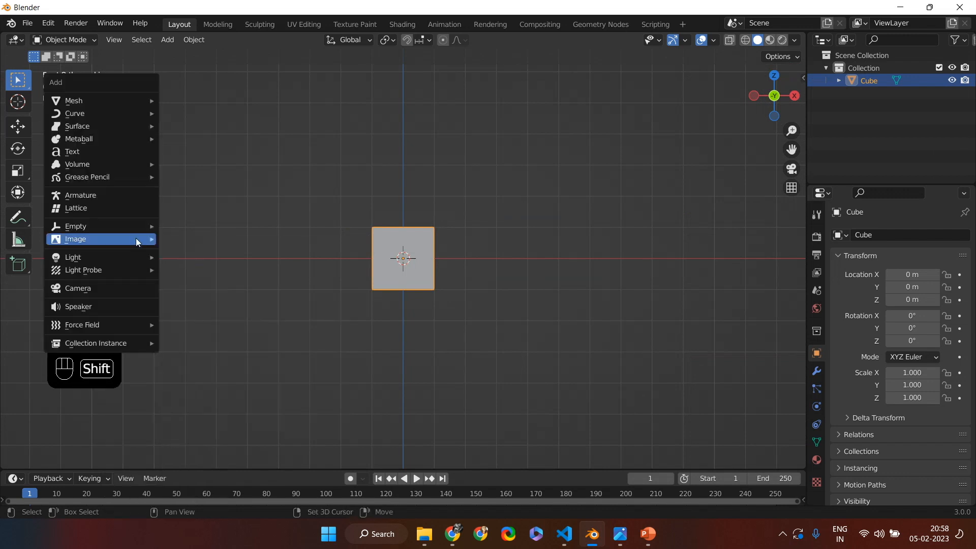
pyautogui.moveTo(136, 240)
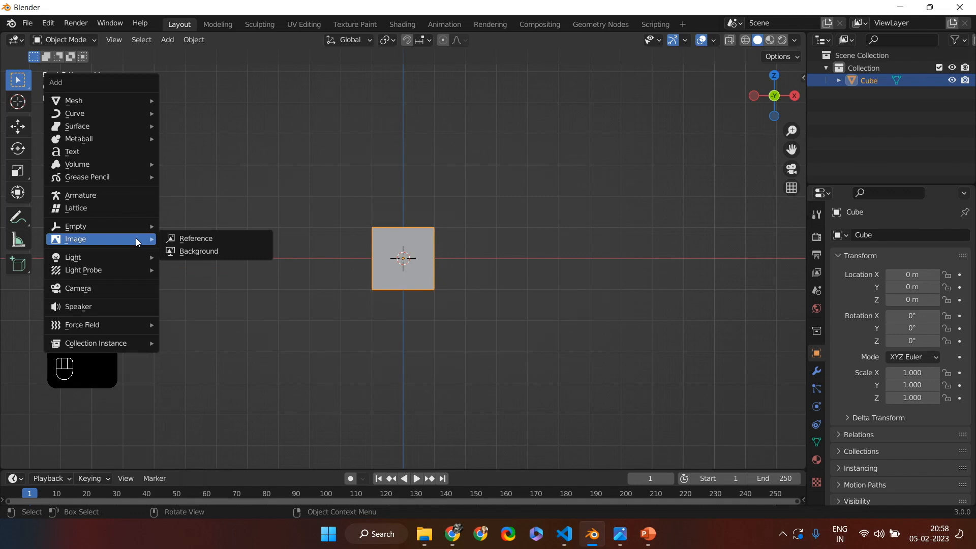
pyautogui.click(203, 251)
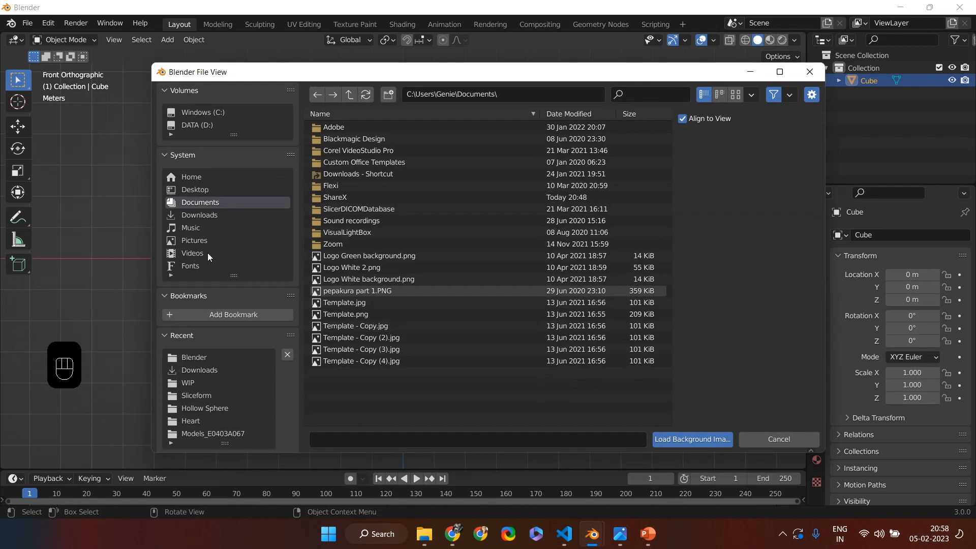
pyautogui.click(200, 242)
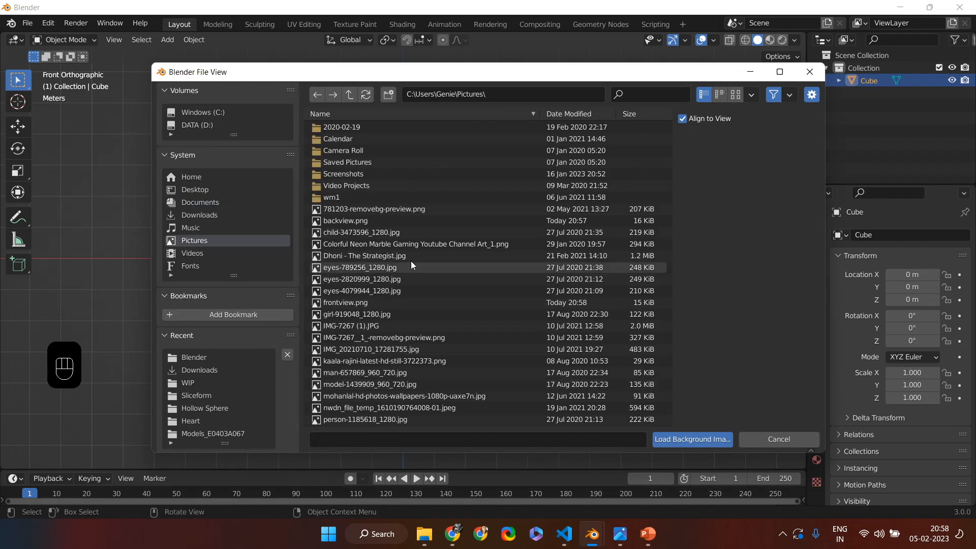
pyautogui.click(349, 302)
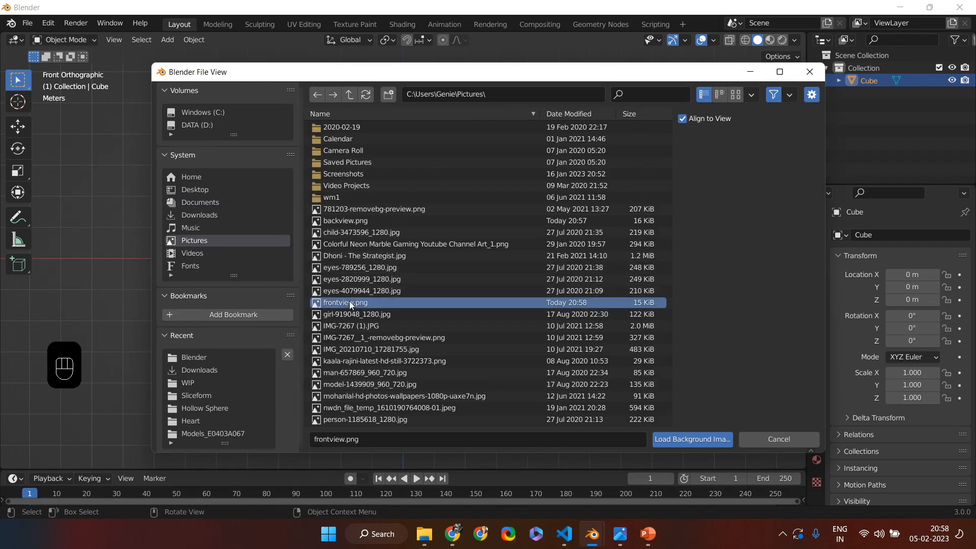
pyautogui.click(685, 441)
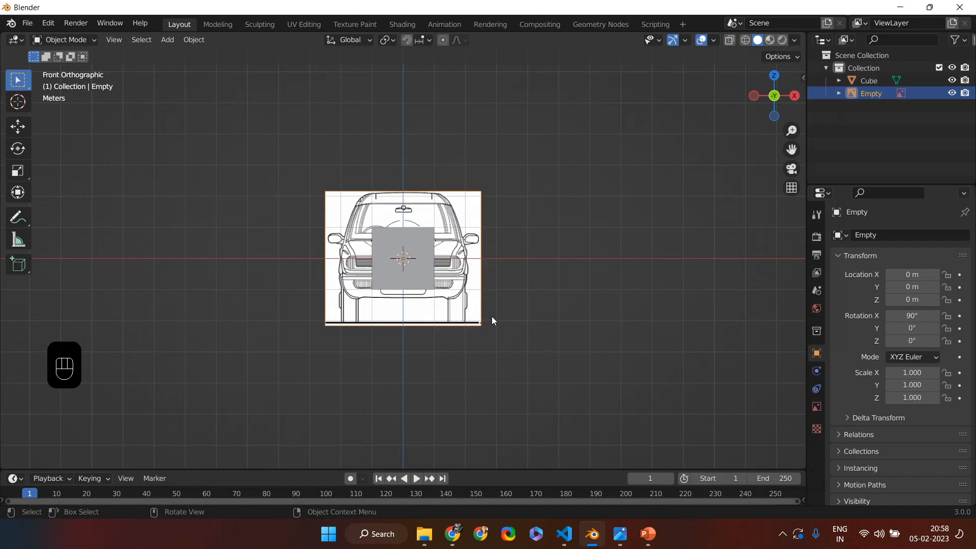
# Load backview.png from the Pictures folder as a background image aligned to the back orthographic view.
pyautogui.scroll(4, 492, 316)
pyautogui.scroll(-2, 492, 316)
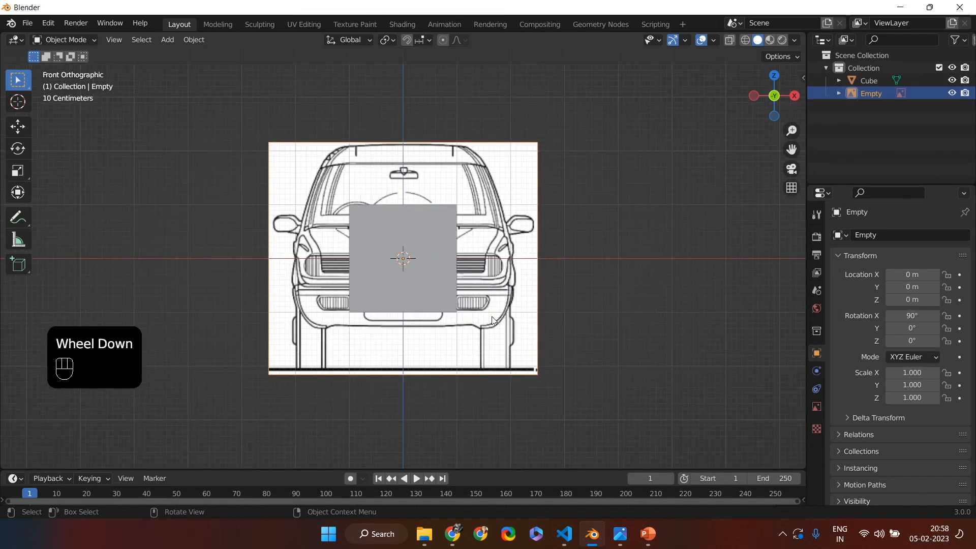
pyautogui.scroll(-2, 492, 316)
pyautogui.click(773, 96)
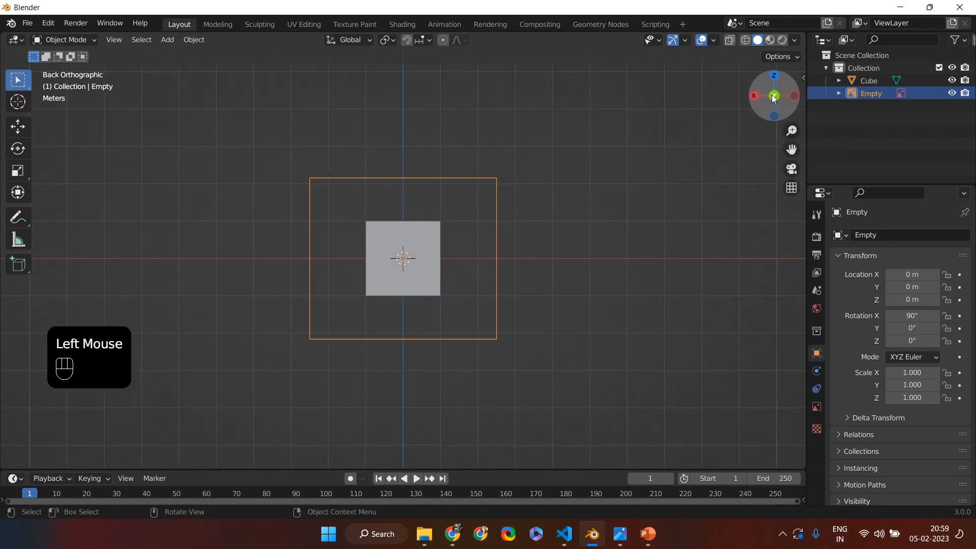
pyautogui.click(497, 362)
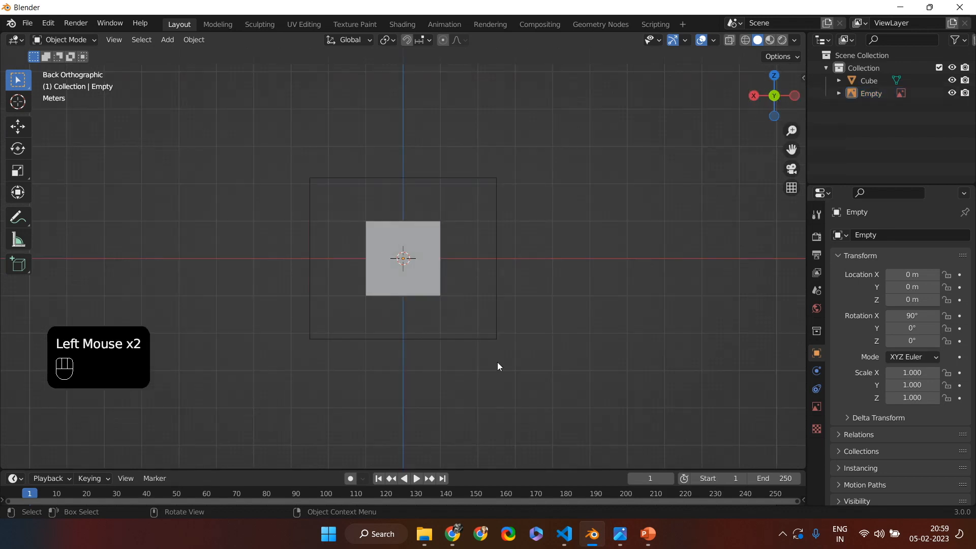
pyautogui.hotkey('shift', 'a')
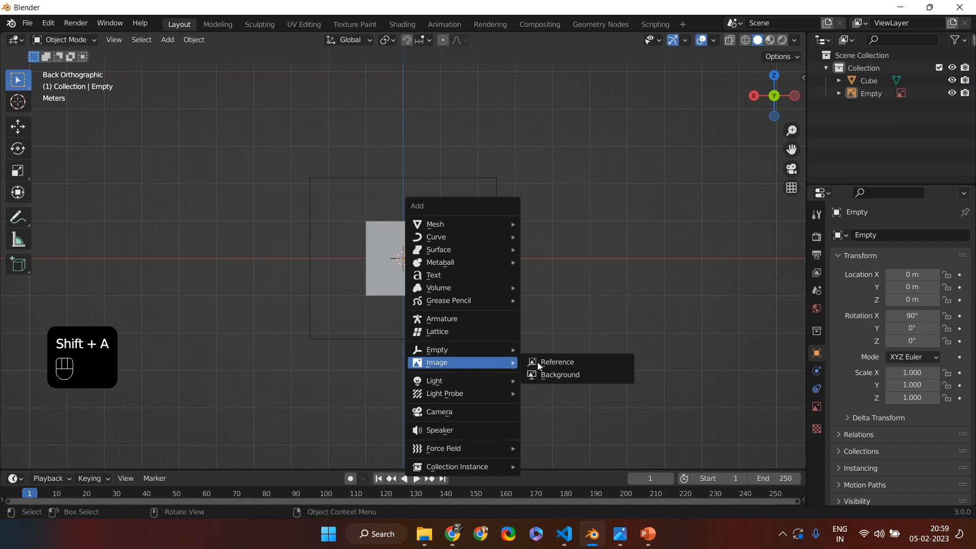
pyautogui.click(559, 373)
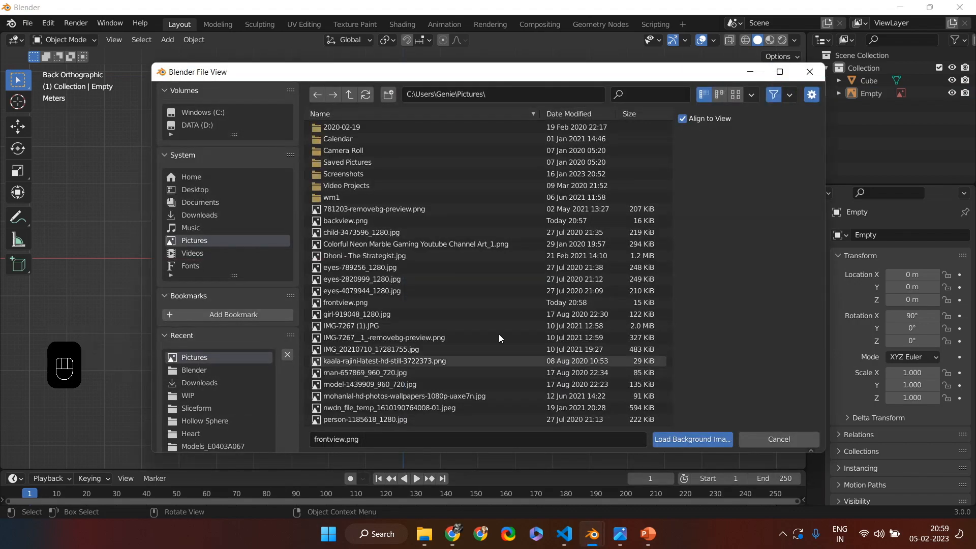
pyautogui.click(359, 224)
pyautogui.click(679, 437)
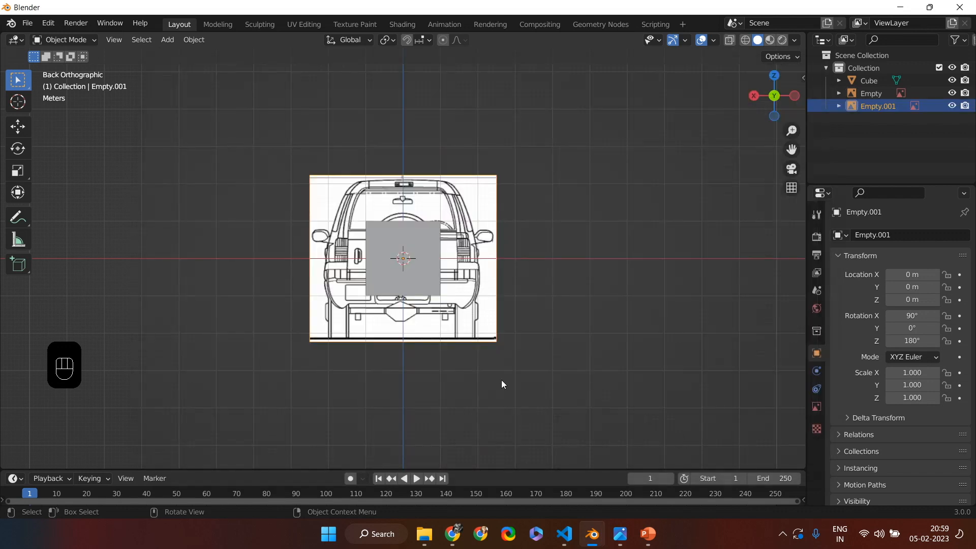
# Load sideview.png from the Pictures folder as a background image aligned to the right orthographic view.
pyautogui.press('KP_1')
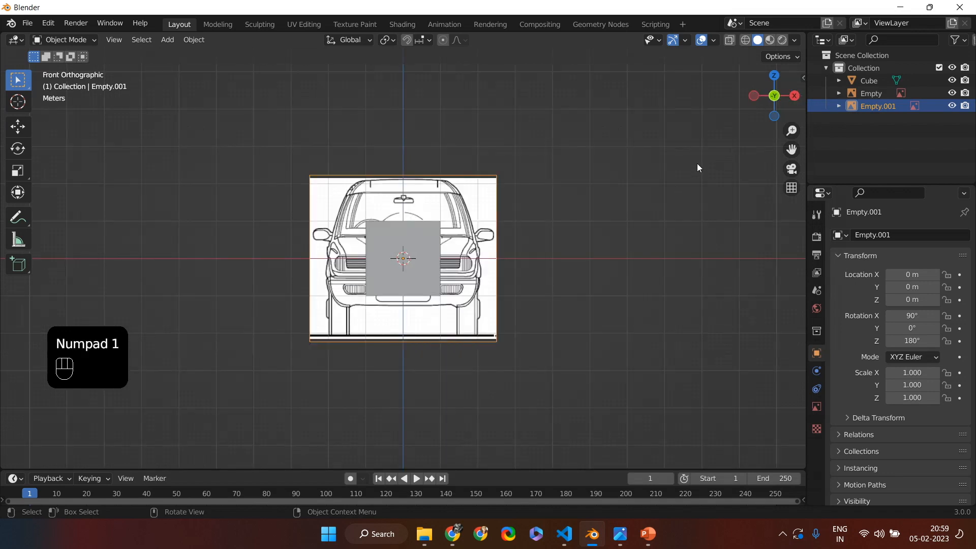
pyautogui.click(774, 97)
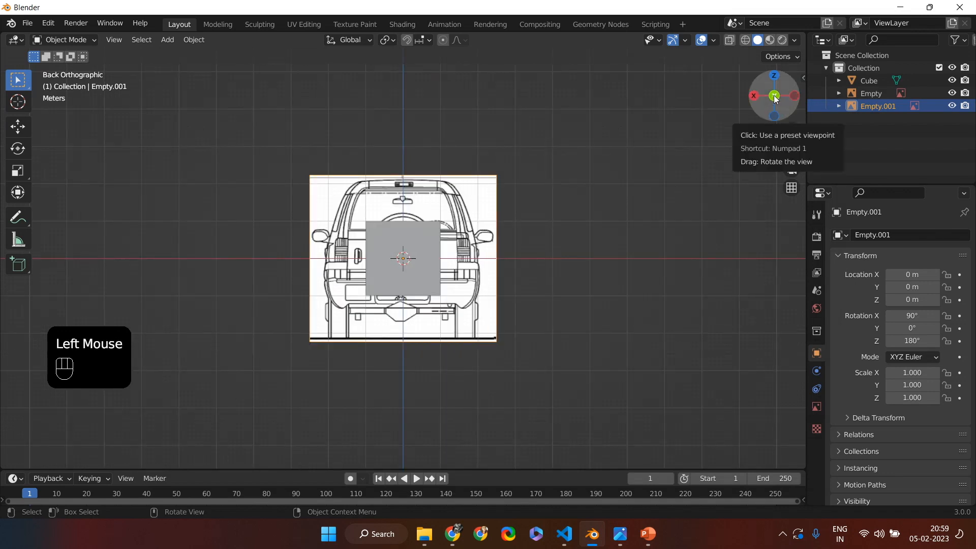
pyautogui.click(774, 96)
pyautogui.click(774, 97)
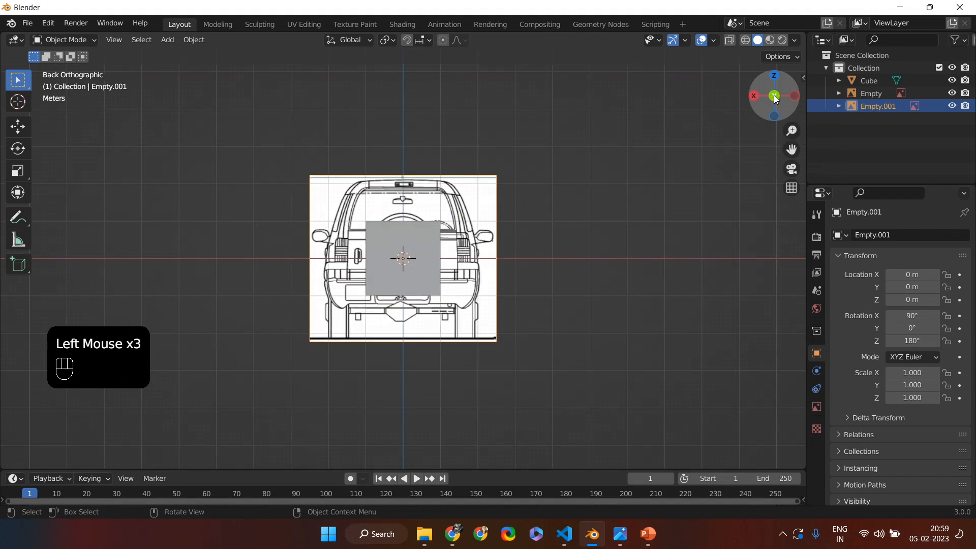
pyautogui.click(774, 96)
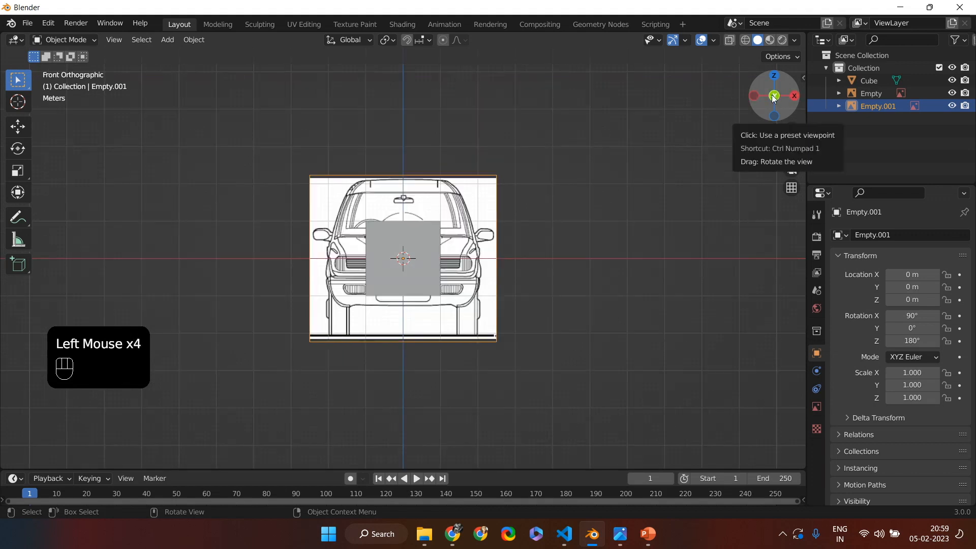
pyautogui.press('KP_3')
pyautogui.hotkey('shift', 'a')
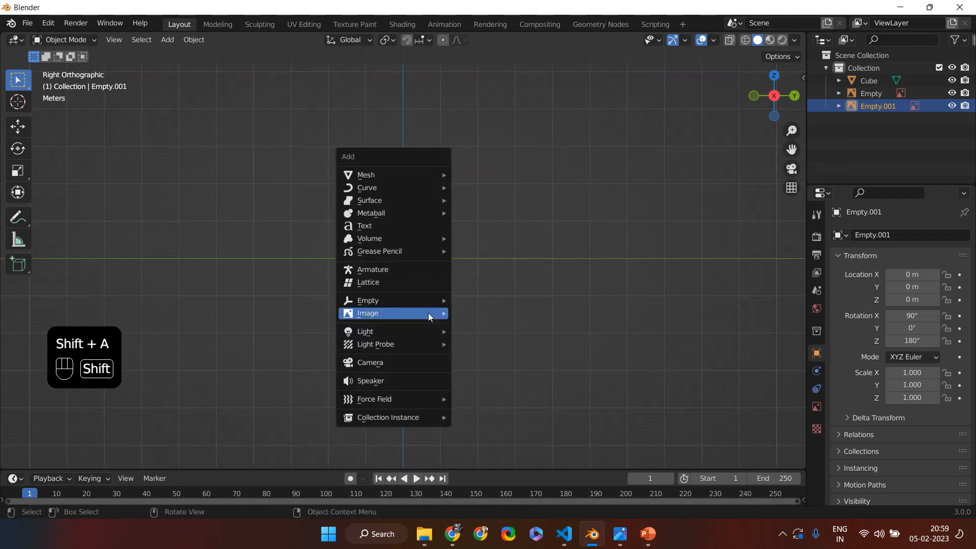
pyautogui.moveTo(428, 315)
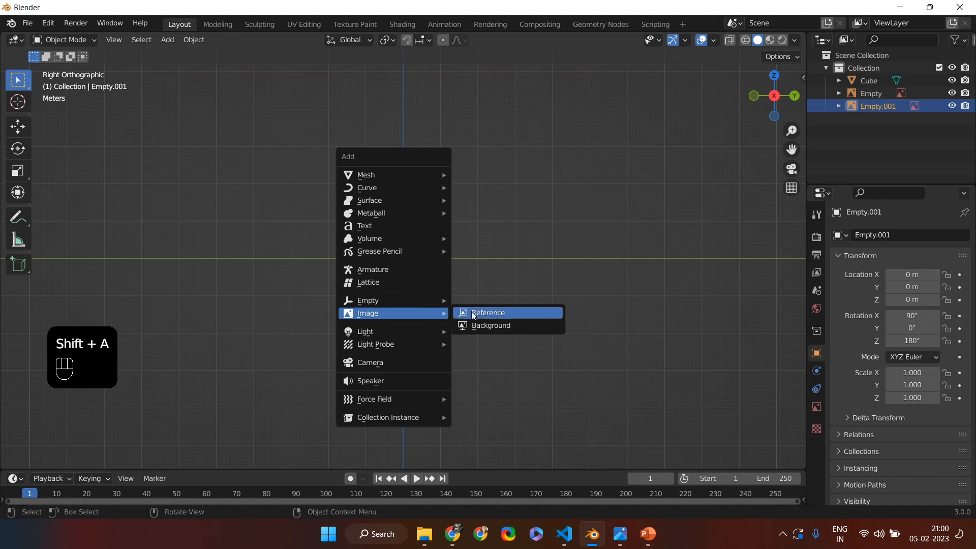
pyautogui.click(491, 324)
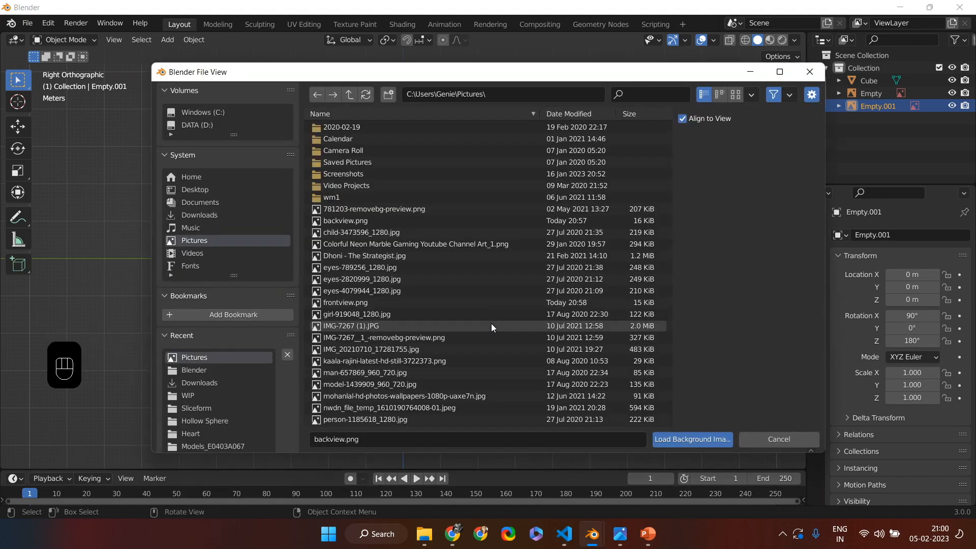
pyautogui.scroll(-8, 367, 374)
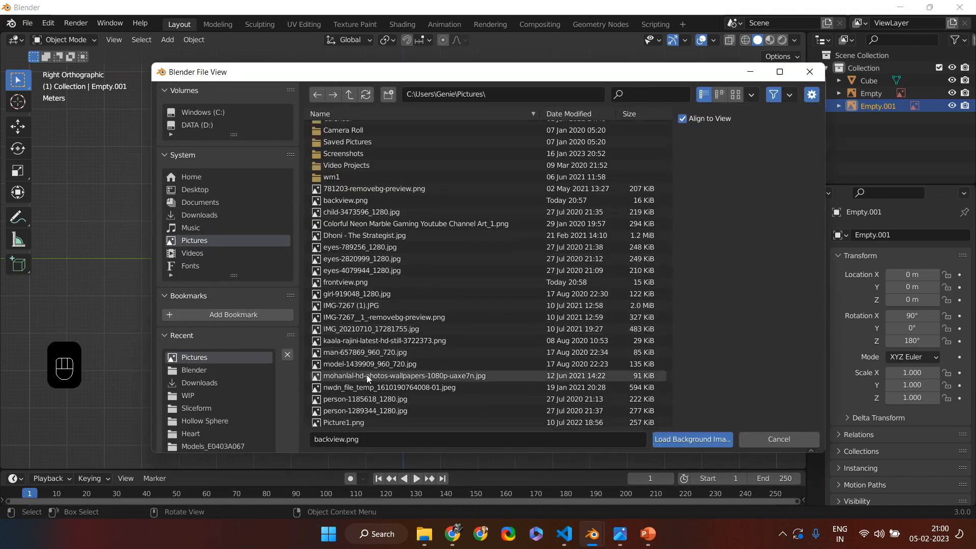
pyautogui.scroll(-6, 368, 378)
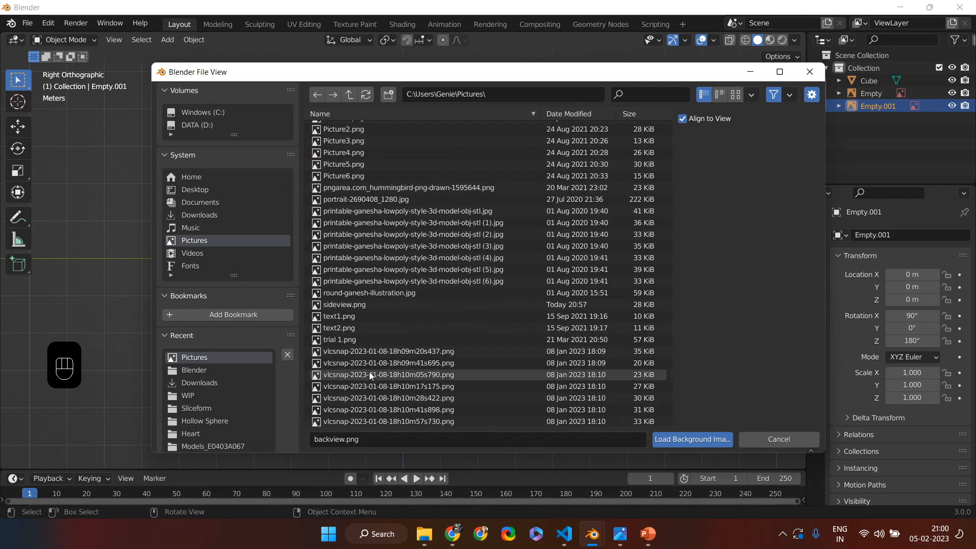
pyautogui.click(334, 305)
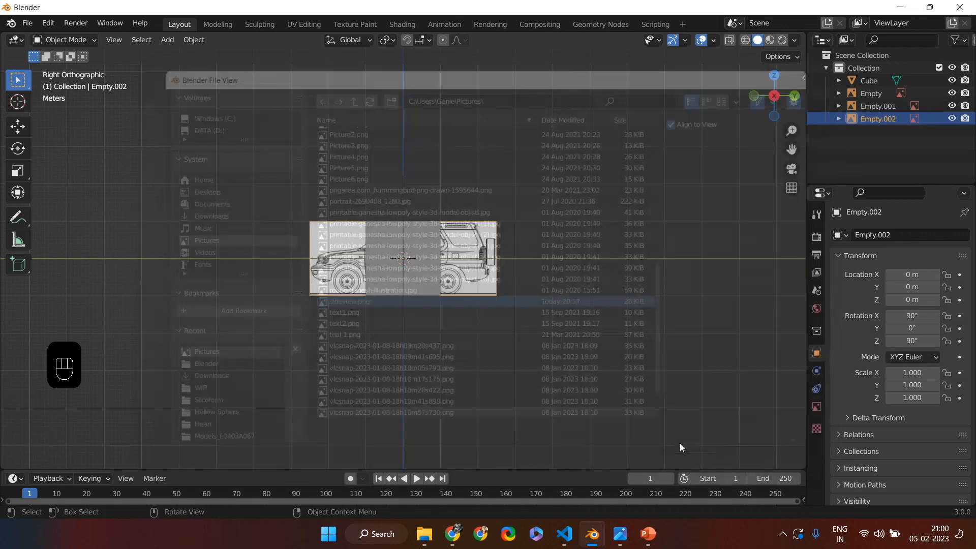
pyautogui.click(679, 443)
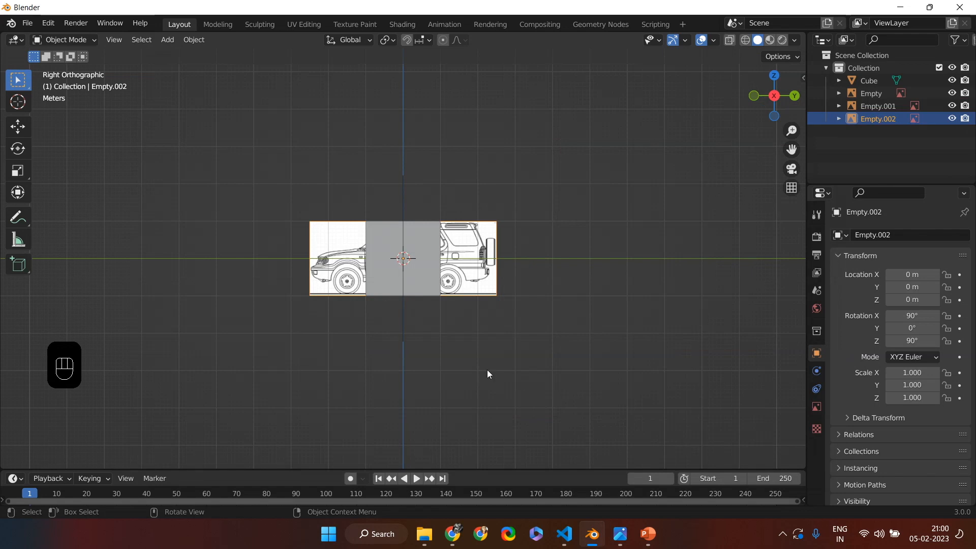
# Scale the side-view blueprint uniformly to about 2.184 and compare its height with the front and back blueprints.
pyautogui.click(469, 266)
pyautogui.press('s')
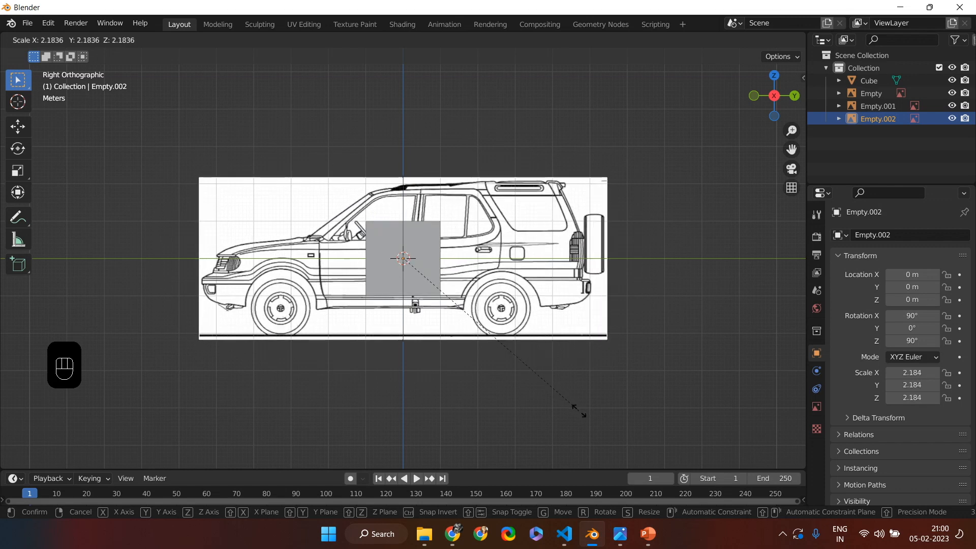
pyautogui.click(579, 411)
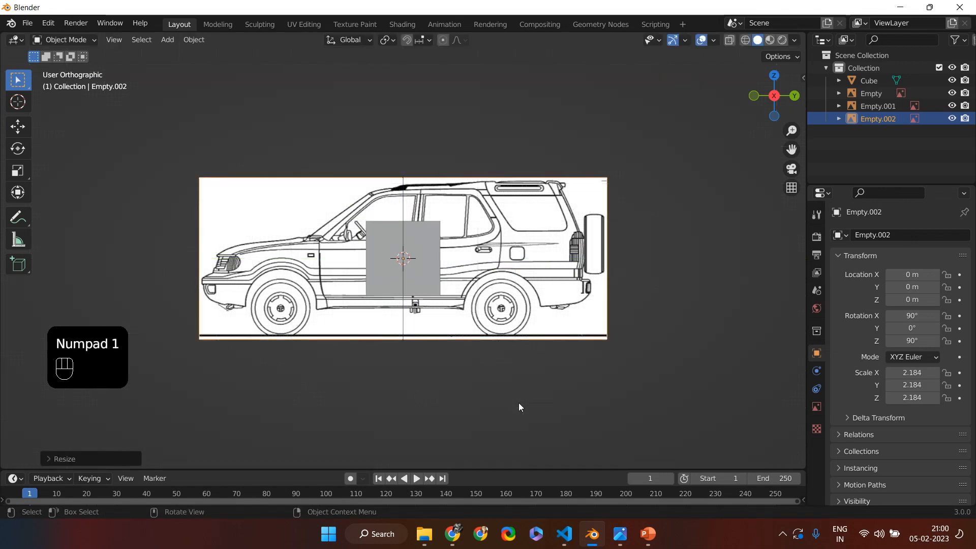
pyautogui.press('KP_1')
pyautogui.press('KP_1')
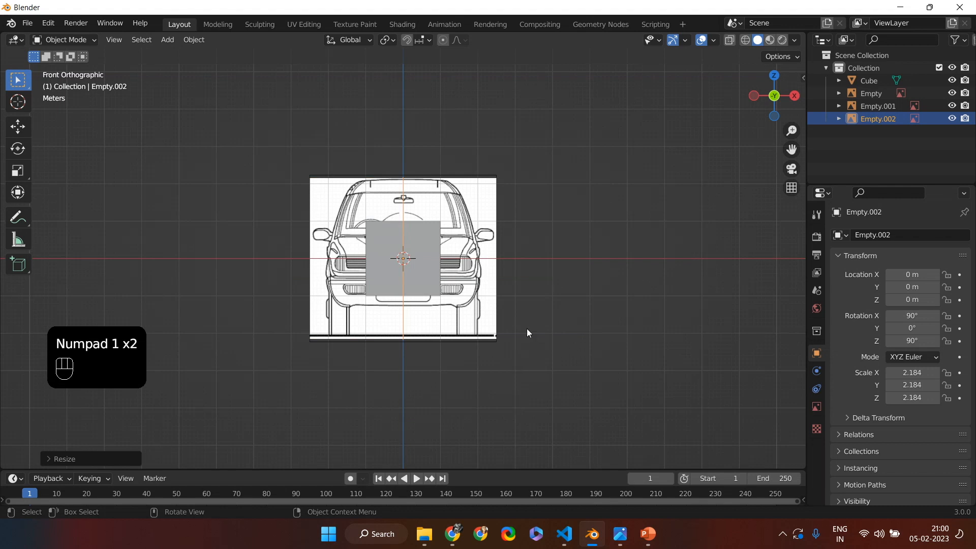
pyautogui.click(773, 98)
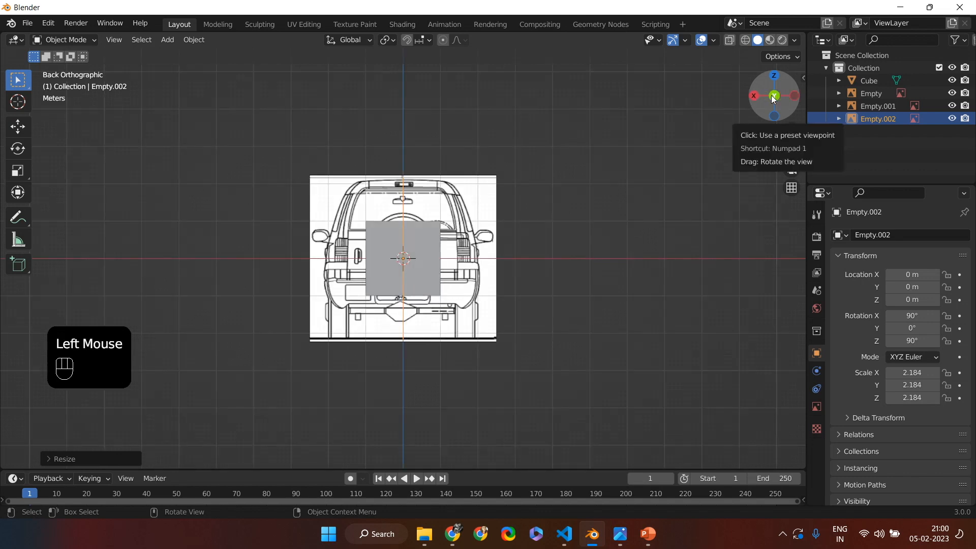
pyautogui.click(772, 97)
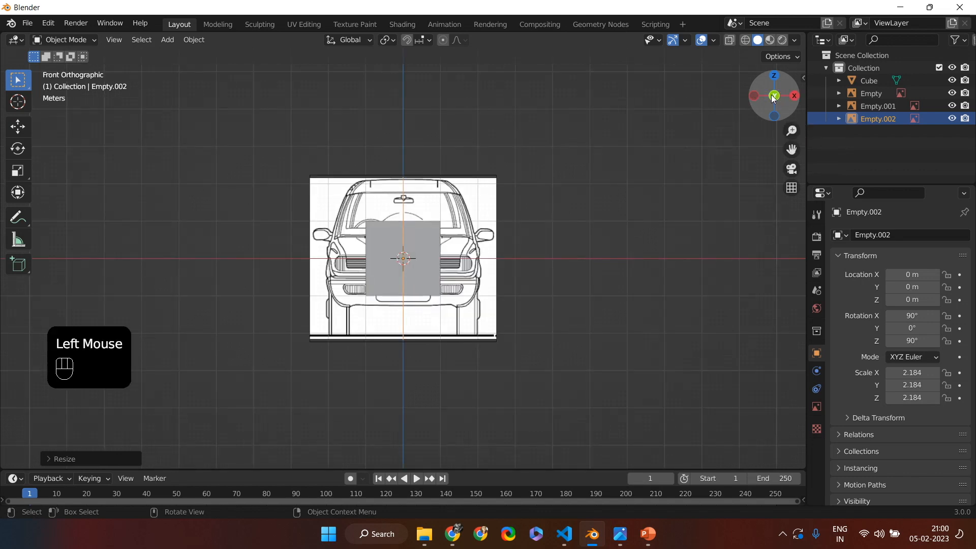
pyautogui.click(791, 97)
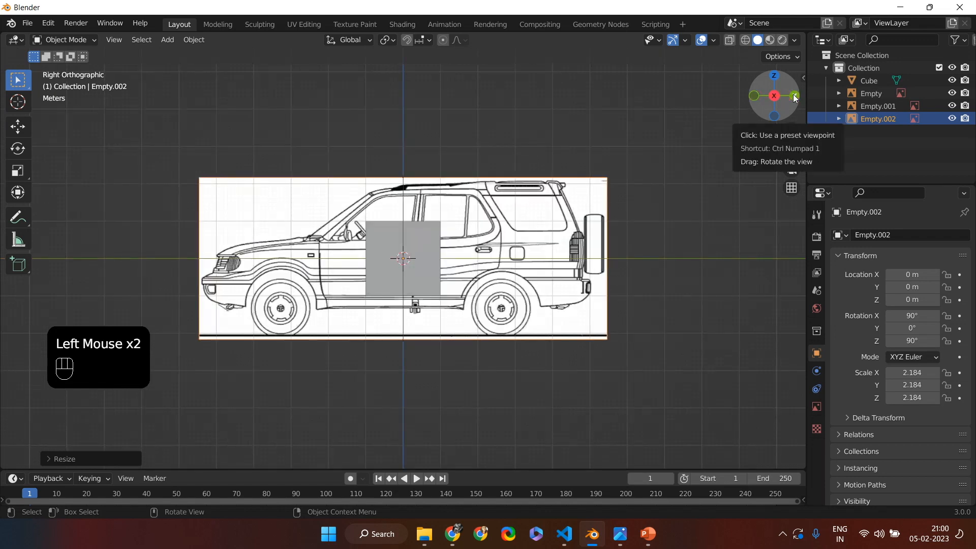
# Lower the cube to about Z -0.329 m and reduce its Z scale to about 0.884 over the side blueprint.
pyautogui.scroll(1, 294, 312)
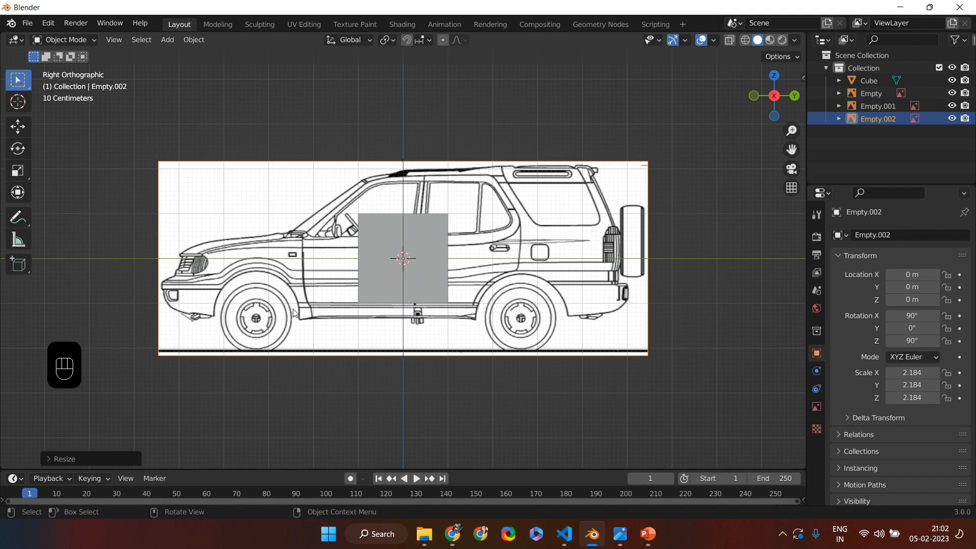
pyautogui.click(378, 285)
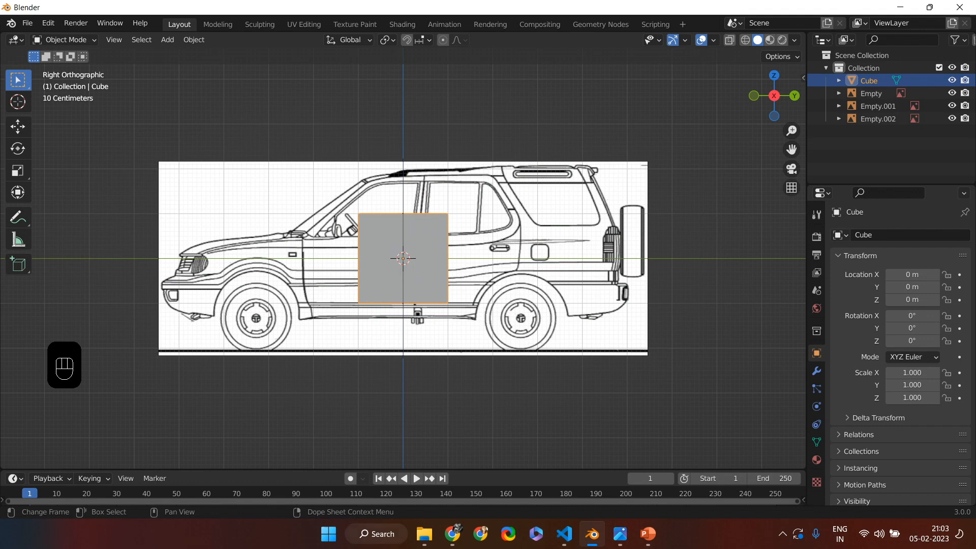
pyautogui.press('g')
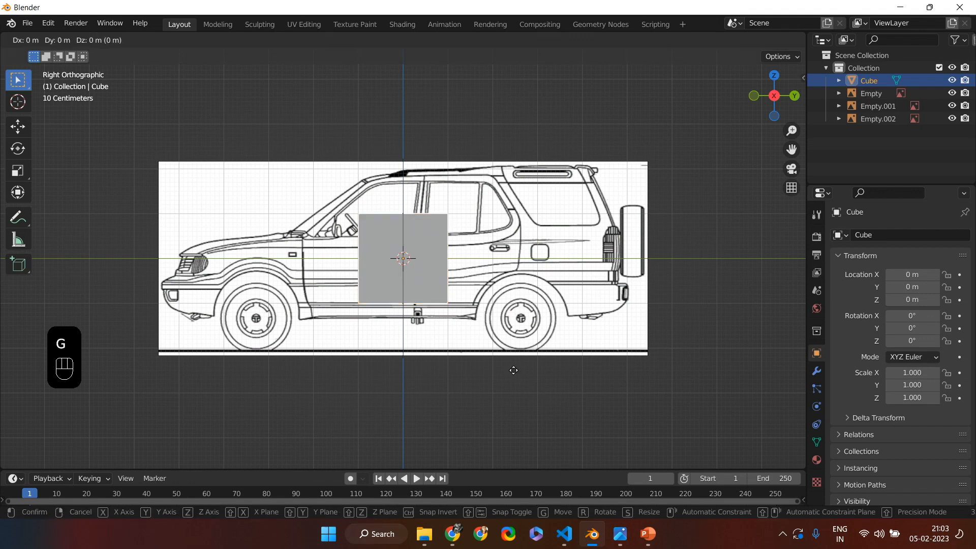
pyautogui.press('z')
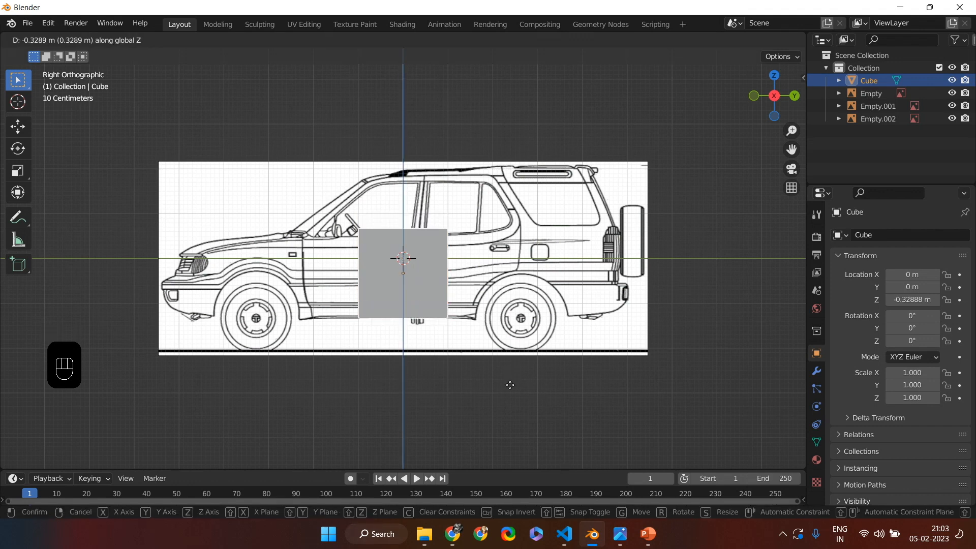
pyautogui.click(511, 385)
pyautogui.press('s')
pyautogui.press('z')
pyautogui.moveTo(508, 388)
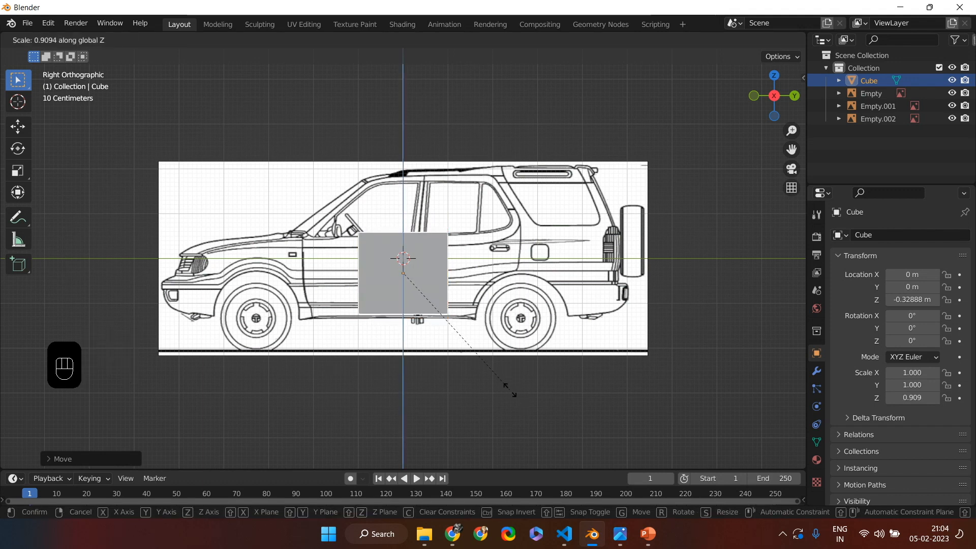
pyautogui.click(508, 388)
pyautogui.press('s')
pyautogui.press('Escape')
# Move the cube down to about Z -0.442 m and flatten it vertically to a Z scale of about 0.85.
pyautogui.press('g')
pyautogui.press('z')
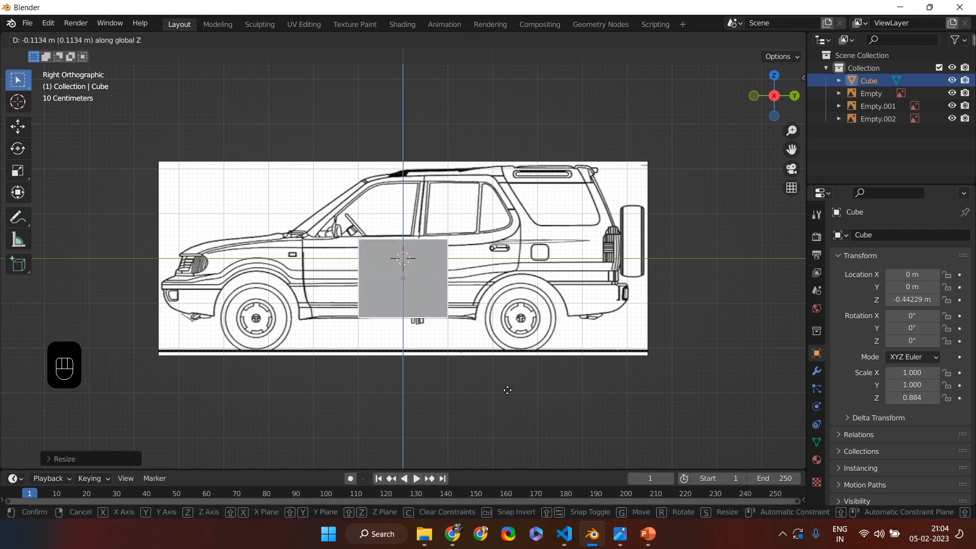
pyautogui.click(507, 390)
pyautogui.press('s')
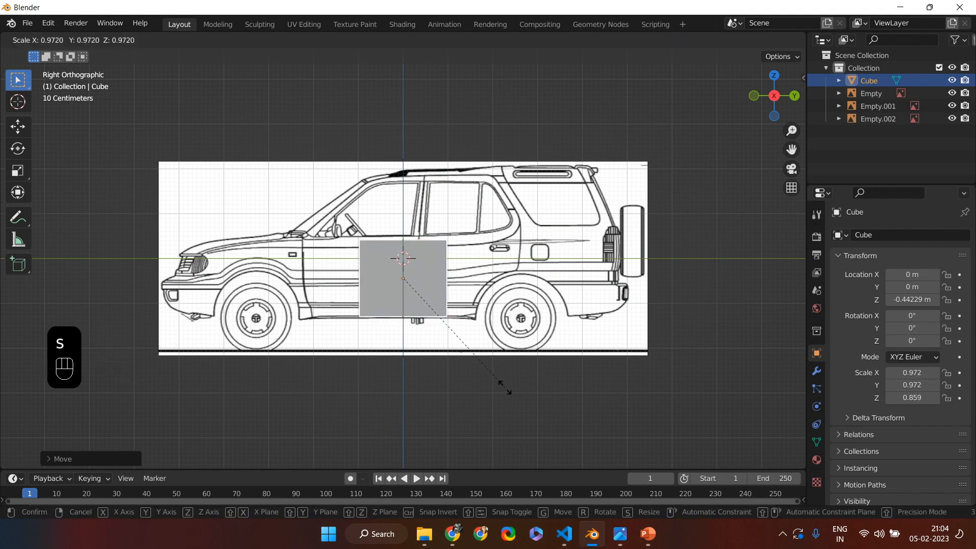
pyautogui.press('Escape')
pyautogui.press('s')
pyautogui.press('z')
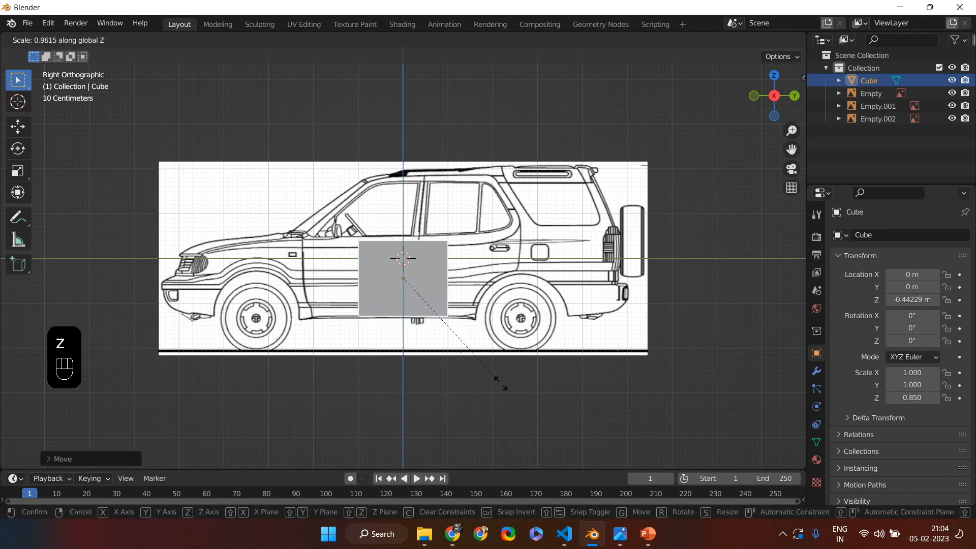
pyautogui.click(501, 386)
# Reduce the cube's Z scale to about 0.797 and position it at about Y -0.011 m and Z -0.522 m.
pyautogui.press('g')
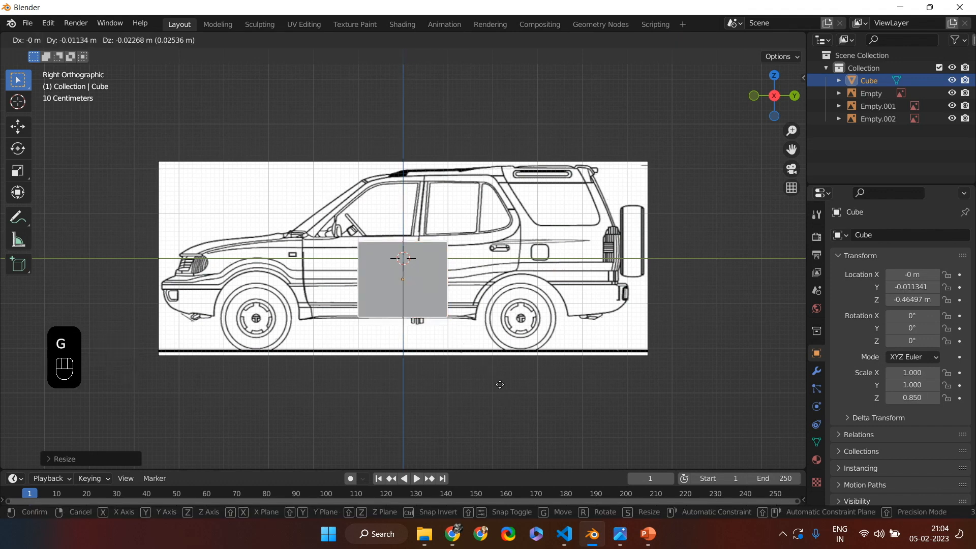
pyautogui.click(500, 385)
pyautogui.press('s')
pyautogui.press('z')
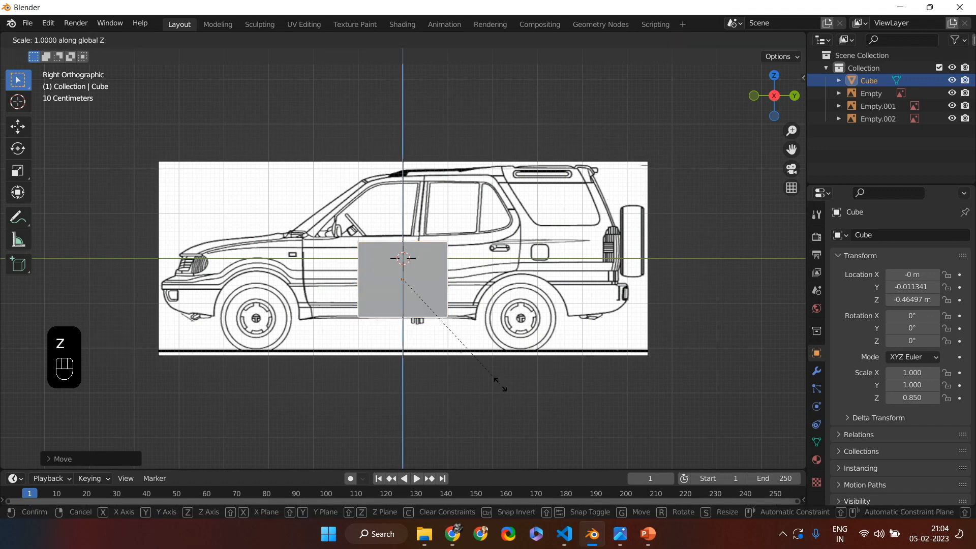
pyautogui.click(499, 377)
pyautogui.press('s')
pyautogui.press('Escape')
pyautogui.press('g')
pyautogui.press('z')
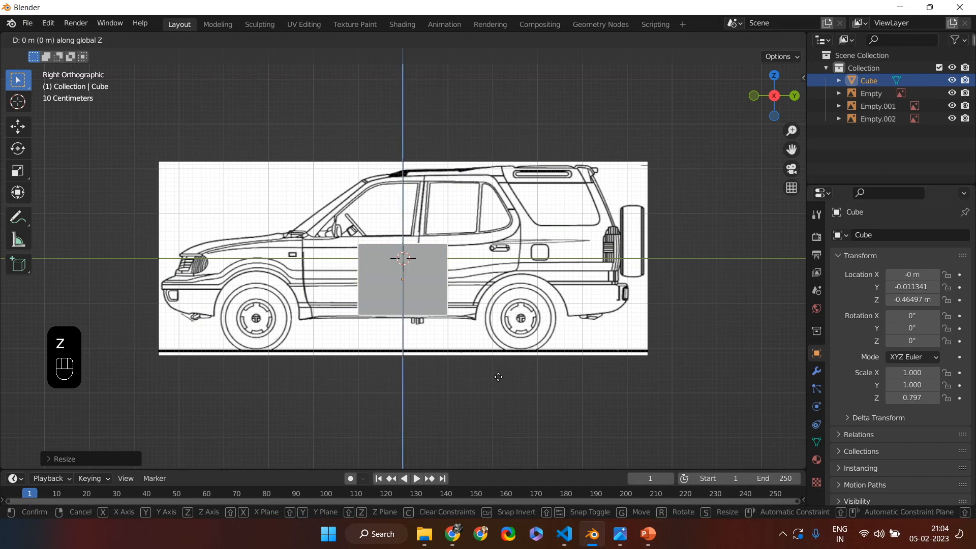
pyautogui.click(499, 384)
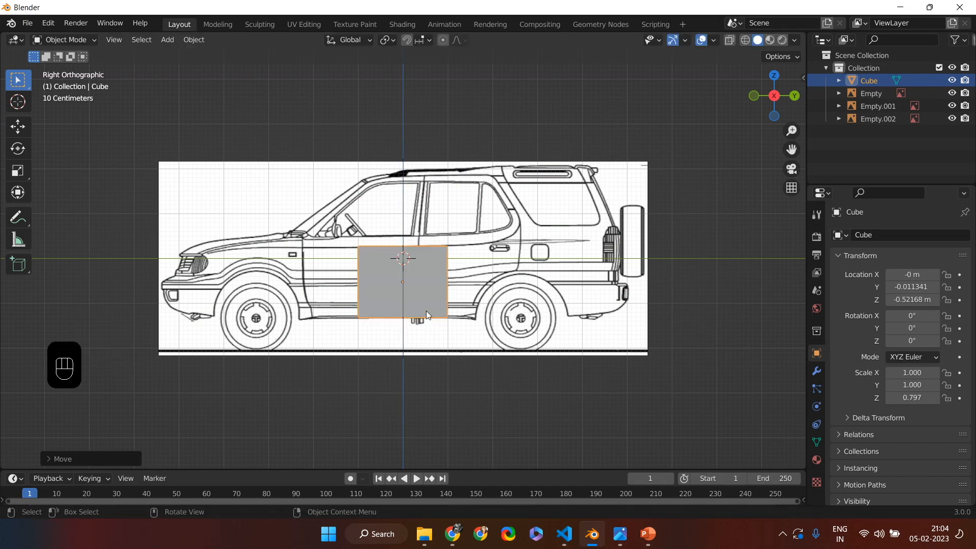
# Stretch the cube along the car's length over the side blueprint, to a Y scale of about 4.945.
pyautogui.press('s')
pyautogui.press('y')
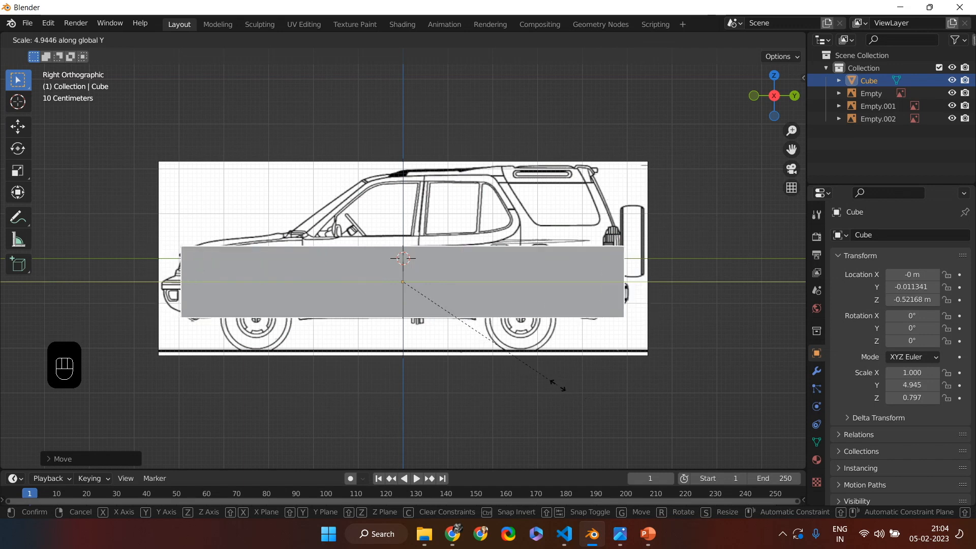
pyautogui.click(558, 385)
# In Edit Mode, move the cube's front end face along Y to reach the front bumper on the side blueprint.
pyautogui.moveTo(590, 365); pyautogui.dragTo(494, 350, button='middle')
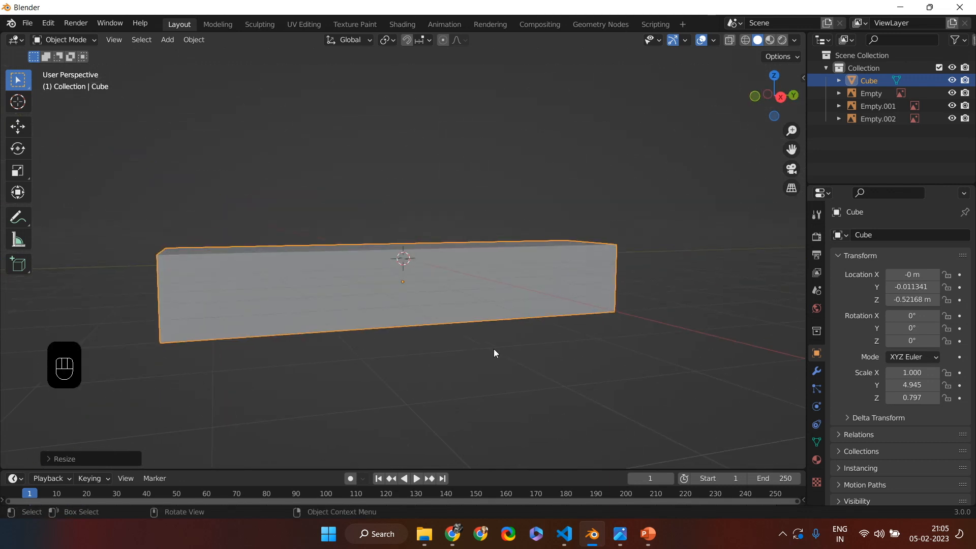
pyautogui.press('KP_3')
pyautogui.press('Tab')
pyautogui.moveTo(496, 350); pyautogui.dragTo(429, 198, button='middle')
pyautogui.click(133, 40)
pyautogui.click(187, 322)
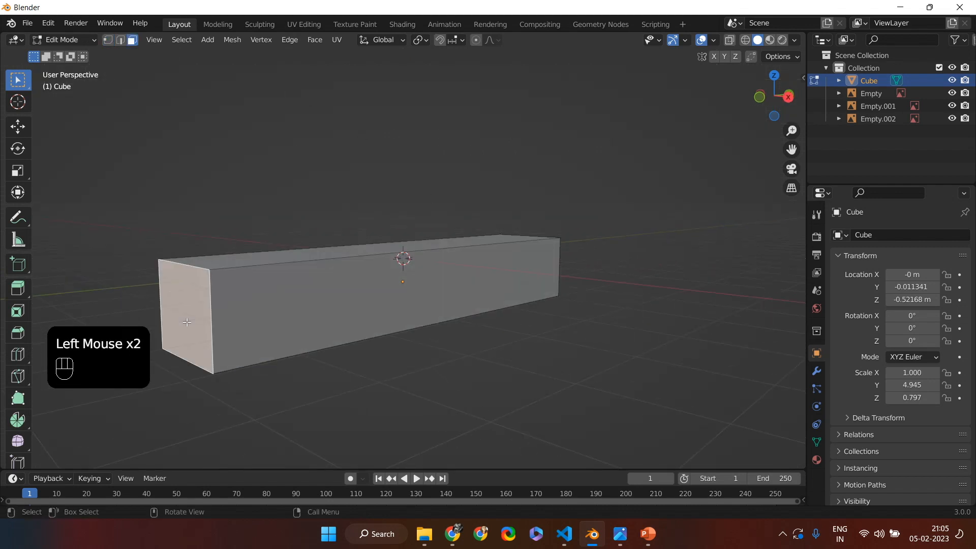
pyautogui.press('KP_3')
pyautogui.press('g')
pyautogui.press('y')
pyautogui.click(469, 362)
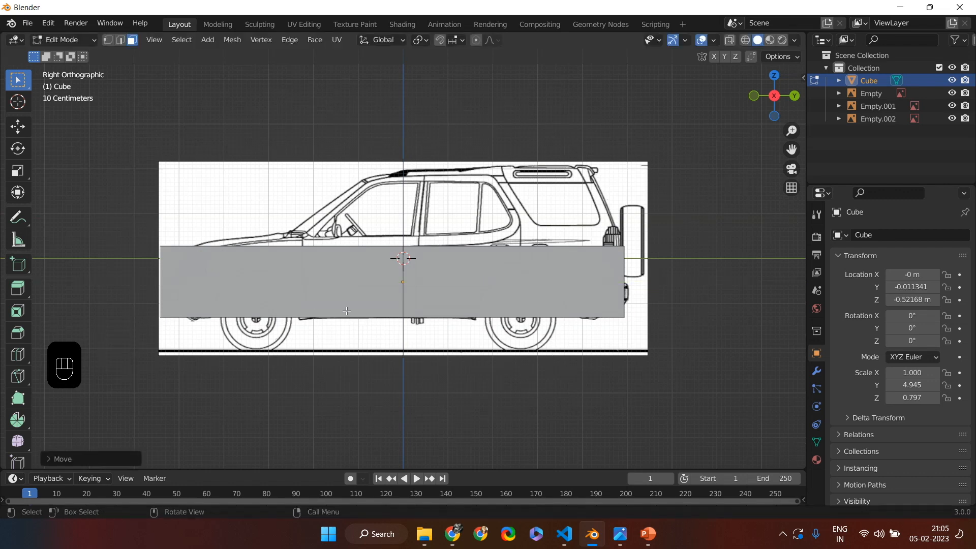
# Add a vertical loop cut and slide it by about 0.388 to the front door's leading edge.
pyautogui.scroll(2, 346, 309)
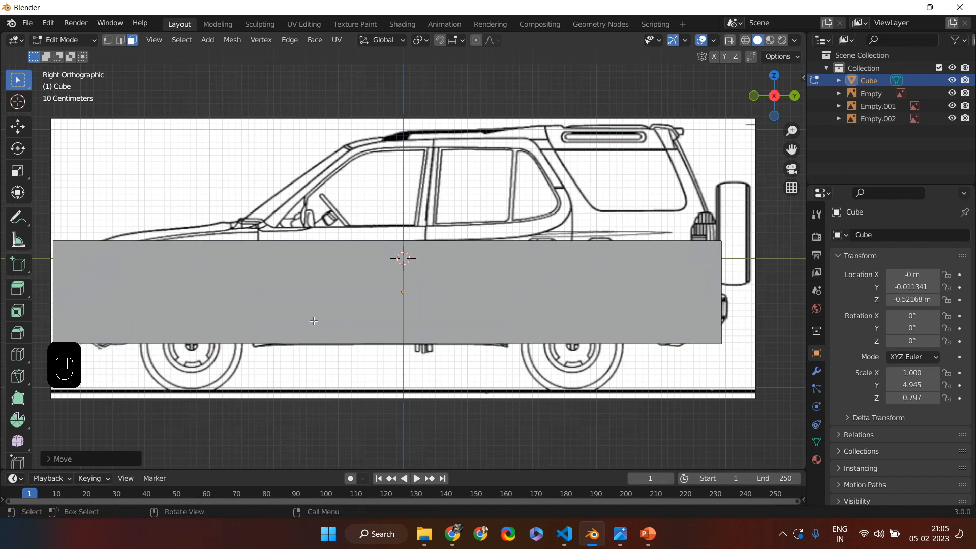
pyautogui.hotkey('ctrl', 'r')
pyautogui.press('ctrl')
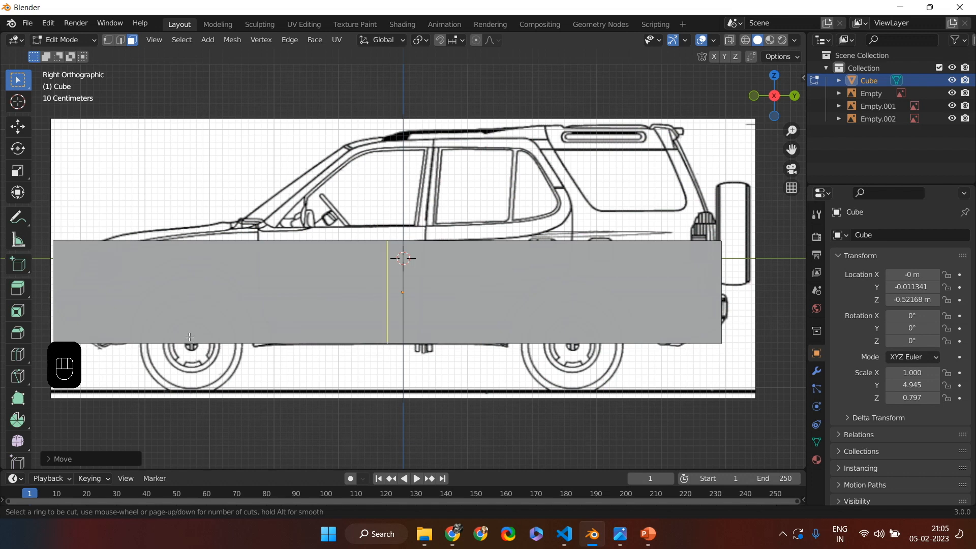
pyautogui.click(387, 343)
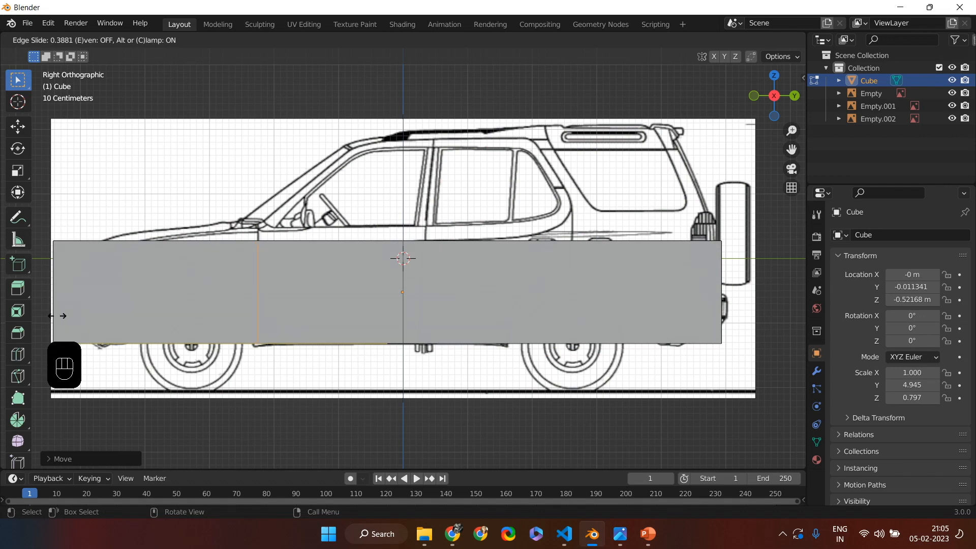
pyautogui.click(57, 316)
pyautogui.moveTo(57, 316); pyautogui.dragTo(297, 215, button='middle')
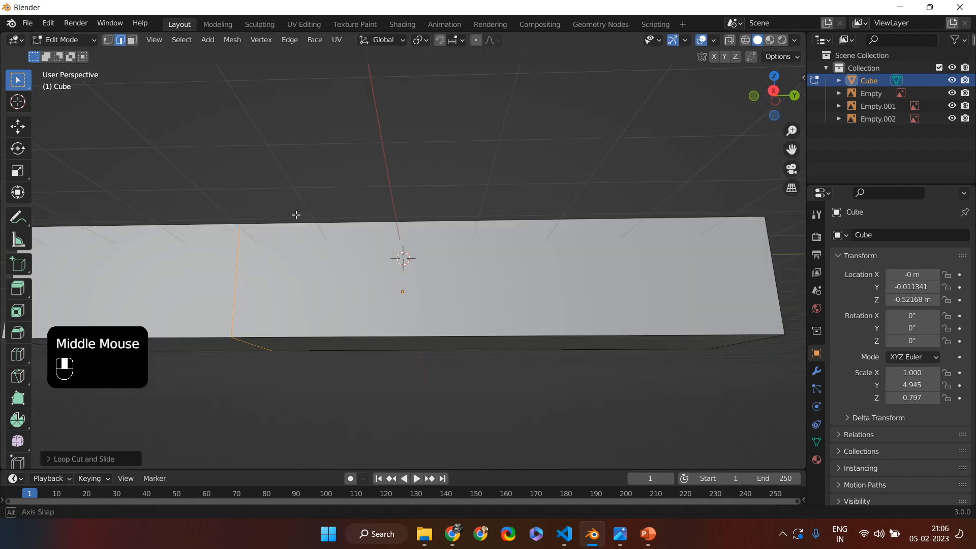
# Add loop cuts at the line between the two doors, slid by about 0.272, and at the rear wheel's centre.
pyautogui.press('KP_3')
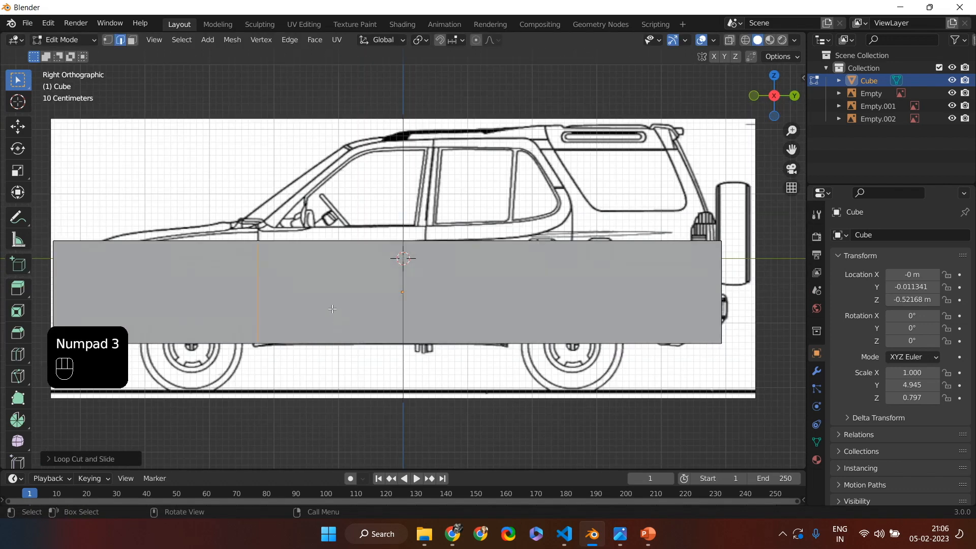
pyautogui.hotkey('ctrl', 'r')
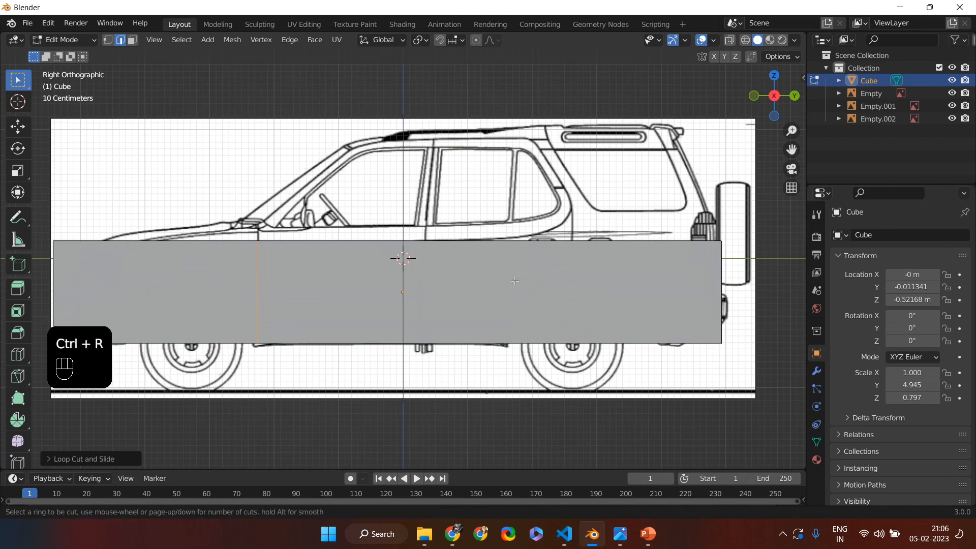
pyautogui.click(354, 333)
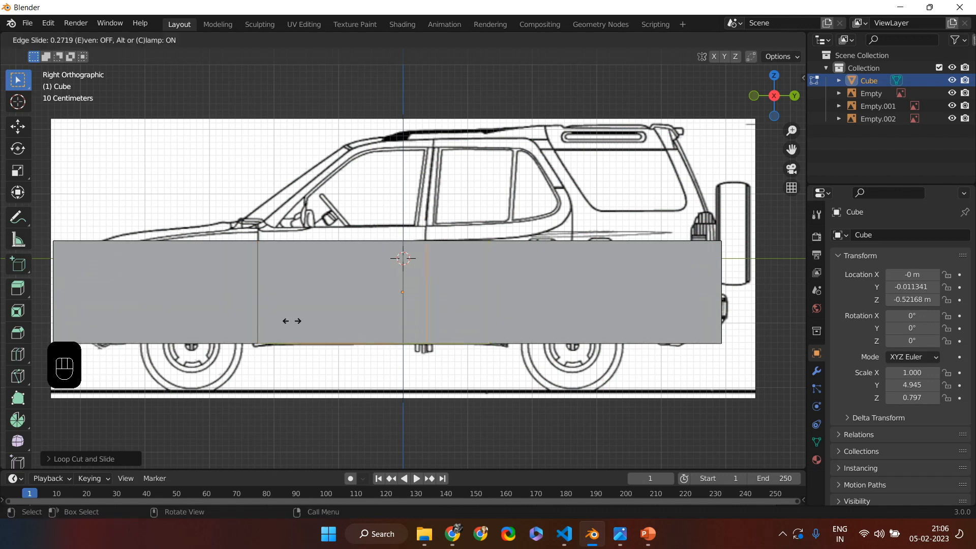
pyautogui.click(291, 319)
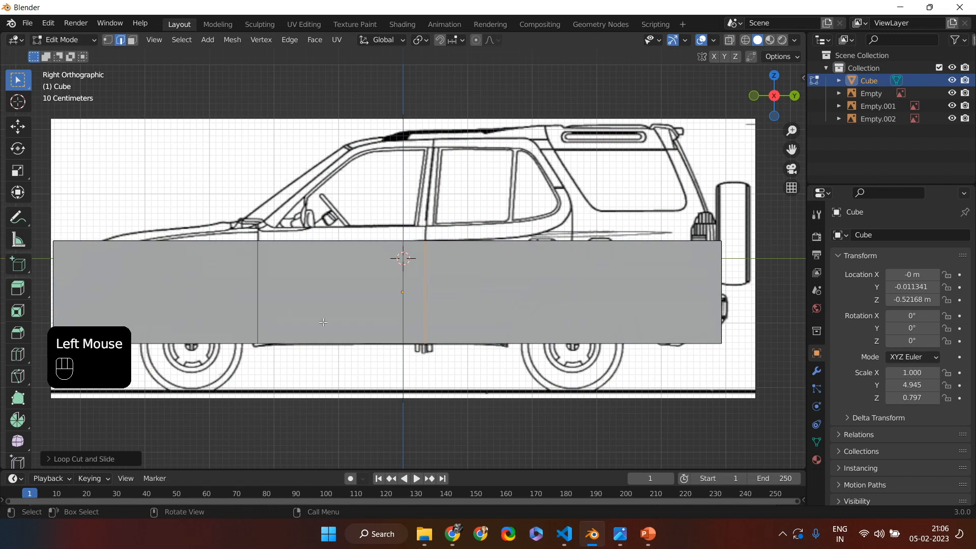
pyautogui.hotkey('ctrl', 'r')
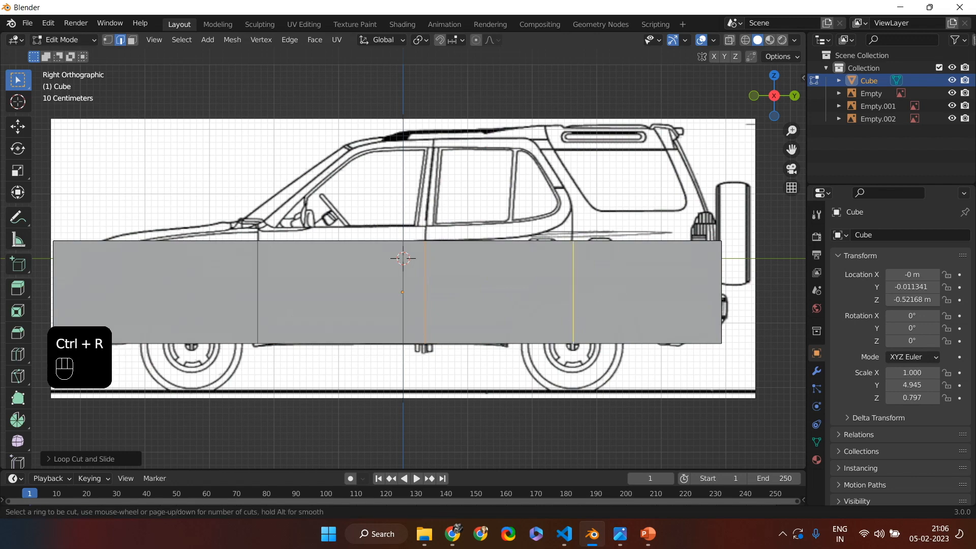
pyautogui.click(573, 345)
# With X-ray shading on, select the whole mesh and scale it by about 2.076 along X to match the front blueprint's body width.
pyautogui.moveTo(570, 345); pyautogui.dragTo(547, 237, button='middle')
pyautogui.press('KP_1')
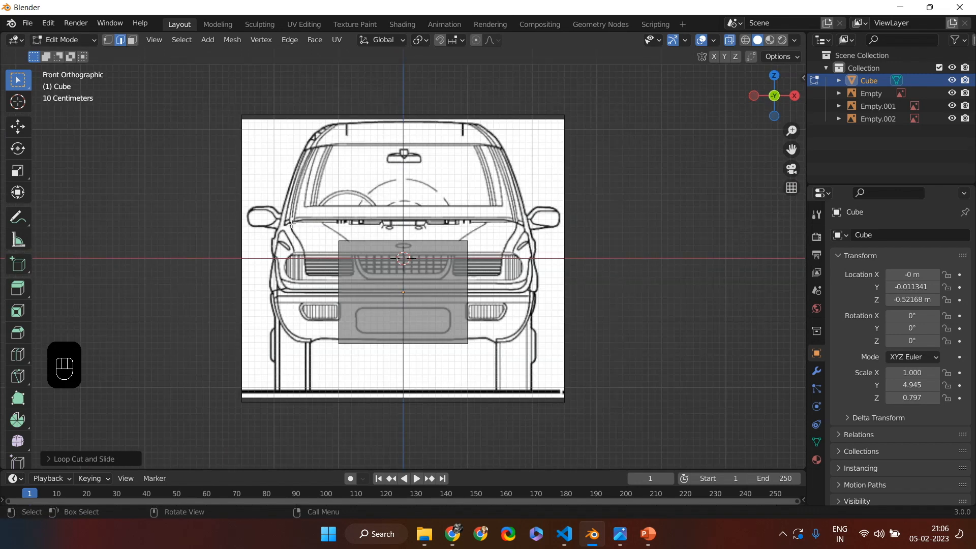
pyautogui.moveTo(293, 221); pyautogui.dragTo(604, 442)
pyautogui.moveTo(664, 331); pyautogui.dragTo(582, 383, button='middle')
pyautogui.press('KP_1')
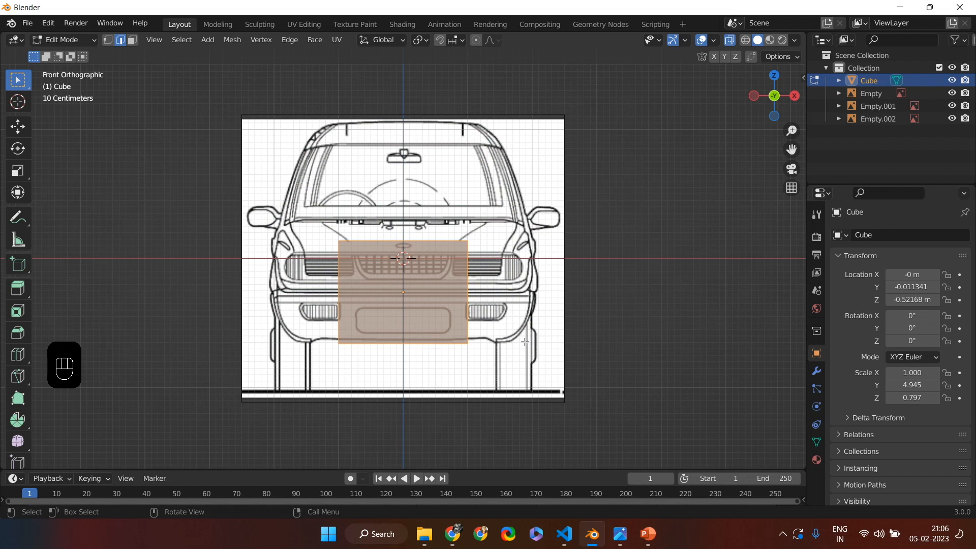
pyautogui.press('s')
pyautogui.press('x')
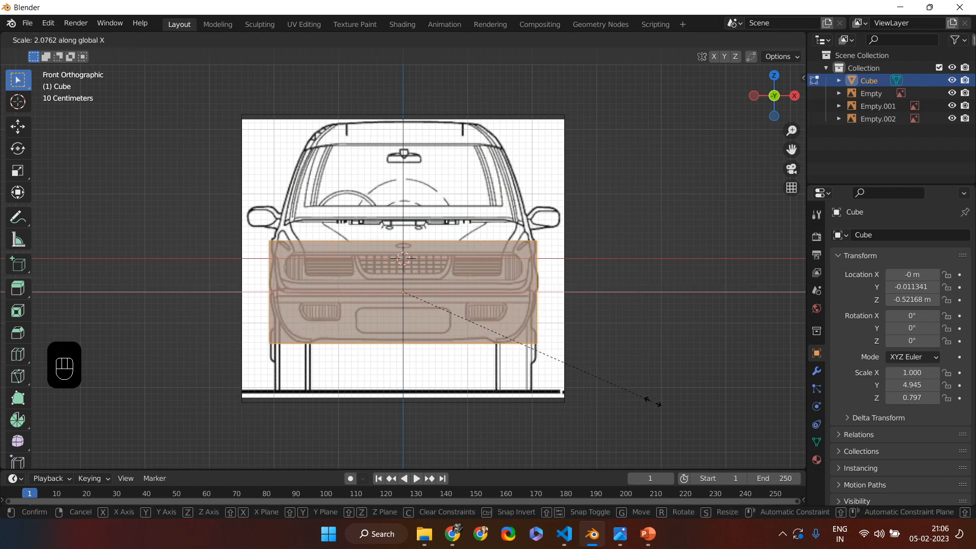
pyautogui.click(652, 400)
pyautogui.moveTo(664, 353); pyautogui.dragTo(518, 320, button='middle')
pyautogui.press('KP_1')
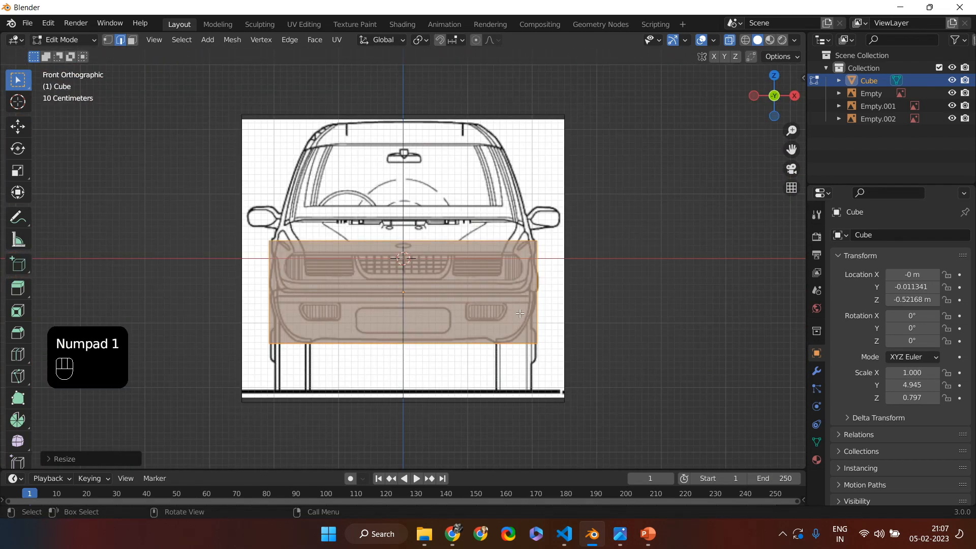
pyautogui.press('KP_3')
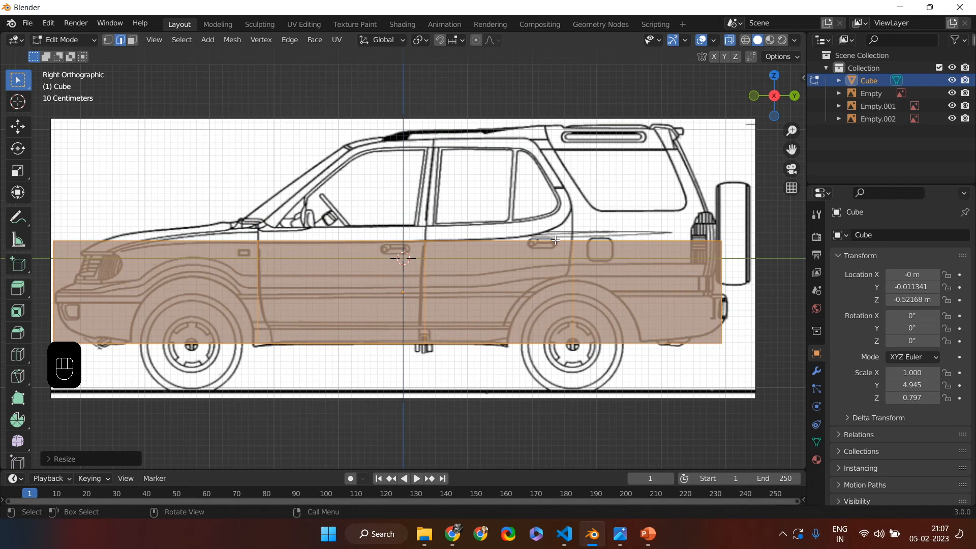
pyautogui.moveTo(555, 240)
pyautogui.mouseDown(button='middle')
pyautogui.moveTo(539, 249)
pyautogui.moveTo(573, 255)
pyautogui.moveTo(564, 253)
pyautogui.mouseUp(button='middle')
pyautogui.press('KP_1')
pyautogui.press('KP_3')
# Dissolve the top-face edges of the two rear loop cuts, between the doors and above the rear wheel.
pyautogui.moveTo(559, 244); pyautogui.dragTo(484, 157, button='middle')
pyautogui.click(403, 180)
pyautogui.click(120, 41)
pyautogui.click(422, 248)
pyautogui.rightClick(389, 265)
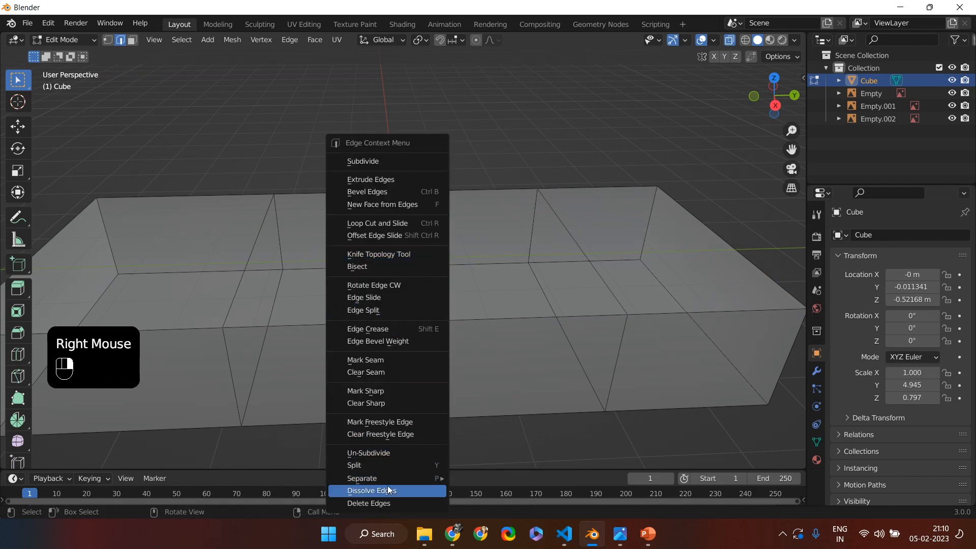
pyautogui.rightClick(562, 229)
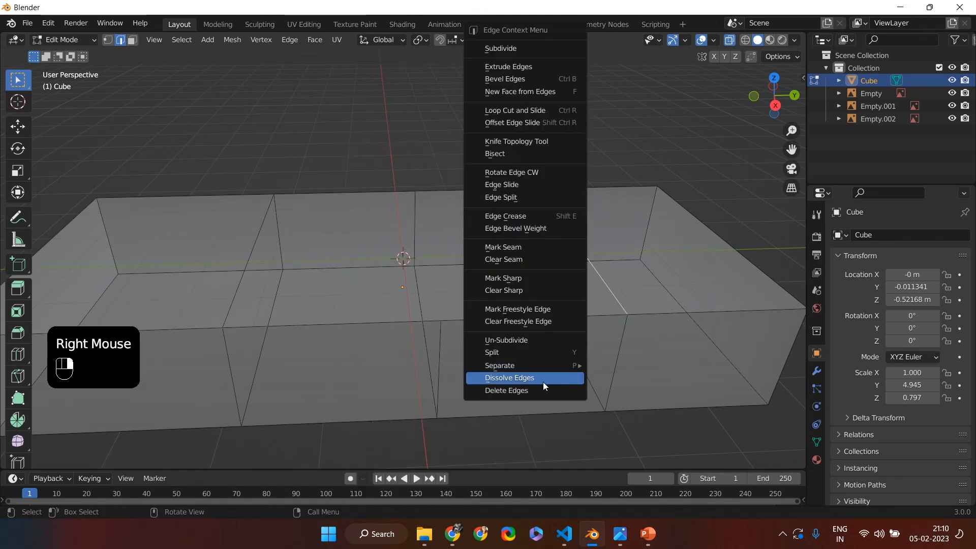
pyautogui.click(542, 379)
# Dissolve the vertical edges of the two rear loop cuts on the near (+X) side of the body.
pyautogui.moveTo(574, 283); pyautogui.dragTo(492, 289, button='middle')
pyautogui.click(451, 288)
pyautogui.rightClick(451, 287)
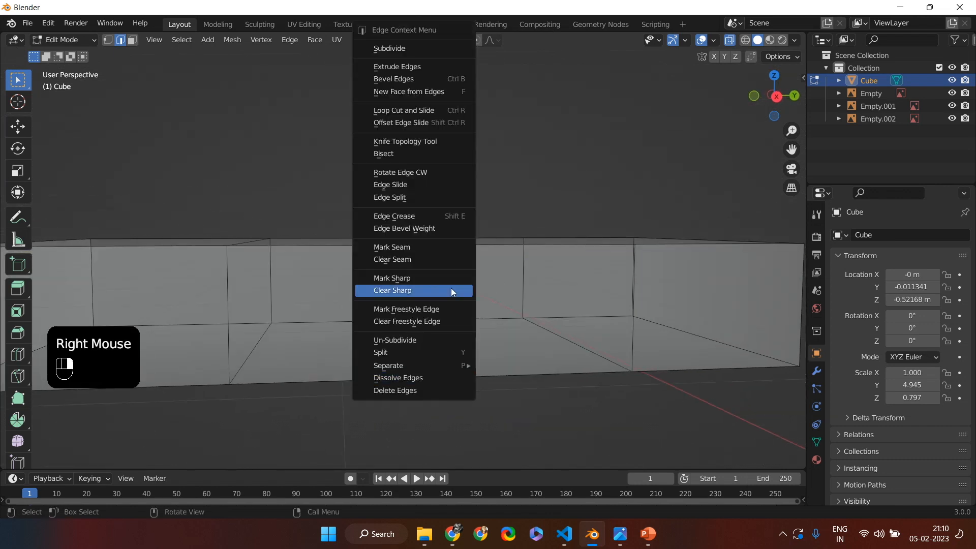
pyautogui.click(415, 382)
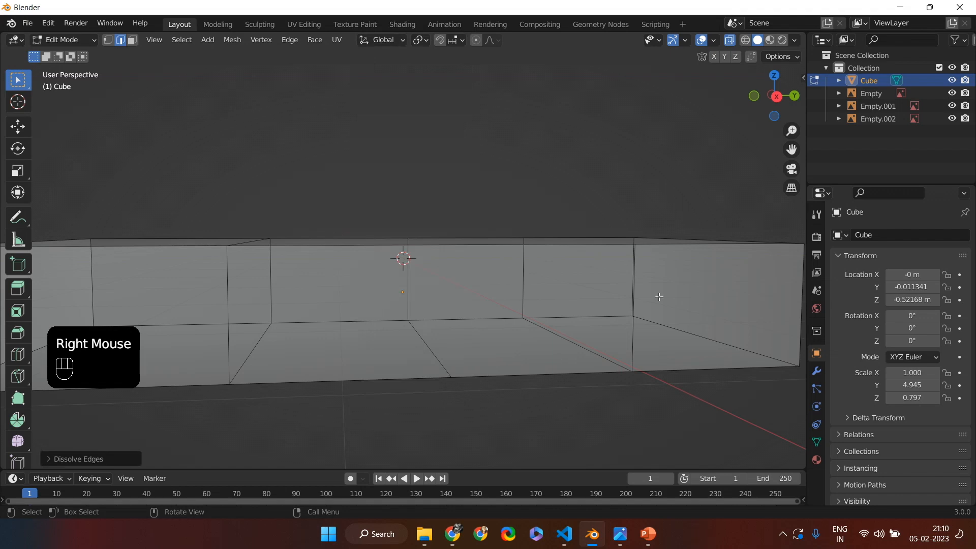
pyautogui.rightClick(632, 333)
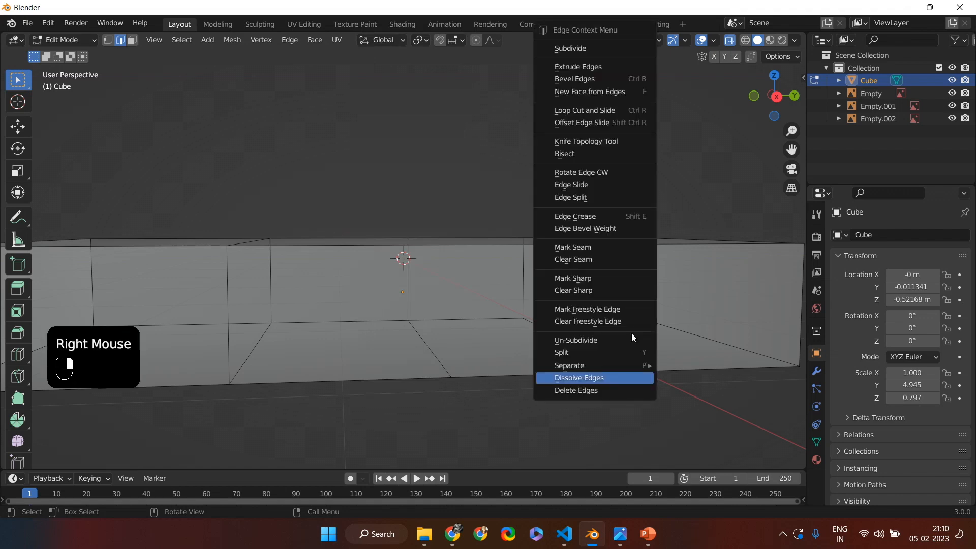
pyautogui.click(614, 377)
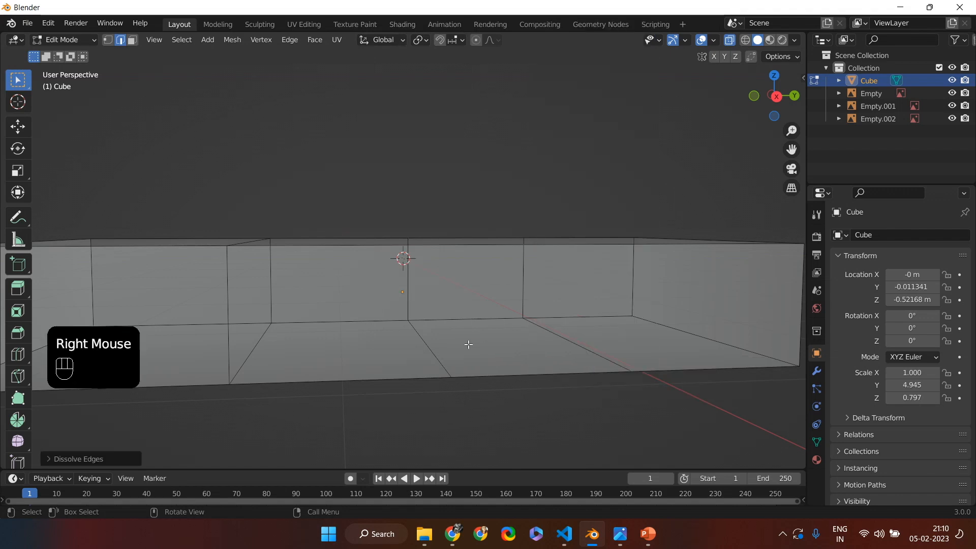
# Dissolve the bottom-face edges of the two rear loop cuts.
pyautogui.click(435, 349)
pyautogui.rightClick(435, 349)
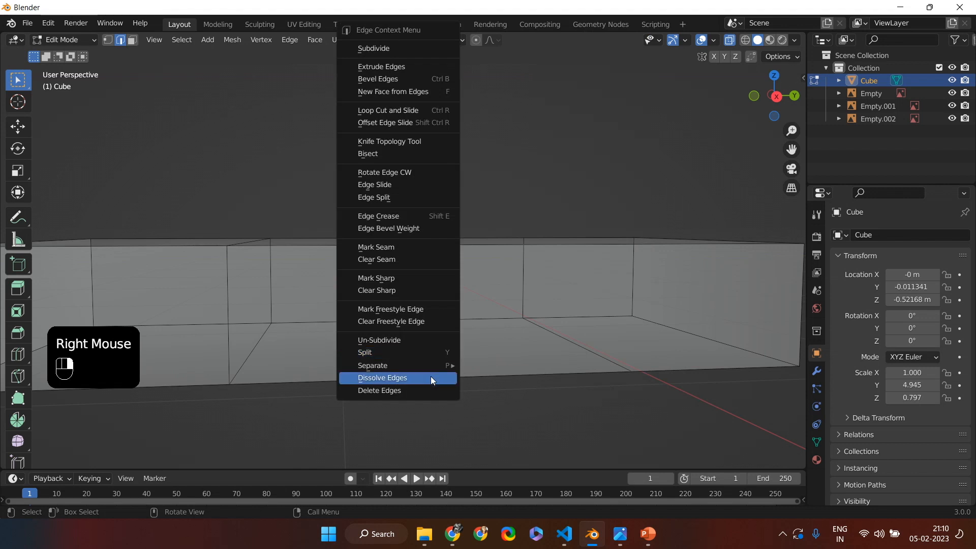
pyautogui.click(573, 340)
pyautogui.rightClick(573, 340)
pyautogui.moveTo(558, 371)
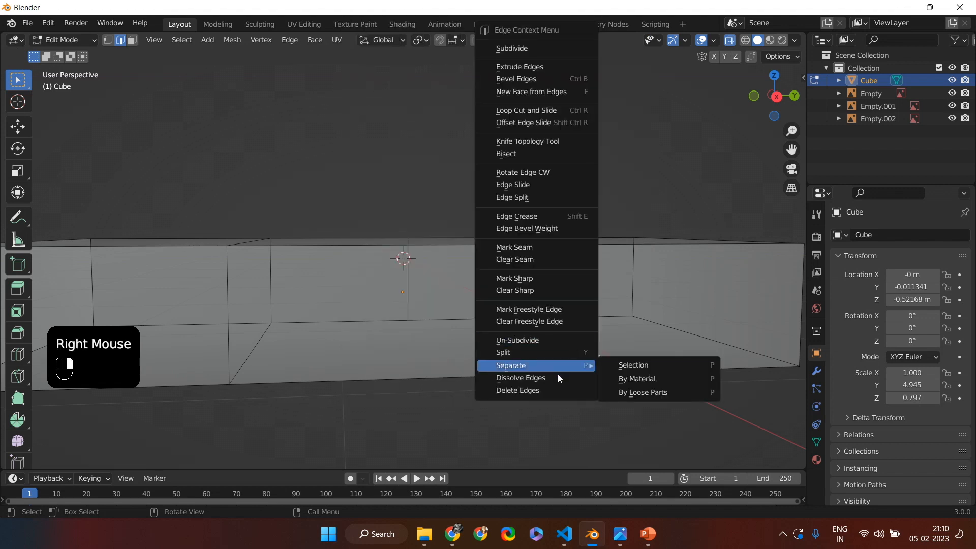
pyautogui.click(557, 378)
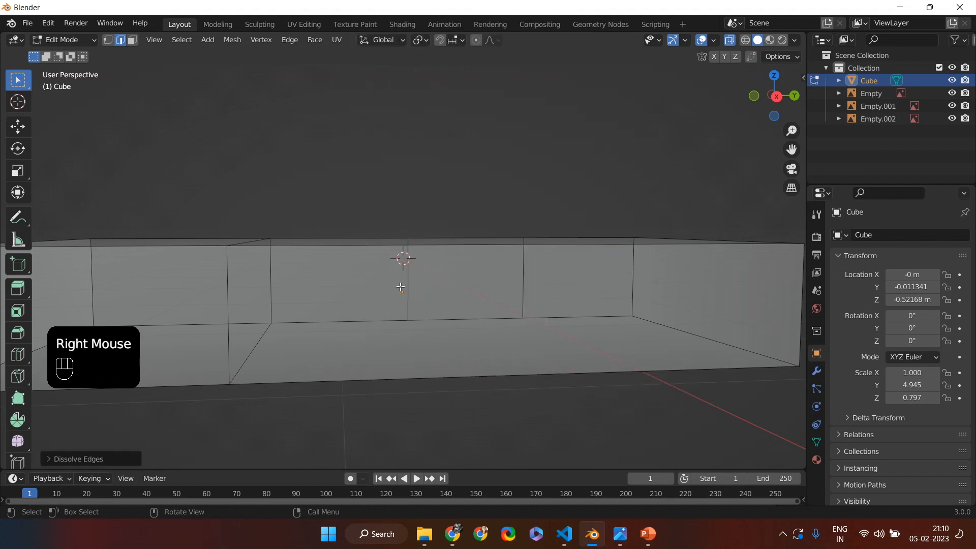
# Dissolve the remaining vertical edges of the two rear loop cuts on the far (-X) side.
pyautogui.click(401, 287)
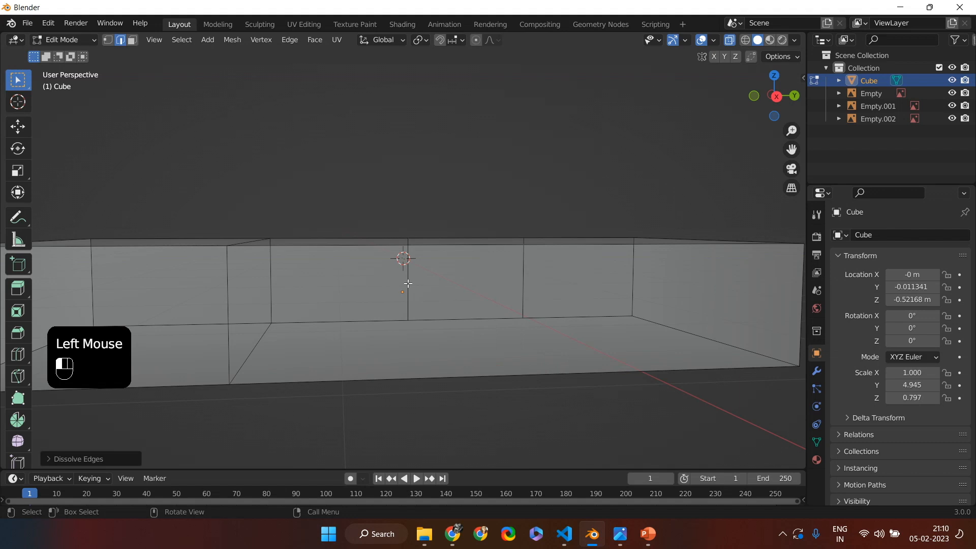
pyautogui.rightClick(400, 287)
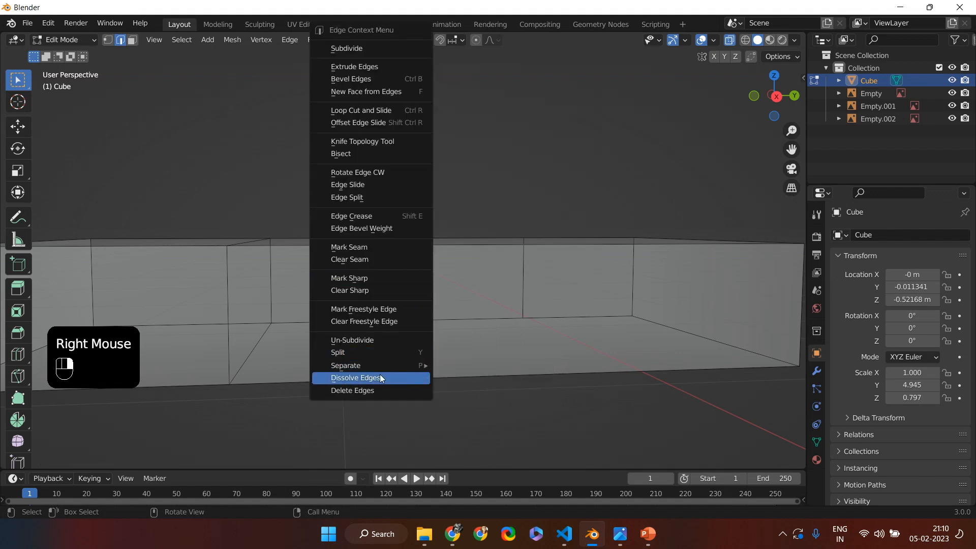
pyautogui.click(379, 377)
pyautogui.click(526, 281)
pyautogui.rightClick(512, 373)
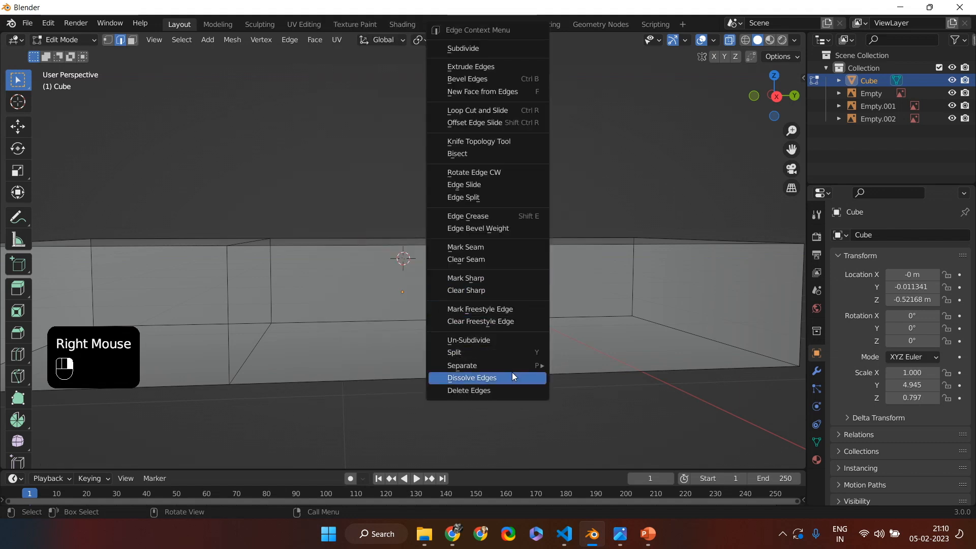
# Extrude the top face behind the front door line upward about 1.827 m to the roof height on the side blueprint.
pyautogui.moveTo(538, 317); pyautogui.dragTo(525, 244, button='middle')
pyautogui.press('KP_3')
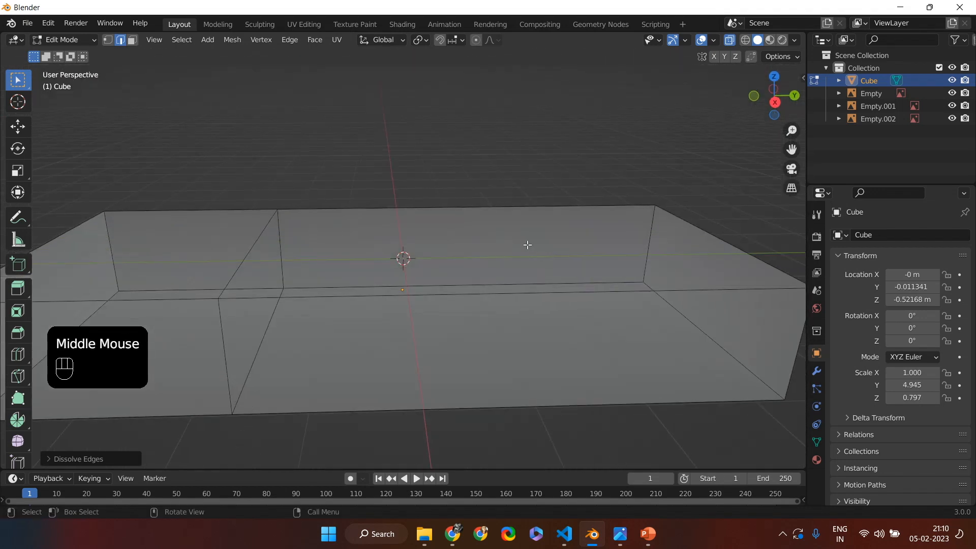
pyautogui.click(502, 256)
pyautogui.click(133, 42)
pyautogui.click(480, 258)
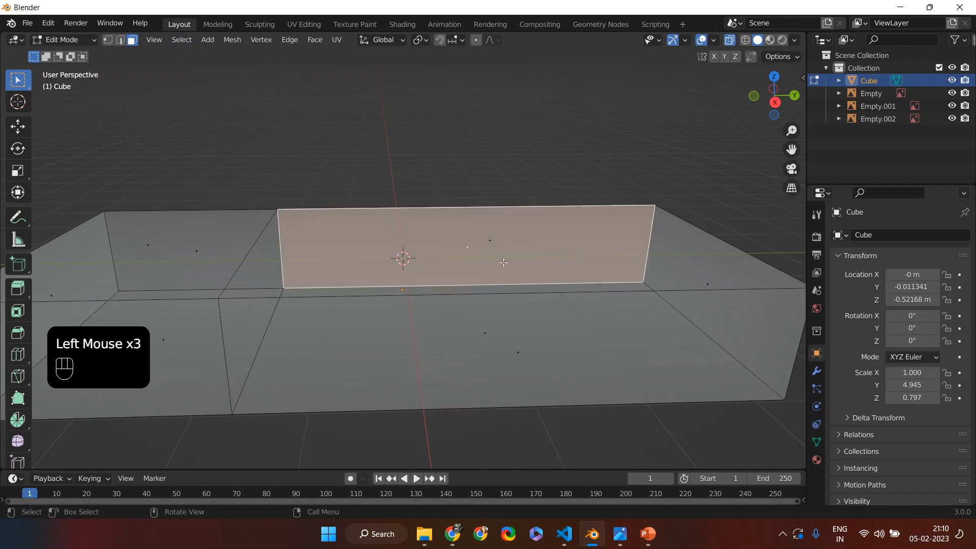
pyautogui.click(508, 243)
pyautogui.moveTo(508, 242)
pyautogui.mouseDown(button='middle')
pyautogui.moveTo(504, 215)
pyautogui.moveTo(497, 235)
pyautogui.mouseUp(button='middle')
pyautogui.press('KP_1')
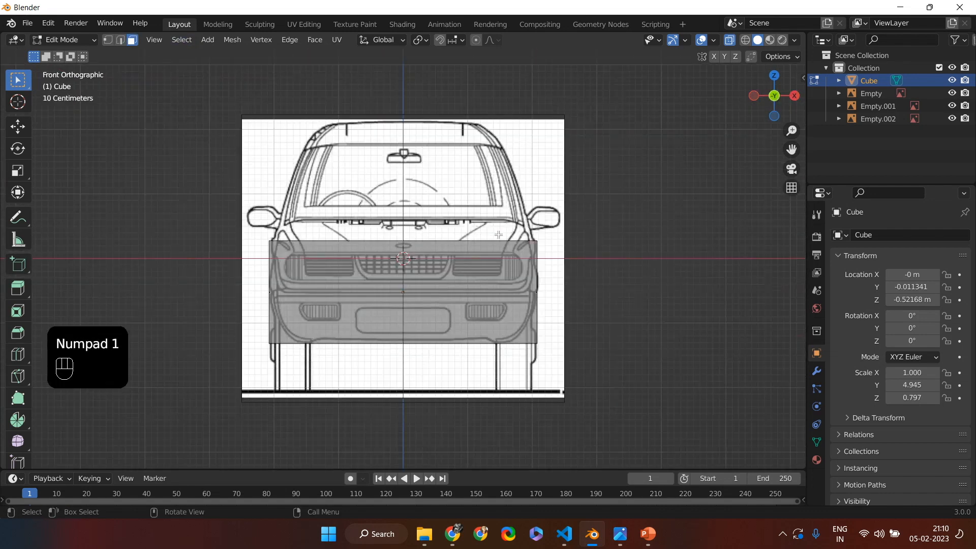
pyautogui.press('KP_3')
pyautogui.press('e')
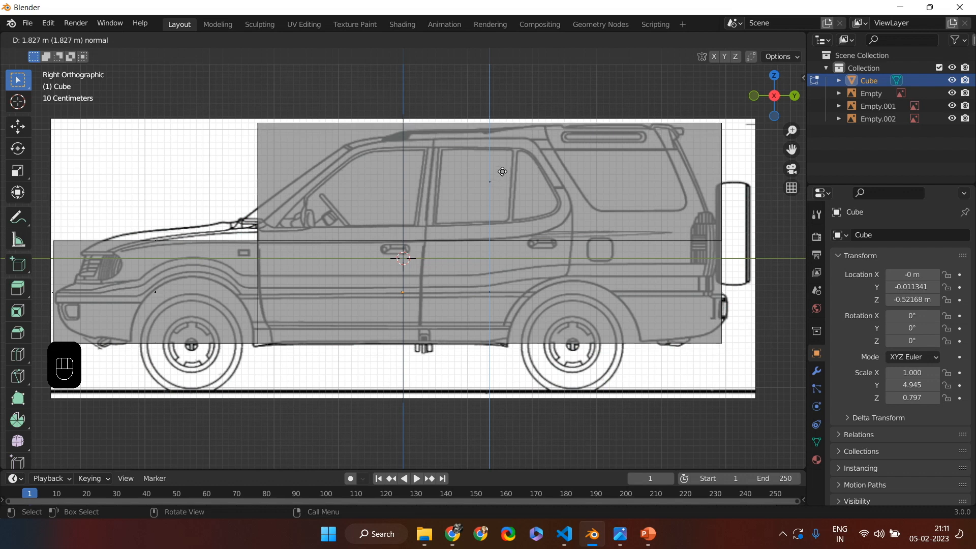
pyautogui.click(503, 172)
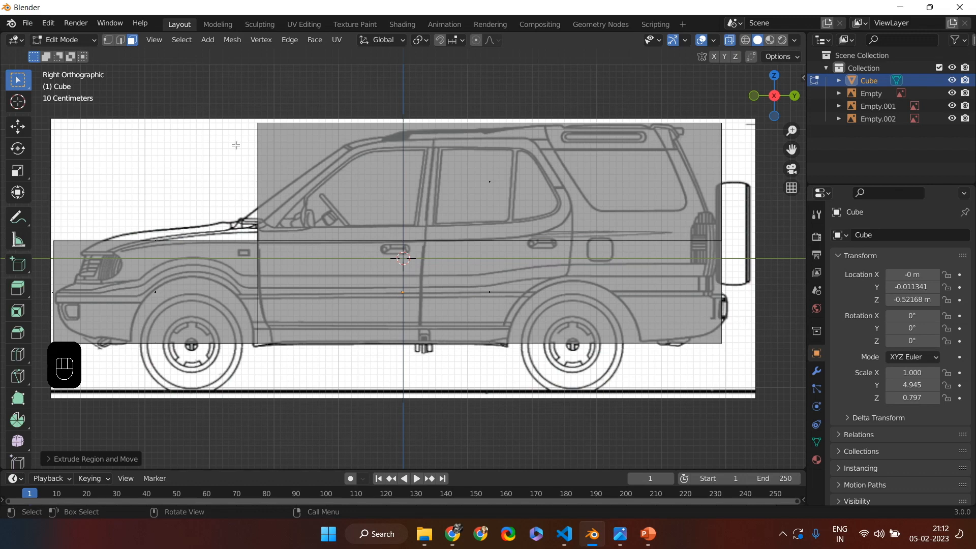
pyautogui.click(118, 41)
pyautogui.moveTo(214, 113); pyautogui.dragTo(222, 150, button='middle')
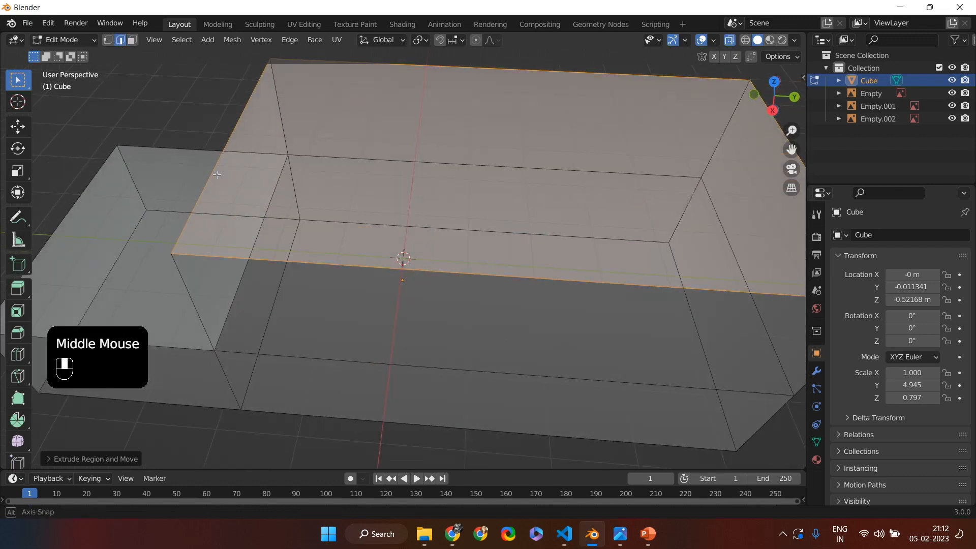
pyautogui.click(222, 151)
pyautogui.click(233, 128)
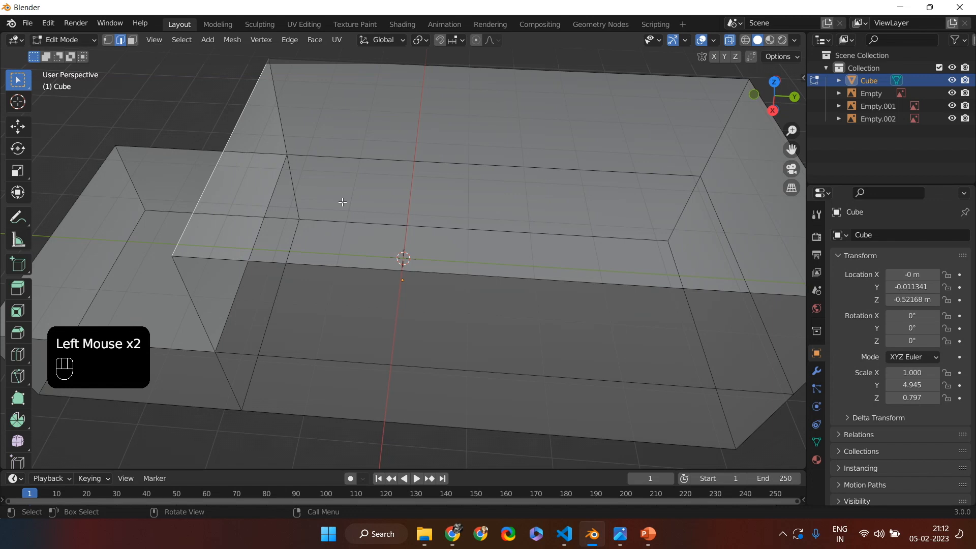
pyautogui.press('KP_3')
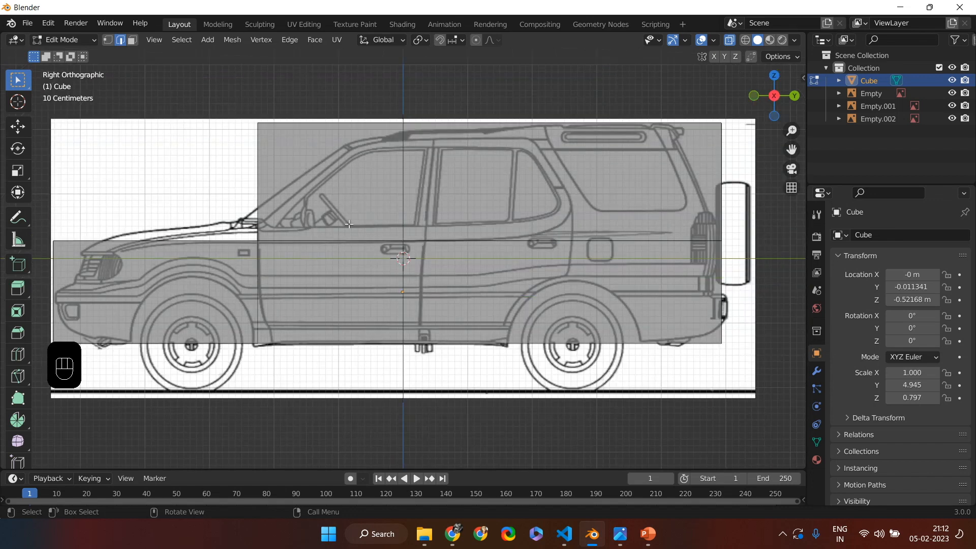
pyautogui.press('g')
pyautogui.press('y')
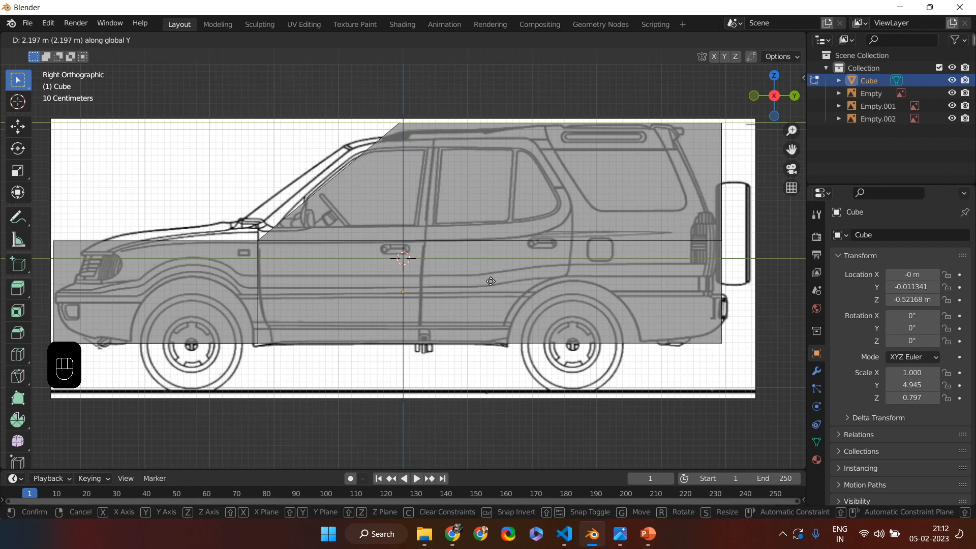
pyautogui.press('Escape')
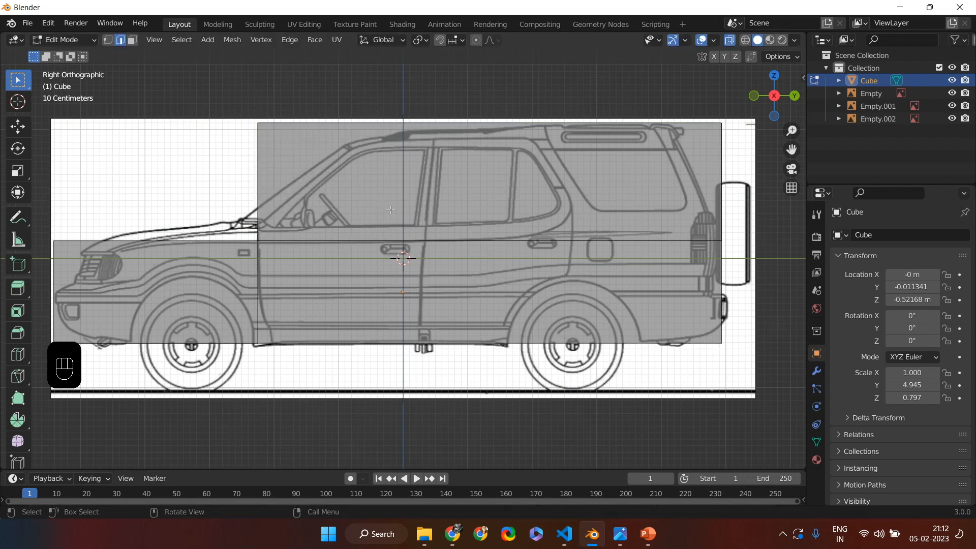
pyautogui.hotkey('ctrl', 'r')
pyautogui.click(269, 198)
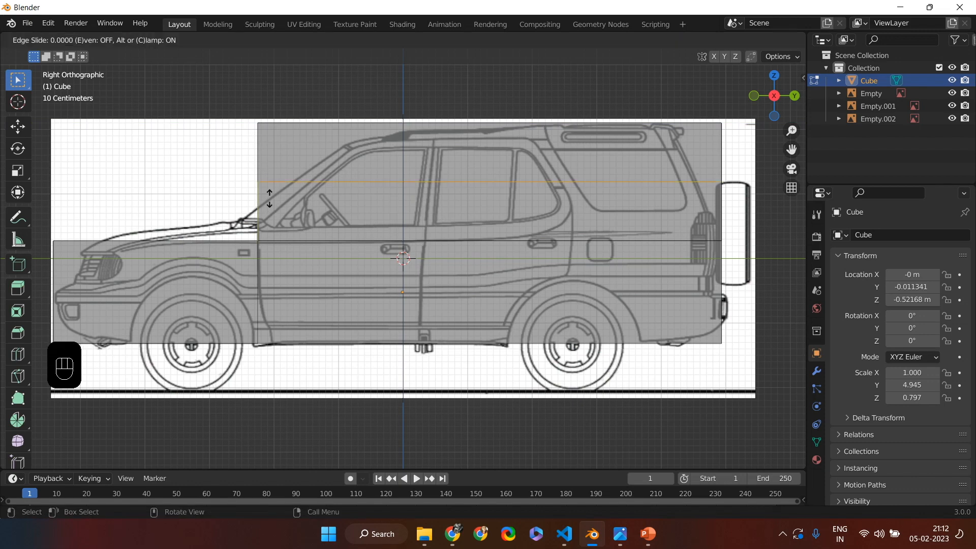
pyautogui.moveTo(437, 202); pyautogui.dragTo(428, 204, button='middle')
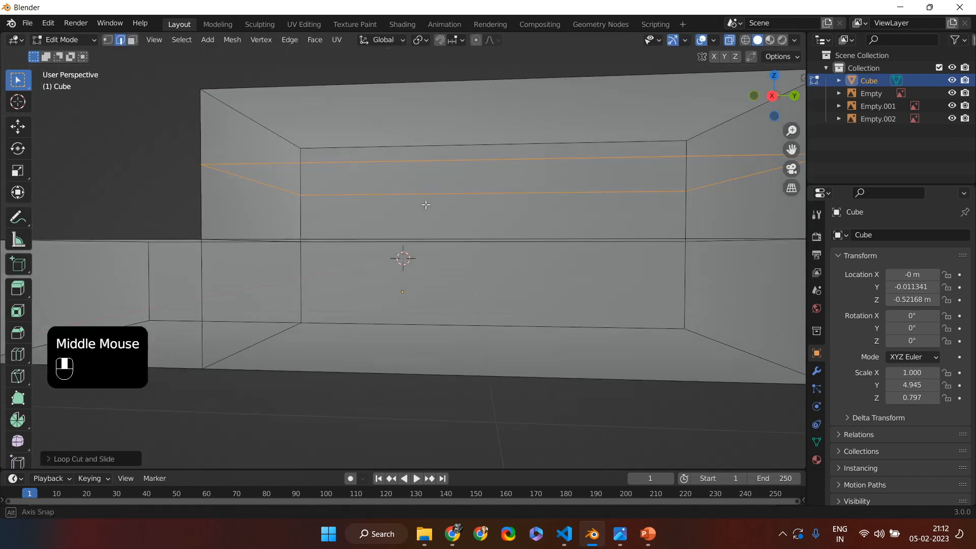
pyautogui.press('KP_1')
pyautogui.press('KP_3')
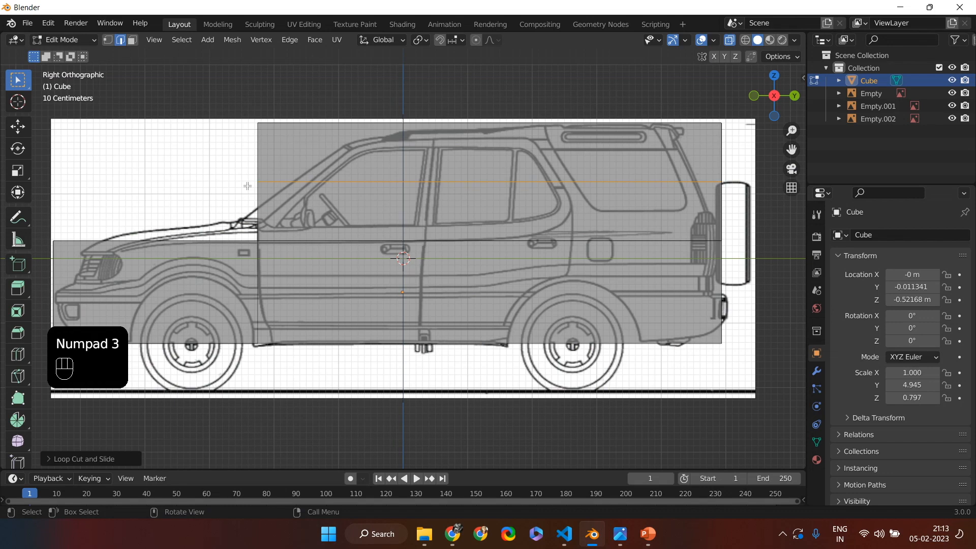
pyautogui.moveTo(161, 212); pyautogui.dragTo(239, 213, button='middle')
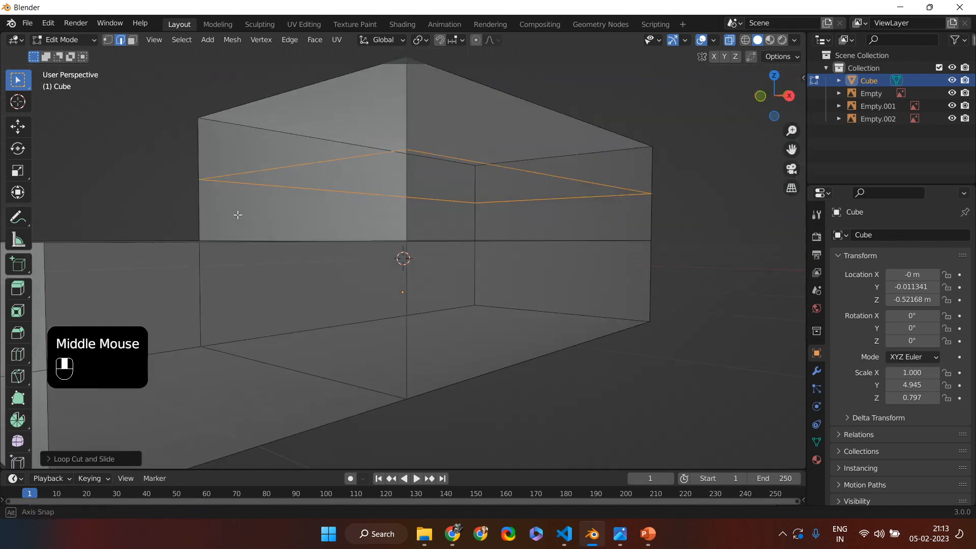
pyautogui.click(313, 163)
pyautogui.click(316, 83)
pyautogui.press('KP_3')
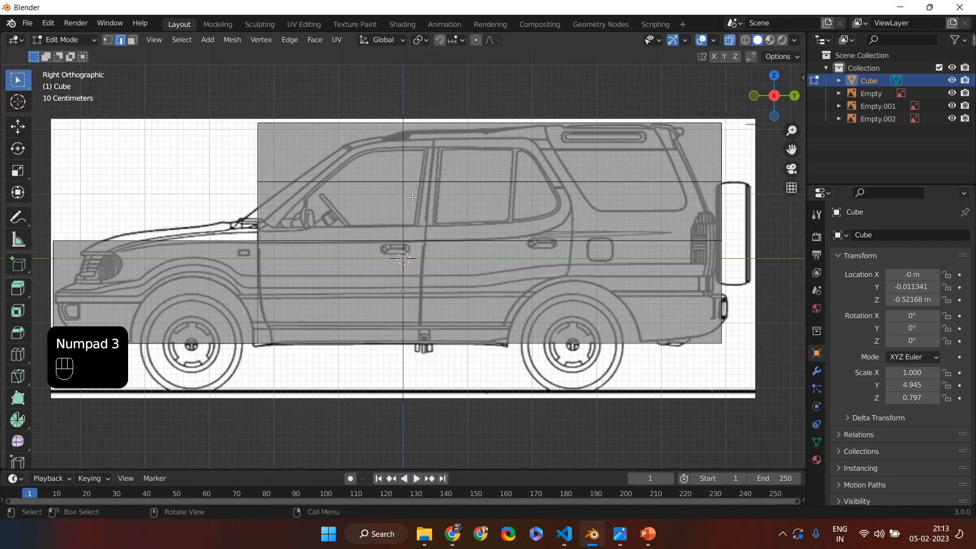
pyautogui.hotkey('ctrl', 'z')
pyautogui.hotkey('ctrl', 'z')
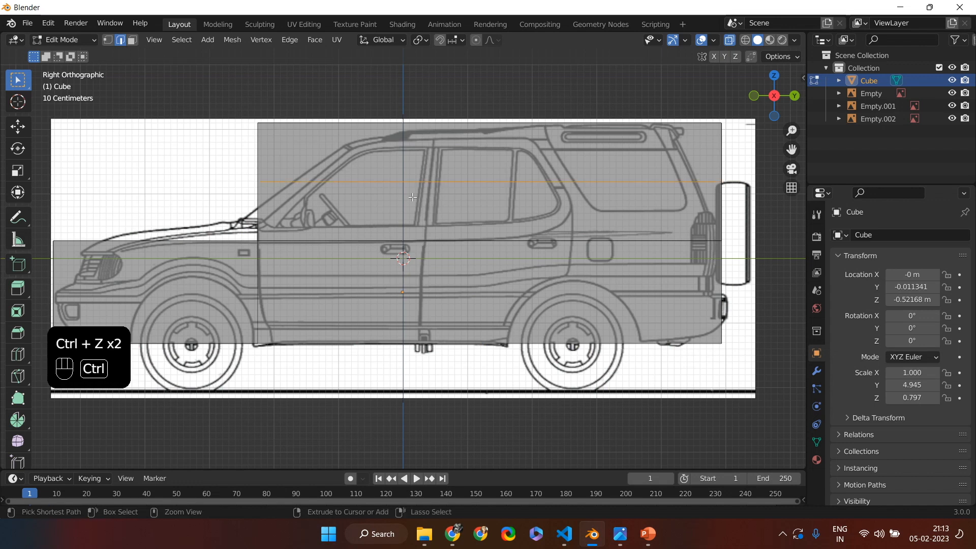
# Add two evenly spaced horizontal loop cuts around the raised cabin.
pyautogui.hotkey('ctrl', 'r')
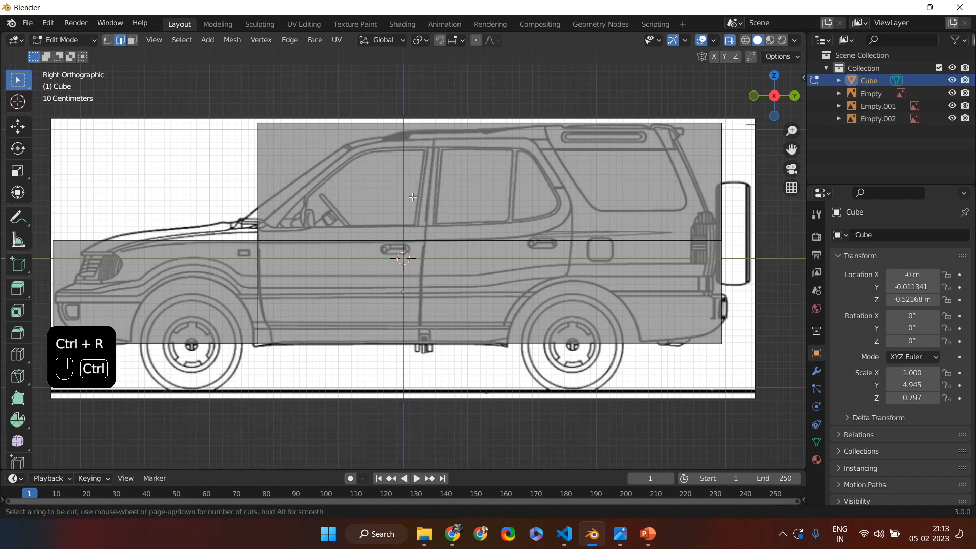
pyautogui.scroll(1, 276, 187)
pyautogui.click(275, 187)
pyautogui.click(276, 187)
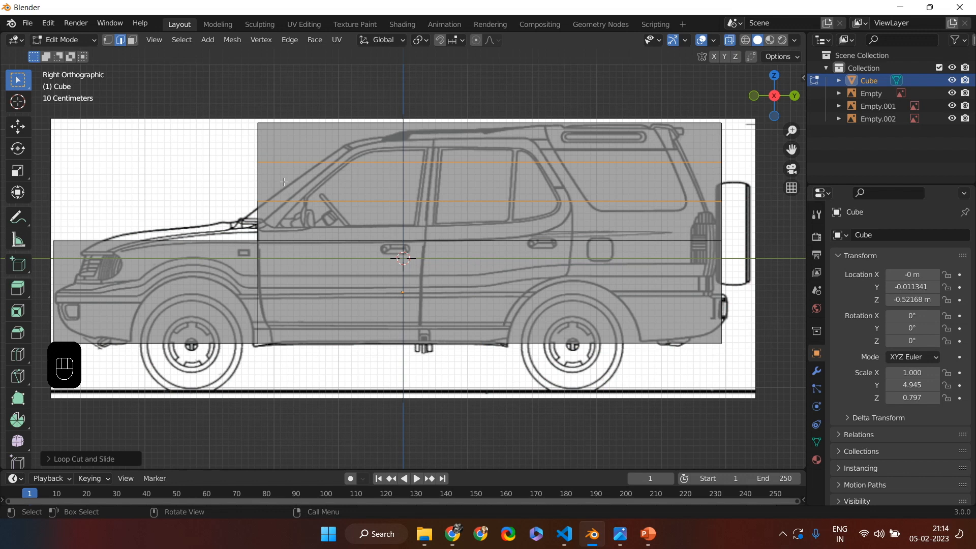
# Move the cabin's front roof edge back along Y to the windshield top on the side blueprint and lower it about 0.291 m.
pyautogui.moveTo(205, 183); pyautogui.dragTo(225, 154, button='middle')
pyautogui.click(261, 116)
pyautogui.press('KP_3')
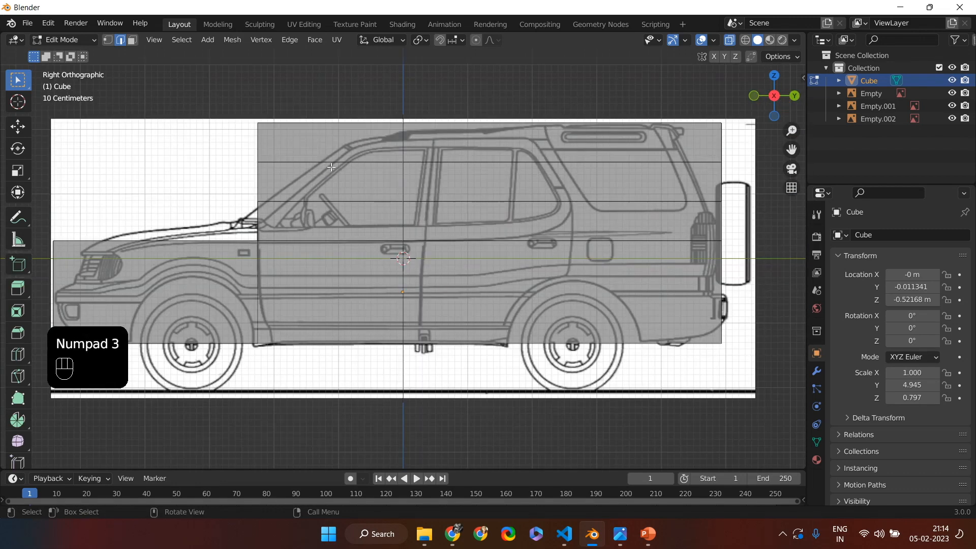
pyautogui.press('g')
pyautogui.press('y')
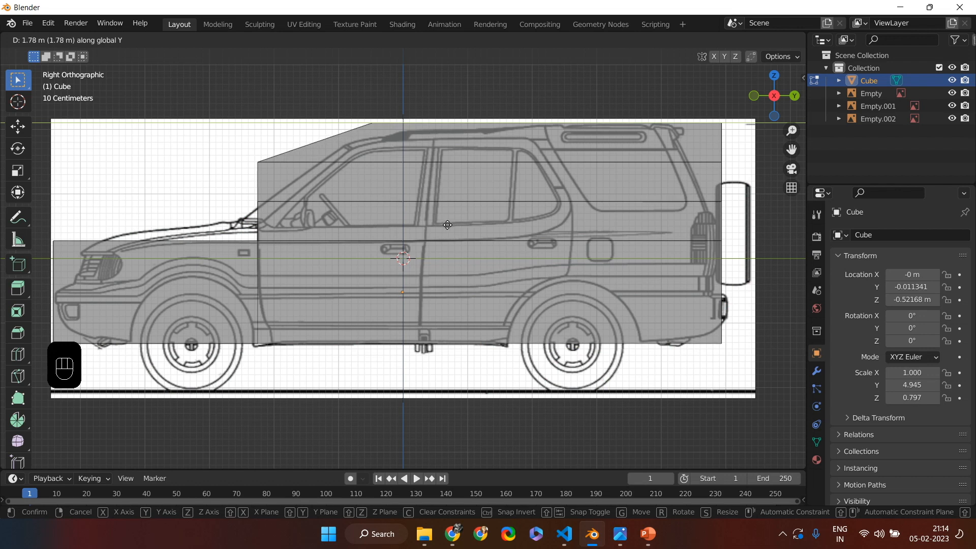
pyautogui.click(420, 223)
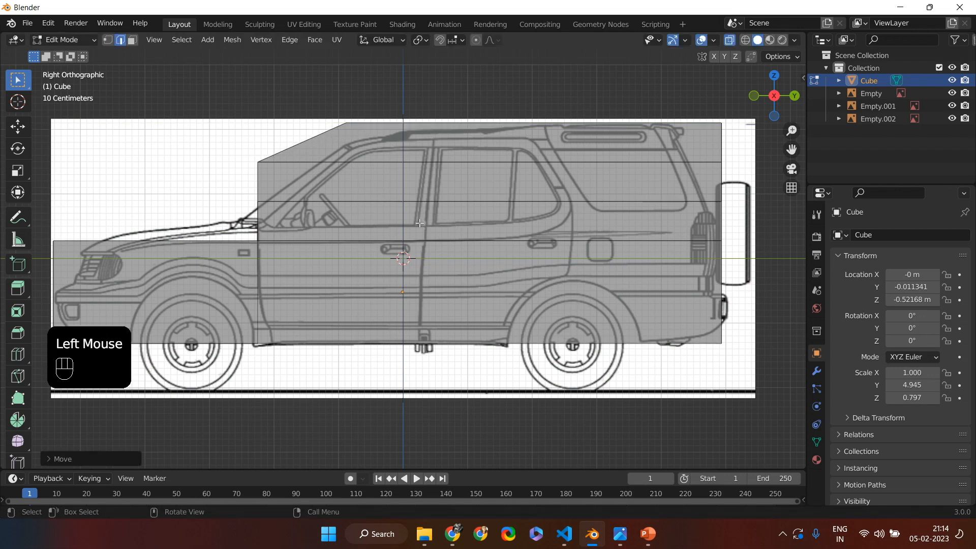
pyautogui.press('g')
pyautogui.press('z')
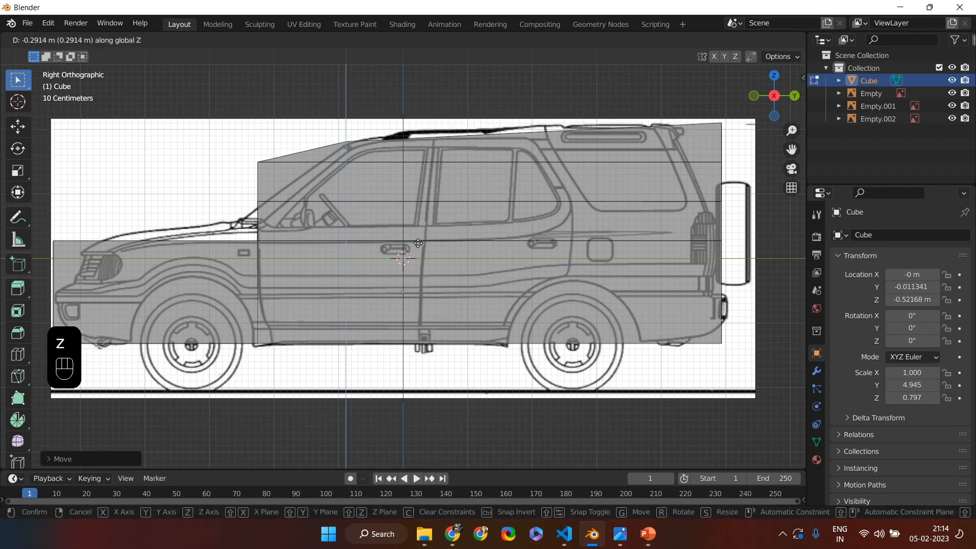
pyautogui.click(417, 243)
# Move the front edge of the cabin's upper loop cut back about 0.945 m along Y onto the windshield slope.
pyautogui.moveTo(225, 178); pyautogui.dragTo(275, 181, button='middle')
pyautogui.press('KP_1')
pyautogui.press('KP_3')
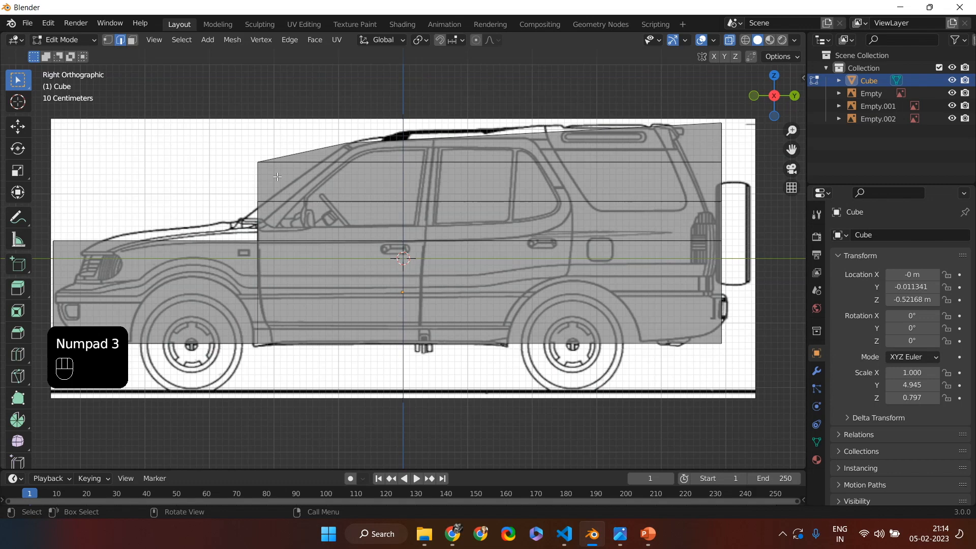
pyautogui.press('g')
pyautogui.press('y')
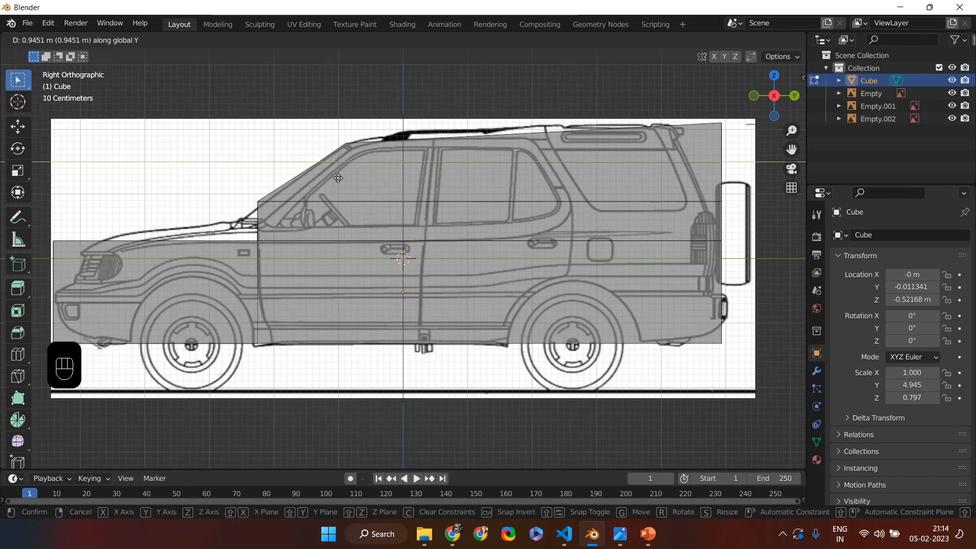
pyautogui.click(336, 178)
# Move the front edge of the cabin's lower loop cut back about 0.095 m along Y onto the windshield slope.
pyautogui.moveTo(337, 177); pyautogui.dragTo(313, 198, button='middle')
pyautogui.click(293, 209)
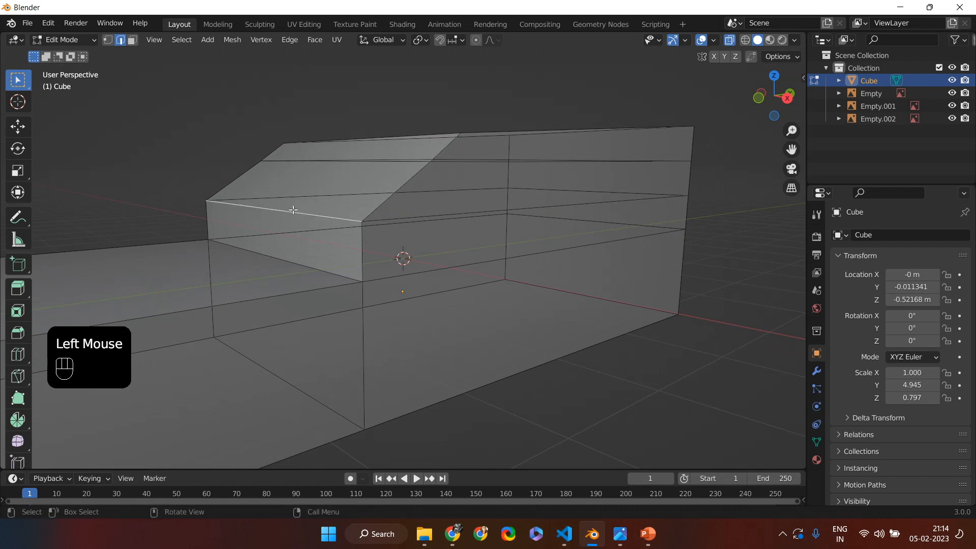
pyautogui.press('KP_3')
pyautogui.press('g')
pyautogui.press('y')
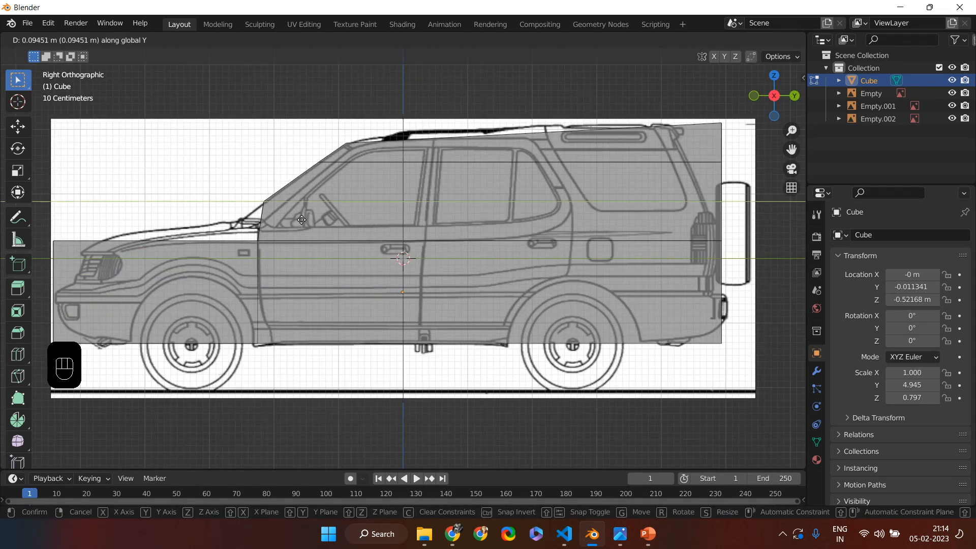
pyautogui.click(302, 220)
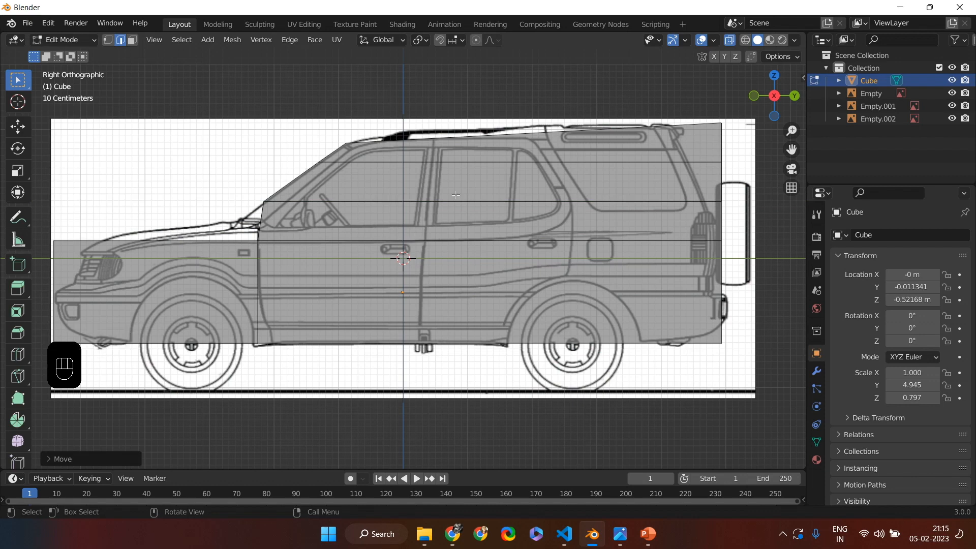
# Move the cabin's rear roof edge forward along Y to the roof's rear corner on the side blueprint.
pyautogui.moveTo(722, 188); pyautogui.dragTo(715, 207, button='middle')
pyautogui.click(746, 222)
pyautogui.press('KP_3')
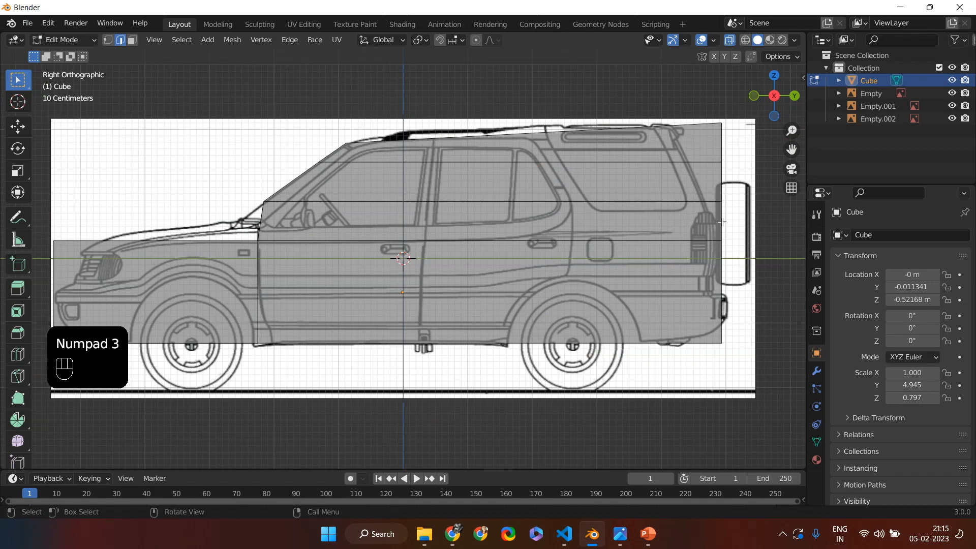
pyautogui.press('g')
pyautogui.press('y')
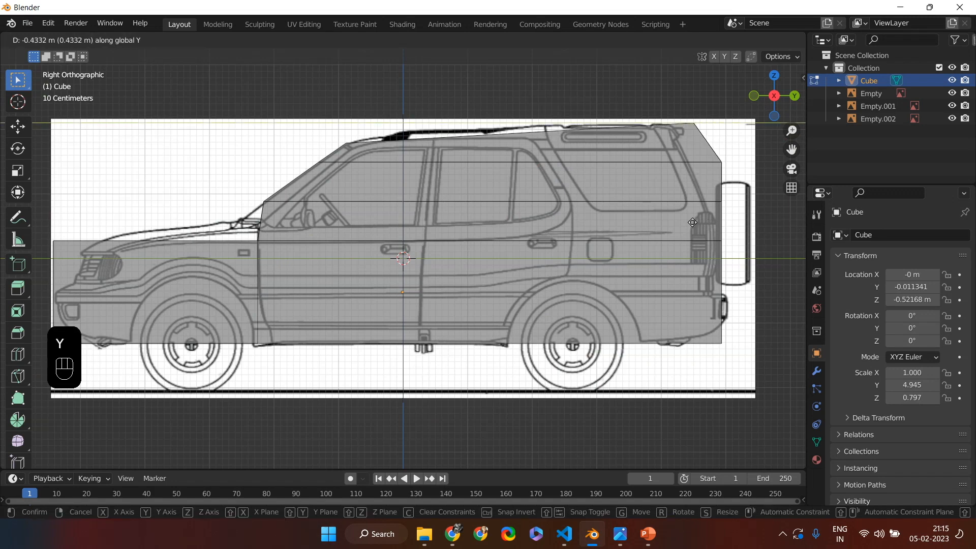
pyautogui.click(667, 237)
# Move the rear edge of the cabin's upper loop cut forward about 0.496 m along Y onto the tailgate line.
pyautogui.moveTo(667, 236); pyautogui.dragTo(704, 314, button='middle')
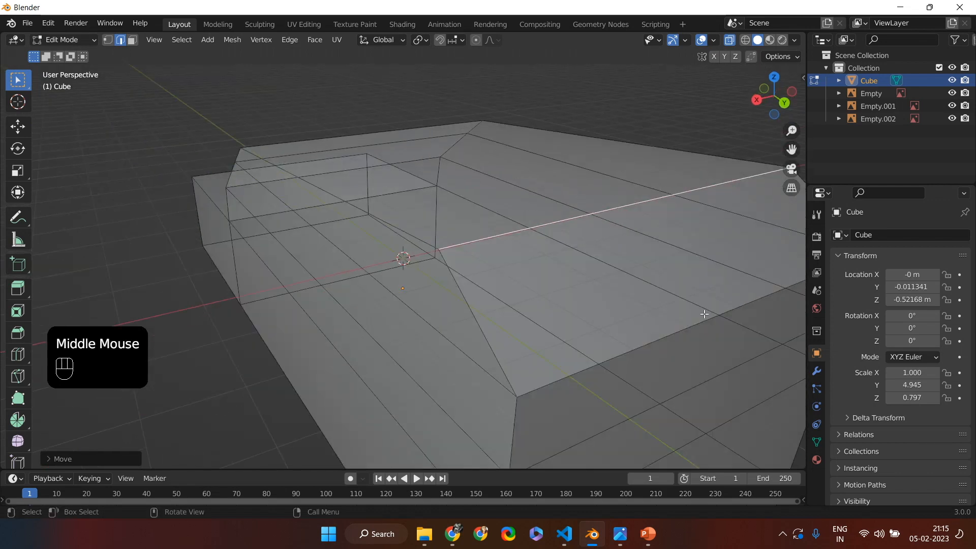
pyautogui.click(704, 314)
pyautogui.press('KP_3')
pyautogui.press('g')
pyautogui.press('y')
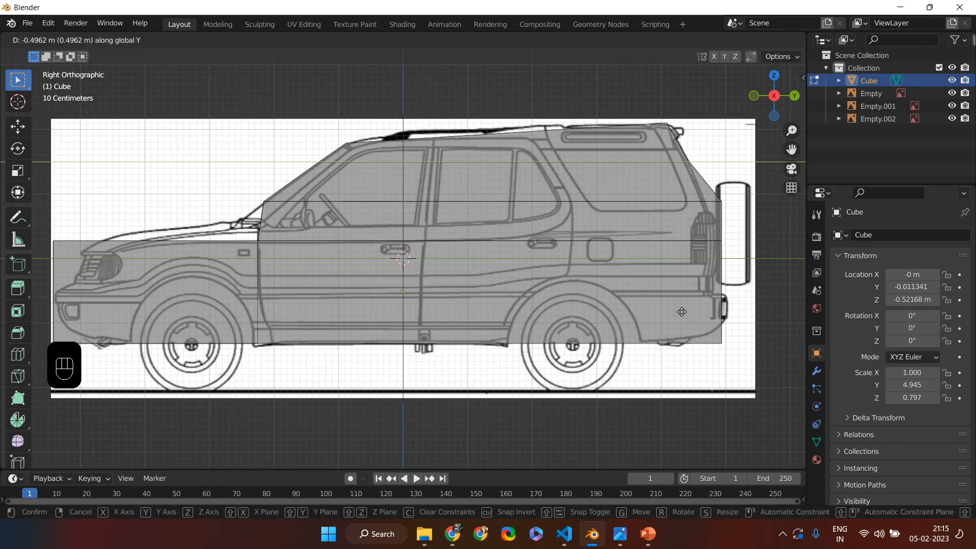
pyautogui.click(681, 311)
# Move the rear edge of the cabin's lower loop cut forward about 0.228 m along Y onto the tailgate line.
pyautogui.moveTo(681, 312); pyautogui.dragTo(696, 194, button='middle')
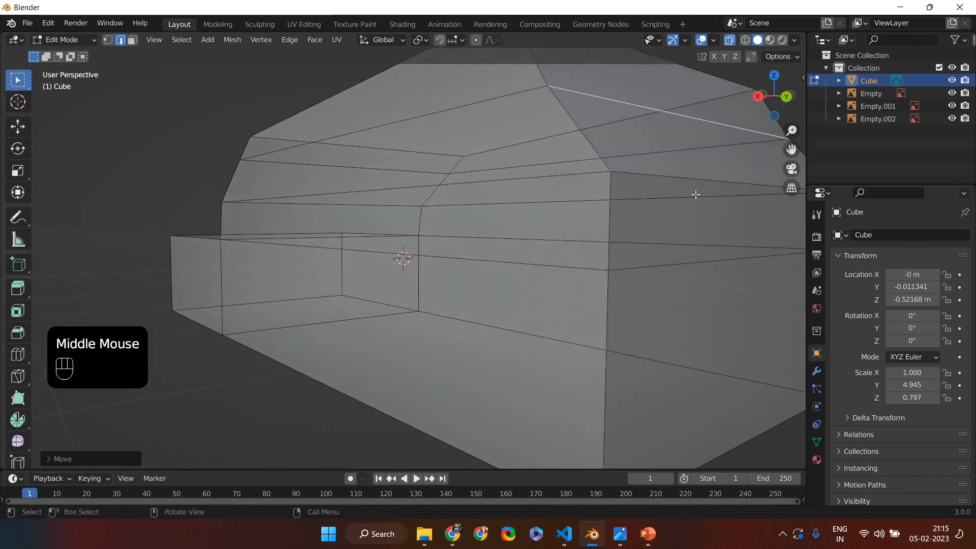
pyautogui.click(697, 179)
pyautogui.press('KP_3')
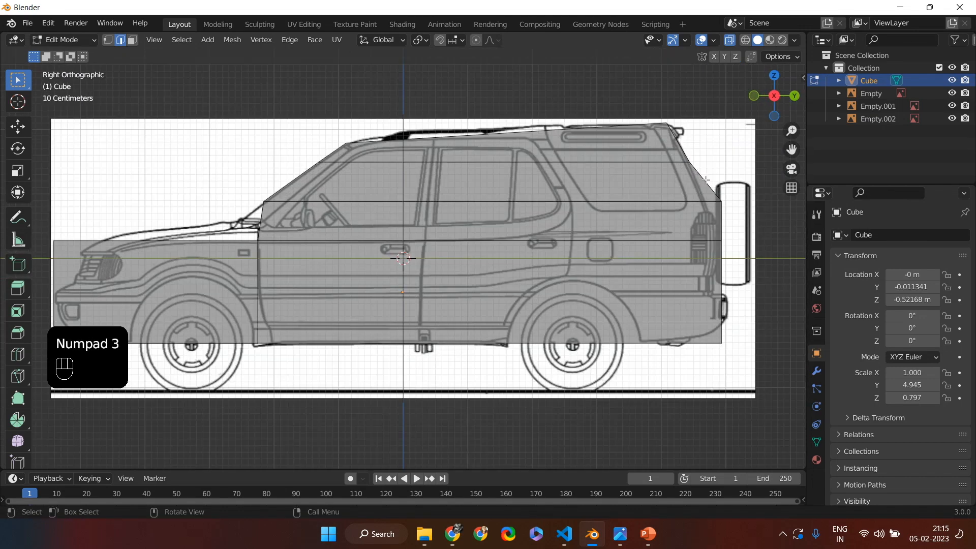
pyautogui.press('g')
pyautogui.press('y')
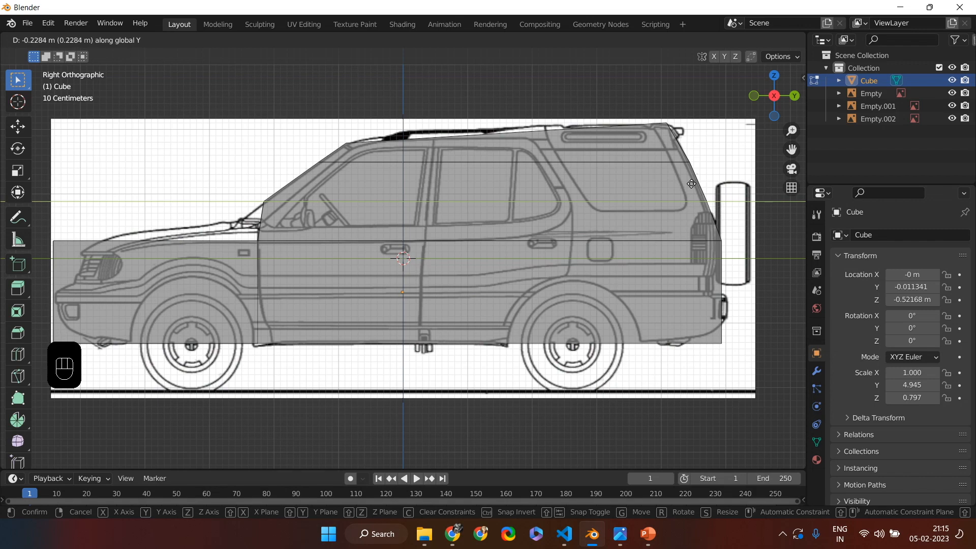
pyautogui.click(691, 184)
pyautogui.moveTo(726, 362); pyautogui.dragTo(631, 352, button='middle')
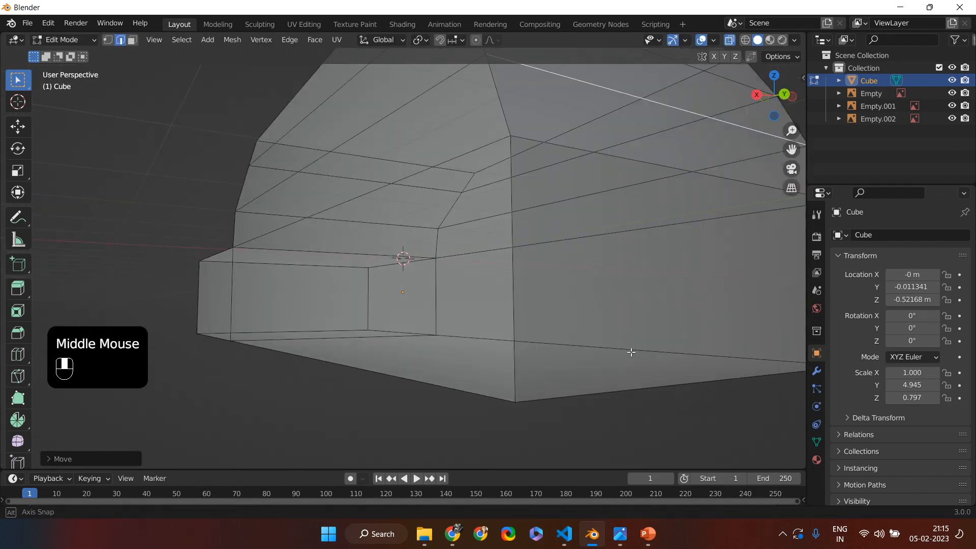
pyautogui.click(648, 388)
pyautogui.press('KP_3')
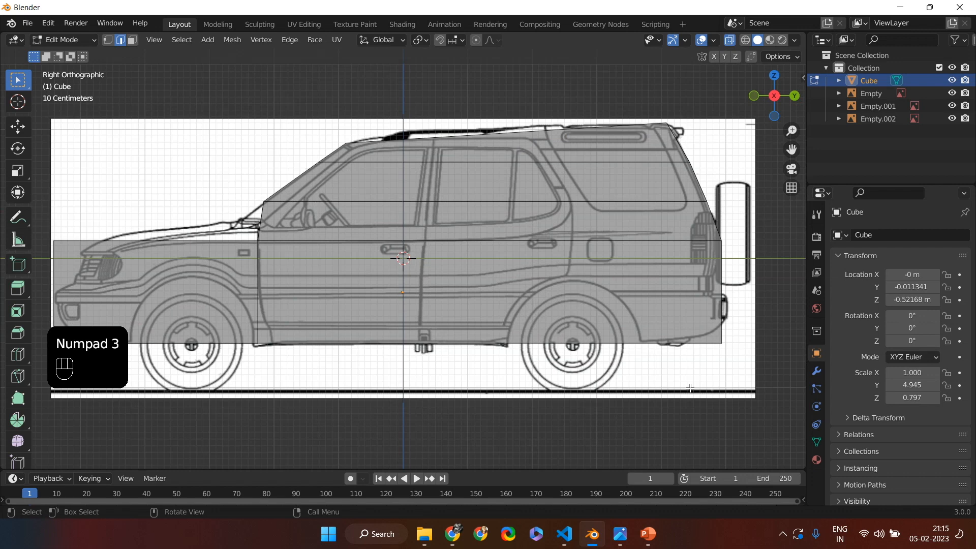
pyautogui.press('g')
pyautogui.press('y')
pyautogui.press('Escape')
pyautogui.press('g')
pyautogui.press('z')
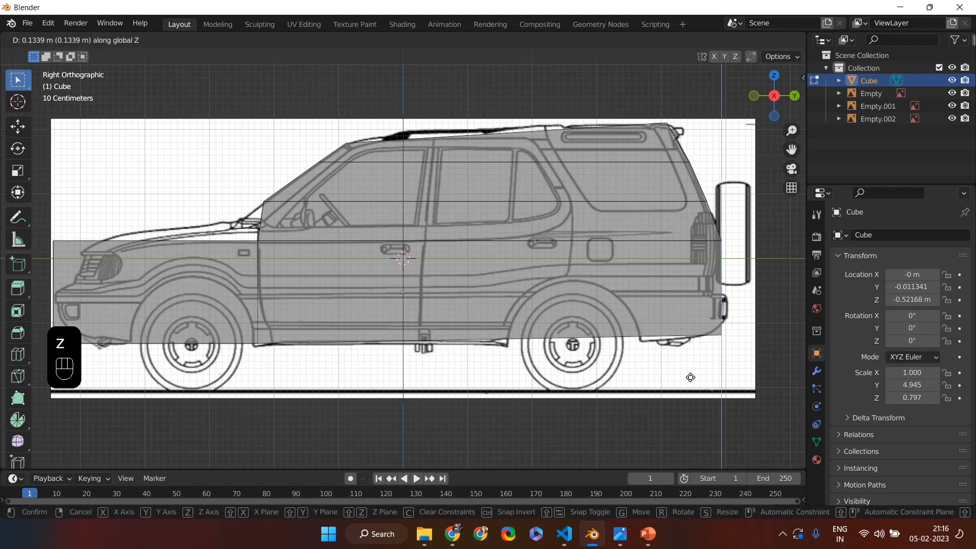
pyautogui.press('Escape')
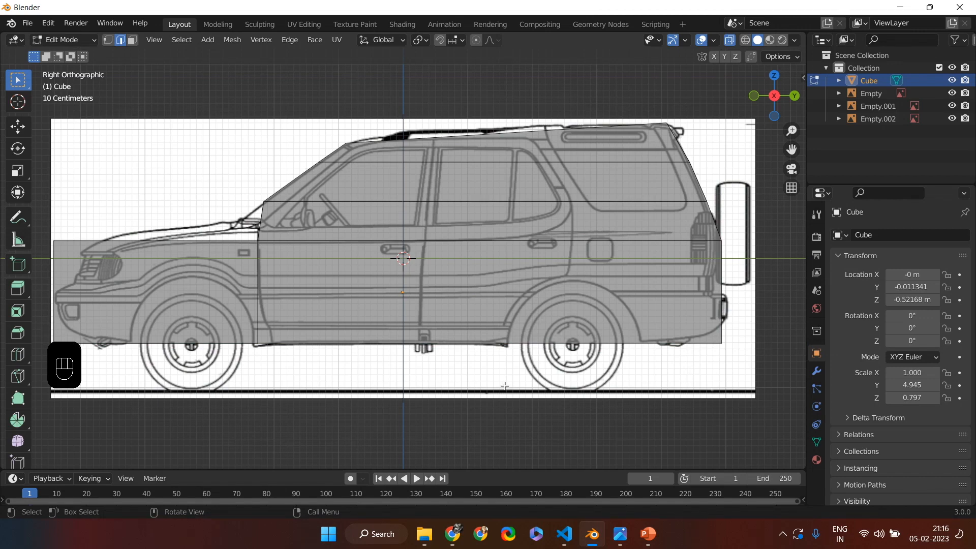
pyautogui.scroll(1, 504, 268)
pyautogui.scroll(-2, 504, 268)
pyautogui.moveTo(504, 267); pyautogui.dragTo(520, 241, button='middle')
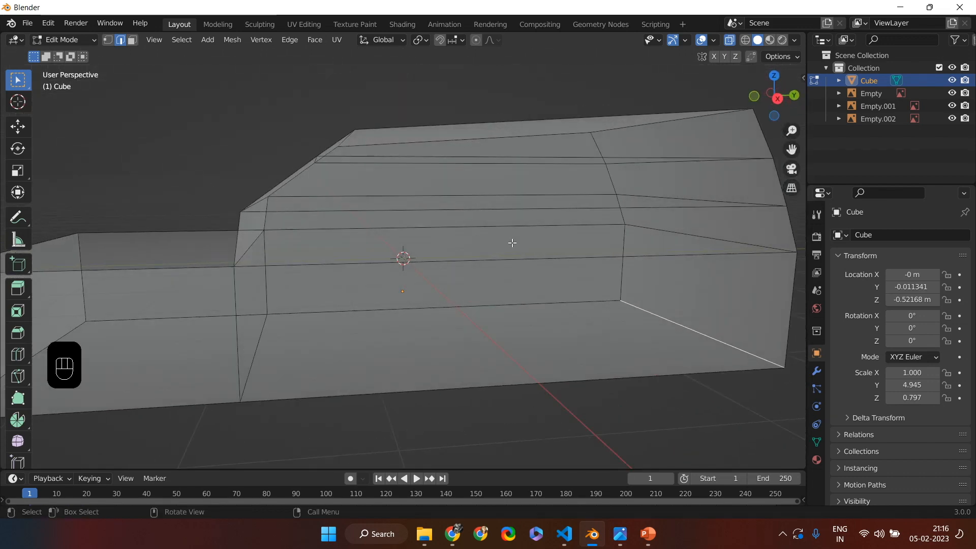
pyautogui.press('KP_3')
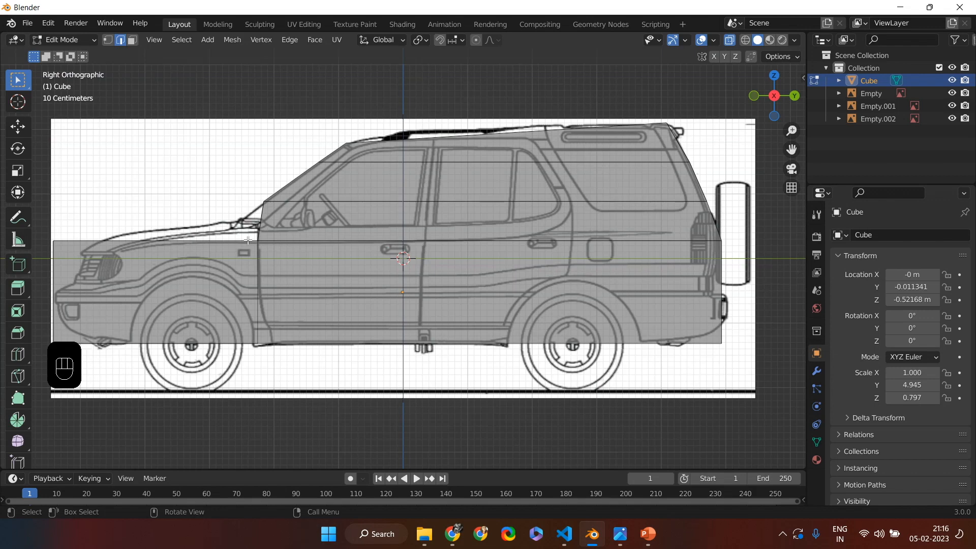
# Add a vertical loop cut around the body and slide it forward onto the gap between the front and rear doors.
pyautogui.moveTo(173, 264); pyautogui.dragTo(173, 262, button='middle')
pyautogui.press('KP_3')
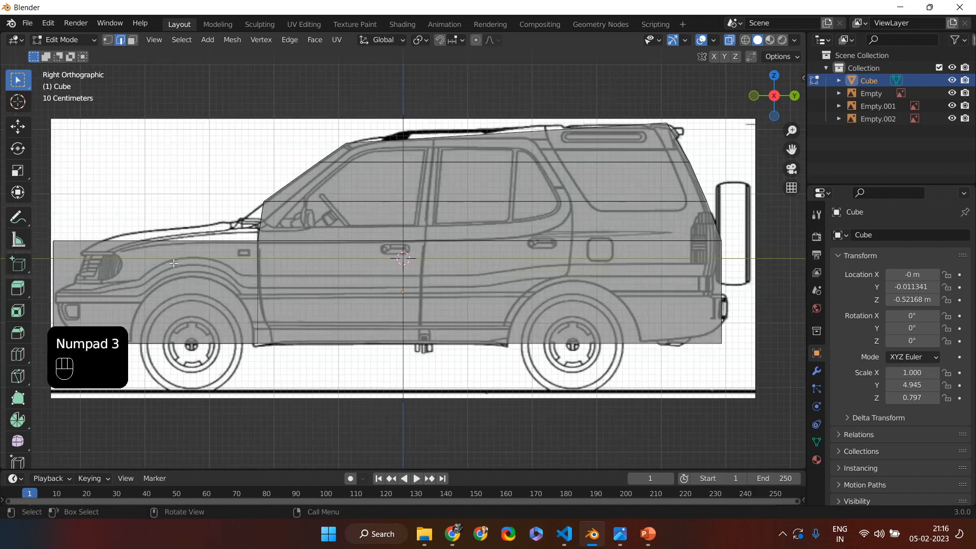
pyautogui.hotkey('ctrl', 'r')
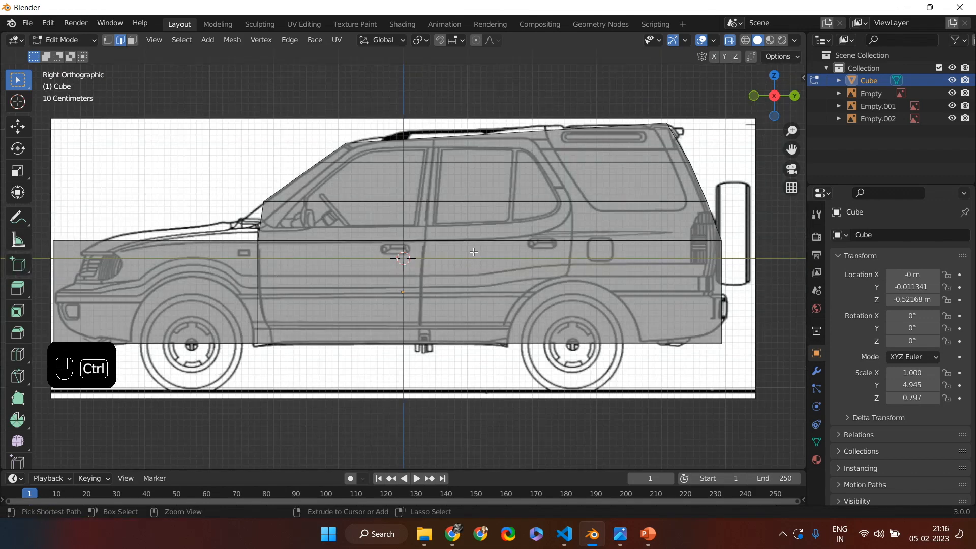
pyautogui.click(469, 254)
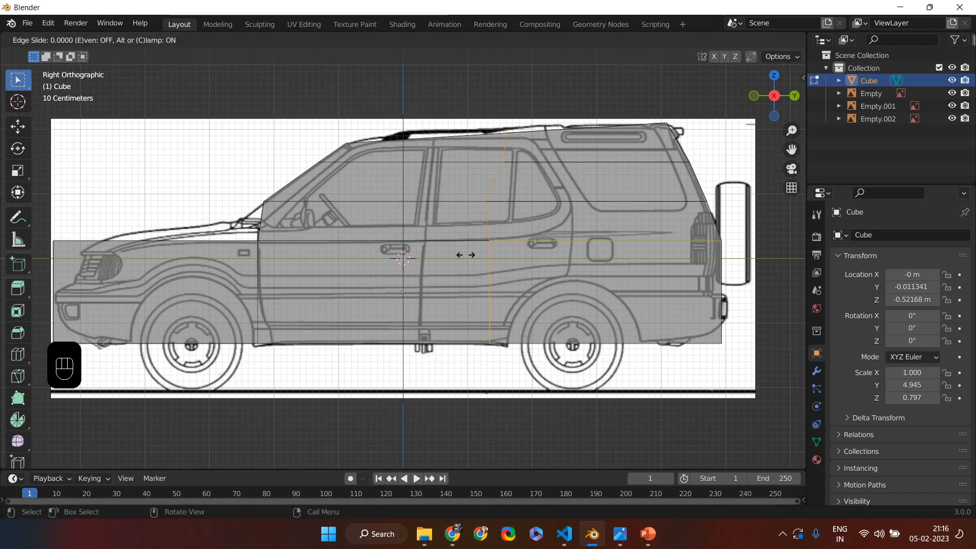
pyautogui.click(398, 254)
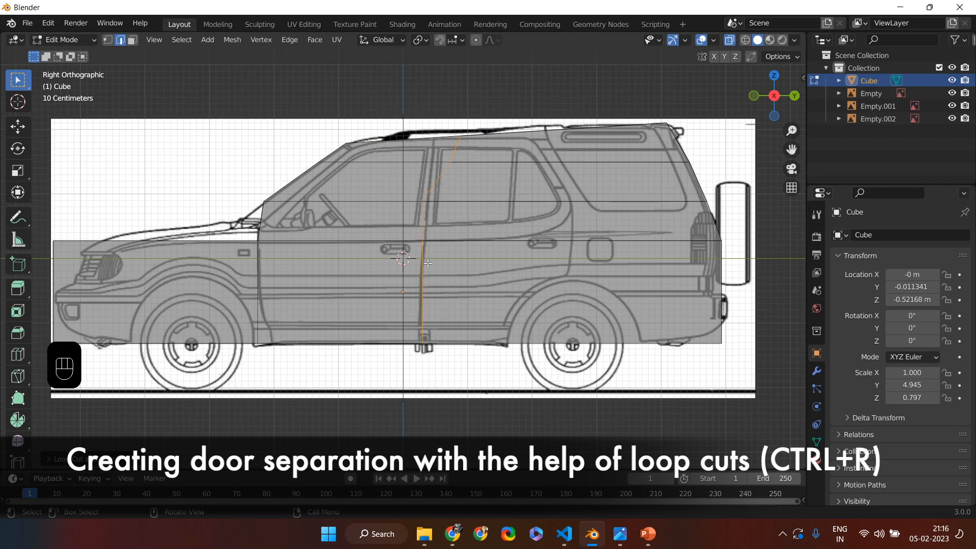
# Add a second vertical loop cut around the body at the rear door's back edge, and switch to vertex selection.
pyautogui.hotkey('ctrl', 'r')
pyautogui.click(608, 261)
pyautogui.moveTo(608, 260); pyautogui.dragTo(445, 144, button='middle')
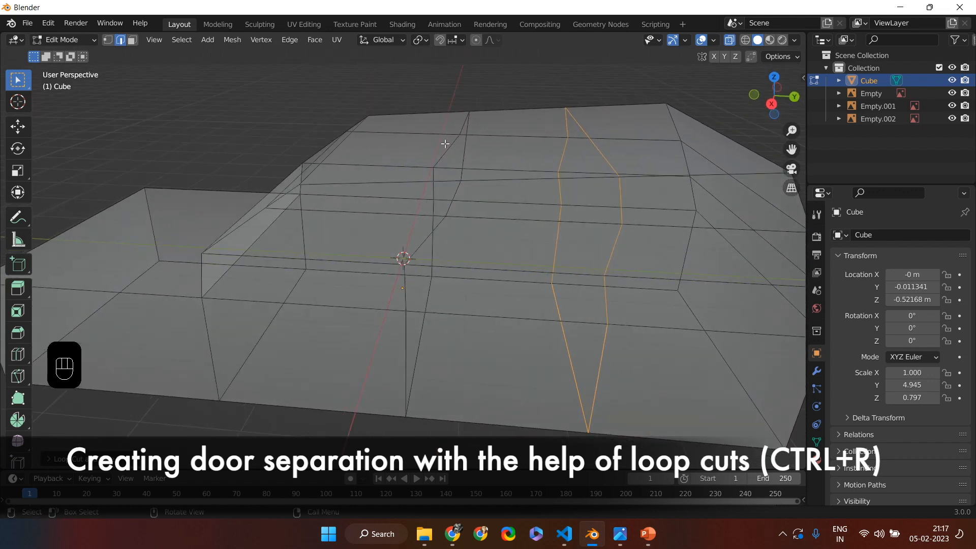
pyautogui.moveTo(510, 177); pyautogui.dragTo(529, 148, button='middle')
pyautogui.click(107, 42)
pyautogui.click(479, 132)
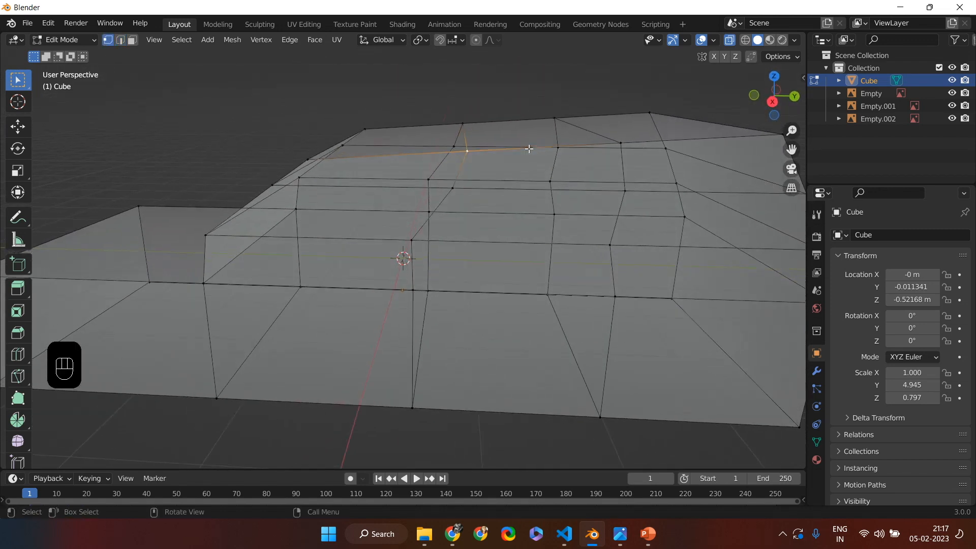
pyautogui.click(472, 208)
pyautogui.press('KP_3')
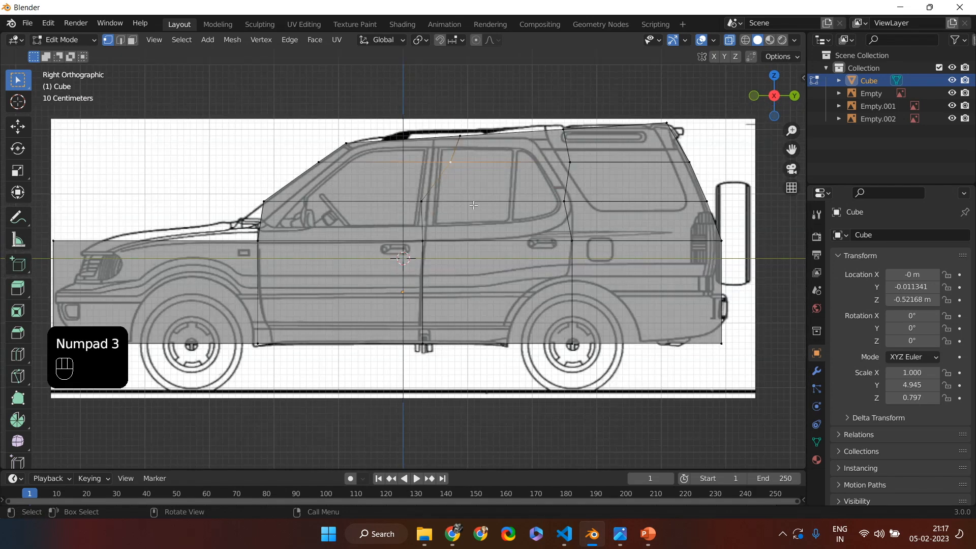
pyautogui.press('g')
pyautogui.press('y')
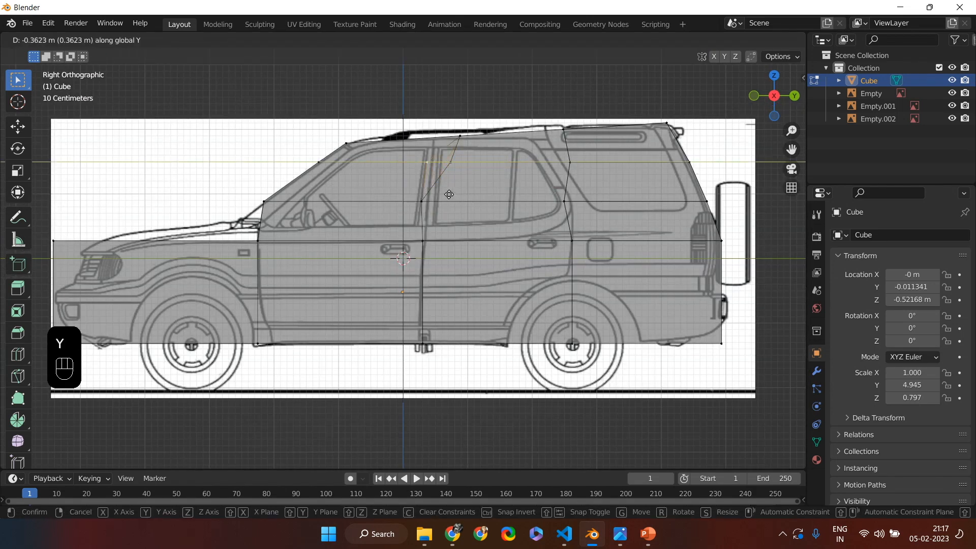
pyautogui.press('Escape')
# Move the front door cut's vertices on the cabin's upper loop forward along Y onto the pillar between the doors.
pyautogui.click(450, 162)
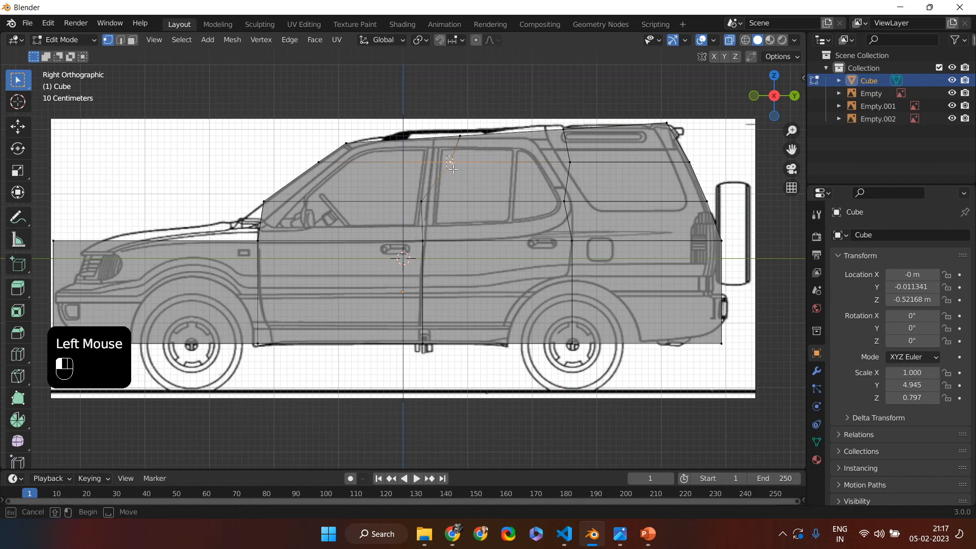
pyautogui.moveTo(469, 188); pyautogui.dragTo(479, 209, button='middle')
pyautogui.press('KP_3')
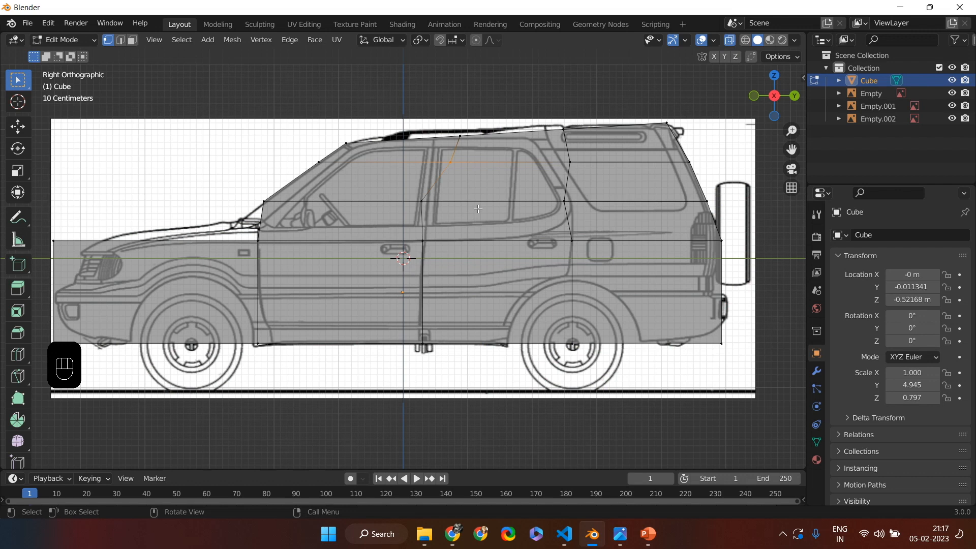
pyautogui.press('g')
pyautogui.press('y')
pyautogui.click(415, 196)
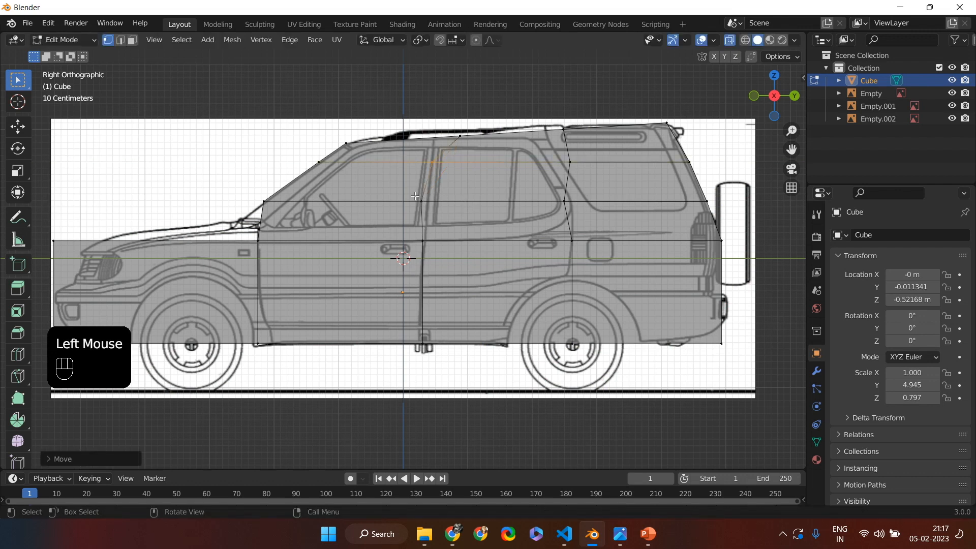
# Move the front door cut's lower-loop vertices back about 0.11 m along Y and its roof vertices forward onto the door pillar line.
pyautogui.click(415, 196)
pyautogui.press('g')
pyautogui.press('y')
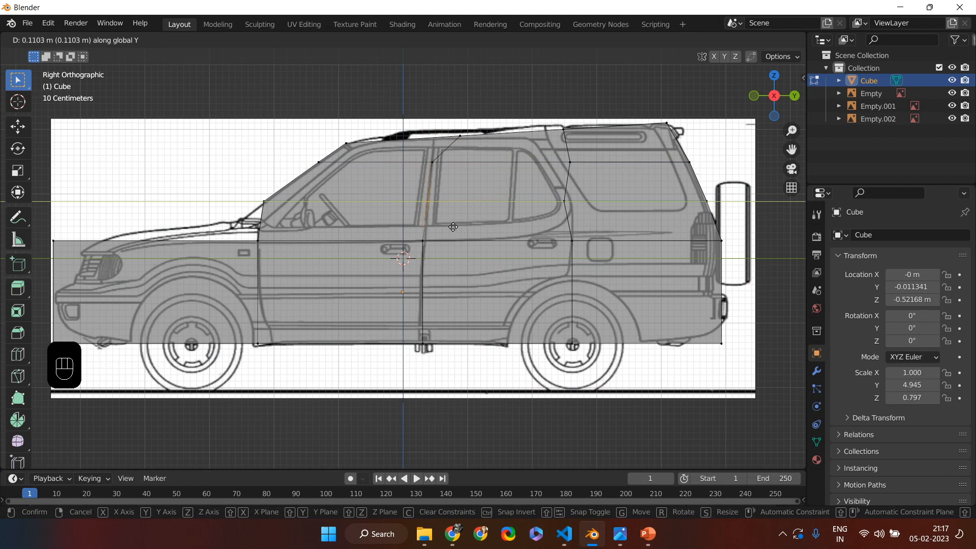
pyautogui.click(453, 226)
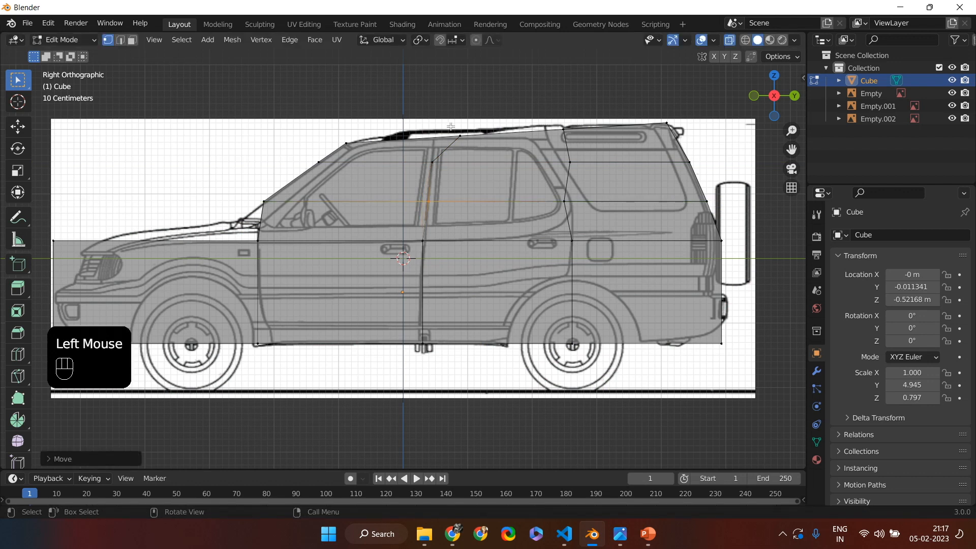
pyautogui.click(452, 127)
pyautogui.press('g')
pyautogui.press('y')
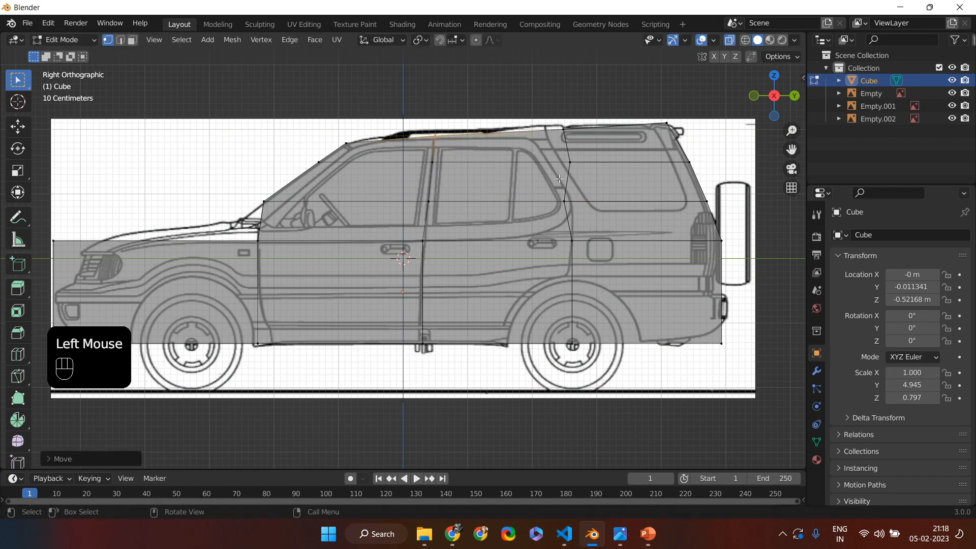
# Move the rear door cut's lower-loop vertices back about 0.047 m along Y and its upper-loop vertices forward onto the rear door's slanted edge.
pyautogui.click(572, 222)
pyautogui.press('g')
pyautogui.press('y')
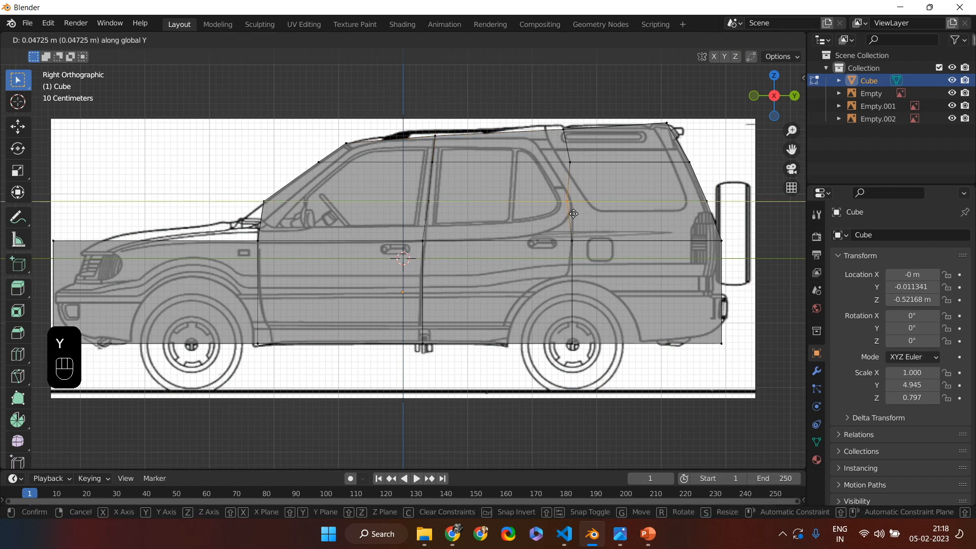
pyautogui.click(573, 213)
pyautogui.click(581, 183)
pyautogui.press('g')
pyautogui.press('y')
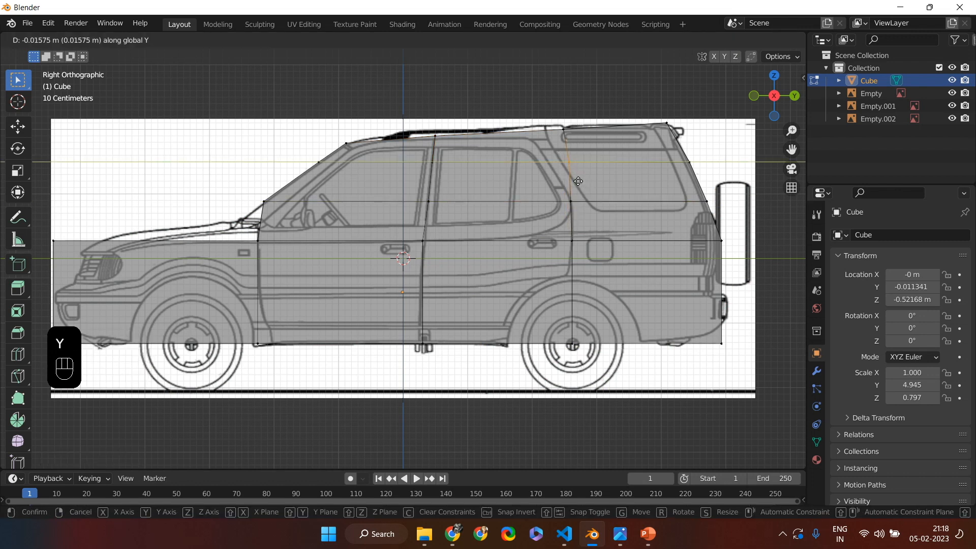
pyautogui.click(564, 178)
# Move the rear door cut's roof vertices forward along Y to continue the slanted edge of the rear door.
pyautogui.click(564, 177)
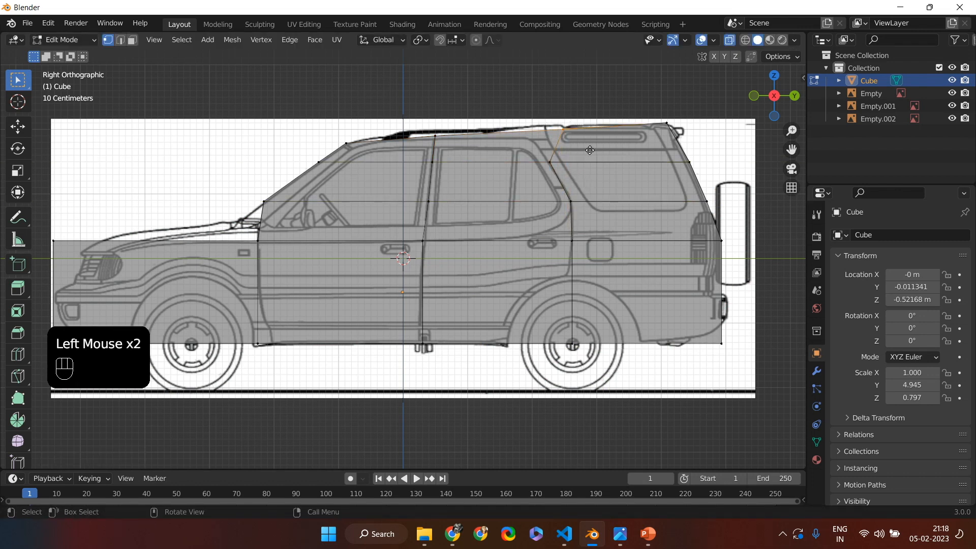
pyautogui.press('g')
pyautogui.press('y')
pyautogui.click(552, 148)
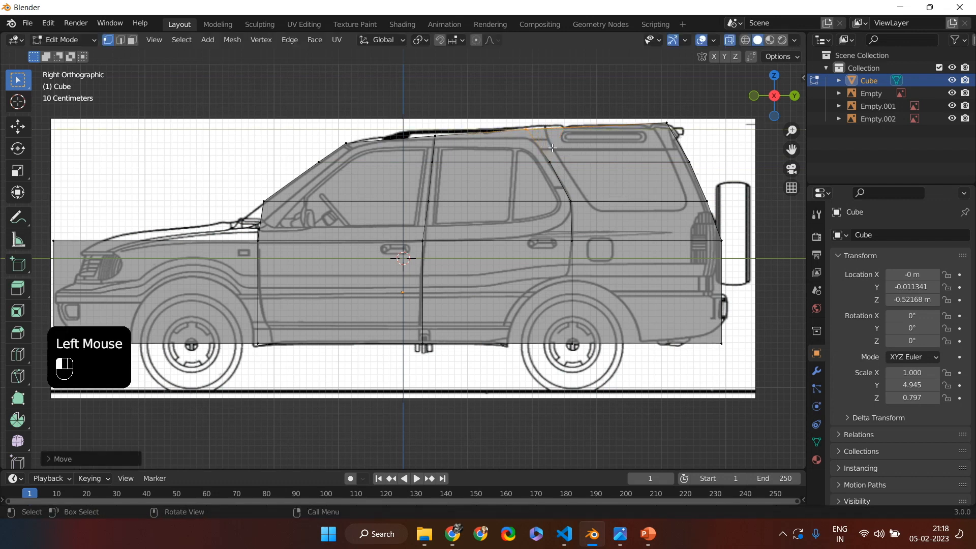
pyautogui.click(729, 41)
pyautogui.click(729, 40)
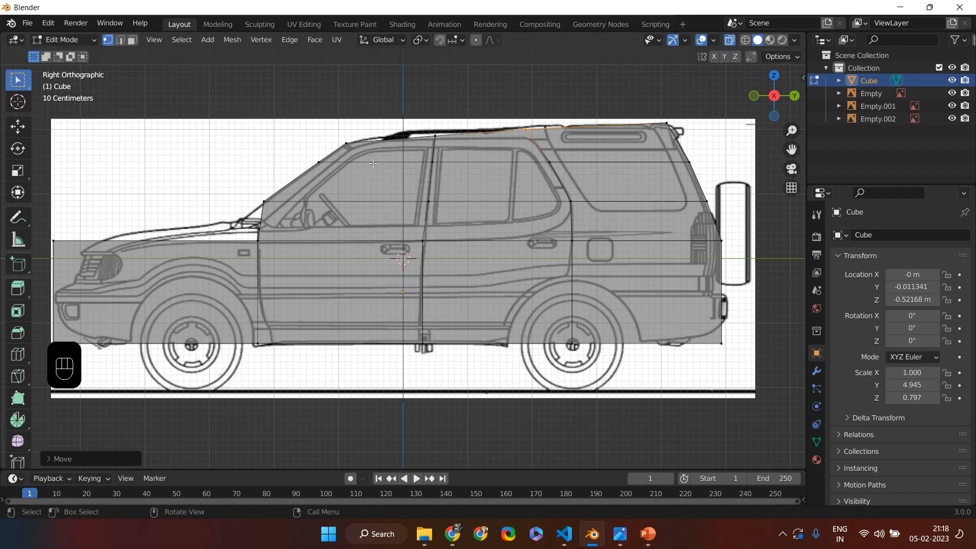
pyautogui.moveTo(247, 195); pyautogui.dragTo(279, 220)
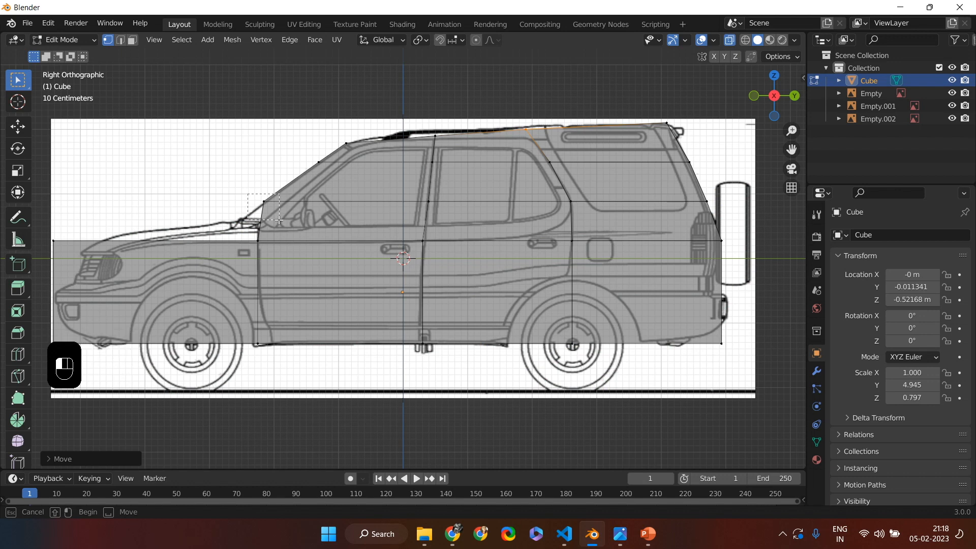
pyautogui.click(250, 189)
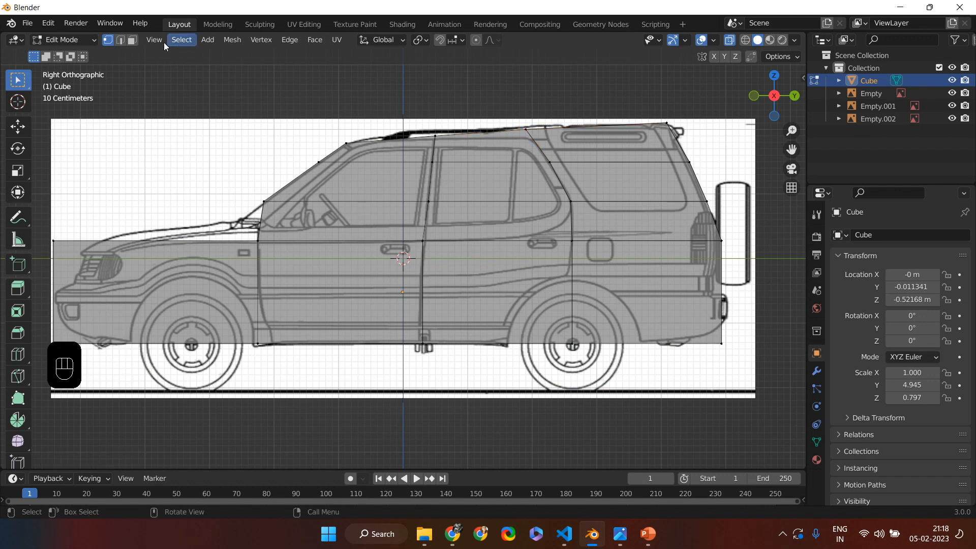
# Dissolve the upper and lower horizontal edges crossing the front door's window area on both sides of the cabin.
pyautogui.click(120, 40)
pyautogui.rightClick(313, 201)
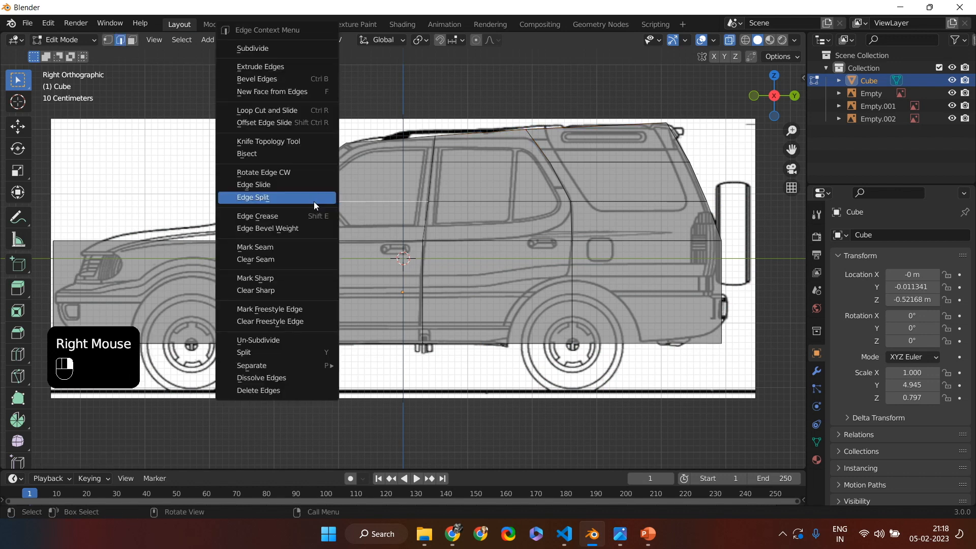
pyautogui.click(286, 377)
pyautogui.rightClick(324, 383)
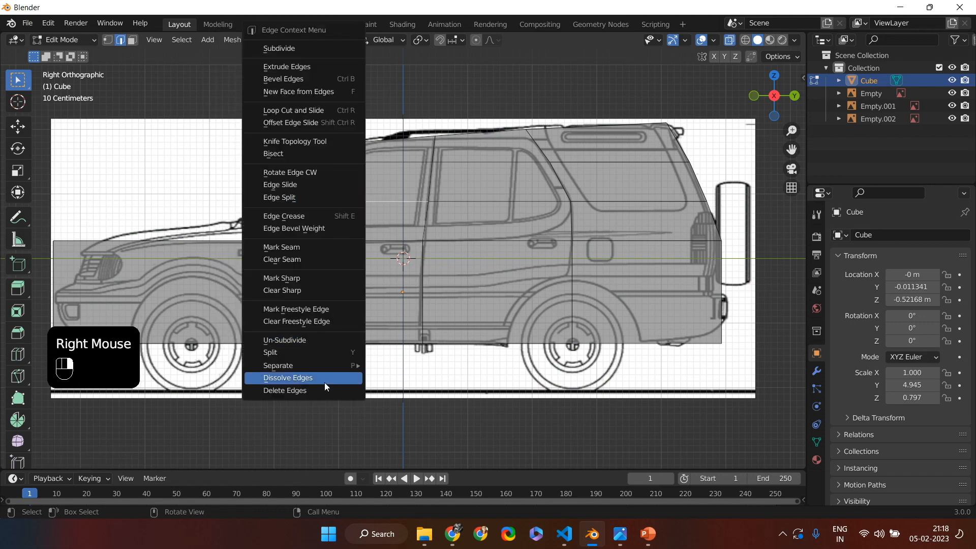
pyautogui.click(324, 381)
pyautogui.rightClick(340, 347)
pyautogui.click(340, 377)
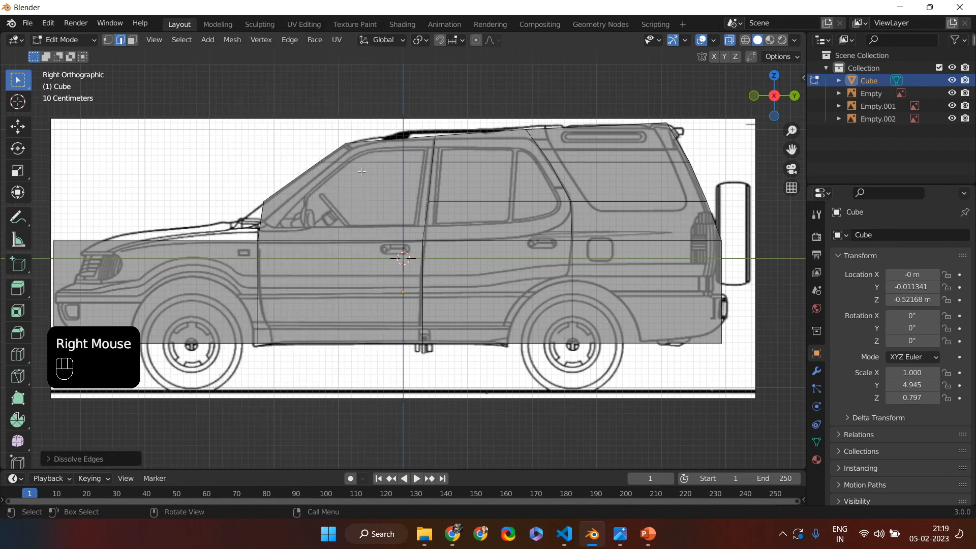
pyautogui.click(332, 344)
pyautogui.rightClick(331, 345)
pyautogui.click(332, 379)
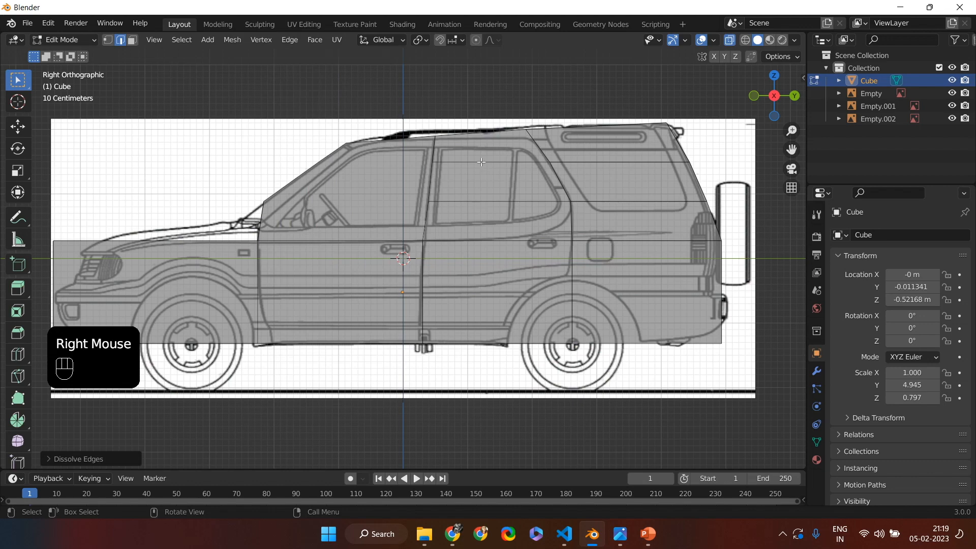
# Dissolve the upper and lower horizontal edges crossing the rear door's window area on both sides of the cabin.
pyautogui.rightClick(481, 162)
pyautogui.click(446, 378)
pyautogui.click(481, 162)
pyautogui.rightClick(481, 162)
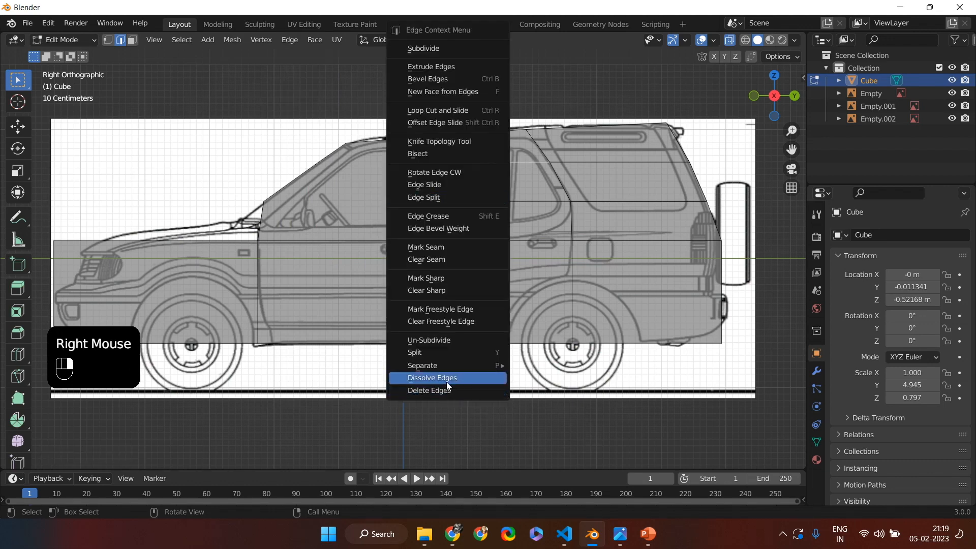
pyautogui.click(447, 381)
pyautogui.click(481, 201)
pyautogui.rightClick(481, 201)
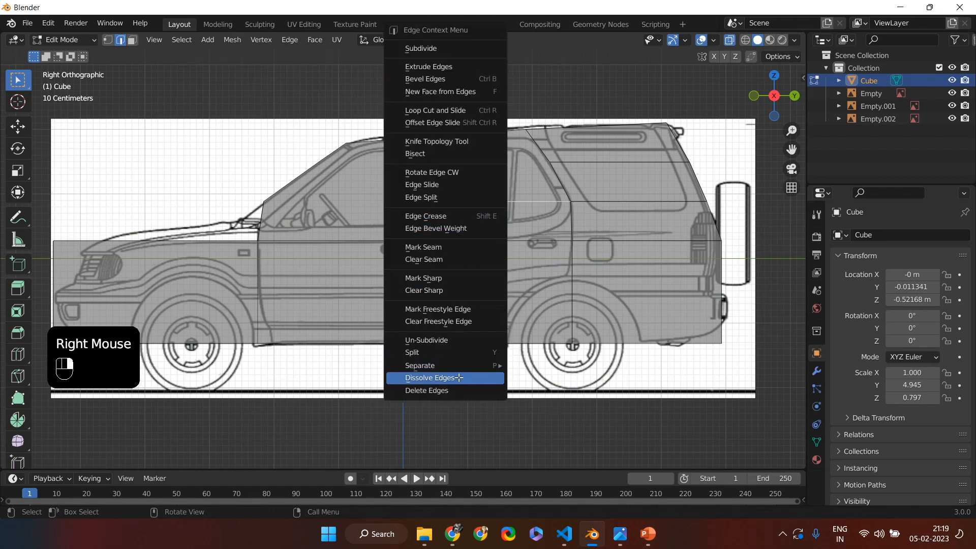
pyautogui.click(459, 377)
pyautogui.click(487, 195)
pyautogui.rightClick(487, 195)
pyautogui.click(450, 366)
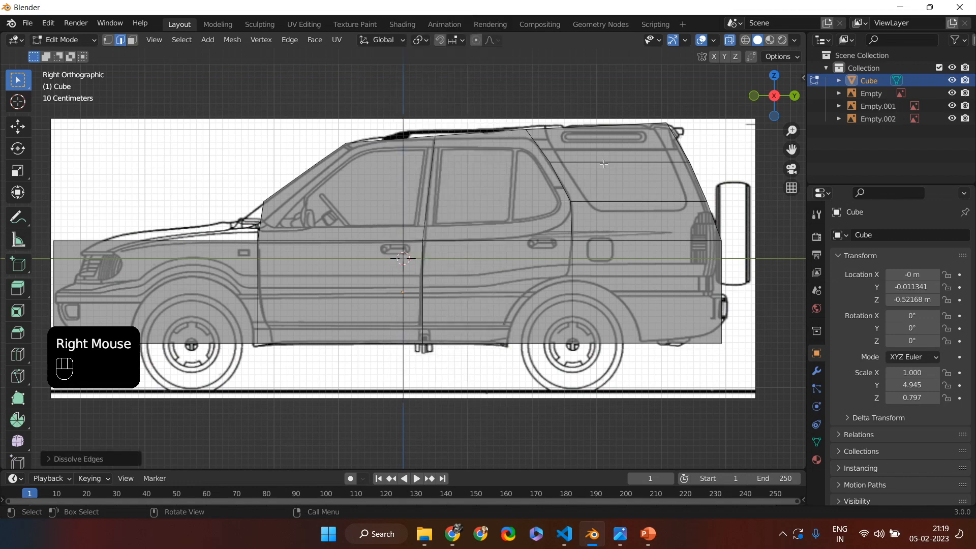
# Dissolve the upper horizontal edge across the rear quarter window area on both sides, keeping the lower one.
pyautogui.click(600, 161)
pyautogui.rightClick(600, 161)
pyautogui.click(565, 377)
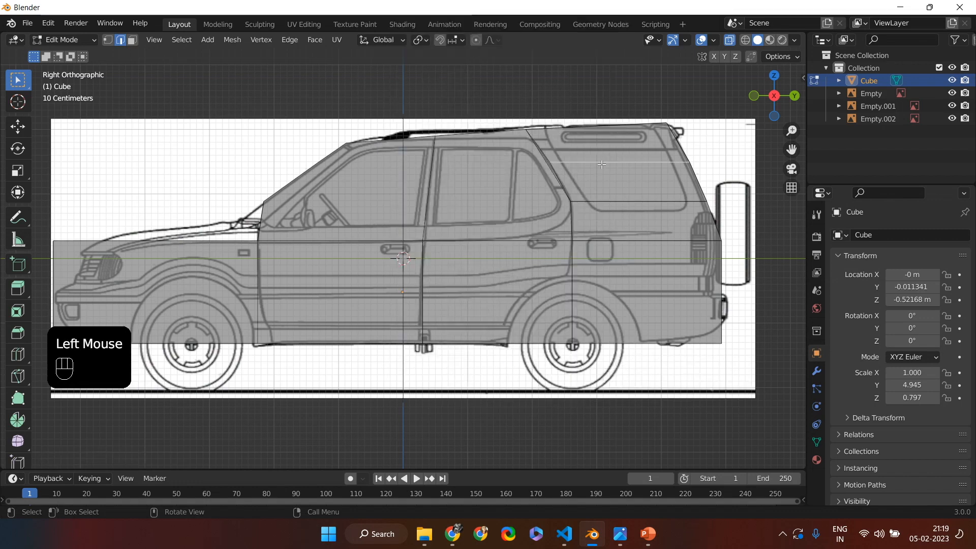
pyautogui.rightClick(601, 165)
pyautogui.click(581, 373)
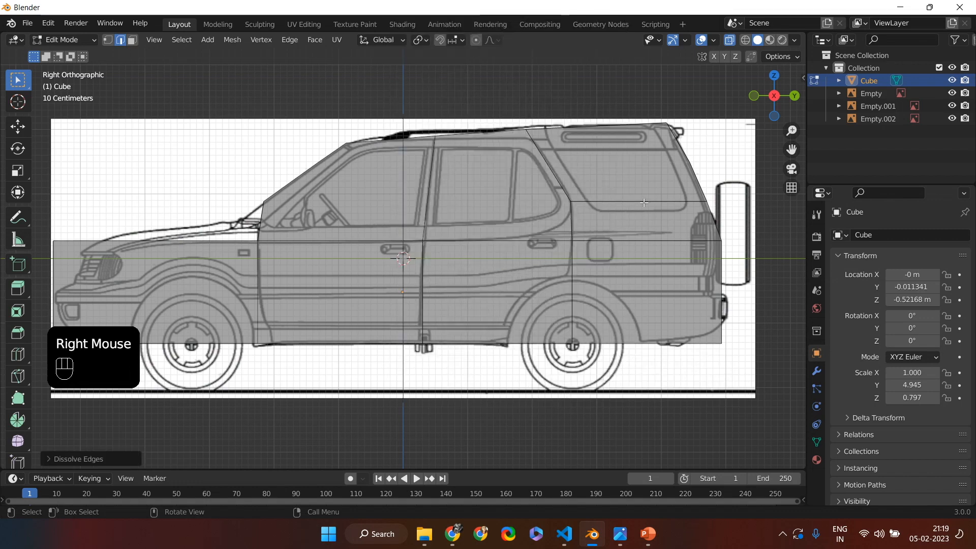
# Leave mesh editing and apply the scale of the car body.
pyautogui.press('Tab')
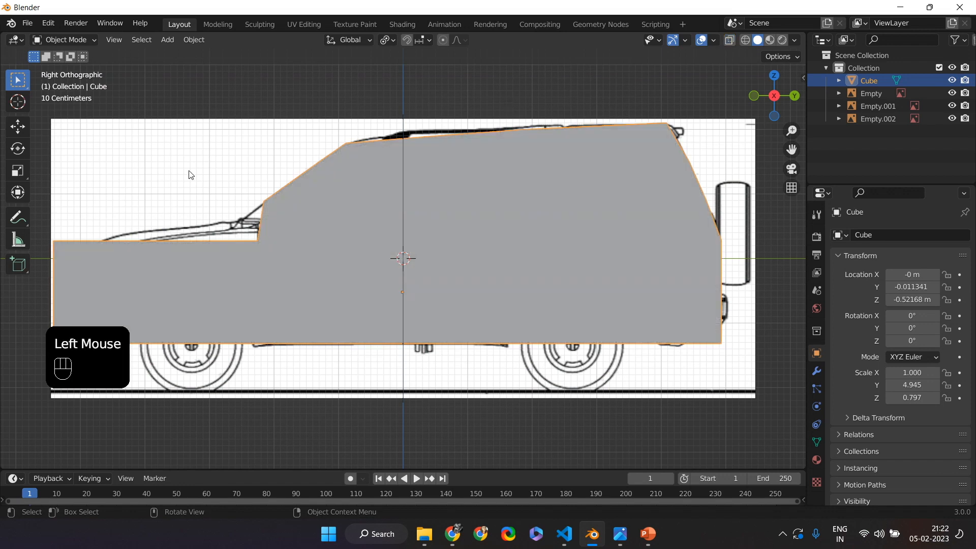
pyautogui.hotkey('ctrl', 'a')
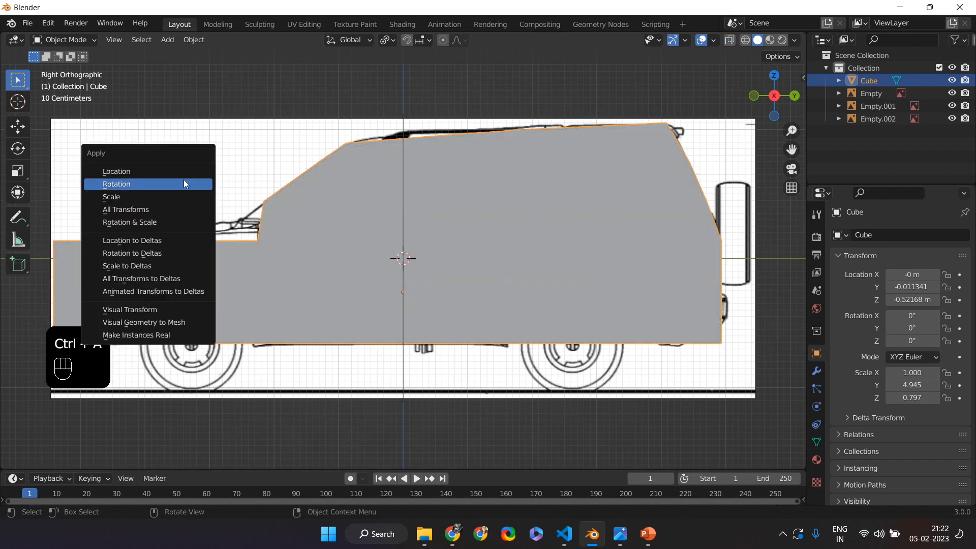
pyautogui.click(178, 200)
# Enter mesh editing on the car body.
pyautogui.press('Tab')
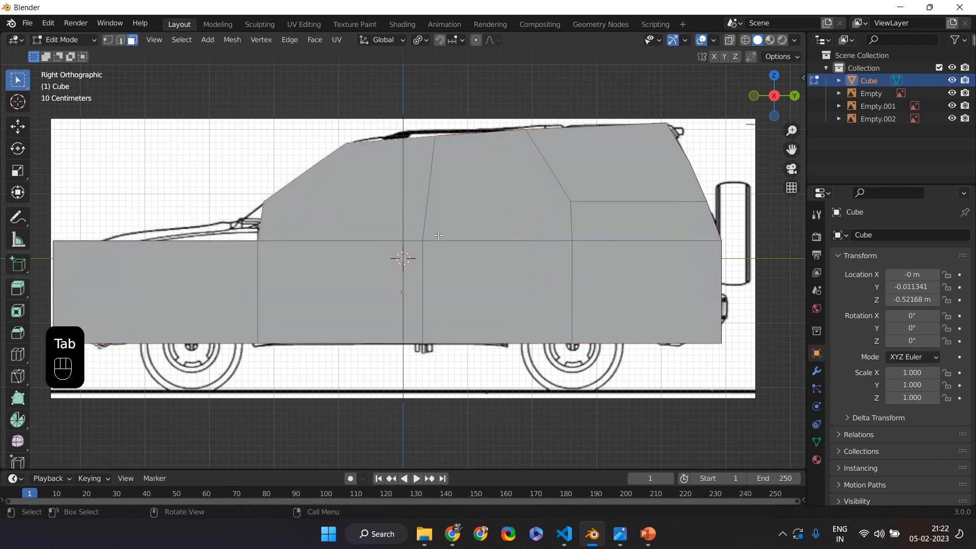
pyautogui.click(320, 181)
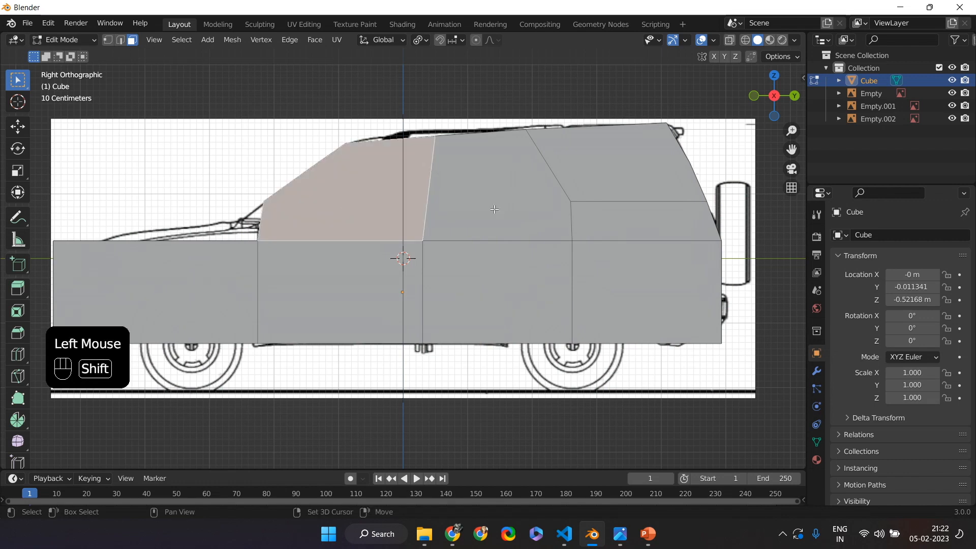
pyautogui.keyDown('shift'); pyautogui.click(494, 209); pyautogui.keyUp('shift')
pyautogui.press('i')
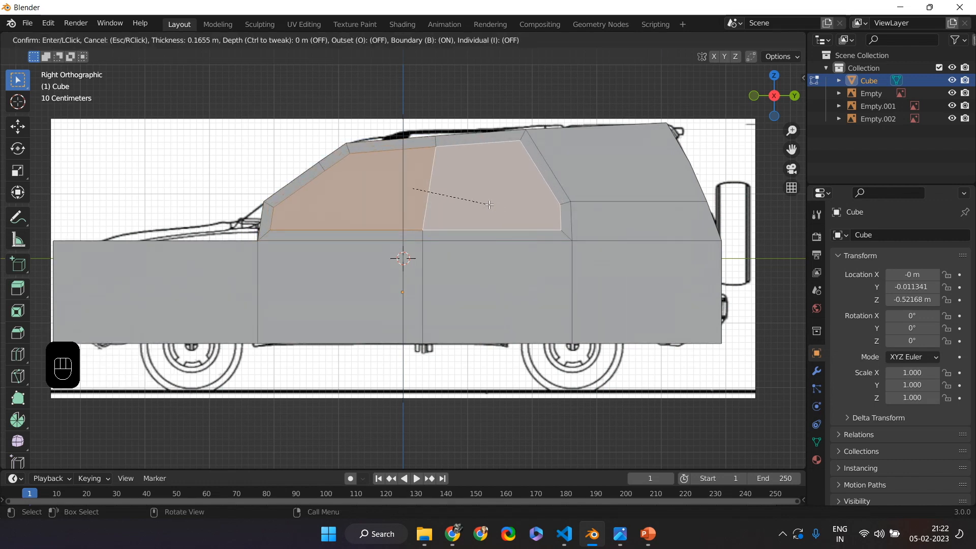
pyautogui.press('Escape')
pyautogui.click(497, 292)
pyautogui.click(400, 201)
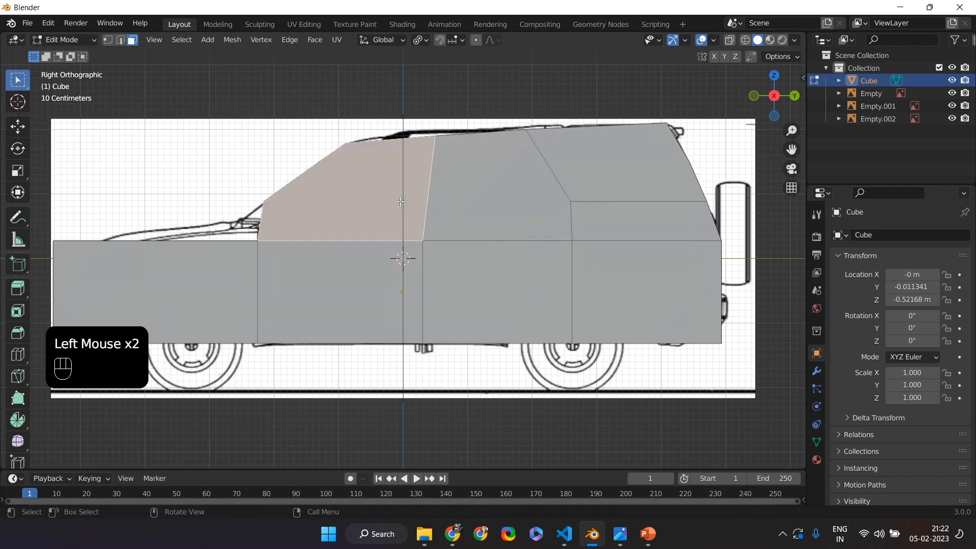
pyautogui.press('i')
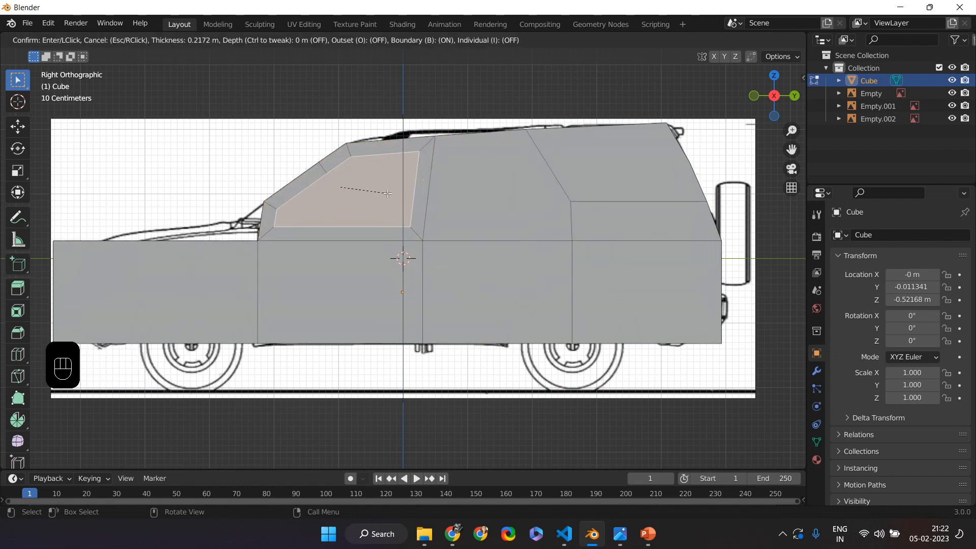
pyautogui.press('Escape')
# Turn on X-ray and inset the front door's window face by about 0.15 m to match the blueprint.
pyautogui.click(729, 40)
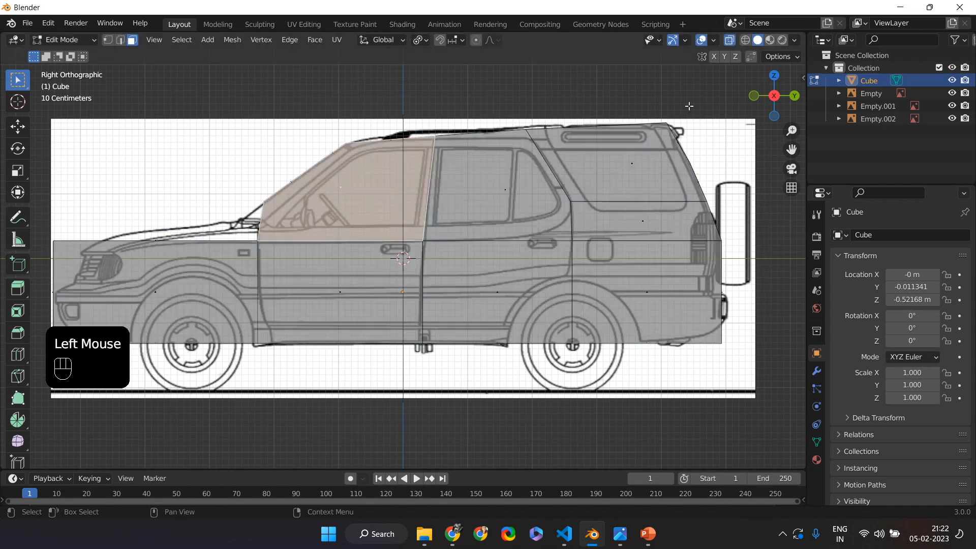
pyautogui.click(281, 121)
pyautogui.click(355, 205)
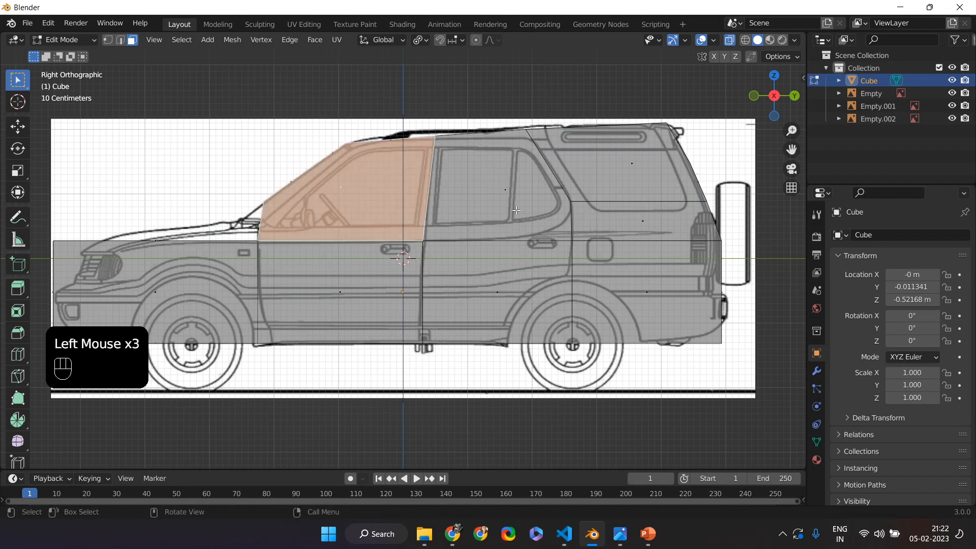
pyautogui.press('i')
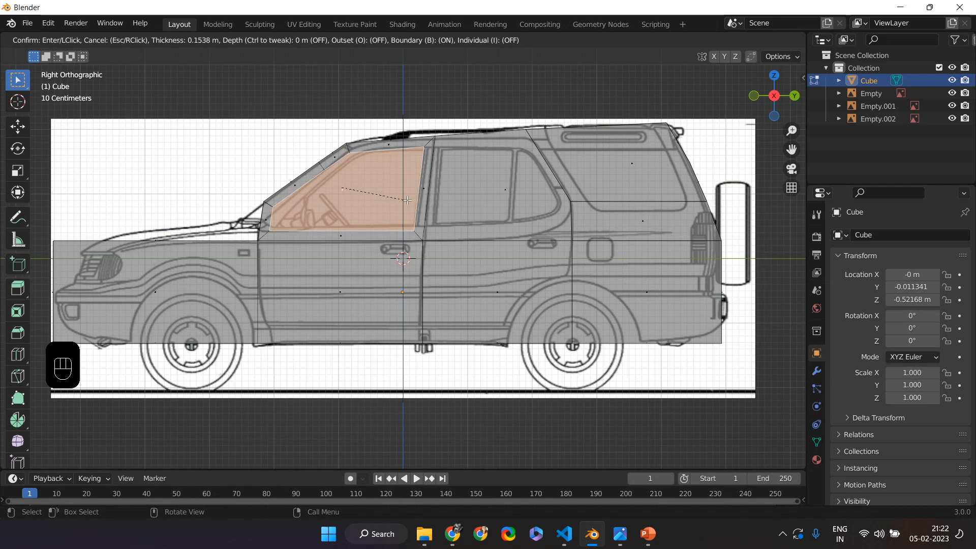
pyautogui.click(505, 191)
# Inset the rear door's window face by about 0.16 m to match the blueprint.
pyautogui.click(505, 192)
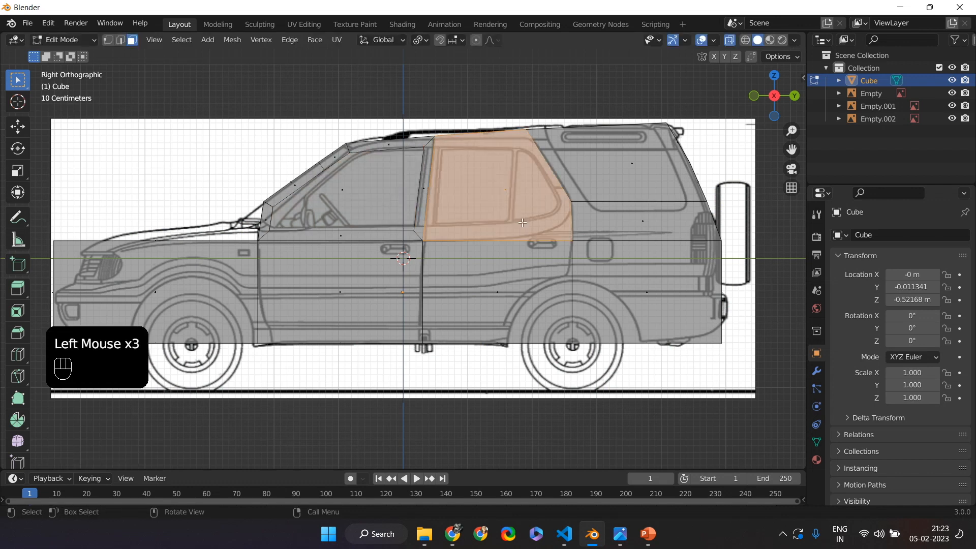
pyautogui.press('i')
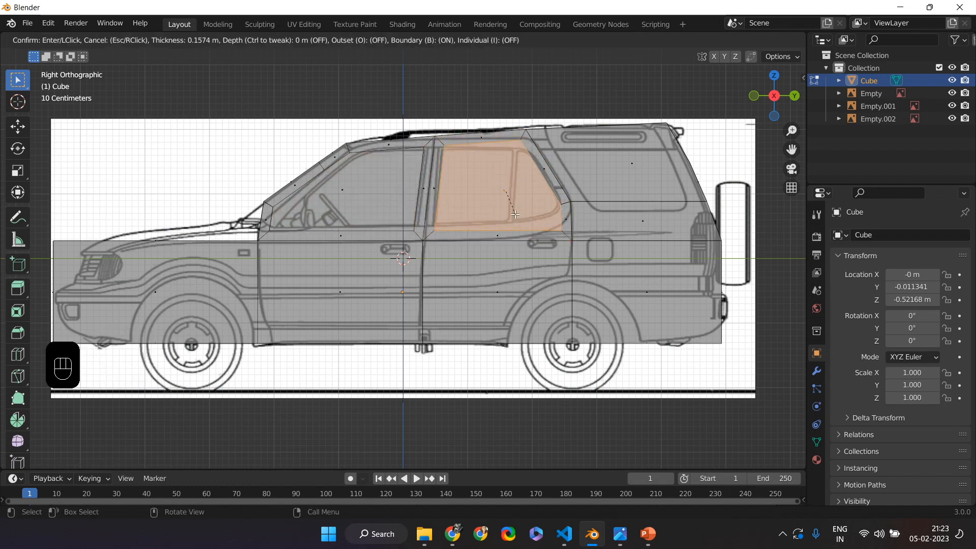
pyautogui.click(515, 215)
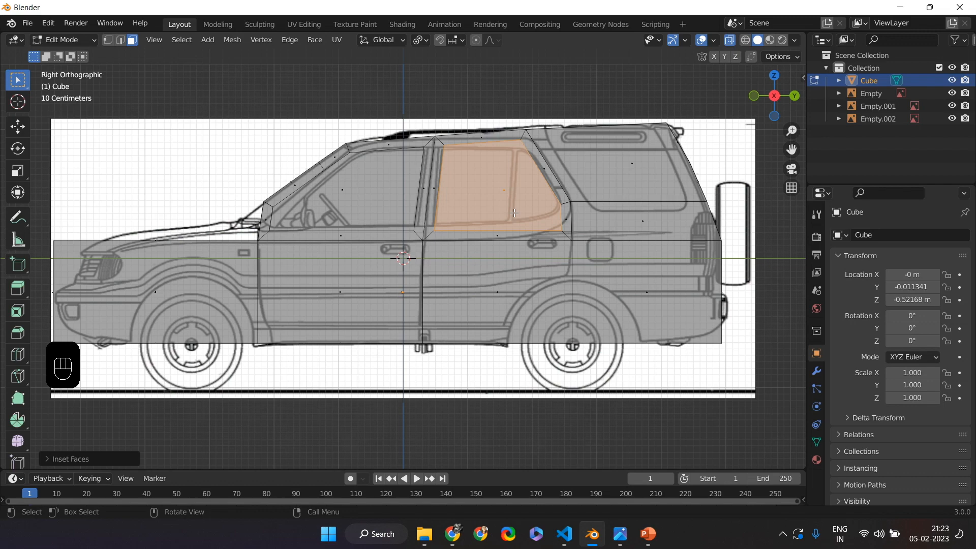
# Try to select the car roof's topmost vertices across the full width from the front view.
pyautogui.click(514, 191)
pyautogui.moveTo(514, 191); pyautogui.dragTo(474, 140, button='middle')
pyautogui.press('KP_1')
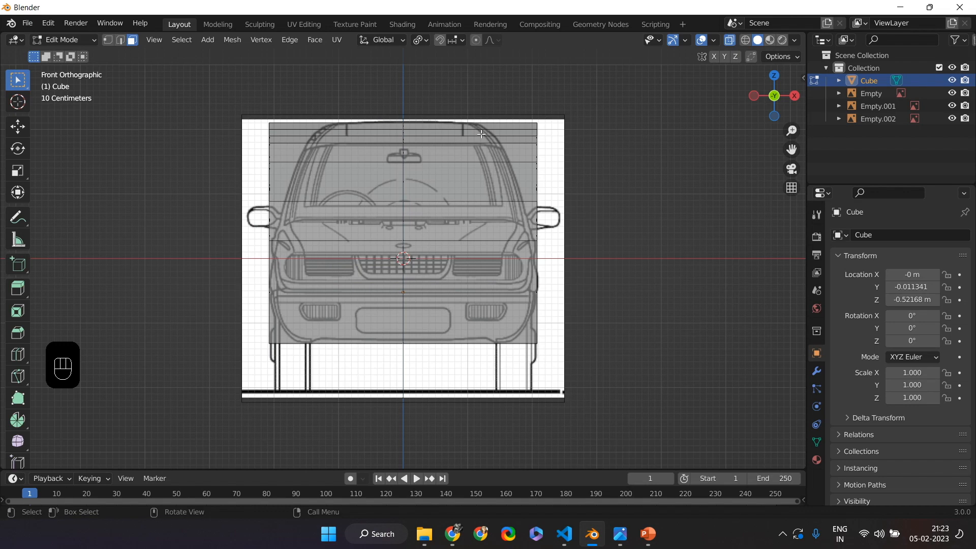
pyautogui.click(107, 41)
pyautogui.moveTo(596, 197)
pyautogui.mouseDown(button='middle')
pyautogui.moveTo(571, 200)
pyautogui.moveTo(581, 203)
pyautogui.mouseUp(button='middle')
pyautogui.press('Escape')
pyautogui.press('KP_3')
pyautogui.press('KP_1')
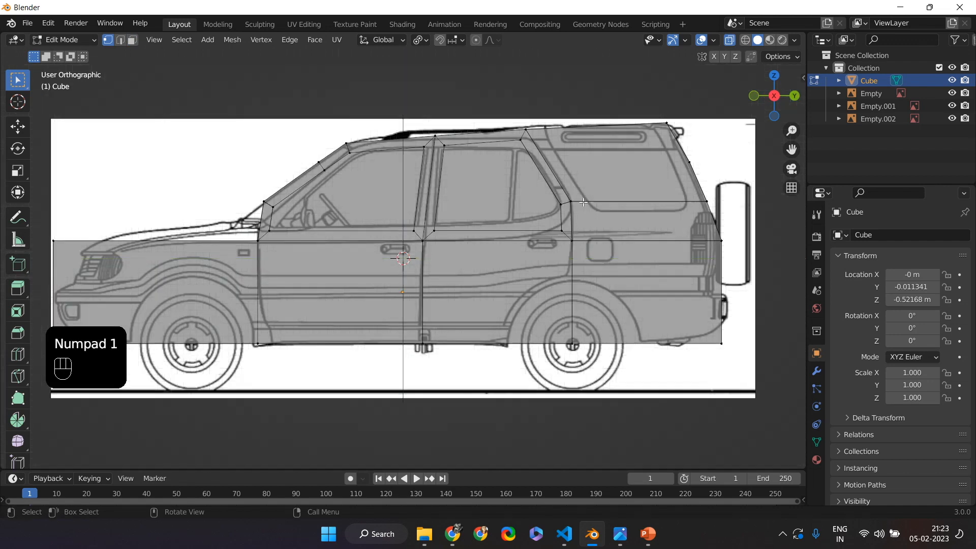
pyautogui.moveTo(528, 113); pyautogui.dragTo(547, 127)
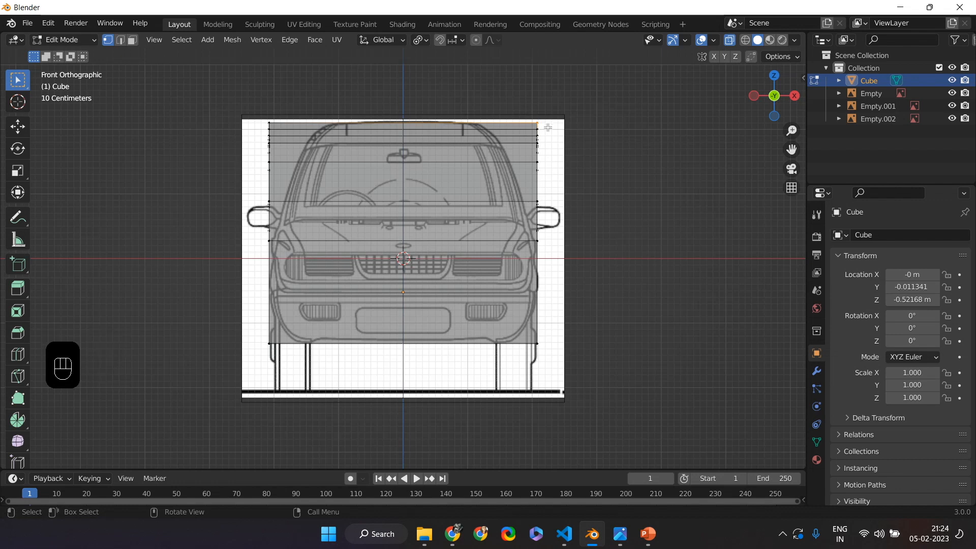
pyautogui.press('2')
pyautogui.click(261, 109)
pyautogui.moveTo(253, 108); pyautogui.dragTo(565, 126)
pyautogui.moveTo(582, 209)
pyautogui.mouseDown(button='middle')
pyautogui.moveTo(595, 250)
pyautogui.moveTo(583, 212)
pyautogui.moveTo(593, 216)
pyautogui.mouseUp(button='middle')
pyautogui.press('KP_1')
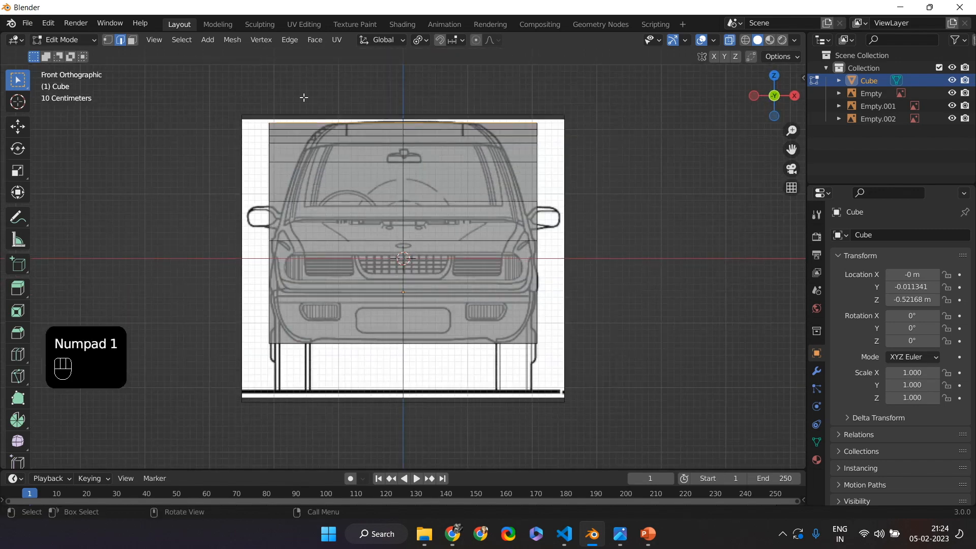
pyautogui.moveTo(235, 103); pyautogui.dragTo(325, 124)
pyautogui.click(108, 40)
pyautogui.moveTo(235, 97); pyautogui.dragTo(577, 127)
pyautogui.moveTo(578, 126); pyautogui.dragTo(582, 438, button='middle')
pyautogui.press('KP_1')
pyautogui.scroll(2, 579, 125)
pyautogui.scroll(2, 580, 125)
pyautogui.click(454, 93)
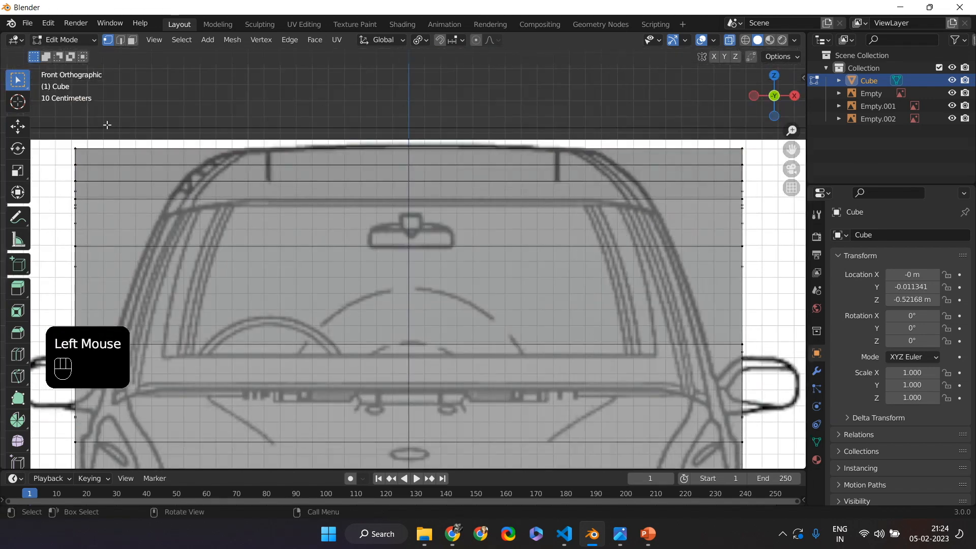
pyautogui.moveTo(52, 125); pyautogui.dragTo(777, 154)
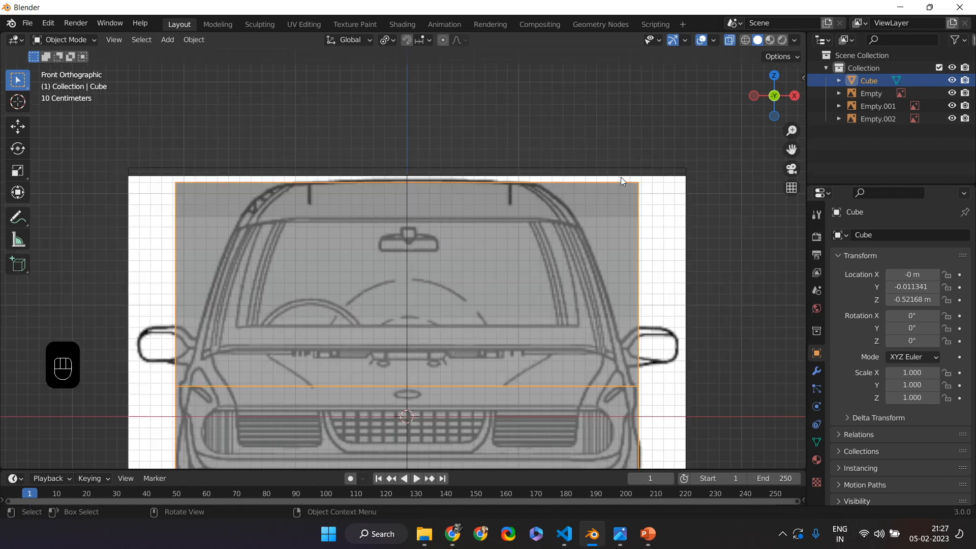
# Add a centred lengthwise loop cut that splits the car body mesh into two symmetrical halves.
pyautogui.press('KP_1')
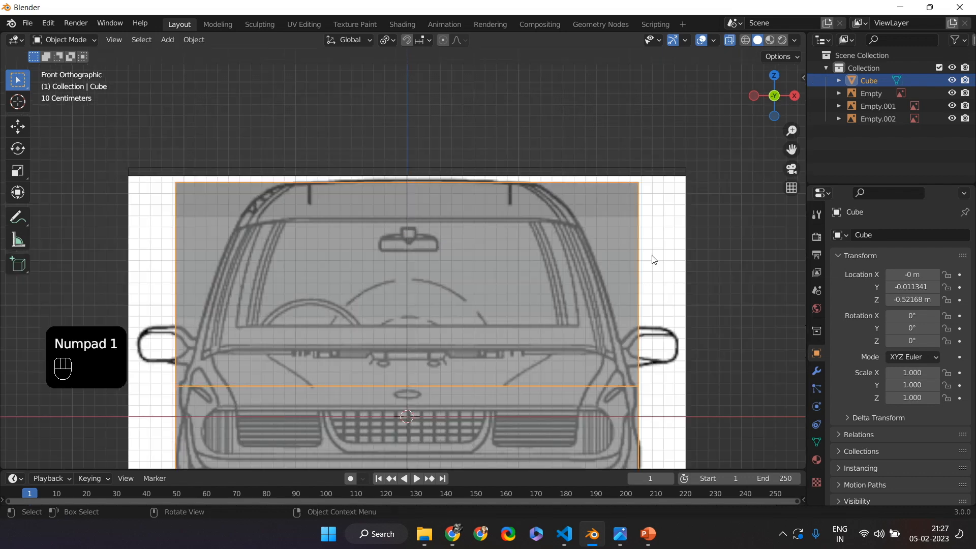
pyautogui.press('KP_3')
pyautogui.press('KP_1')
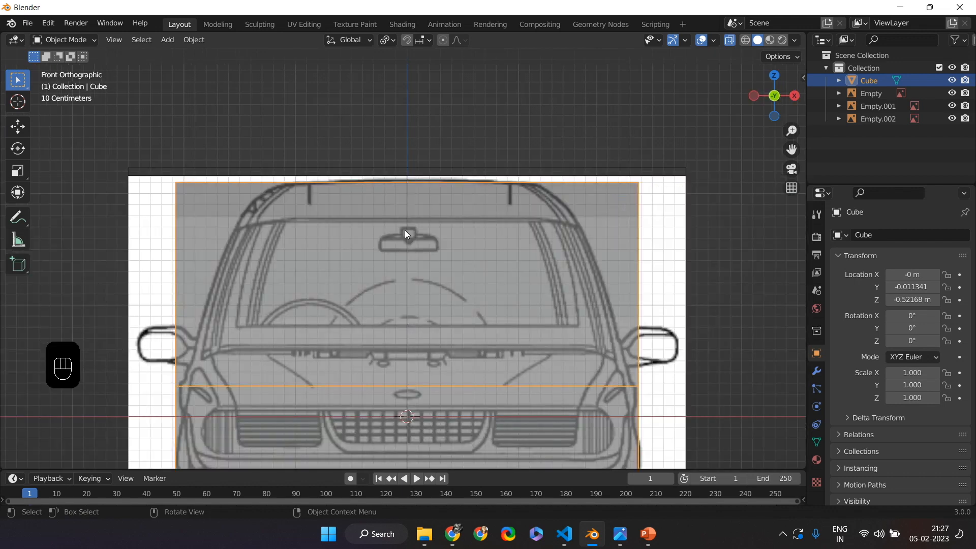
pyautogui.scroll(-4, 419, 315)
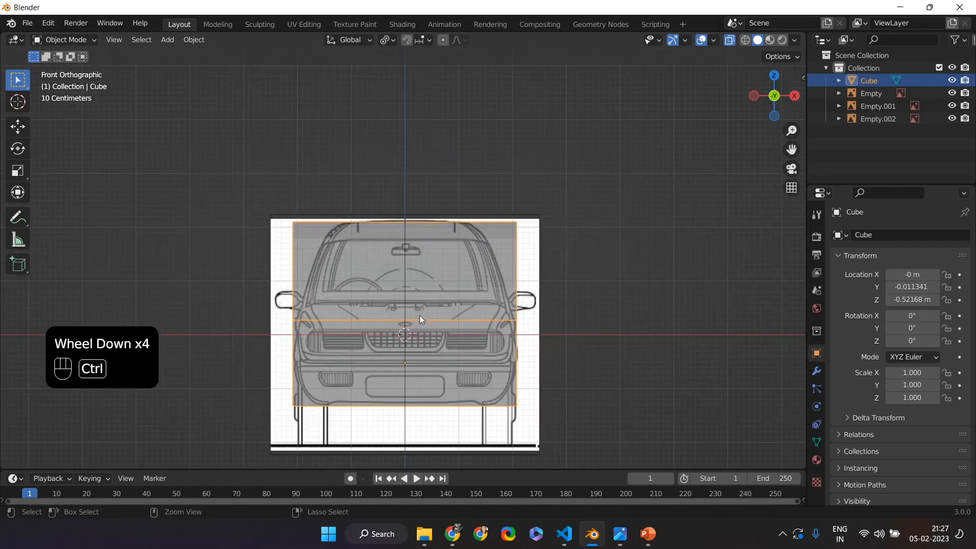
pyautogui.hotkey('ctrl', 'r')
pyautogui.click(620, 285)
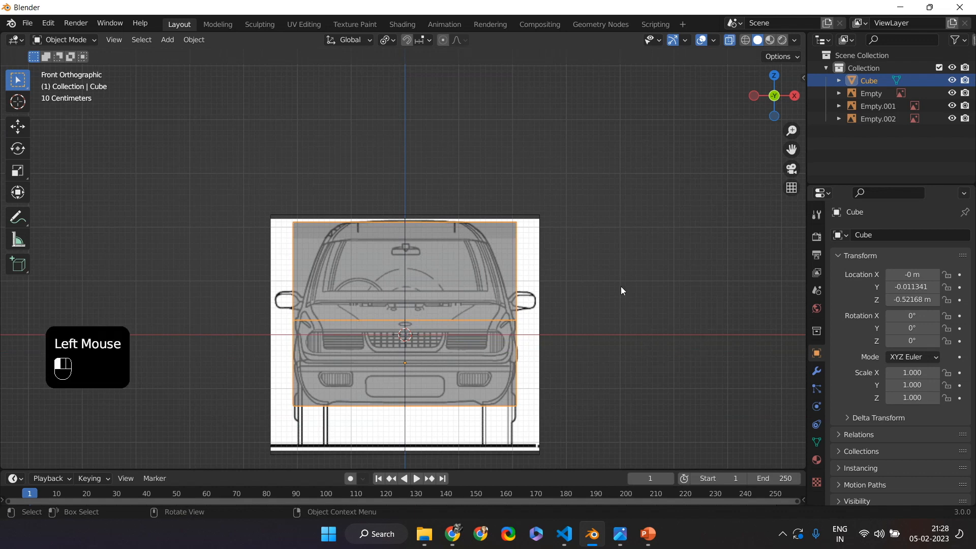
pyautogui.hotkey('ctrl', 'r')
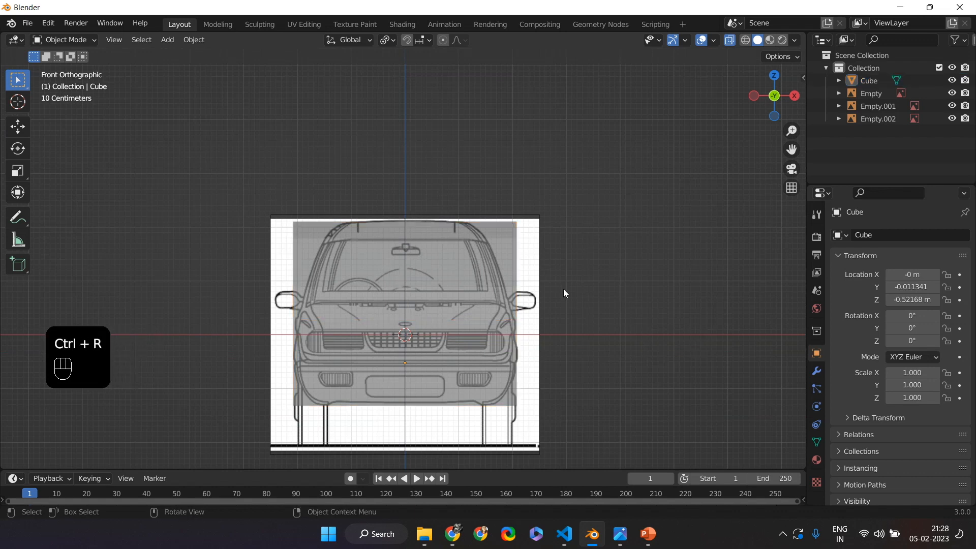
pyautogui.press('Tab')
pyautogui.moveTo(479, 342); pyautogui.dragTo(621, 312, button='middle')
pyautogui.hotkey('ctrl', 'r')
pyautogui.click(365, 375)
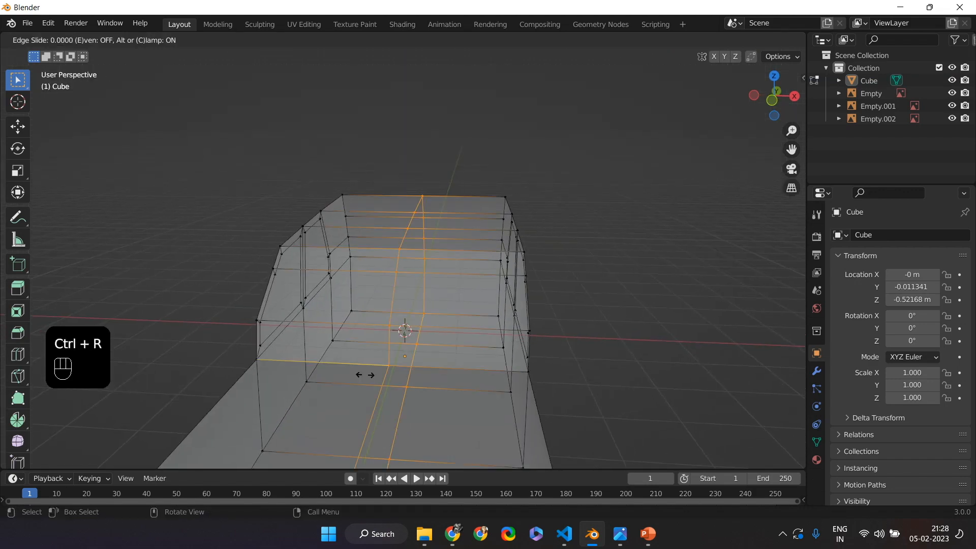
pyautogui.press('Return')
# Delete the outer vertices on the negative X side of the car body, keeping only the positive X half.
pyautogui.press('KP_3')
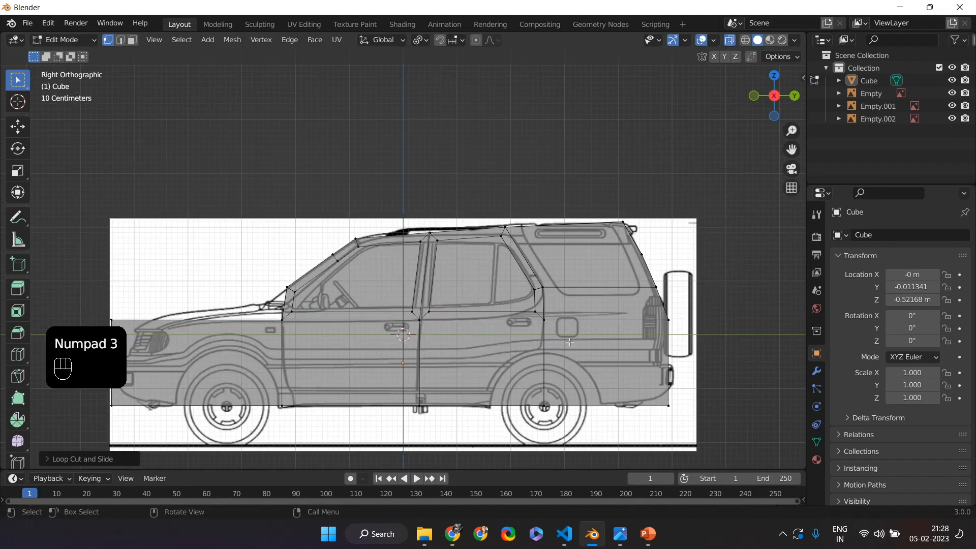
pyautogui.press('KP_1')
pyautogui.press('Tab')
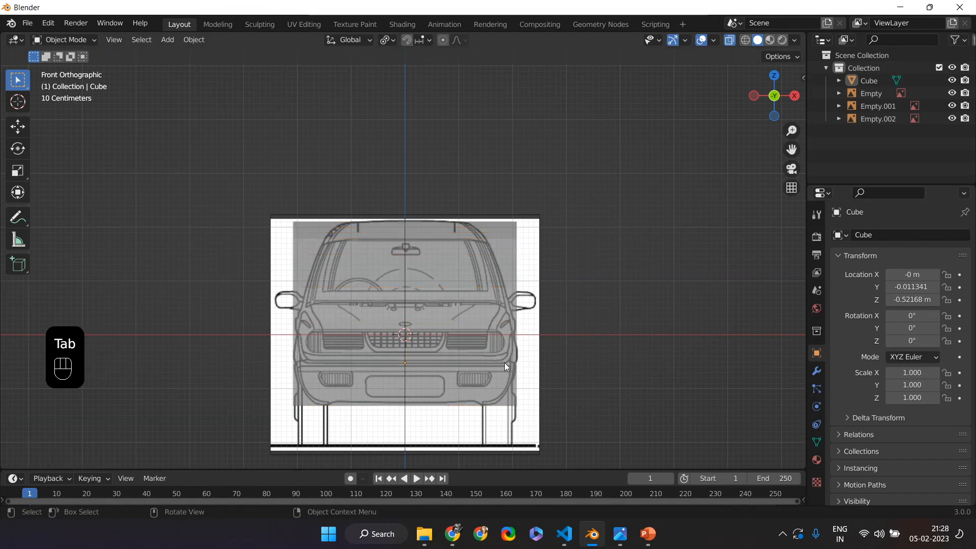
pyautogui.press('Tab')
pyautogui.moveTo(278, 199); pyautogui.dragTo(324, 438)
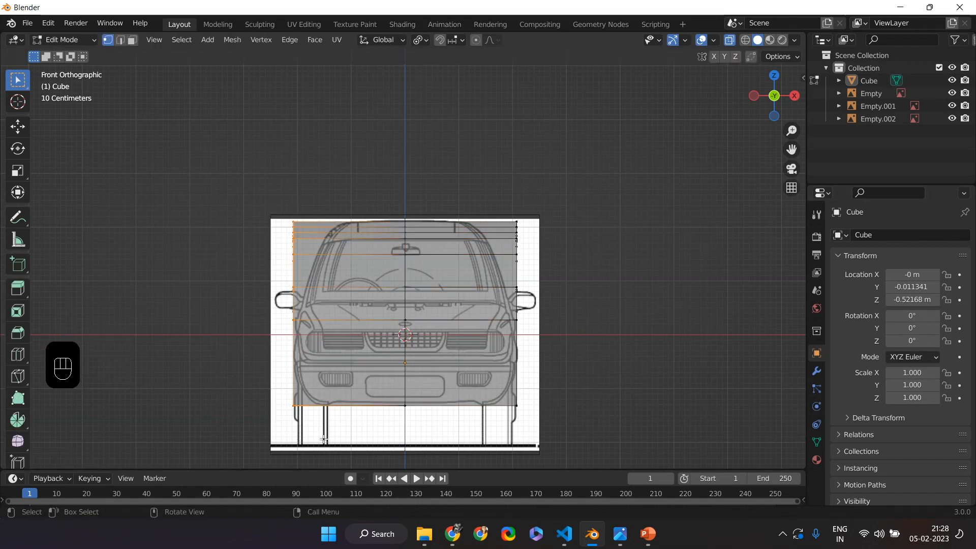
pyautogui.press('z')
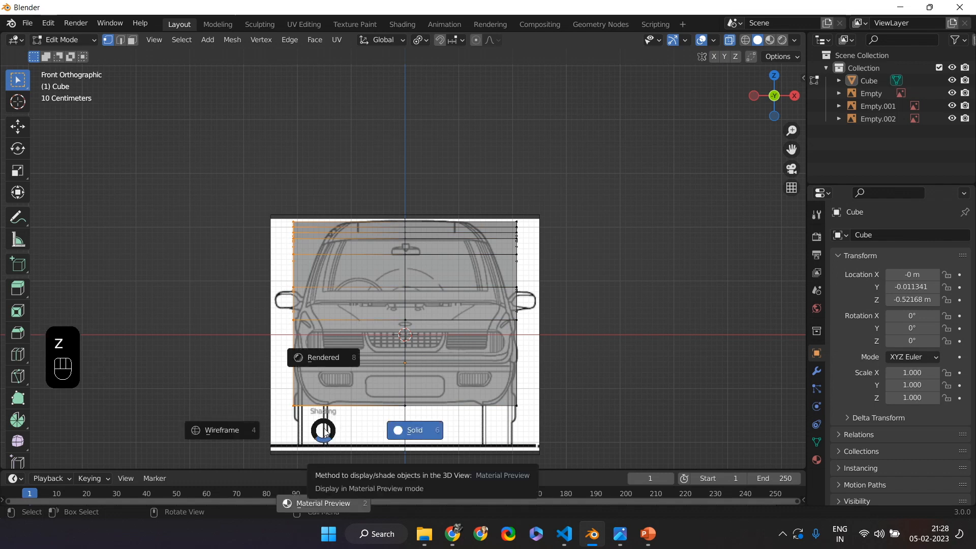
pyautogui.press('x')
pyautogui.click(315, 273)
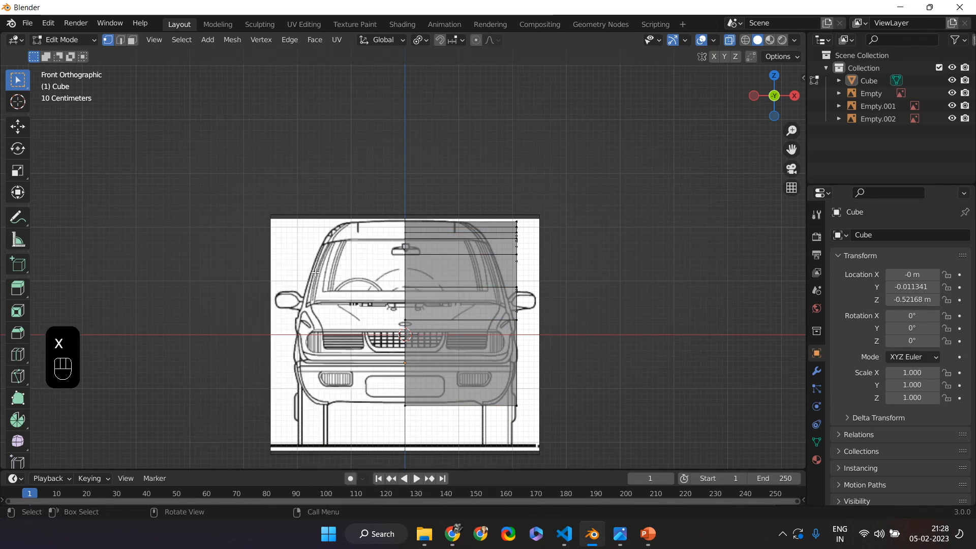
# Add a Mirror modifier on the X axis to the half car body and check it in the blueprint views.
pyautogui.click(816, 371)
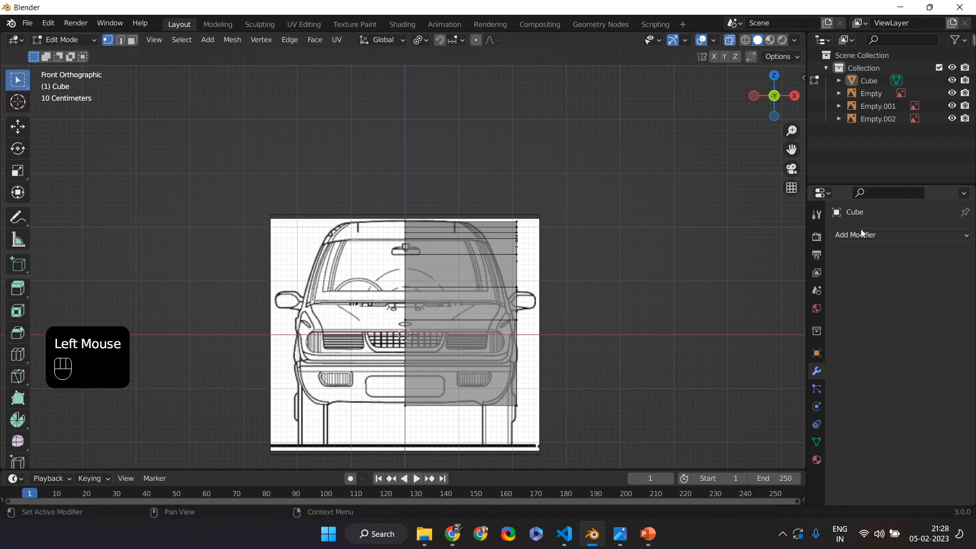
pyautogui.click(861, 234)
pyautogui.click(710, 380)
pyautogui.click(612, 300)
pyautogui.moveTo(612, 301); pyautogui.dragTo(559, 335, button='middle')
pyautogui.press('KP_3')
pyautogui.press('KP_1')
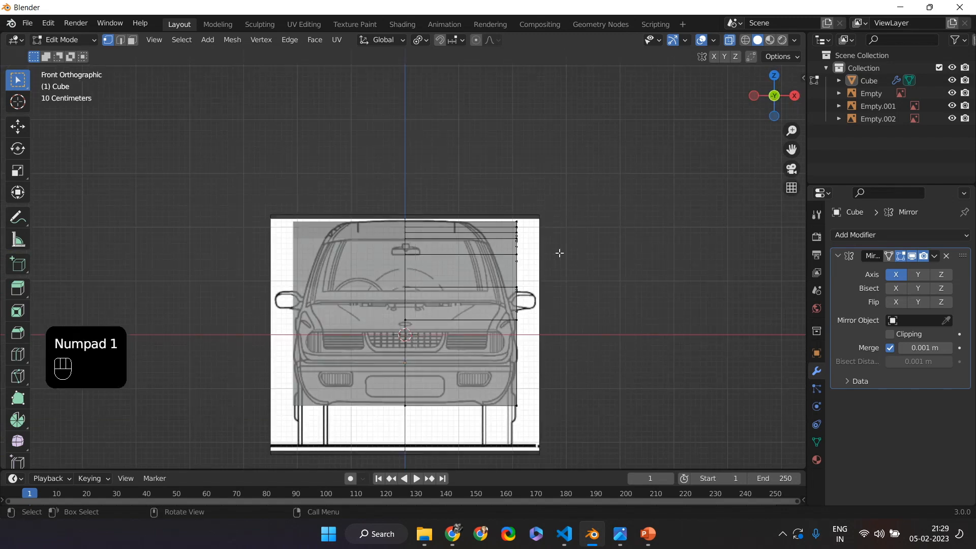
# Dissolve the inset vertices around the front door's window, leaving a single face there.
pyautogui.moveTo(564, 242); pyautogui.dragTo(565, 241, button='middle')
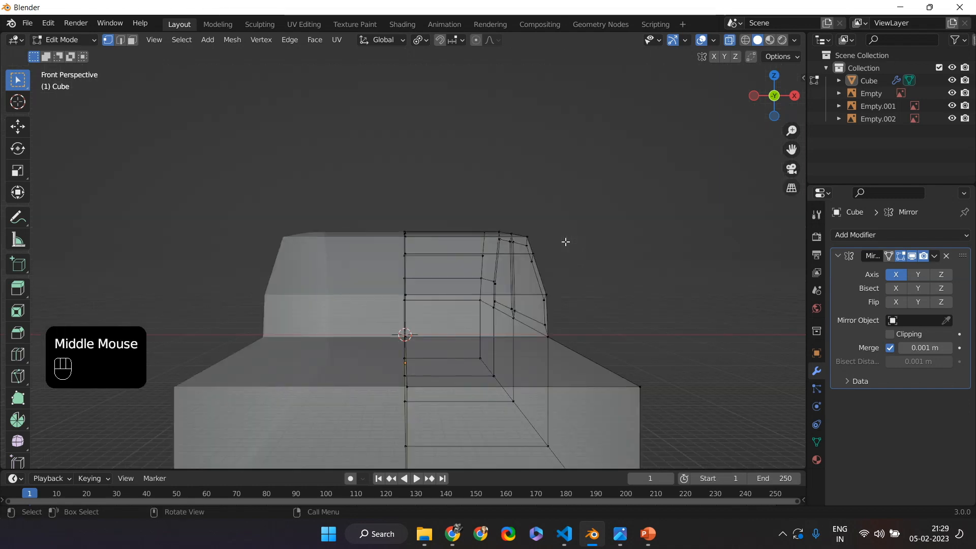
pyautogui.press('KP_1')
pyautogui.click(775, 96)
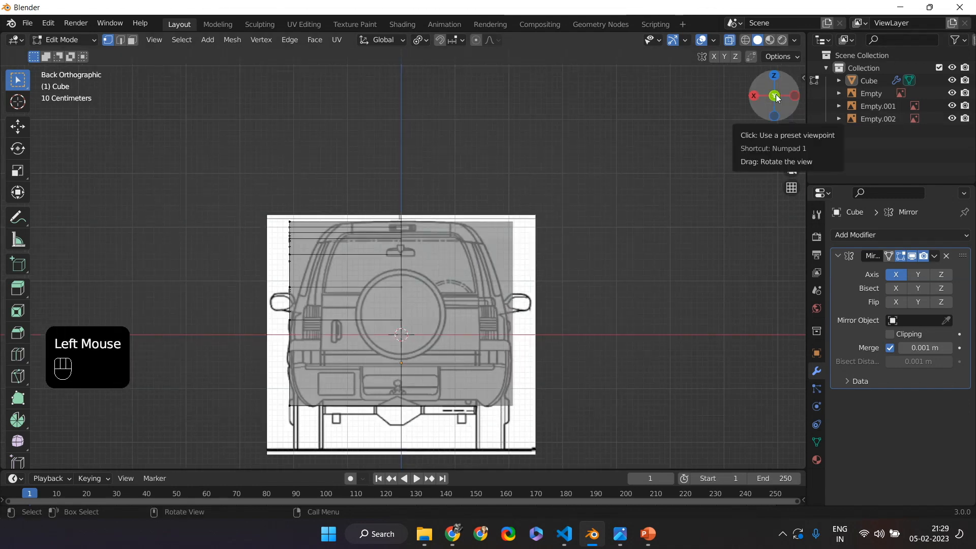
pyautogui.click(777, 98)
pyautogui.moveTo(587, 212); pyautogui.dragTo(388, 286, button='middle')
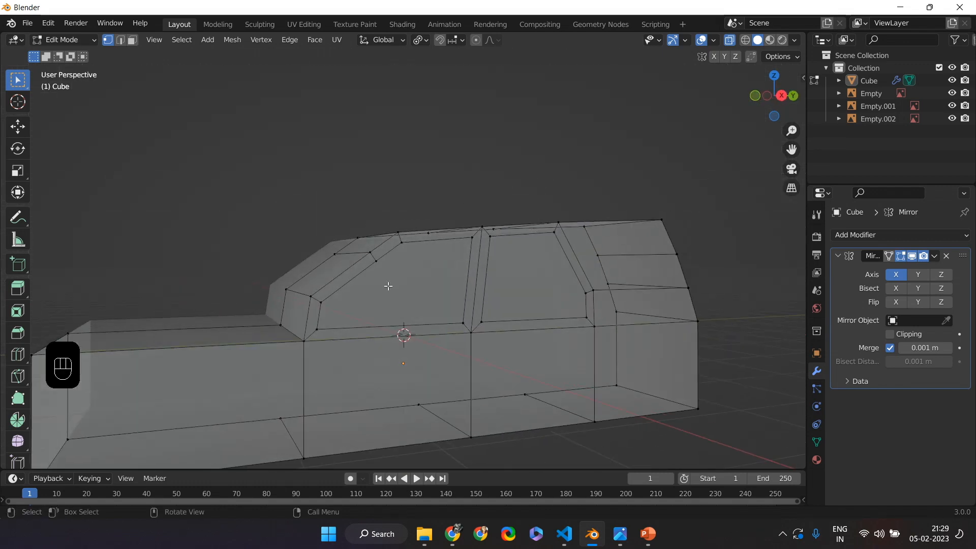
pyautogui.click(376, 262)
pyautogui.keyDown('shift'); pyautogui.click(402, 242); pyautogui.keyUp('shift')
pyautogui.keyDown('shift'); pyautogui.click(472, 237); pyautogui.keyUp('shift')
pyautogui.keyDown('shift'); pyautogui.click(463, 323); pyautogui.keyUp('shift')
pyautogui.keyDown('shift'); pyautogui.click(322, 330); pyautogui.keyUp('shift')
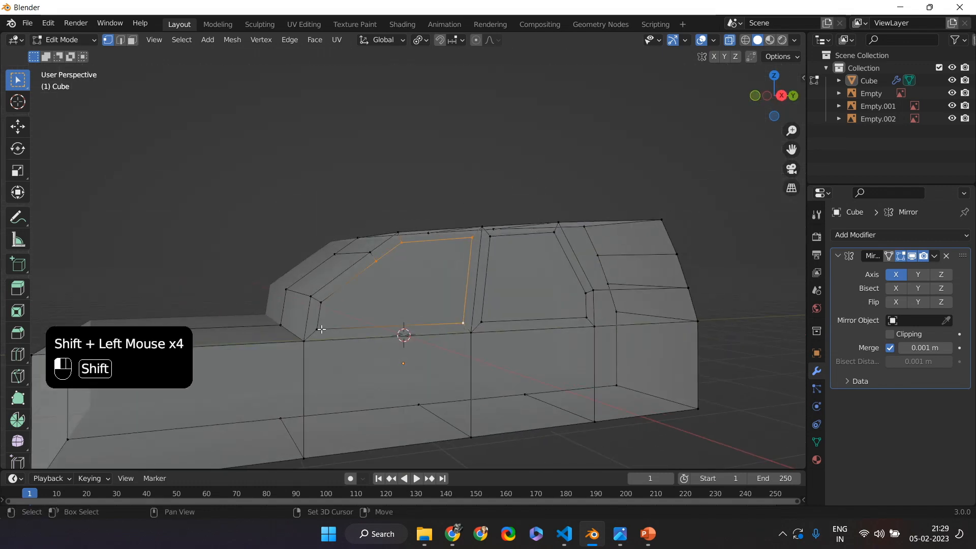
pyautogui.rightClick(319, 305)
pyautogui.click(262, 474)
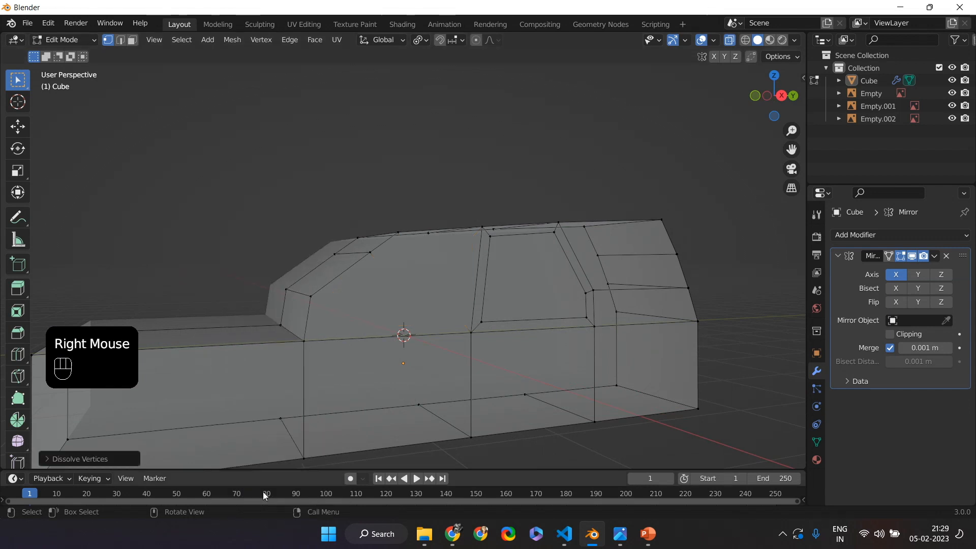
# Dissolve the inset vertices around the rear door's window, leaving a single face there.
pyautogui.keyDown('shift'); pyautogui.click(482, 322); pyautogui.keyUp('shift')
pyautogui.keyDown('shift'); pyautogui.click(489, 235); pyautogui.keyUp('shift')
pyautogui.keyDown('shift'); pyautogui.click(586, 293); pyautogui.keyUp('shift')
pyautogui.keyDown('shift'); pyautogui.click(587, 318); pyautogui.keyUp('shift')
pyautogui.keyDown('shift'); pyautogui.click(554, 235); pyautogui.keyUp('shift')
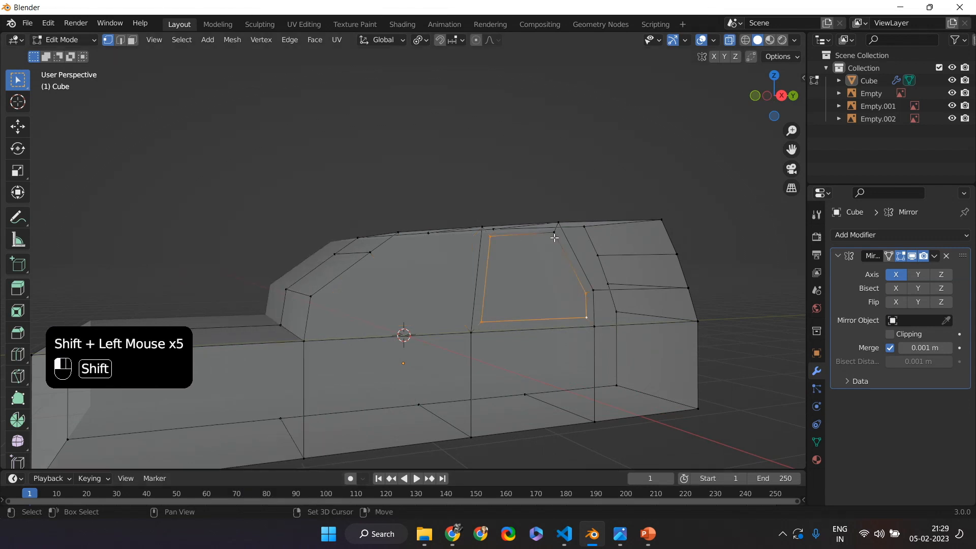
pyautogui.rightClick(554, 236)
pyautogui.click(540, 301)
pyautogui.moveTo(641, 288); pyautogui.dragTo(684, 305, button='middle')
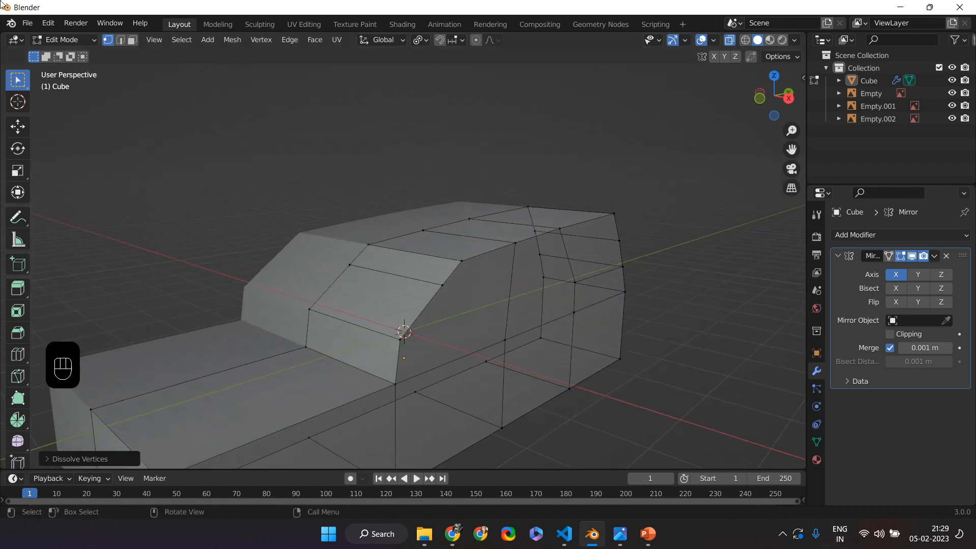
# Dissolve the horizontal edge that crosses the middle of the windscreen.
pyautogui.click(126, 42)
pyautogui.doubleClick(418, 280)
pyautogui.rightClick(417, 278)
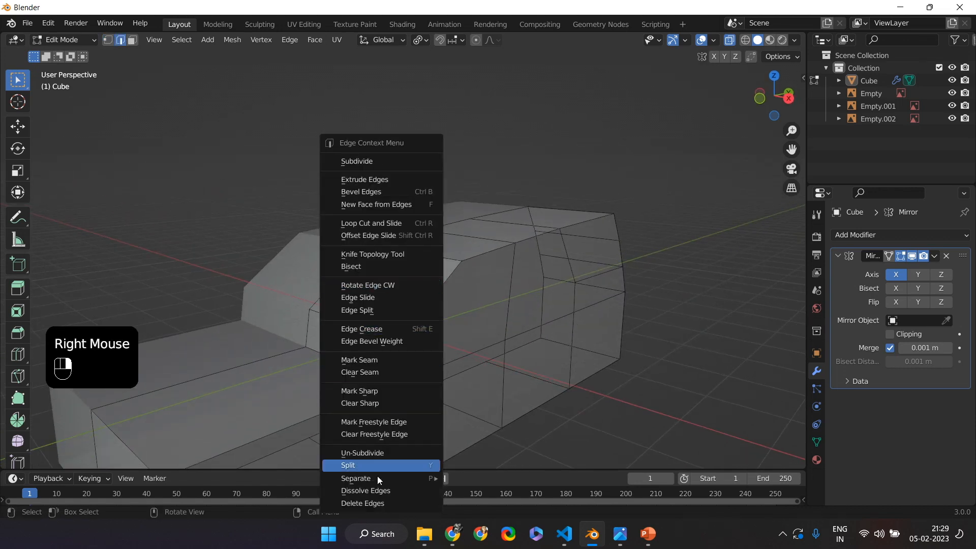
pyautogui.click(379, 490)
pyautogui.moveTo(497, 252); pyautogui.dragTo(521, 254, button='middle')
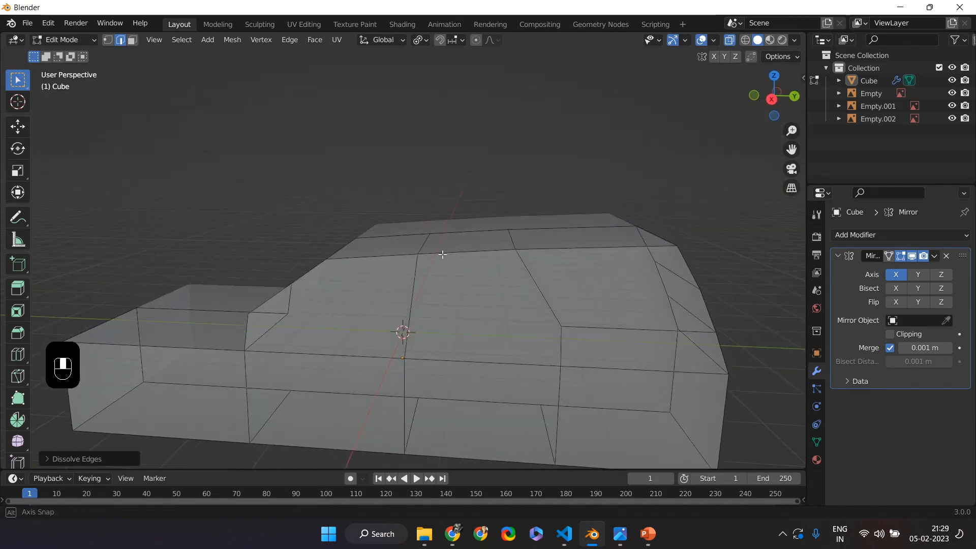
# Examine the outer roof and windscreen corner vertices against the front and side blueprints.
pyautogui.press('KP_1')
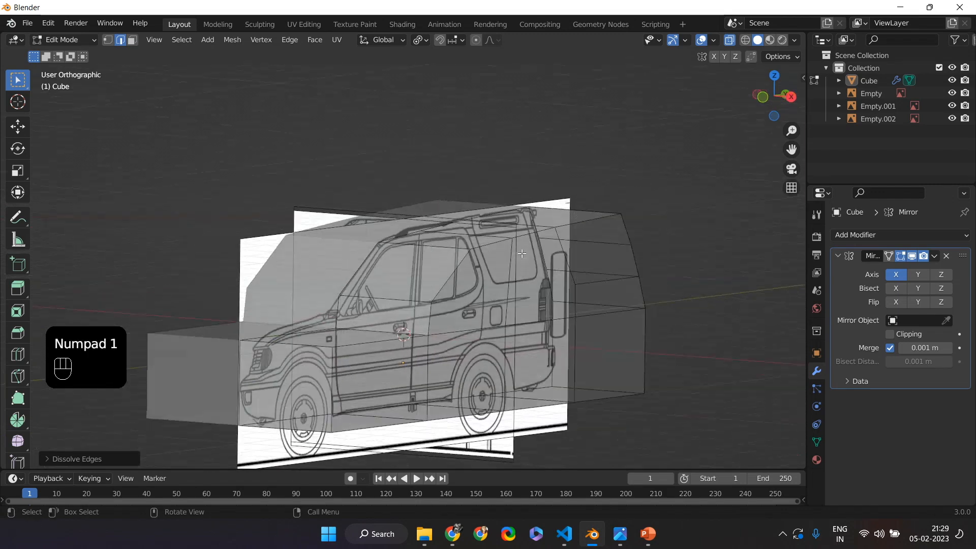
pyautogui.press('1')
pyautogui.click(456, 232)
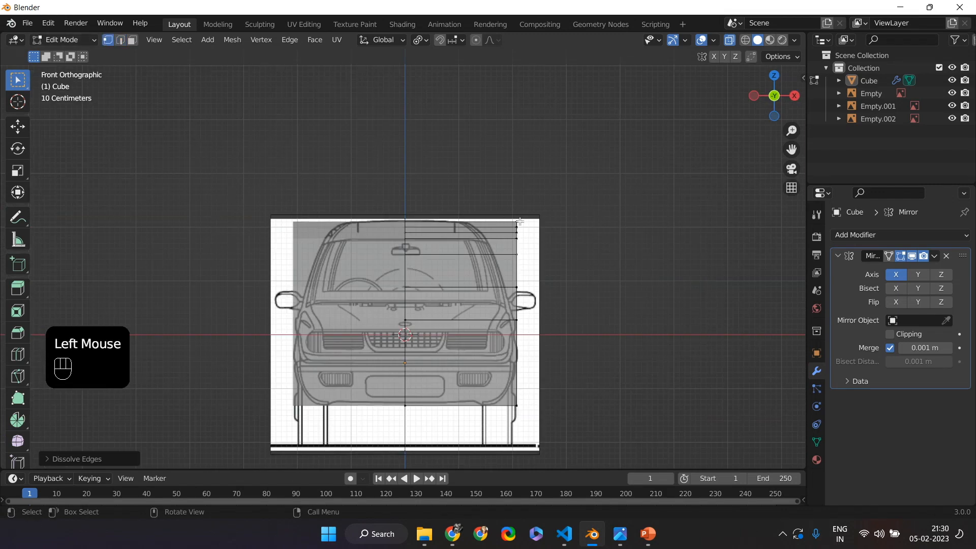
pyautogui.click(520, 222)
pyautogui.moveTo(645, 227); pyautogui.dragTo(649, 252, button='middle')
pyautogui.moveTo(646, 230); pyautogui.dragTo(645, 230, button='middle')
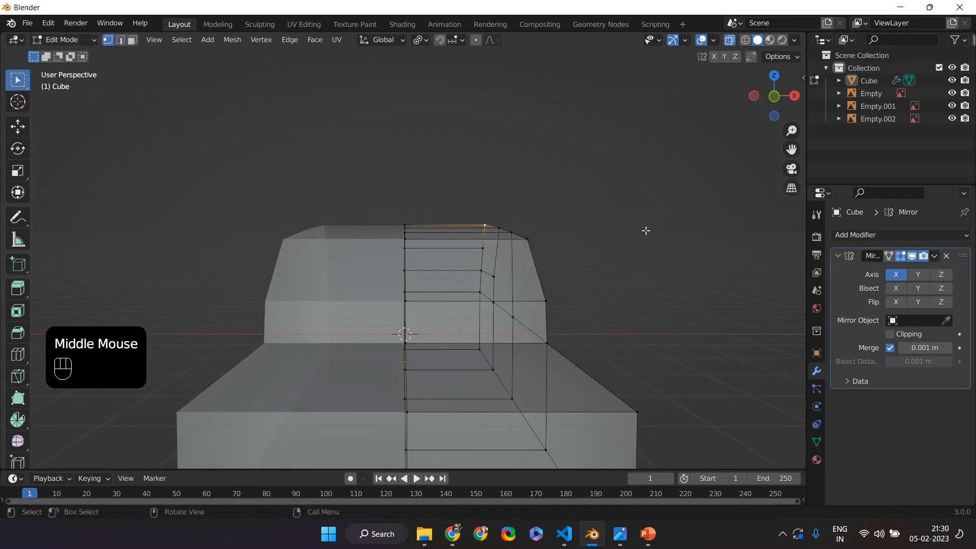
pyautogui.press('KP_1')
pyautogui.click(611, 247)
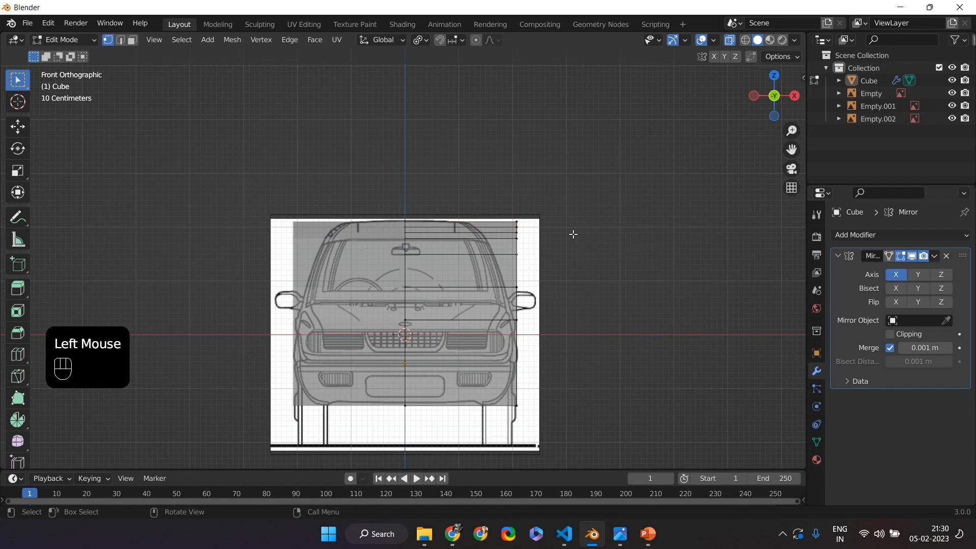
pyautogui.click(519, 239)
pyautogui.moveTo(519, 239); pyautogui.dragTo(585, 258, button='middle')
pyautogui.press('KP_1')
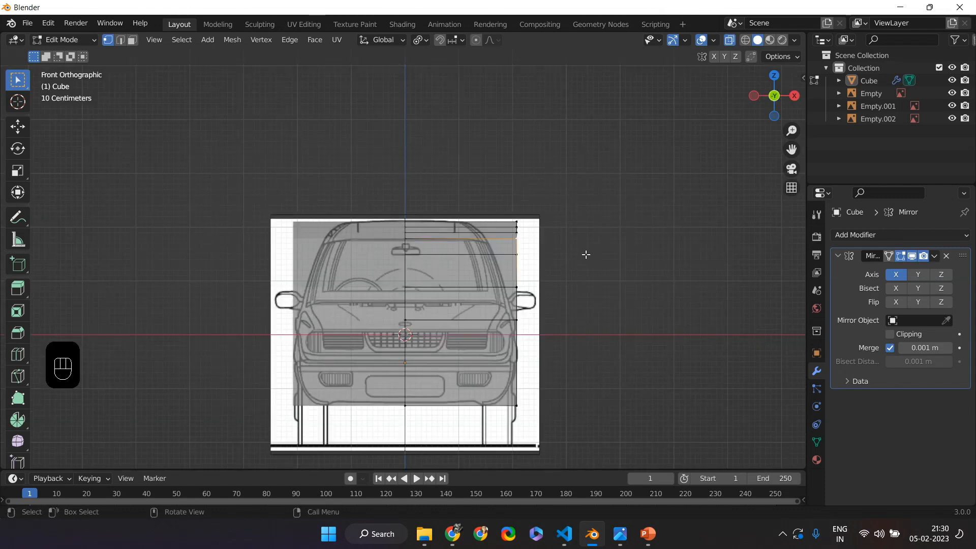
pyautogui.moveTo(602, 258); pyautogui.dragTo(564, 263, button='middle')
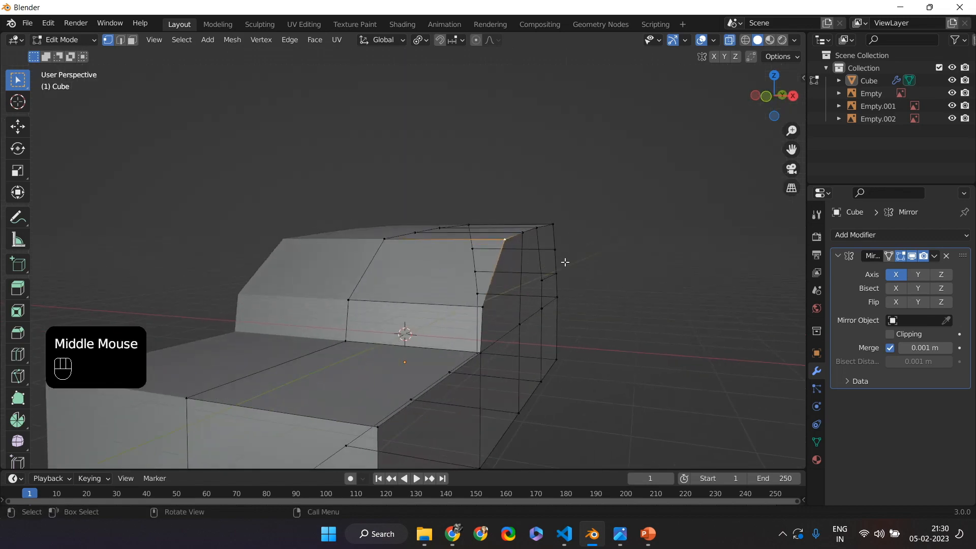
pyautogui.press('KP_3')
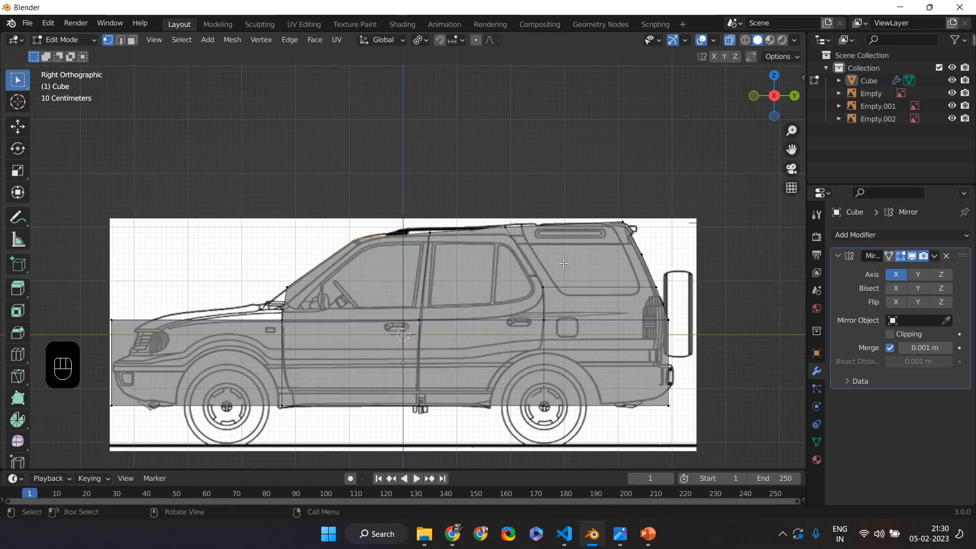
# Move the rear outer roof-corner vertex inward along X to the roof edge in the front blueprint.
pyautogui.click(623, 223)
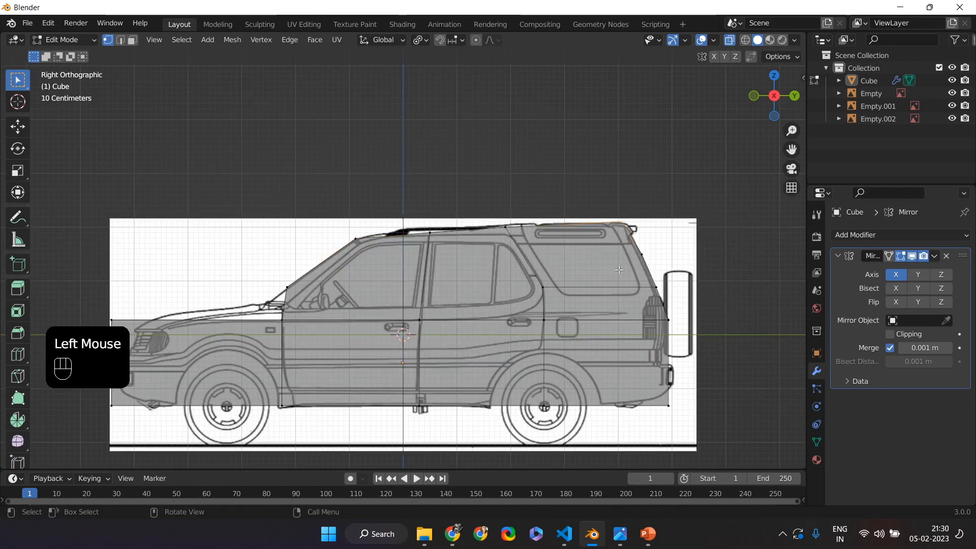
pyautogui.moveTo(692, 211); pyautogui.dragTo(685, 237, button='middle')
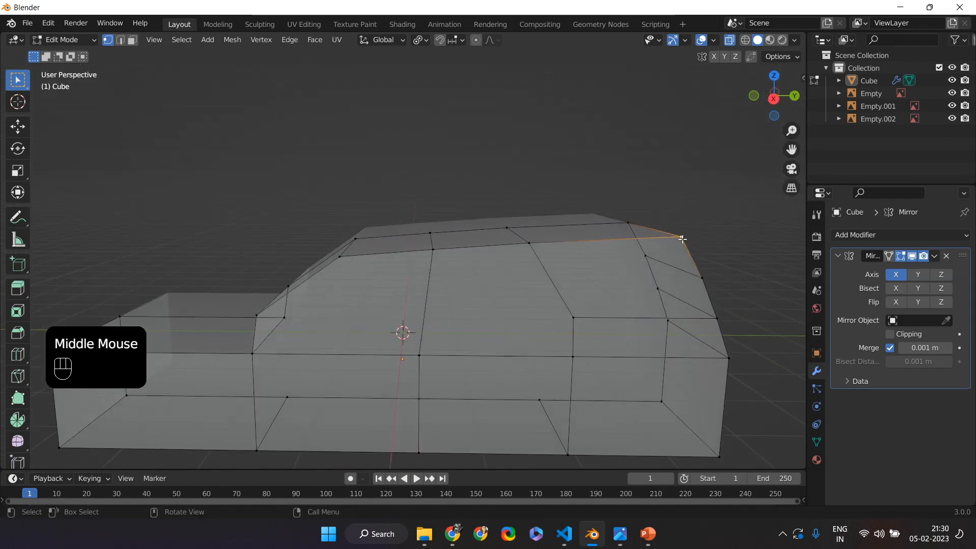
pyautogui.press('KP_3')
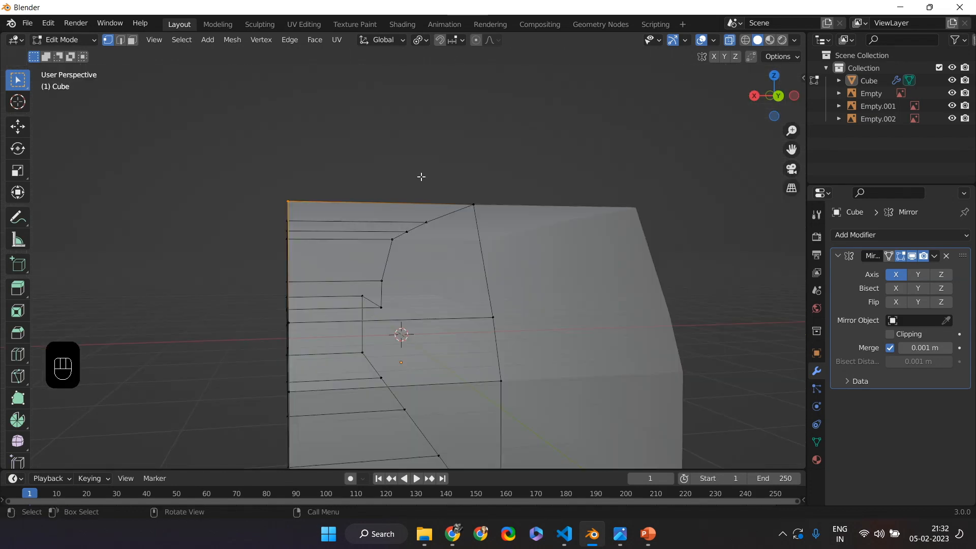
pyautogui.press('KP_1')
pyautogui.press('g')
pyautogui.press('x')
pyautogui.click(502, 232)
# Move the next two levels of outer roof vertices inward along X to follow the front blueprint's roof curve.
pyautogui.click(512, 222)
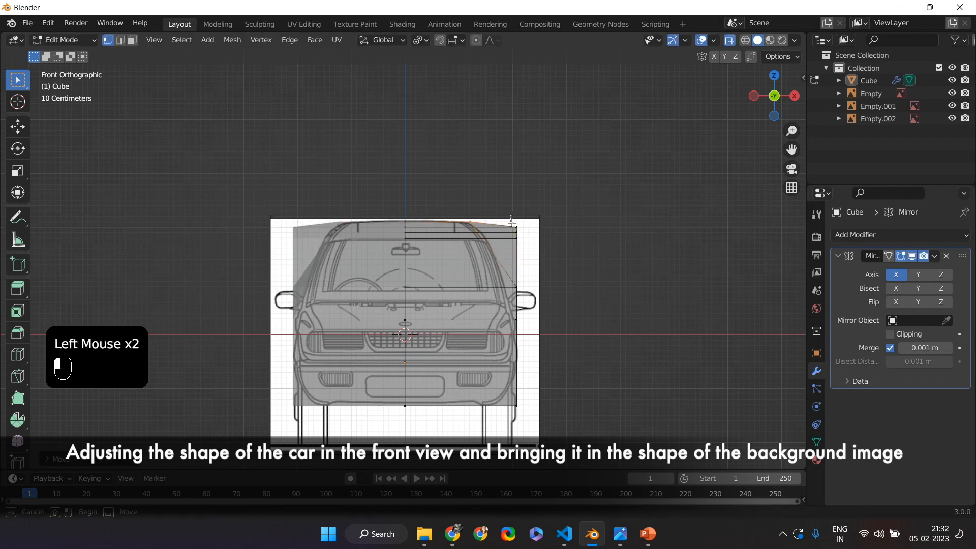
pyautogui.moveTo(521, 229); pyautogui.dragTo(522, 229)
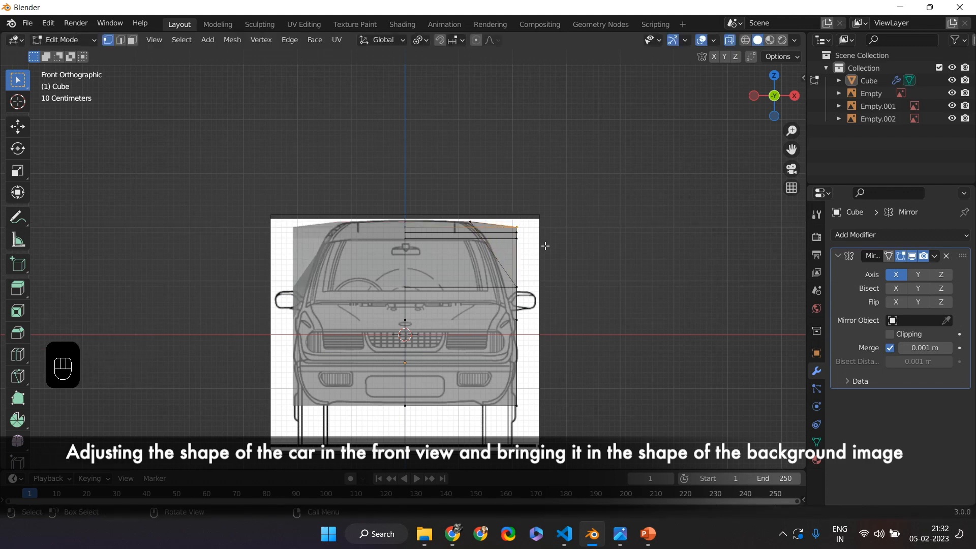
pyautogui.press('g')
pyautogui.press('x')
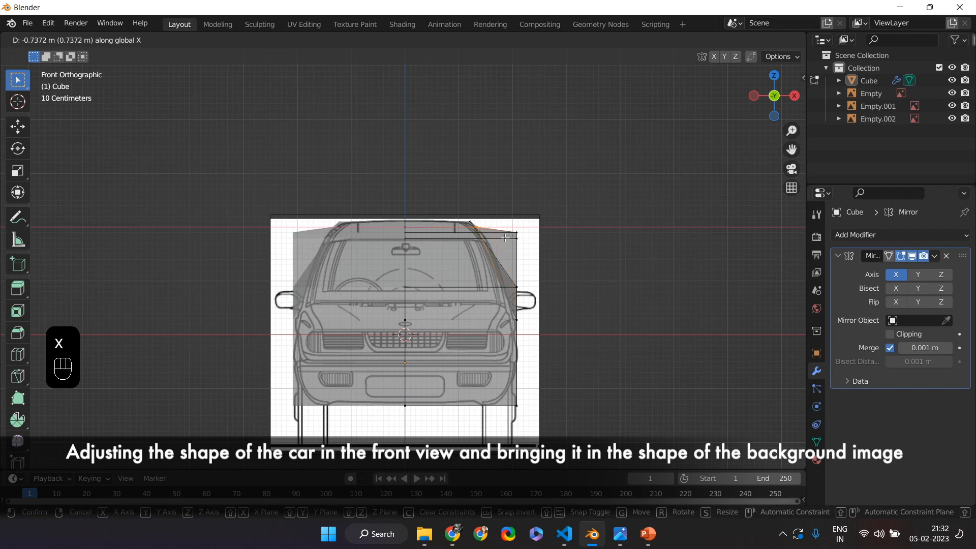
pyautogui.doubleClick(504, 238)
pyautogui.press('g')
pyautogui.press('x')
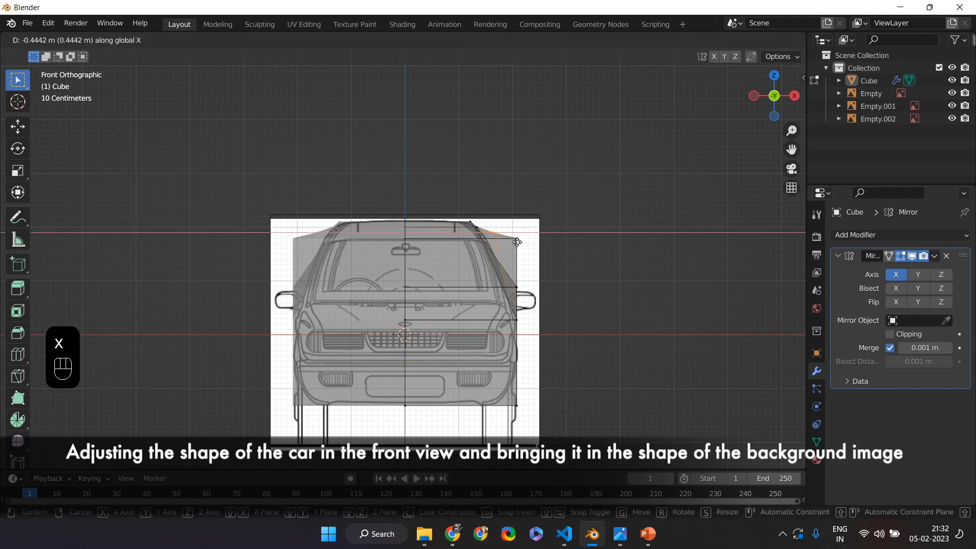
pyautogui.doubleClick(514, 242)
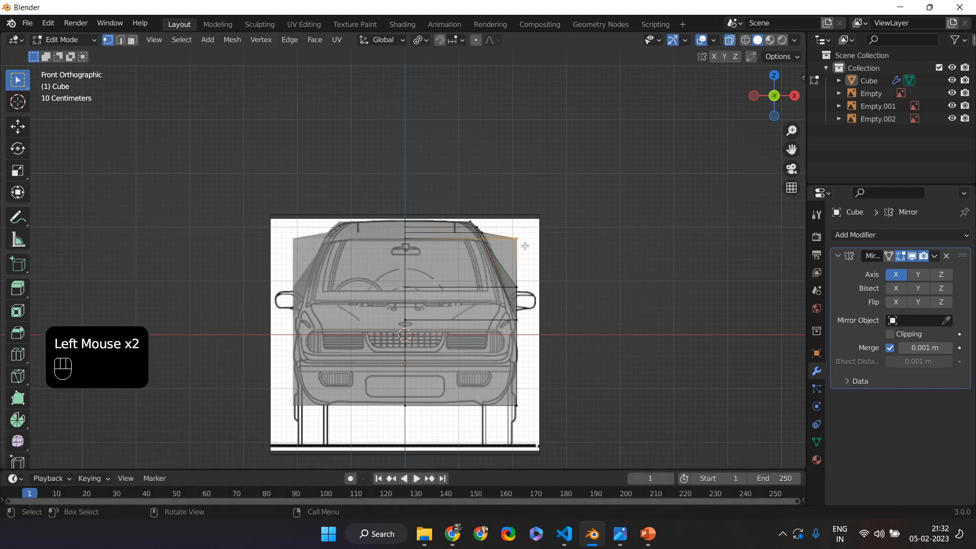
# Move the outer vertices at the windscreen's top and lower levels inward along X to match the front blueprint.
pyautogui.press('g')
pyautogui.press('x')
pyautogui.doubleClick(505, 255)
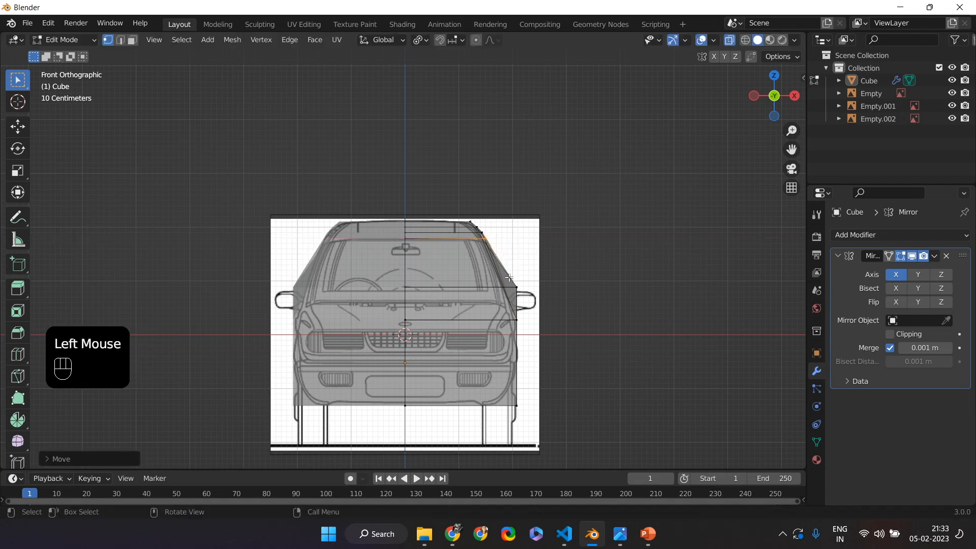
pyautogui.press('g')
pyautogui.press('x')
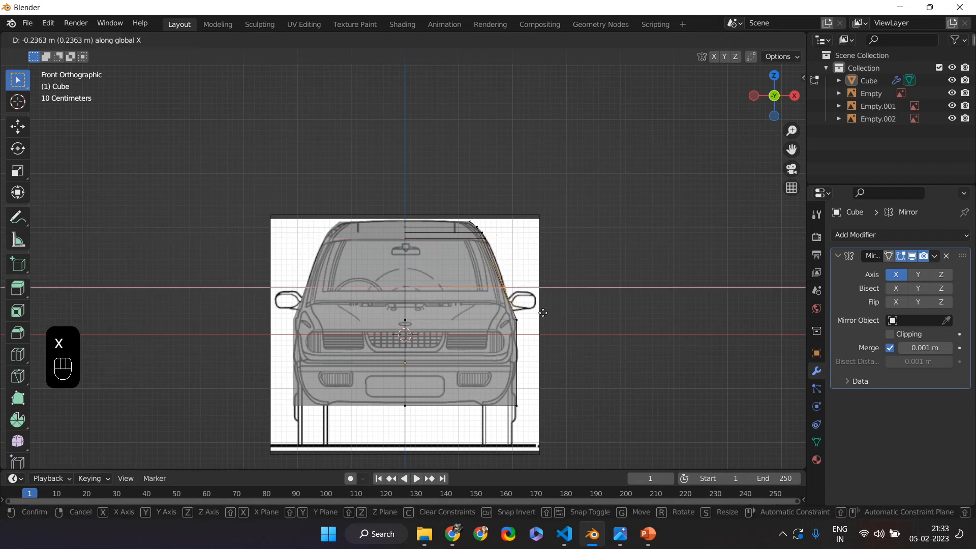
pyautogui.click(542, 316)
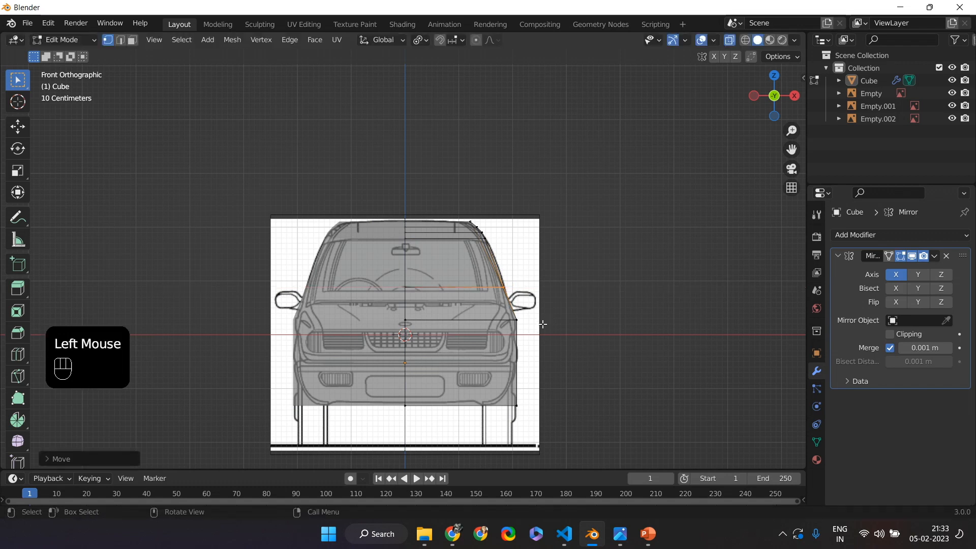
# Add a horizontal loop cut across the windscreen and move its outer vertex about 0.06 m outward along X.
pyautogui.hotkey('ctrl', 'r')
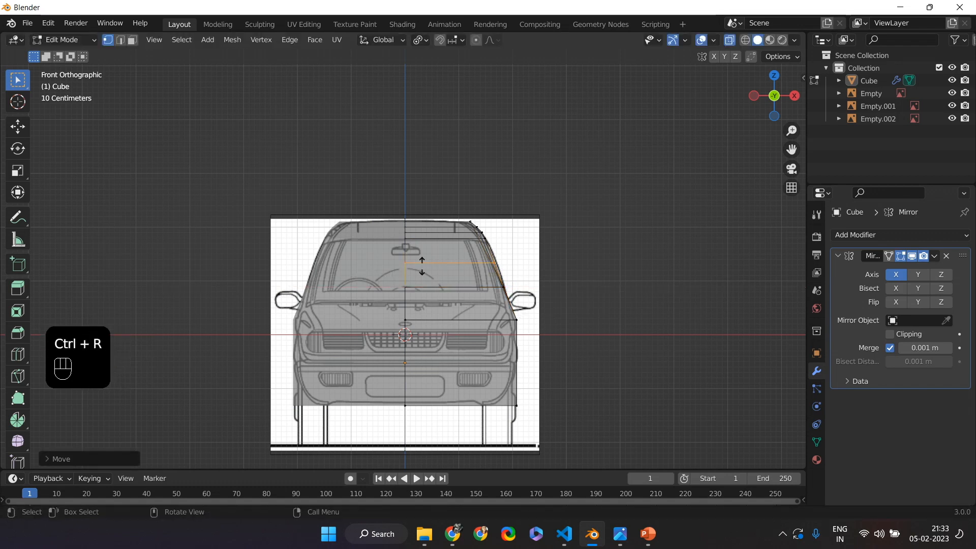
pyautogui.click(483, 259)
pyautogui.moveTo(486, 252); pyautogui.dragTo(502, 274)
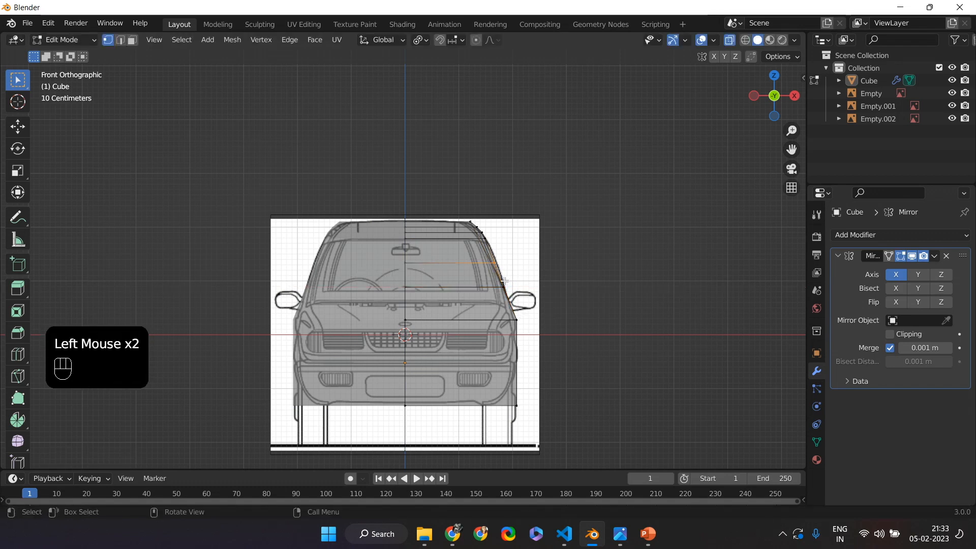
pyautogui.press('g')
pyautogui.press('x')
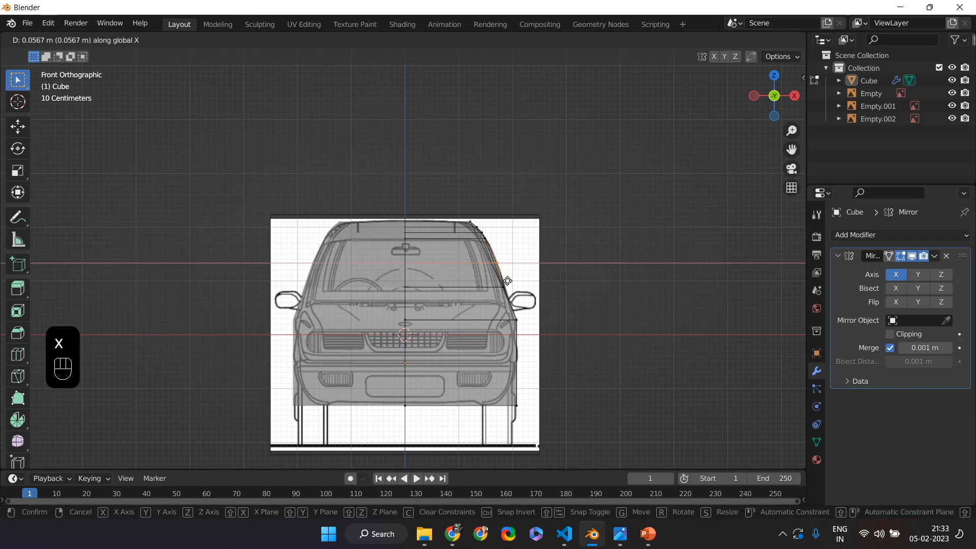
pyautogui.click(508, 281)
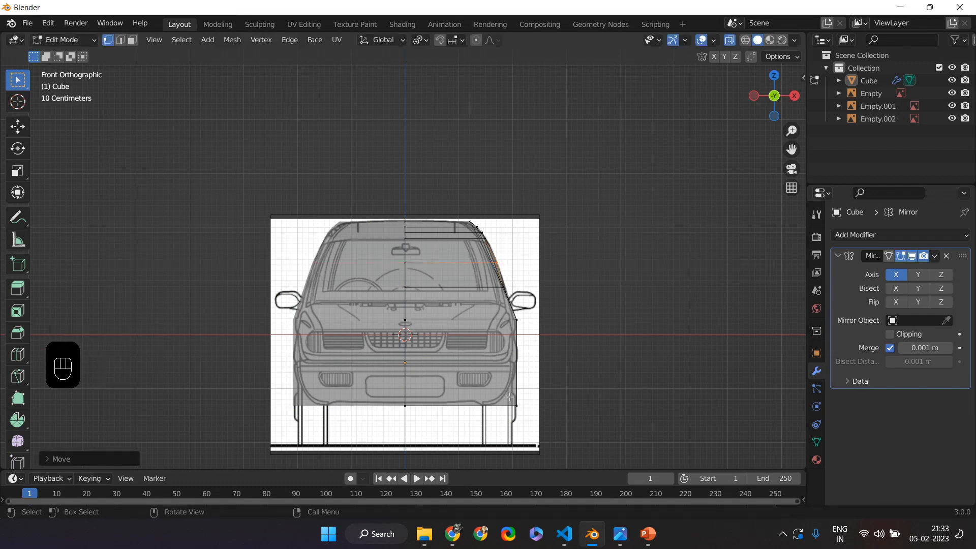
pyautogui.moveTo(505, 394); pyautogui.dragTo(536, 428)
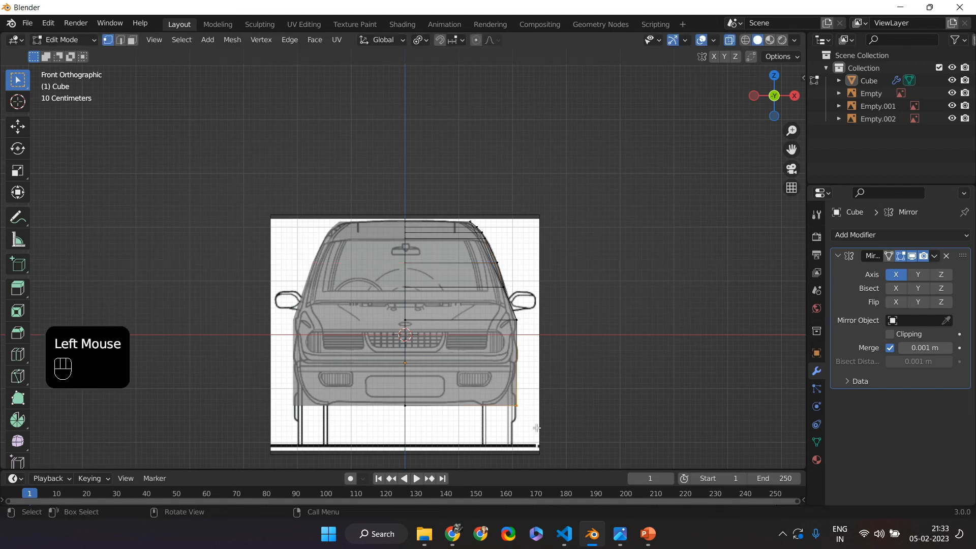
pyautogui.press('g')
pyautogui.press('x')
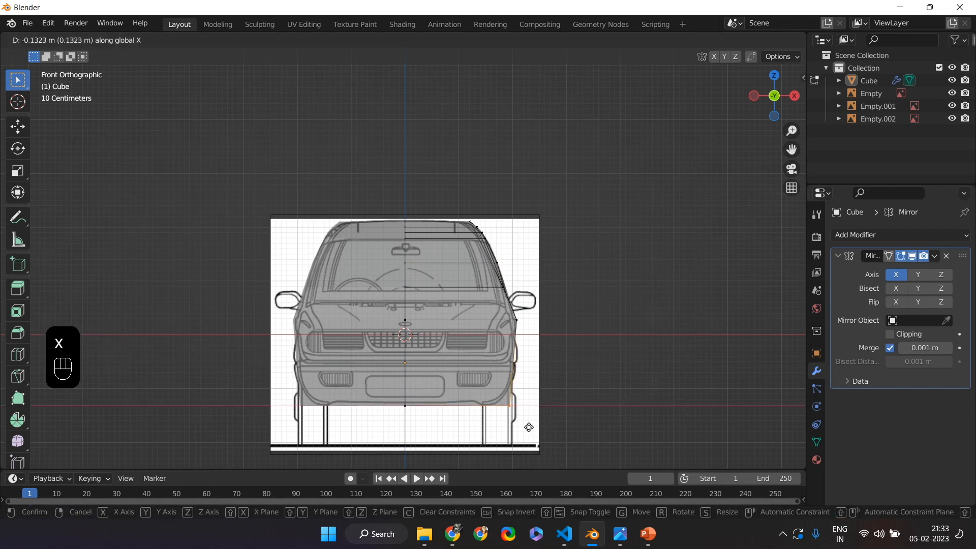
pyautogui.press('Escape')
pyautogui.press('g')
pyautogui.press('z')
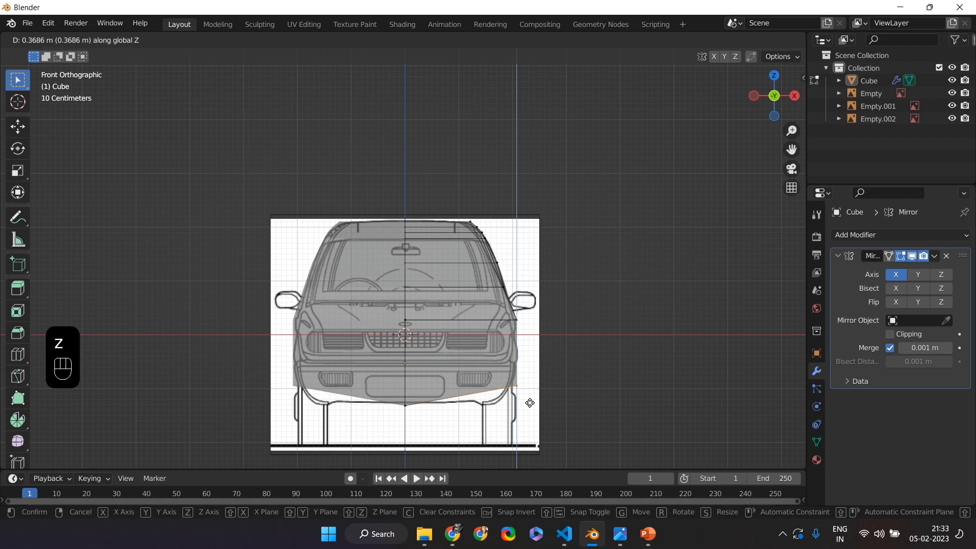
pyautogui.press('Escape')
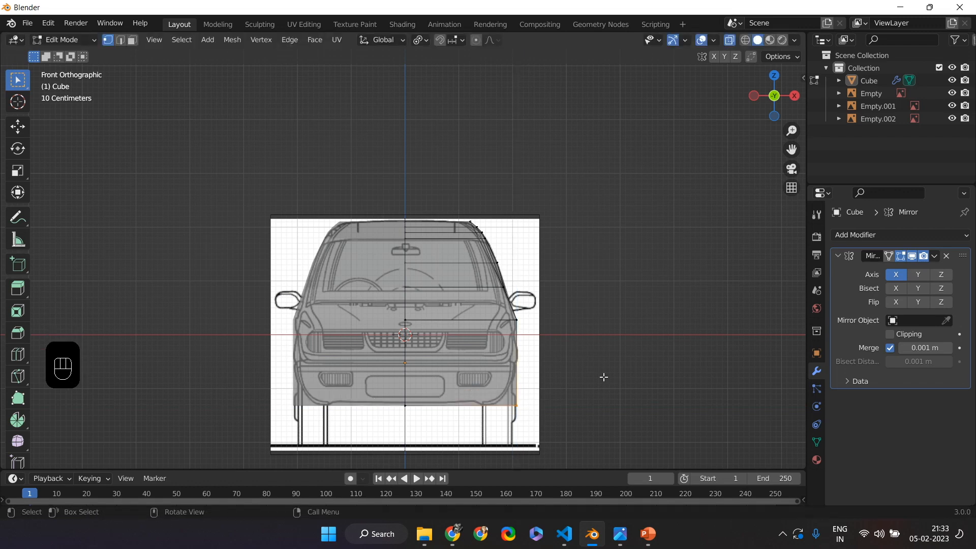
# Try to shift the bonnet's front top vertices rearward along Y against the side blueprint.
pyautogui.moveTo(604, 371); pyautogui.dragTo(542, 380, button='middle')
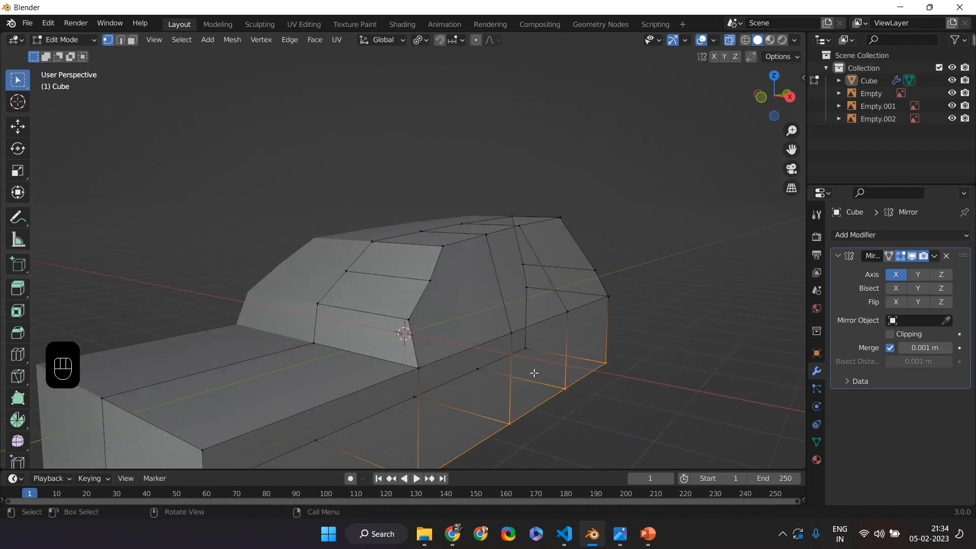
pyautogui.press('KP_3')
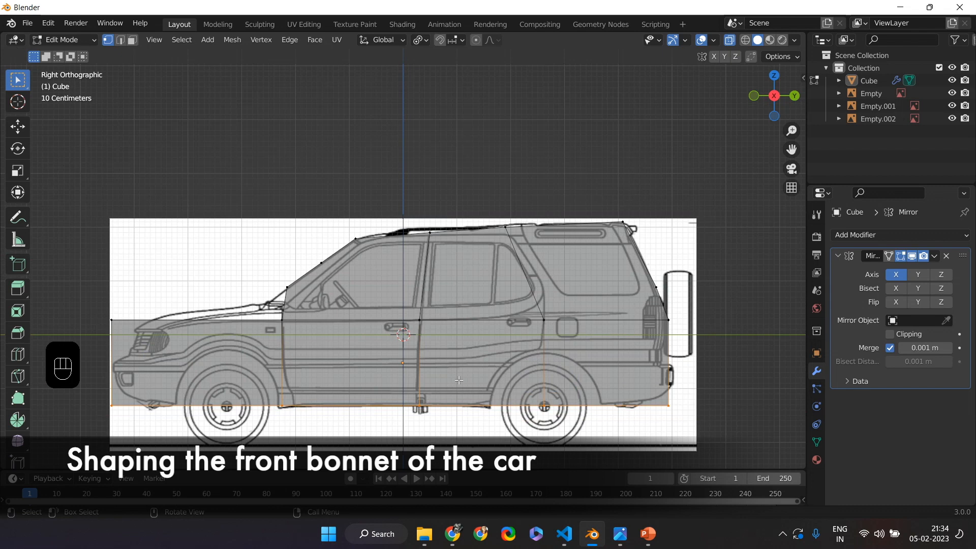
pyautogui.click(102, 318)
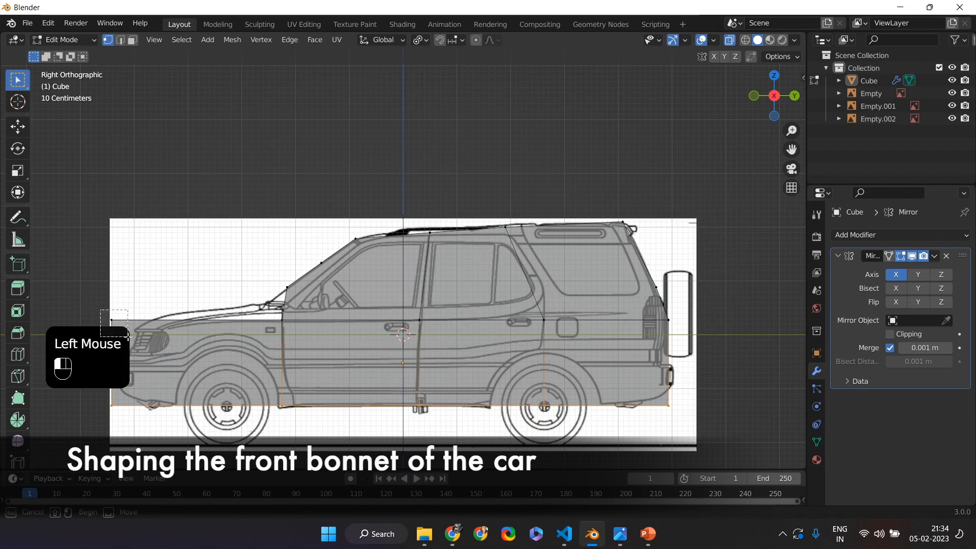
pyautogui.keyDown('shift'); pyautogui.moveTo(281, 302); pyautogui.dragTo(323, 227, button='middle'); pyautogui.keyUp('shift')
pyautogui.press('g')
pyautogui.press('y')
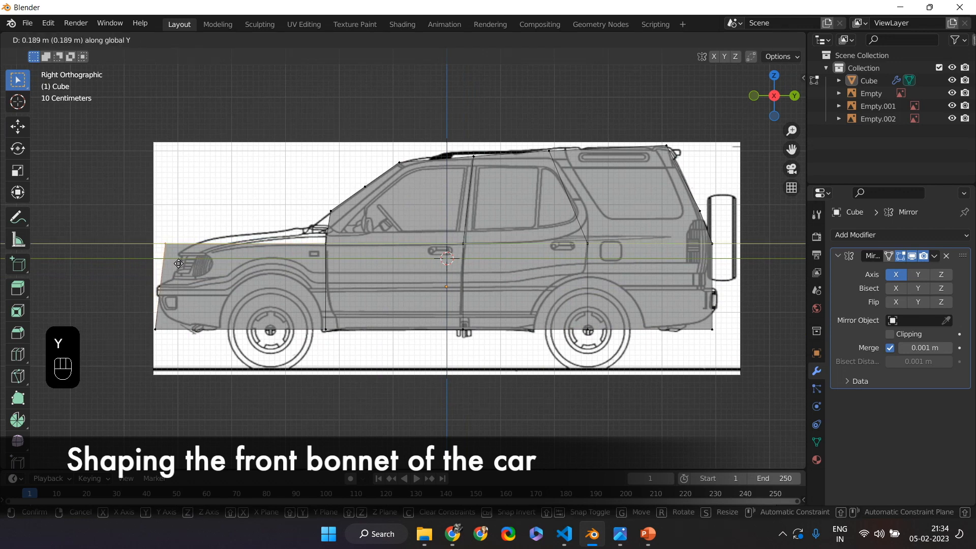
pyautogui.press('Escape')
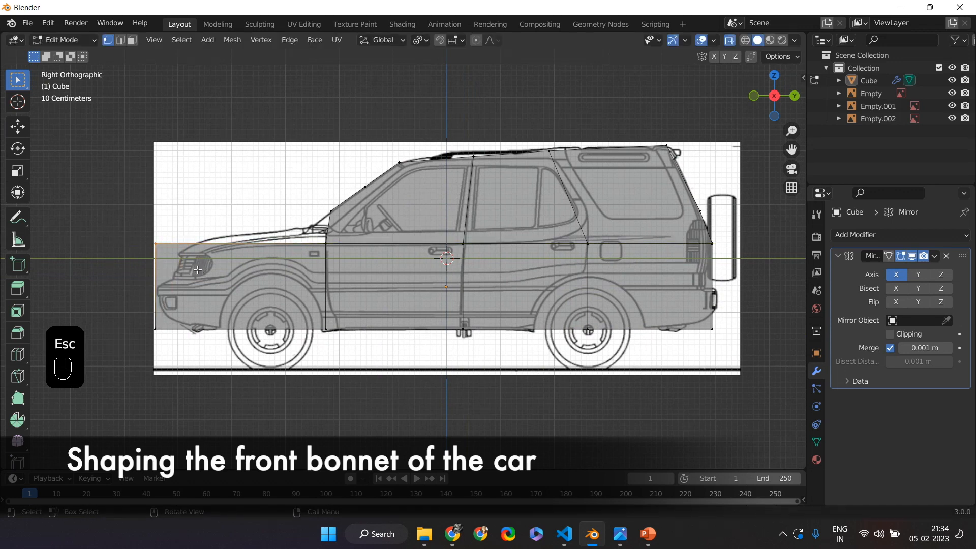
# Add a horizontal loop cut midway up the lower body and move the bonnet's front top vertices about 0.72 m rearward along Y.
pyautogui.hotkey('ctrl', 'r')
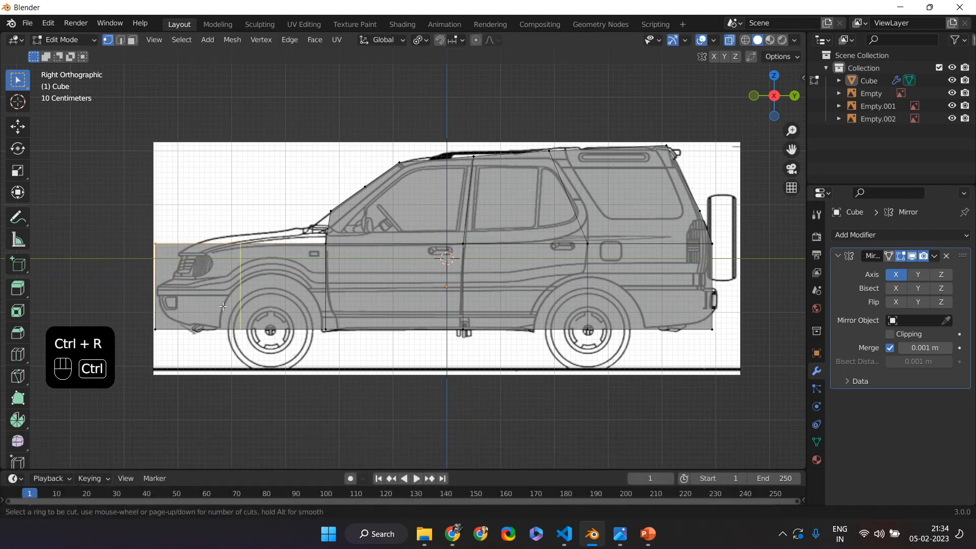
pyautogui.click(183, 284)
pyautogui.click(183, 284)
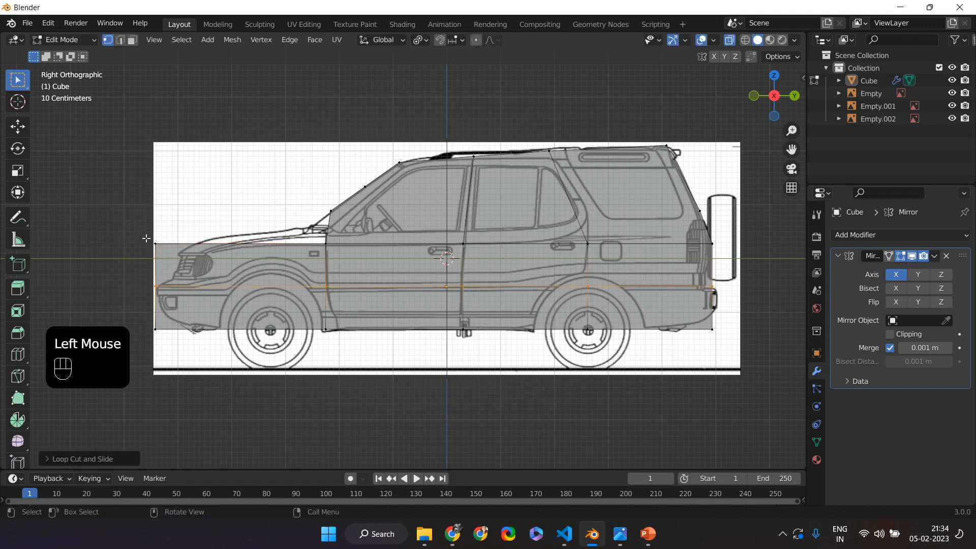
pyautogui.click(169, 254)
pyautogui.press('g')
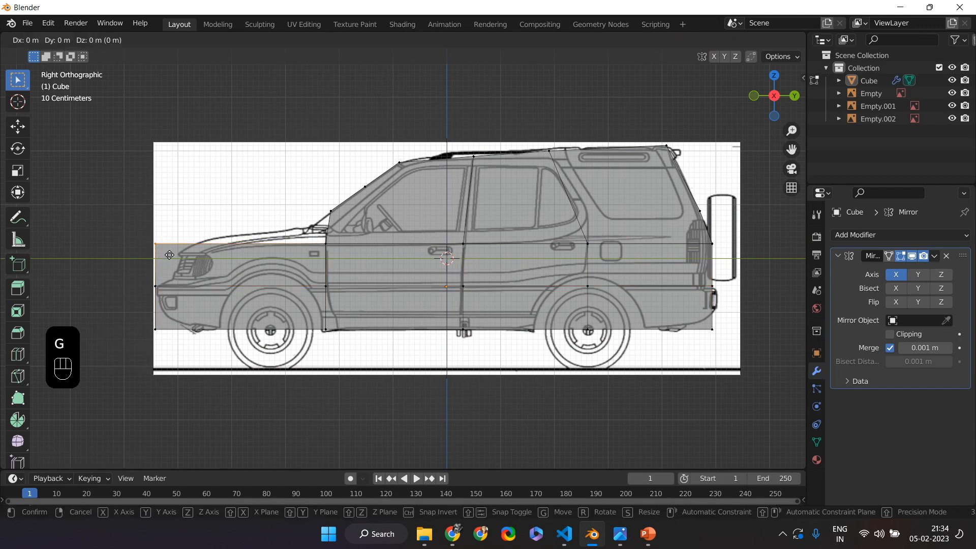
pyautogui.press('y')
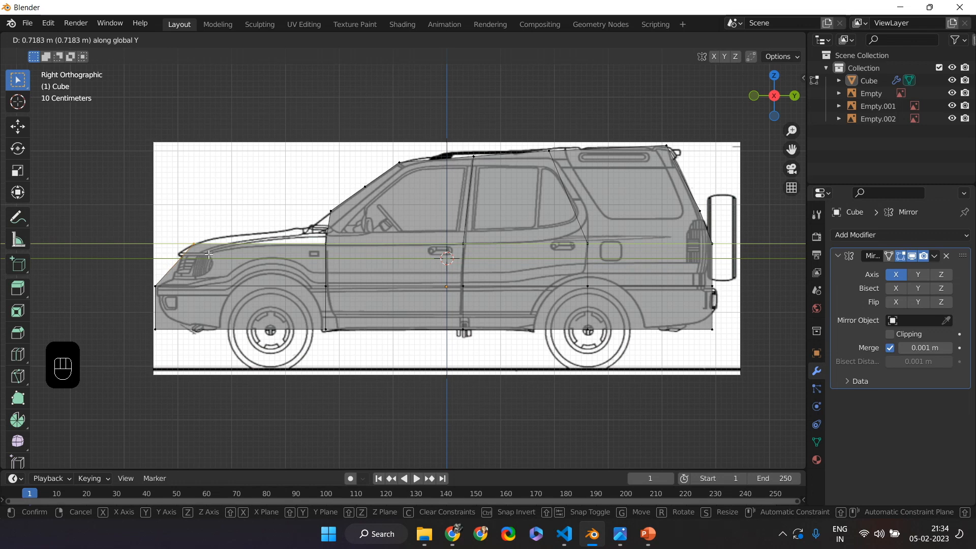
pyautogui.click(207, 253)
# Move the front bottom vertices about 0.6 m rearward along Y to match the bumper's underside.
pyautogui.click(165, 335)
pyautogui.press('g')
pyautogui.press('y')
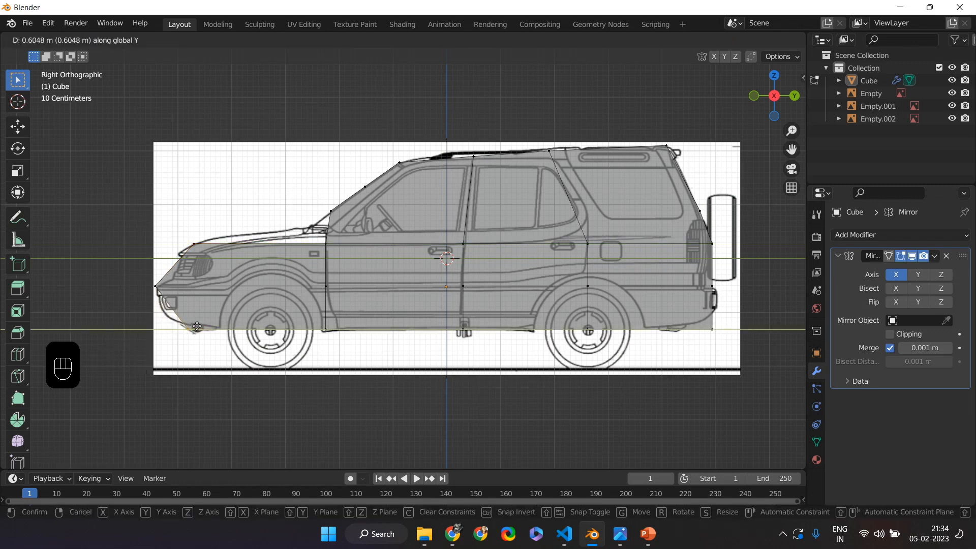
pyautogui.click(197, 326)
# Add horizontal loop cuts above and below the middle loop and move the lower cut's front vertices about 0.24 m forward along Y.
pyautogui.hotkey('ctrl', 'r')
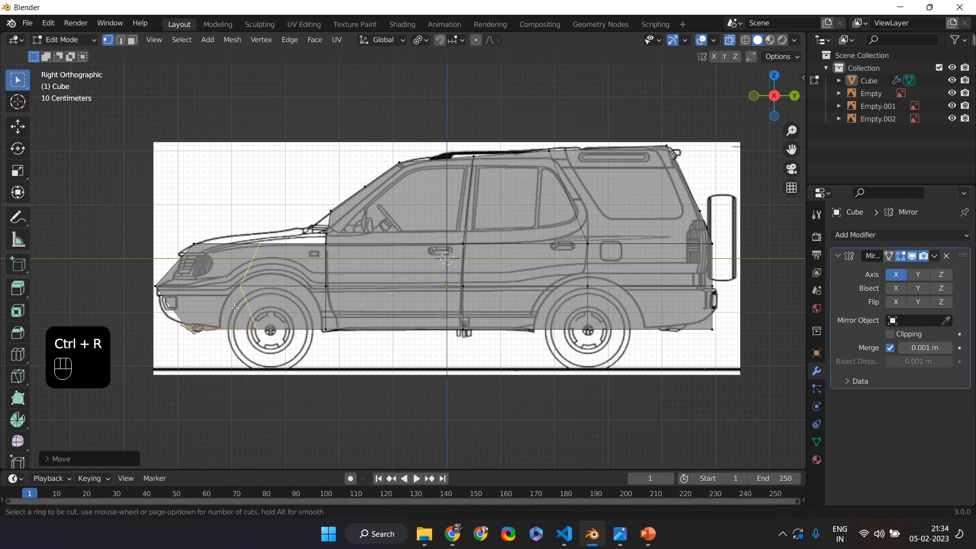
pyautogui.click(166, 311)
pyautogui.hotkey('ctrl', 'r')
pyautogui.click(161, 249)
pyautogui.click(161, 250)
pyautogui.click(187, 328)
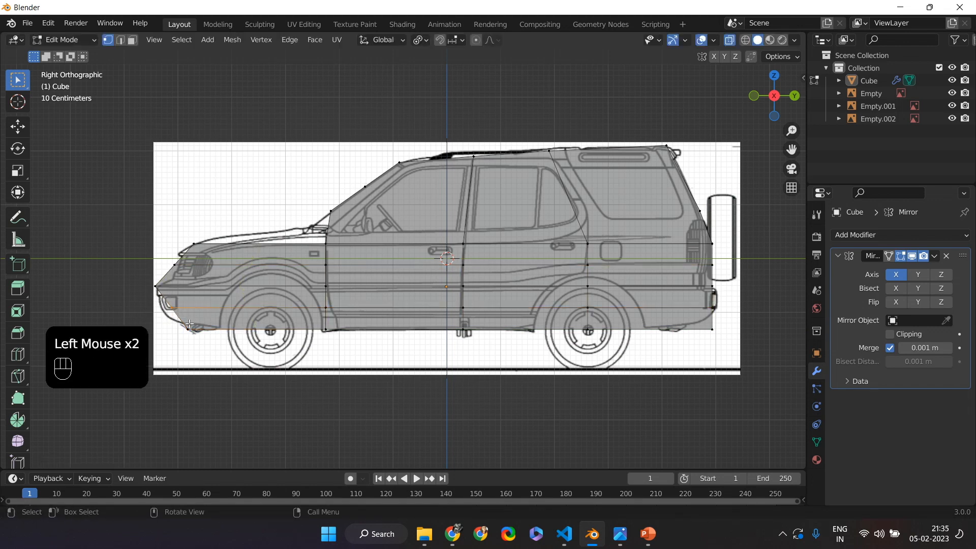
pyautogui.press('g')
pyautogui.press('y')
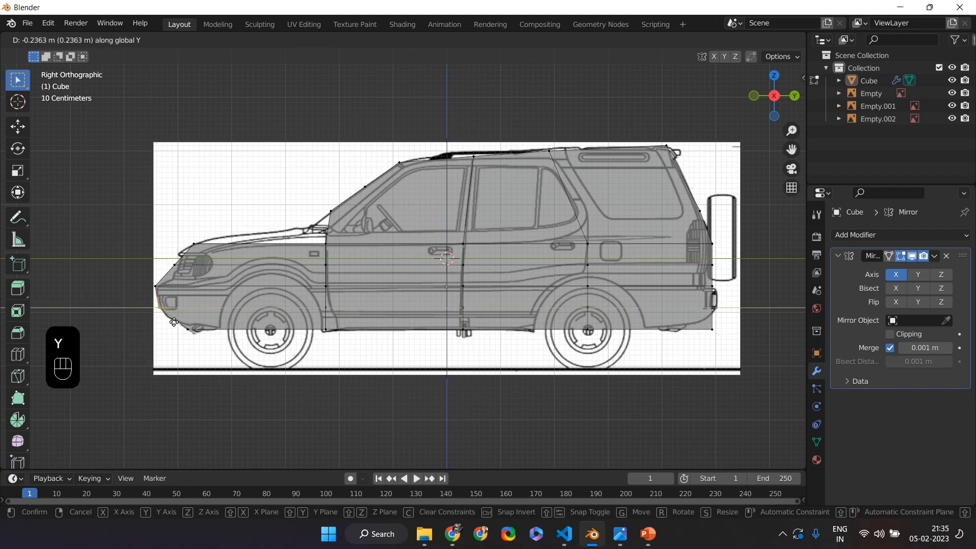
pyautogui.click(174, 323)
pyautogui.click(186, 277)
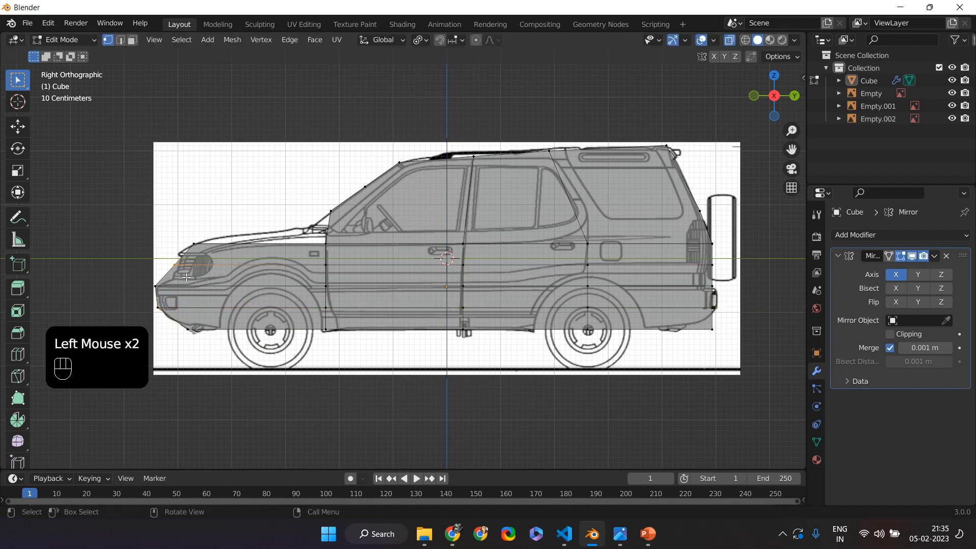
pyautogui.press('g')
pyautogui.press('y')
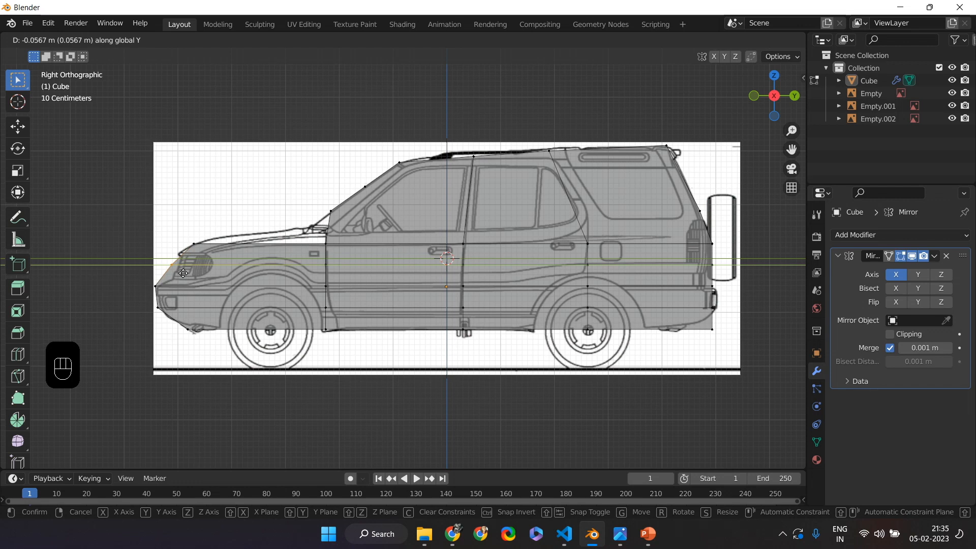
pyautogui.press('Escape')
pyautogui.press('g')
pyautogui.press('z')
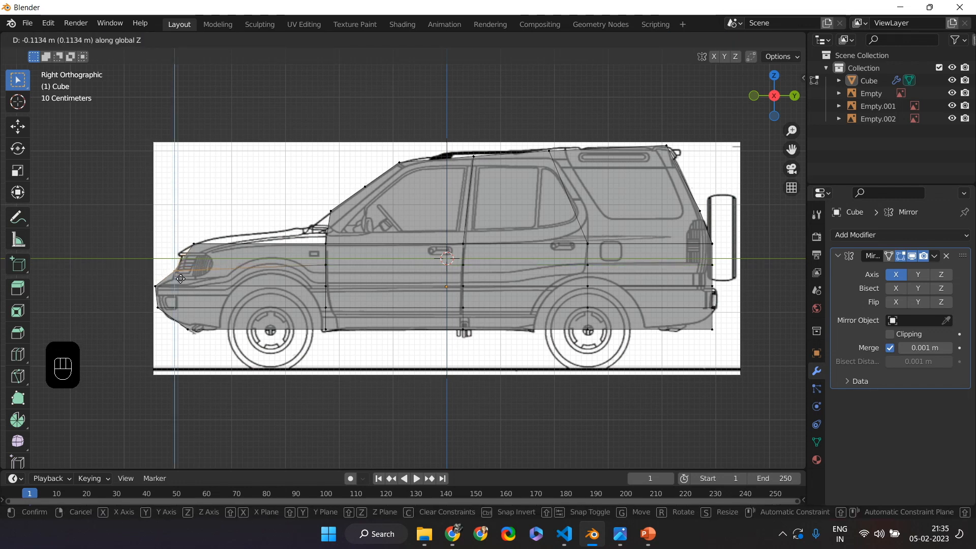
pyautogui.press('Escape')
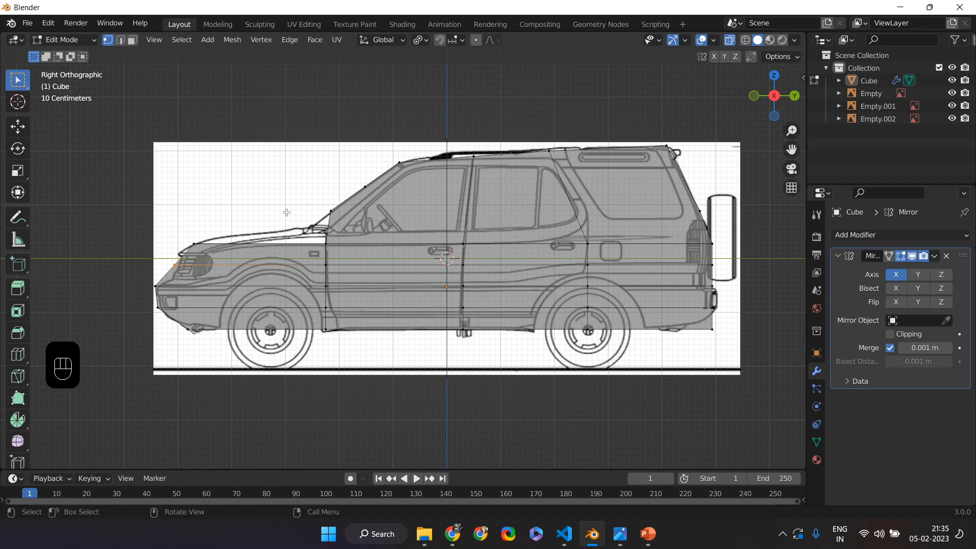
# Dissolve the upper horizontal loop's edges along the side of the car body.
pyautogui.click(120, 40)
pyautogui.click(252, 264)
pyautogui.rightClick(251, 264)
pyautogui.click(237, 370)
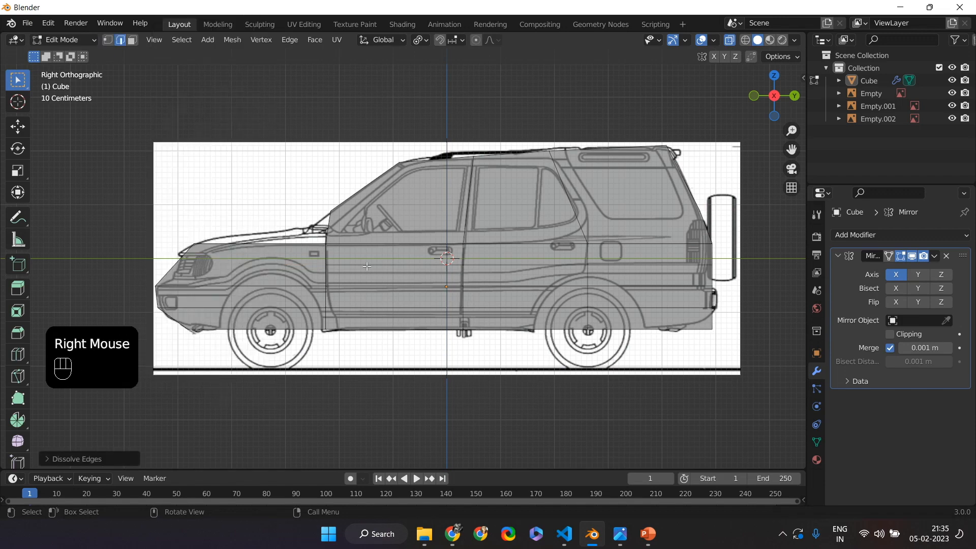
pyautogui.rightClick(345, 362)
pyautogui.rightClick(480, 356)
pyautogui.click(644, 261)
pyautogui.rightClick(620, 374)
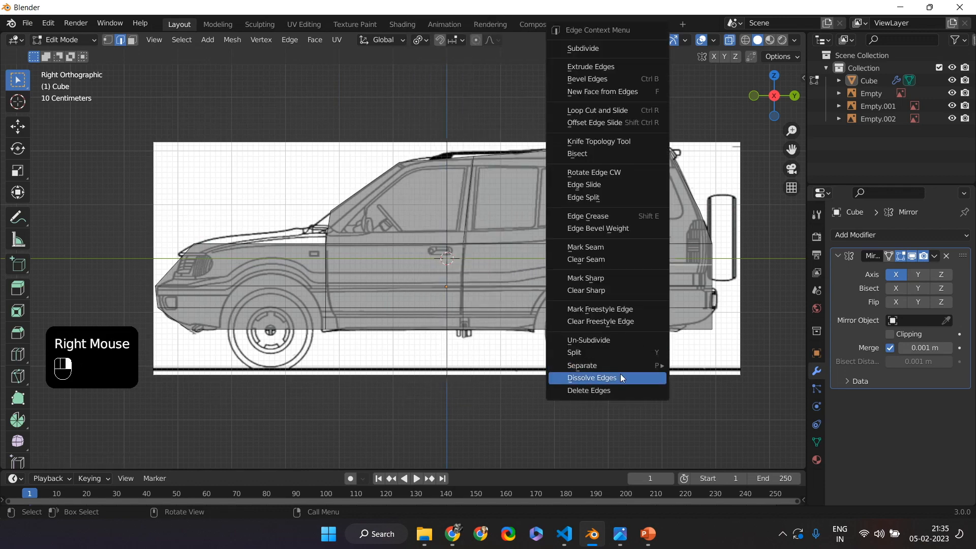
# Dissolve the upper horizontal loop's remaining edges on the rear and front of the body.
pyautogui.moveTo(620, 374); pyautogui.dragTo(633, 333, button='middle')
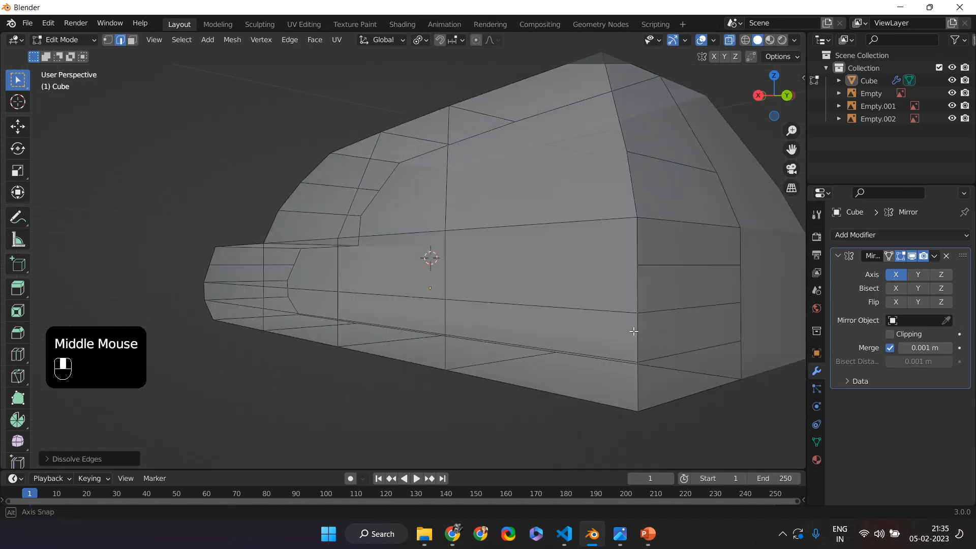
pyautogui.click(651, 267)
pyautogui.rightClick(612, 374)
pyautogui.moveTo(387, 360); pyautogui.dragTo(481, 339, button='middle')
pyautogui.click(289, 280)
pyautogui.rightClick(289, 281)
pyautogui.click(276, 370)
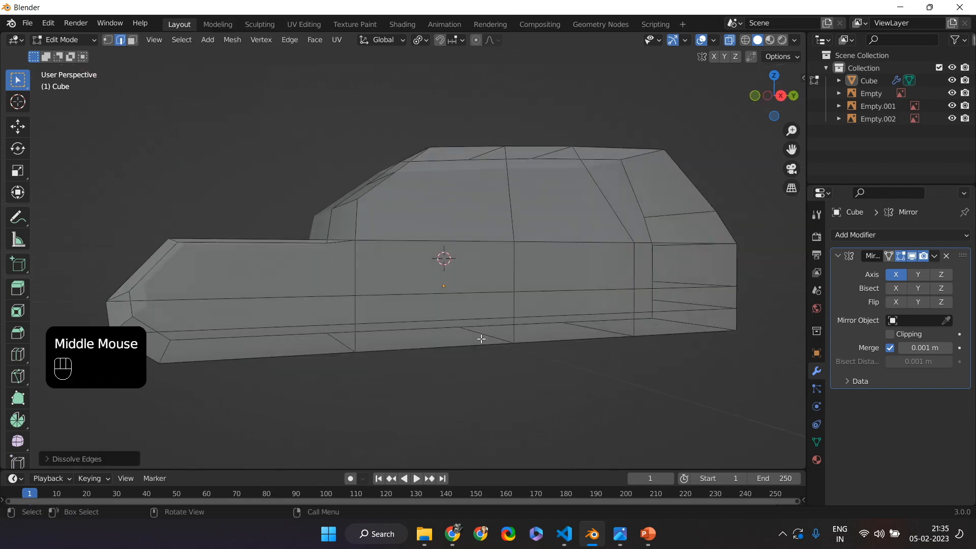
# In the right side view, add two horizontal loop cuts at headlight height and move the lower one's front vertices about 0.12 m rearward along Y.
pyautogui.press('KP_3')
pyautogui.hotkey('ctrl', 'r')
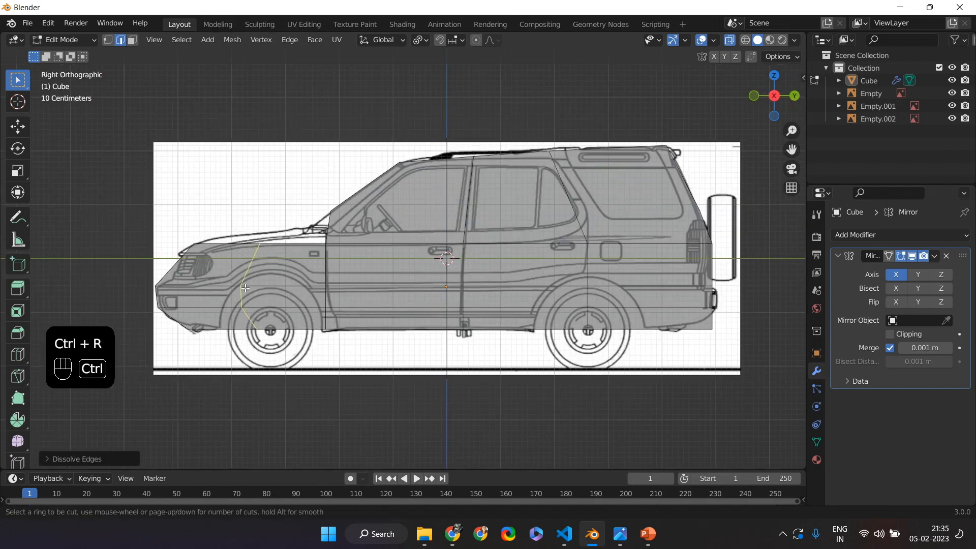
pyautogui.click(171, 270)
pyautogui.click(107, 41)
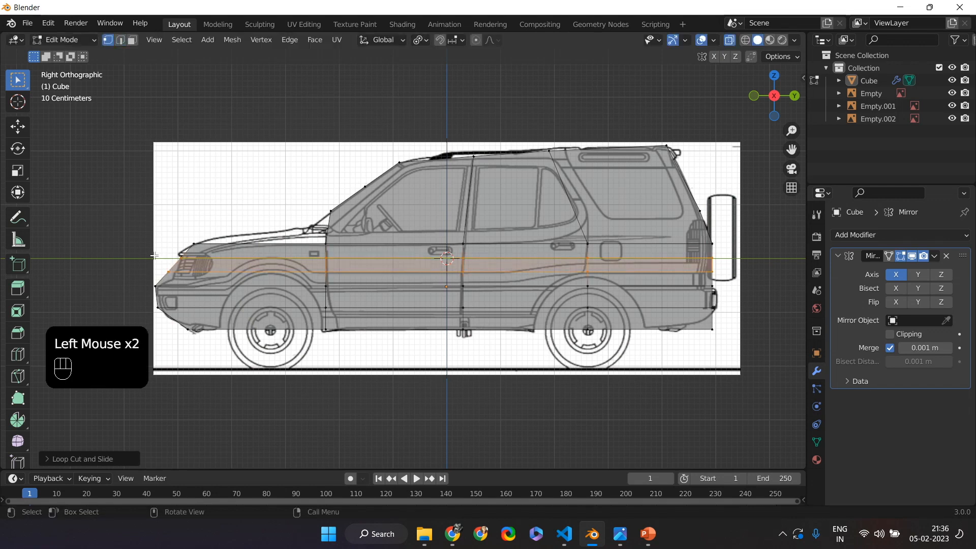
pyautogui.click(177, 278)
pyautogui.press('g')
pyautogui.press('y')
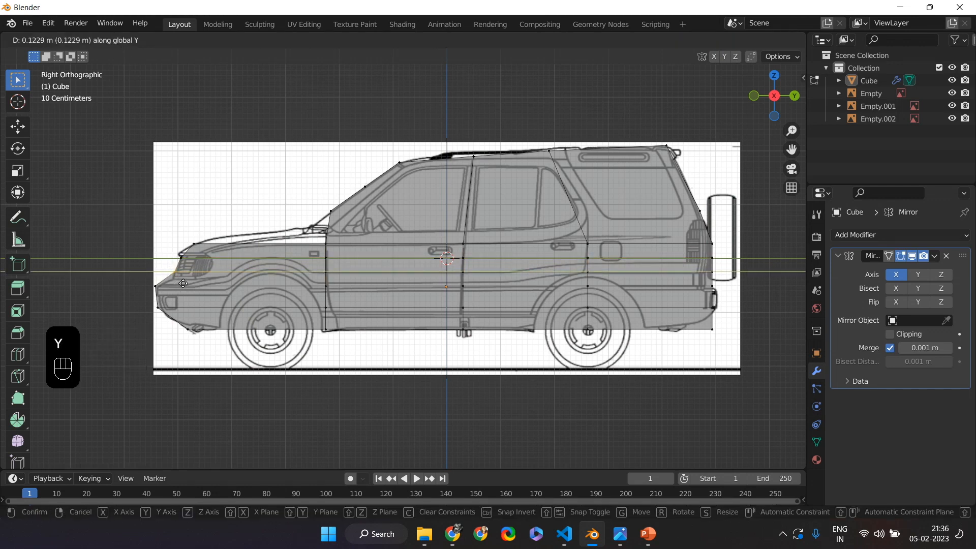
pyautogui.click(183, 283)
# Raise the upper headlight loop's front vertices slightly along Z and move them about 0.04 m forward along Y to the bonnet's tip.
pyautogui.click(182, 258)
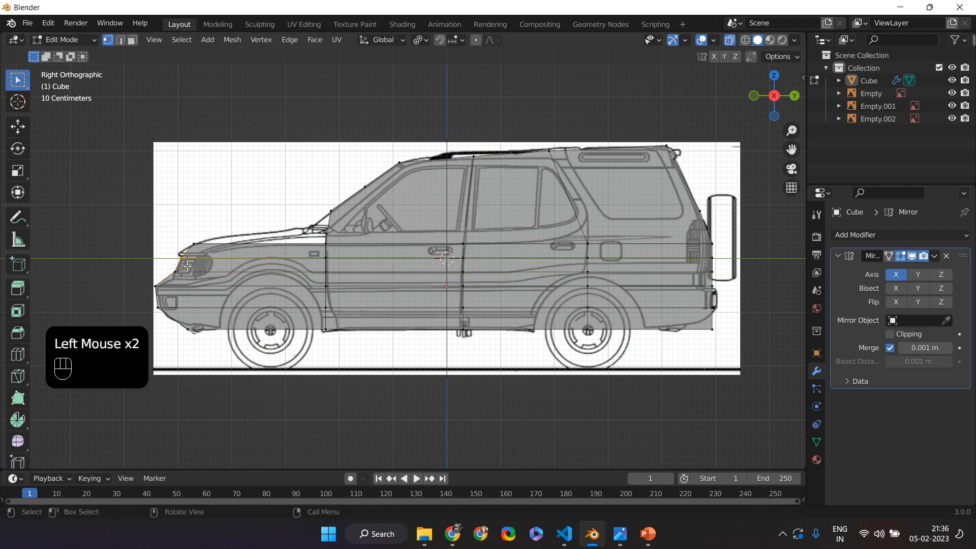
pyautogui.press('g')
pyautogui.press('z')
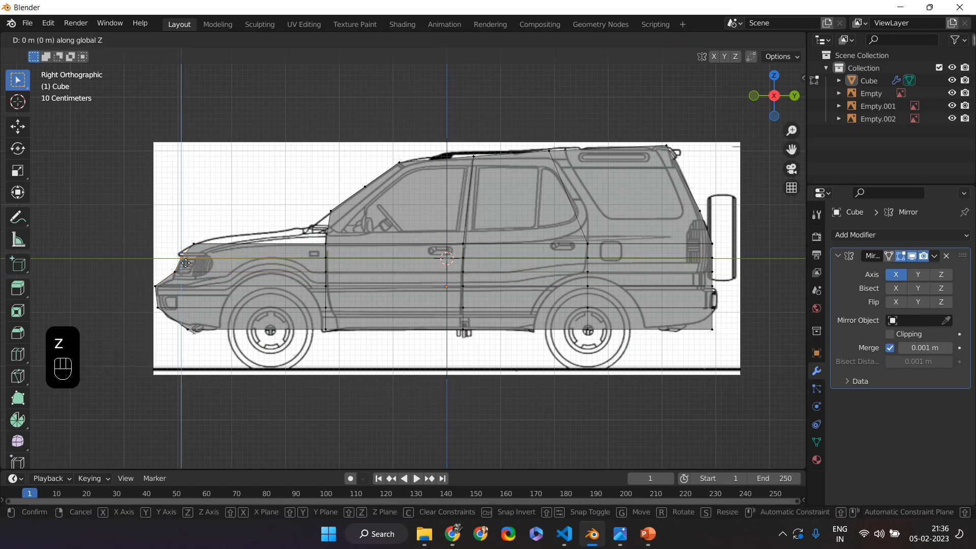
pyautogui.click(182, 261)
pyautogui.press('g')
pyautogui.press('y')
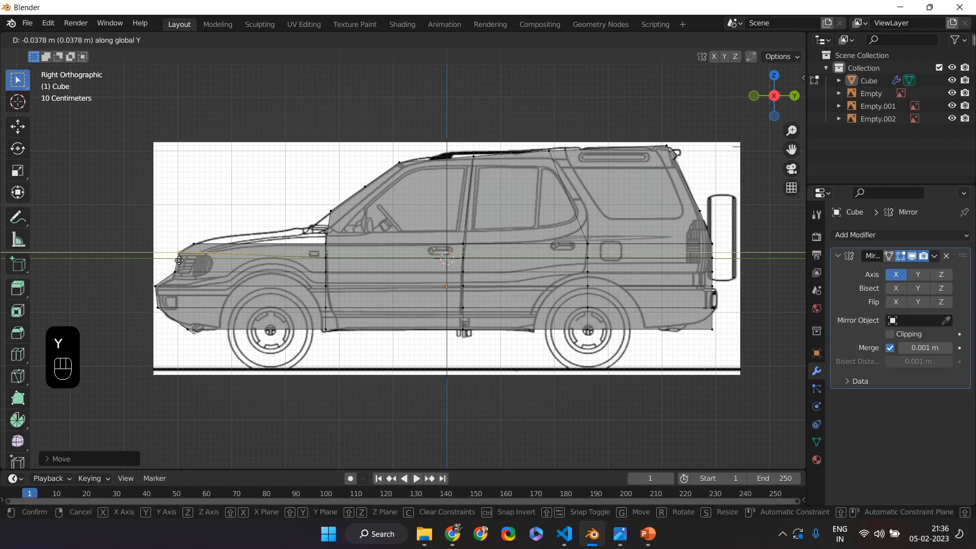
pyautogui.click(179, 261)
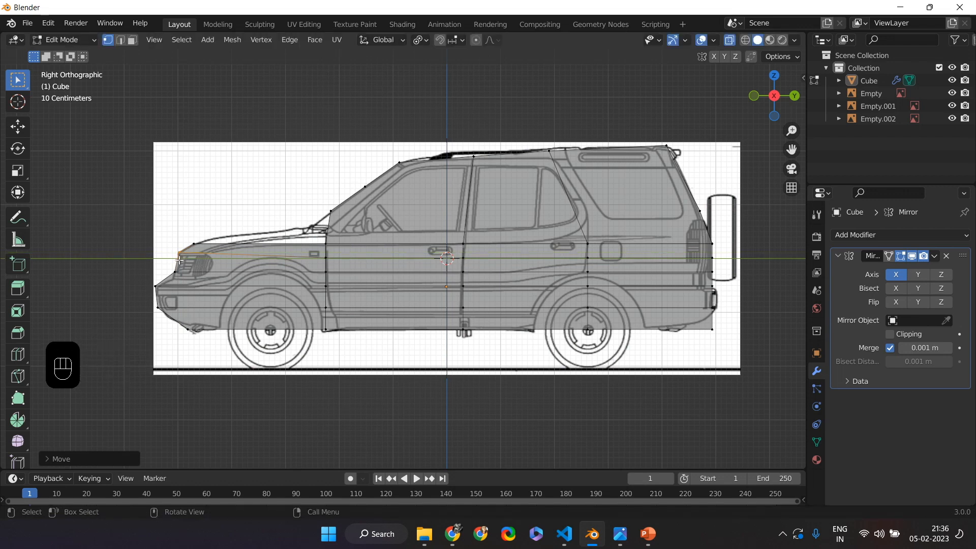
# Add two vertical loop cuts across the bonnet and raise the front cut's top vertices along Z to the blueprint's bonnet line.
pyautogui.hotkey('ctrl', 'r')
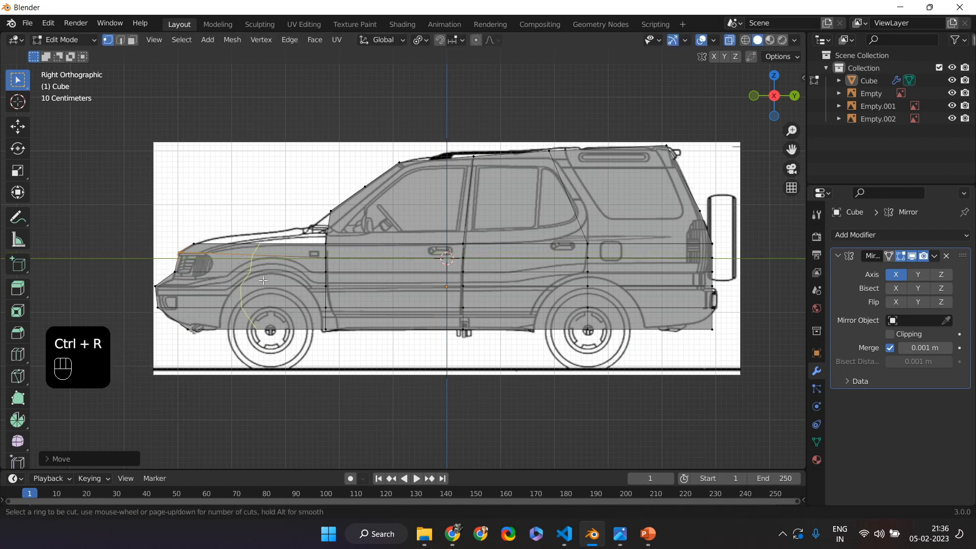
pyautogui.click(262, 279)
pyautogui.click(258, 265)
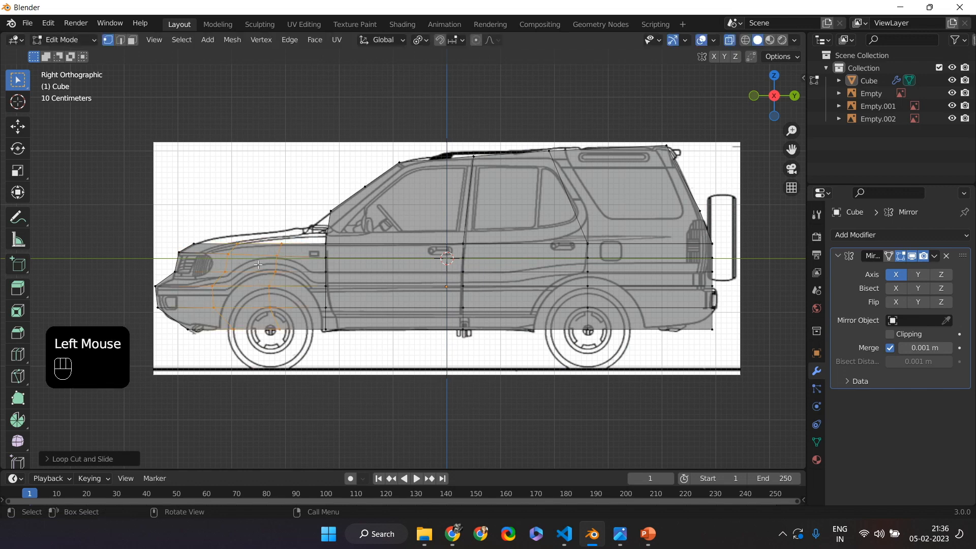
pyautogui.moveTo(228, 235); pyautogui.dragTo(247, 249)
pyautogui.press('g')
pyautogui.press('z')
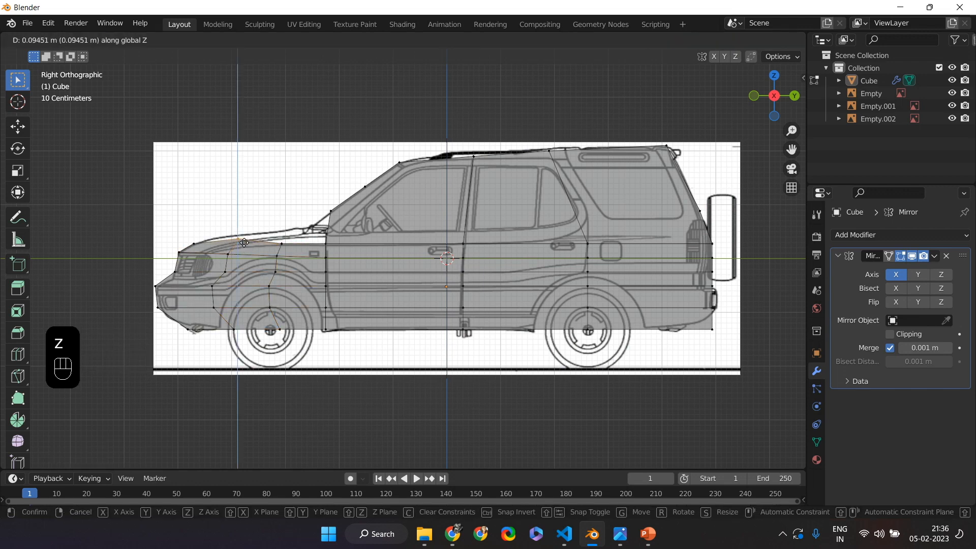
pyautogui.click(245, 243)
# Raise the rear bonnet cut's top vertices along Z to the blueprint's bonnet line.
pyautogui.click(267, 243)
pyautogui.press('g')
pyautogui.press('z')
pyautogui.click(288, 237)
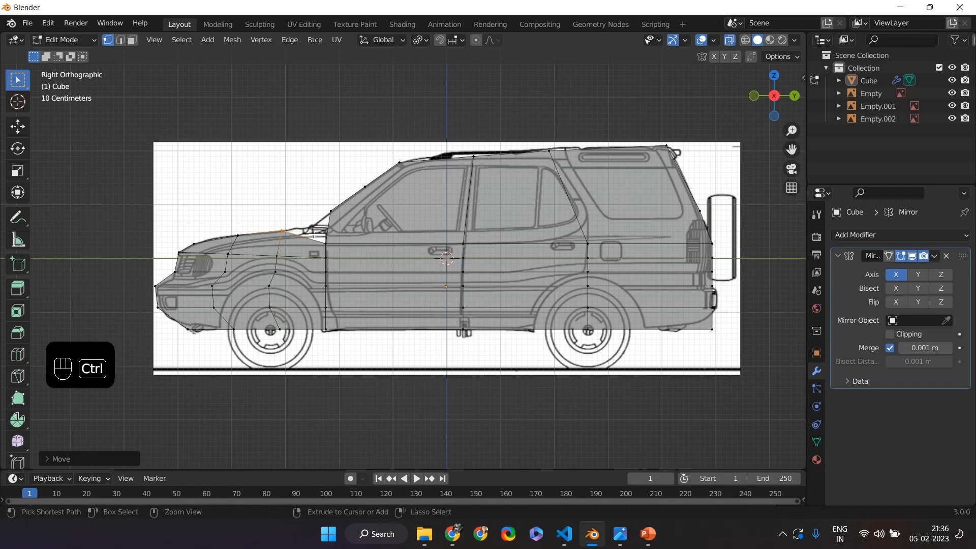
# Add a vertical loop cut just ahead of the windscreen base and raise its top vertices along Z to the bonnet line.
pyautogui.hotkey('ctrl', 'r')
pyautogui.click(302, 233)
pyautogui.click(307, 242)
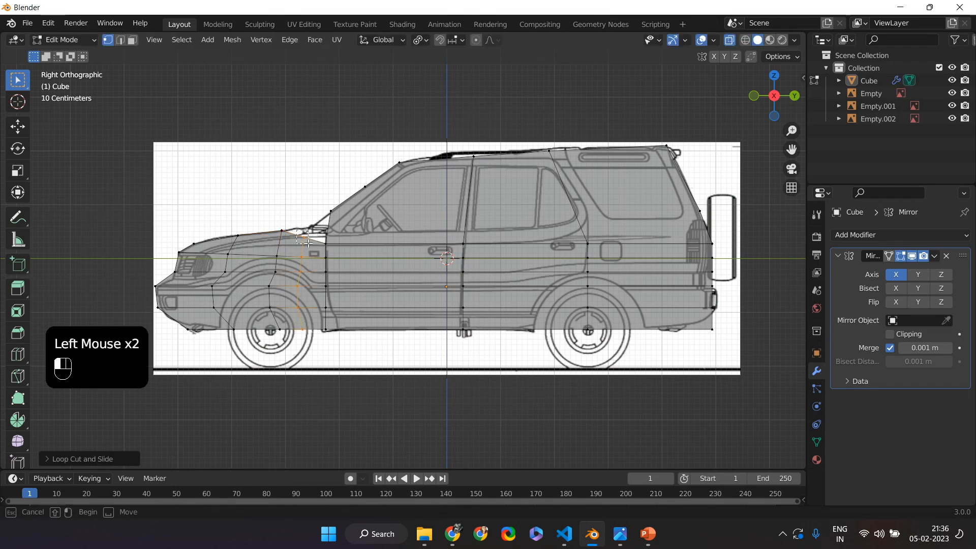
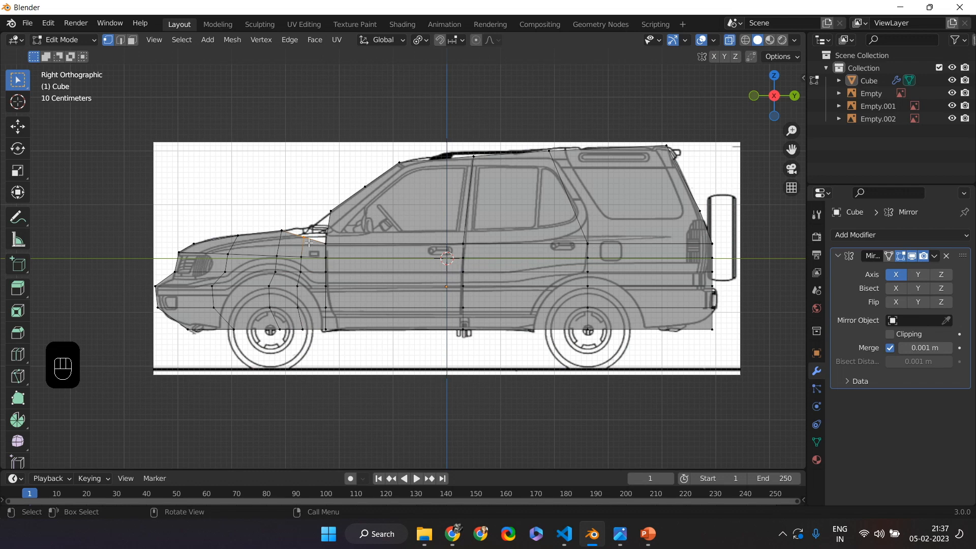
pyautogui.press('g')
pyautogui.press('z')
pyautogui.click(314, 231)
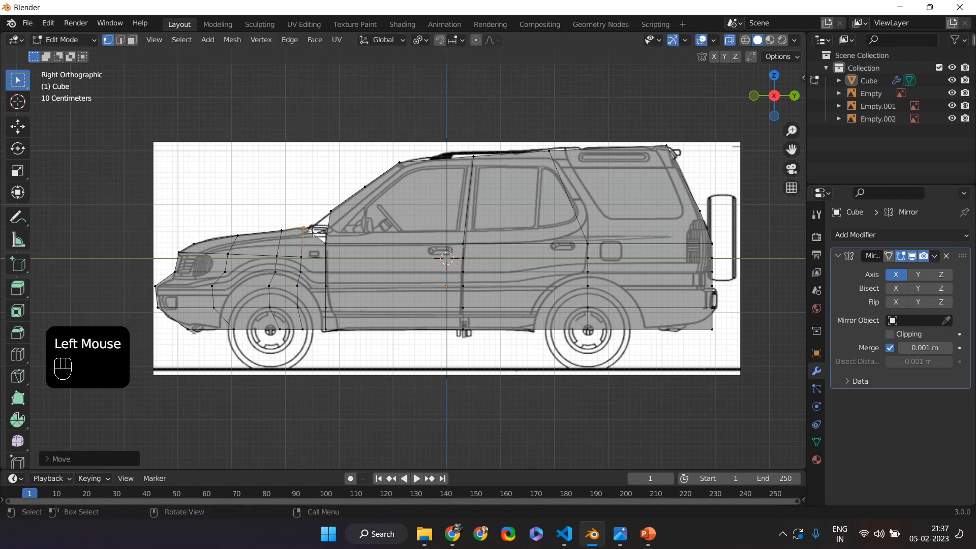
pyautogui.click(311, 226)
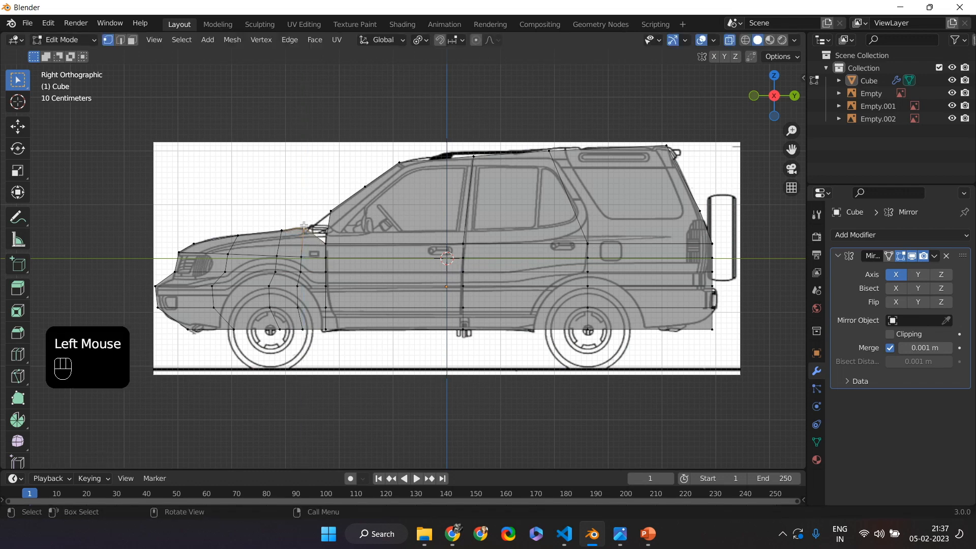
pyautogui.click(338, 215)
# Delete the two faces between the bonnet's rear edge and the windscreen base.
pyautogui.moveTo(325, 192); pyautogui.dragTo(361, 233, button='middle')
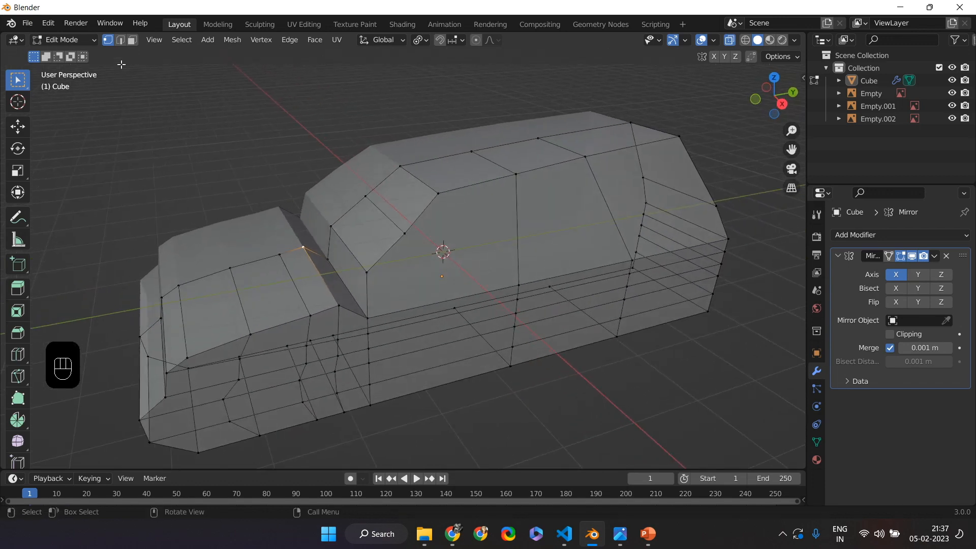
pyautogui.click(132, 40)
pyautogui.click(344, 270)
pyautogui.rightClick(353, 270)
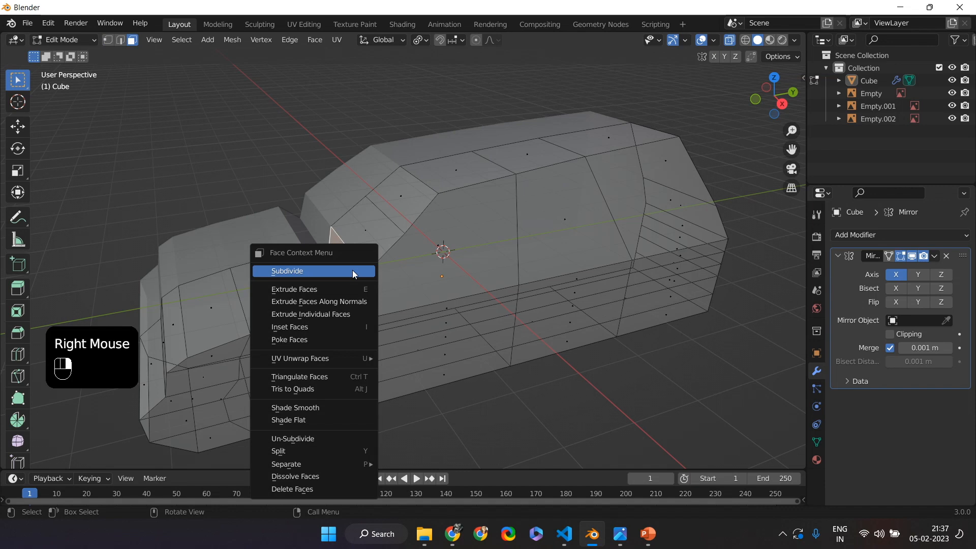
pyautogui.click(352, 269)
pyautogui.press('x')
pyautogui.click(316, 324)
pyautogui.click(334, 284)
pyautogui.press('x')
pyautogui.click(333, 310)
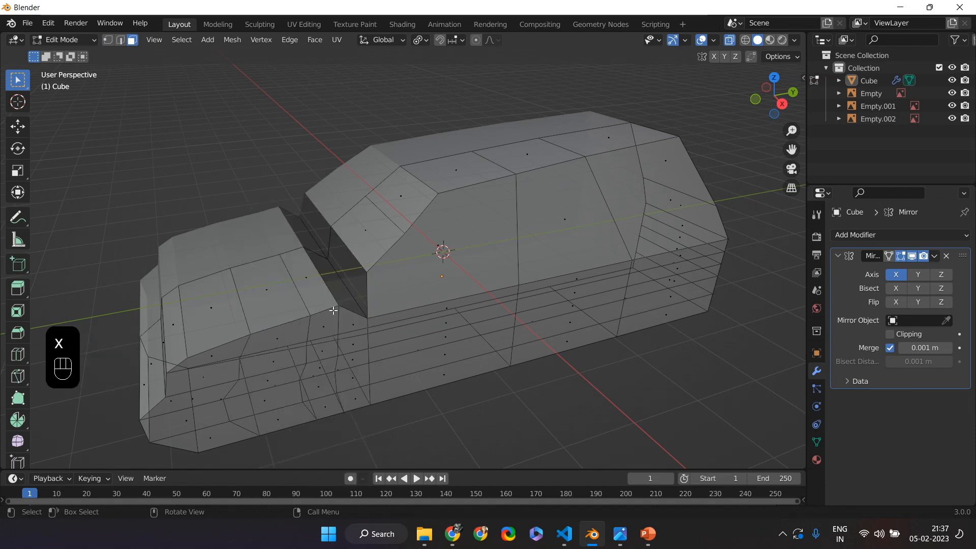
# Fill a triangular face between the bonnet's rear corner, the body side's front vertex and the windscreen's lower corner.
pyautogui.click(108, 40)
pyautogui.click(338, 306)
pyautogui.keyDown('shift'); pyautogui.click(367, 318); pyautogui.keyUp('shift')
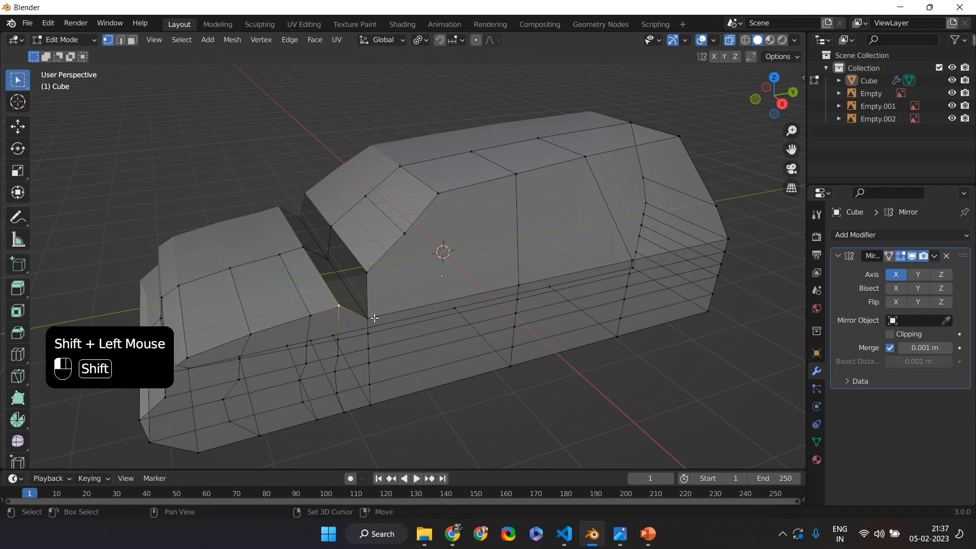
pyautogui.keyDown('shift'); pyautogui.click(374, 272); pyautogui.keyUp('shift')
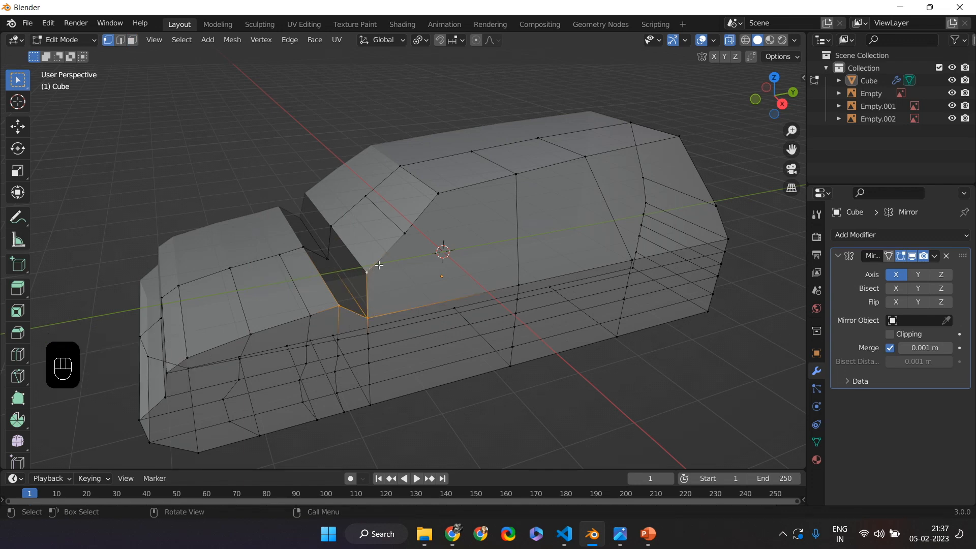
pyautogui.press('f')
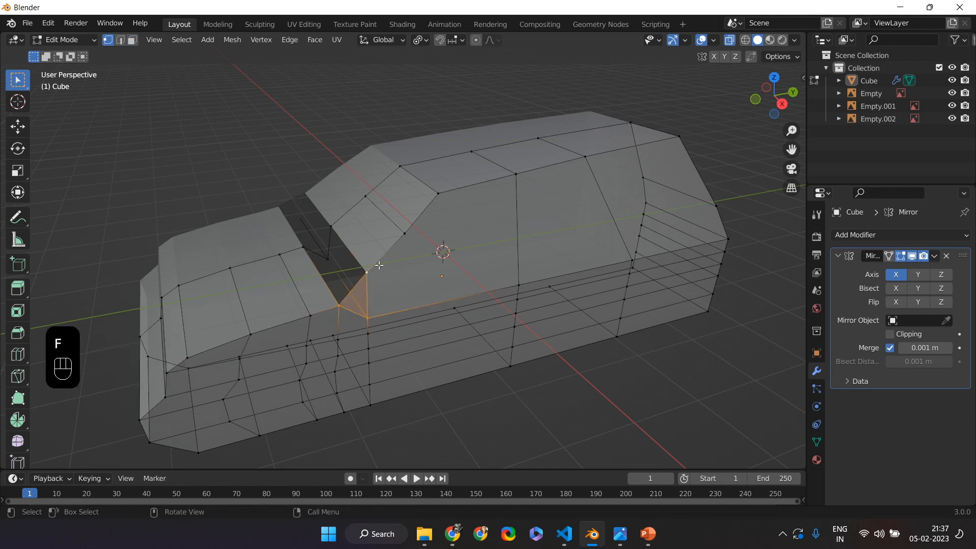
# Fill a four-sided face between the bonnet's outer rear edge and the windscreen base.
pyautogui.click(303, 249)
pyautogui.keyDown('shift'); pyautogui.click(339, 304); pyautogui.keyUp('shift')
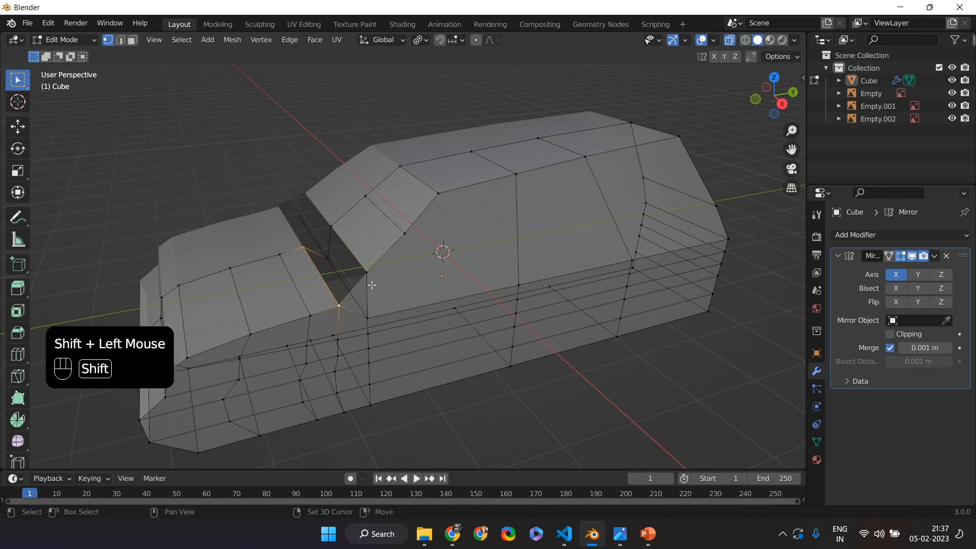
pyautogui.keyDown('shift'); pyautogui.click(367, 275); pyautogui.keyUp('shift')
pyautogui.keyDown('shift'); pyautogui.click(336, 229); pyautogui.keyUp('shift')
pyautogui.press('f')
pyautogui.moveTo(435, 313); pyautogui.dragTo(411, 280, button='middle')
# Switch to the right view, hide the side blueprint Empty.002 and turn off X-ray display.
pyautogui.press('KP_3')
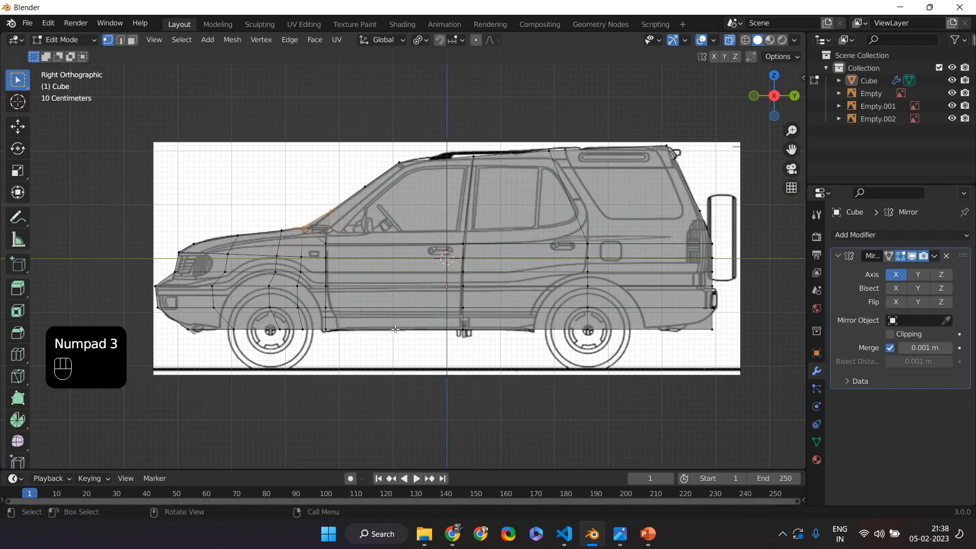
pyautogui.click(953, 119)
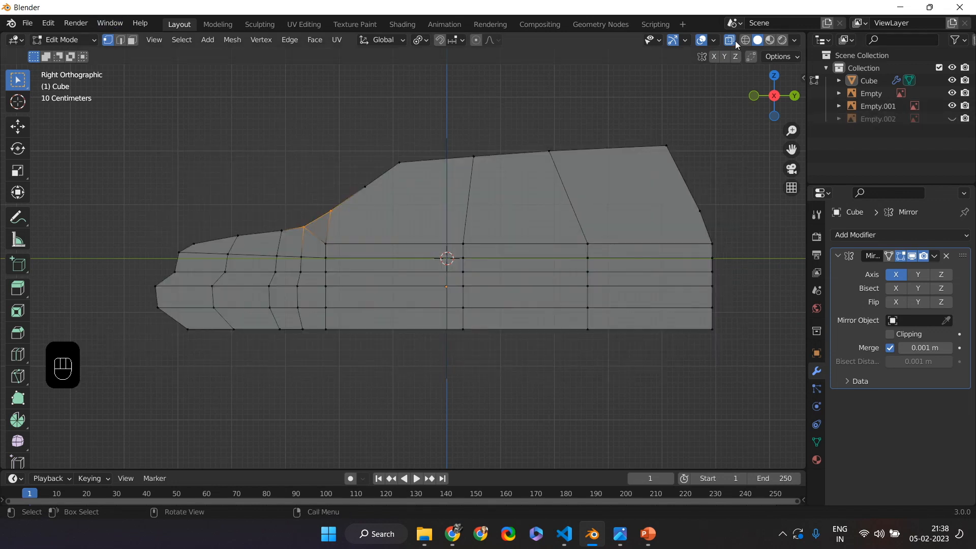
pyautogui.click(334, 288)
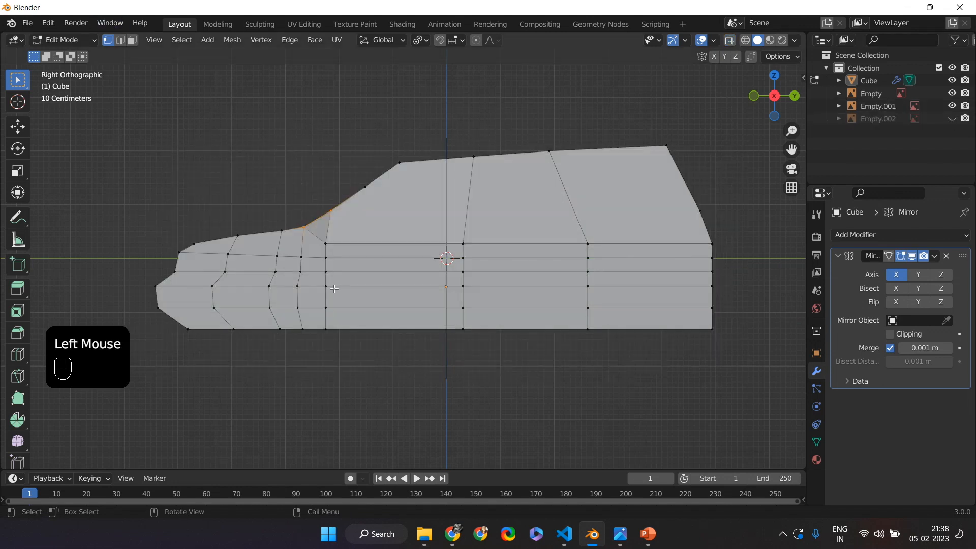
# Dissolve the four horizontal edges crossing the lower front door panel.
pyautogui.click(121, 39)
pyautogui.rightClick(370, 259)
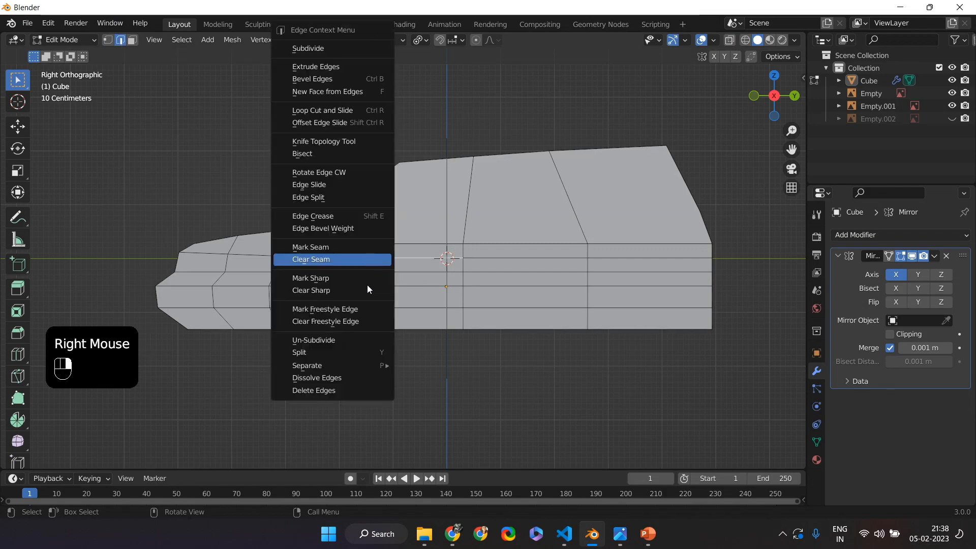
pyautogui.click(344, 377)
pyautogui.click(374, 273)
pyautogui.moveTo(375, 273); pyautogui.dragTo(366, 377, button='right')
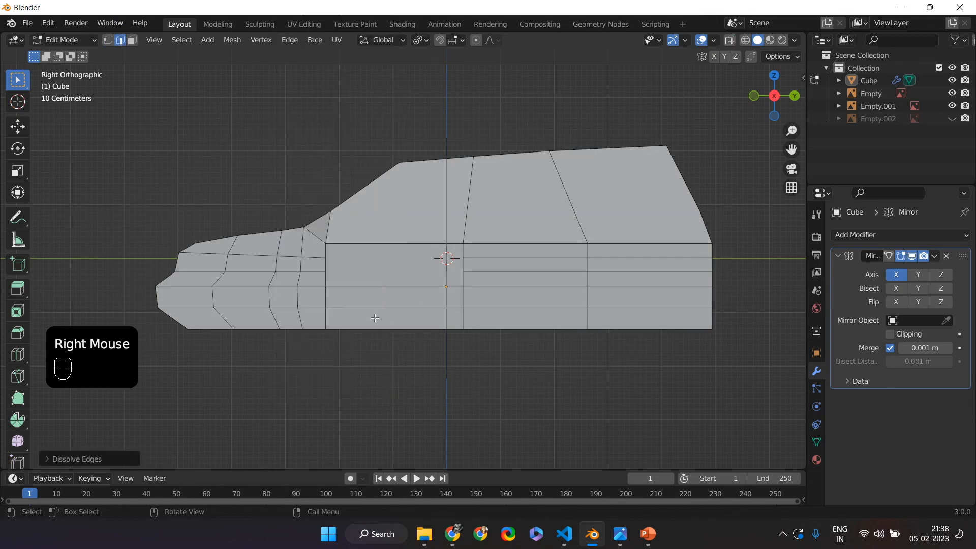
pyautogui.rightClick(383, 286)
pyautogui.rightClick(396, 308)
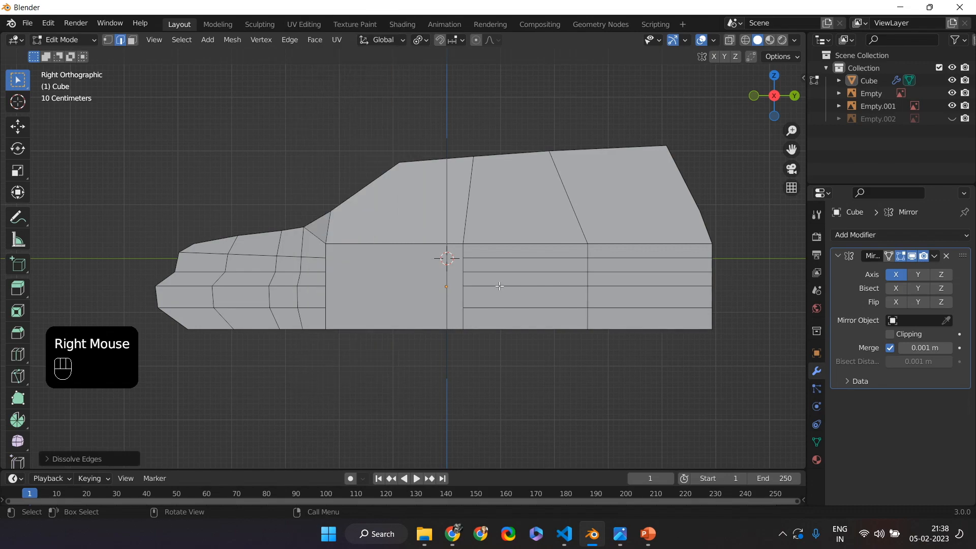
# Dissolve the four horizontal edges crossing the lower rear door panel.
pyautogui.click(513, 260)
pyautogui.rightClick(512, 260)
pyautogui.rightClick(504, 321)
pyautogui.rightClick(523, 344)
pyautogui.click(508, 377)
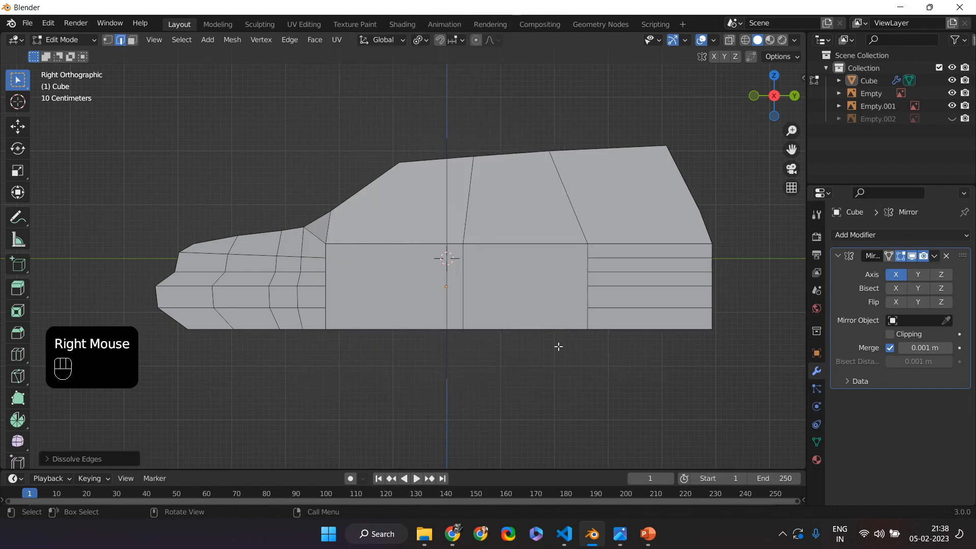
# Dissolve the four horizontal edges crossing the lower rear quarter panel behind the rear door.
pyautogui.rightClick(584, 380)
pyautogui.click(584, 378)
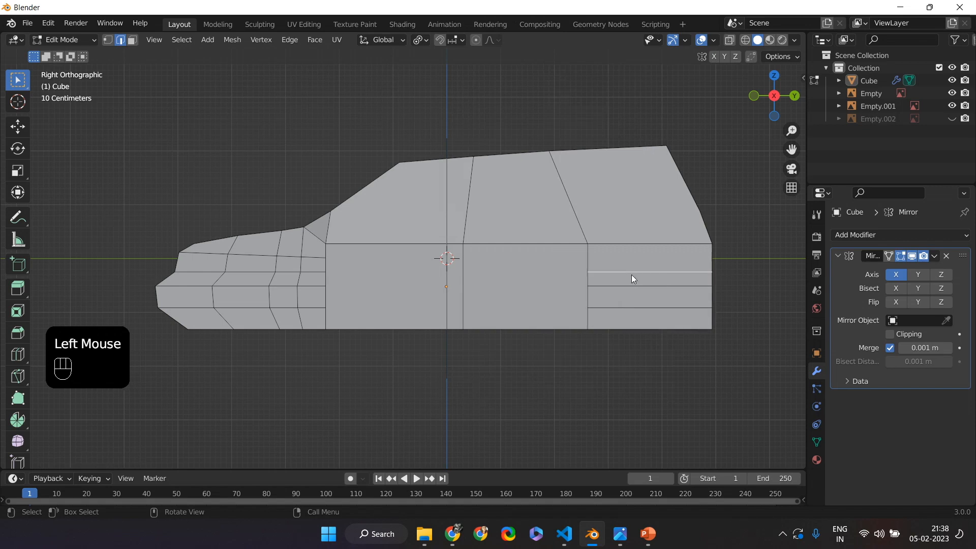
pyautogui.rightClick(632, 274)
pyautogui.rightClick(593, 346)
pyautogui.rightClick(626, 307)
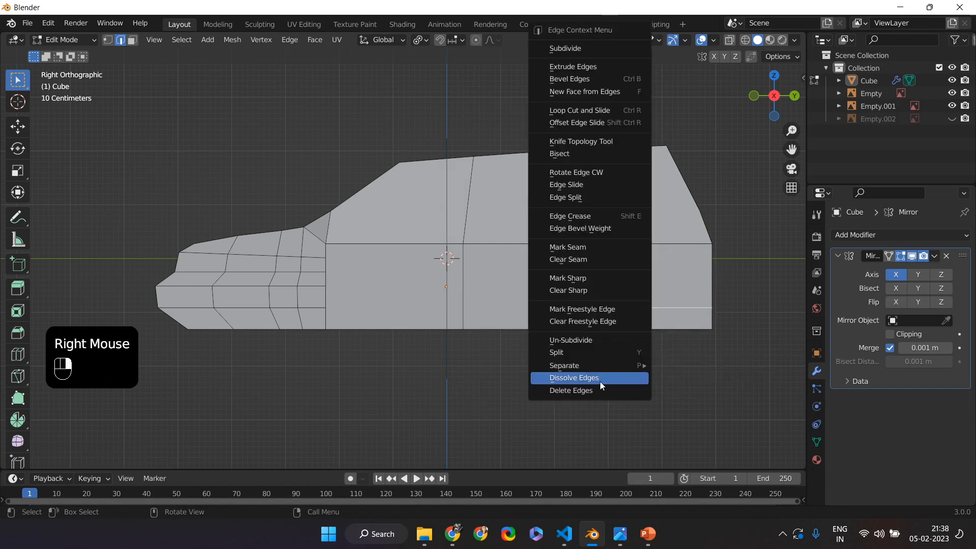
pyautogui.click(600, 378)
# Show the side blueprint Empty.002 and turn on X-ray display in the right view, framing the door and window area.
pyautogui.click(952, 121)
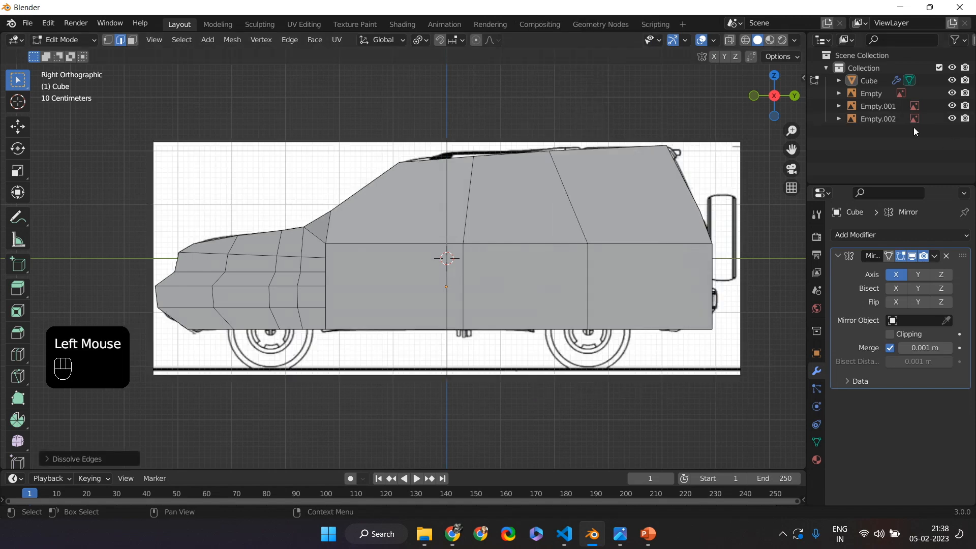
pyautogui.click(733, 42)
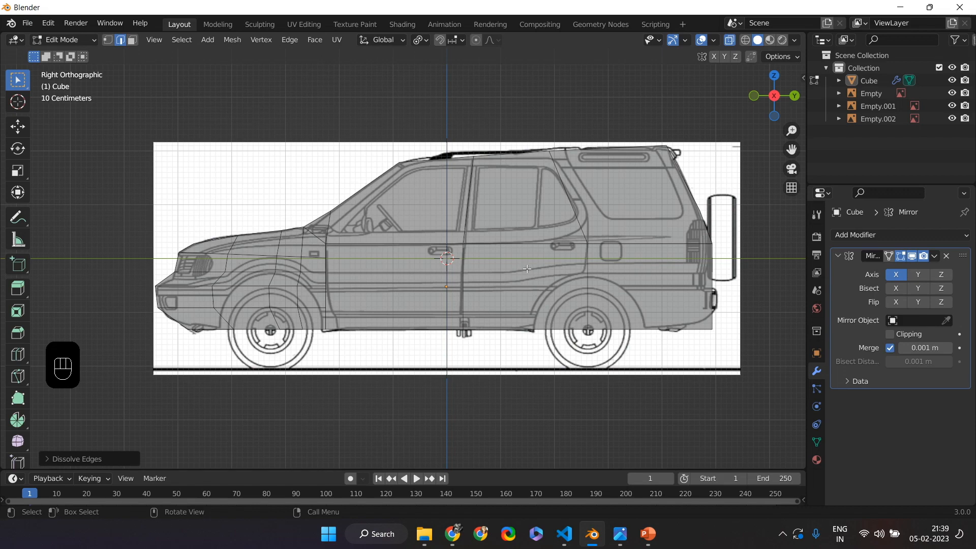
pyautogui.moveTo(615, 239); pyautogui.dragTo(531, 237, button='middle')
pyautogui.press('KP_1')
pyautogui.press('KP_3')
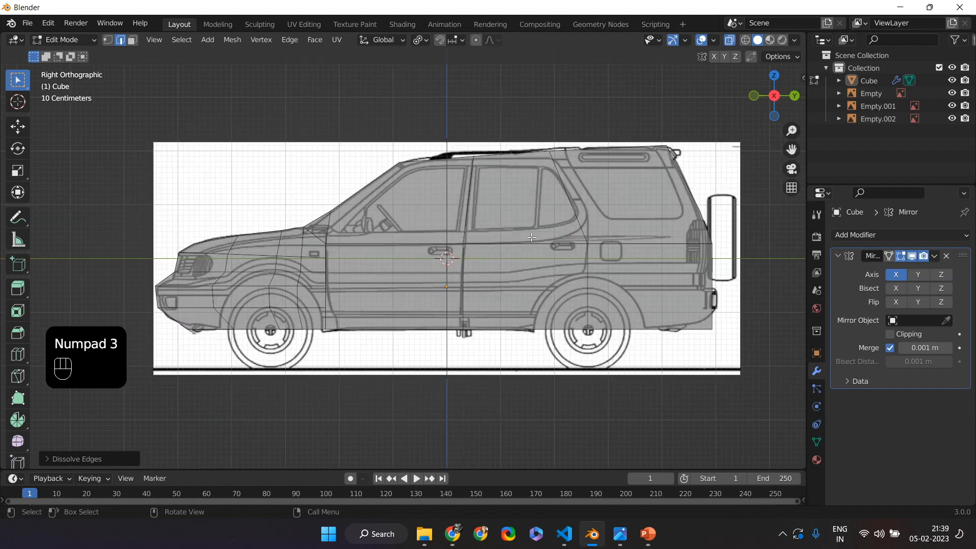
pyautogui.scroll(2, 488, 243)
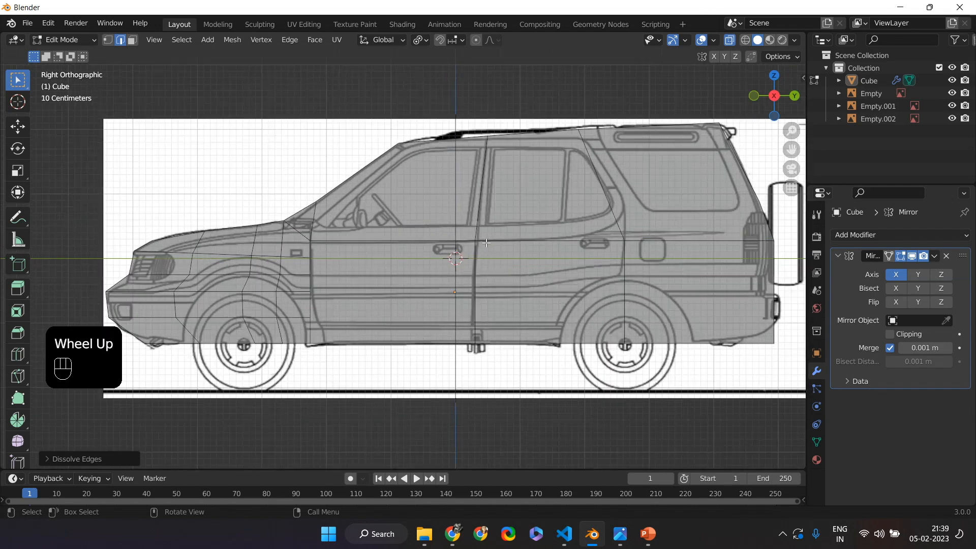
pyautogui.scroll(-1, 488, 243)
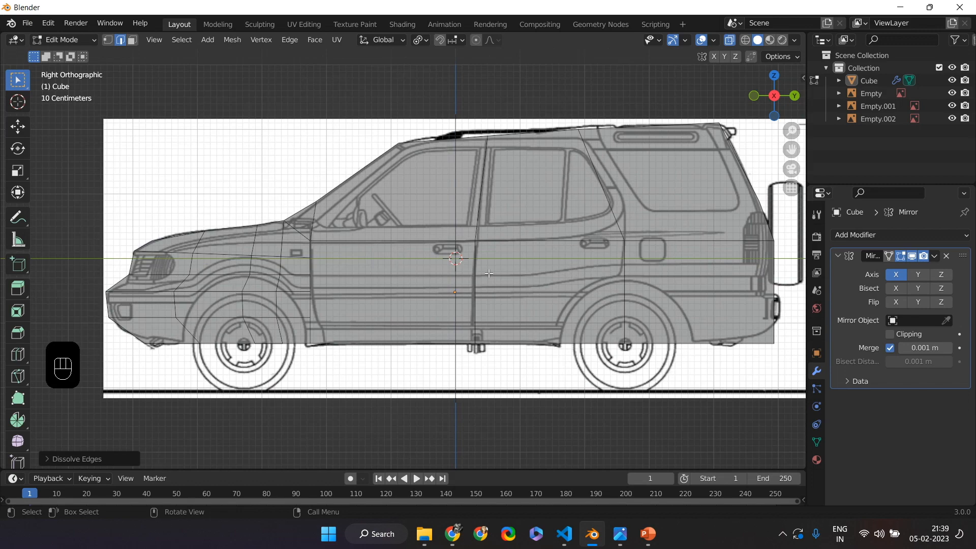
pyautogui.scroll(1, 512, 235)
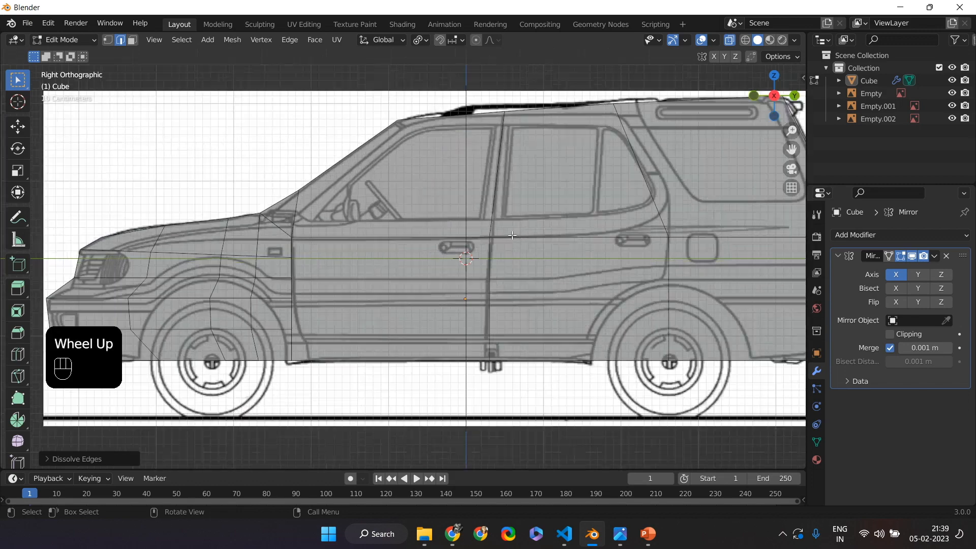
pyautogui.click(412, 194)
pyautogui.click(132, 40)
pyautogui.click(408, 179)
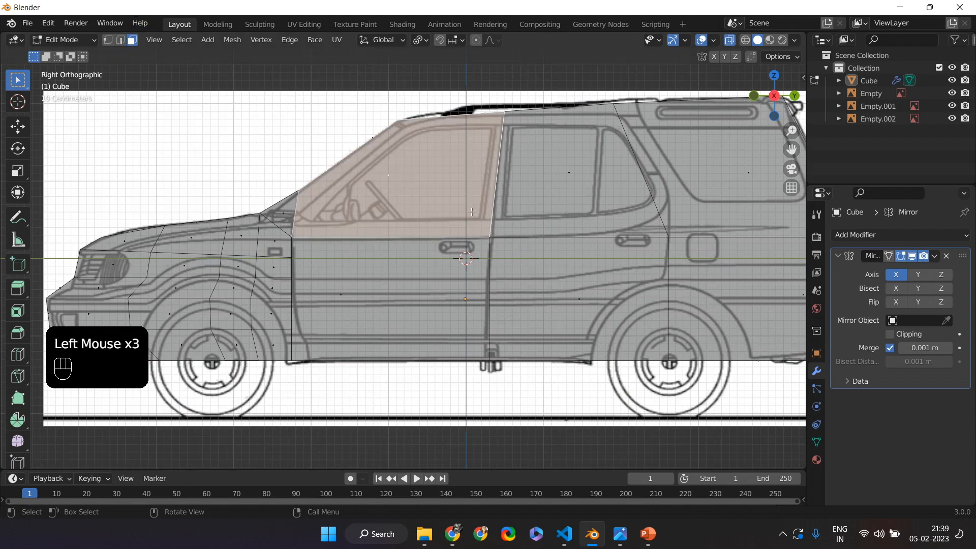
pyautogui.press('g')
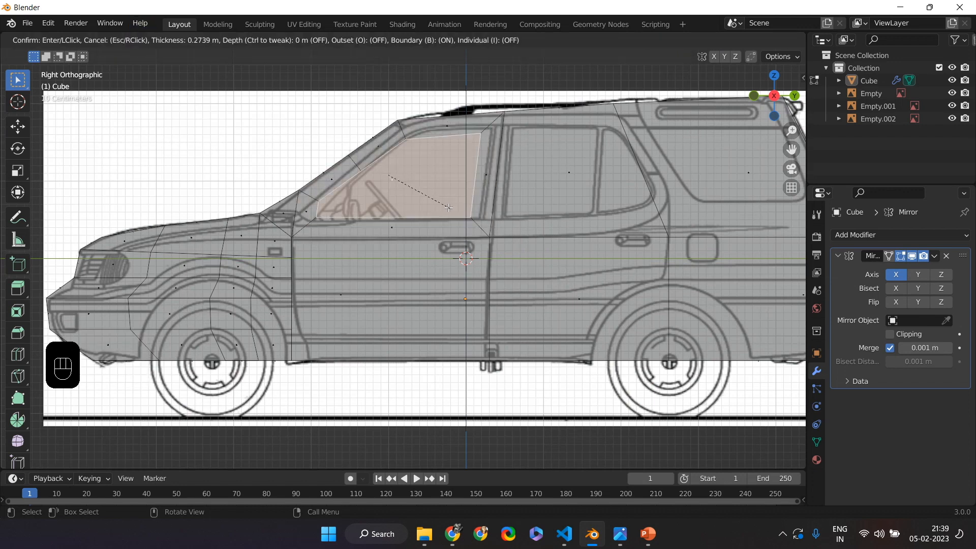
pyautogui.press('Escape')
pyautogui.click(153, 133)
# Apply the car body's scale in Object Mode and return to Edit Mode.
pyautogui.press('Tab')
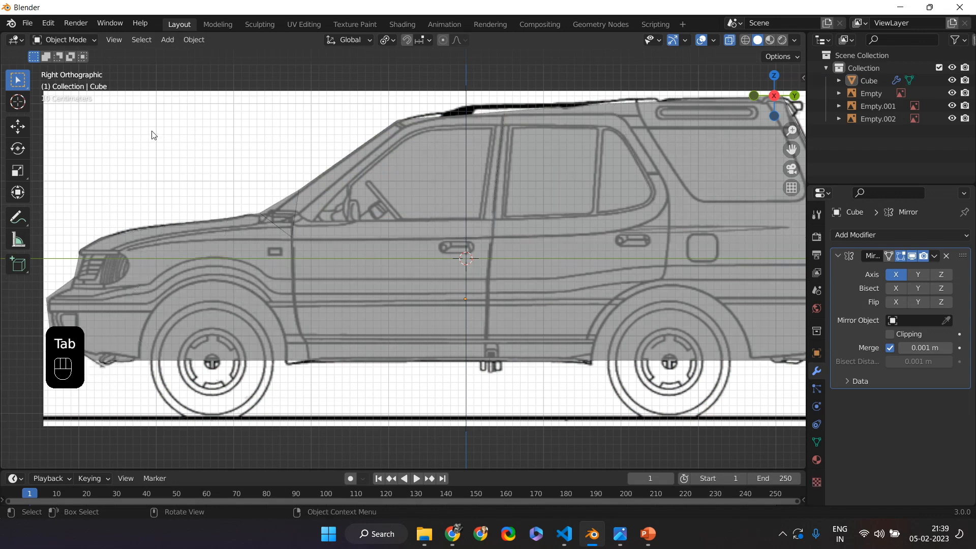
pyautogui.hotkey('ctrl', 'a')
pyautogui.click(87, 135)
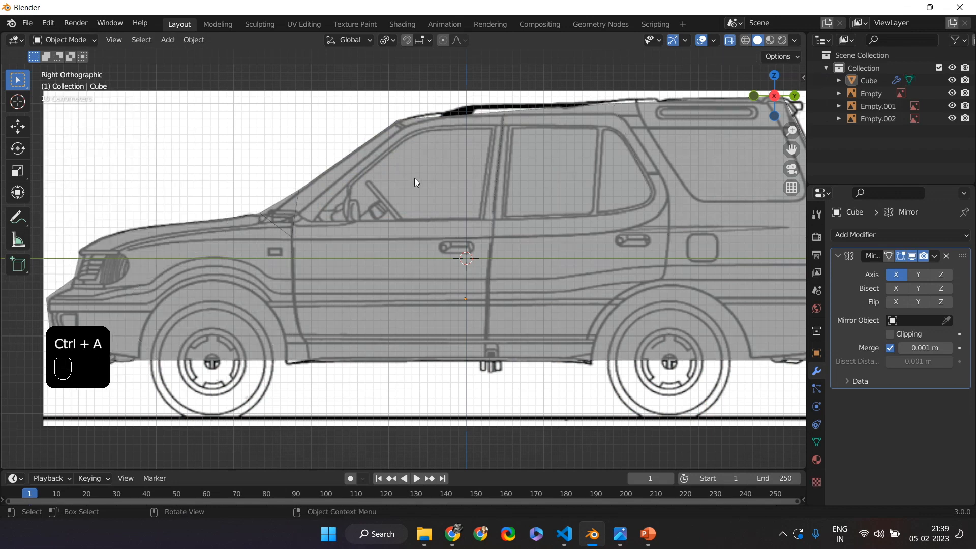
pyautogui.press('Tab')
pyautogui.click(415, 174)
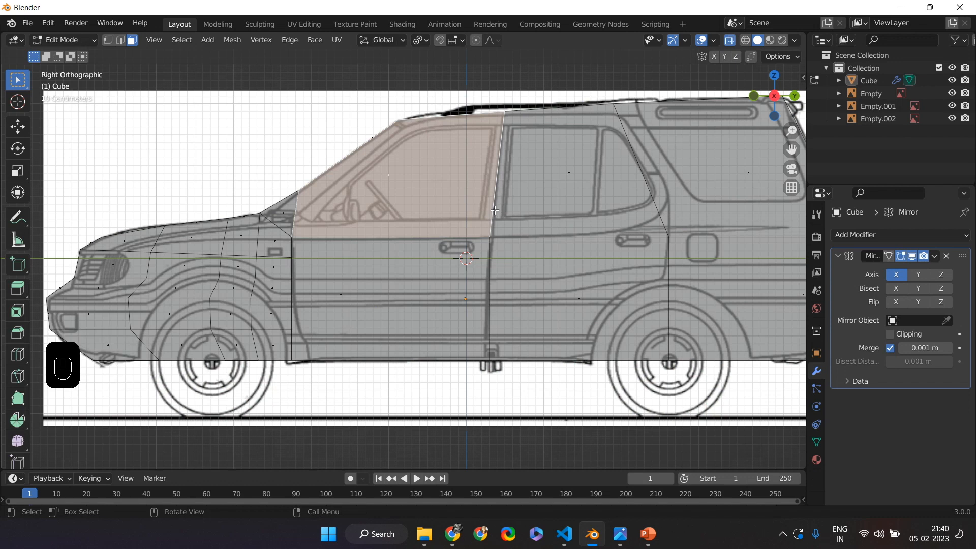
pyautogui.press('Escape')
pyautogui.click(448, 237)
pyautogui.hotkey('ctrl', 'r')
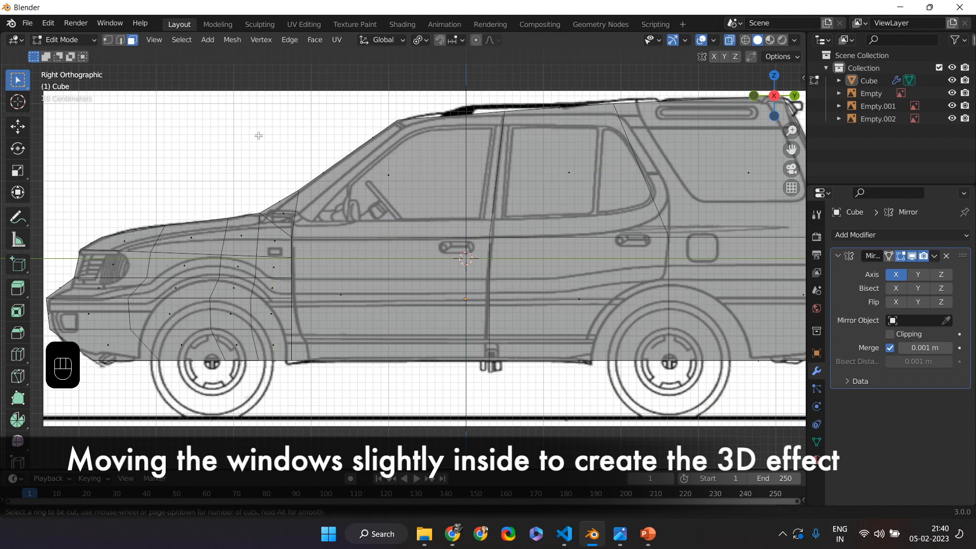
# Inset the front side window face by about 0.17 m to follow the blueprint's window frame.
pyautogui.click(410, 183)
pyautogui.click(383, 173)
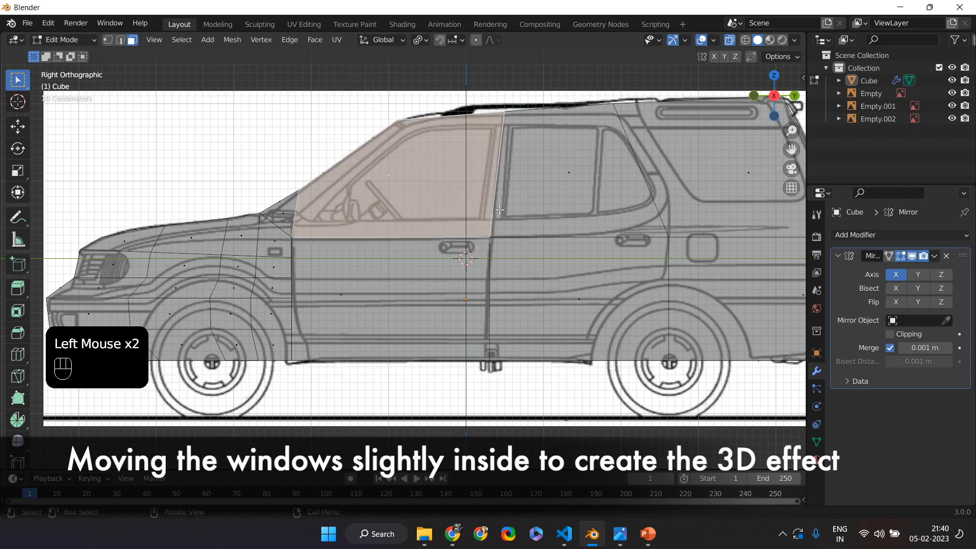
pyautogui.press('i')
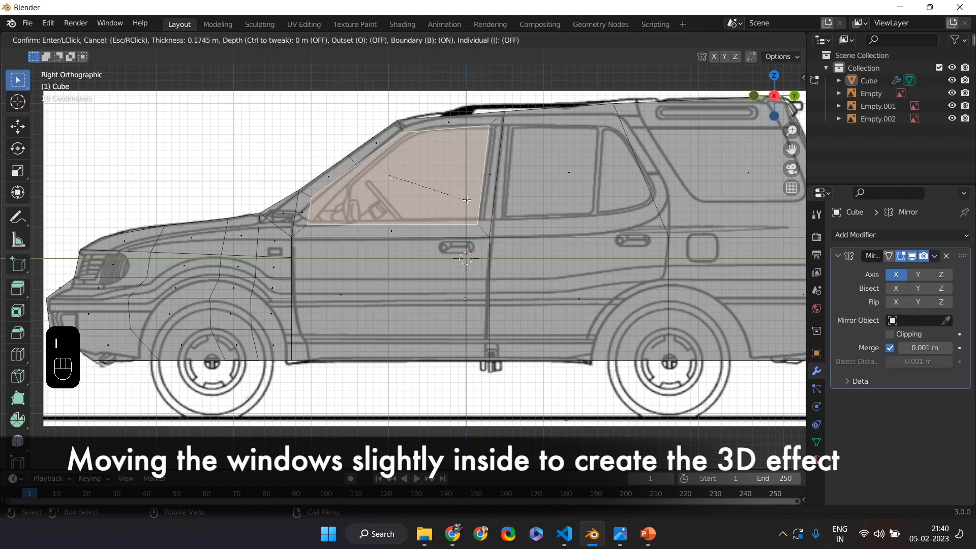
pyautogui.click(467, 200)
# Inset the rear door's window face by about 0.2 m to form its window frame.
pyautogui.click(568, 184)
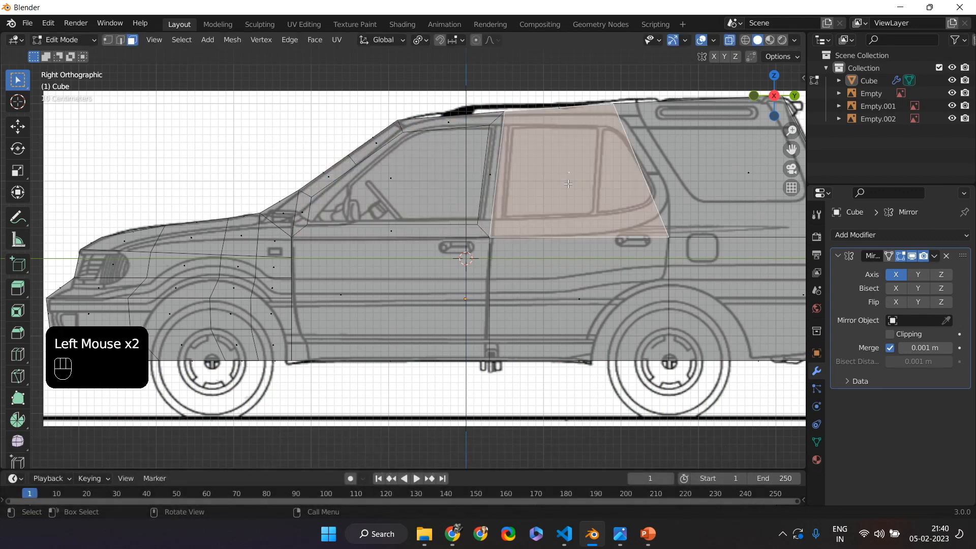
pyautogui.press('i')
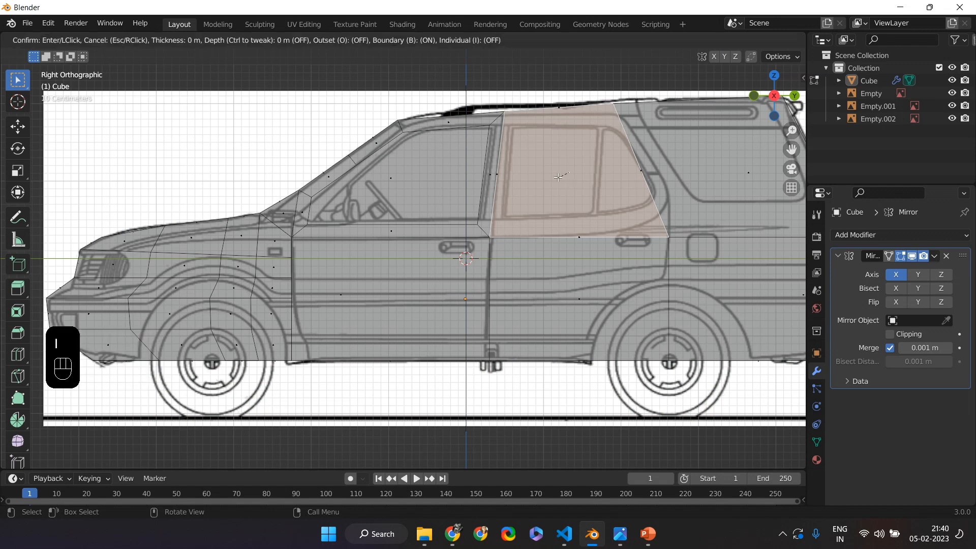
pyautogui.press('Escape')
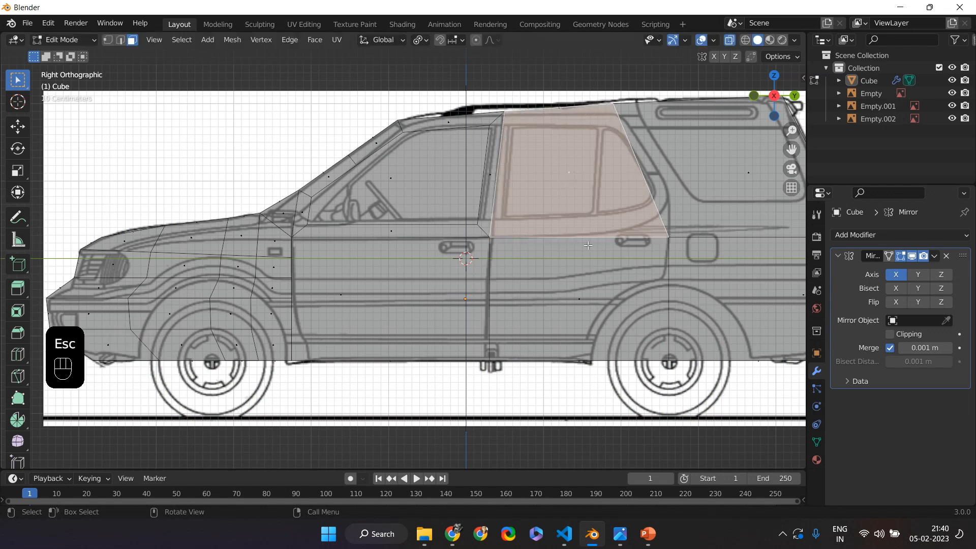
pyautogui.press('i')
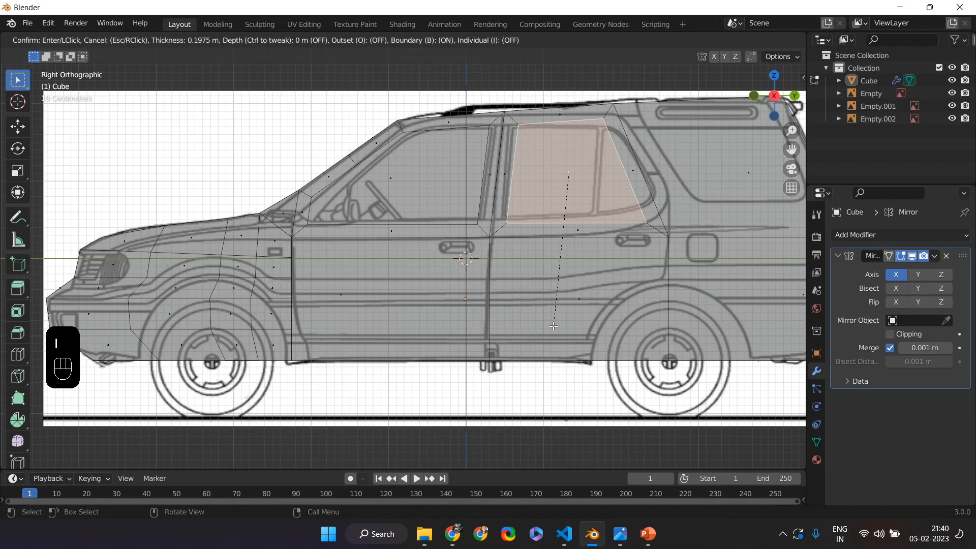
pyautogui.click(553, 323)
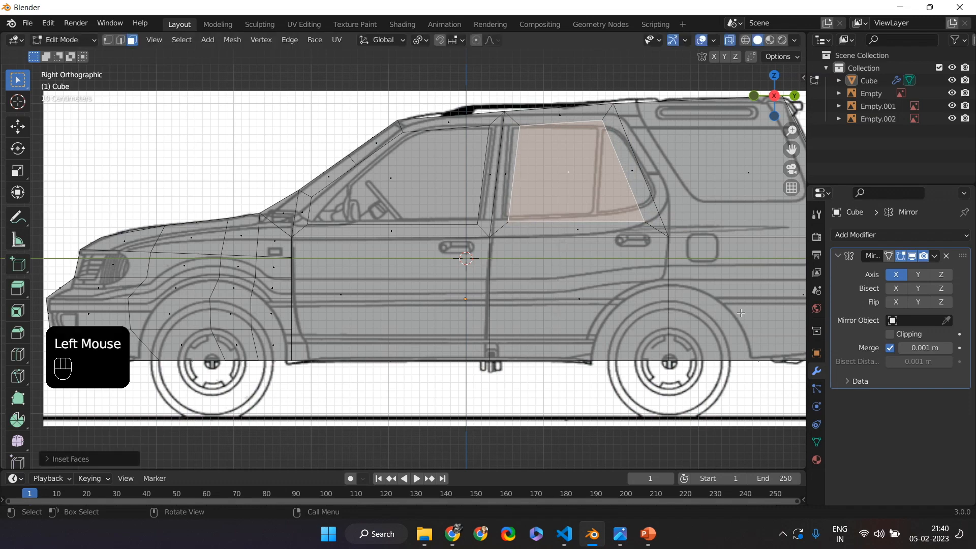
# Try to recess the front and rear door window faces about 0.08 m inward along X.
pyautogui.scroll(-2, 741, 303)
pyautogui.keyDown('shift'); pyautogui.moveTo(741, 303); pyautogui.dragTo(636, 293, button='middle'); pyautogui.keyUp('shift')
pyautogui.click(729, 40)
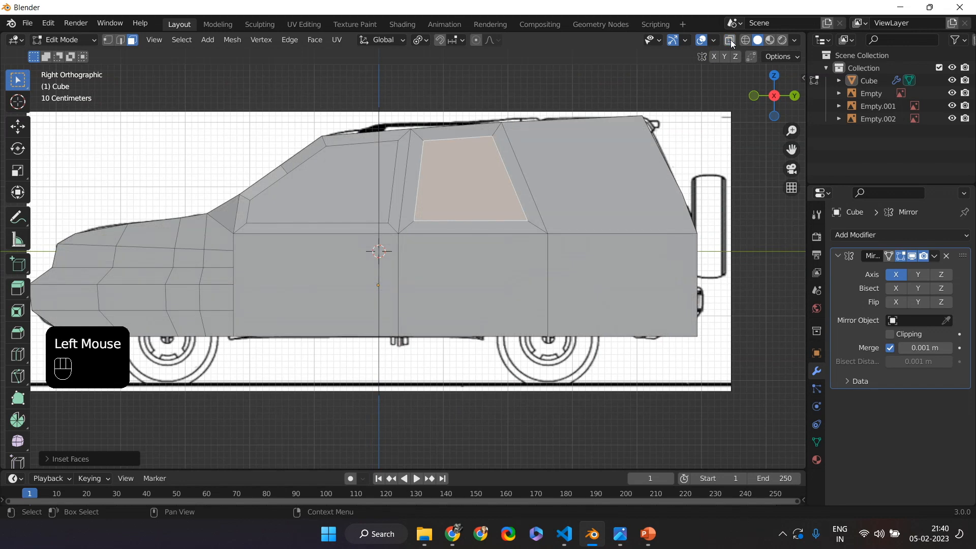
pyautogui.moveTo(559, 275); pyautogui.dragTo(582, 277, button='middle')
pyautogui.keyDown('shift'); pyautogui.click(443, 210); pyautogui.keyUp('shift')
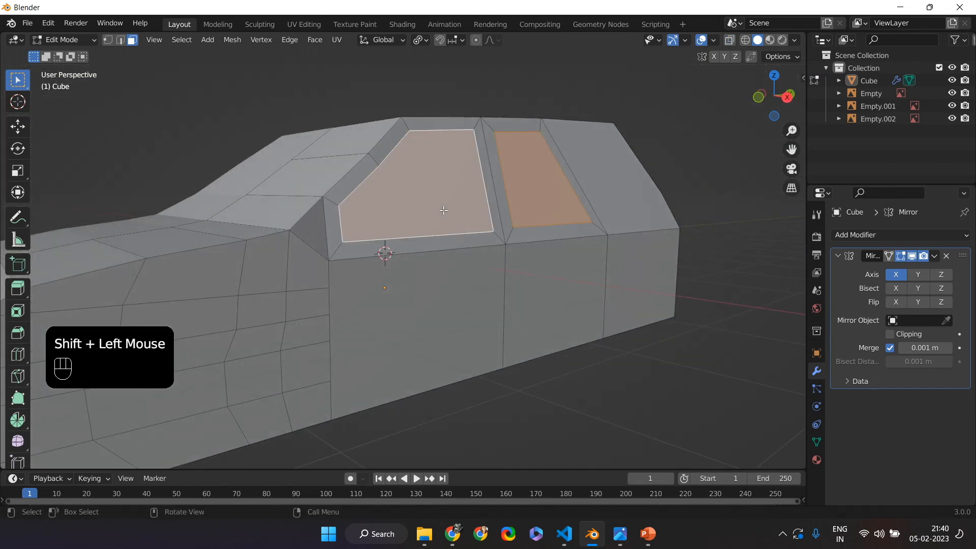
pyautogui.press('g')
pyautogui.press('x')
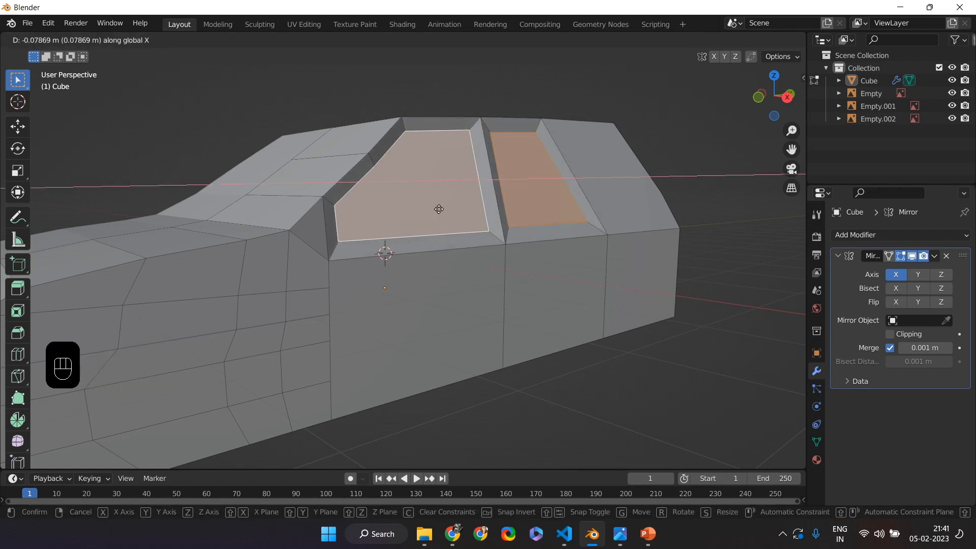
pyautogui.click(439, 209)
pyautogui.press('KP_3')
pyautogui.hotkey('ctrl', 'z')
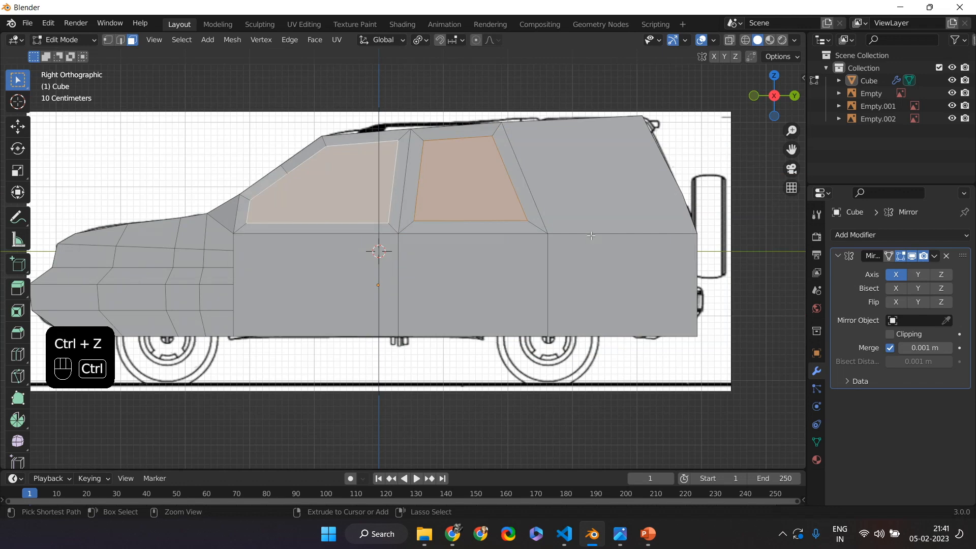
# Inset the rear quarter panel's upper side face by about 0.4 m, matching the blueprint's rear side window.
pyautogui.click(585, 189)
pyautogui.click(732, 41)
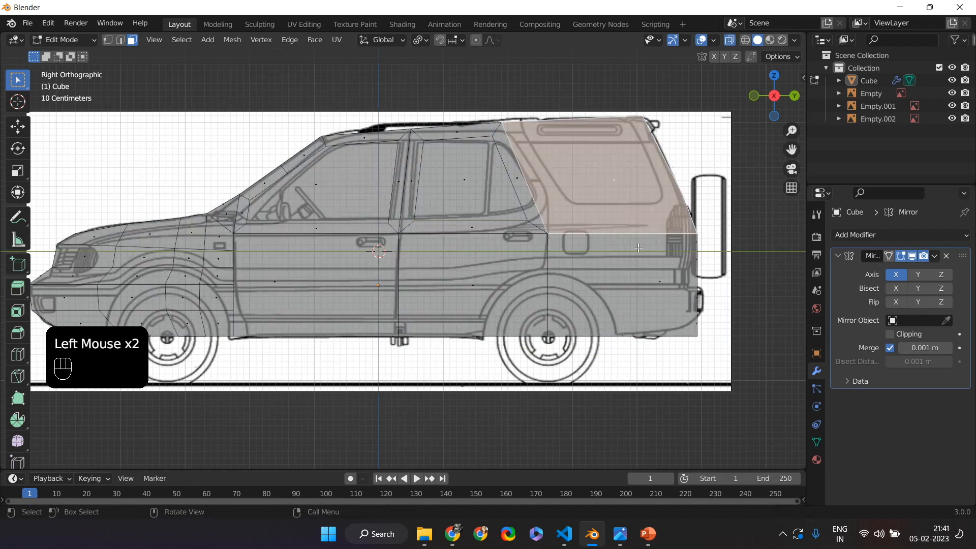
pyautogui.press('i')
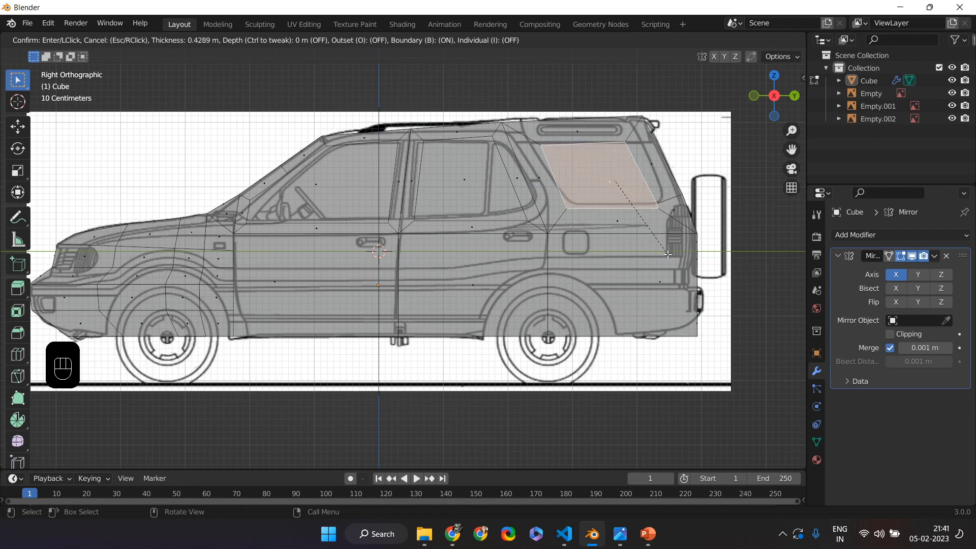
pyautogui.click(669, 253)
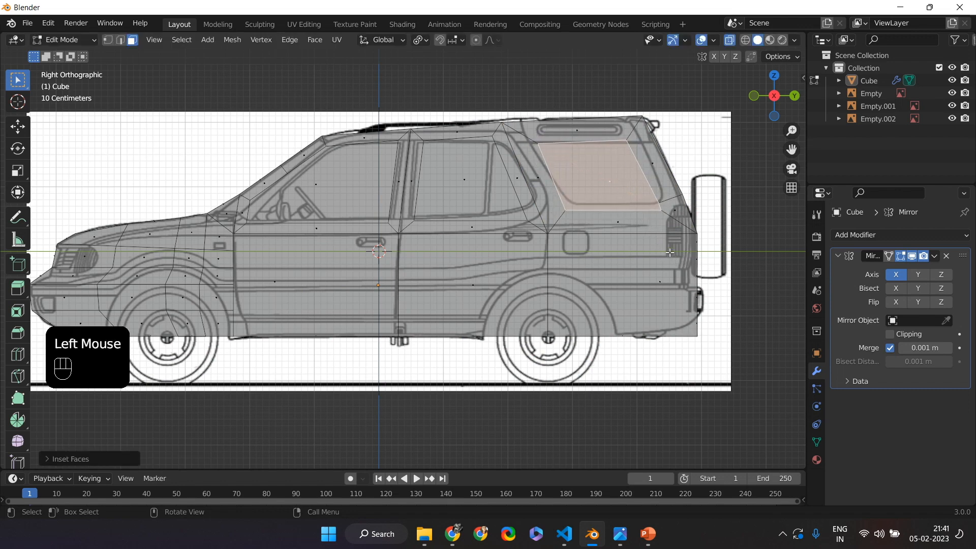
# Move the rear quarter window's upper rear corner vertex about 0.2 m rearward along Y.
pyautogui.click(108, 40)
pyautogui.click(628, 143)
pyautogui.click(631, 156)
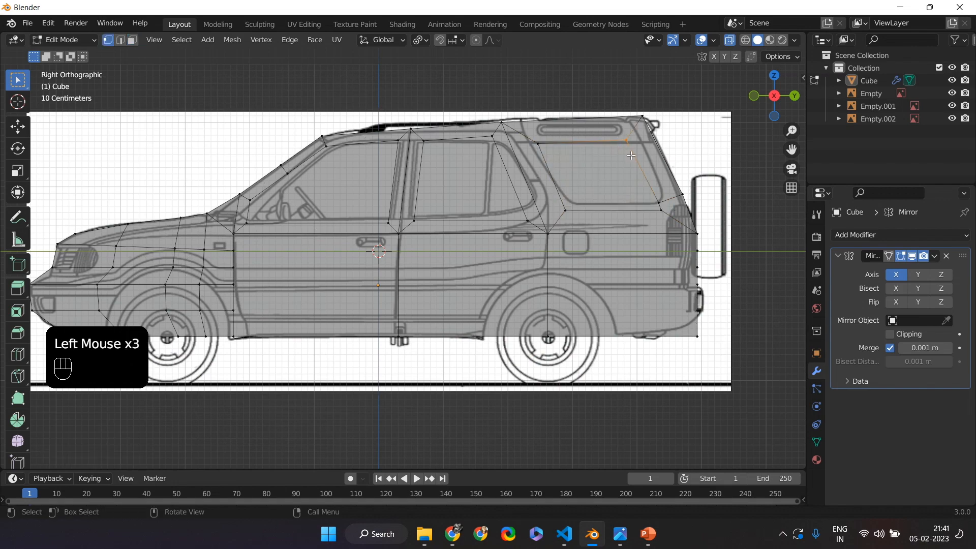
pyautogui.press('g')
pyautogui.press('y')
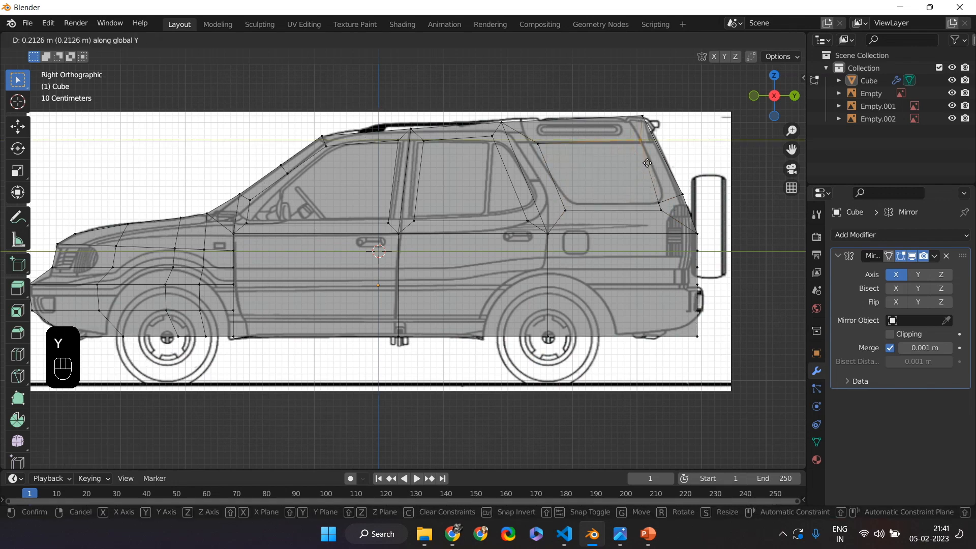
pyautogui.click(658, 202)
# Dissolve the stray edge running from the quarter window's rear side to the back edge of the body.
pyautogui.moveTo(659, 212); pyautogui.dragTo(671, 245, button='middle')
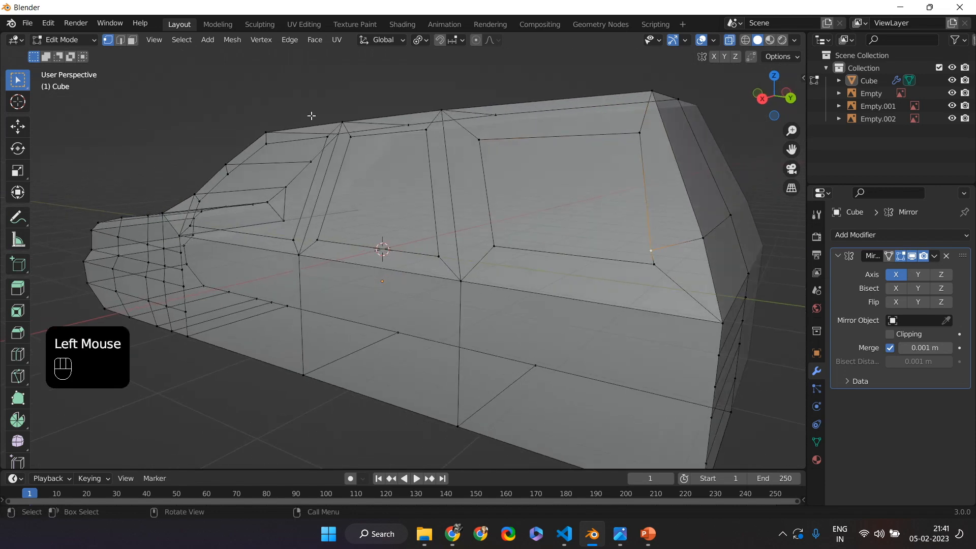
pyautogui.press('2')
pyautogui.click(671, 246)
pyautogui.rightClick(672, 247)
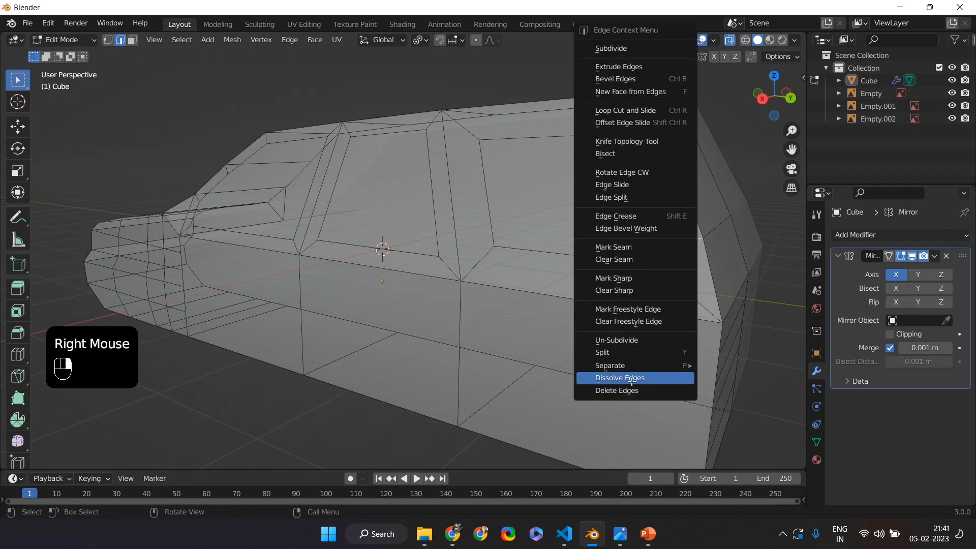
pyautogui.click(631, 378)
# Move the rear quarter window's two lower corners and its upper front corner onto the blueprint's window outline in the right view.
pyautogui.press('KP_3')
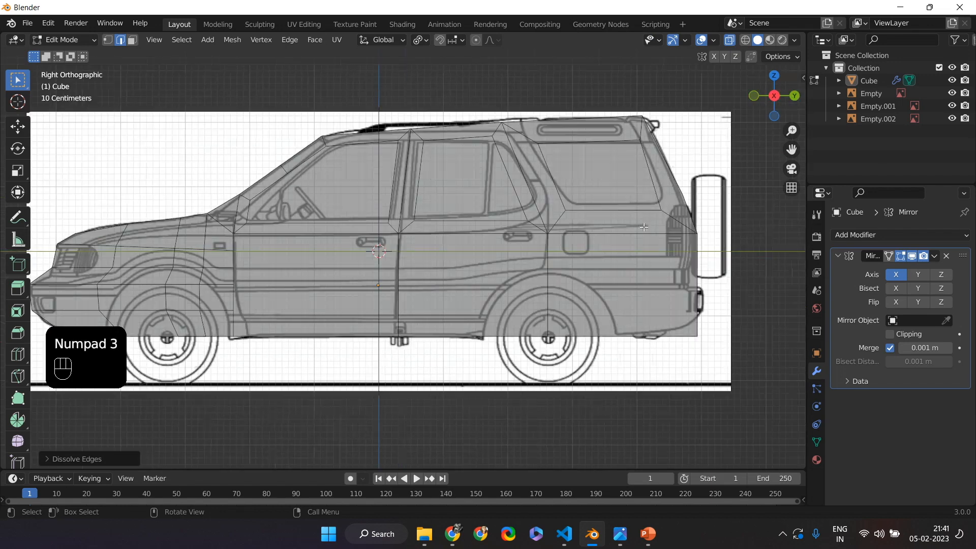
pyautogui.click(662, 212)
pyautogui.click(108, 39)
pyautogui.click(670, 221)
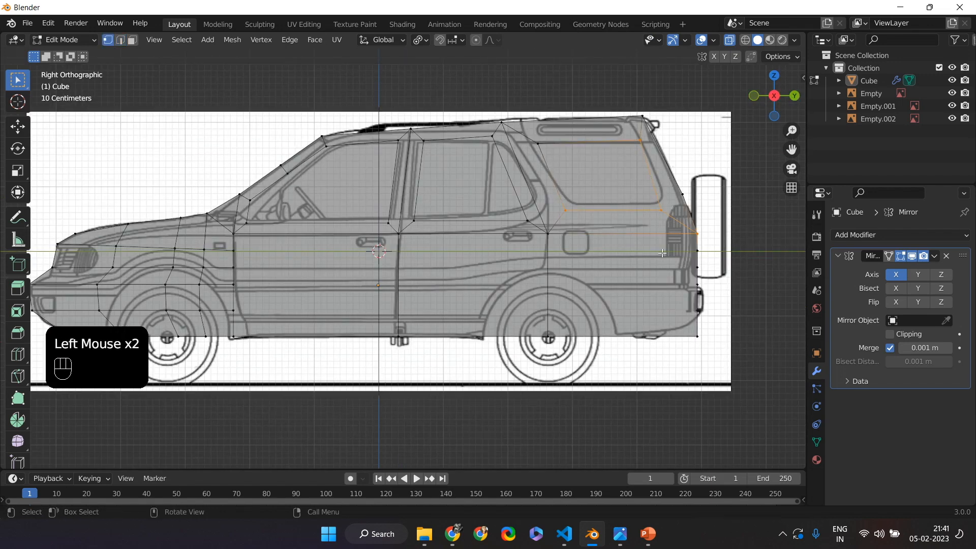
pyautogui.click(670, 222)
pyautogui.press('g')
pyautogui.click(571, 214)
pyautogui.click(571, 214)
pyautogui.press('g')
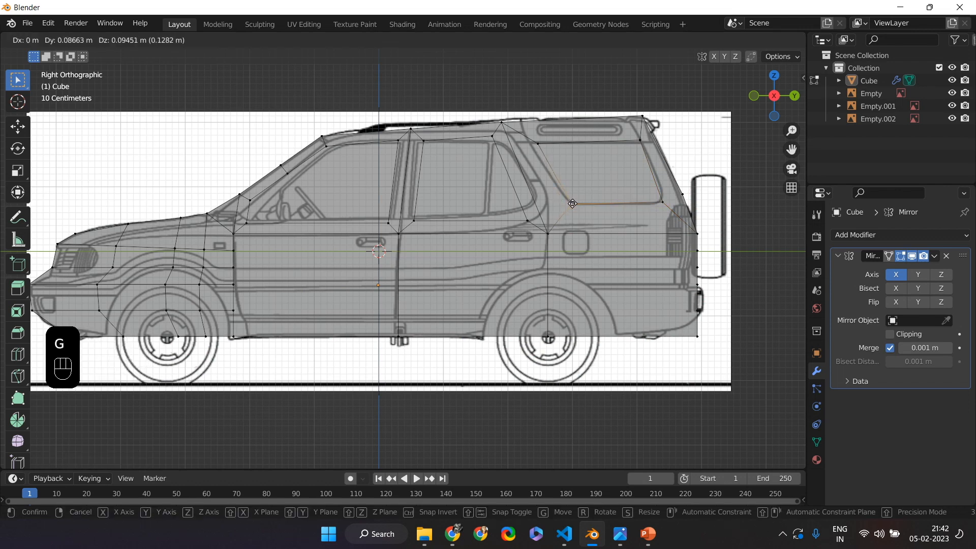
pyautogui.click(573, 203)
pyautogui.click(544, 139)
pyautogui.press('g')
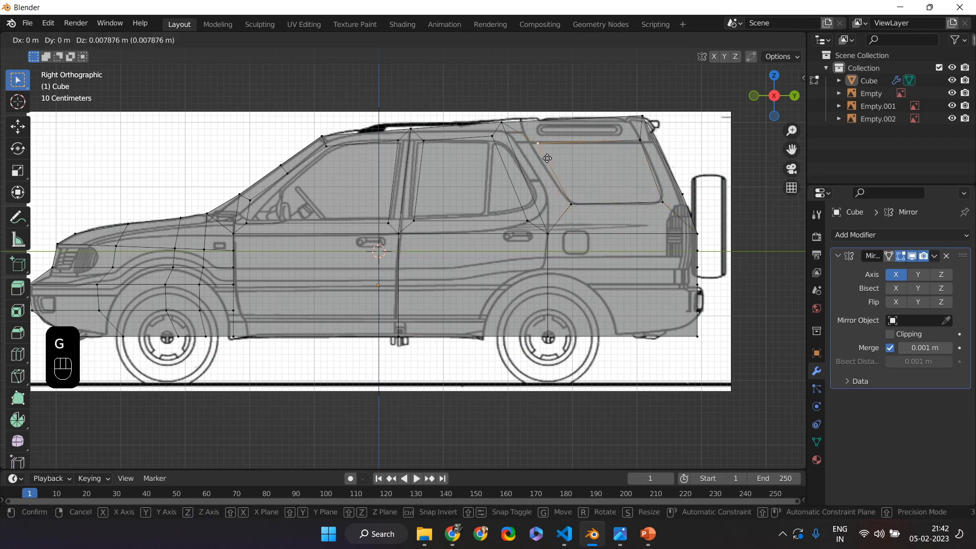
pyautogui.click(538, 139)
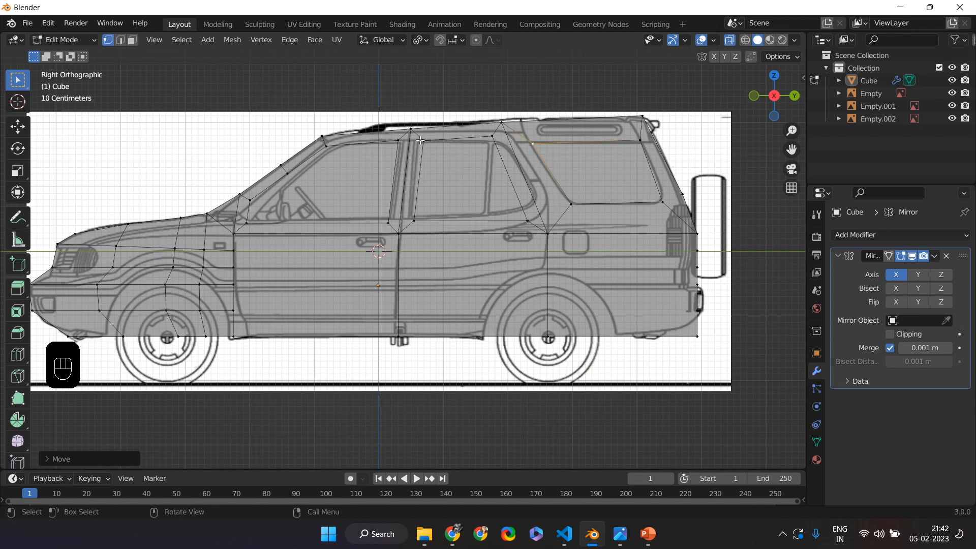
# Move the rear door window's upper and lower front corner vertices onto the blueprint's window outline.
pyautogui.click(421, 140)
pyautogui.press('g')
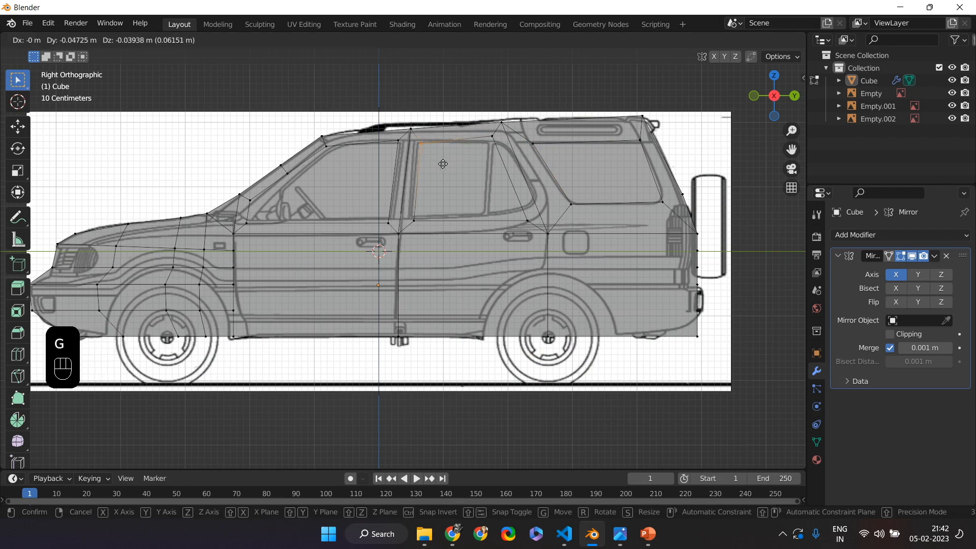
pyautogui.click(440, 160)
pyautogui.click(420, 224)
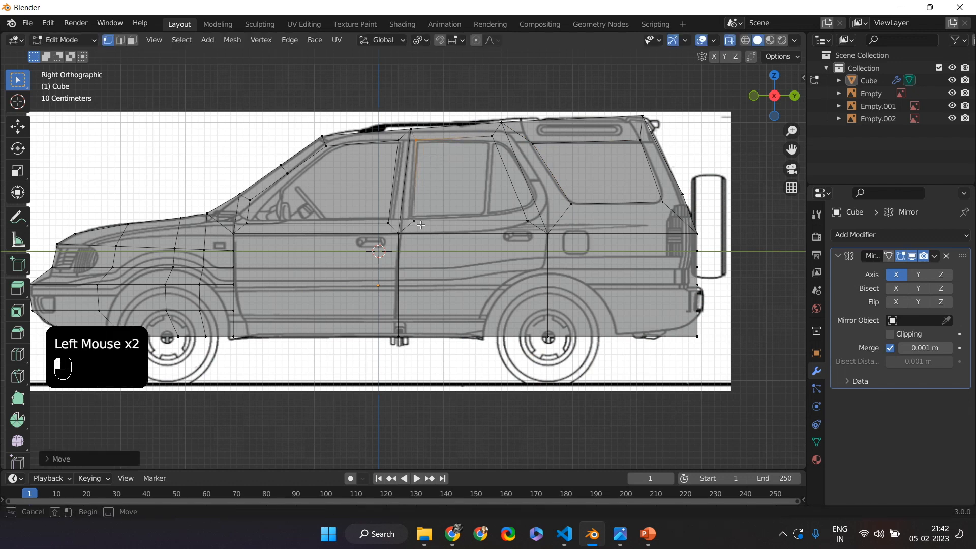
pyautogui.press('g')
pyautogui.click(530, 224)
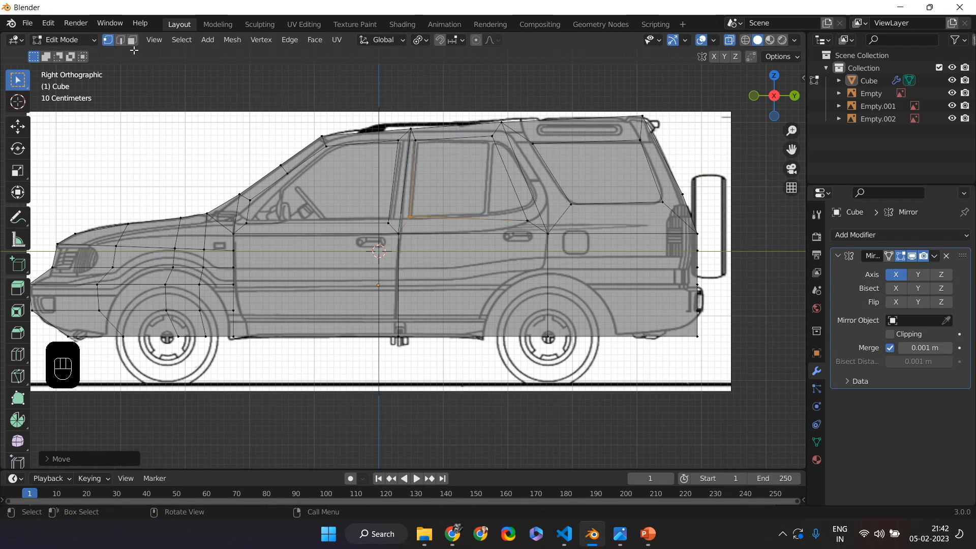
# Lower the rear door window's upper rear corner vertex by about 0.08 m to meet the blueprint outline.
pyautogui.click(121, 40)
pyautogui.click(489, 135)
pyautogui.click(108, 40)
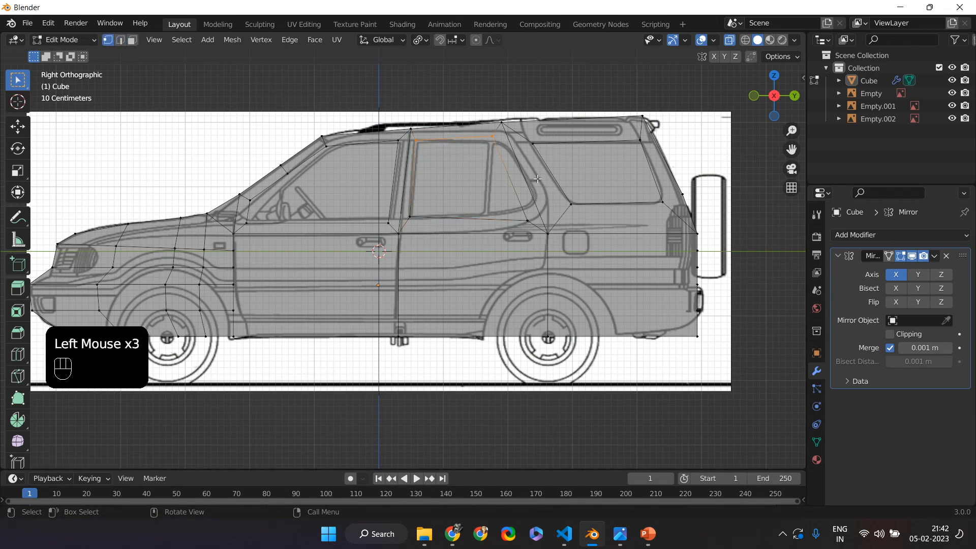
pyautogui.click(493, 139)
pyautogui.press('g')
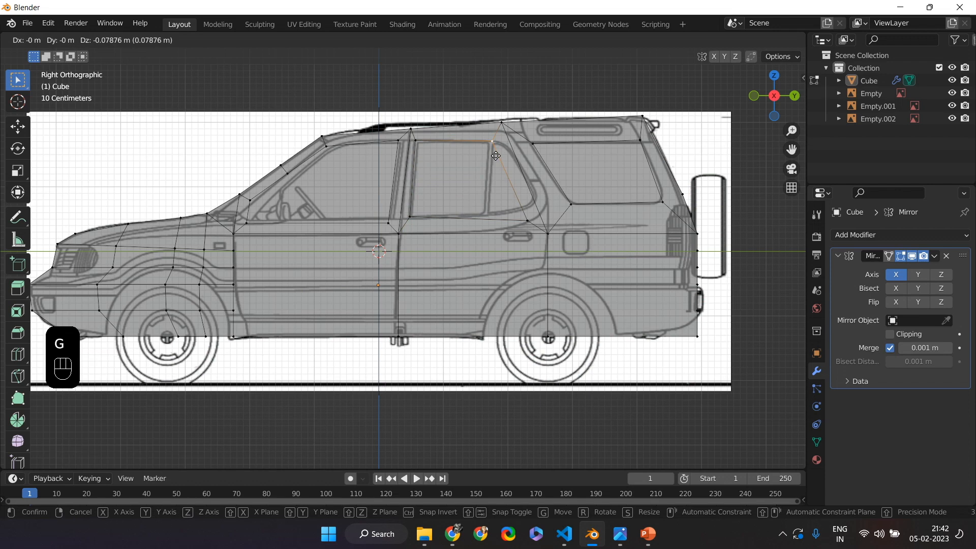
pyautogui.click(495, 155)
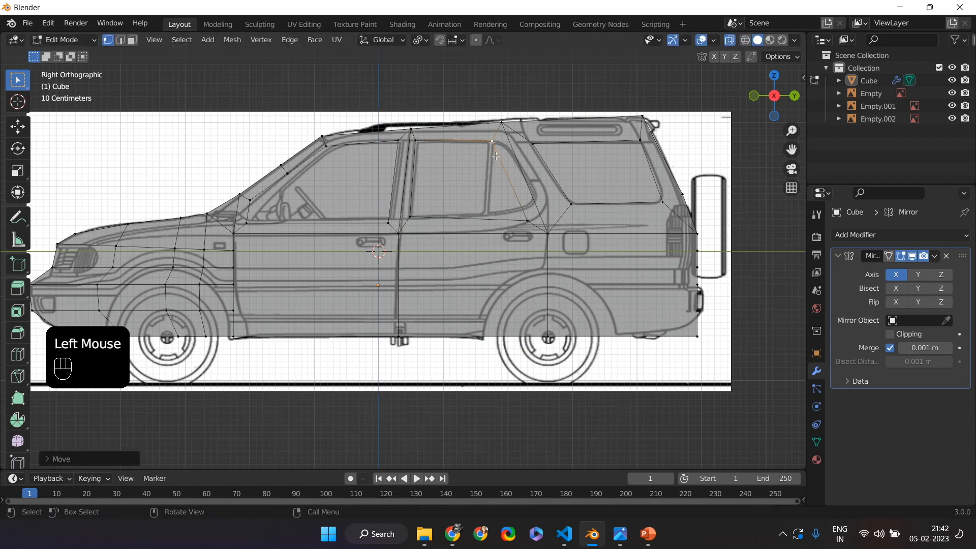
# Subdivide the sloping body edge behind the rear door window twice, splitting it into four segments.
pyautogui.press('2')
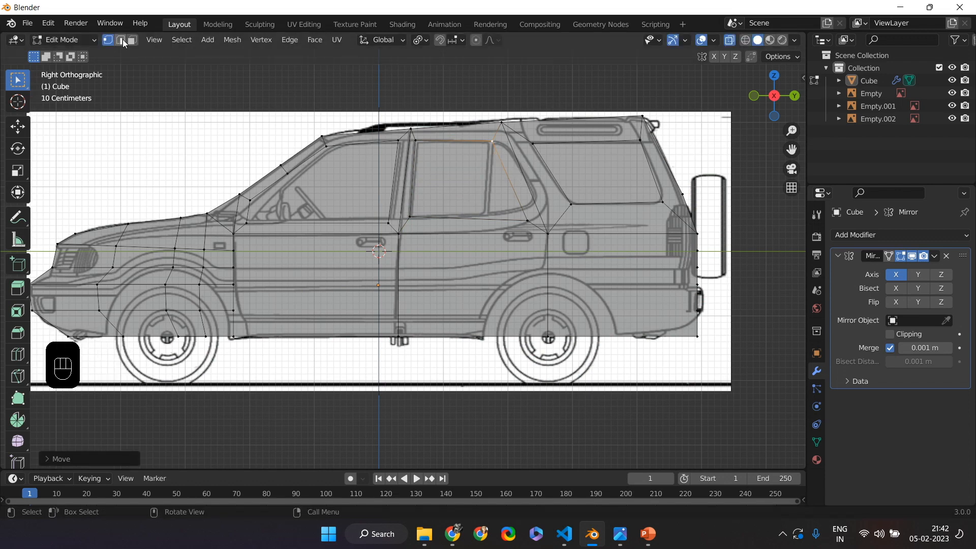
pyautogui.click(520, 168)
pyautogui.click(523, 175)
pyautogui.rightClick(499, 203)
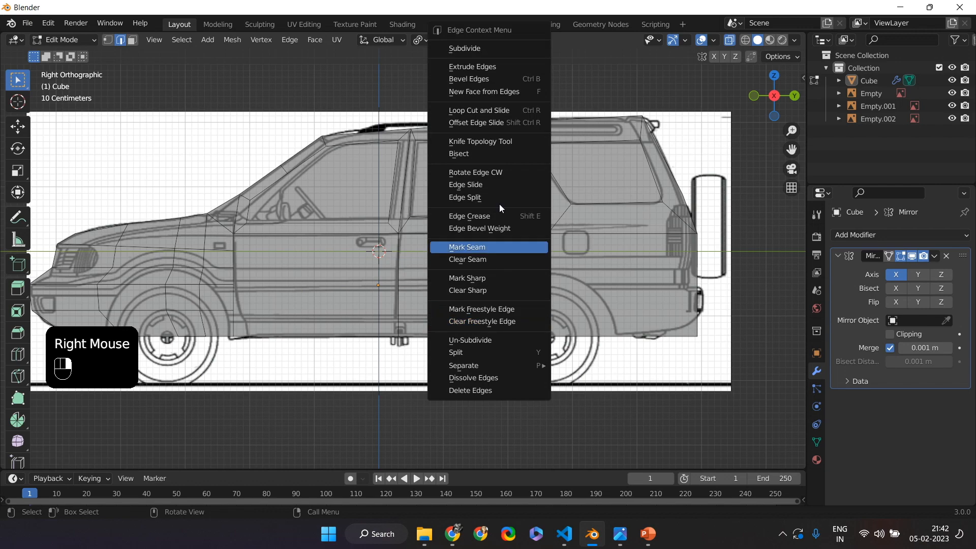
pyautogui.click(495, 48)
pyautogui.rightClick(486, 131)
pyautogui.click(487, 132)
pyautogui.click(479, 90)
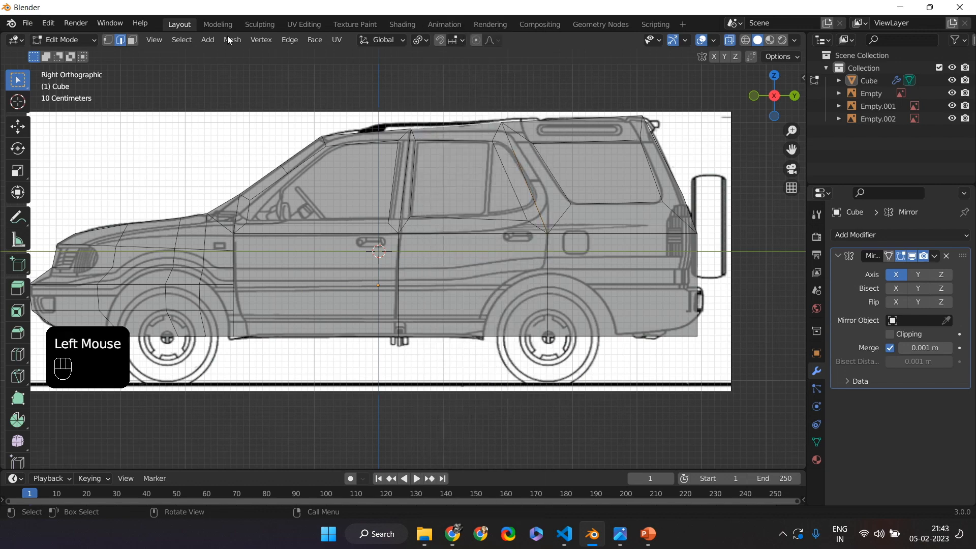
# Move the three new vertices on the sloping edge rearward so it follows the blueprint's curved rear door line.
pyautogui.click(108, 40)
pyautogui.click(515, 151)
pyautogui.press('g')
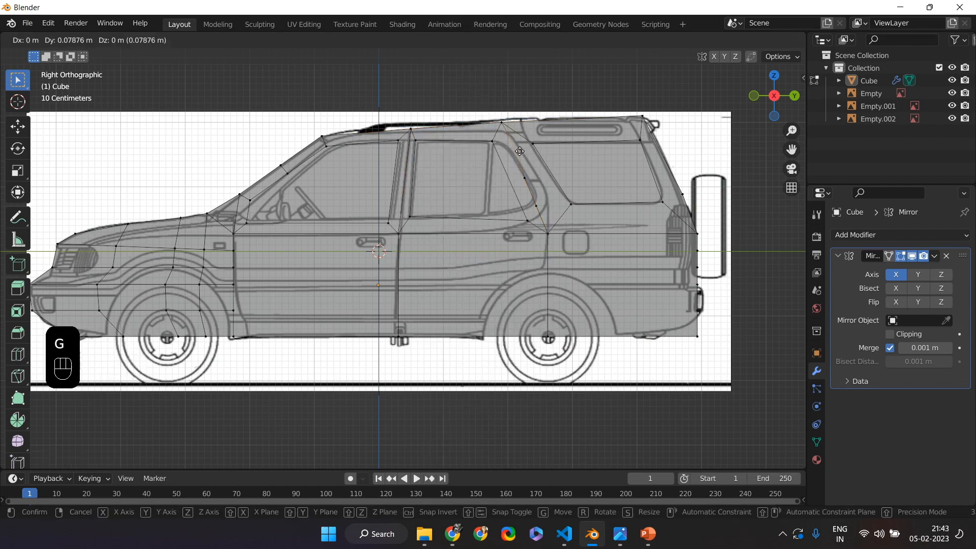
pyautogui.click(522, 155)
pyautogui.click(526, 178)
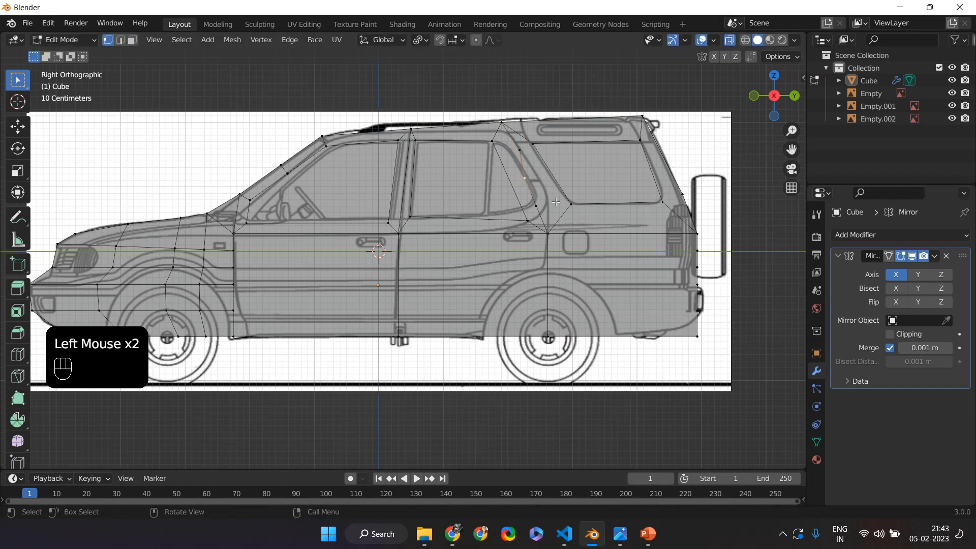
pyautogui.press('g')
pyautogui.click(569, 202)
pyautogui.click(517, 161)
pyautogui.press('g')
pyautogui.click(525, 177)
pyautogui.click(539, 215)
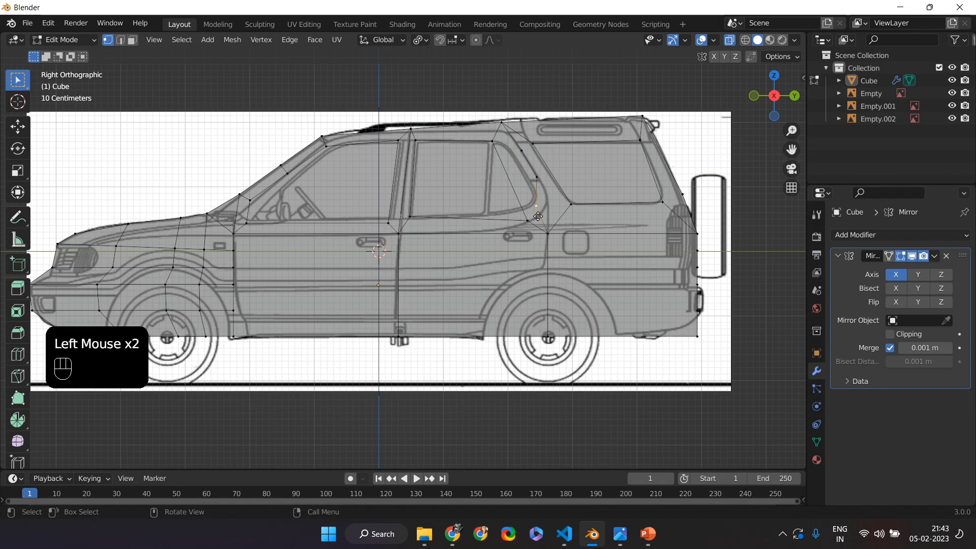
pyautogui.press('g')
pyautogui.click(551, 209)
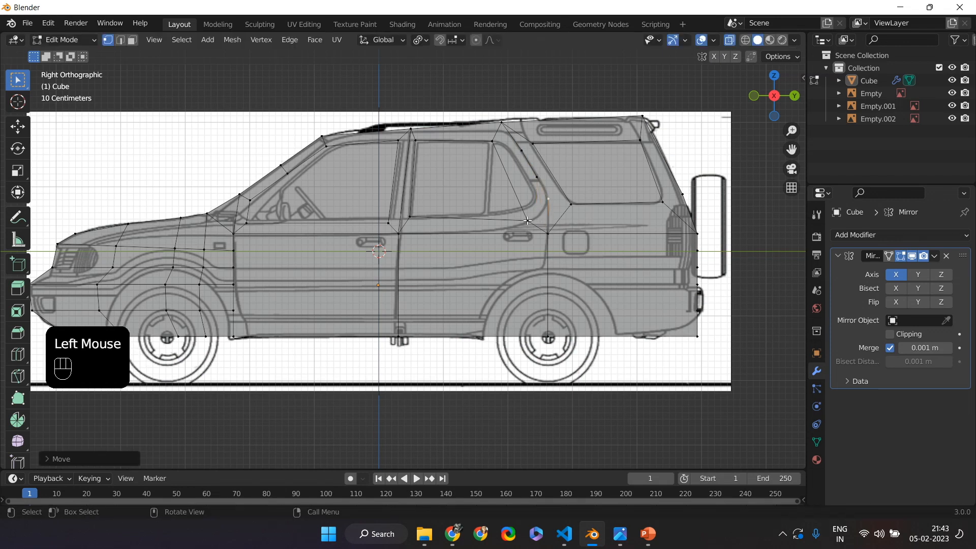
# Move the rear door window's lower and upper rear corners onto the rear end of the blueprint's window outline.
pyautogui.click(528, 221)
pyautogui.press('g')
pyautogui.click(500, 156)
pyautogui.click(492, 145)
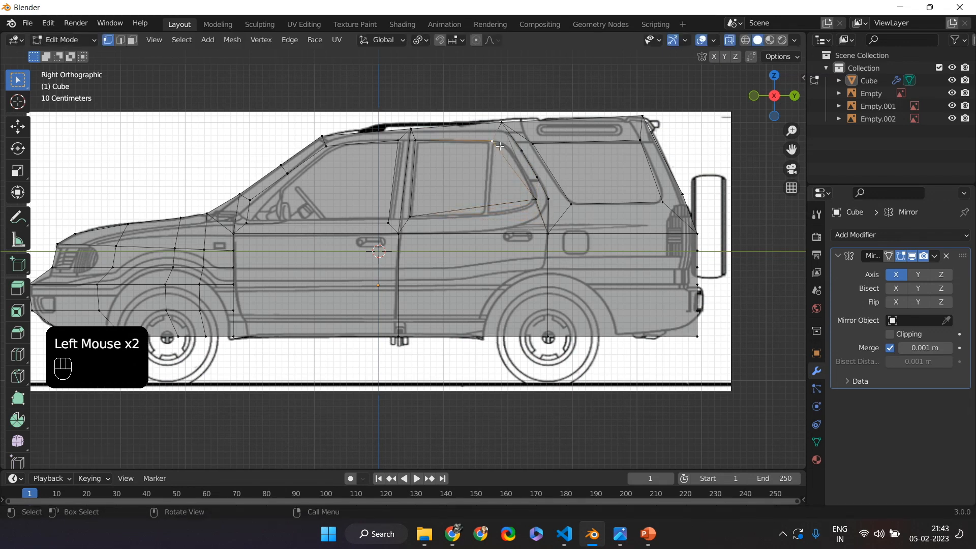
pyautogui.press('g')
pyautogui.click(525, 156)
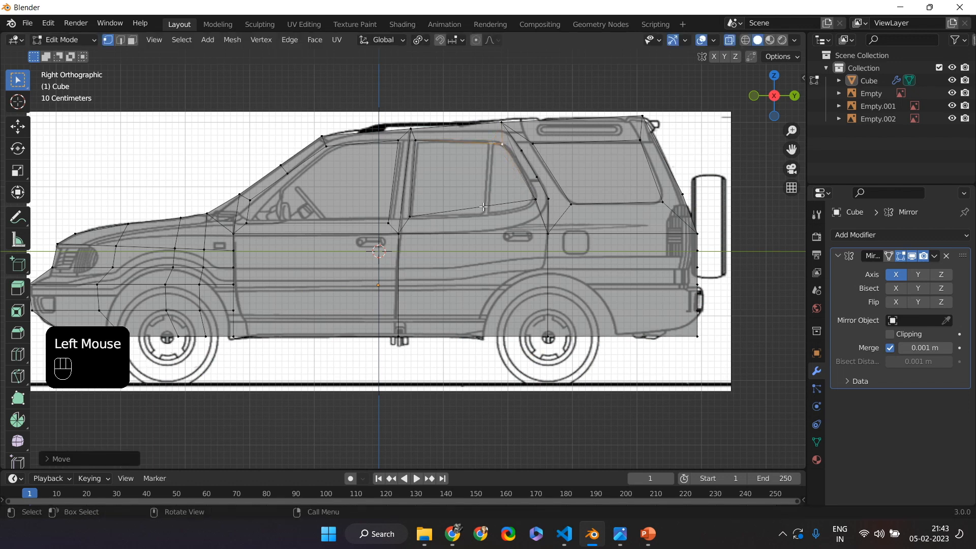
# Subdivide the rear door window's bottom edge and move the new midpoint vertex down and rearward onto the blueprint outline.
pyautogui.click(121, 41)
pyautogui.click(451, 211)
pyautogui.rightClick(450, 211)
pyautogui.click(408, 163)
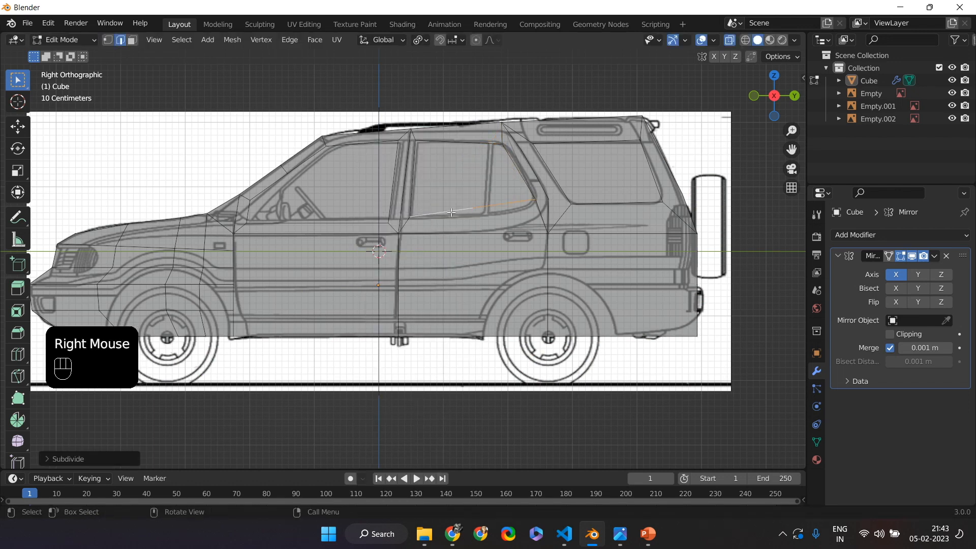
pyautogui.click(108, 40)
pyautogui.click(473, 209)
pyautogui.press('g')
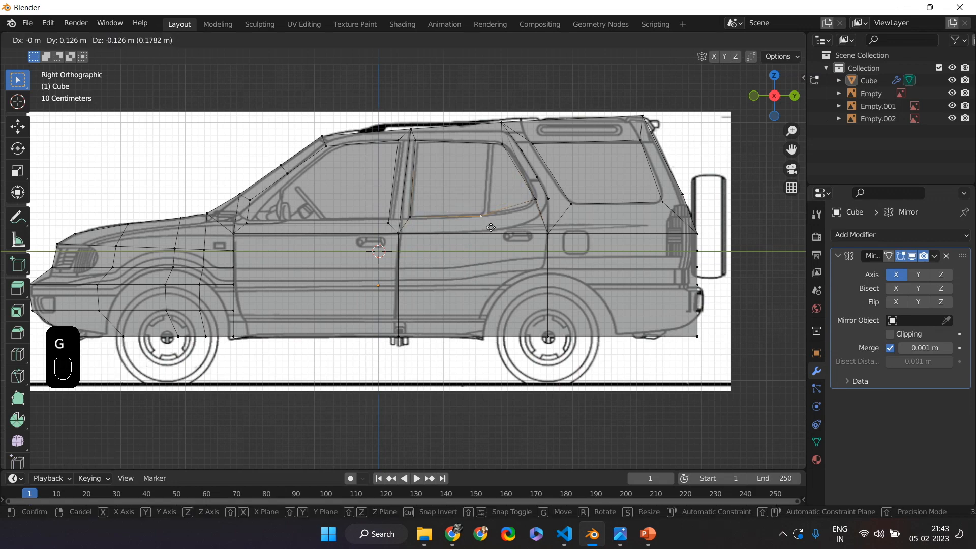
pyautogui.click(503, 208)
# Subdivide the rear segment of the rear door window's bottom edge and move its new vertex onto the blueprint's curved corner.
pyautogui.click(121, 40)
pyautogui.rightClick(514, 204)
pyautogui.click(509, 204)
pyautogui.click(108, 40)
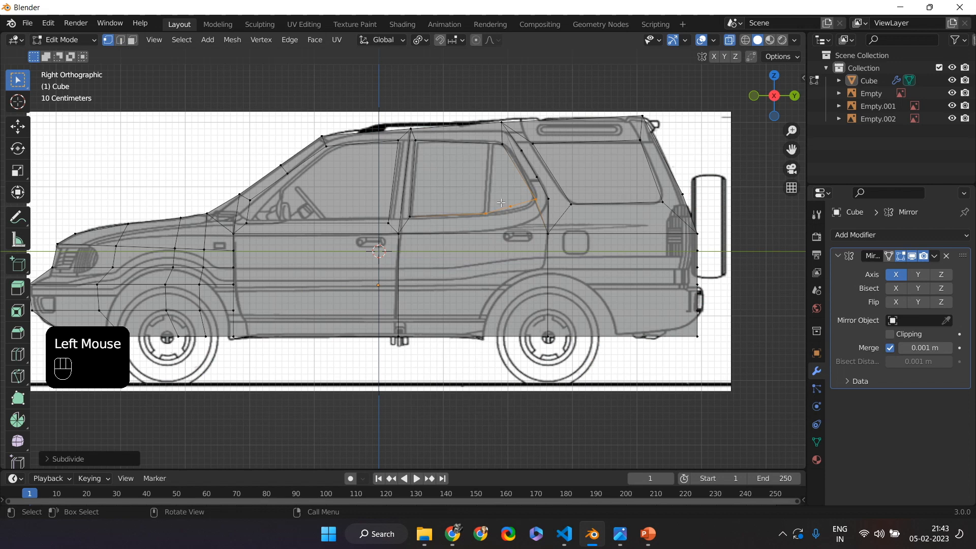
pyautogui.click(501, 203)
pyautogui.press('g')
pyautogui.click(531, 230)
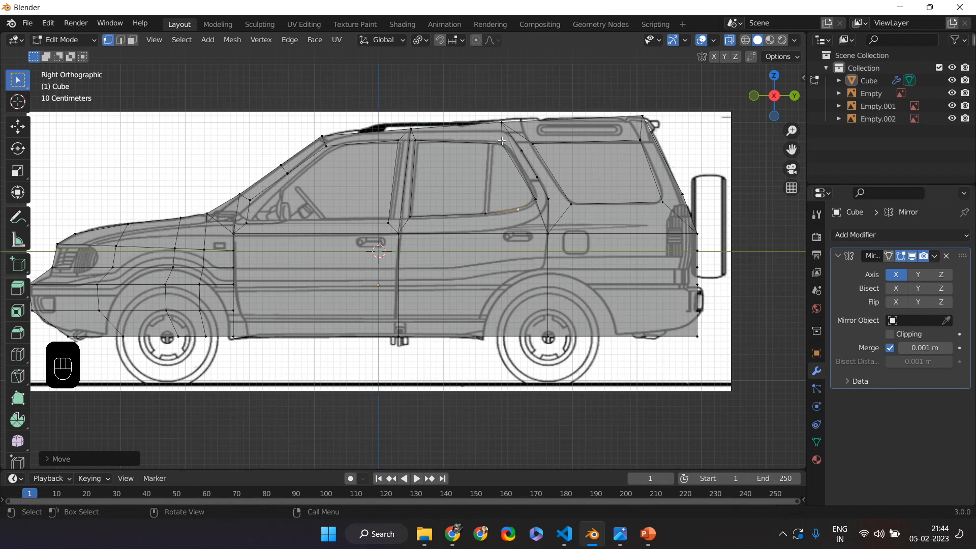
# Move the front door window's lower front and lower rear corners onto the blueprint's window outline.
pyautogui.click(247, 222)
pyautogui.press('g')
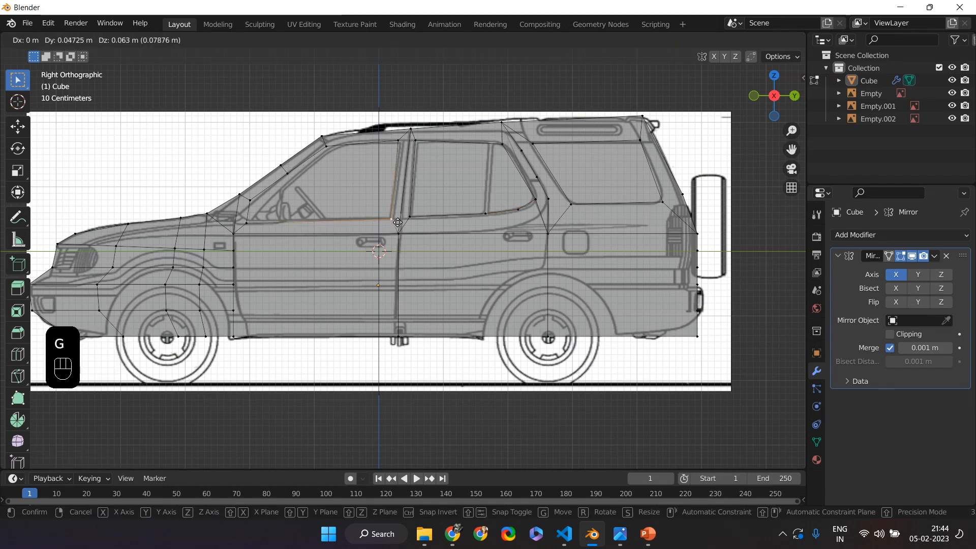
pyautogui.click(259, 219)
# Move the vertices along the front door window's sloping front edge, up to its upper front corner, onto the blueprint outline.
pyautogui.click(287, 174)
pyautogui.press('g')
pyautogui.click(290, 178)
pyautogui.press('g')
pyautogui.click(304, 185)
pyautogui.click(330, 147)
pyautogui.press('g')
pyautogui.click(336, 151)
pyautogui.click(336, 149)
# Subdivide the front door window's top edge and move the new vertex forward of centre onto the blueprint's roof-side window line.
pyautogui.click(334, 148)
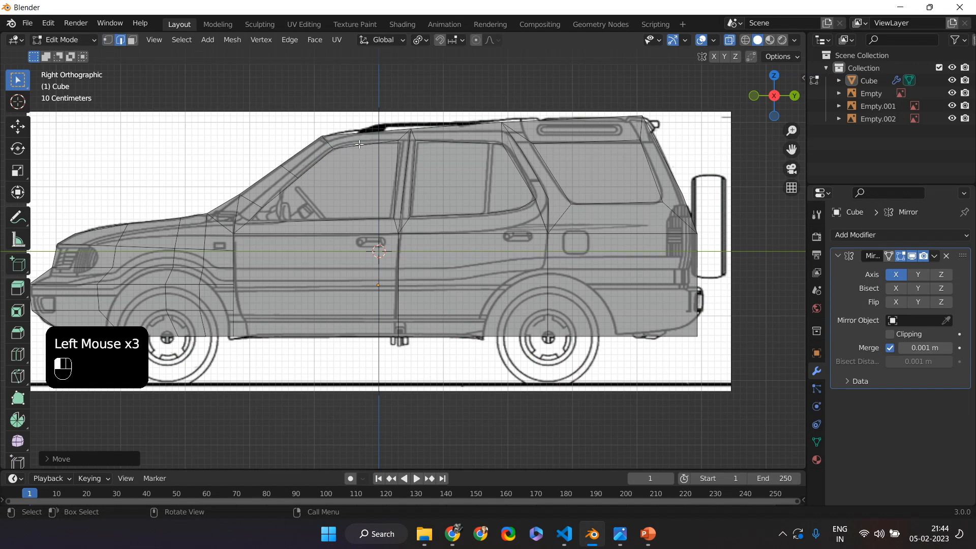
pyautogui.rightClick(334, 147)
pyautogui.click(366, 149)
pyautogui.press('g')
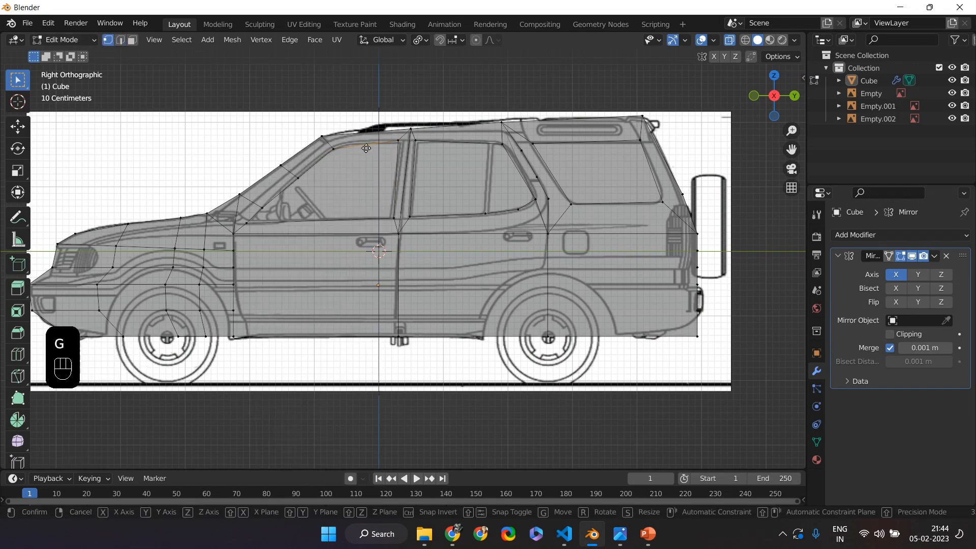
# Refine the front door window's upper front corner and move its upper rear corner rearward onto the blueprint outline.
pyautogui.click(340, 152)
pyautogui.press('g')
pyautogui.click(339, 149)
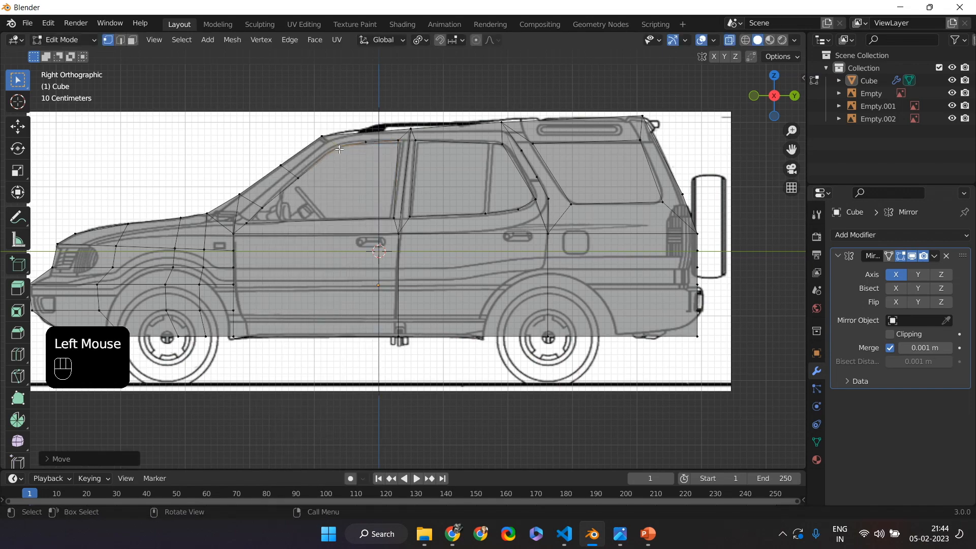
pyautogui.press('g')
pyautogui.click(400, 151)
pyautogui.click(401, 151)
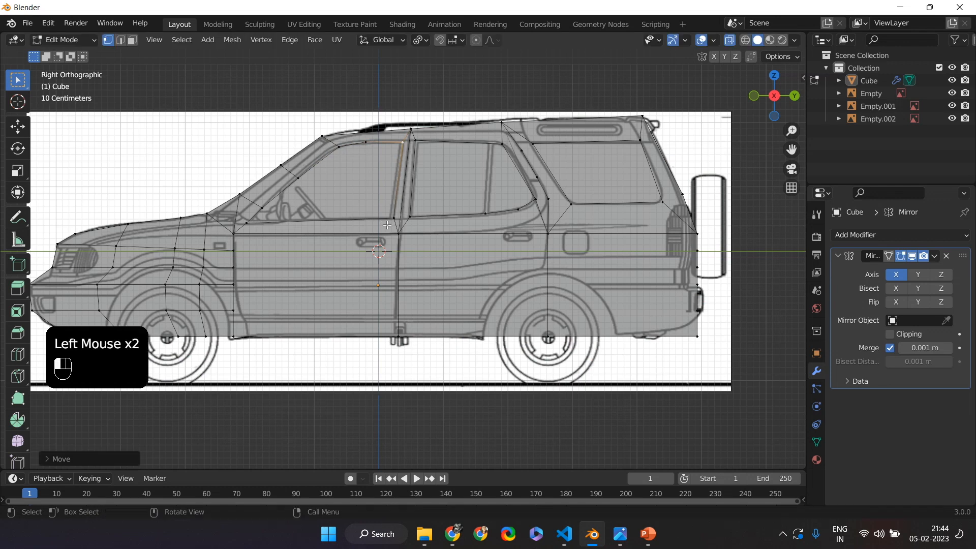
# Adjust the front door window's lower rear and lower front corners so they sit exactly on the blueprint outline.
pyautogui.press('g')
pyautogui.click(390, 229)
pyautogui.click(253, 224)
pyautogui.press('g')
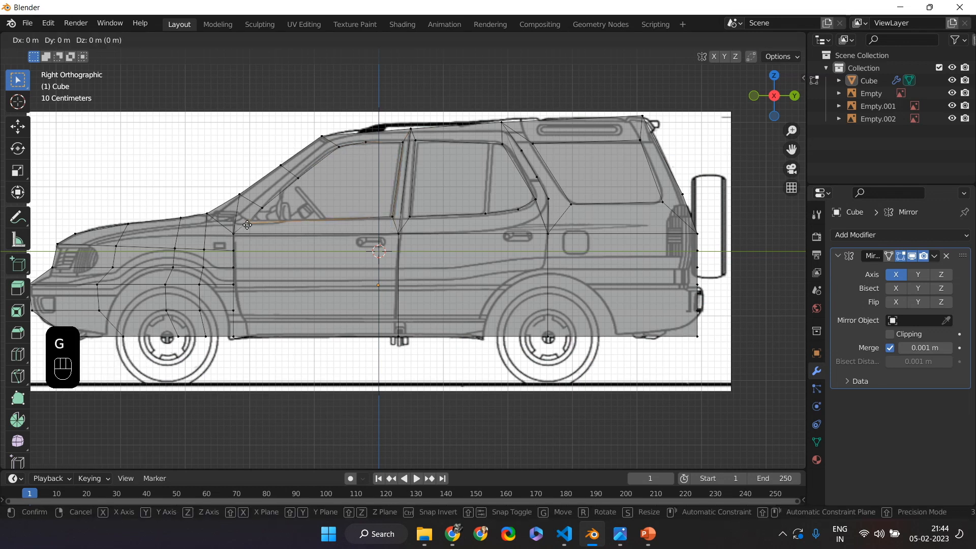
pyautogui.click(250, 224)
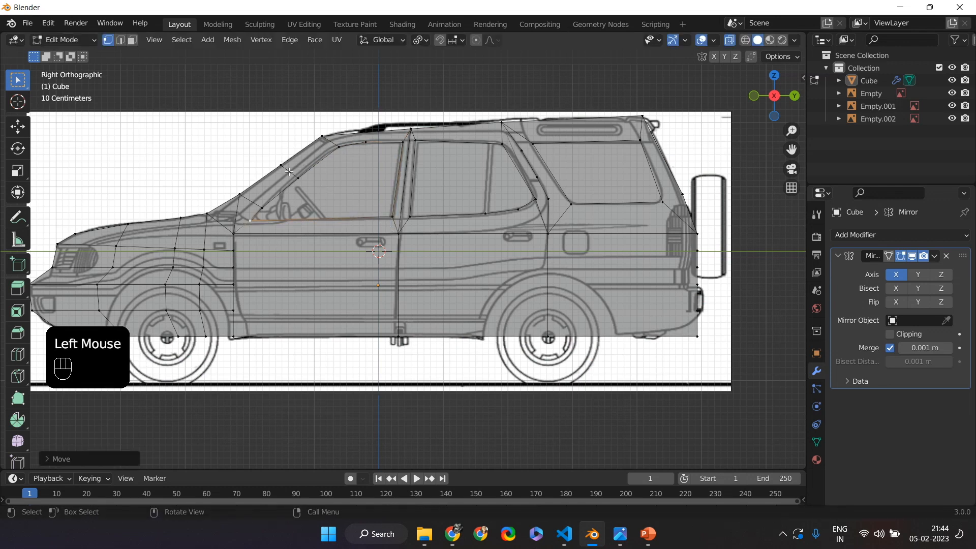
# Add a loop cut through the frame faces surrounding the front door window.
pyautogui.press('2')
pyautogui.click(311, 156)
pyautogui.hotkey('ctrl', 'r')
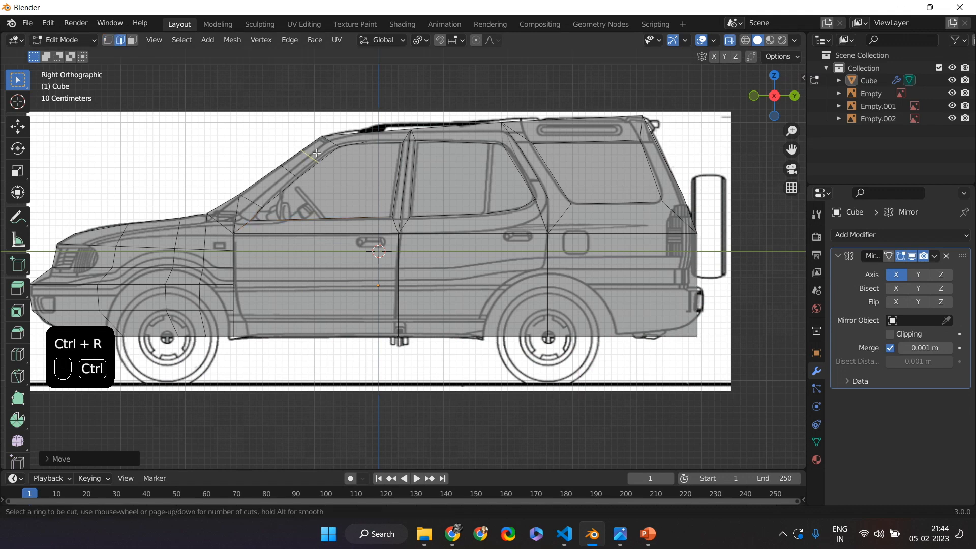
pyautogui.click(288, 175)
pyautogui.press('Escape')
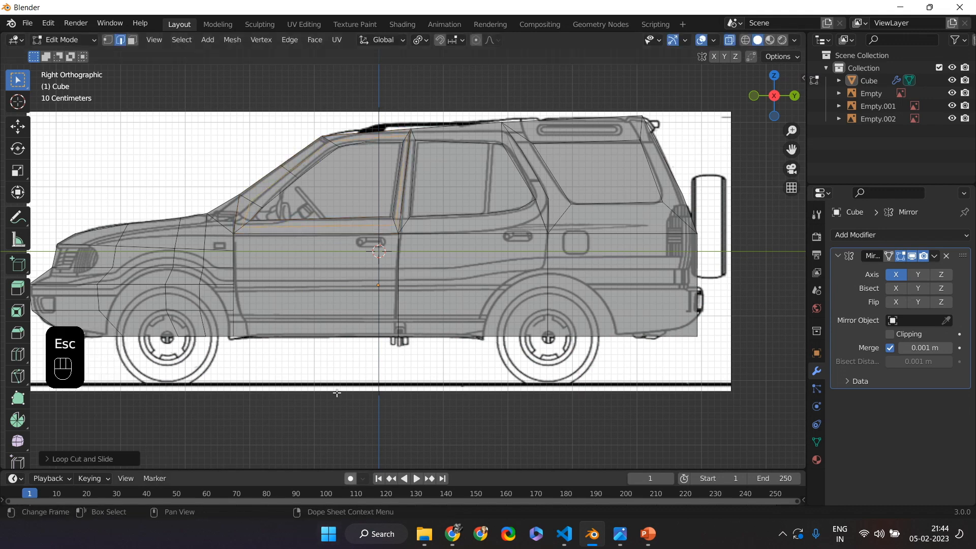
pyautogui.click(243, 285)
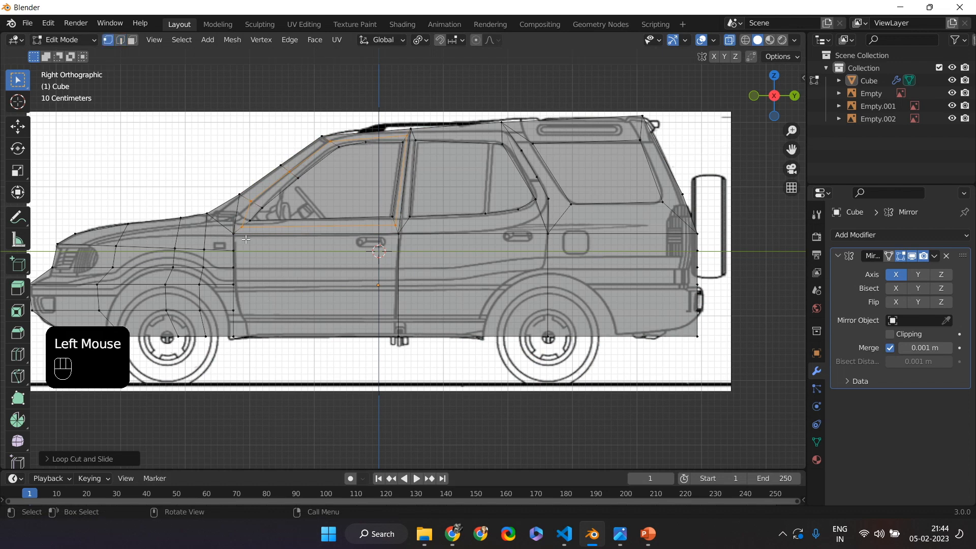
# Dissolve the loop cut's unneeded vertices at the window frame's lower front, lower rear and upper rear corners.
pyautogui.press('shift')
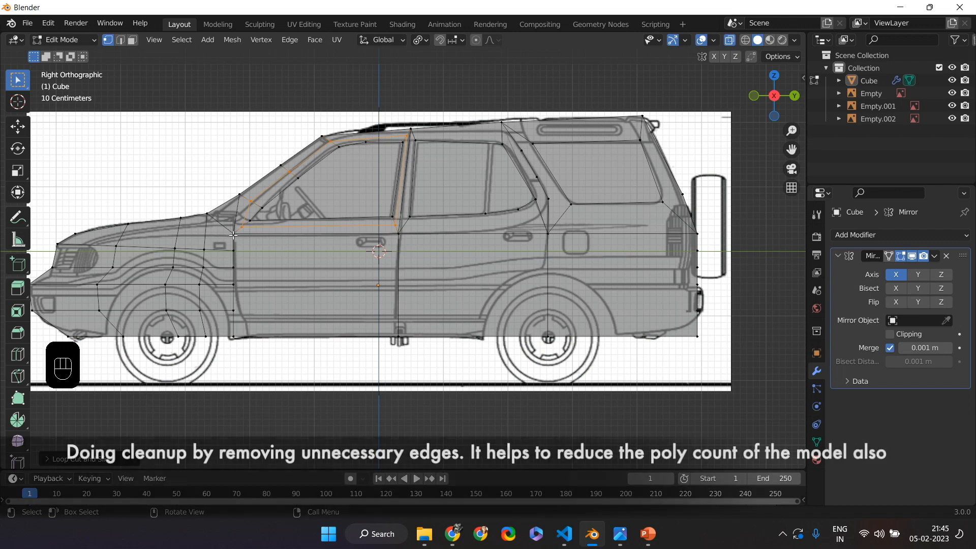
pyautogui.click(243, 229)
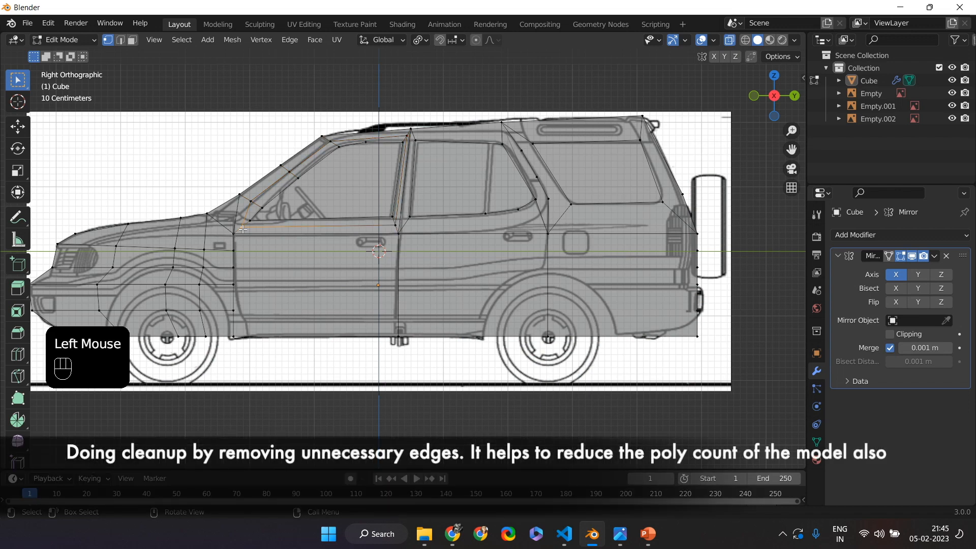
pyautogui.rightClick(243, 229)
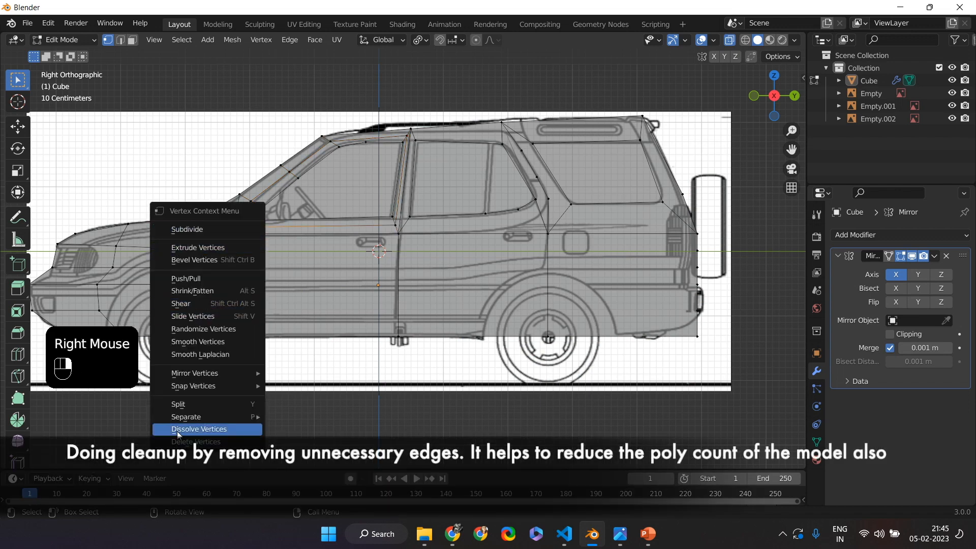
pyautogui.click(195, 429)
pyautogui.click(395, 224)
pyautogui.rightClick(389, 245)
pyautogui.click(377, 246)
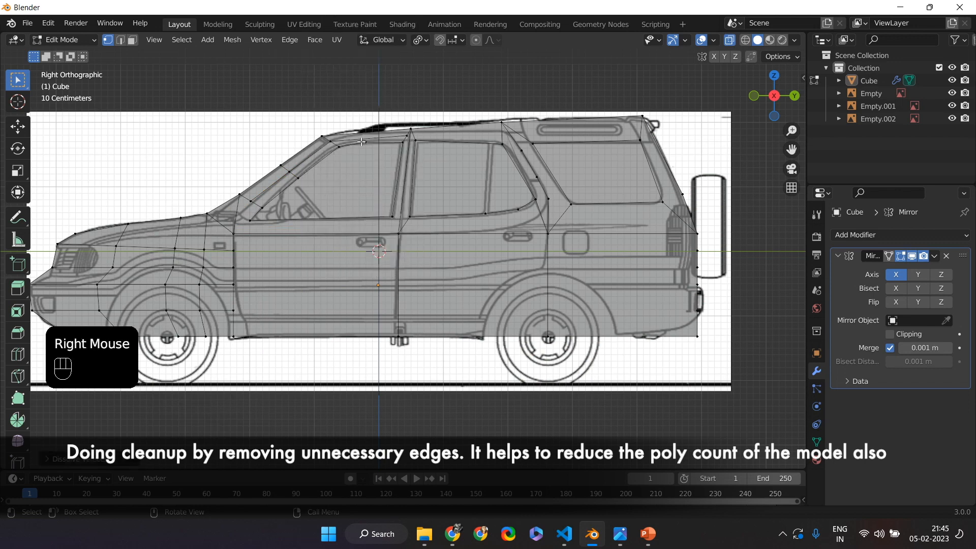
pyautogui.click(405, 136)
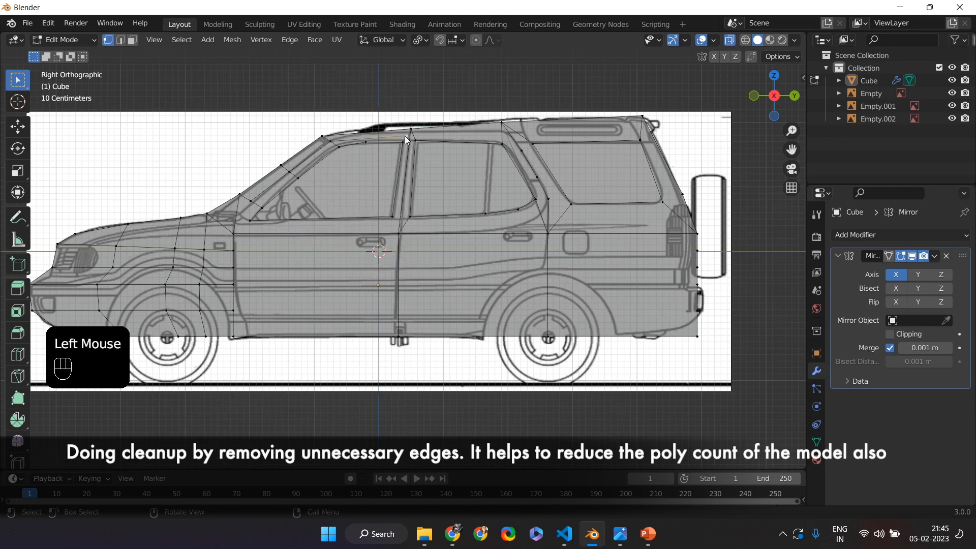
pyautogui.rightClick(371, 247)
pyautogui.click(371, 247)
# Subdivide the window frame's front edge at the pillar base, then fit its new midpoint and the adjacent pillar vertex to the blueprint.
pyautogui.press('2')
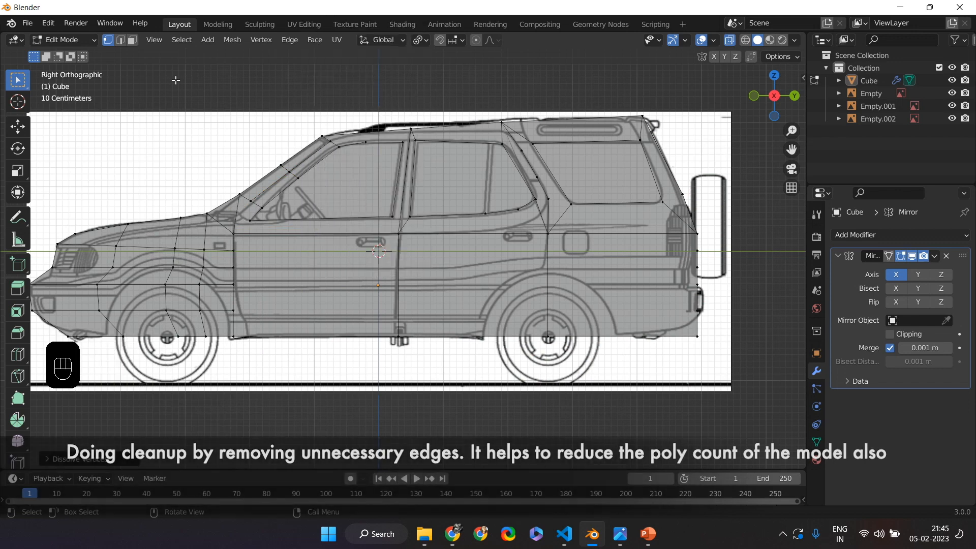
pyautogui.click(156, 116)
pyautogui.rightClick(213, 264)
pyautogui.click(213, 264)
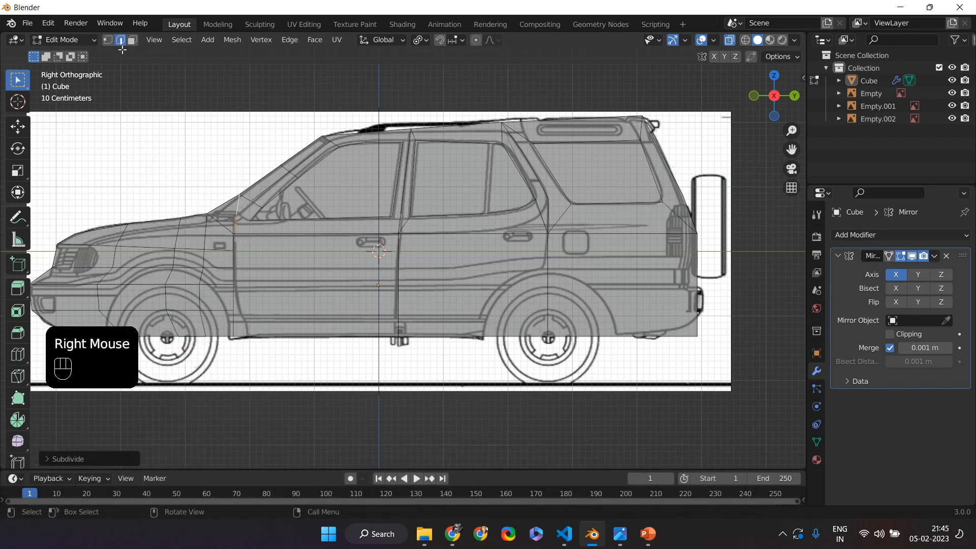
pyautogui.press('1')
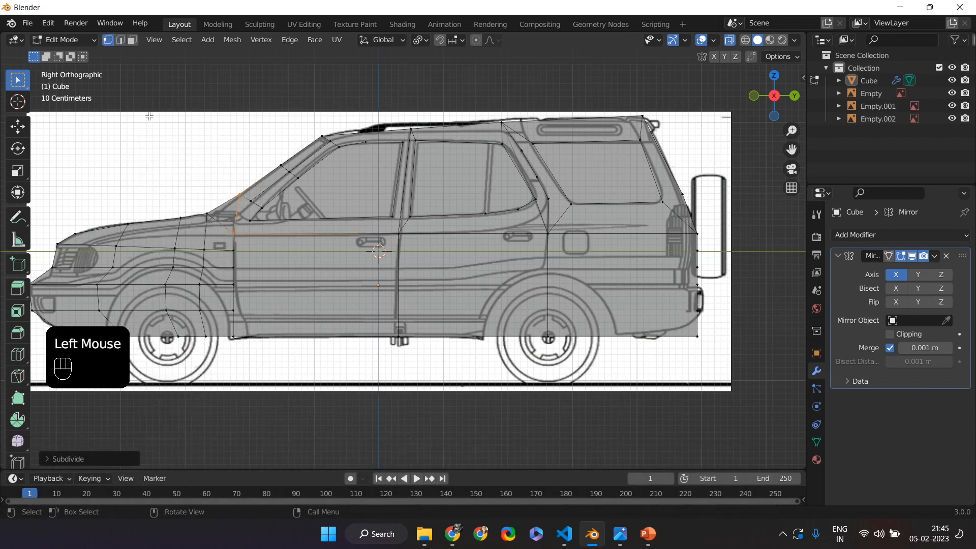
pyautogui.click(238, 215)
pyautogui.press('g')
pyautogui.click(233, 217)
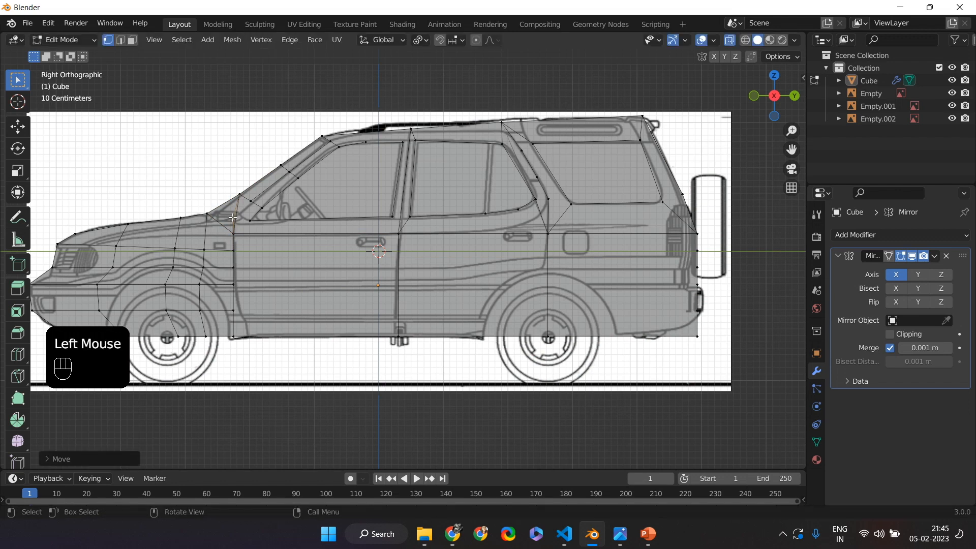
pyautogui.press('g')
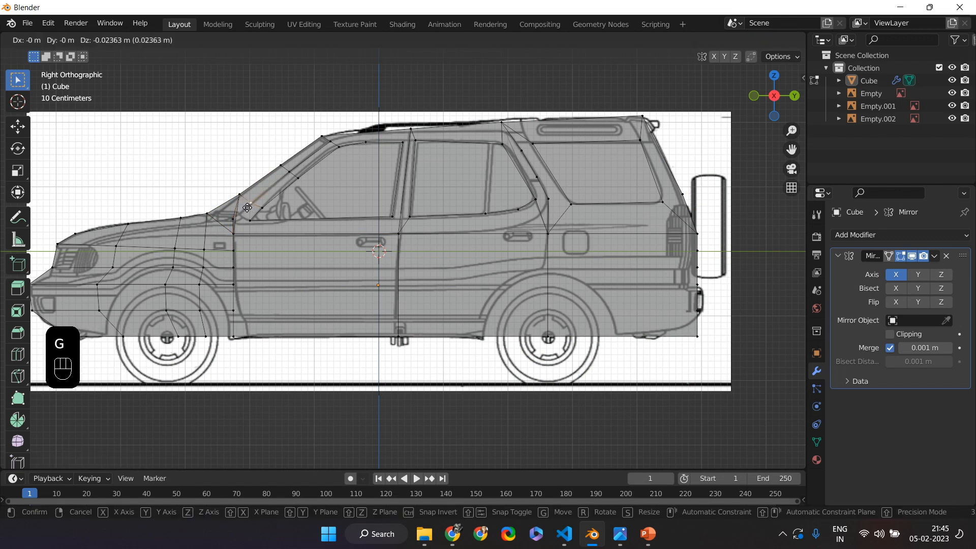
pyautogui.click(247, 207)
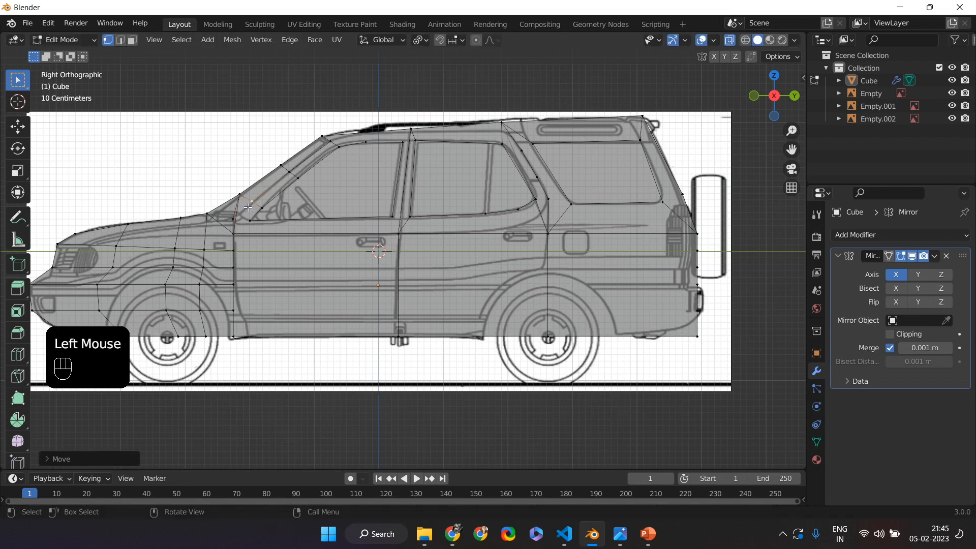
# Turn off X-ray display and delete the large frame face wrapping around the front door window.
pyautogui.click(730, 42)
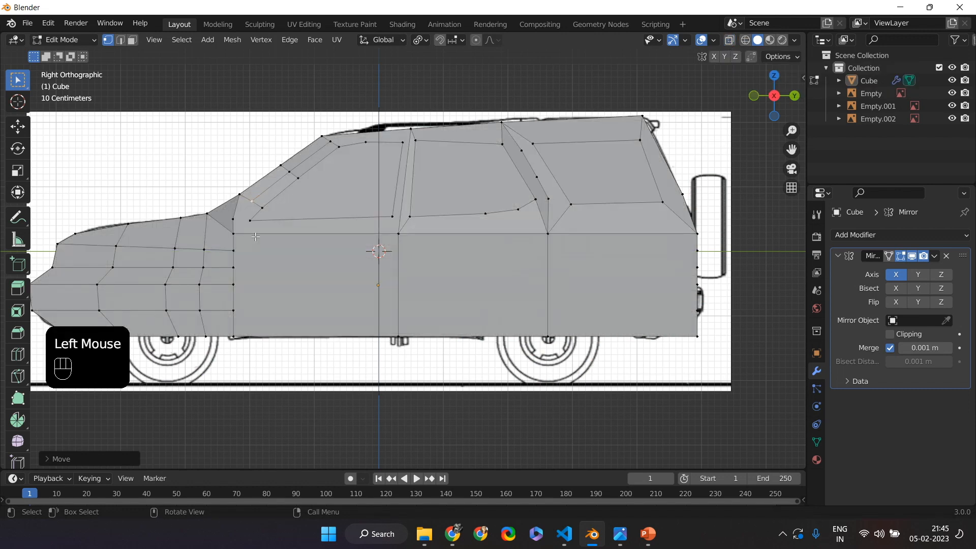
pyautogui.click(132, 40)
pyautogui.doubleClick(296, 227)
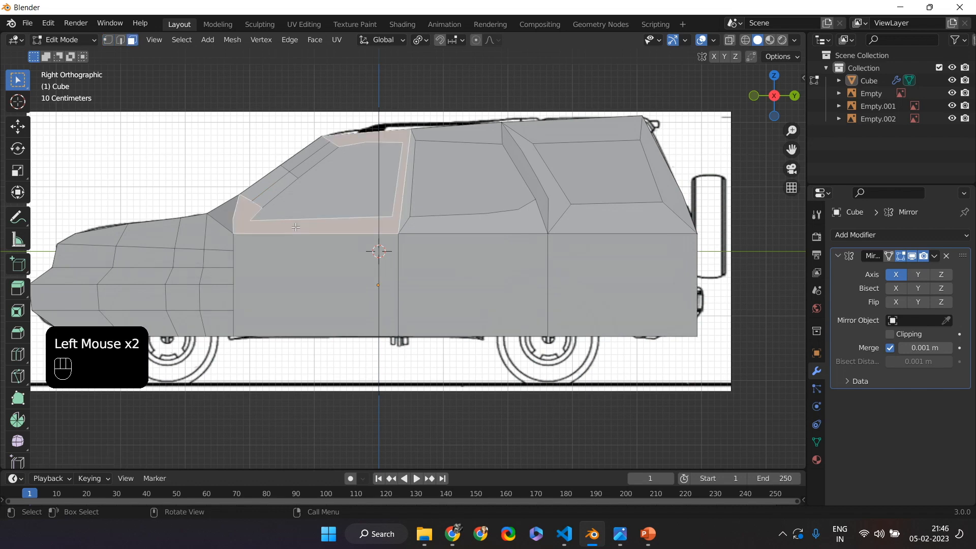
pyautogui.rightClick(295, 227)
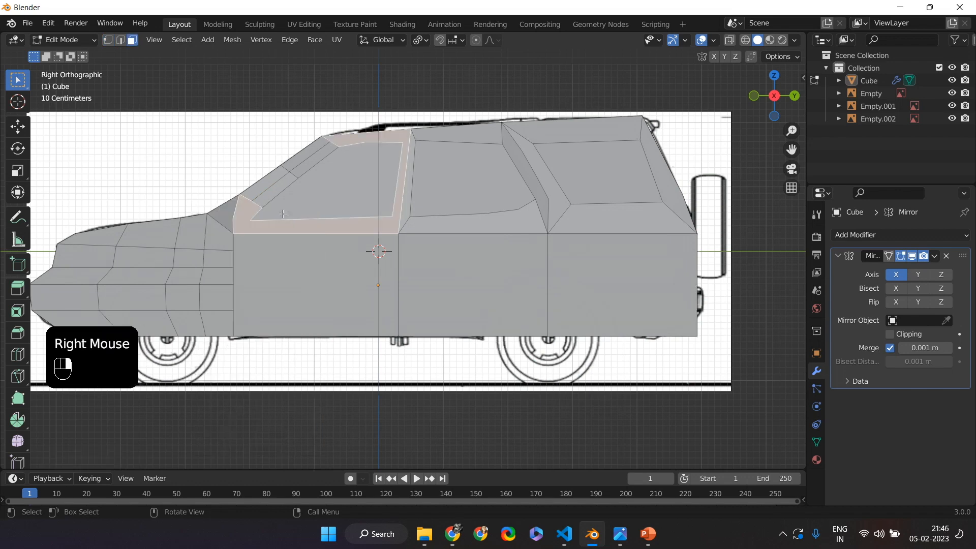
pyautogui.press('x')
pyautogui.click(252, 217)
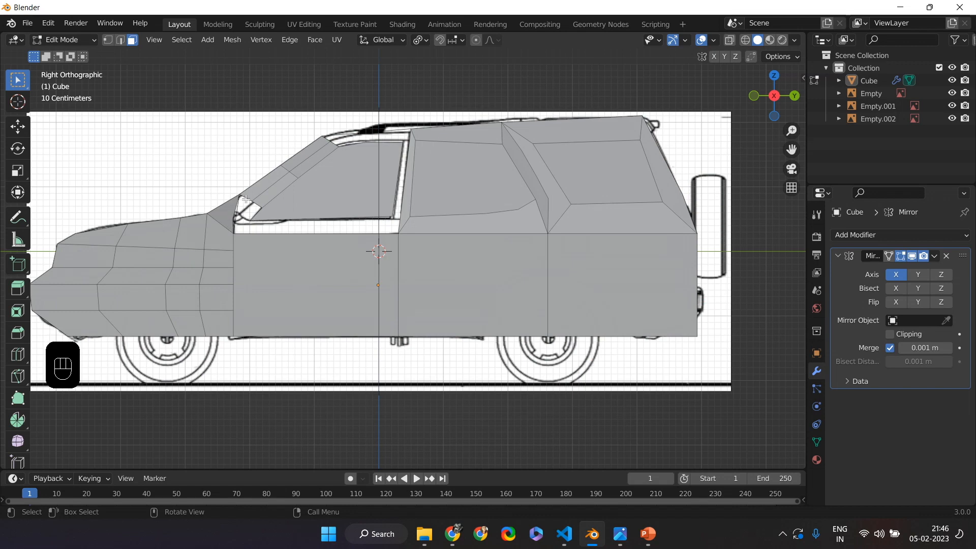
# Fill a triangular face at the windshield pillar base from the three front vertices of the open window frame.
pyautogui.click(106, 41)
pyautogui.click(252, 203)
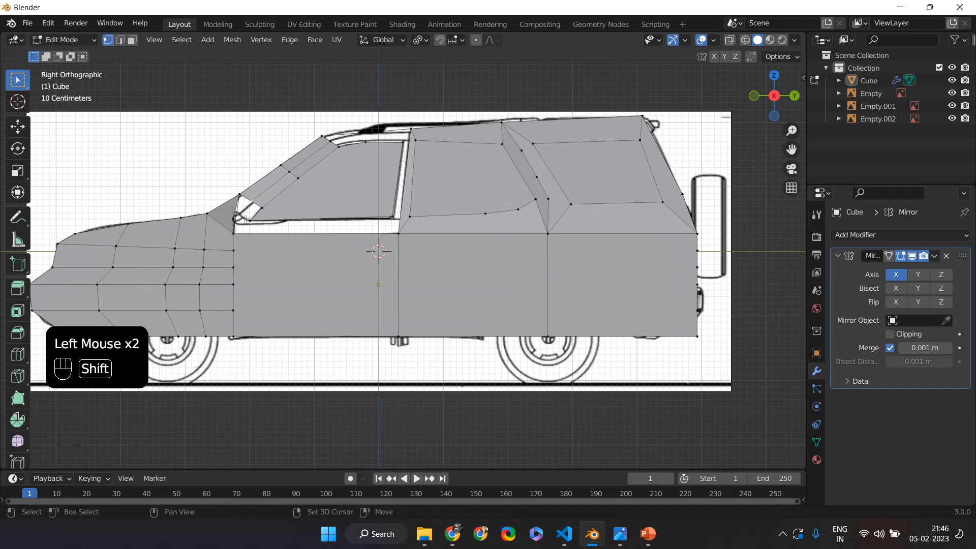
pyautogui.keyDown('shift'); pyautogui.click(234, 219); pyautogui.keyUp('shift')
pyautogui.keyDown('shift'); pyautogui.click(240, 195); pyautogui.keyUp('shift')
pyautogui.press('f')
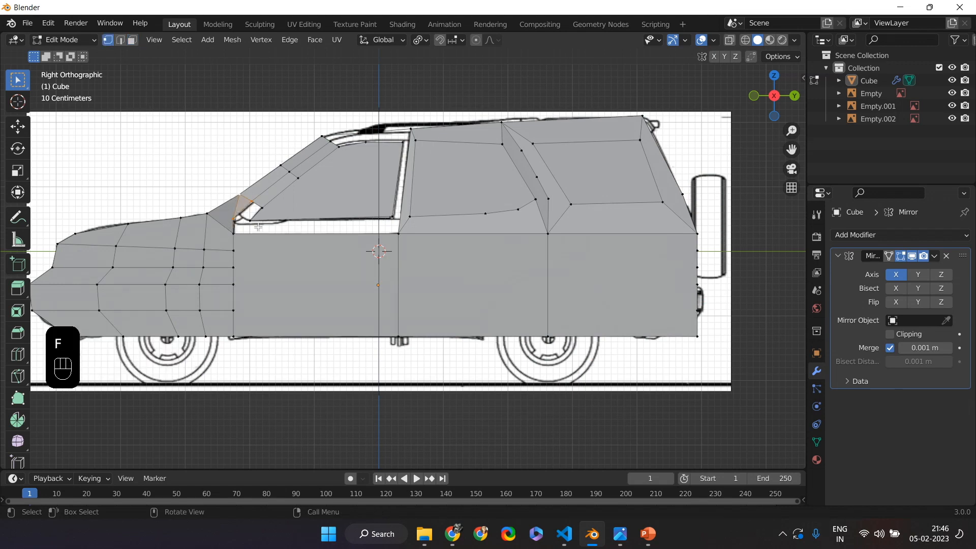
pyautogui.click(261, 206)
pyautogui.keyDown('shift'); pyautogui.click(252, 202); pyautogui.keyUp('shift')
pyautogui.keyDown('shift'); pyautogui.click(240, 195); pyautogui.keyUp('shift')
pyautogui.keyDown('shift'); pyautogui.click(250, 220); pyautogui.keyUp('shift')
pyautogui.keyDown('shift'); pyautogui.click(234, 219); pyautogui.keyUp('shift')
pyautogui.keyDown('shift'); pyautogui.click(234, 219); pyautogui.keyUp('shift')
pyautogui.keyDown('shift'); pyautogui.click(234, 233); pyautogui.keyUp('shift')
pyautogui.keyDown('shift'); pyautogui.click(392, 217); pyautogui.keyUp('shift')
pyautogui.keyDown('shift'); pyautogui.click(298, 222); pyautogui.keyUp('shift')
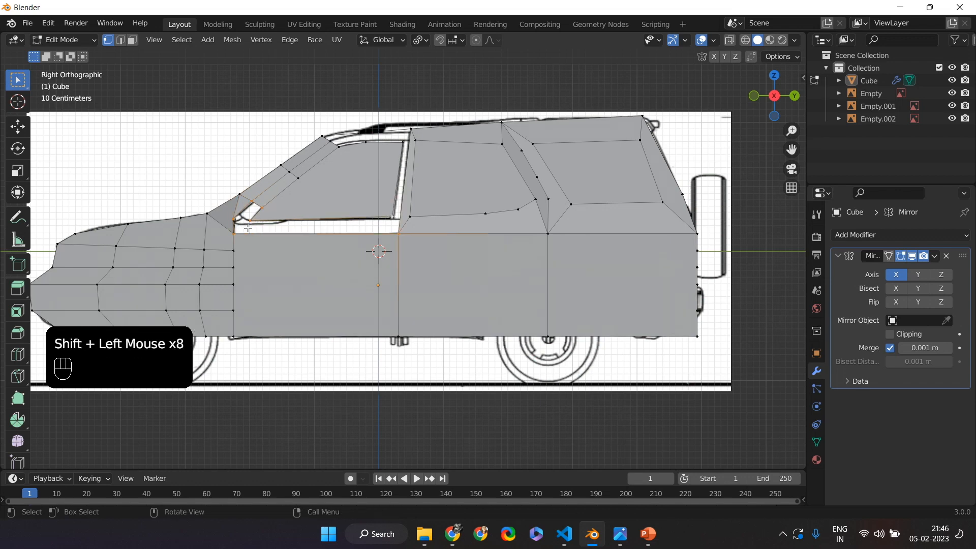
# Fill a four-sided face in the frame's lower front corner, between the pillar base triangle and the door's upper front corner.
pyautogui.click(244, 229)
pyautogui.keyDown('shift'); pyautogui.click(258, 210); pyautogui.keyUp('shift')
pyautogui.keyDown('shift'); pyautogui.click(258, 210); pyautogui.keyUp('shift')
pyautogui.keyDown('shift'); pyautogui.click(239, 218); pyautogui.keyUp('shift')
pyautogui.keyDown('shift'); pyautogui.click(237, 220); pyautogui.keyUp('shift')
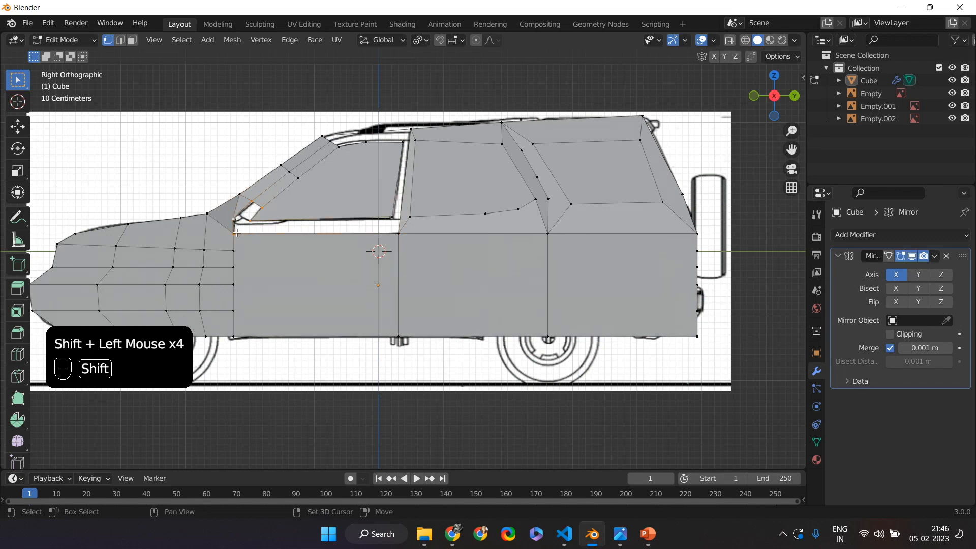
pyautogui.press('f')
# Fill the gap below the front door window with a face reaching the door's upper rear corner.
pyautogui.click(251, 221)
pyautogui.keyDown('shift'); pyautogui.click(398, 234); pyautogui.keyUp('shift')
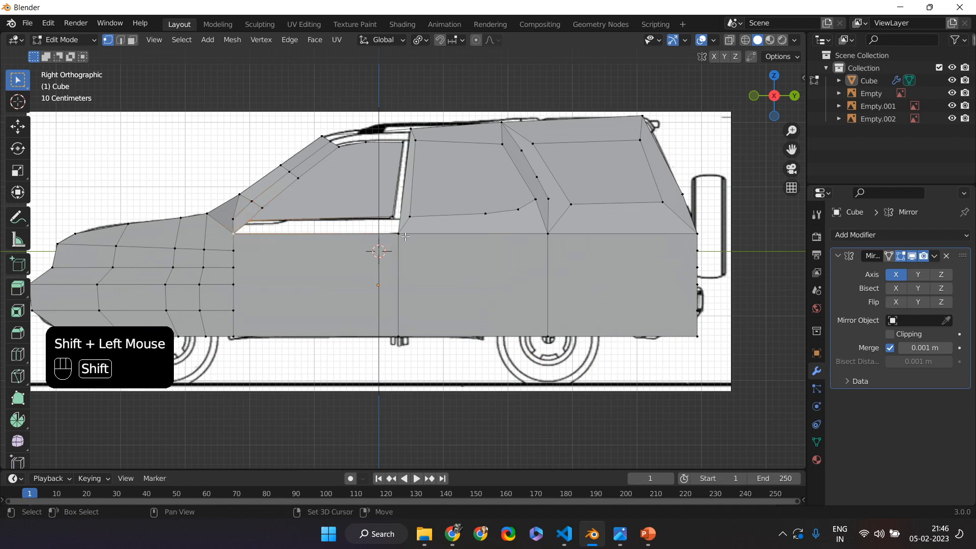
pyautogui.keyDown('shift'); pyautogui.click(391, 217); pyautogui.keyUp('shift')
pyautogui.keyDown('shift'); pyautogui.click(389, 216); pyautogui.keyUp('shift')
pyautogui.press('f')
# Fill the narrow gap behind the front door window with a four-sided pillar face.
pyautogui.click(393, 214)
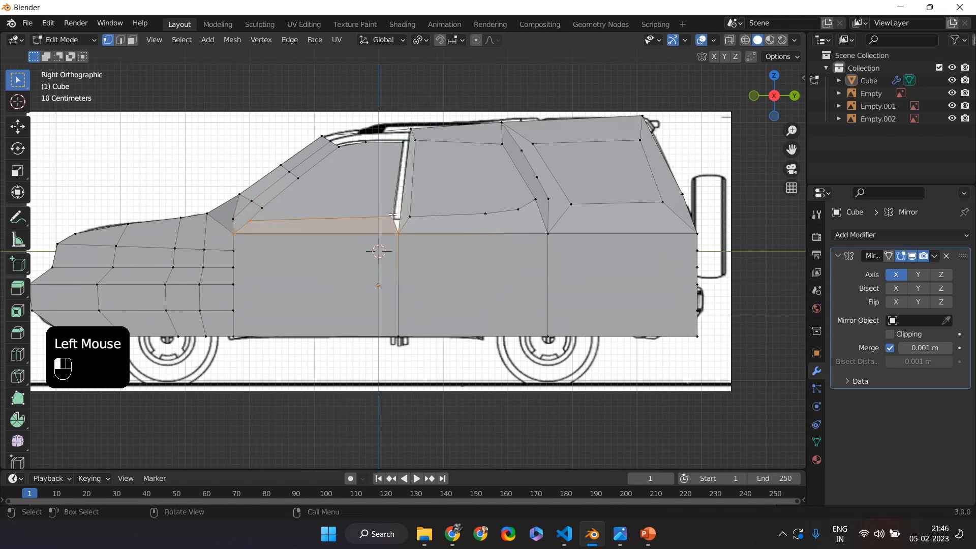
pyautogui.keyDown('shift'); pyautogui.click(404, 143); pyautogui.keyUp('shift')
pyautogui.keyDown('shift'); pyautogui.click(410, 129); pyautogui.keyUp('shift')
pyautogui.keyDown('shift'); pyautogui.click(398, 234); pyautogui.keyUp('shift')
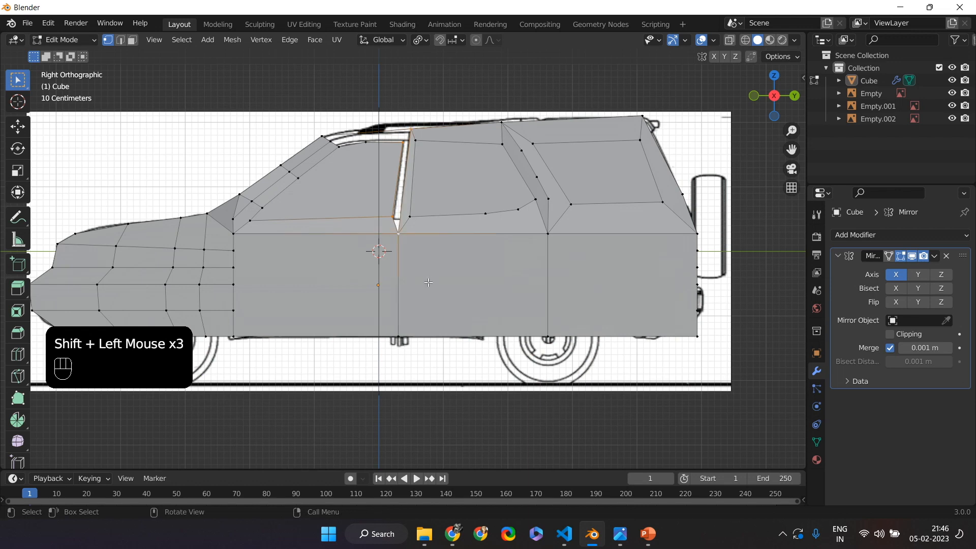
pyautogui.press('f')
# Fill the gap above the front door window with a face between its top edge and the roof edge.
pyautogui.click(336, 144)
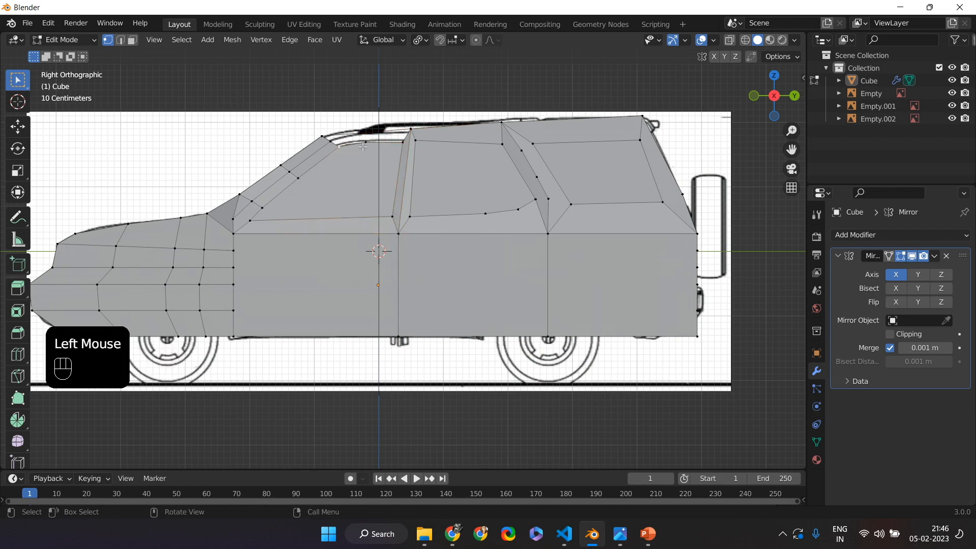
pyautogui.click(132, 40)
pyautogui.click(108, 40)
pyautogui.click(322, 136)
pyautogui.keyDown('shift'); pyautogui.click(338, 147); pyautogui.keyUp('shift')
pyautogui.keyDown('shift'); pyautogui.click(404, 141); pyautogui.keyUp('shift')
pyautogui.keyDown('shift'); pyautogui.click(410, 129); pyautogui.keyUp('shift')
pyautogui.press('f')
# Turn on X-ray and lower the roof-edge vertex above the pillar between the doors by about 0.024 m to follow the blueprint.
pyautogui.click(729, 40)
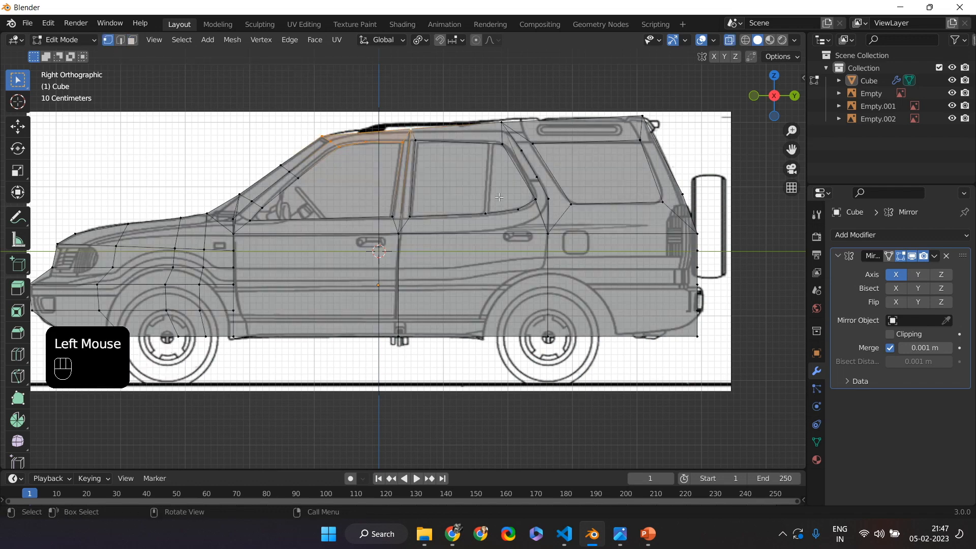
pyautogui.doubleClick(496, 190)
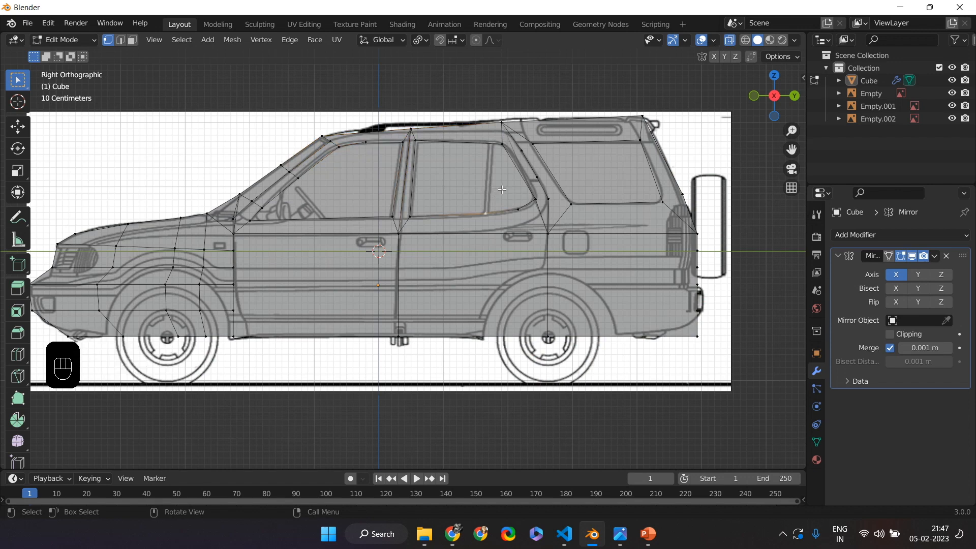
pyautogui.click(410, 130)
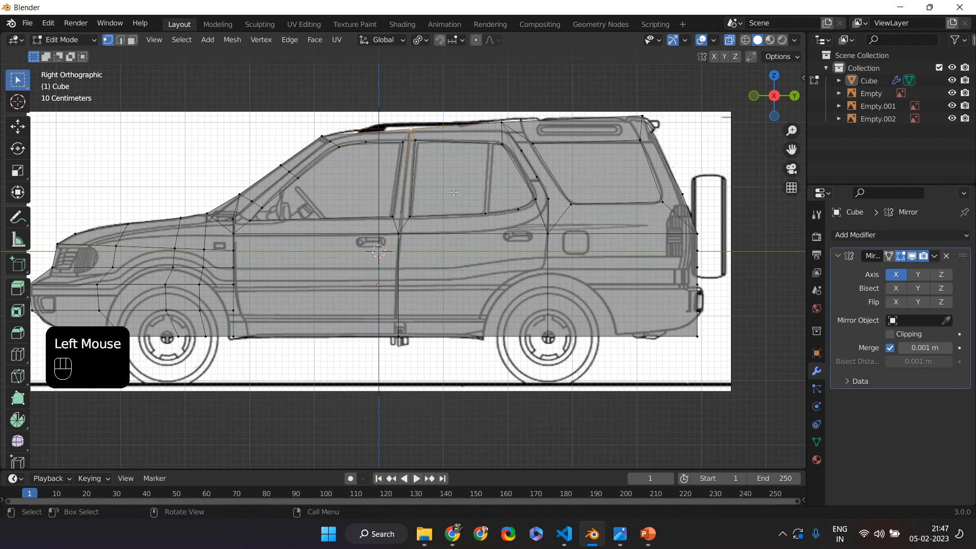
pyautogui.press('g')
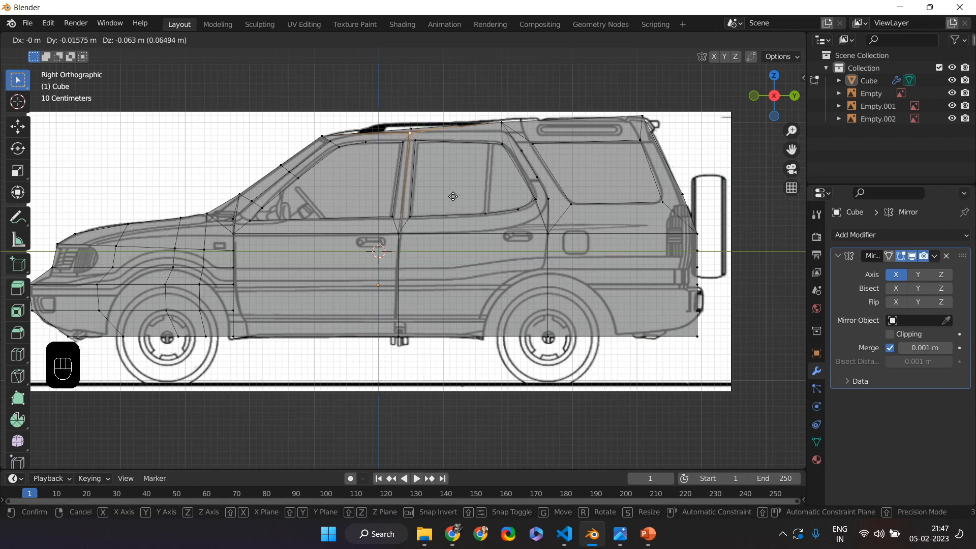
pyautogui.press('Escape')
pyautogui.moveTo(455, 194); pyautogui.dragTo(453, 231, button='middle')
pyautogui.press('KP_1')
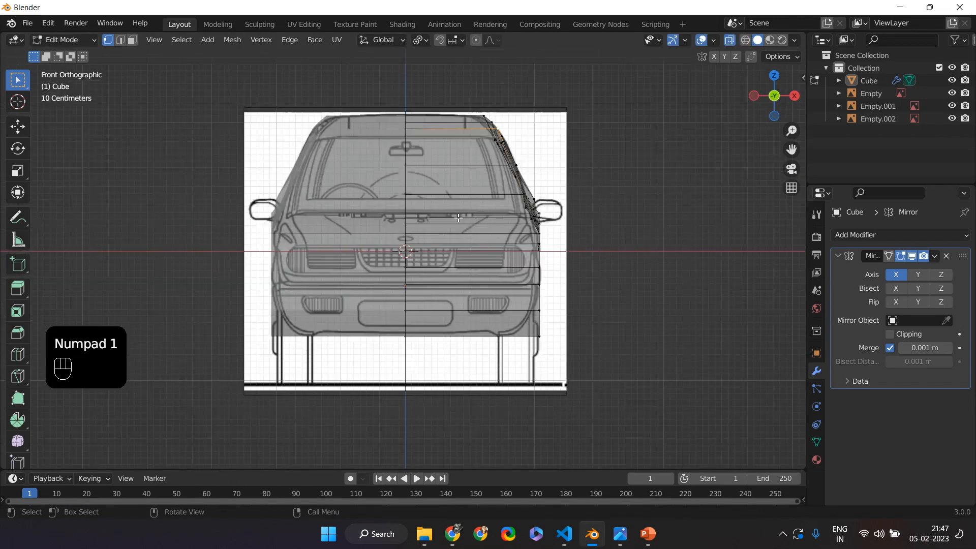
pyautogui.press('KP_3')
pyautogui.click(454, 239)
pyautogui.press('g')
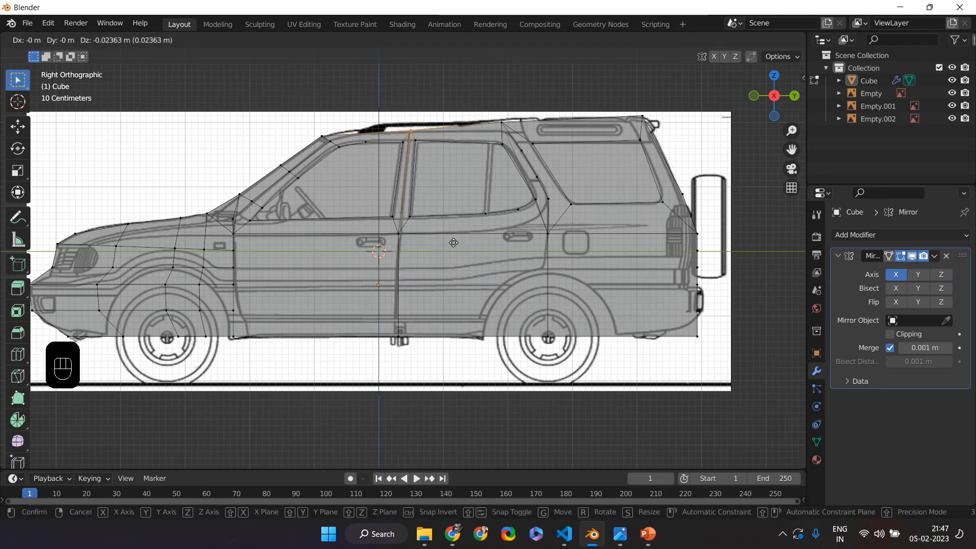
pyautogui.click(454, 243)
# Hide the car body temporarily and examine the blueprint's roof and side lines in the front and right views.
pyautogui.moveTo(484, 104); pyautogui.dragTo(535, 164, button='middle')
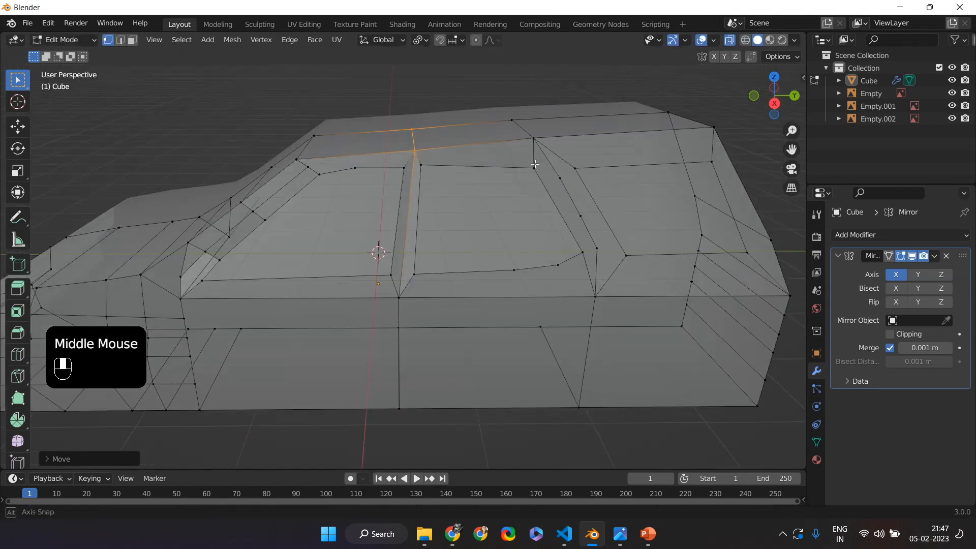
pyautogui.click(952, 80)
pyautogui.press('KP_3')
pyautogui.press('KP_3')
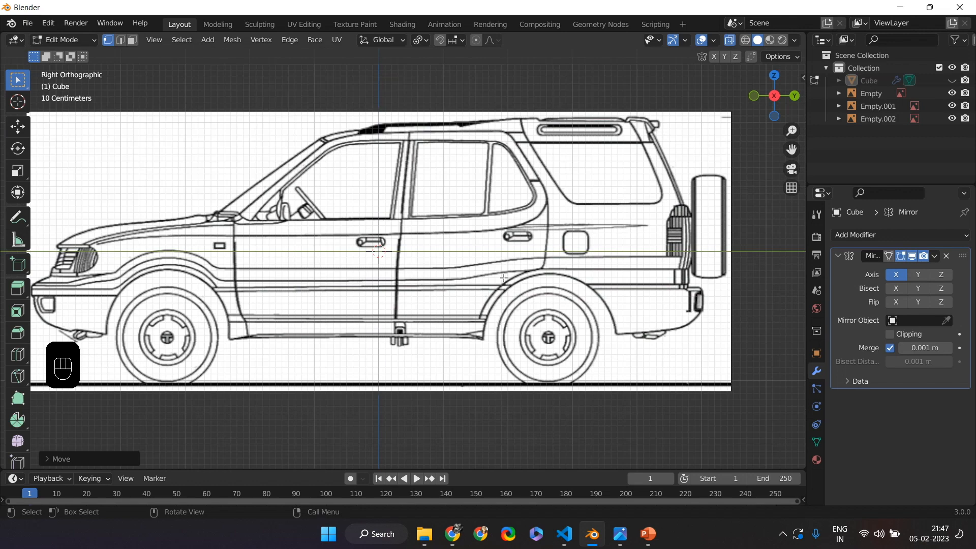
pyautogui.press('KP_1')
pyautogui.press('KP_3')
pyautogui.press('KP_1')
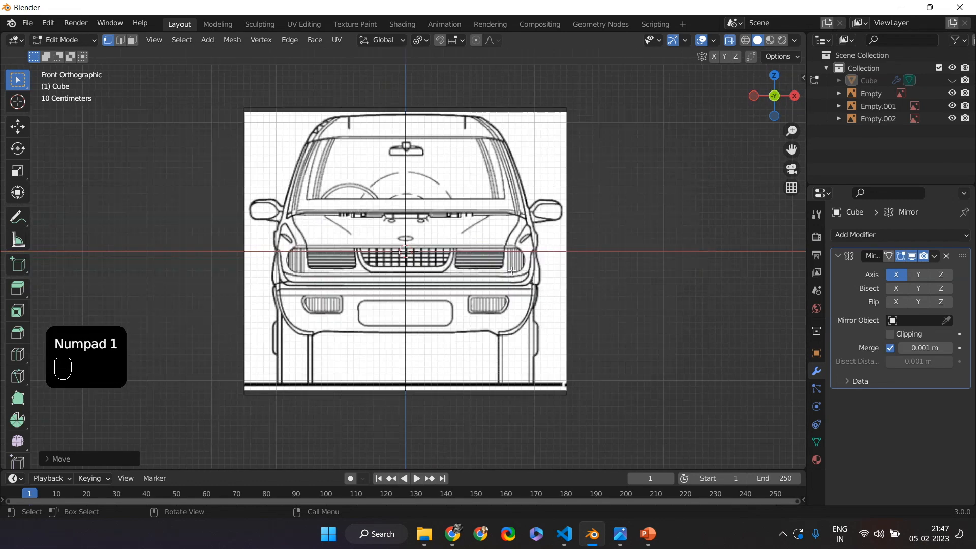
pyautogui.click(774, 96)
pyautogui.press('KP_3')
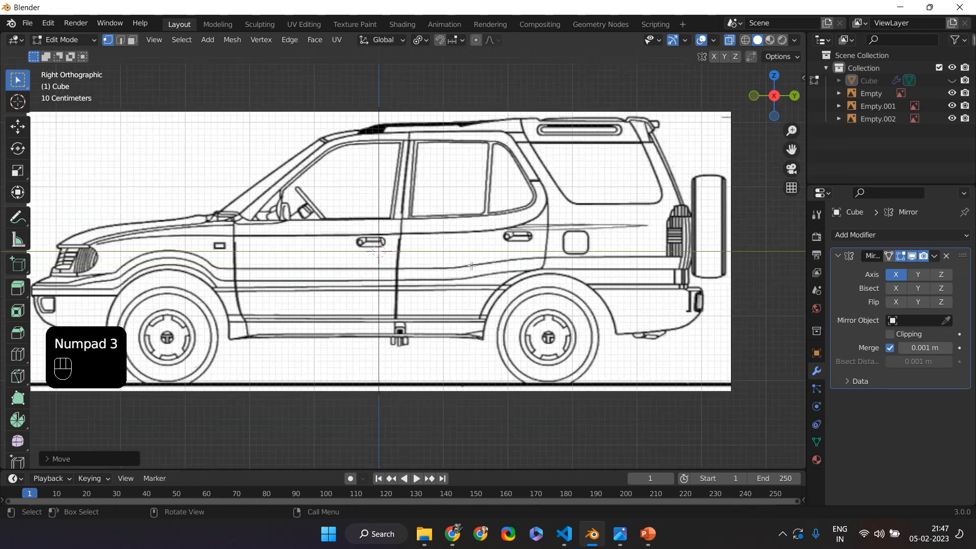
pyautogui.click(952, 80)
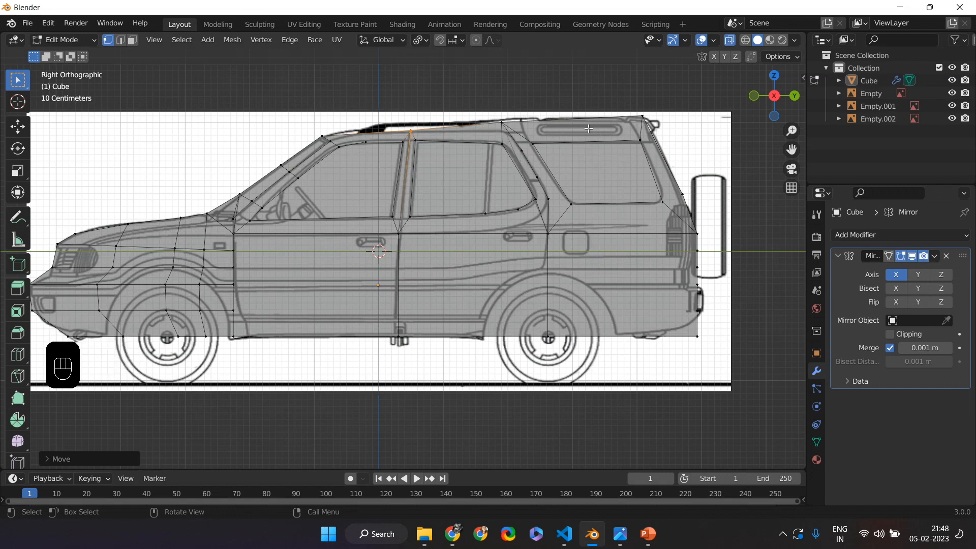
# Inset the face above the rear quarter window to start the outline of the long slot below the roof.
pyautogui.click(132, 40)
pyautogui.click(586, 137)
pyautogui.moveTo(642, 190); pyautogui.dragTo(620, 237, button='middle')
pyautogui.press('KP_3')
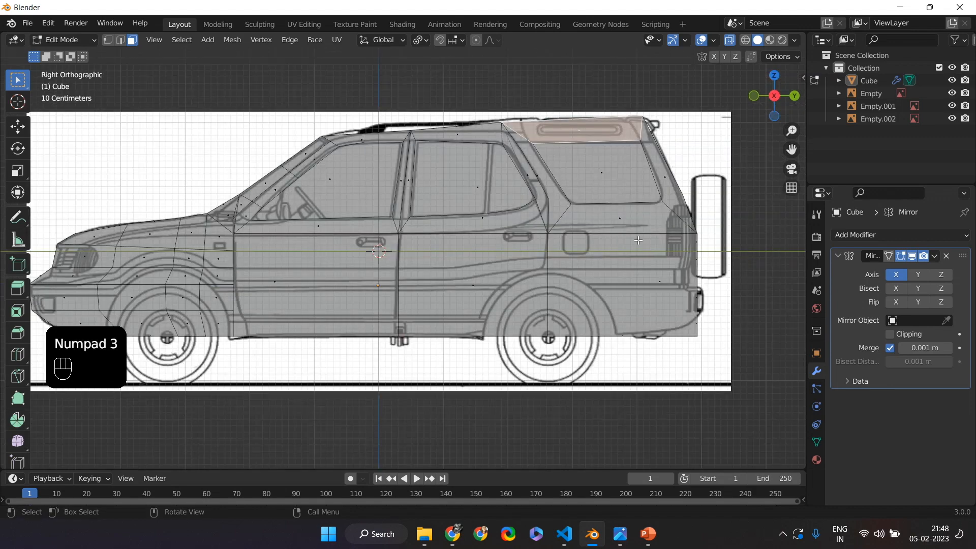
pyautogui.press('i')
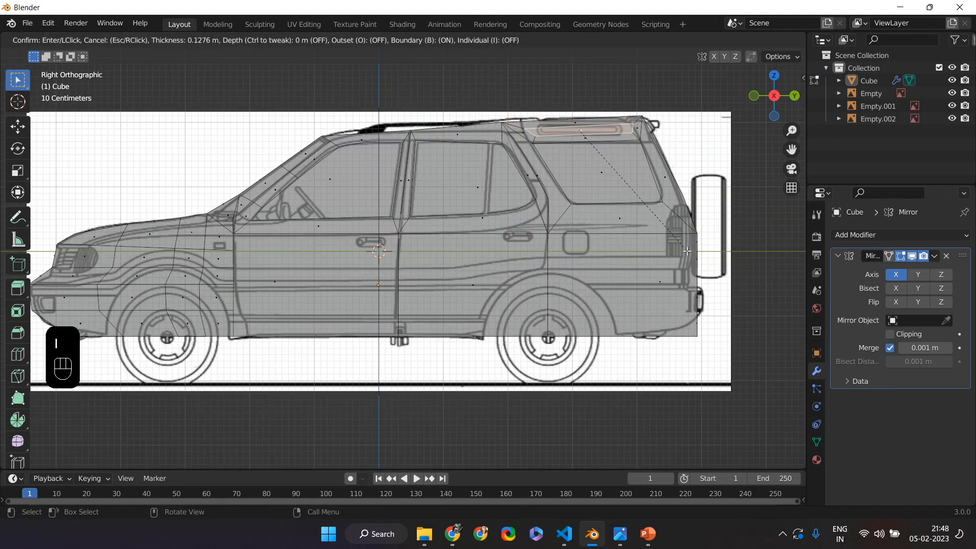
pyautogui.click(657, 215)
# Move the inset's upper and lower front corner vertices onto the front end of the blueprint's slot outline.
pyautogui.click(107, 39)
pyautogui.click(523, 131)
pyautogui.press('g')
pyautogui.click(537, 129)
pyautogui.click(537, 132)
pyautogui.press('g')
pyautogui.click(540, 135)
# Move the inset's upper and lower rear corner vertices onto the rear end of the blueprint's slot outline.
pyautogui.click(581, 131)
pyautogui.press('g')
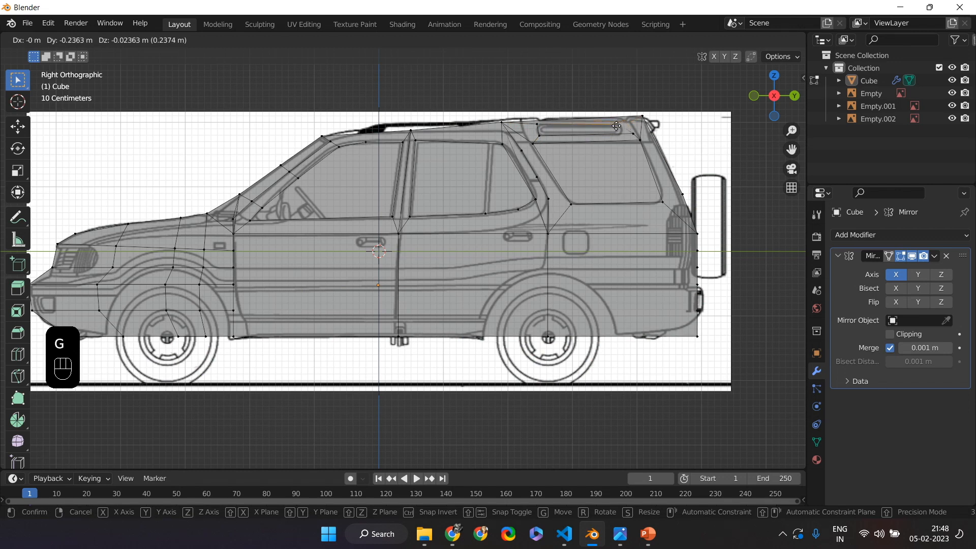
pyautogui.click(617, 125)
pyautogui.click(616, 125)
pyautogui.press('g')
pyautogui.click(624, 138)
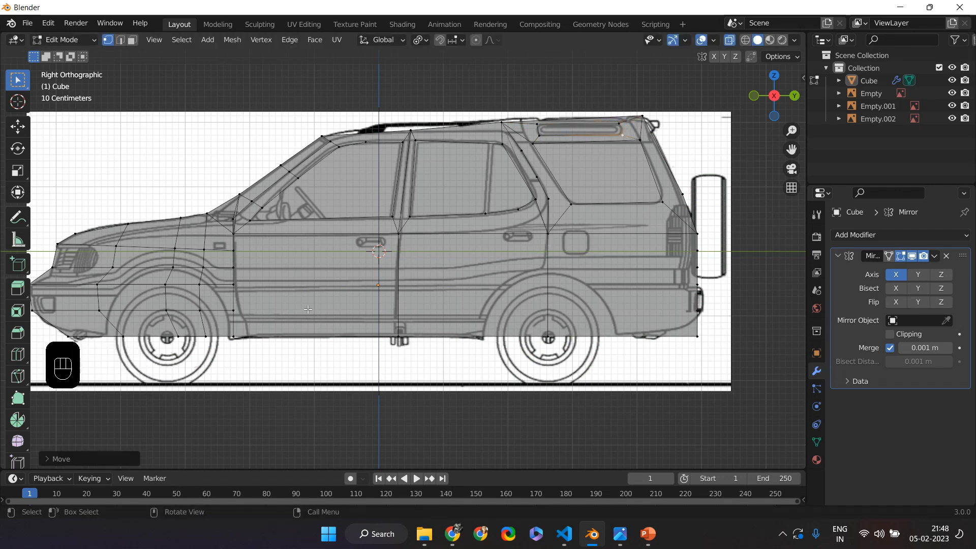
# Raise the beltline vertex at the rear door's back edge by about 0.13 m to follow the blueprint's body line.
pyautogui.scroll(1, 454, 257)
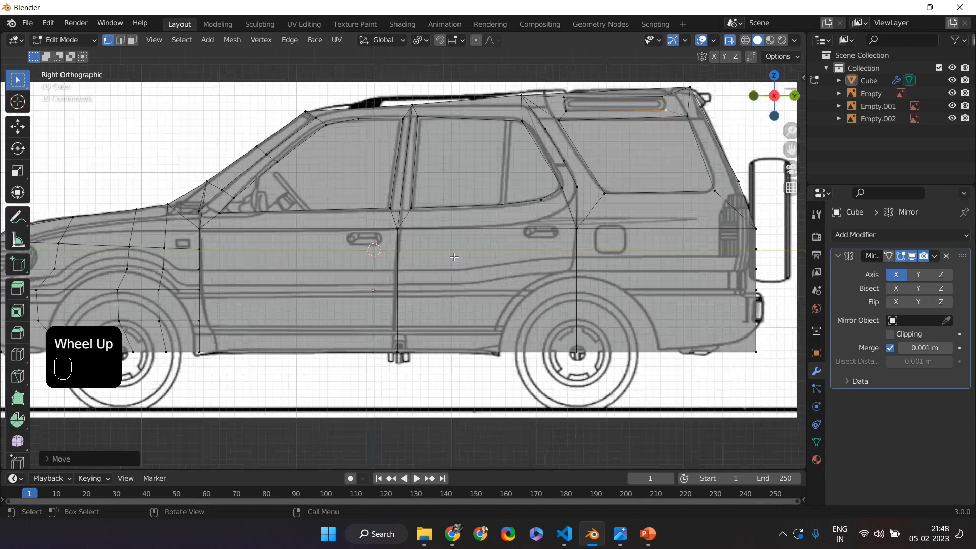
pyautogui.click(585, 240)
pyautogui.click(583, 241)
pyautogui.press('g')
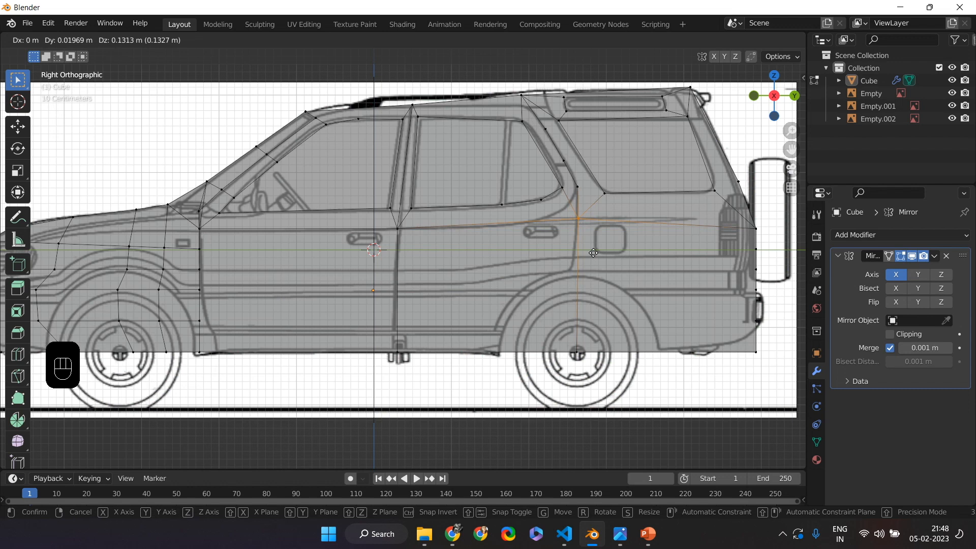
pyautogui.click(594, 253)
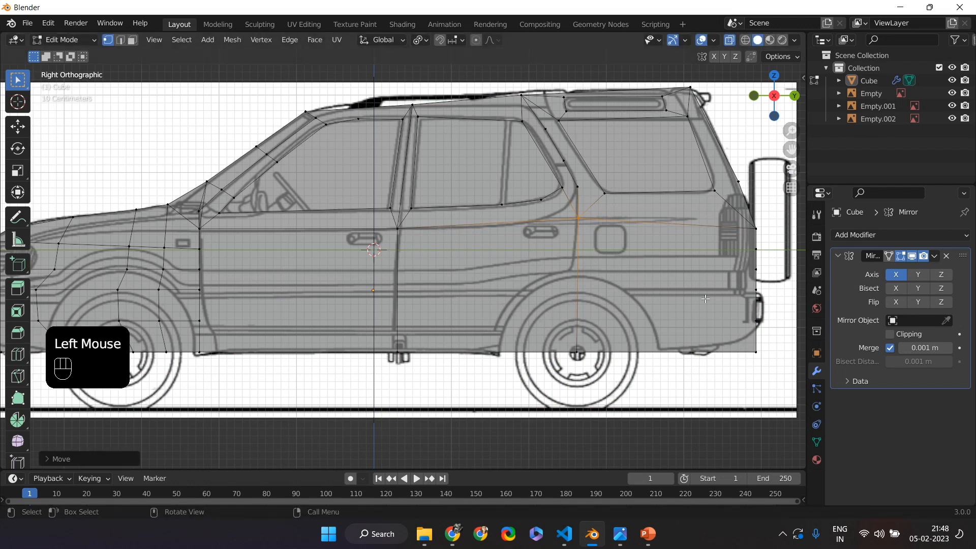
pyautogui.press('k')
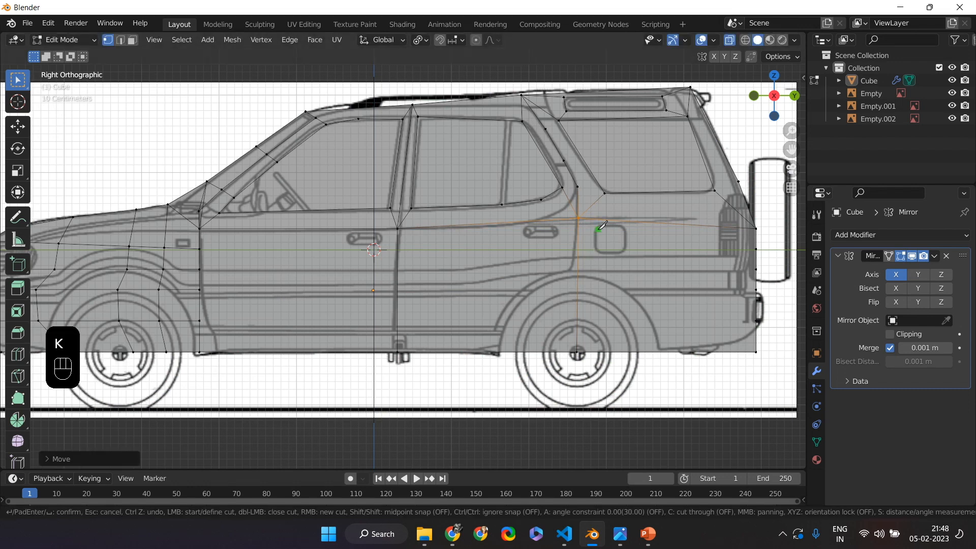
pyautogui.press('Escape')
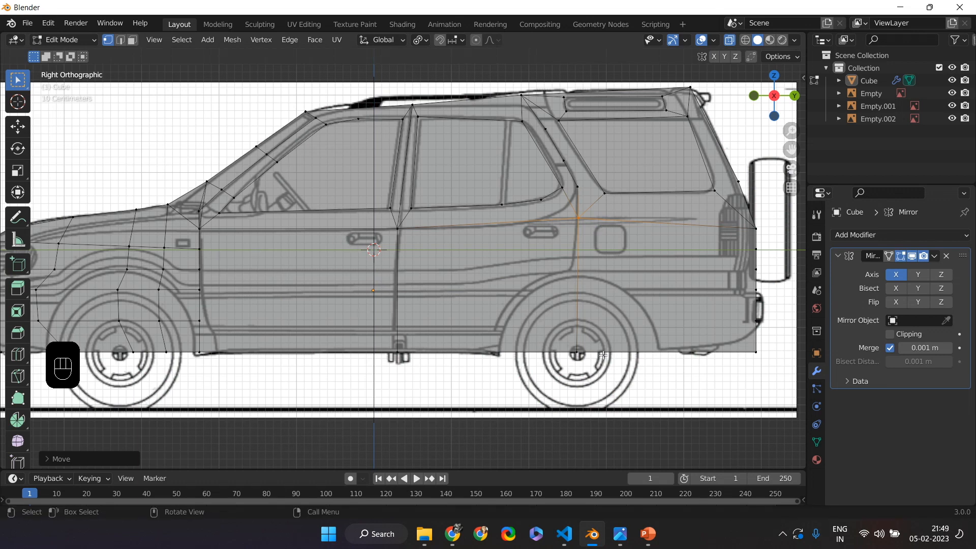
# Select the front door, rear door and rear quarter window faces together in face mode.
pyautogui.moveTo(438, 239); pyautogui.dragTo(508, 270, button='middle')
pyautogui.click(472, 221)
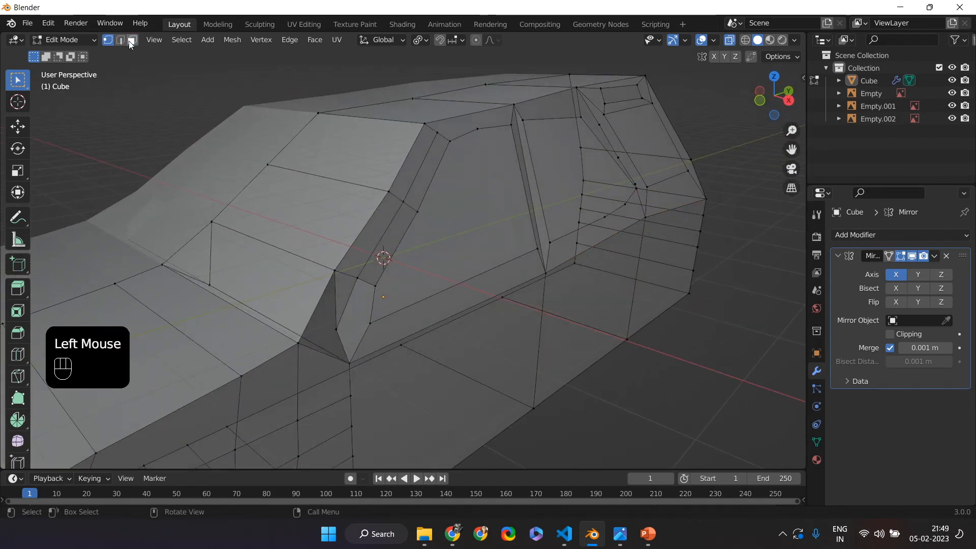
pyautogui.click(132, 40)
pyautogui.keyDown('shift'); pyautogui.click(458, 219); pyautogui.keyUp('shift')
pyautogui.keyDown('shift'); pyautogui.click(564, 183); pyautogui.keyUp('shift')
pyautogui.keyDown('shift'); pyautogui.click(629, 117); pyautogui.keyUp('shift')
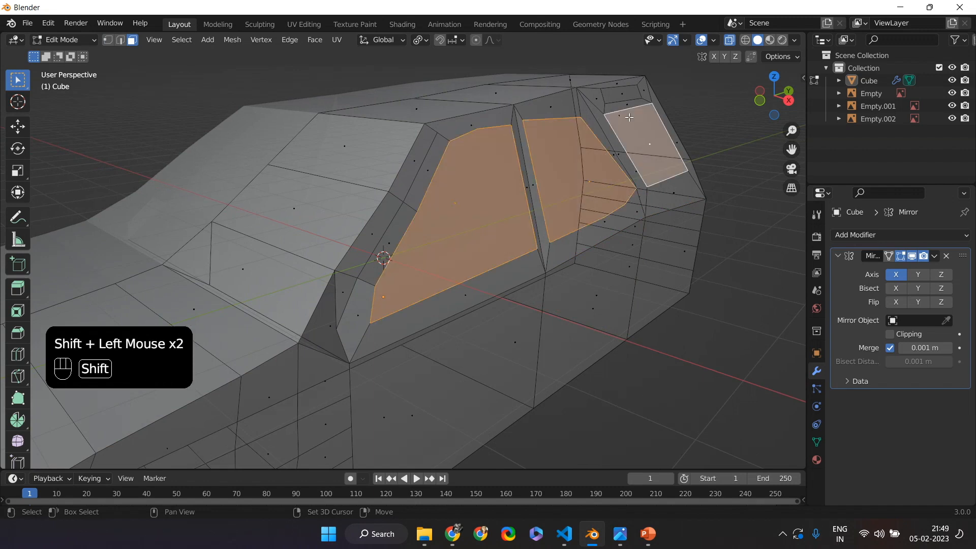
# Add the small panel above the rear side window to the selected window faces and move them inward about 0.07 m along X.
pyautogui.keyDown('shift'); pyautogui.click(621, 94); pyautogui.keyUp('shift')
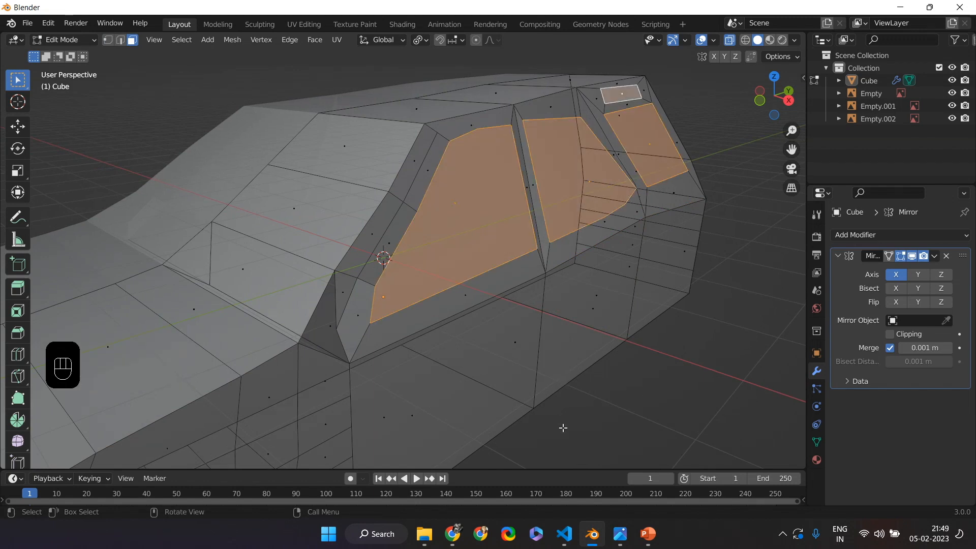
pyautogui.press('g')
pyautogui.press('x')
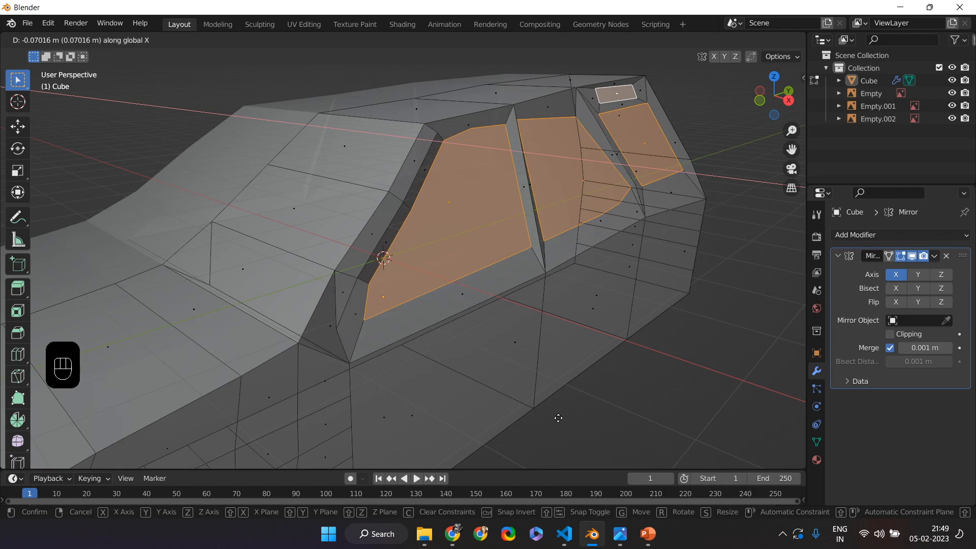
pyautogui.click(558, 418)
pyautogui.click(560, 415)
# Cut the front door handle's eight-cornered outline into the car's side with the Knife tool, tracing the side blueprint.
pyautogui.moveTo(559, 414); pyautogui.dragTo(640, 333, button='middle')
pyautogui.press('KP_3')
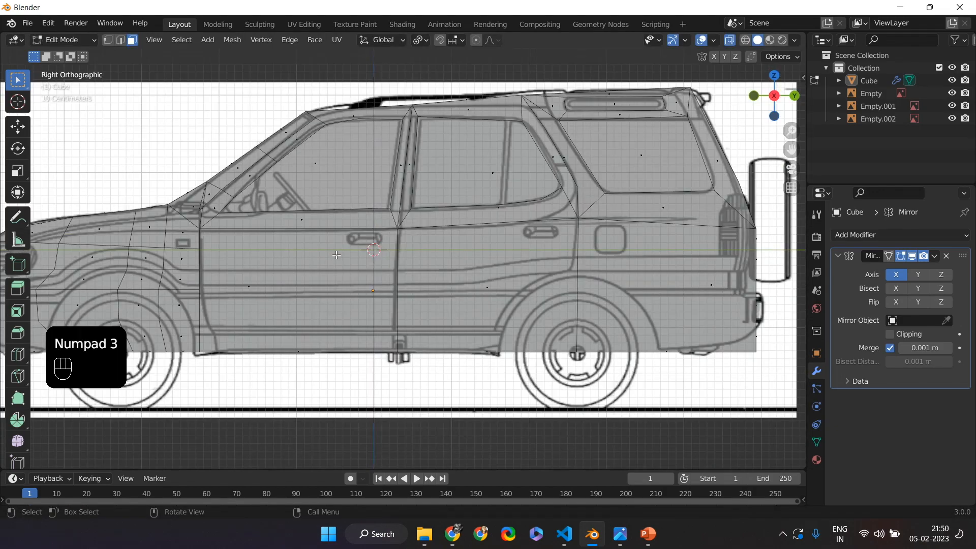
pyautogui.scroll(4, 314, 255)
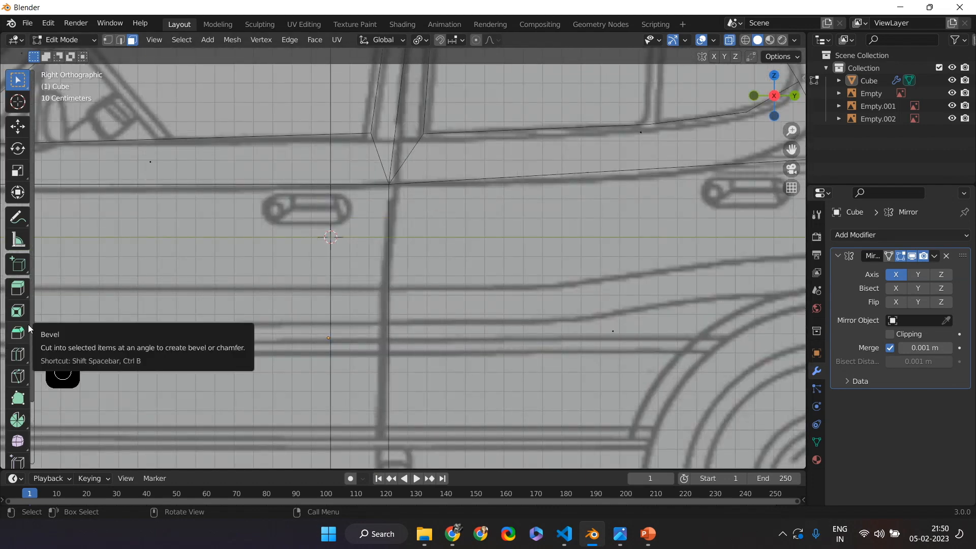
pyautogui.scroll(1, 326, 314)
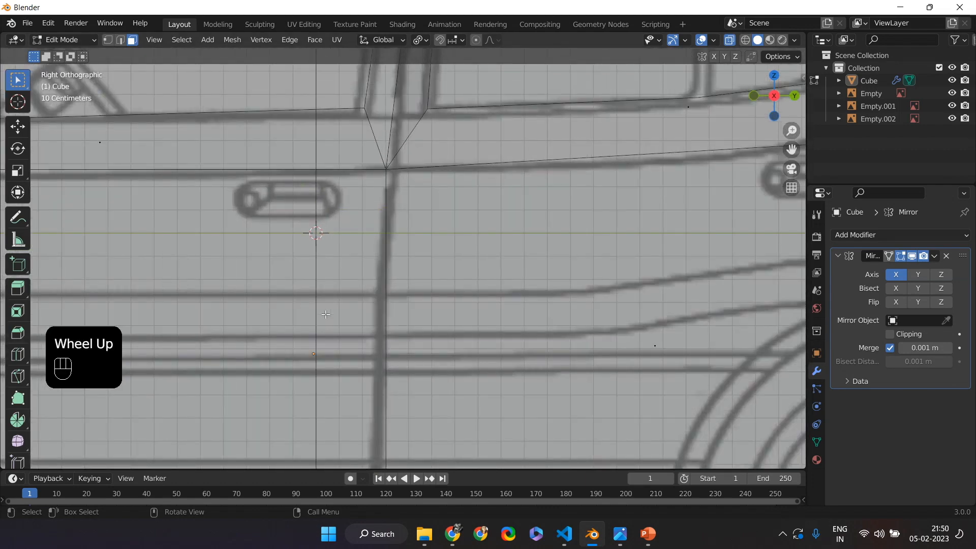
pyautogui.scroll(-2, 326, 314)
pyautogui.scroll(5, 326, 315)
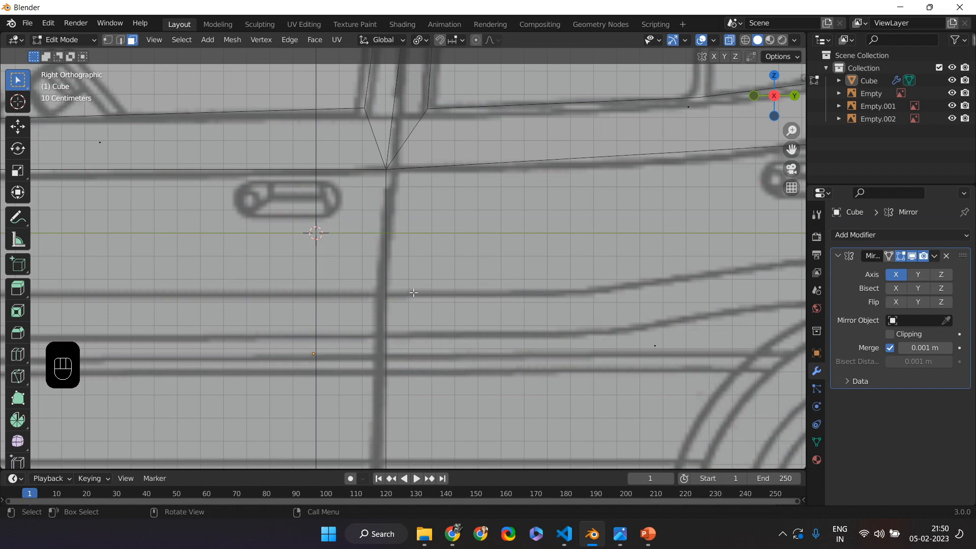
pyautogui.press('k')
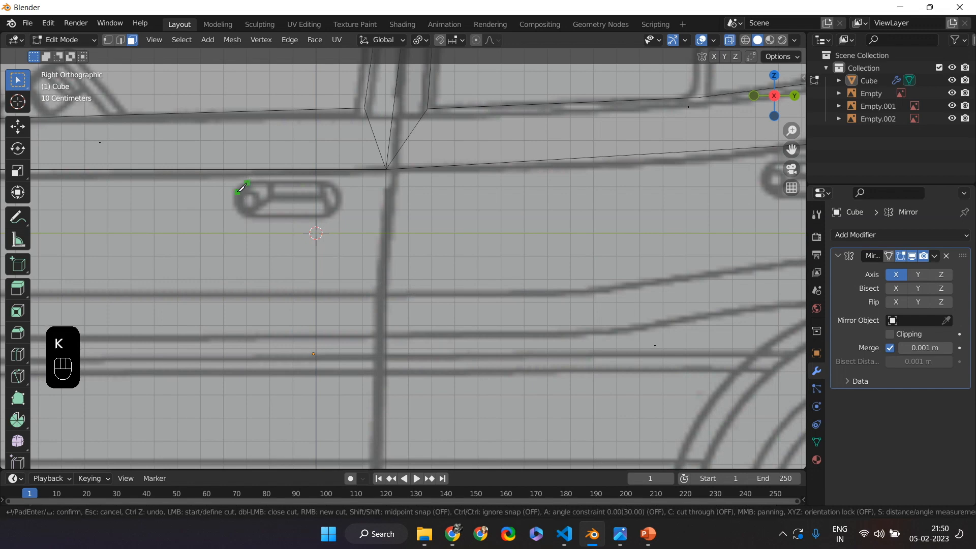
pyautogui.click(247, 183)
pyautogui.click(236, 193)
pyautogui.click(235, 208)
pyautogui.click(247, 217)
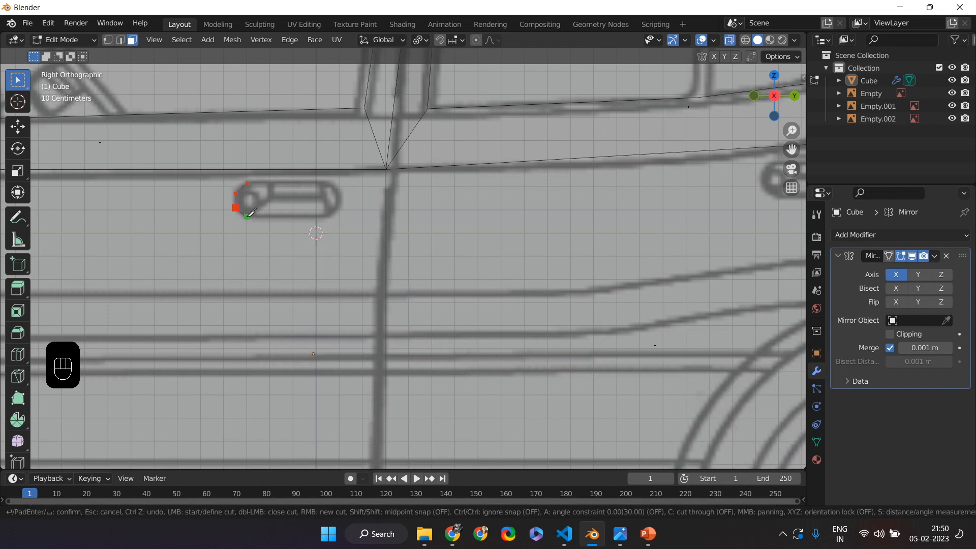
pyautogui.click(325, 217)
pyautogui.click(339, 207)
pyautogui.click(339, 193)
pyautogui.click(331, 182)
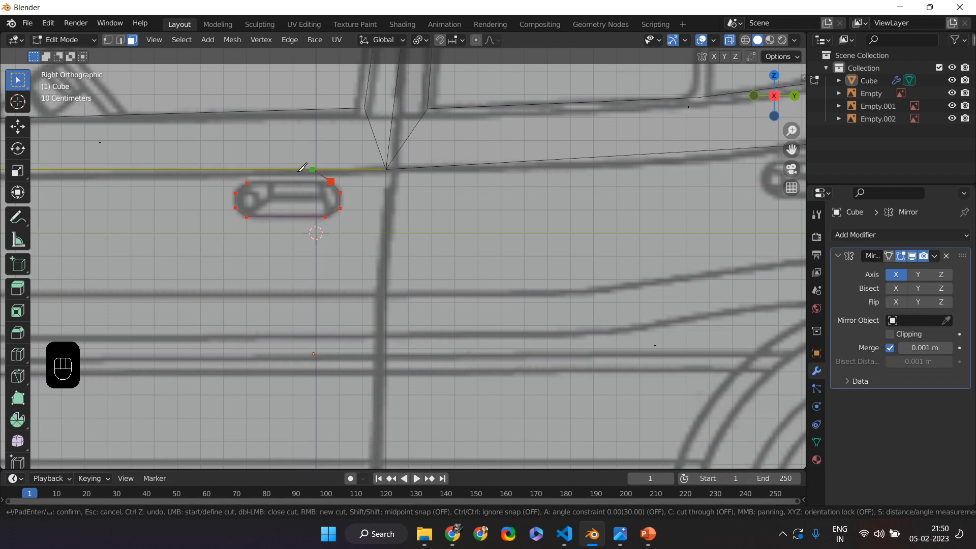
pyautogui.click(247, 183)
pyautogui.press('Return')
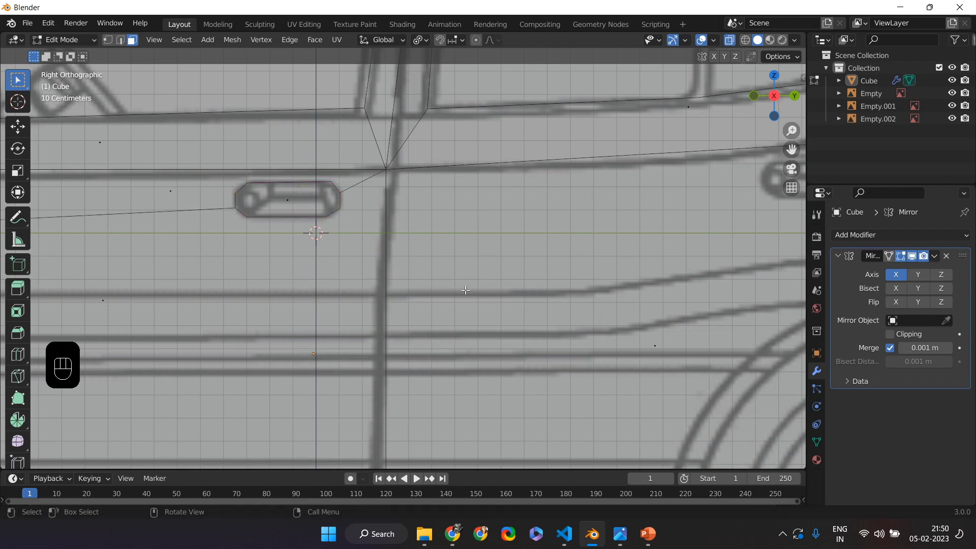
# Cut the rear door handle's outline into the car's side with the Knife tool, tracing the blueprint.
pyautogui.scroll(1, 466, 290)
pyautogui.scroll(-2, 466, 290)
pyautogui.keyDown('shift'); pyautogui.moveTo(466, 290); pyautogui.dragTo(426, 279, button='middle'); pyautogui.keyUp('shift')
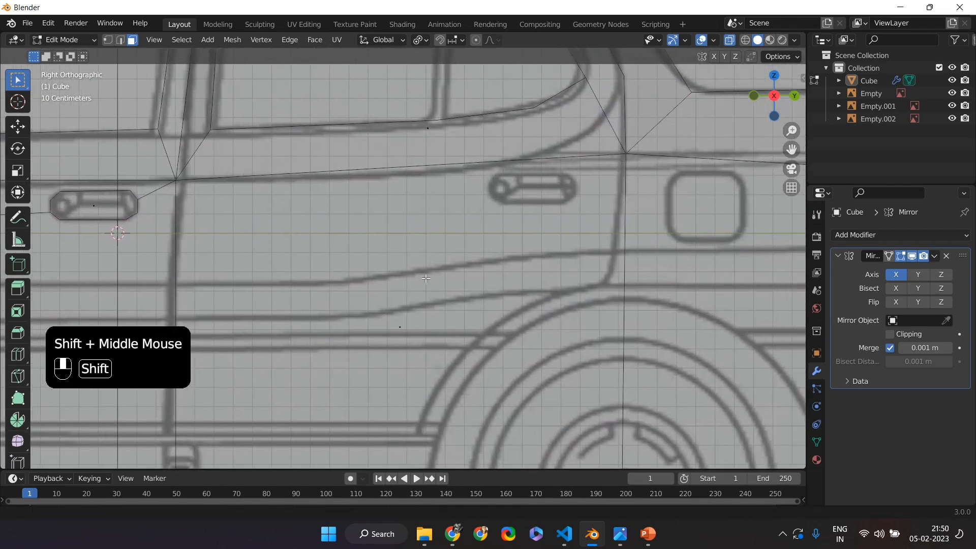
pyautogui.press('k')
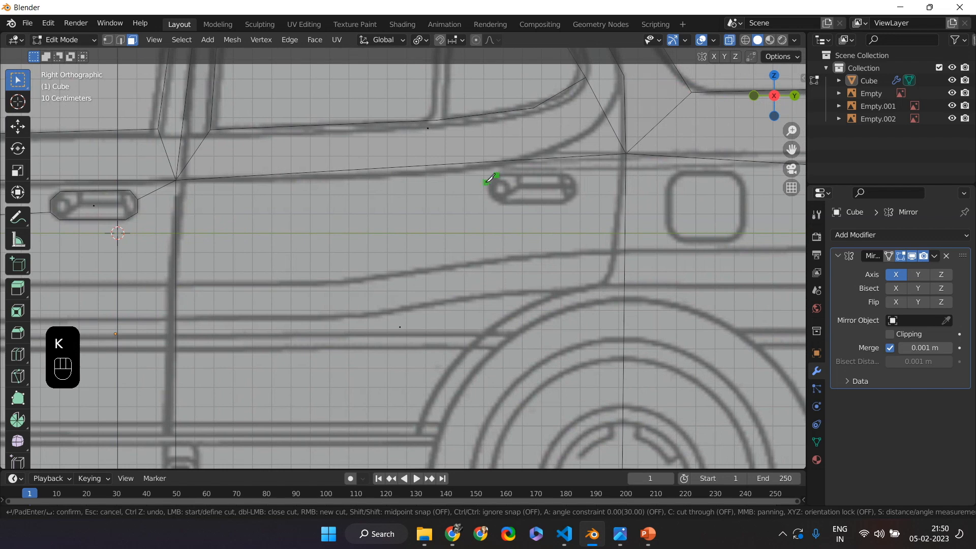
pyautogui.click(489, 183)
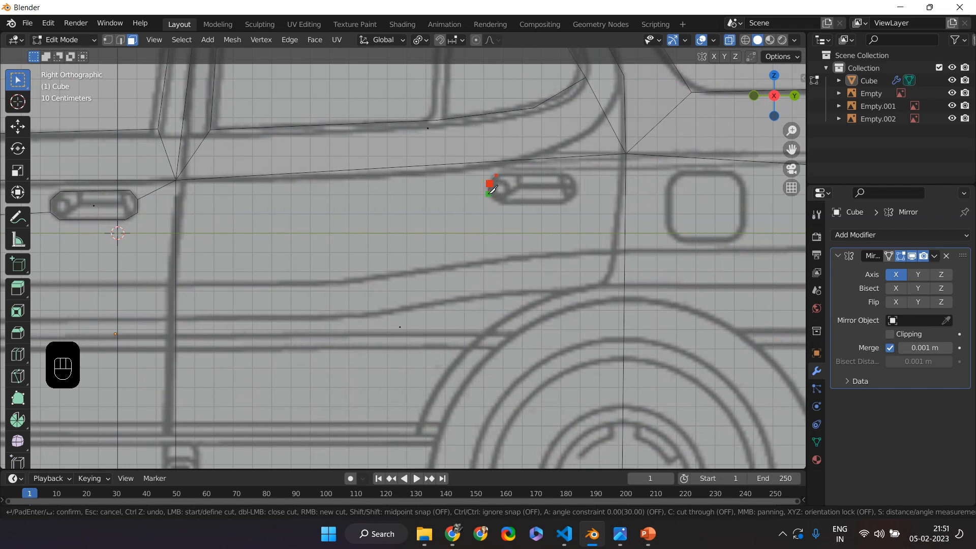
pyautogui.click(488, 193)
pyautogui.click(501, 203)
pyautogui.click(563, 203)
pyautogui.click(576, 195)
pyautogui.click(569, 174)
pyautogui.press('Return')
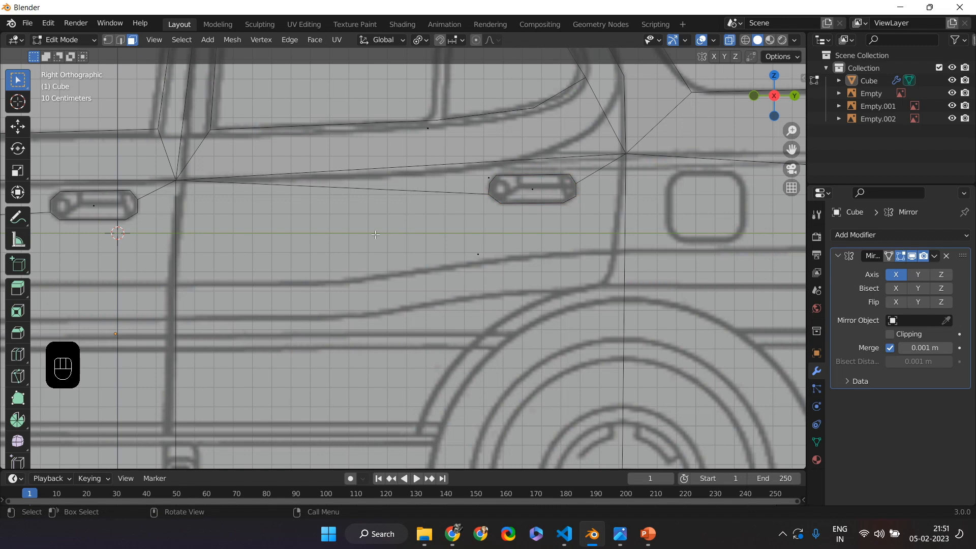
# Extrude the front and rear door handle faces outward by about 0.065 m.
pyautogui.scroll(-4, 375, 234)
pyautogui.moveTo(382, 267); pyautogui.dragTo(443, 271, button='middle')
pyautogui.click(421, 250)
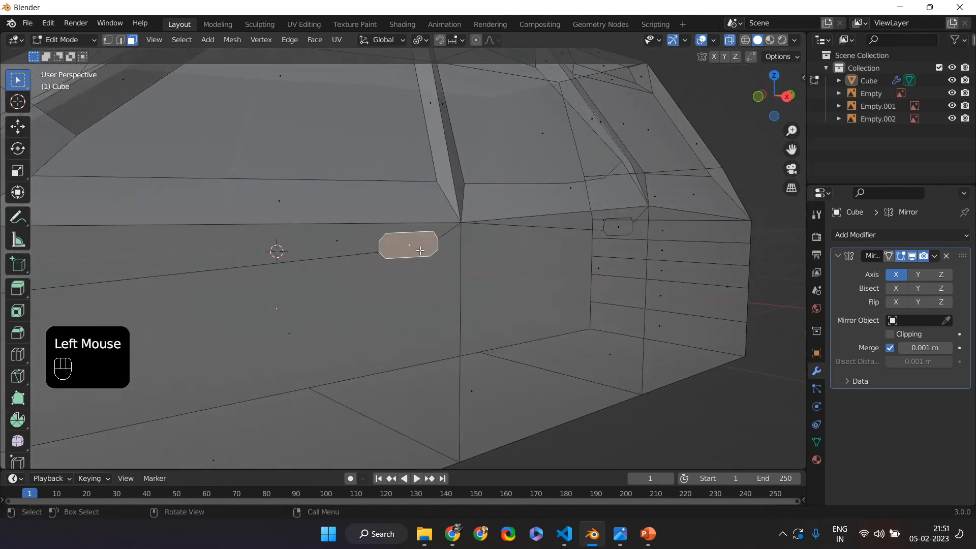
pyautogui.keyDown('shift'); pyautogui.click(620, 229); pyautogui.keyUp('shift')
pyautogui.press('e')
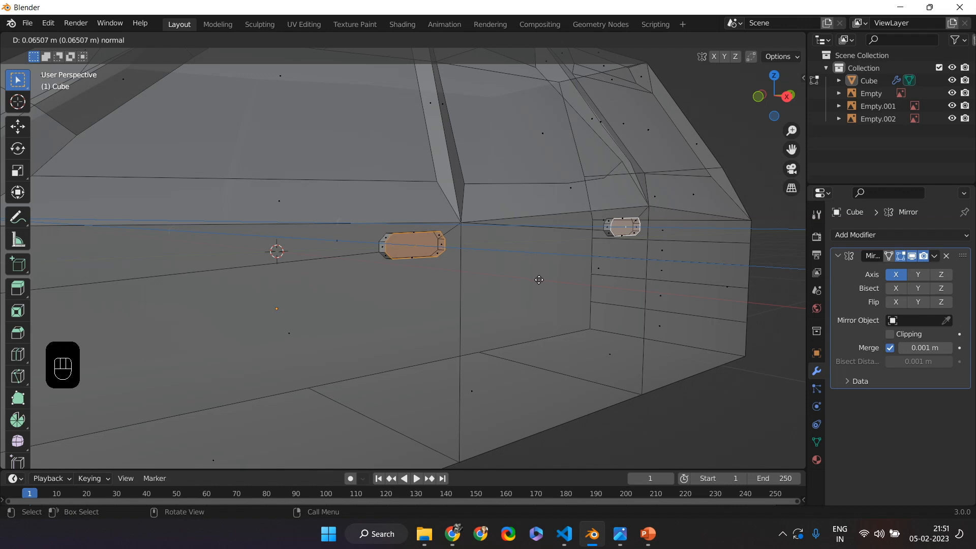
pyautogui.click(539, 280)
# Move the extruded outer faces of both door handles about 0.04 m further out along X.
pyautogui.moveTo(498, 280); pyautogui.dragTo(527, 284, button='middle')
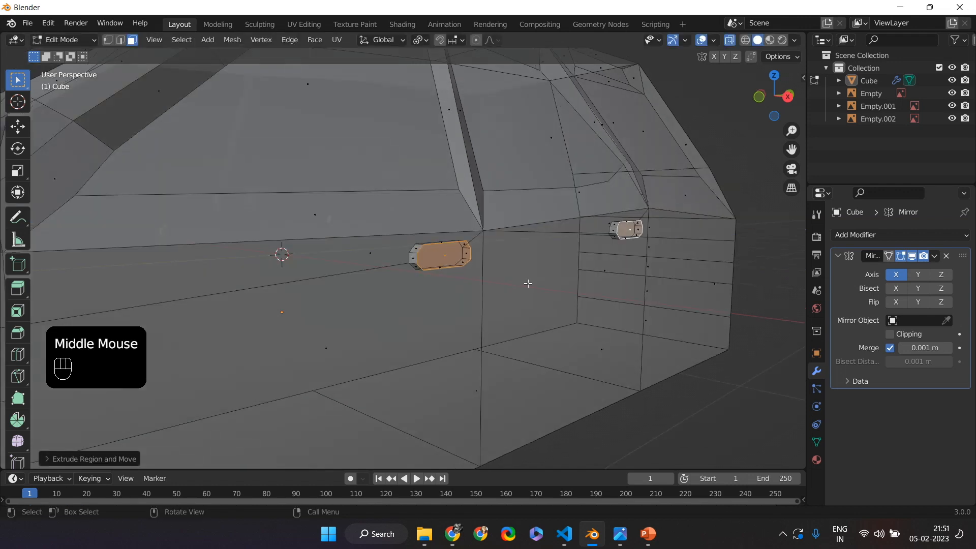
pyautogui.press('g')
pyautogui.press('x')
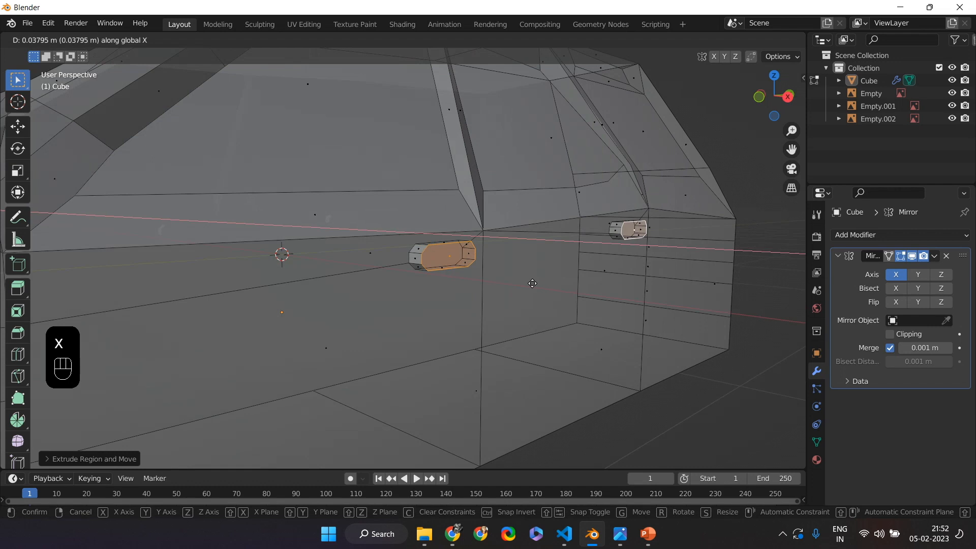
pyautogui.click(502, 291)
pyautogui.click(464, 264)
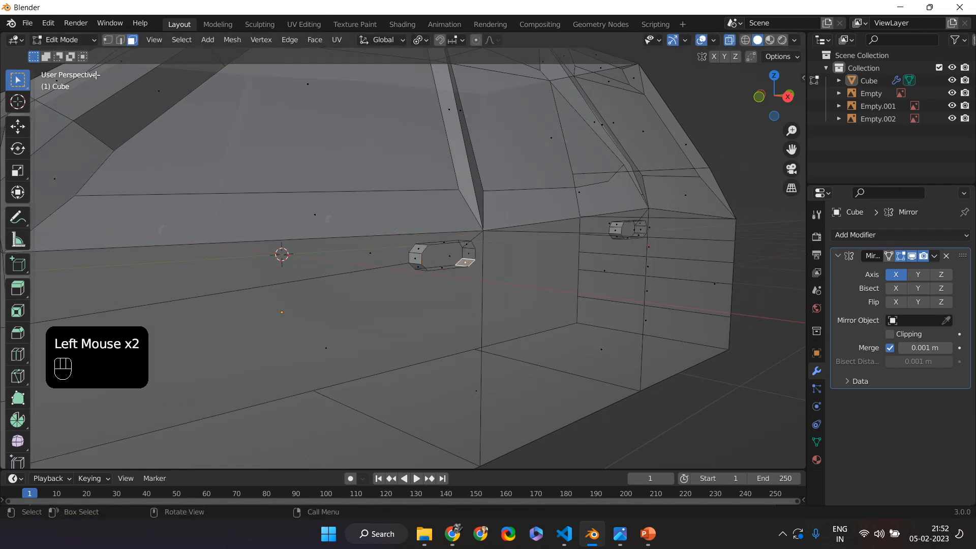
pyautogui.click(434, 268)
pyautogui.hotkey('ctrl', 'r')
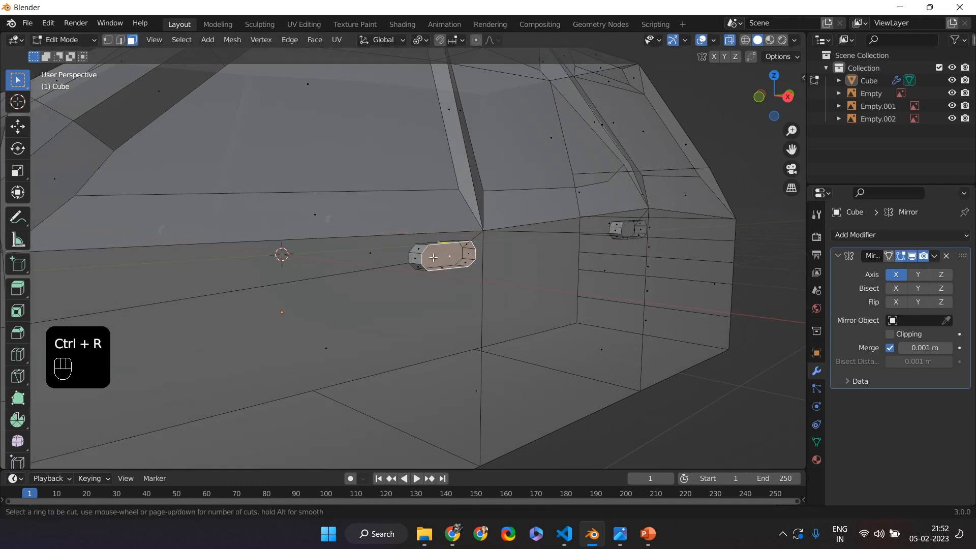
pyautogui.rightClick(477, 250)
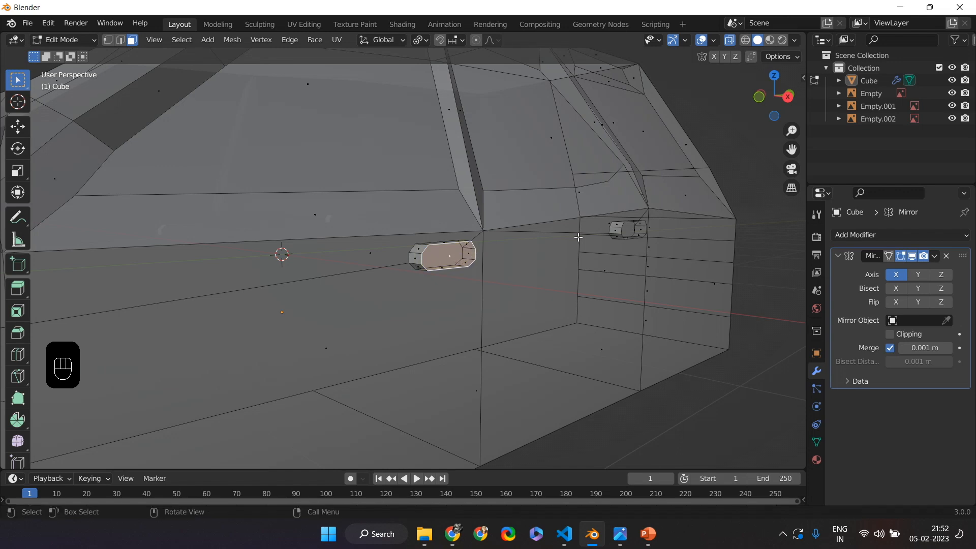
pyautogui.press('KP_3')
pyautogui.scroll(4, 578, 237)
pyautogui.keyDown('shift'); pyautogui.moveTo(340, 244); pyautogui.dragTo(593, 294, button='middle'); pyautogui.keyUp('shift')
pyautogui.hotkey('ctrl', 'r')
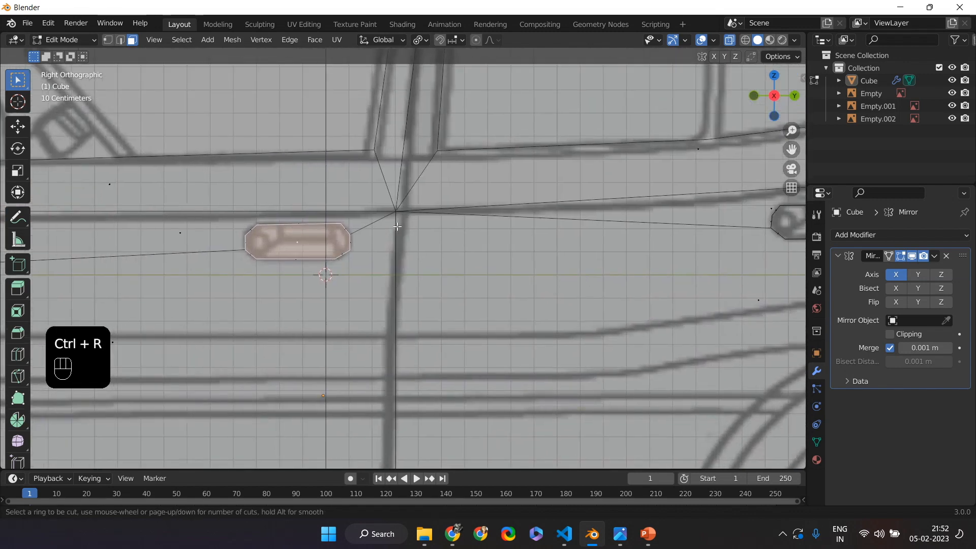
pyautogui.press('Escape')
pyautogui.hotkey('ctrl', 'r')
pyautogui.rightClick(283, 260)
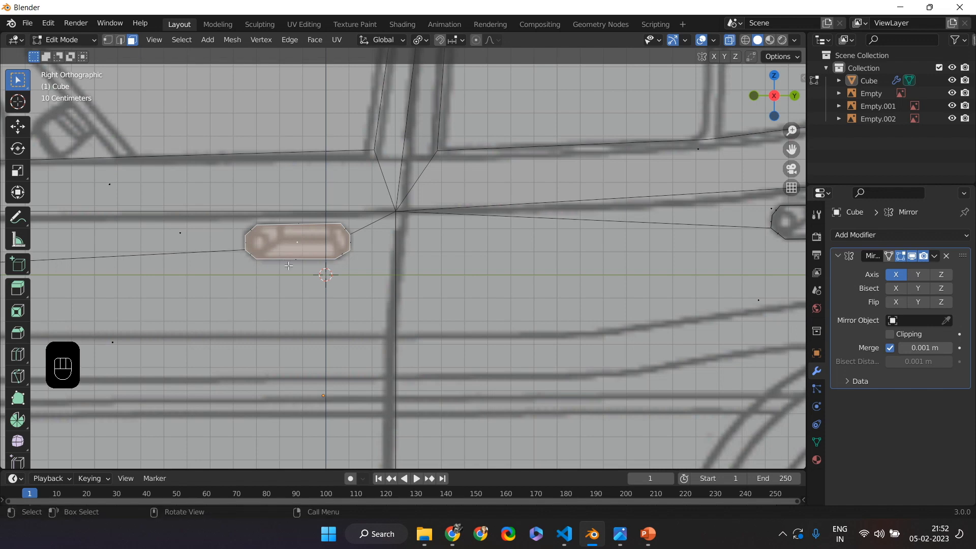
# Select the outer faces of both door handles and inset them by about 0.042 m.
pyautogui.scroll(2, 290, 280)
pyautogui.scroll(-3, 448, 286)
pyautogui.moveTo(431, 297); pyautogui.dragTo(671, 262, button='middle')
pyautogui.keyDown('shift'); pyautogui.click(681, 241); pyautogui.keyUp('shift')
pyautogui.click(501, 256)
pyautogui.click(503, 255)
pyautogui.click(506, 256)
pyautogui.keyDown('shift'); pyautogui.click(704, 244); pyautogui.keyUp('shift')
pyautogui.moveTo(703, 285); pyautogui.dragTo(628, 287, button='middle')
pyautogui.press('KP_3')
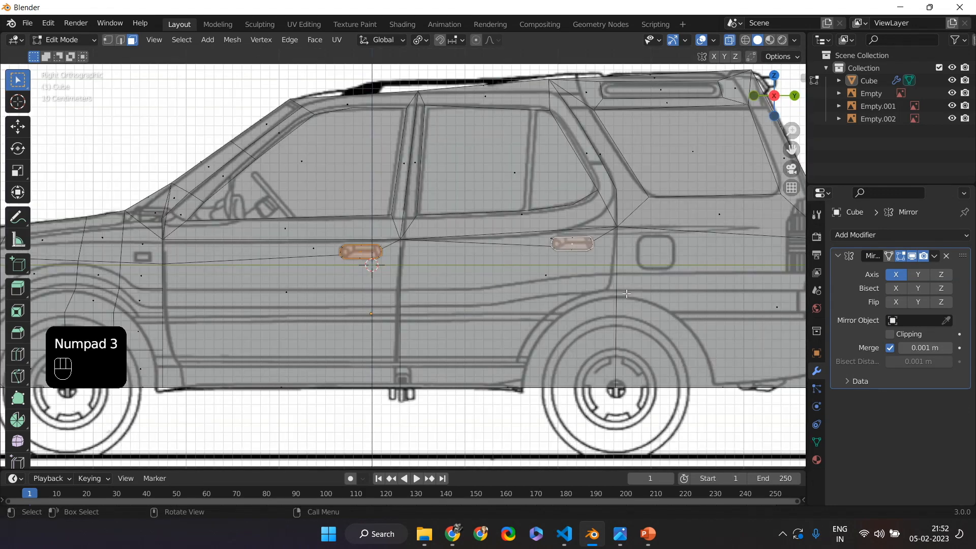
pyautogui.scroll(2, 625, 322)
pyautogui.press('i')
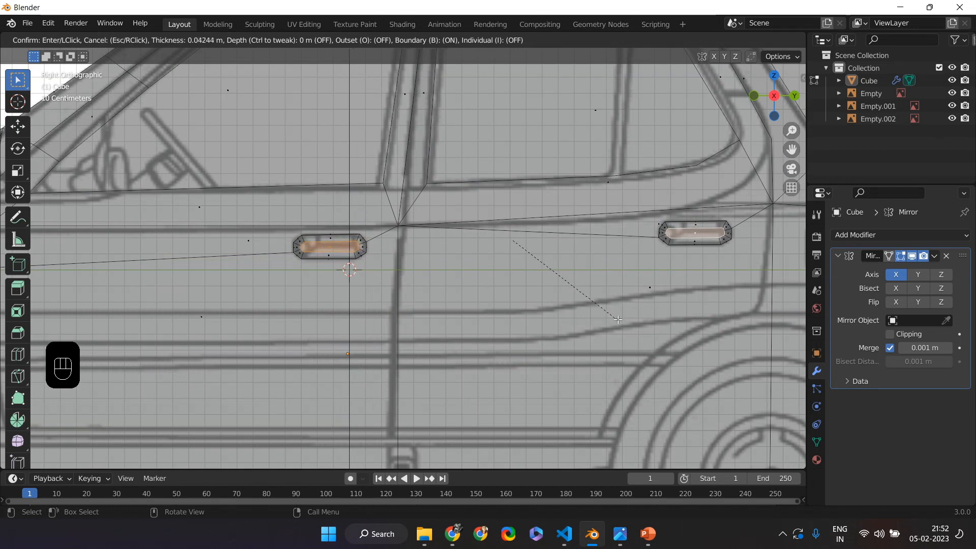
pyautogui.click(617, 320)
# Extrude the inset faces of both door handles inward by about 0.017 m and clear the selection.
pyautogui.moveTo(576, 324); pyautogui.dragTo(621, 329, button='middle')
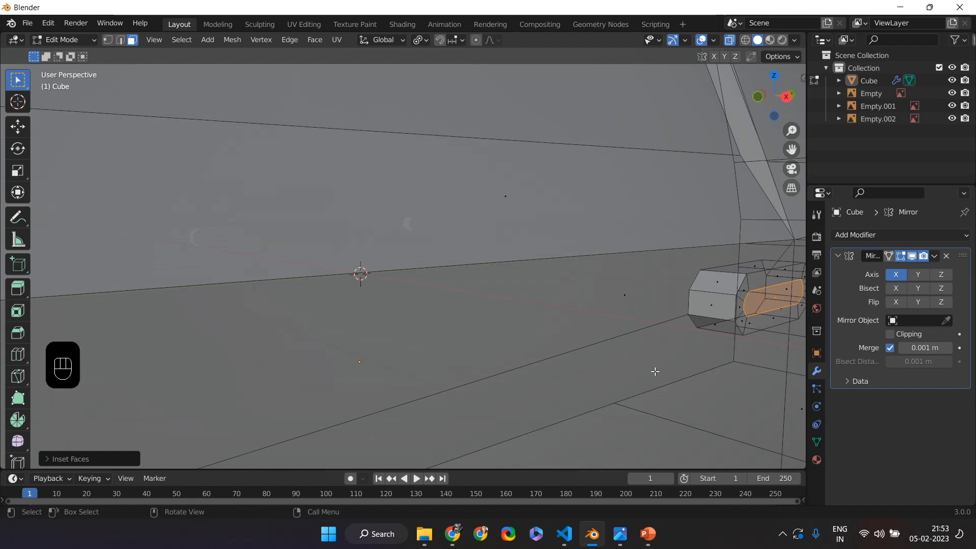
pyautogui.press('e')
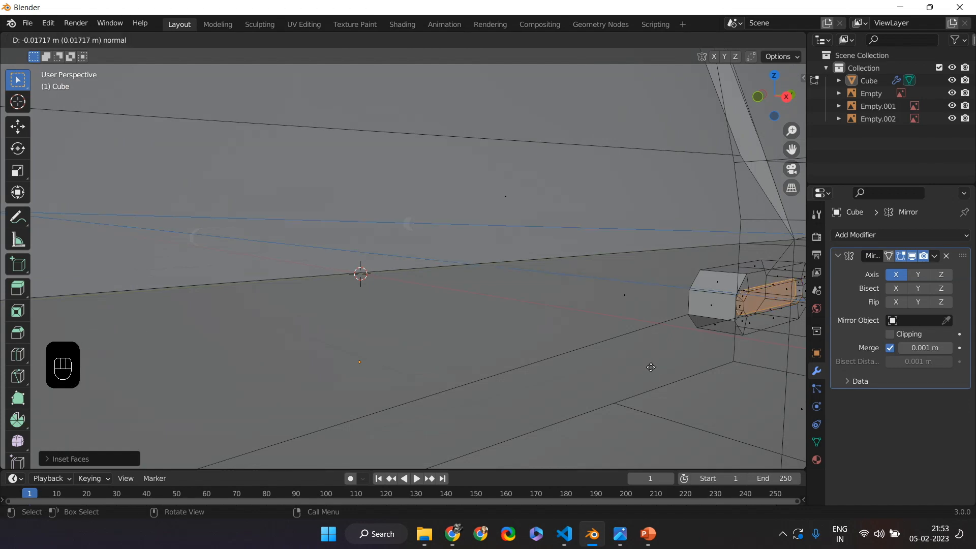
pyautogui.click(649, 366)
pyautogui.moveTo(649, 366); pyautogui.dragTo(616, 336, button='middle')
pyautogui.click(483, 296)
# Knife-cut the upper body crease line across both doors along the blueprint, rising toward the rear wheel arch, and switch to vertex selection.
pyautogui.moveTo(483, 297); pyautogui.dragTo(440, 311, button='middle')
pyautogui.press('KP_3')
pyautogui.scroll(-3, 441, 313)
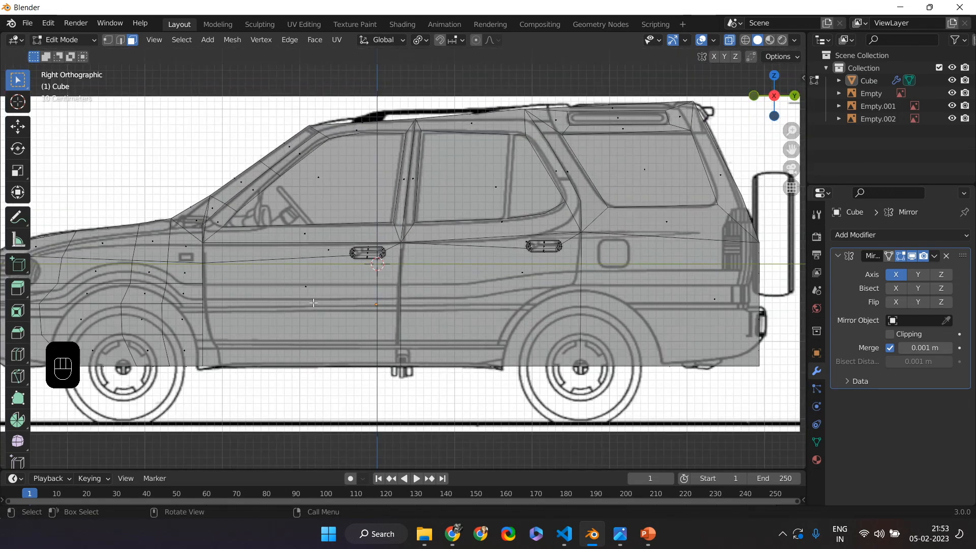
pyautogui.scroll(1, 234, 301)
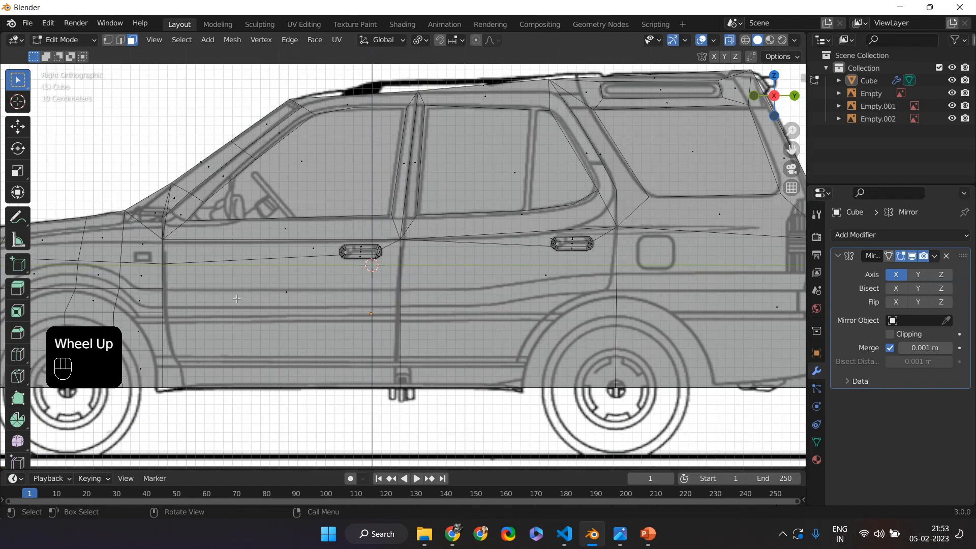
pyautogui.moveTo(237, 299); pyautogui.dragTo(222, 304, button='middle')
pyautogui.press('KP_3')
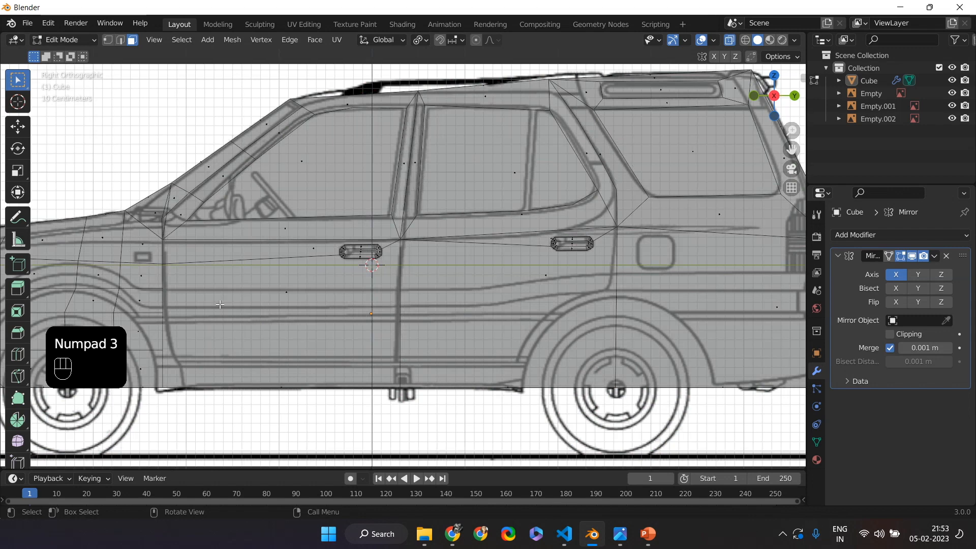
pyautogui.scroll(1, 192, 296)
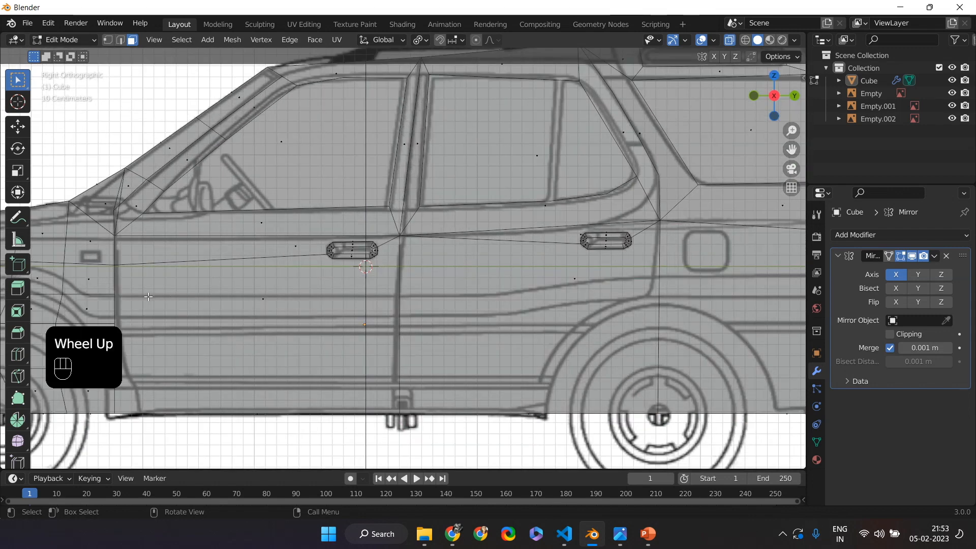
pyautogui.press('k')
pyautogui.click(115, 293)
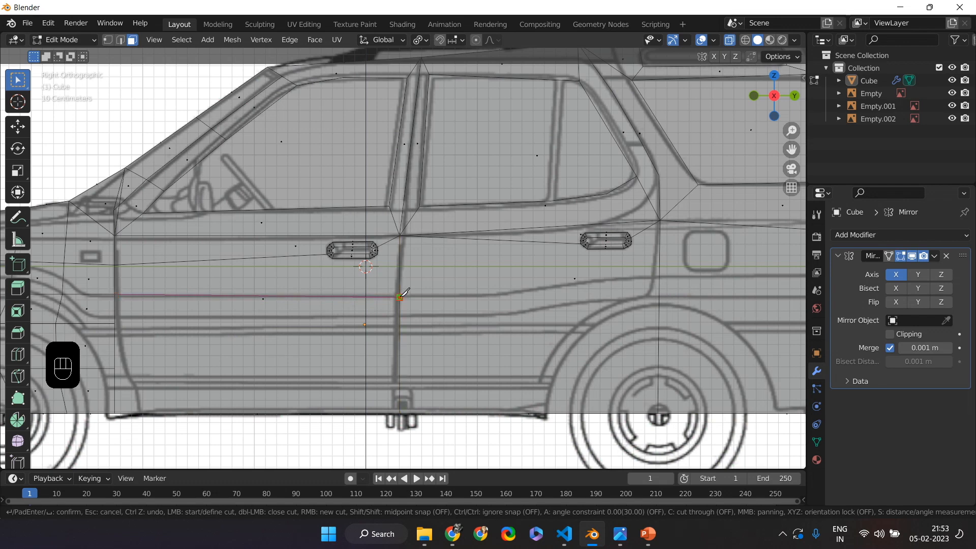
pyautogui.click(504, 295)
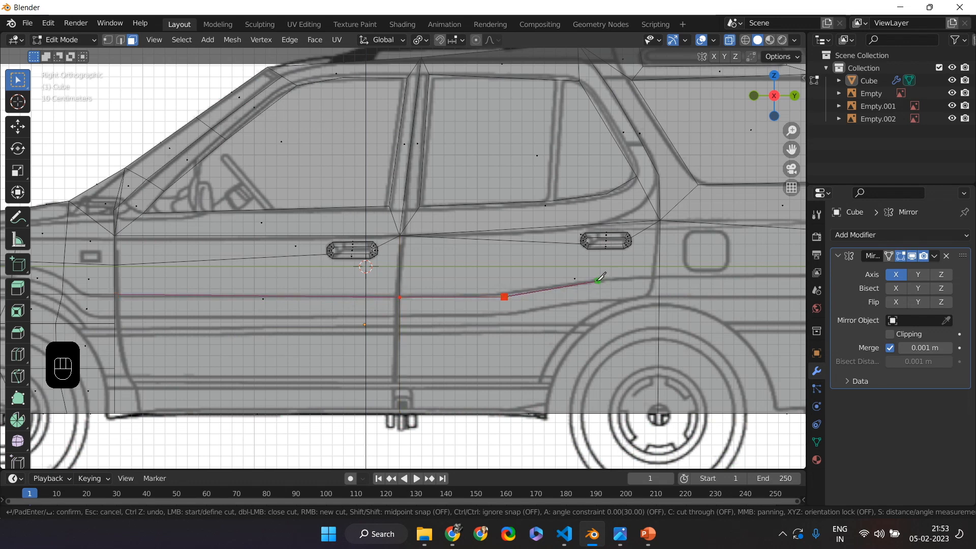
pyautogui.click(593, 282)
pyautogui.click(654, 277)
pyautogui.press('Return')
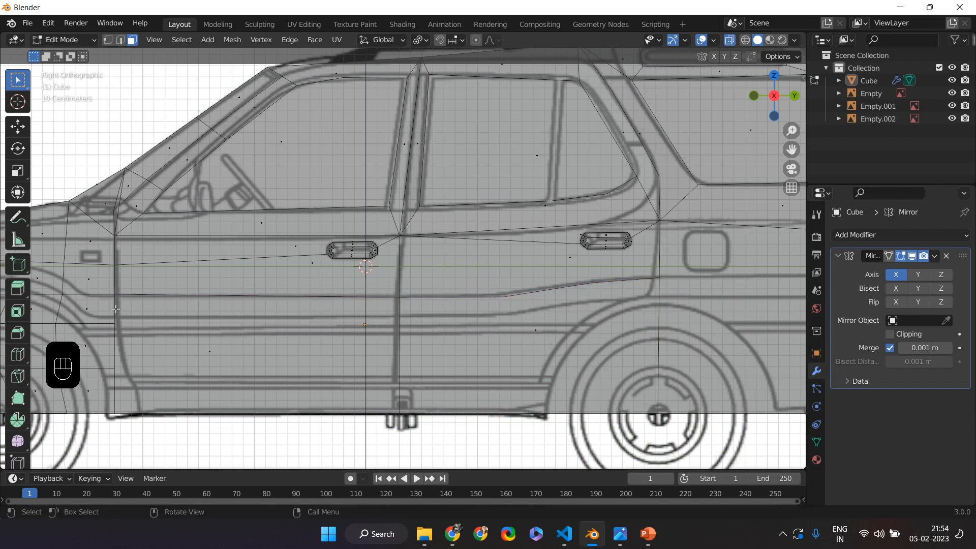
pyautogui.click(108, 40)
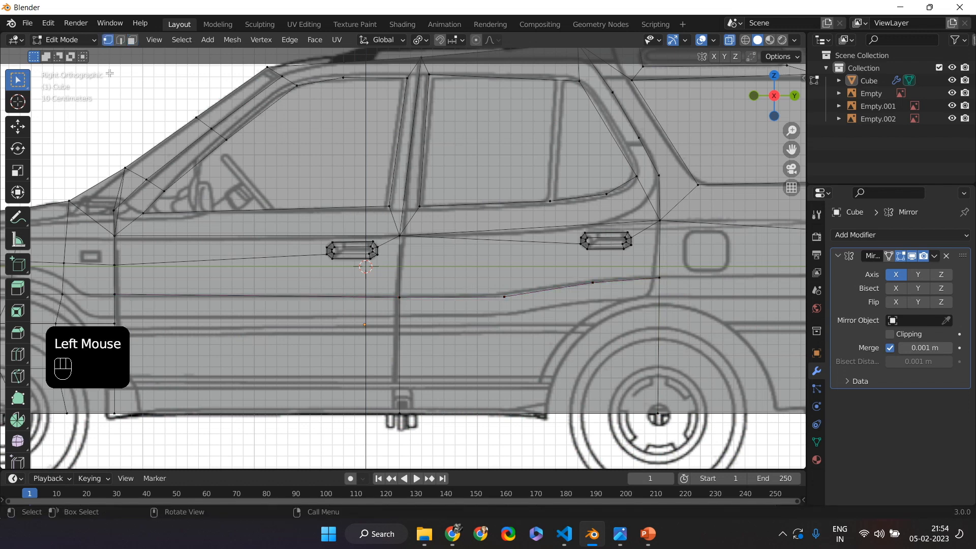
# Align the front door-edge vertex with the lower crease line and knife-cut that crease across both doors to the rear wheel arch.
pyautogui.press('g')
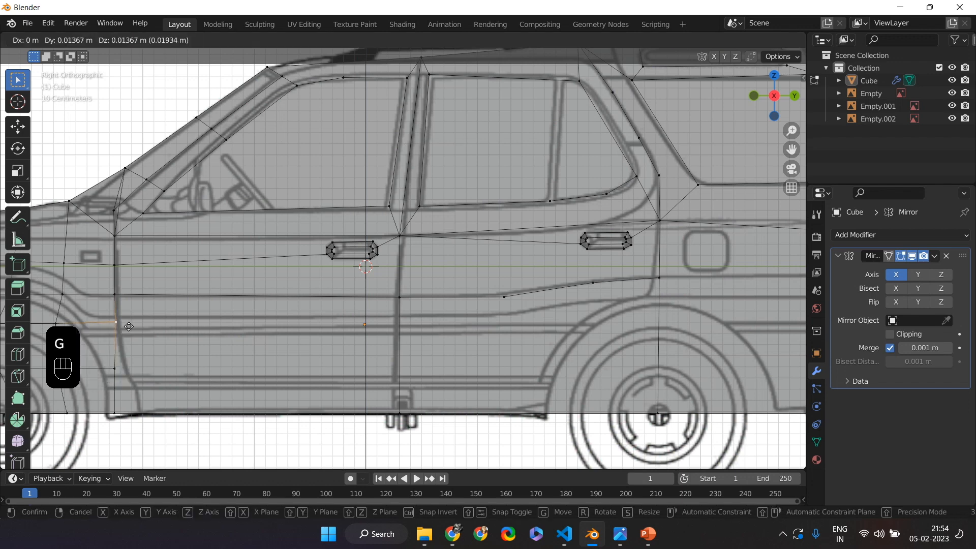
pyautogui.click(128, 303)
pyautogui.press('k')
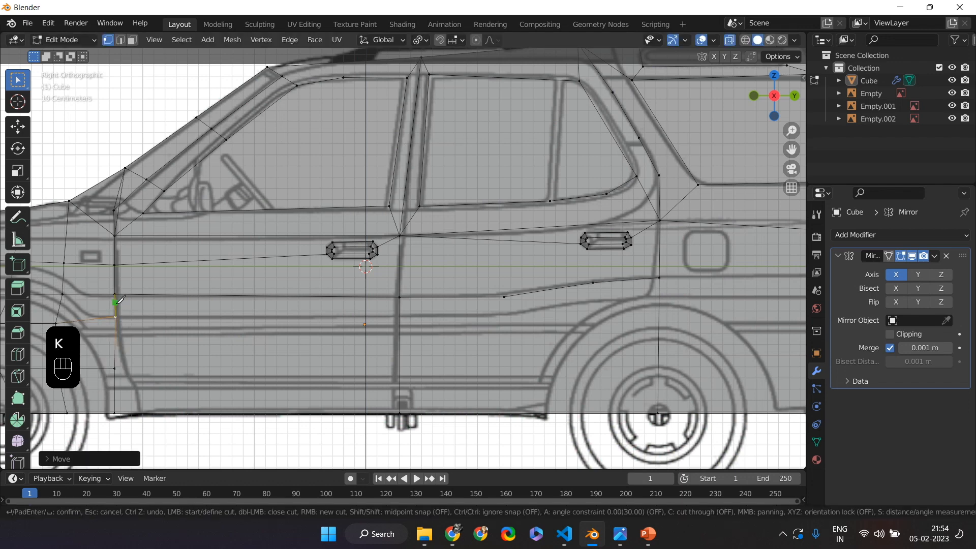
pyautogui.click(145, 314)
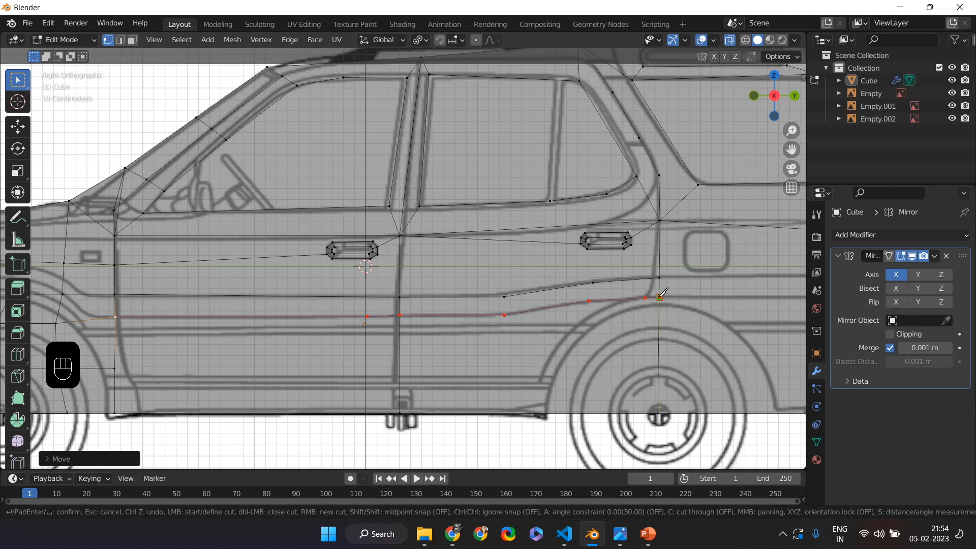
pyautogui.press('Return')
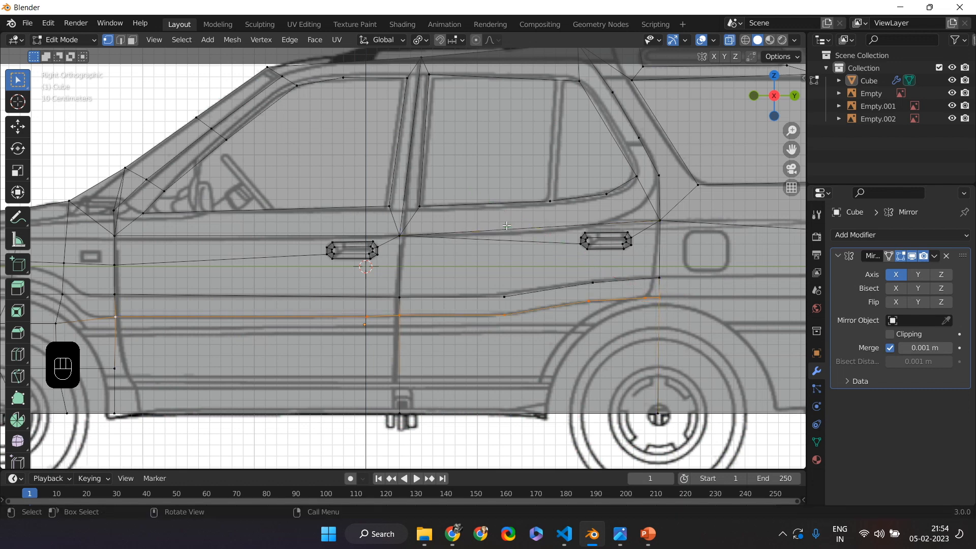
# Merge the lower crease's rear end vertex into its neighbour on the rear door edge using At Last.
pyautogui.click(660, 297)
pyautogui.keyDown('shift'); pyautogui.click(646, 298); pyautogui.keyUp('shift')
pyautogui.press('m')
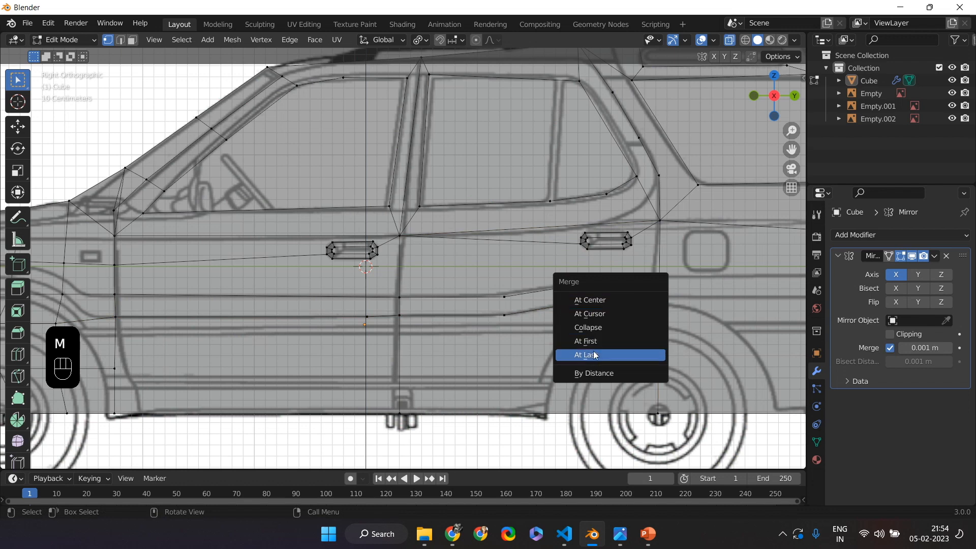
pyautogui.click(594, 355)
# Move the upper crease's rear end vertex forward onto the door edge and raise its bend vertex slightly to fit the blueprint.
pyautogui.click(649, 285)
pyautogui.press('g')
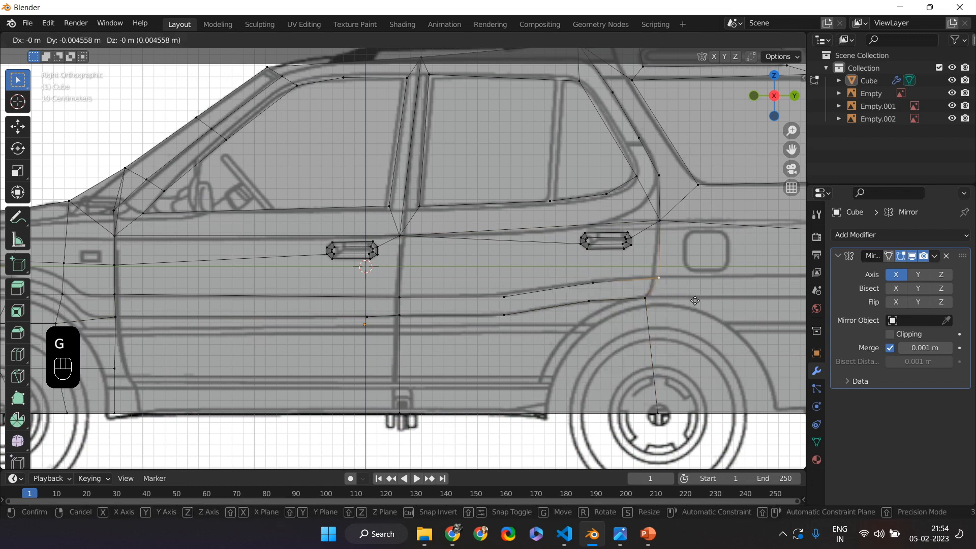
pyautogui.click(693, 301)
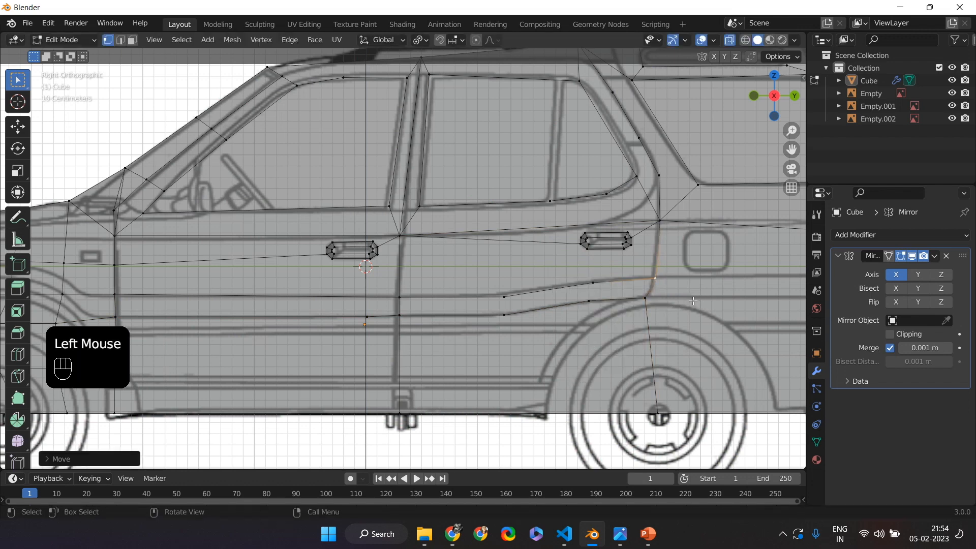
pyautogui.click(507, 298)
pyautogui.press('g')
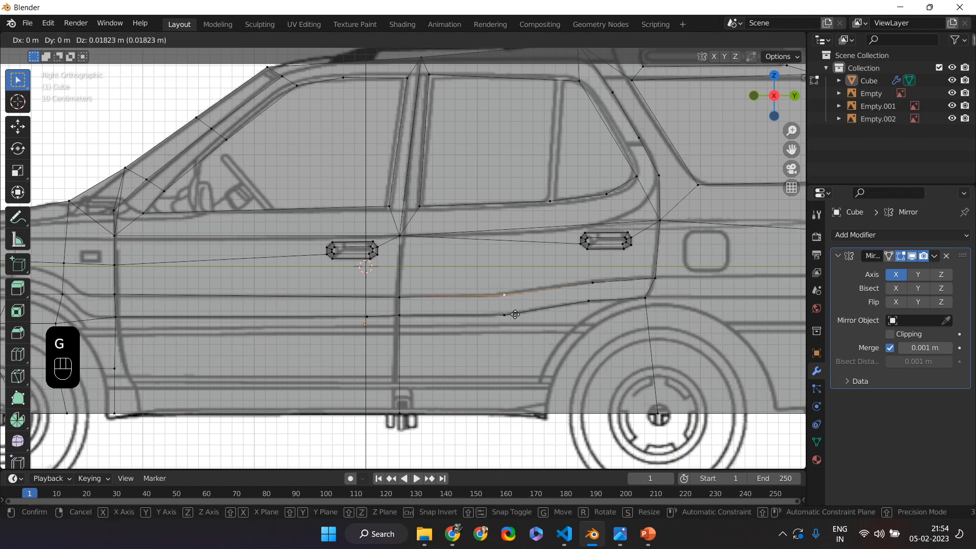
pyautogui.click(516, 324)
# Move the selected rear wheel-arch vertex about 0.15 m forward and 0.15 m up onto the blueprint curve and clear the selection.
pyautogui.scroll(-1, 396, 352)
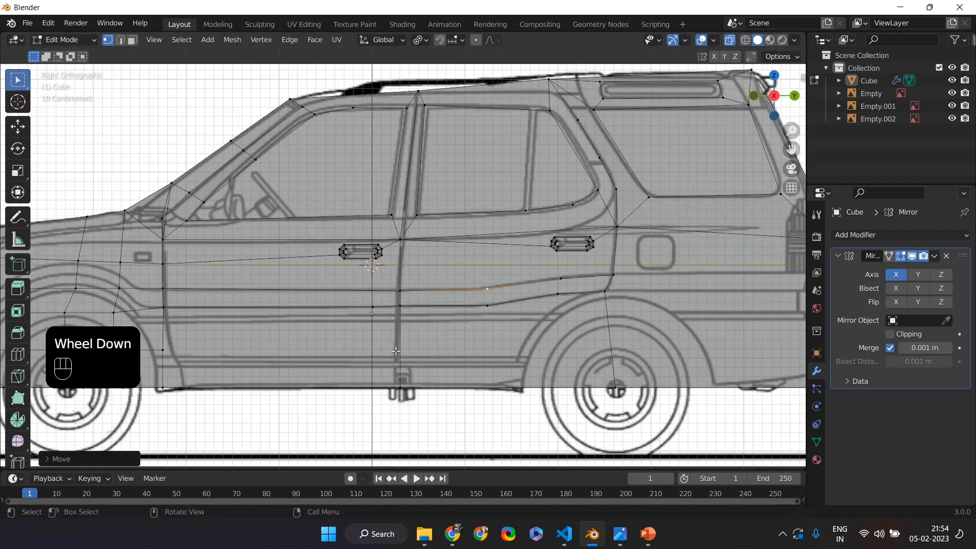
pyautogui.scroll(-1, 398, 349)
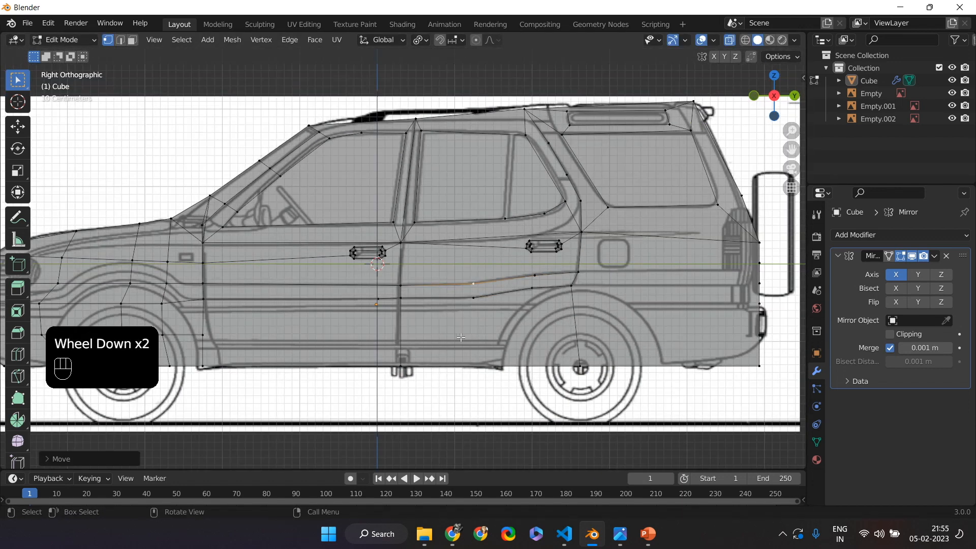
pyautogui.keyDown('shift'); pyautogui.moveTo(690, 305); pyautogui.dragTo(516, 314, button='middle'); pyautogui.keyUp('shift')
pyautogui.scroll(2, 619, 308)
pyautogui.keyDown('shift'); pyautogui.moveTo(619, 308); pyautogui.dragTo(567, 299, button='middle'); pyautogui.keyUp('shift')
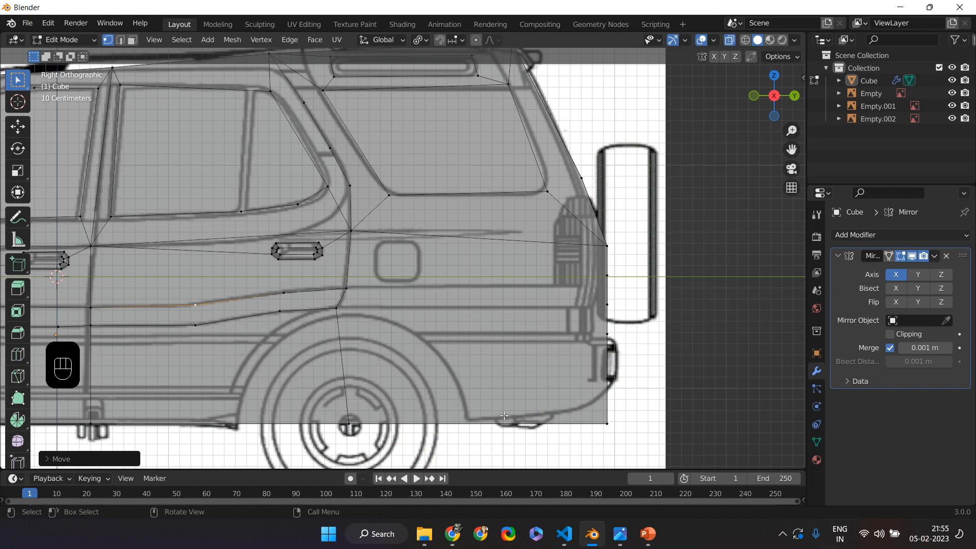
pyautogui.scroll(-3, 324, 305)
pyautogui.scroll(2, 324, 305)
pyautogui.keyDown('shift'); pyautogui.moveTo(325, 300); pyautogui.dragTo(556, 291, button='middle'); pyautogui.keyUp('shift')
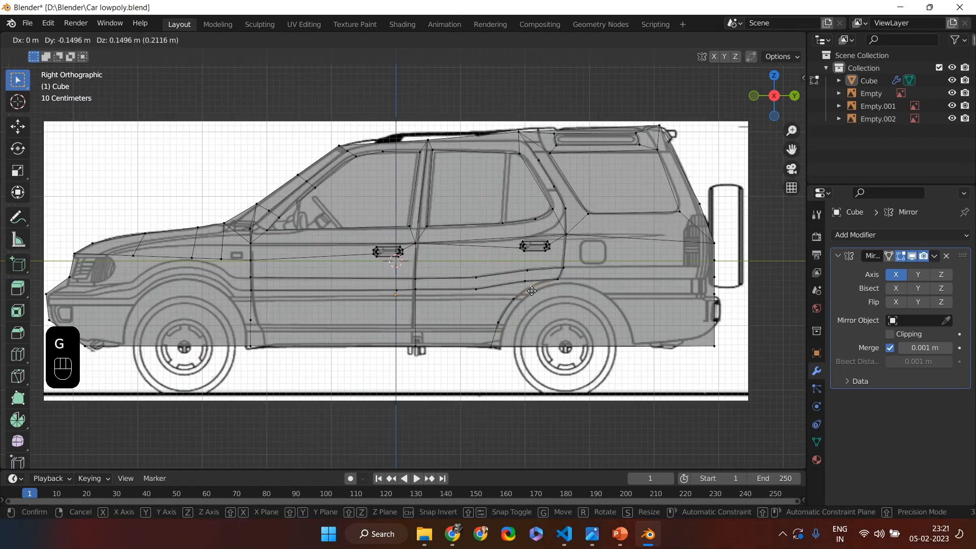
pyautogui.click(532, 290)
pyautogui.click(484, 390)
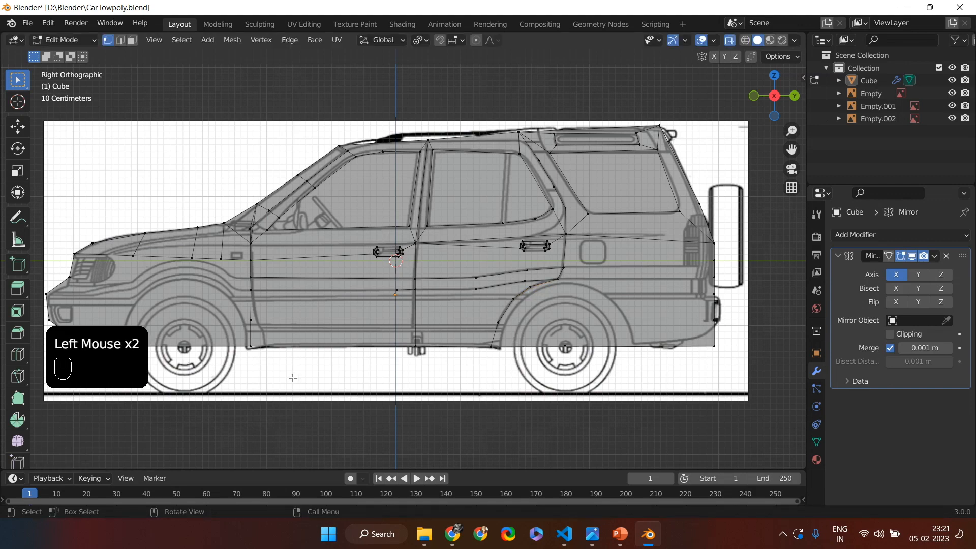
# Leave mesh editing and add a cylinder with 12 vertices as a separate object.
pyautogui.press('Tab')
pyautogui.scroll(-2, 483, 315)
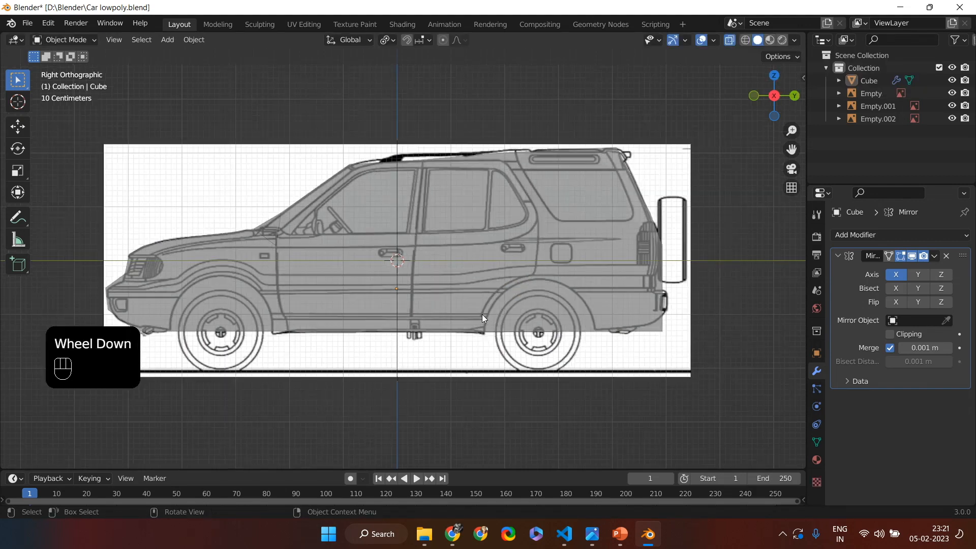
pyautogui.hotkey('shift', 'a')
pyautogui.moveTo(487, 261)
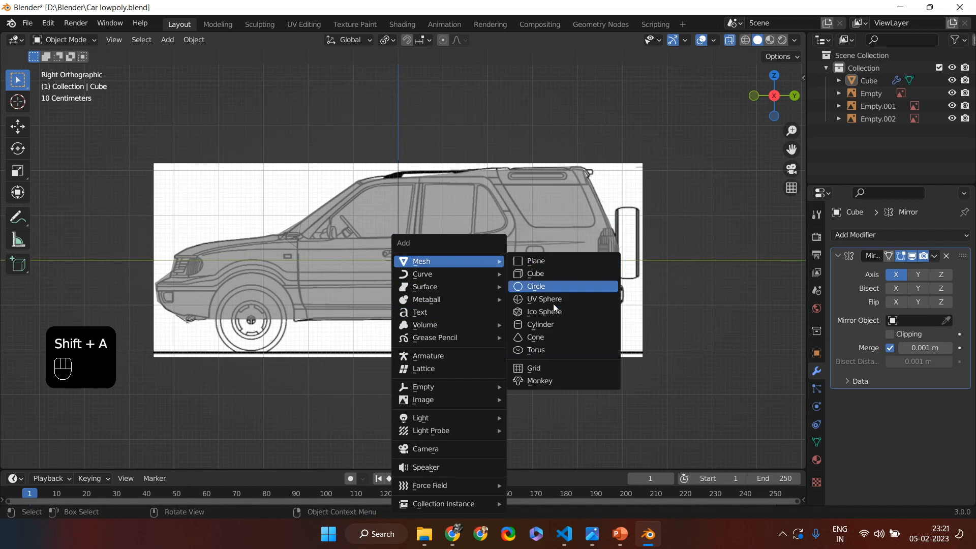
pyautogui.click(555, 325)
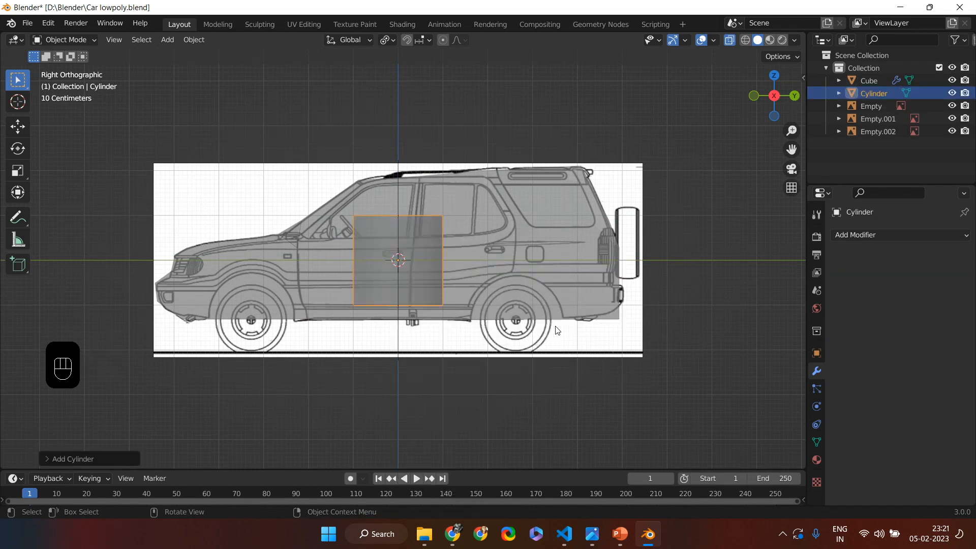
pyautogui.click(73, 459)
pyautogui.doubleClick(161, 307)
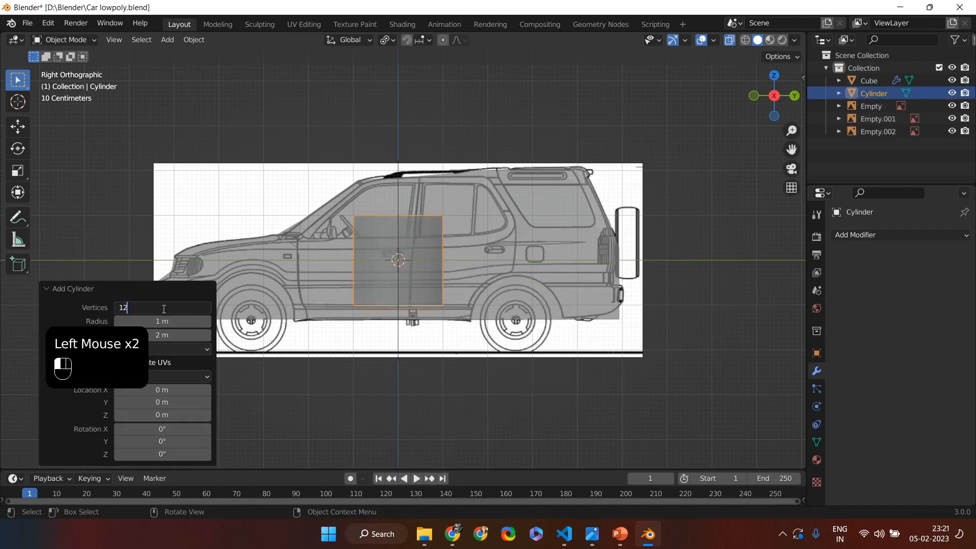
pyautogui.click(47, 288)
# Rotate the cylinder 90° around the Y axis.
pyautogui.write('r')
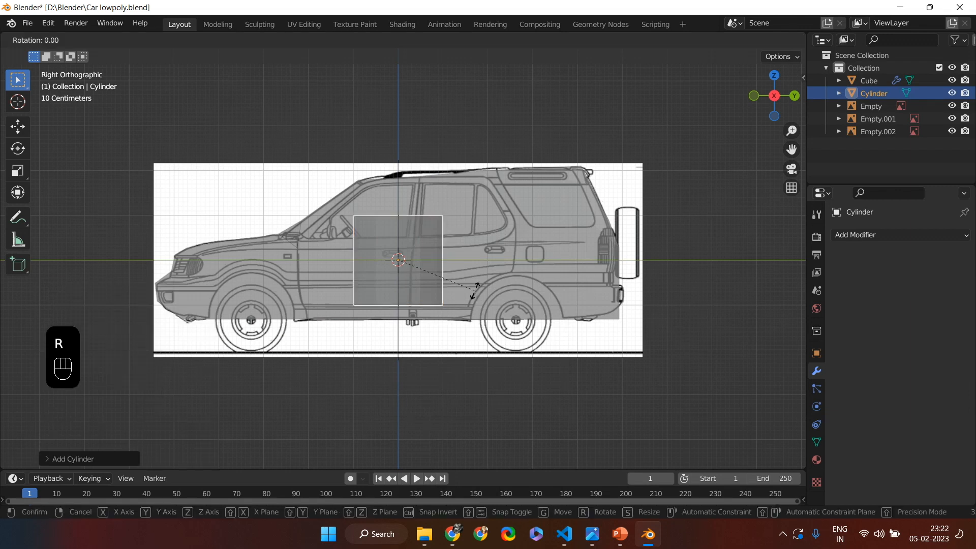
pyautogui.write('y90')
pyautogui.press('Return')
# Move the cylinder over the blueprint's front wheel and scale it uniformly to about 0.9.
pyautogui.press('g')
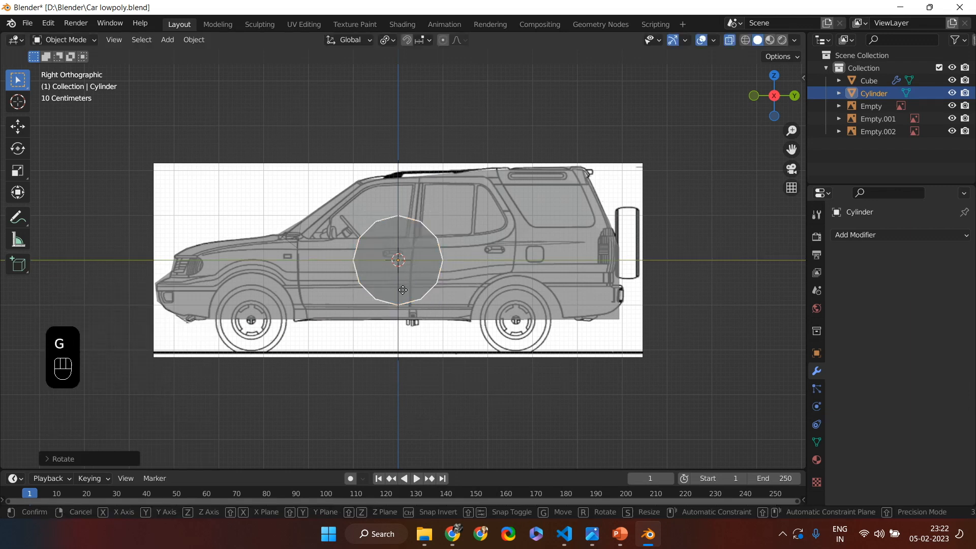
pyautogui.click(270, 340)
pyautogui.press('s')
pyautogui.click(334, 419)
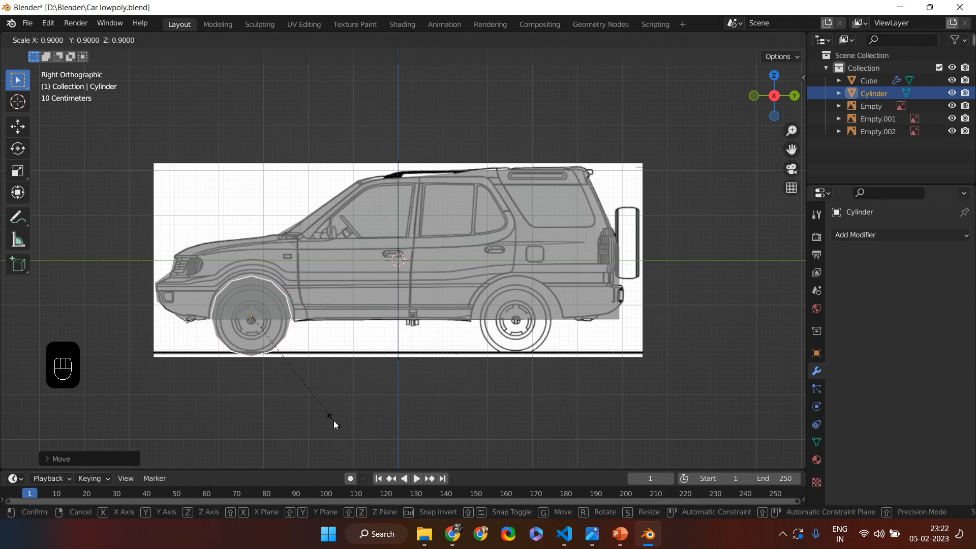
# Raise the cylinder slightly along Z to fit the front wheel-arch opening.
pyautogui.scroll(2, 334, 414)
pyautogui.keyDown('shift'); pyautogui.moveTo(333, 415); pyautogui.dragTo(579, 394, button='middle'); pyautogui.keyUp('shift')
pyautogui.scroll(1, 519, 410)
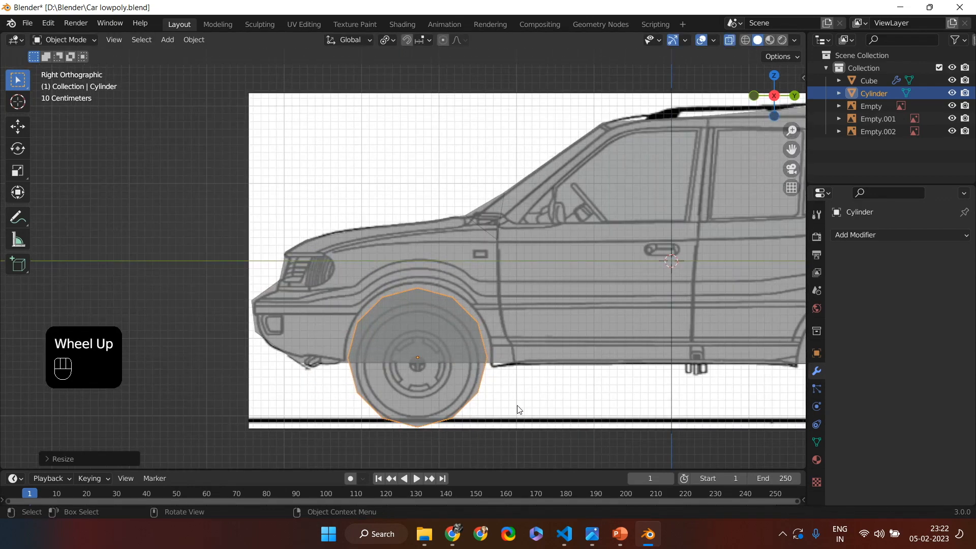
pyautogui.press('g')
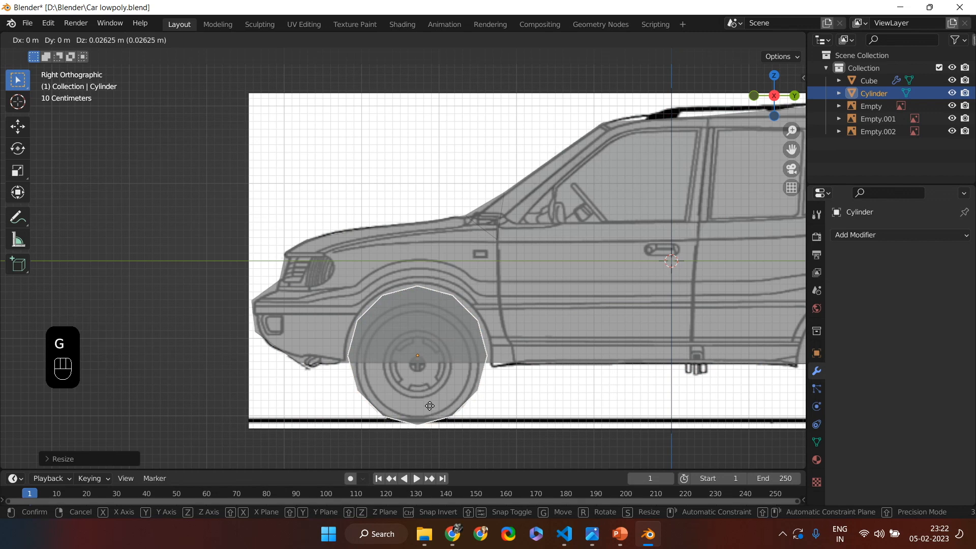
pyautogui.click(430, 405)
pyautogui.press('r')
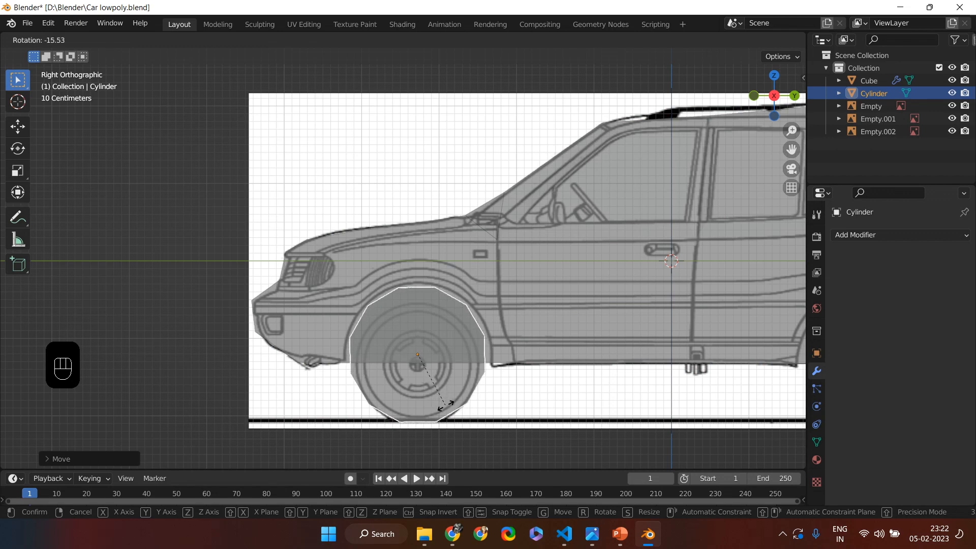
pyautogui.click(442, 410)
pyautogui.hotkey('ctrl', 'z')
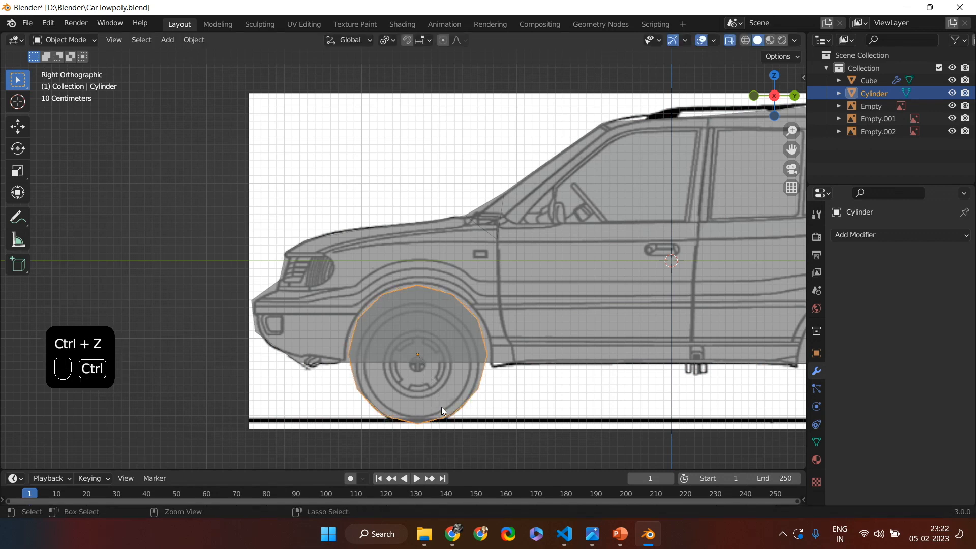
# Shift the cylinder about 0.016 m rearward along Y to centre it in the front wheel arch.
pyautogui.scroll(1, 441, 407)
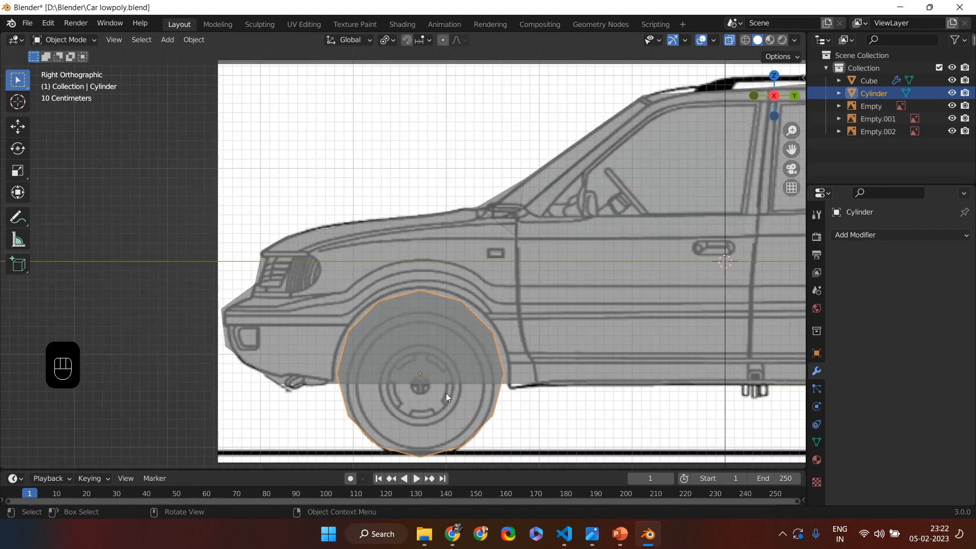
pyautogui.press('g')
pyautogui.press('y')
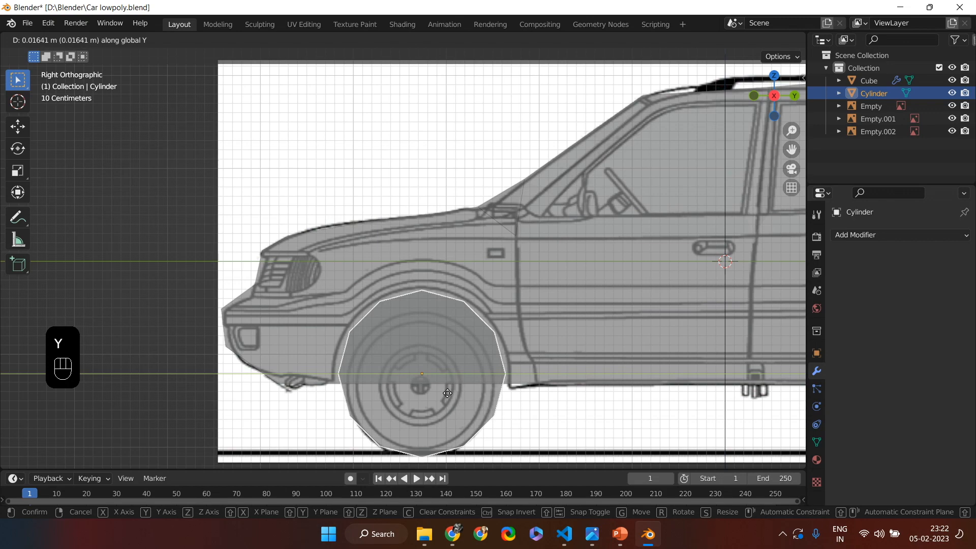
pyautogui.click(447, 392)
pyautogui.scroll(-2, 571, 432)
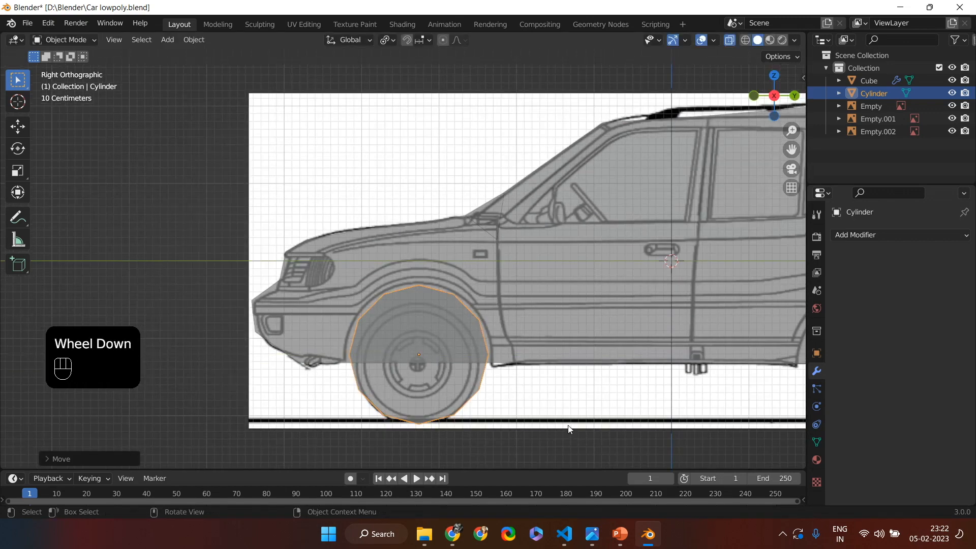
# In the front view, move the cylinder along positive X over the blueprint's front wheel.
pyautogui.press('KP_1')
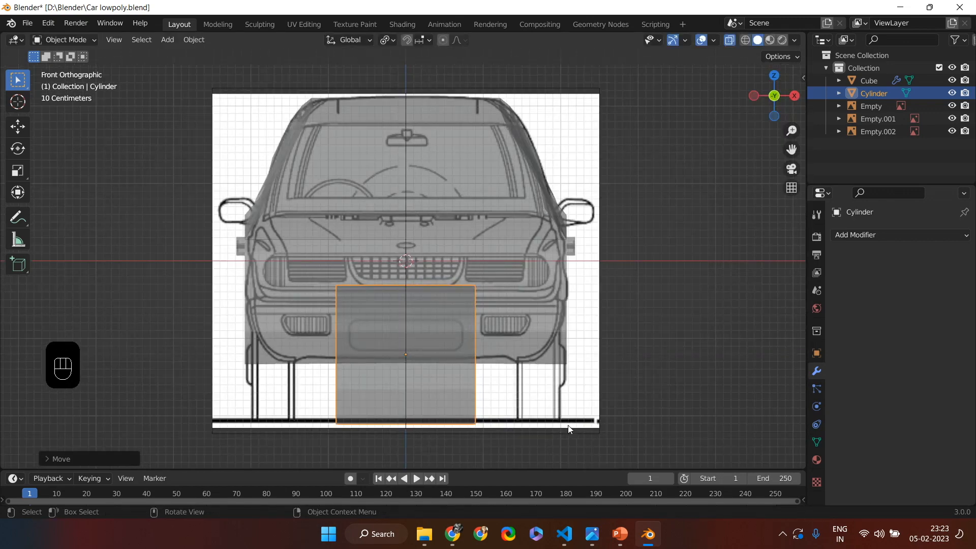
pyautogui.press('g')
pyautogui.press('x')
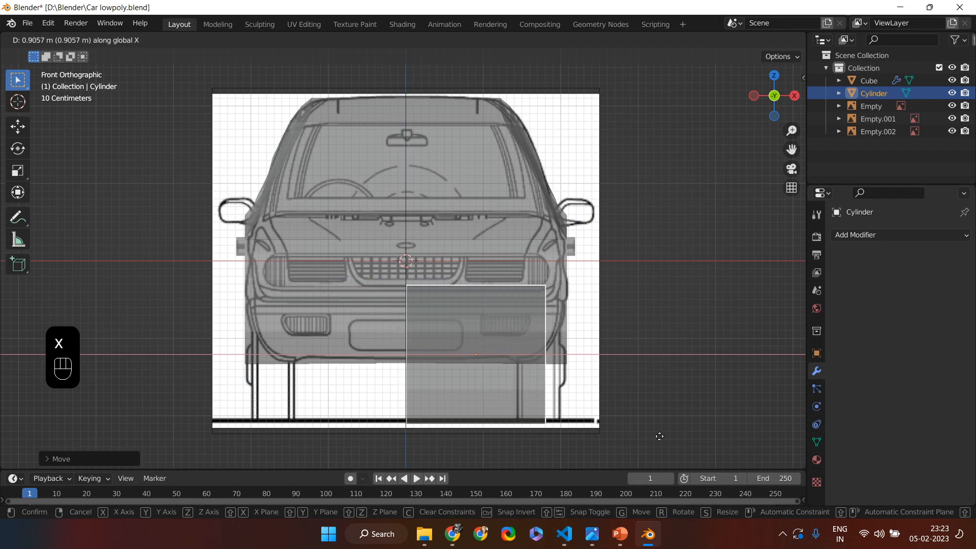
pyautogui.click(701, 443)
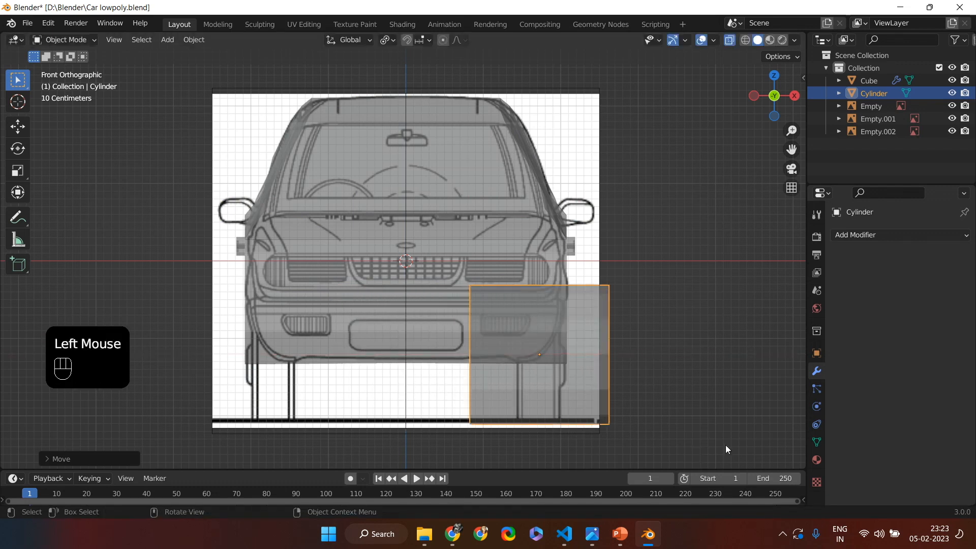
# Scale the cylinder down along X to narrow it around the blueprint's tyre.
pyautogui.press('s')
pyautogui.press('x')
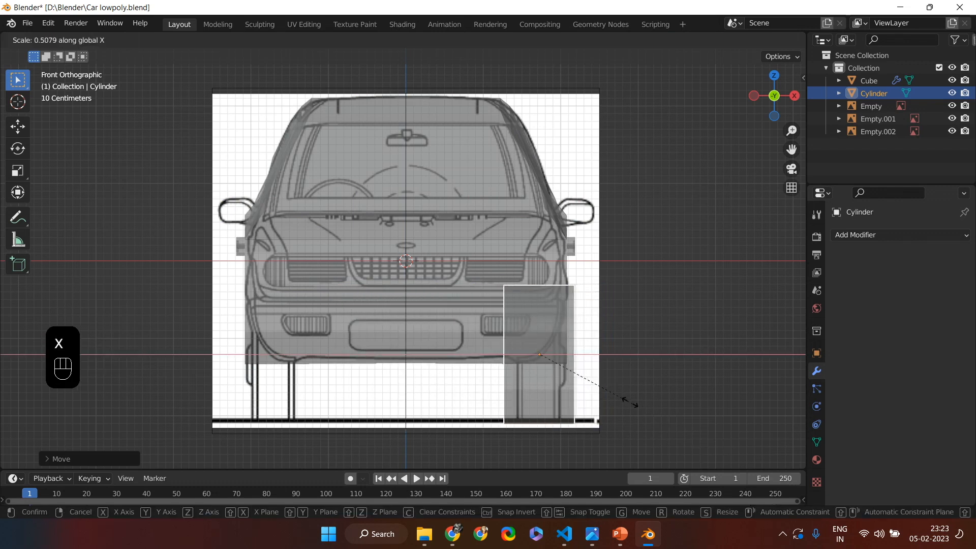
pyautogui.click(598, 388)
# Cut the front wheel arch from the car body with the selected cylinder using a Bool Tool Brush Boolean Difference.
pyautogui.moveTo(624, 402); pyautogui.dragTo(560, 413, button='middle')
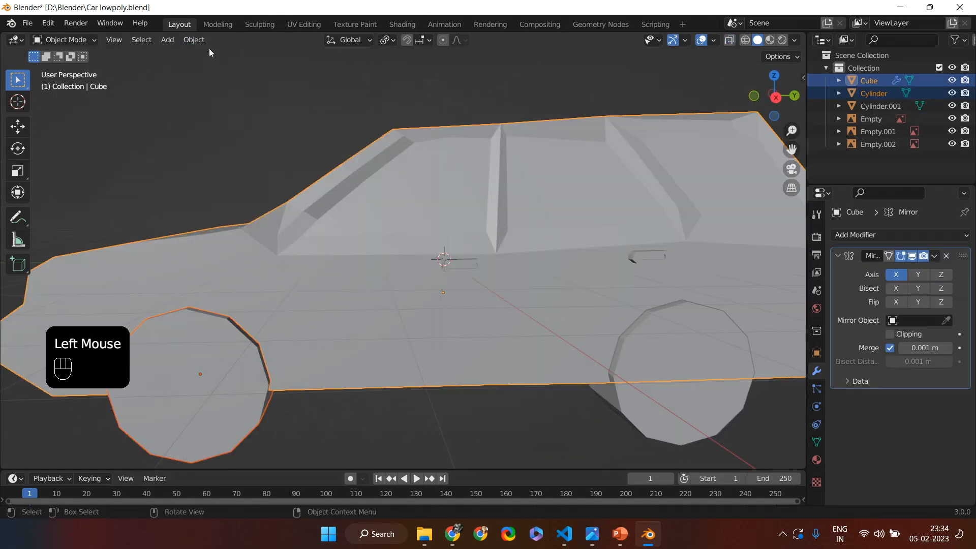
pyautogui.click(194, 39)
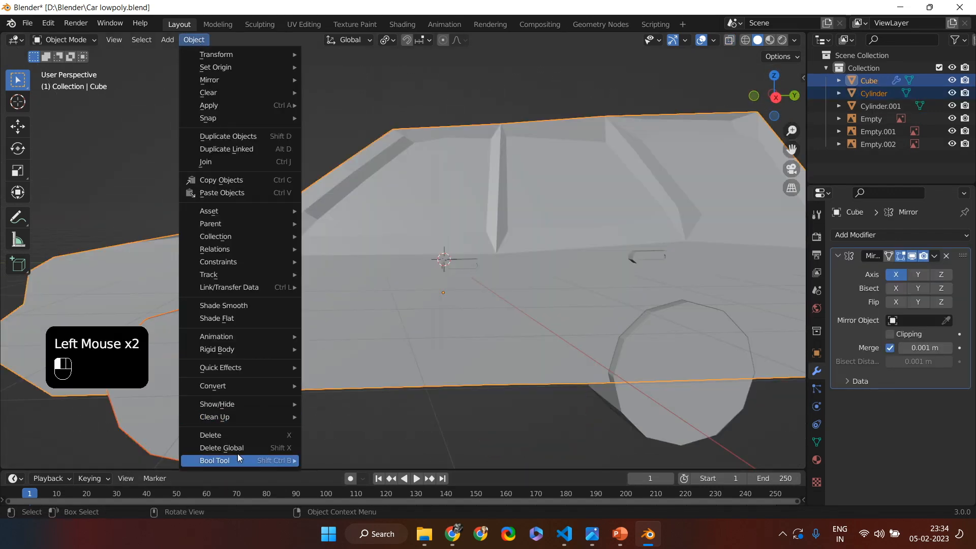
pyautogui.moveTo(224, 460)
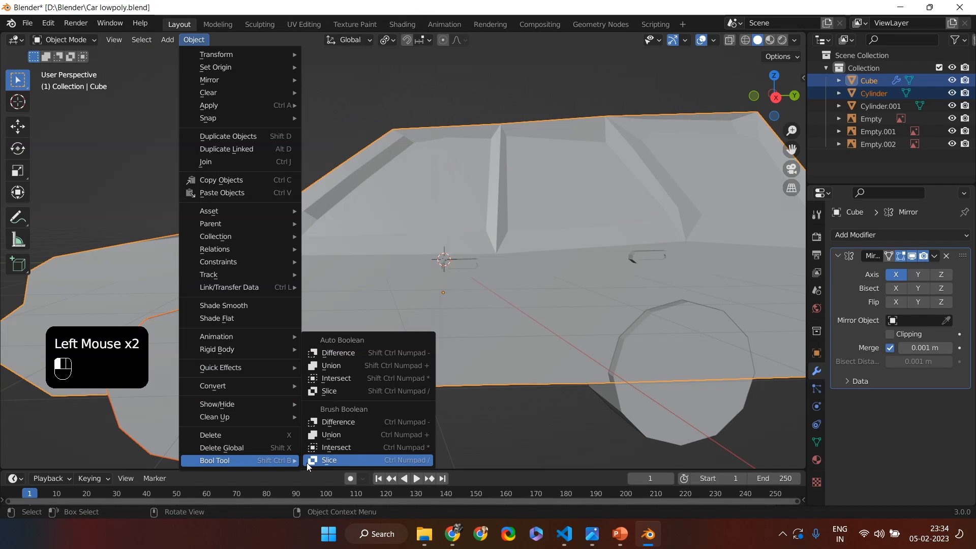
pyautogui.click(334, 422)
pyautogui.moveTo(334, 425)
pyautogui.mouseDown(button='middle')
pyautogui.moveTo(481, 377)
pyautogui.moveTo(337, 393)
pyautogui.moveTo(384, 406)
pyautogui.moveTo(325, 408)
pyautogui.moveTo(389, 410)
pyautogui.moveTo(343, 410)
pyautogui.moveTo(363, 408)
pyautogui.mouseUp(button='middle')
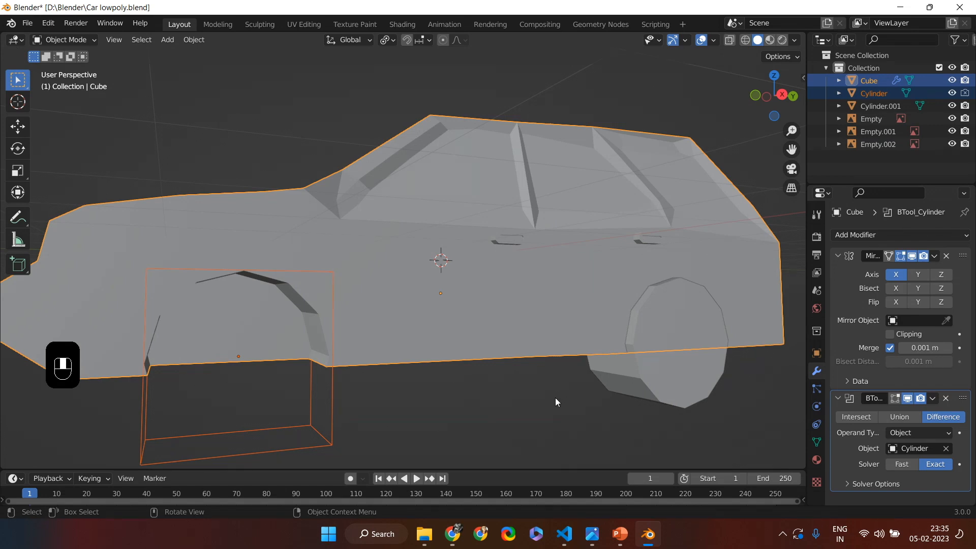
# Delete the spare cylinder at the rear wheel position.
pyautogui.click(657, 391)
pyautogui.press('Delete')
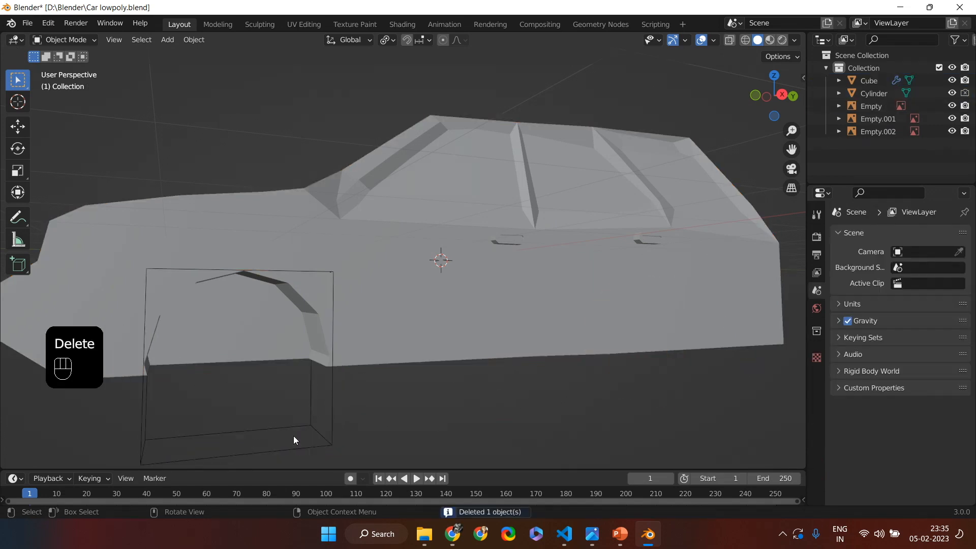
# Select the front wheel arch's cutter cylinder and snap the 3D cursor to its centre.
pyautogui.doubleClick(334, 415)
pyautogui.moveTo(425, 394); pyautogui.dragTo(237, 355, button='middle')
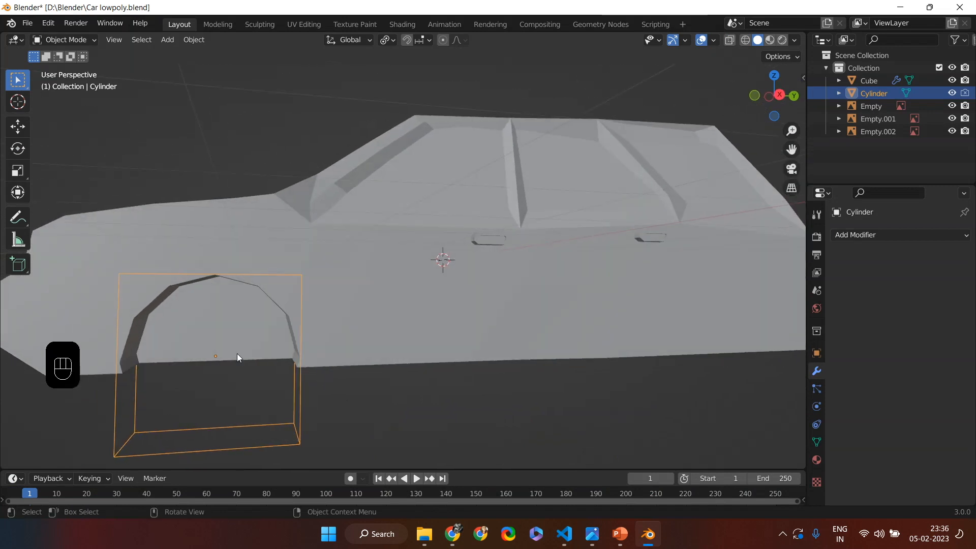
pyautogui.press('s')
pyautogui.press('Escape')
pyautogui.hotkey('shift', 's')
pyautogui.click(236, 426)
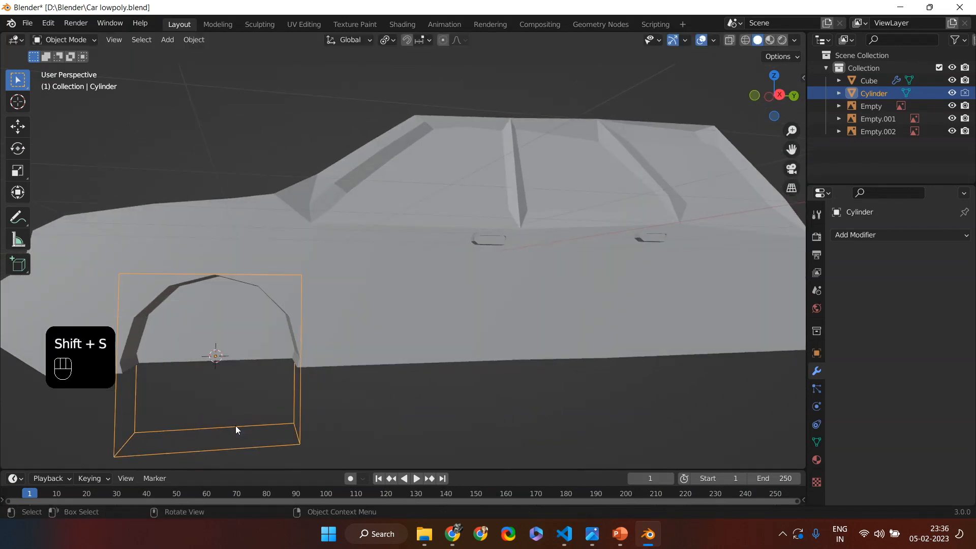
# Add a mesh cylinder at the 3D cursor and rotate it 90° so its flat faces point along X as a front wheel.
pyautogui.moveTo(258, 413); pyautogui.dragTo(312, 396, button='middle')
pyautogui.press('KP_3')
pyautogui.scroll(-3, 312, 398)
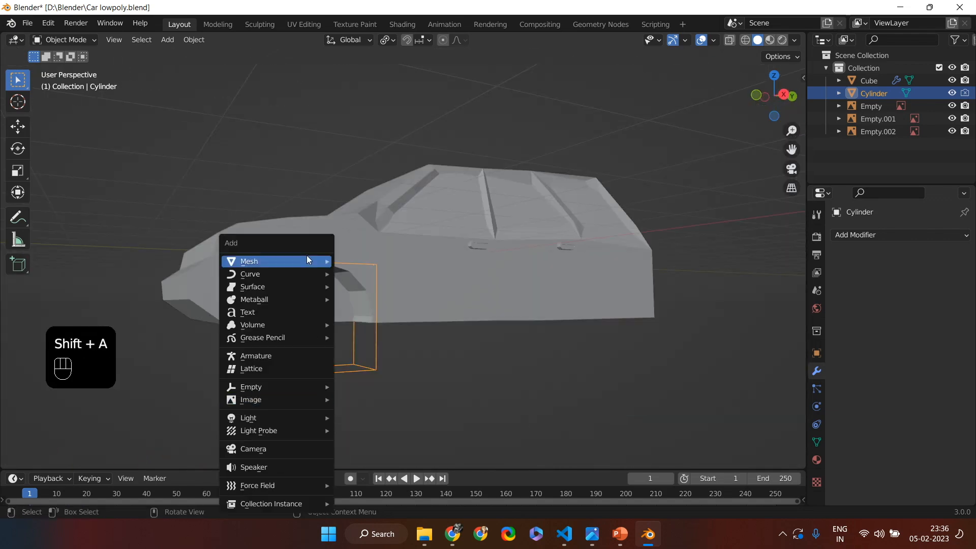
pyautogui.moveTo(307, 259)
pyautogui.click(377, 321)
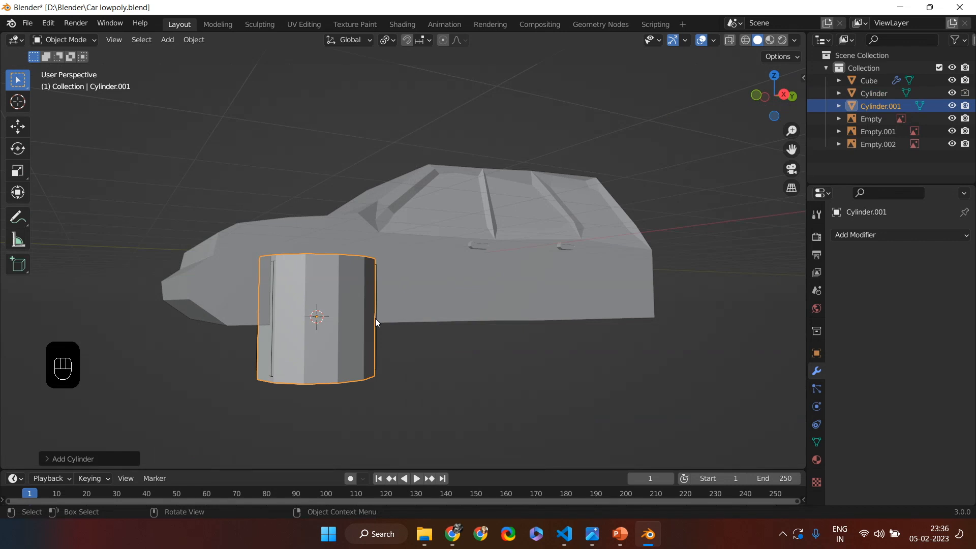
pyautogui.press('r')
pyautogui.press('x')
pyautogui.press('KP_9')
pyautogui.press('KP_0')
pyautogui.press('Return')
pyautogui.moveTo(405, 364); pyautogui.dragTo(394, 364, button='middle')
pyautogui.press('s')
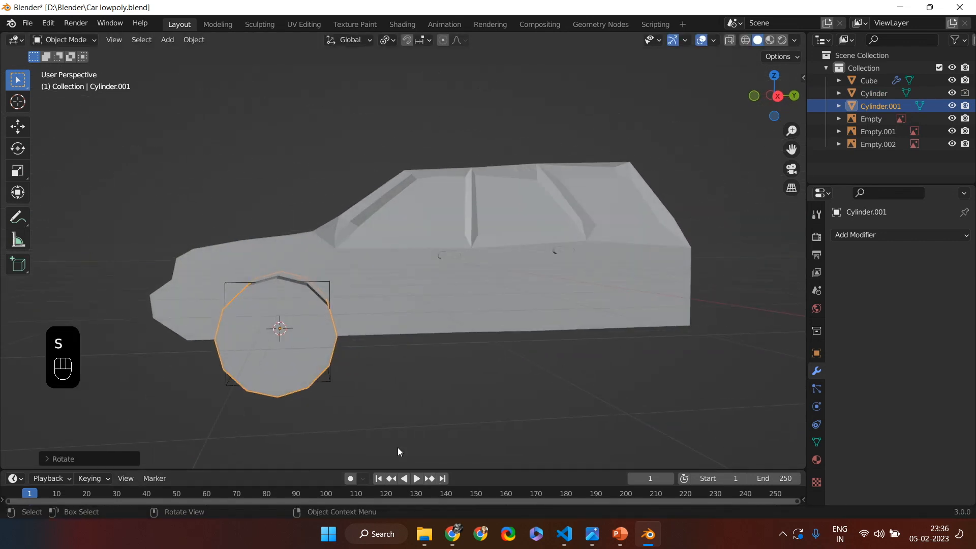
pyautogui.press('s')
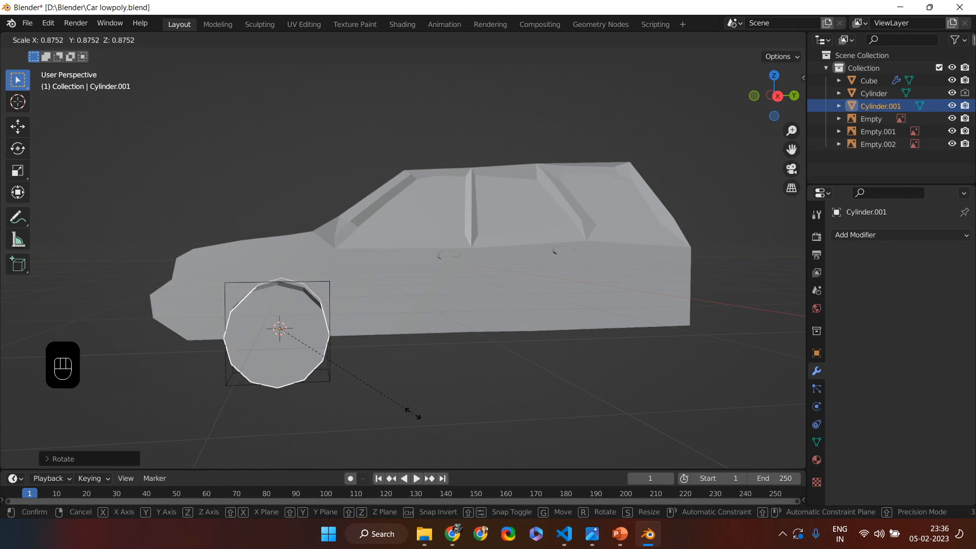
pyautogui.middleClick(407, 407)
pyautogui.press('Escape')
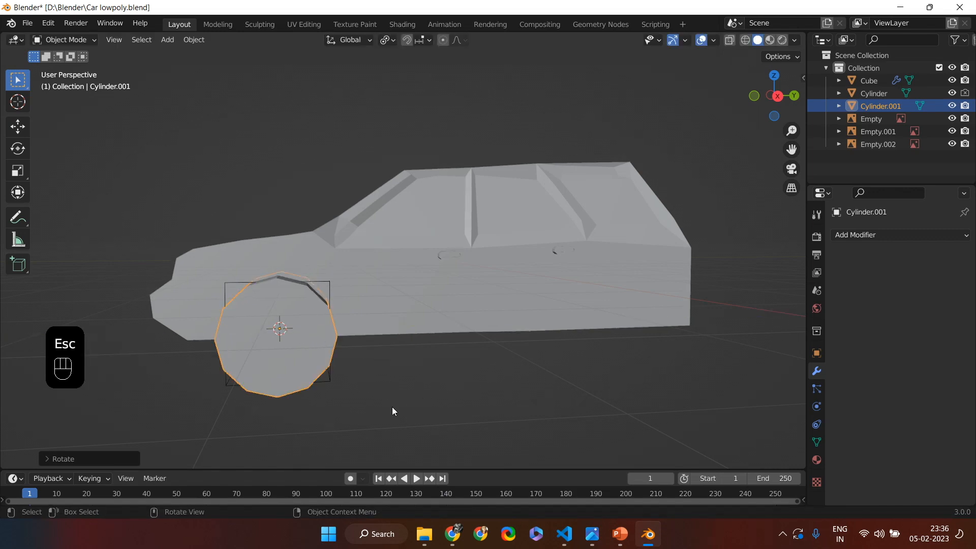
# In the right view, scale the wheel cylinder uniformly to about 0.89 to match the blueprint's front tyre.
pyautogui.moveTo(392, 406); pyautogui.dragTo(390, 364, button='middle')
pyautogui.press('KP_3')
pyautogui.scroll(2, 447, 417)
pyautogui.keyDown('shift'); pyautogui.moveTo(447, 417); pyautogui.dragTo(554, 290, button='middle'); pyautogui.keyUp('shift')
pyautogui.scroll(2, 682, 425)
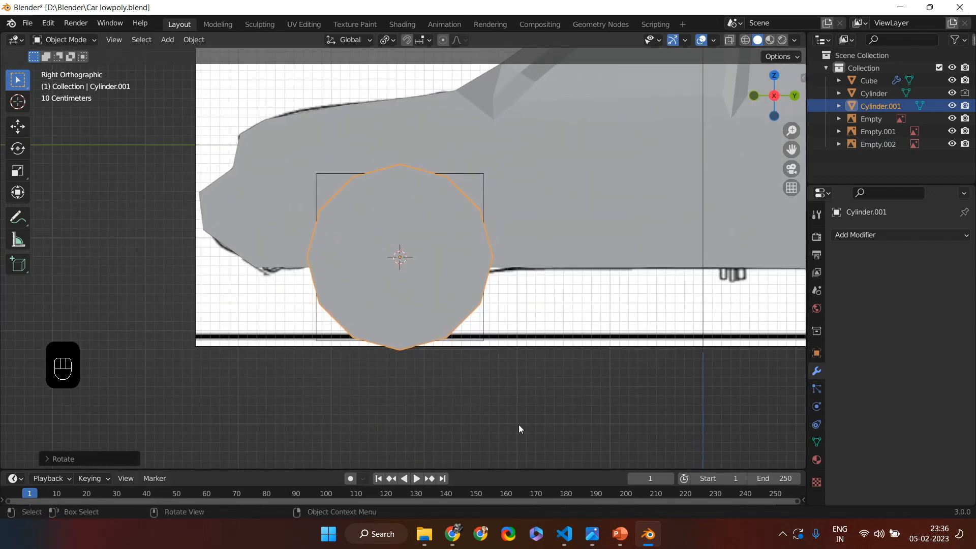
pyautogui.press('s')
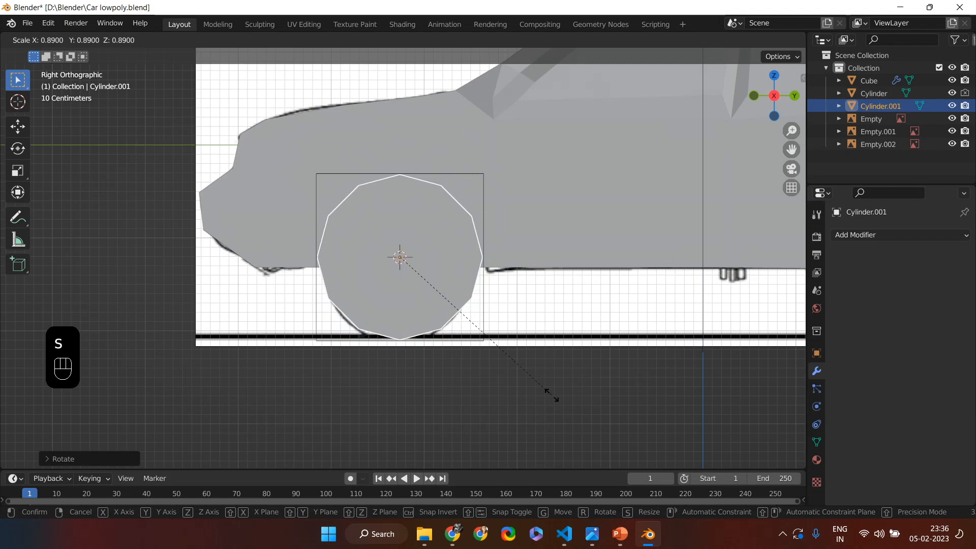
pyautogui.click(549, 395)
pyautogui.moveTo(549, 395); pyautogui.dragTo(680, 400, button='middle')
pyautogui.press('KP_3')
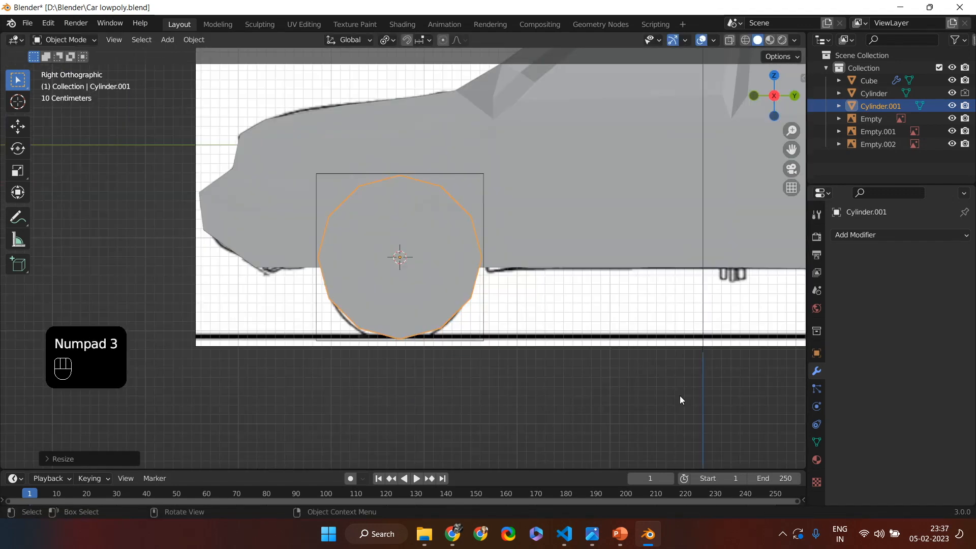
# In the front view, narrow the wheel cylinder along X to about 0.7 of its width.
pyautogui.press('KP_1')
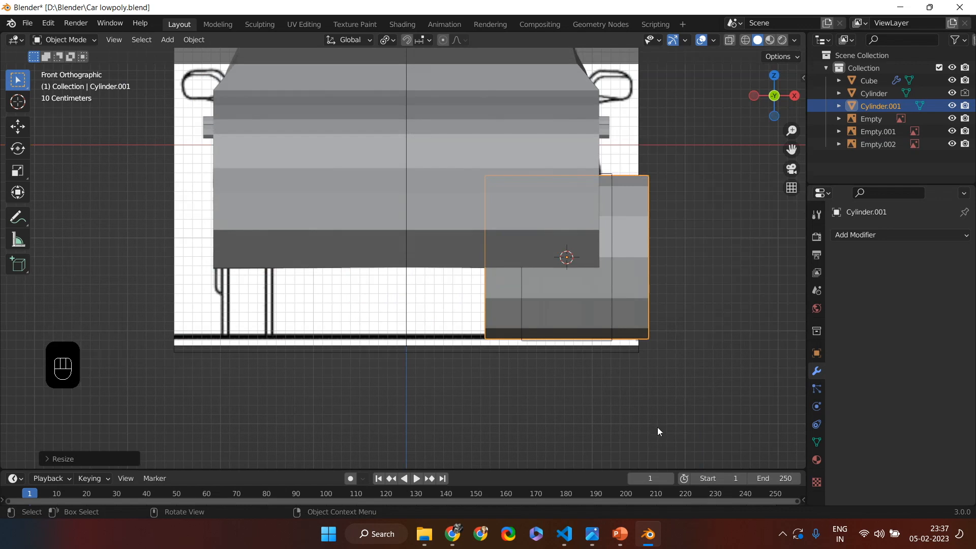
pyautogui.press('s')
pyautogui.press('x')
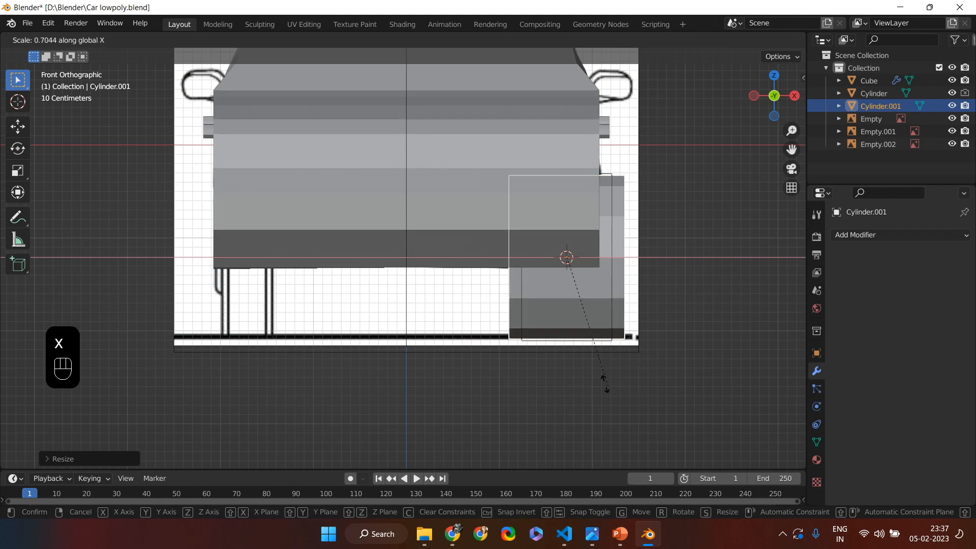
pyautogui.click(605, 369)
# In Edit Mode, inset the wheel's outer face by about 0.34 m to outline the rim inside the tyre.
pyautogui.moveTo(606, 369); pyautogui.dragTo(477, 384, button='middle')
pyautogui.click(506, 361)
pyautogui.click(506, 362)
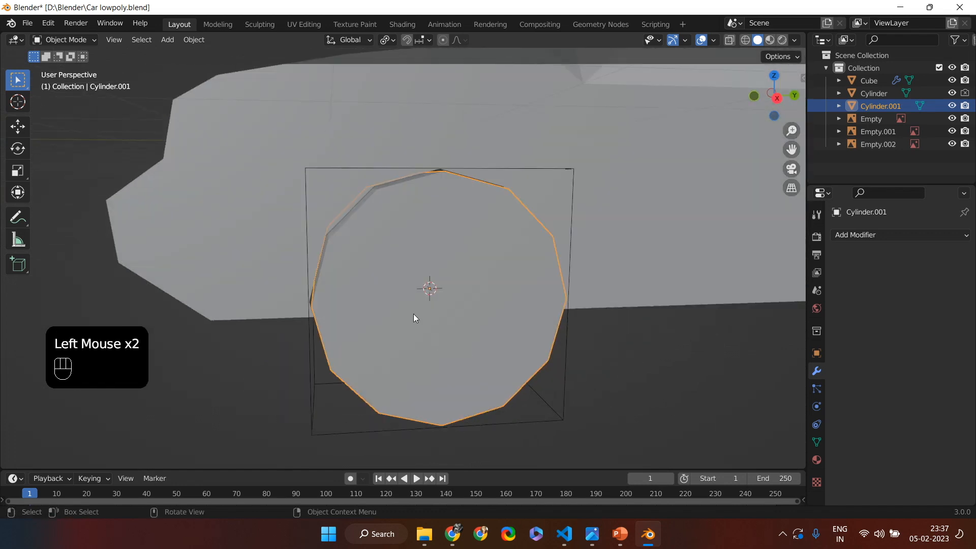
pyautogui.press('KP_3')
pyautogui.press('Tab')
pyautogui.click(525, 390)
pyautogui.press('i')
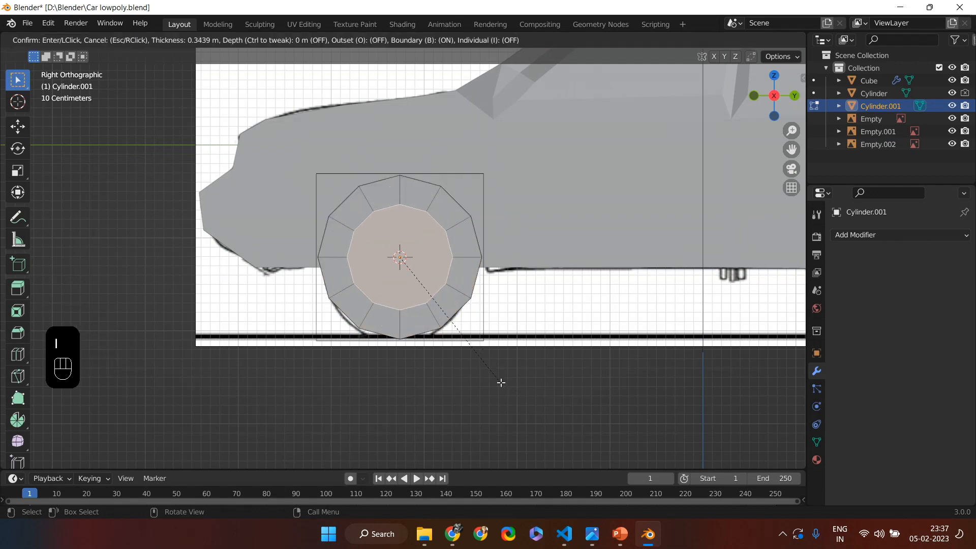
pyautogui.click(501, 382)
# With X-ray enabled, extrude the inset rim face about 0.08 m into the wheel along X.
pyautogui.moveTo(502, 382); pyautogui.dragTo(584, 351, button='middle')
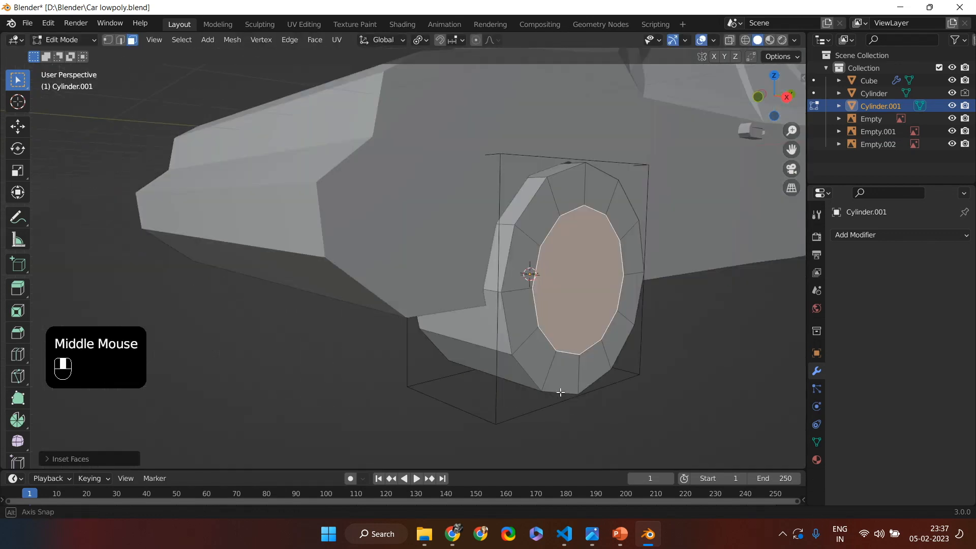
pyautogui.click(730, 40)
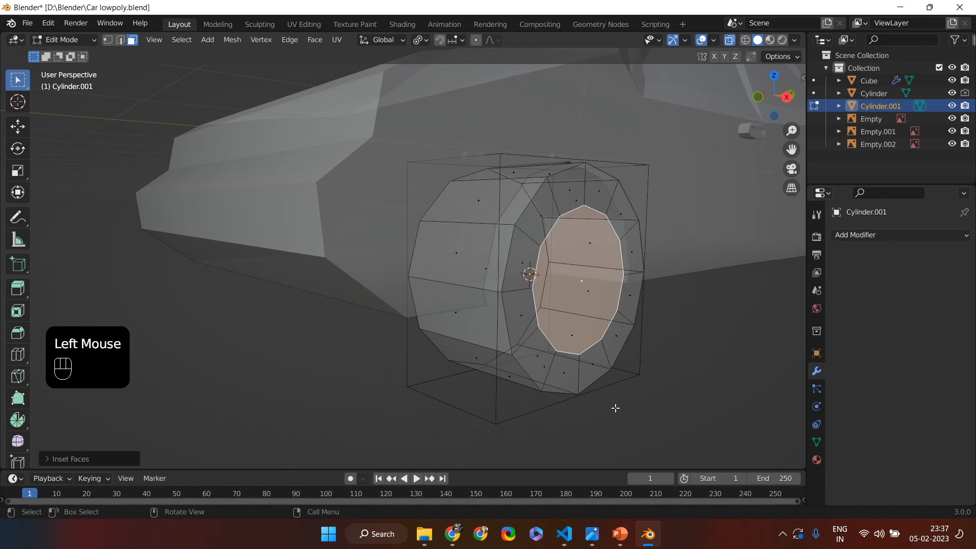
pyautogui.press('g')
pyautogui.press('x')
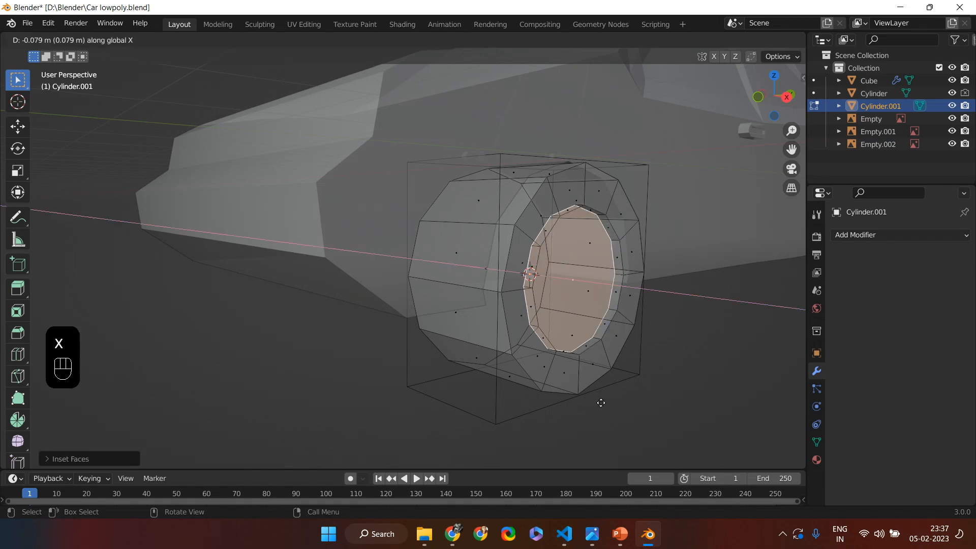
pyautogui.click(597, 402)
# Turn off X-ray and inset the recessed rim face down to a small central hub.
pyautogui.press('KP_3')
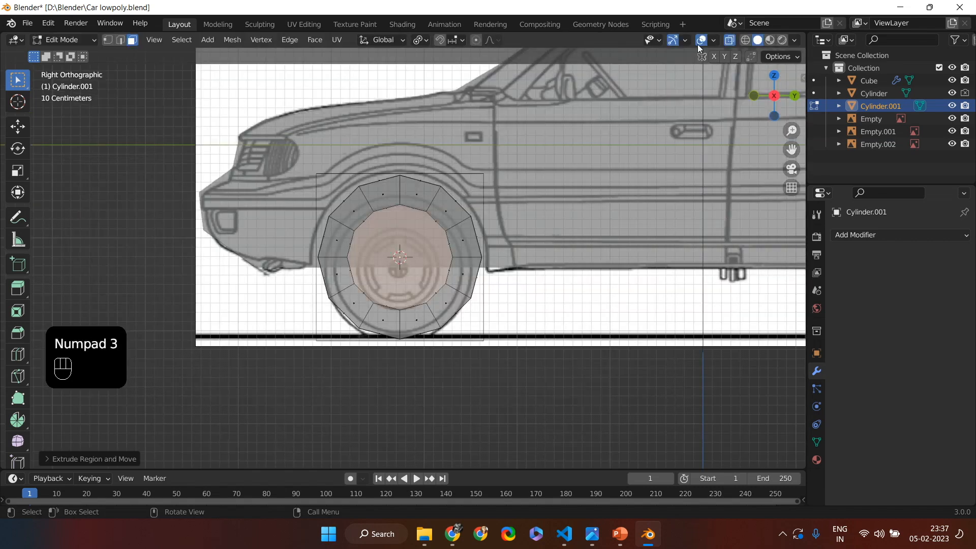
pyautogui.click(729, 41)
pyautogui.press('i')
pyautogui.click(512, 363)
# Extrude the central hub face slightly outward along X.
pyautogui.moveTo(512, 362); pyautogui.dragTo(546, 370, button='middle')
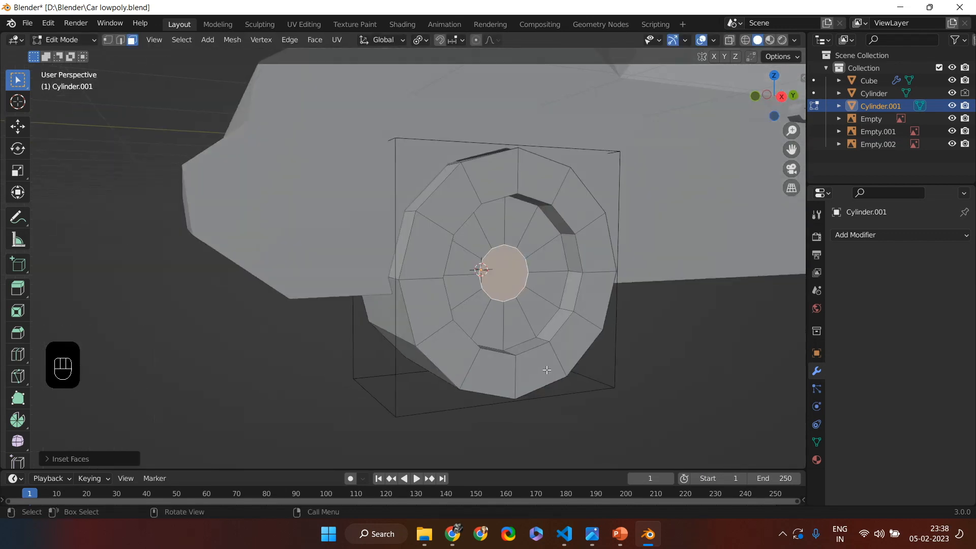
pyautogui.press('s')
pyautogui.press('x')
pyautogui.click(551, 375)
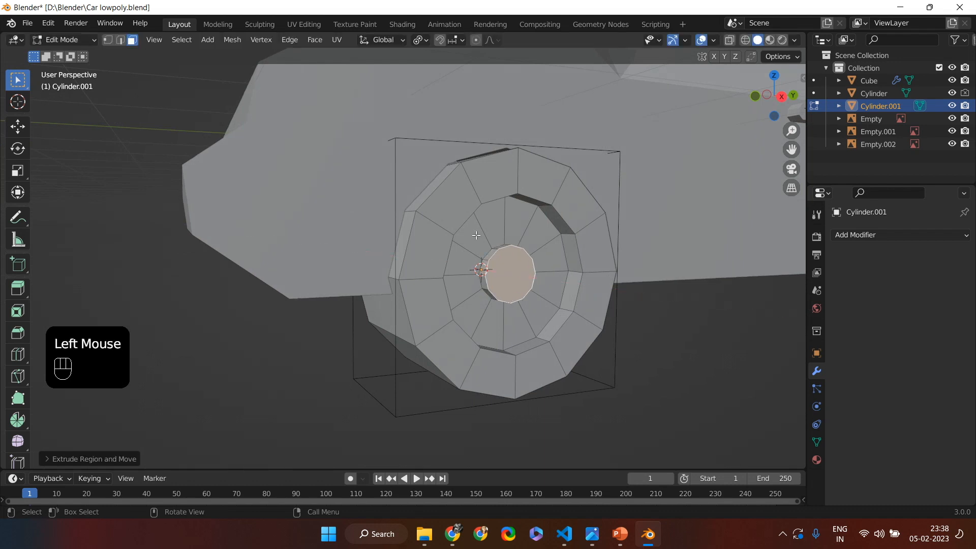
# Extrude six alternating faces around the hub inward to form spoke gaps, and adjust their depth along X.
pyautogui.keyDown('shift'); pyautogui.click(519, 222); pyautogui.keyUp('shift')
pyautogui.keyDown('shift'); pyautogui.click(519, 222); pyautogui.keyUp('shift')
pyautogui.keyDown('shift'); pyautogui.click(550, 254); pyautogui.keyUp('shift')
pyautogui.keyDown('shift'); pyautogui.click(542, 311); pyautogui.keyUp('shift')
pyautogui.keyDown('shift'); pyautogui.click(489, 325); pyautogui.keyUp('shift')
pyautogui.keyDown('shift'); pyautogui.click(456, 301); pyautogui.keyUp('shift')
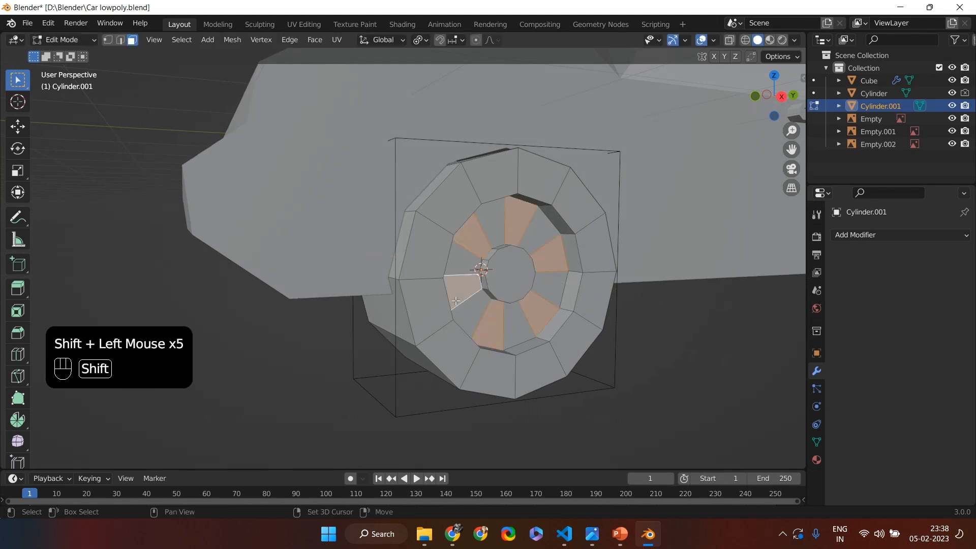
pyautogui.press('e')
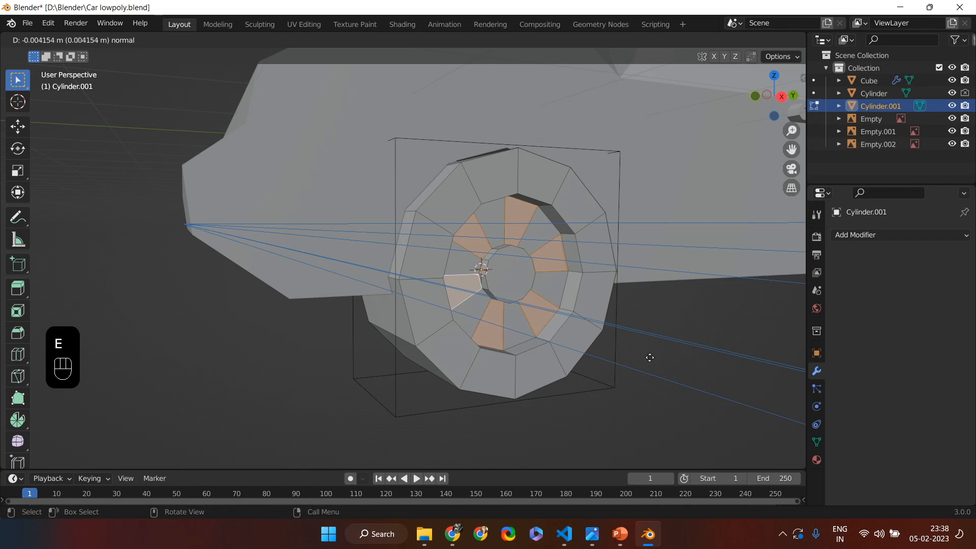
pyautogui.click(646, 354)
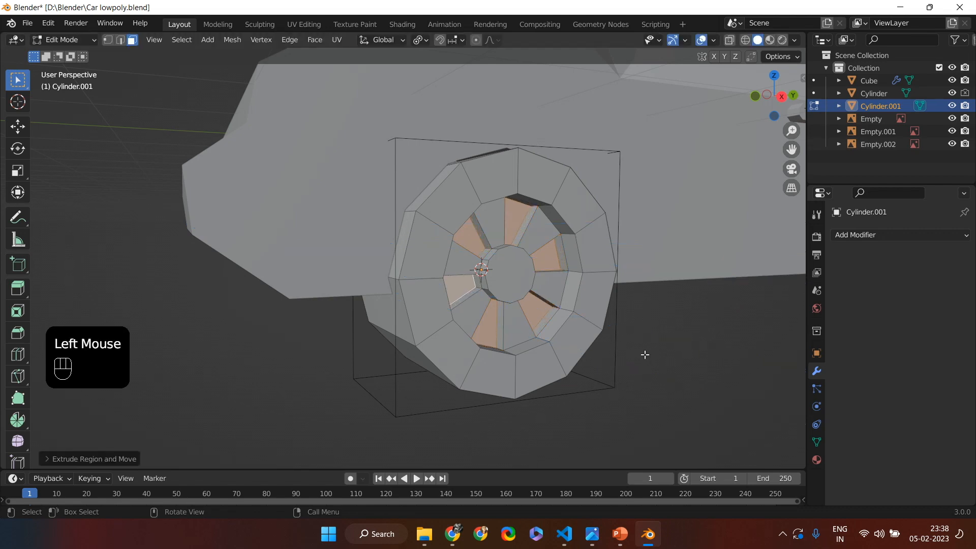
pyautogui.press('g')
pyautogui.press('x')
pyautogui.click(643, 353)
pyautogui.moveTo(642, 353)
pyautogui.mouseDown(button='middle')
pyautogui.moveTo(611, 355)
pyautogui.moveTo(641, 359)
pyautogui.mouseUp(button='middle')
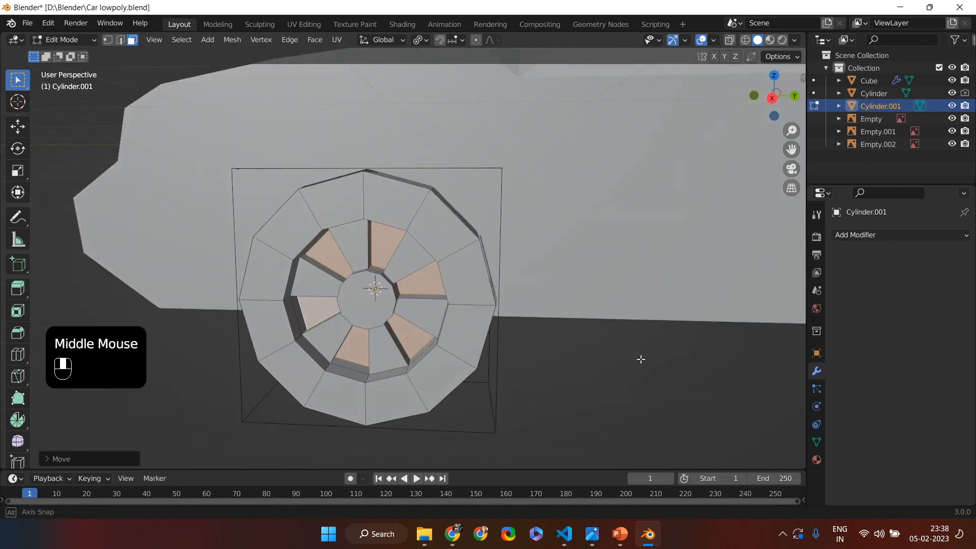
# Return to Object Mode, duplicate the front arch's cutter cylinder and move the copy about 5.86 m along Y over the rear wheel.
pyautogui.press('KP_3')
pyautogui.press('Tab')
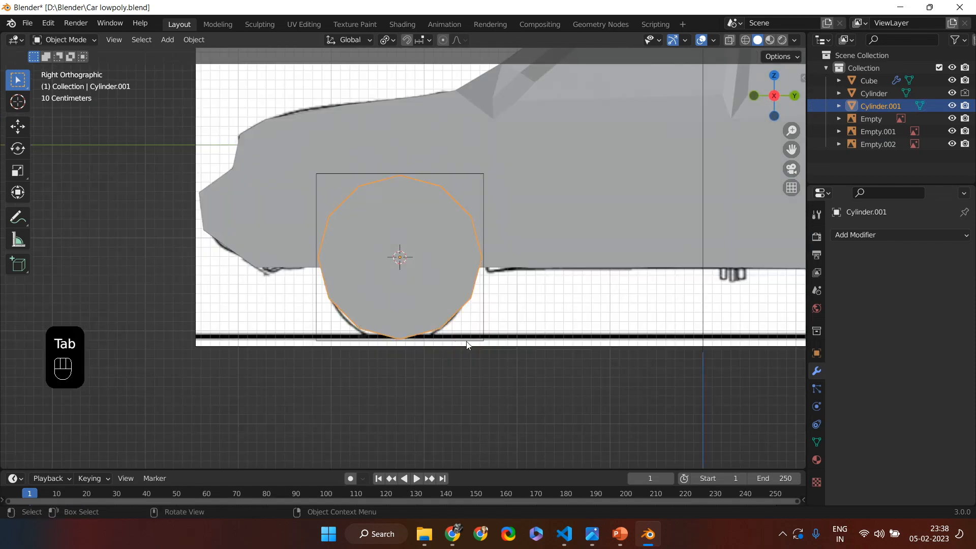
pyautogui.click(470, 345)
pyautogui.scroll(-4, 562, 344)
pyautogui.keyDown('shift'); pyautogui.moveTo(563, 343); pyautogui.dragTo(499, 348, button='middle'); pyautogui.keyUp('shift')
pyautogui.hotkey('shift', 'd')
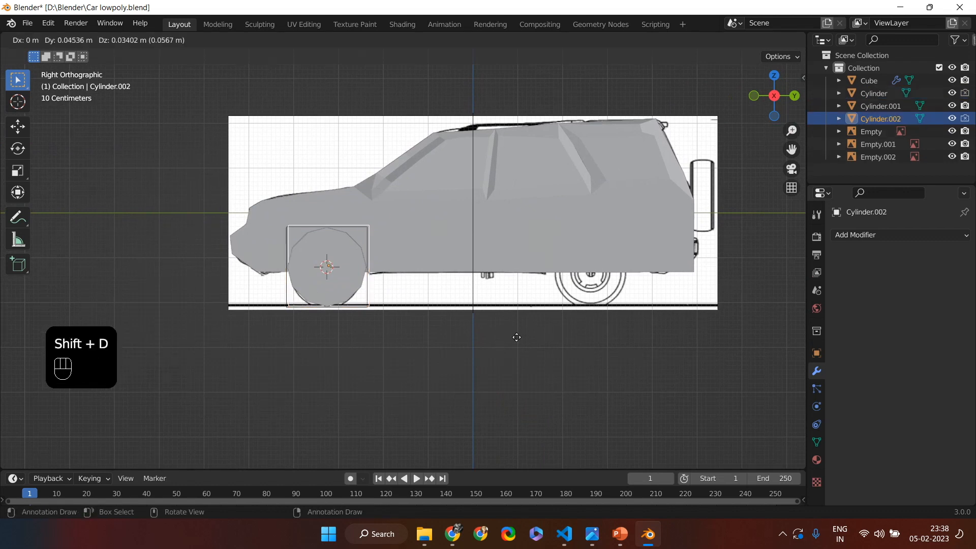
pyautogui.press('Escape')
pyautogui.press('g')
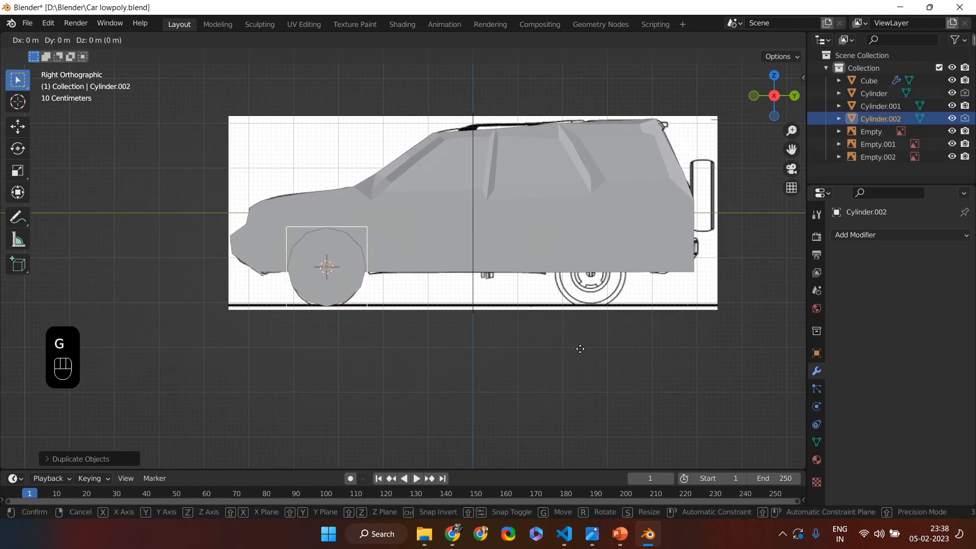
pyautogui.press('y')
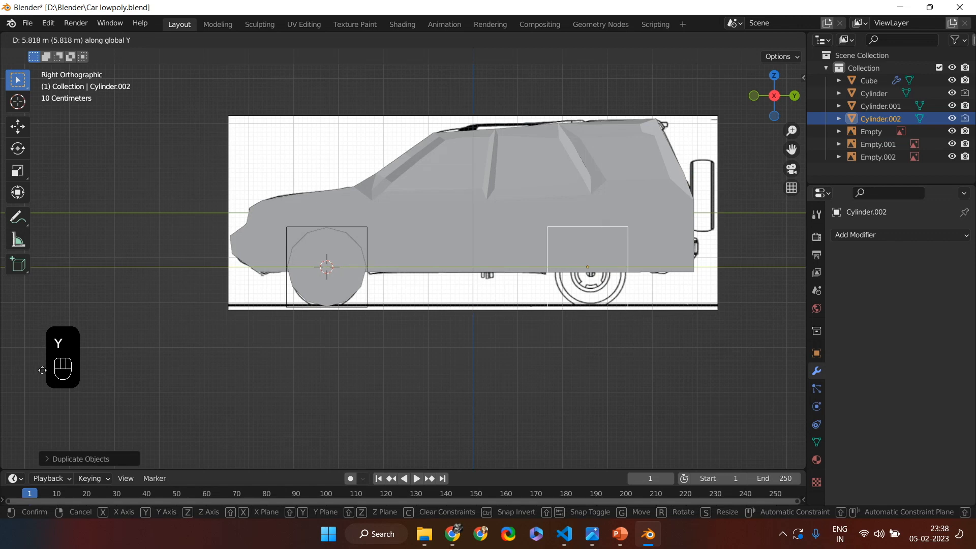
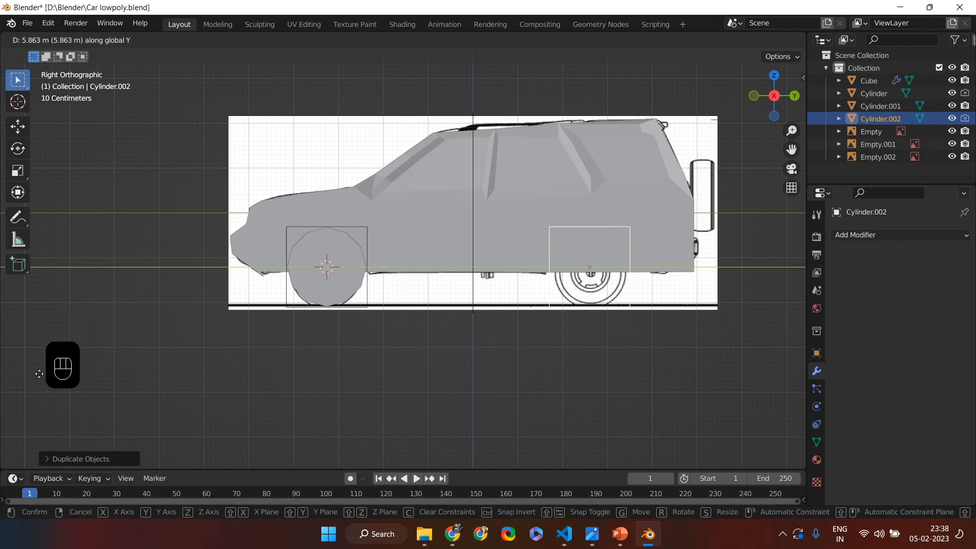
pyautogui.click(39, 373)
# Cut the rear wheel arch from the car body with the duplicated cylinder using a Bool Tool Brush Boolean Difference.
pyautogui.scroll(2, 39, 374)
pyautogui.moveTo(38, 374); pyautogui.dragTo(788, 388, button='middle')
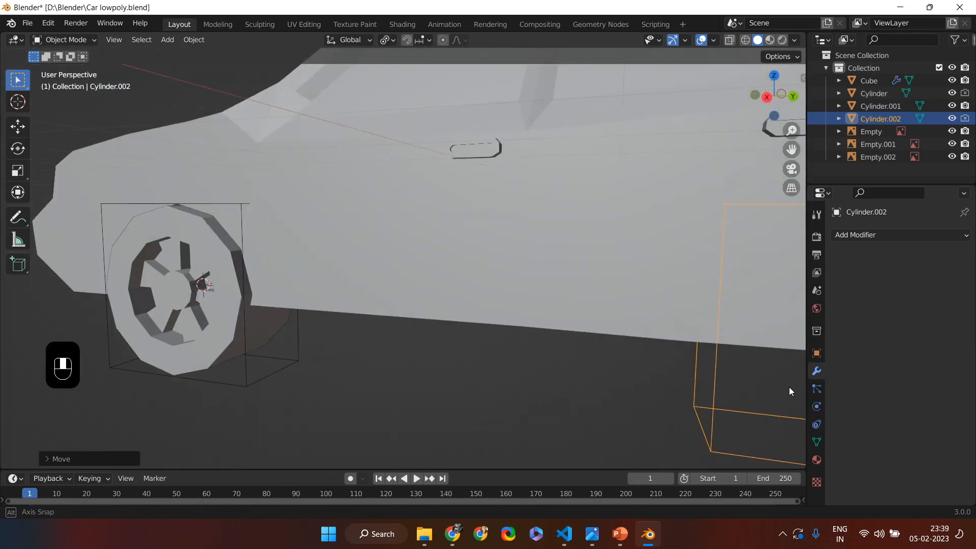
pyautogui.click(194, 39)
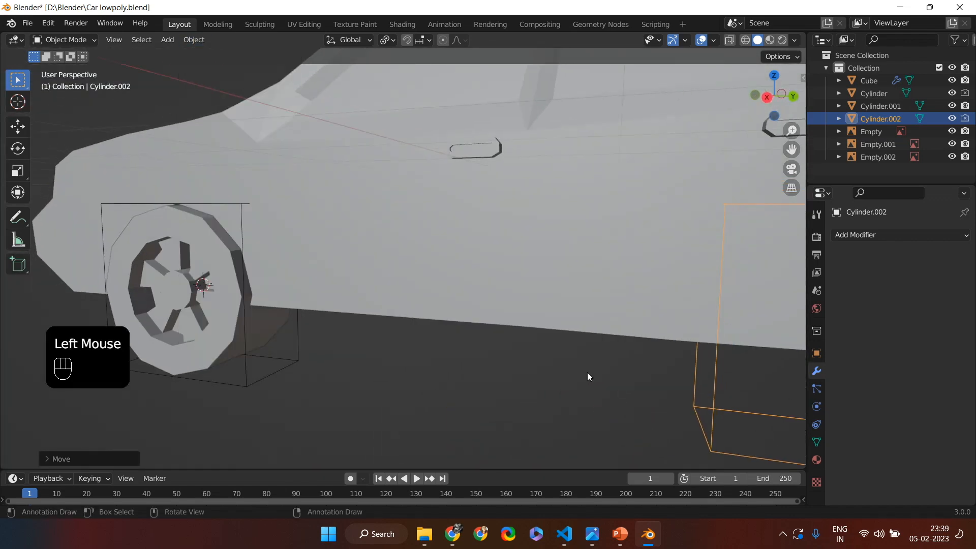
pyautogui.keyDown('shift'); pyautogui.click(671, 270); pyautogui.keyUp('shift')
pyautogui.click(193, 39)
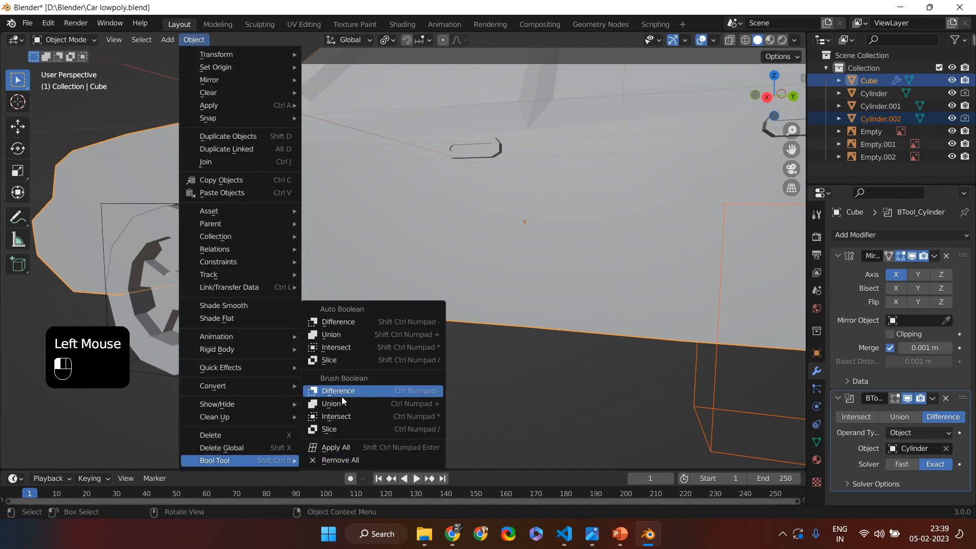
pyautogui.click(342, 395)
pyautogui.scroll(-2, 510, 395)
pyautogui.moveTo(510, 396)
pyautogui.mouseDown(button='middle')
pyautogui.moveTo(554, 382)
pyautogui.moveTo(498, 394)
pyautogui.moveTo(527, 394)
pyautogui.moveTo(512, 391)
pyautogui.mouseUp(button='middle')
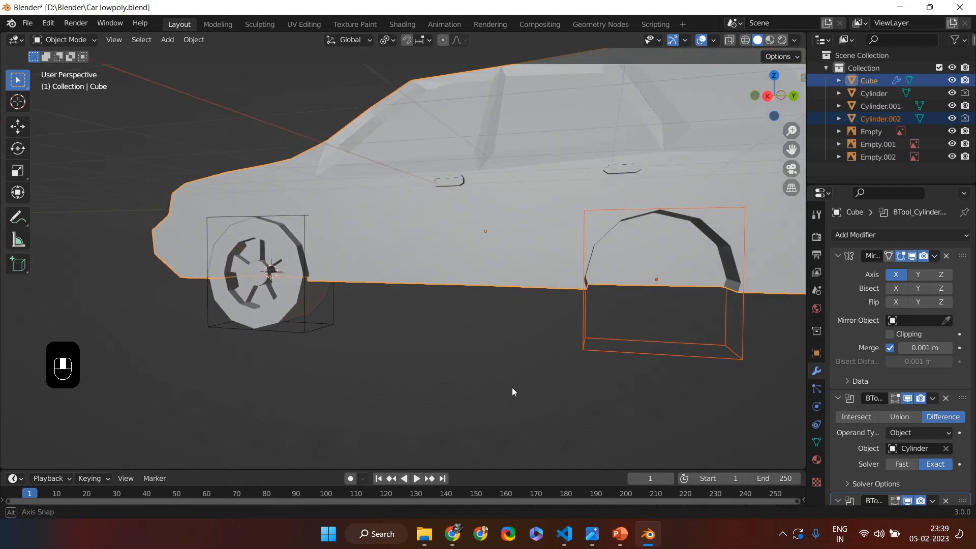
pyautogui.click(269, 322)
pyautogui.hotkey('shift', 'd')
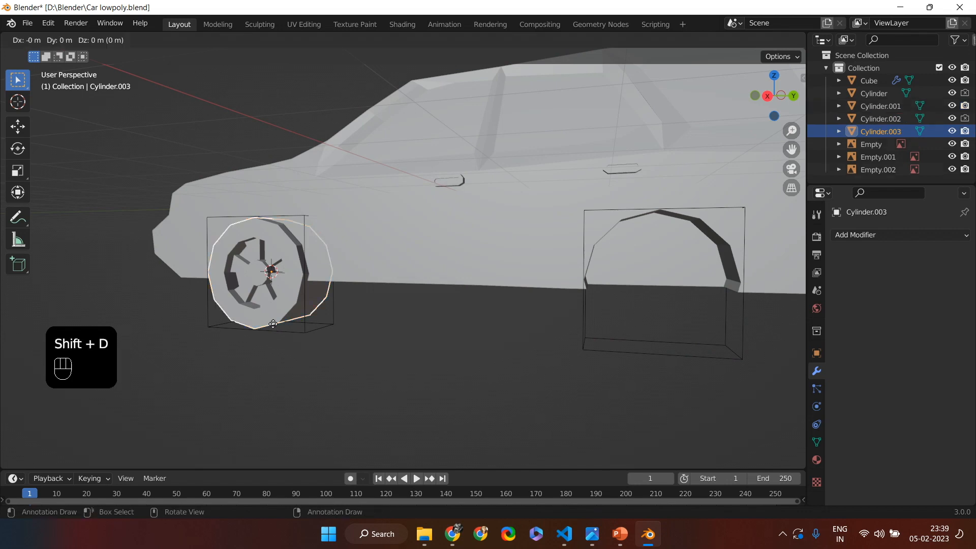
pyautogui.press('Return')
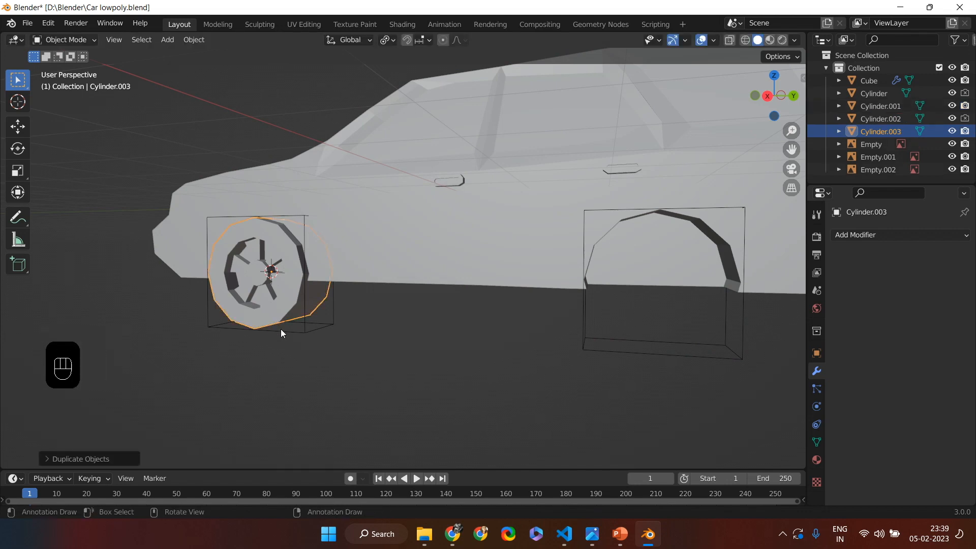
pyautogui.hotkey('ctrl', 'z')
pyautogui.hotkey('ctrl', 'z')
# Duplicate the front wheel and move the copy along the global Y axis into the rear wheel arch.
pyautogui.click(274, 316)
pyautogui.hotkey('shift', 'd')
pyautogui.press('Escape')
pyautogui.press('g')
pyautogui.press('y')
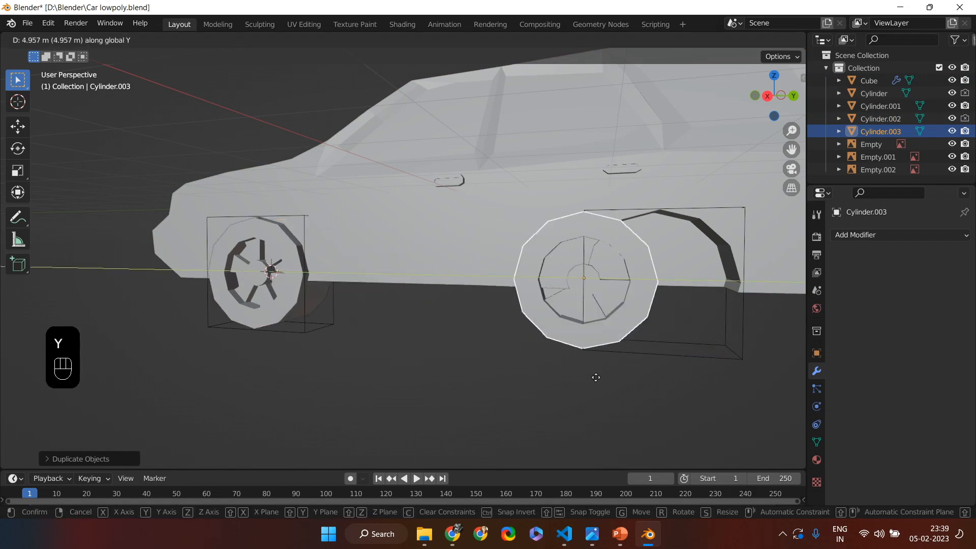
pyautogui.click(654, 384)
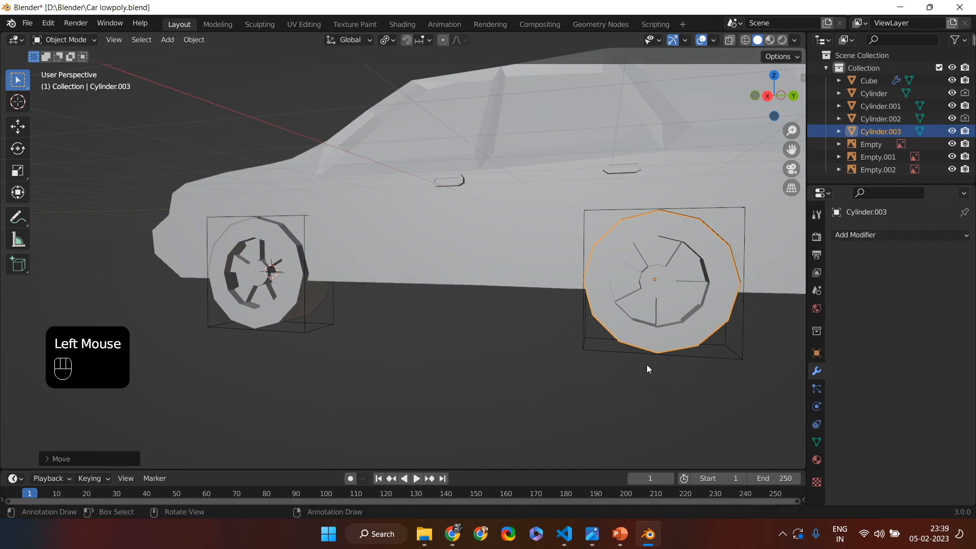
# Try scaling the rear wheel down to about 0.95 against the side blueprint.
pyautogui.scroll(2, 646, 365)
pyautogui.scroll(-1, 647, 365)
pyautogui.press('KP_3')
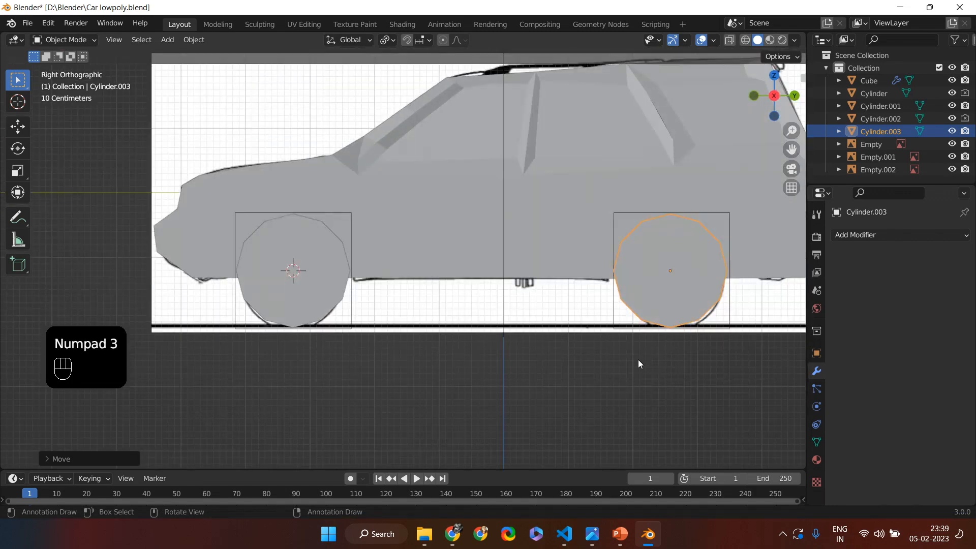
pyautogui.scroll(3, 638, 359)
pyautogui.scroll(-2, 639, 363)
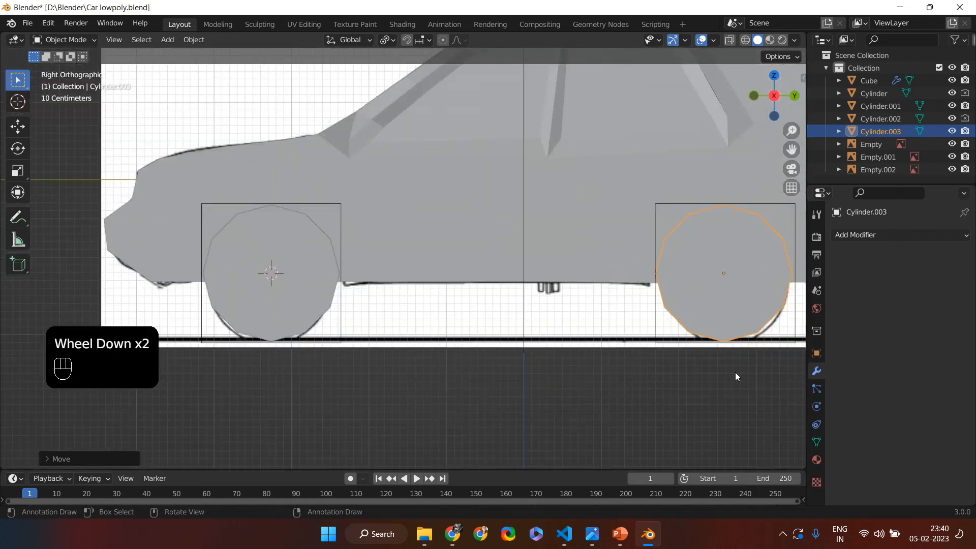
pyautogui.press('s')
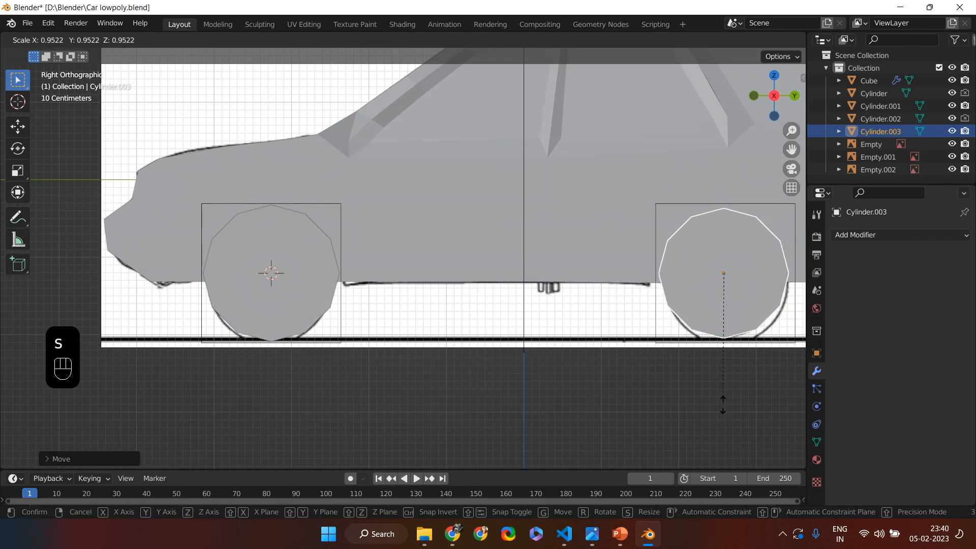
pyautogui.click(723, 405)
# Turn on X-ray display and undo the rear wheel's scaling, checking its fit against the side blueprint.
pyautogui.click(732, 40)
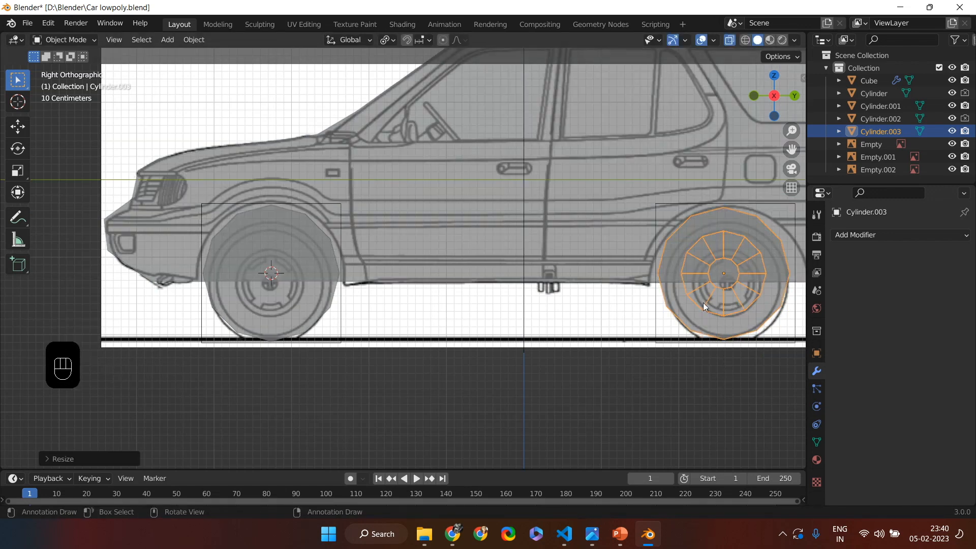
pyautogui.hotkey('ctrl', 'z')
pyautogui.hotkey('ctrl', 'z')
pyautogui.moveTo(697, 376); pyautogui.dragTo(660, 361, button='middle')
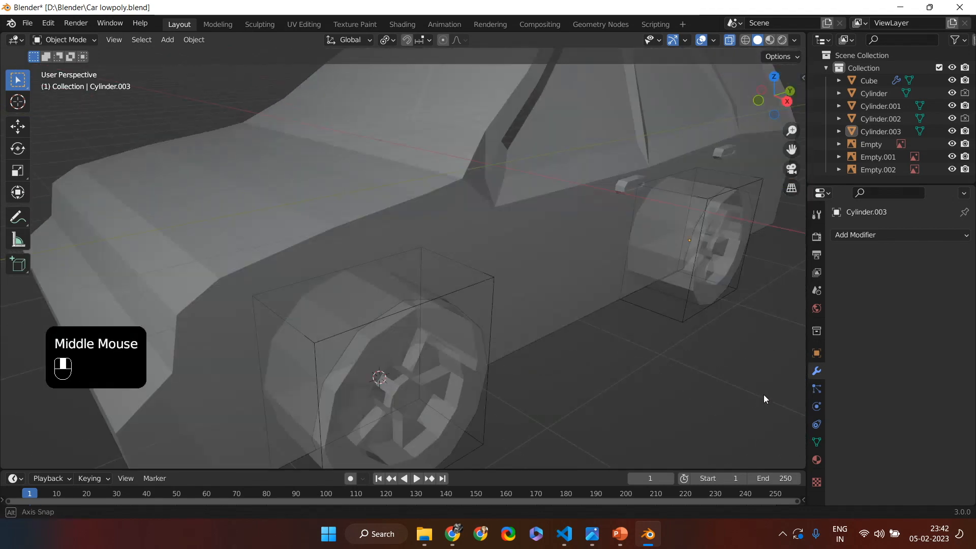
pyautogui.moveTo(762, 397); pyautogui.dragTo(636, 400, button='middle')
pyautogui.press('KP_3')
pyautogui.scroll(-3, 551, 401)
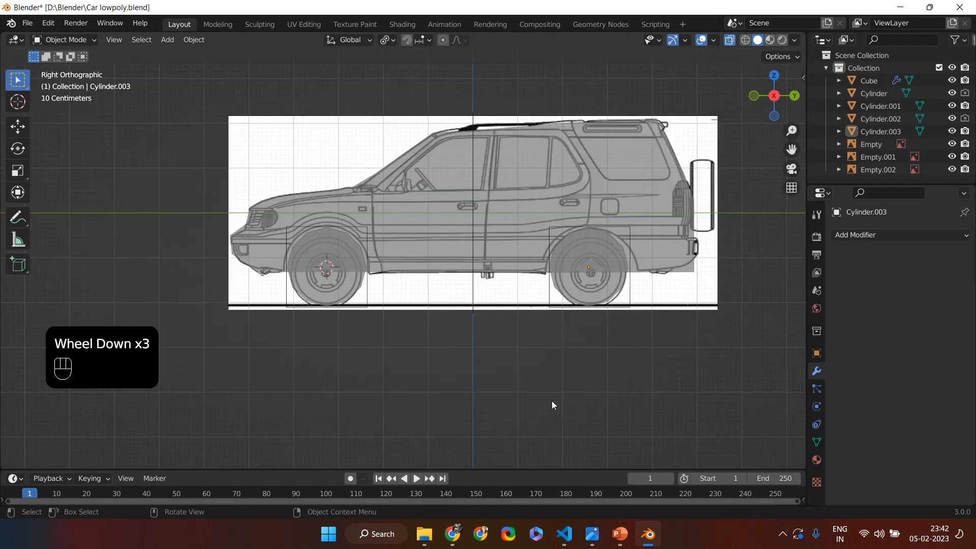
# Try removing the front wheel arch's Boolean modifier from the car body, and undo the removal.
pyautogui.click(520, 330)
pyautogui.moveTo(520, 330); pyautogui.dragTo(599, 380, button='middle')
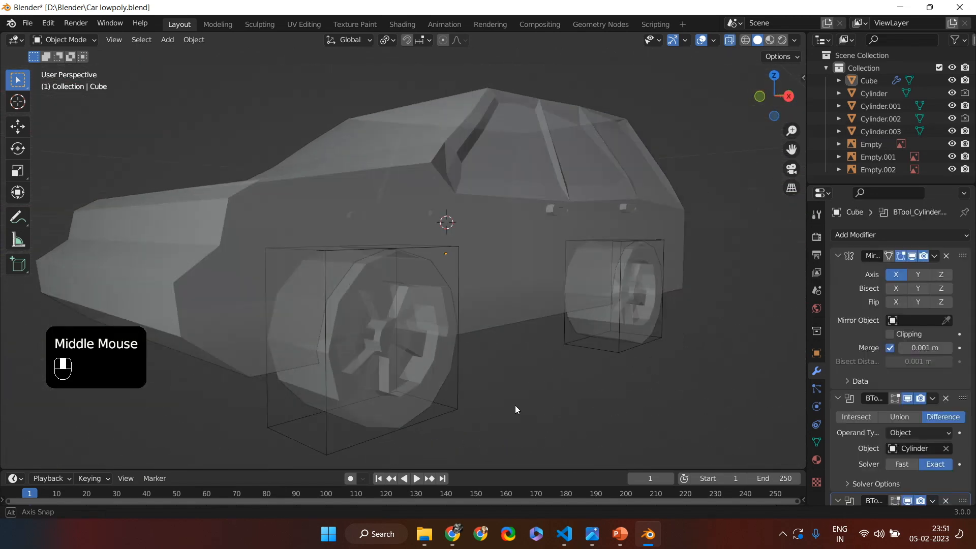
pyautogui.moveTo(514, 405); pyautogui.dragTo(486, 404, button='middle')
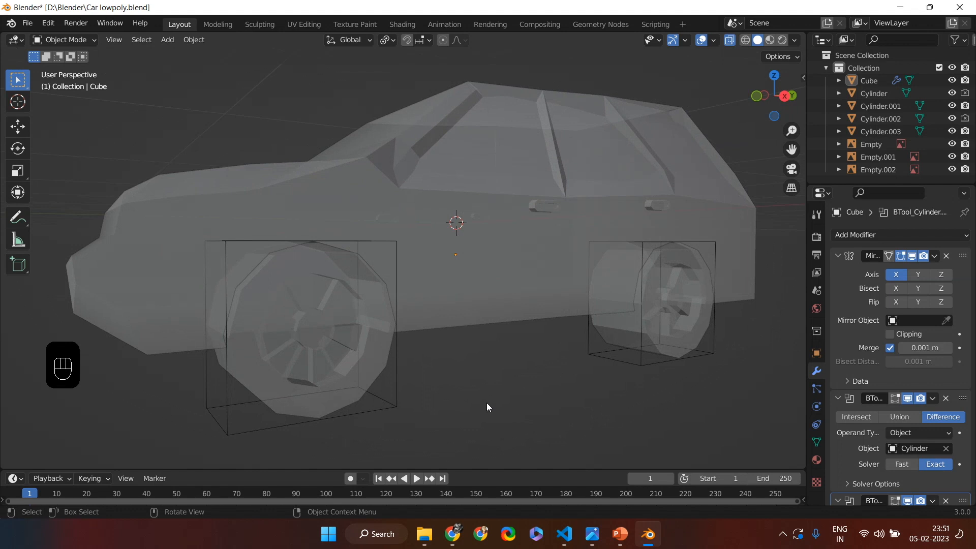
pyautogui.click(232, 435)
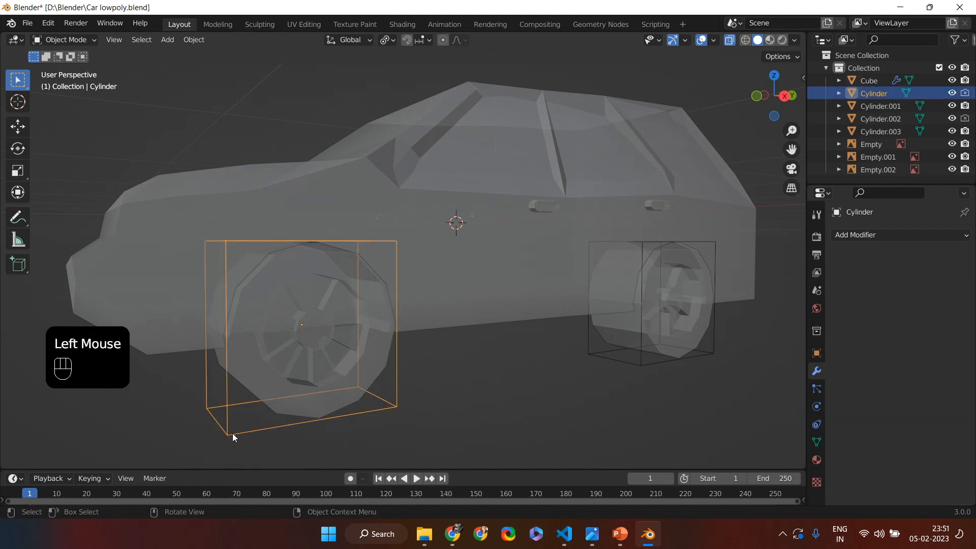
pyautogui.click(440, 328)
pyautogui.scroll(-8, 894, 337)
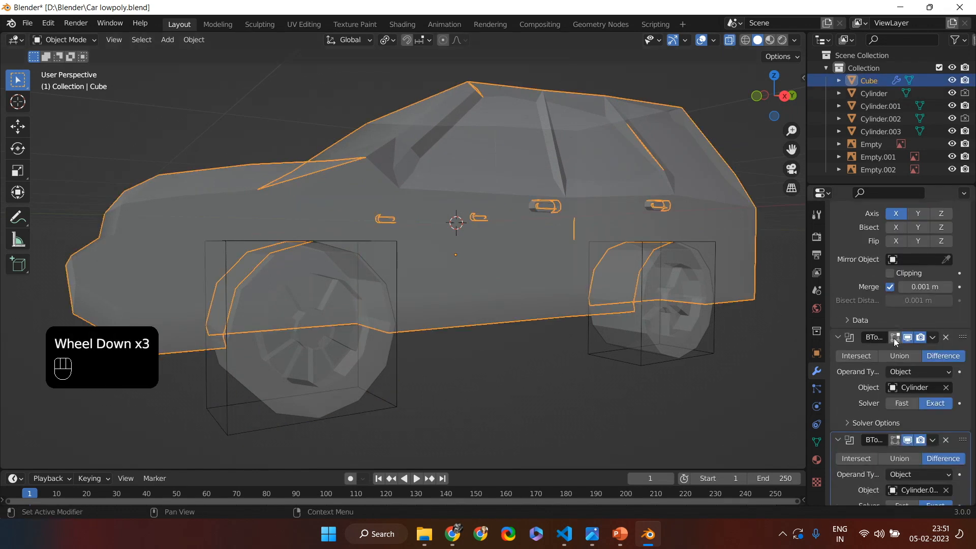
pyautogui.click(945, 309)
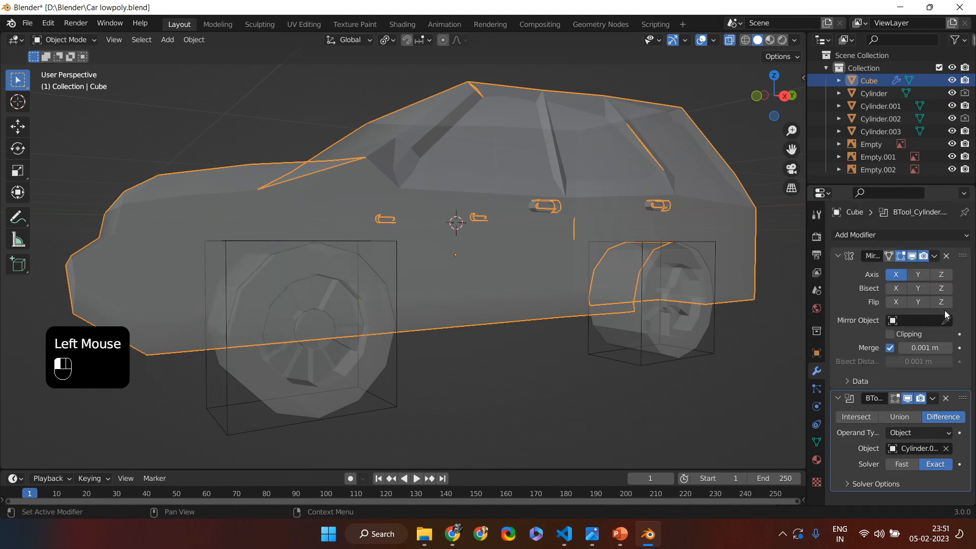
pyautogui.hotkey('ctrl', 'z')
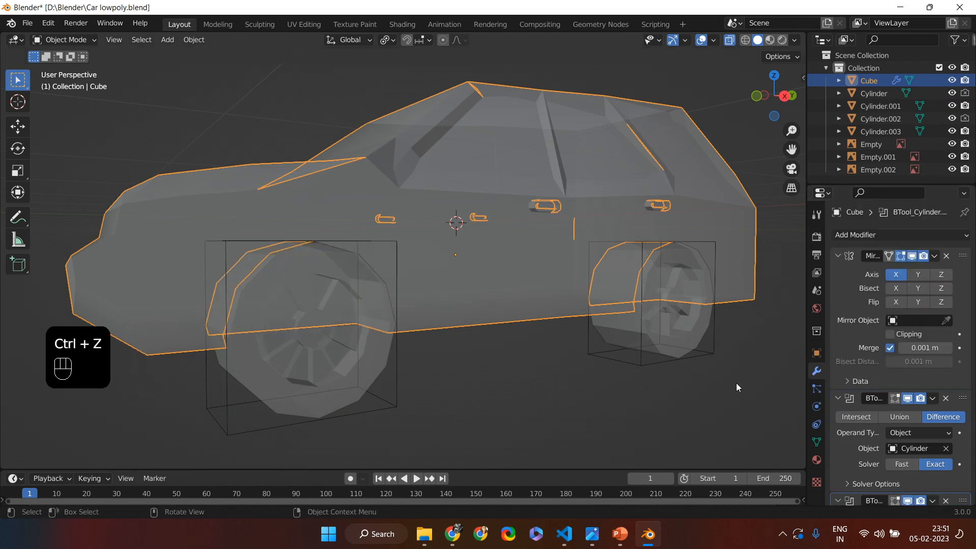
# Apply the front wheel arch's Boolean Difference modifier on the car body.
pyautogui.click(933, 399)
pyautogui.click(906, 409)
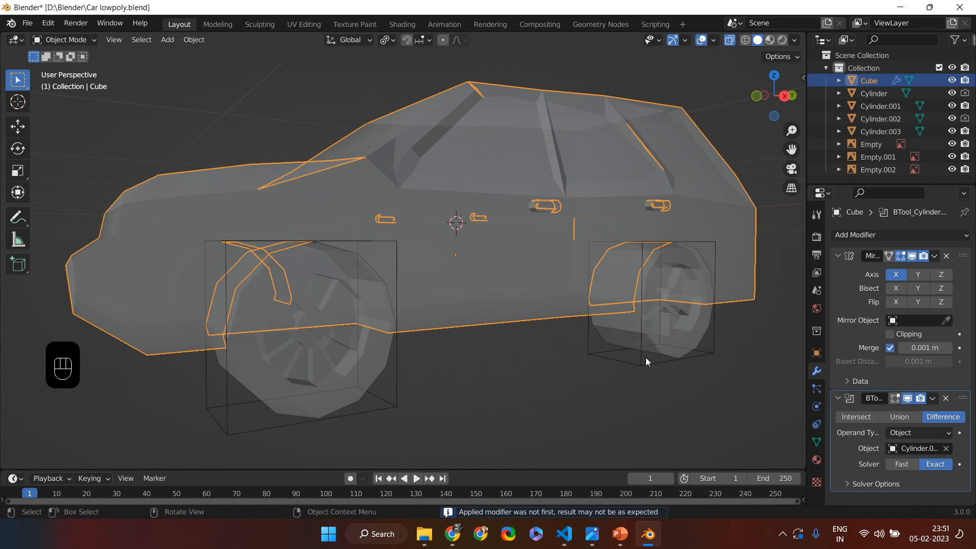
# Try removing the rear wheel arch's Boolean modifier from the car body, and undo the removal.
pyautogui.click(944, 399)
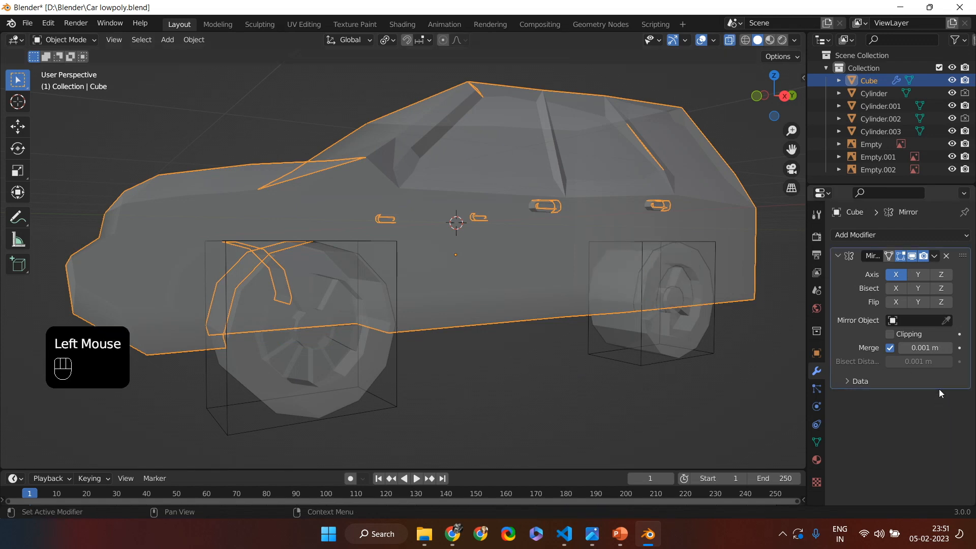
pyautogui.moveTo(748, 392); pyautogui.dragTo(631, 366, button='middle')
pyautogui.click(620, 346)
pyautogui.click(642, 369)
pyautogui.click(642, 370)
pyautogui.hotkey('ctrl', 'z')
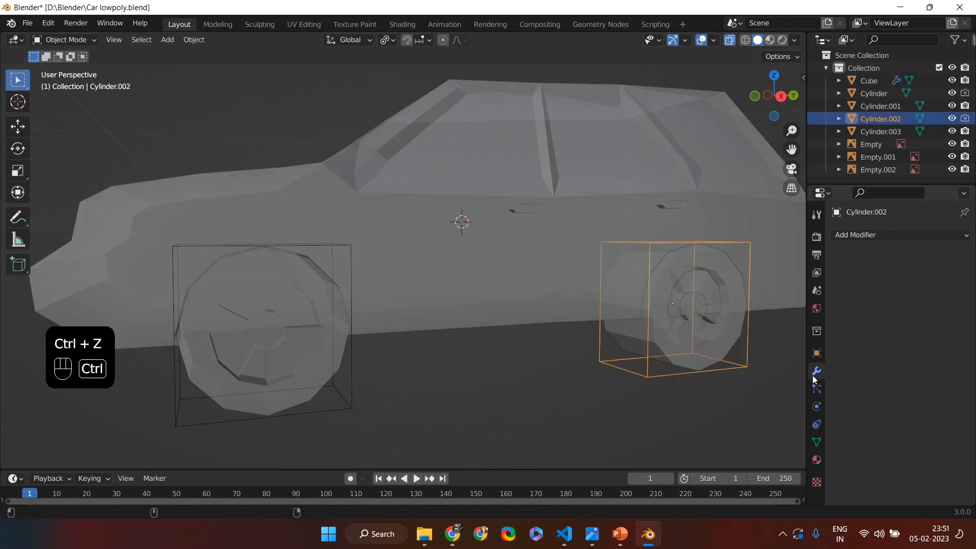
pyautogui.hotkey('ctrl', 'z')
pyautogui.hotkey('ctrl', 'z')
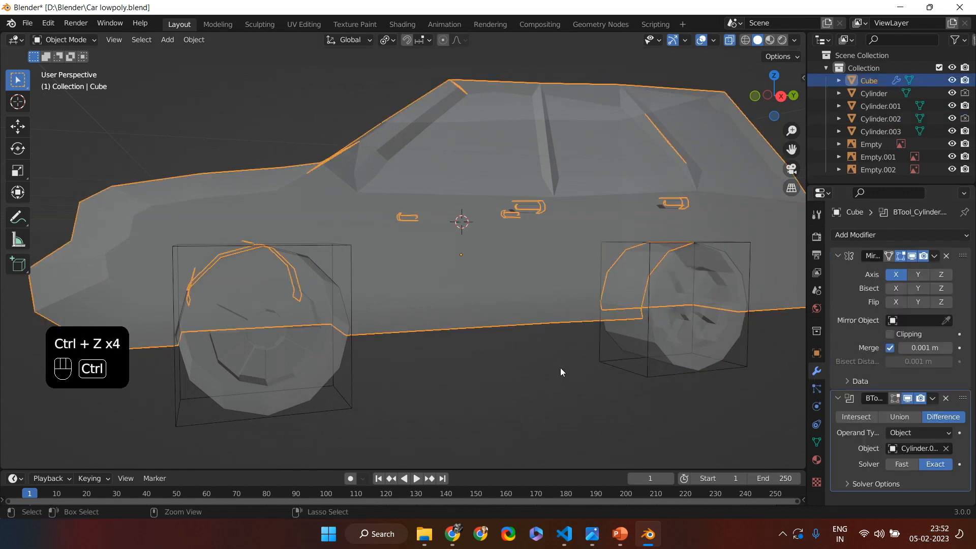
# Apply the rear wheel arch's Boolean Difference modifier on the car body.
pyautogui.click(932, 399)
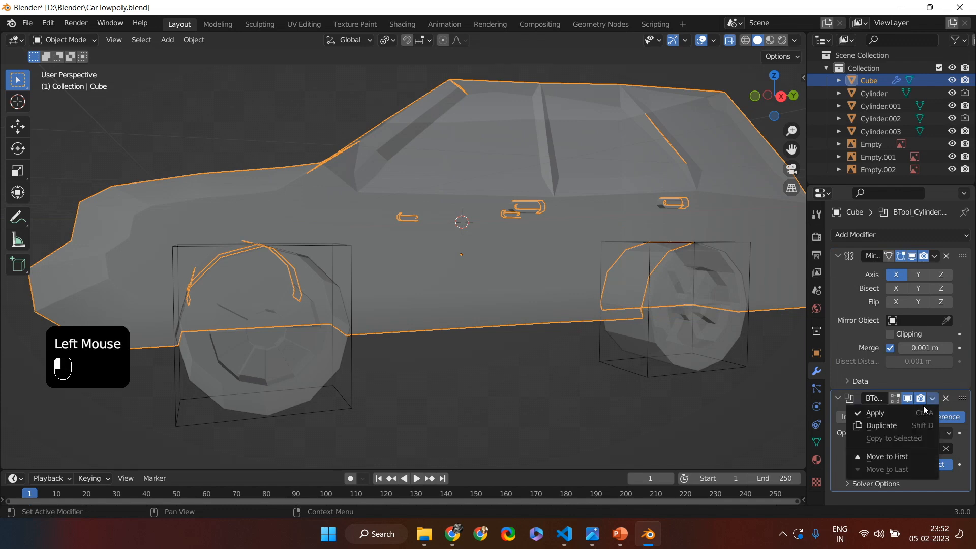
pyautogui.click(913, 409)
pyautogui.moveTo(458, 386)
pyautogui.mouseDown(button='middle')
pyautogui.moveTo(616, 377)
pyautogui.moveTo(730, 392)
pyautogui.moveTo(431, 383)
pyautogui.moveTo(446, 382)
pyautogui.mouseUp(button='middle')
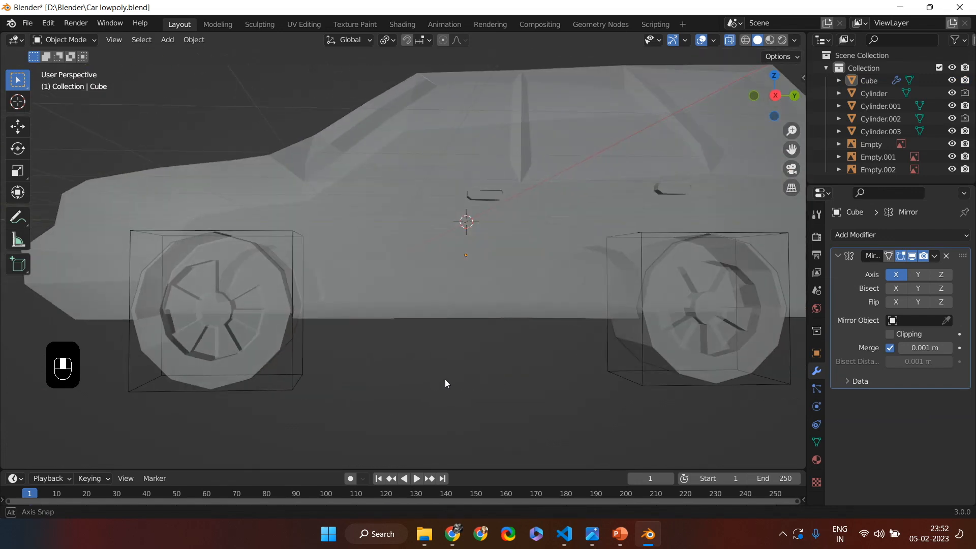
# Delete the cutter cylinders around the front and rear wheels.
pyautogui.click(288, 386)
pyautogui.press('Delete')
pyautogui.click(639, 385)
pyautogui.press('Delete')
pyautogui.moveTo(583, 387); pyautogui.dragTo(433, 359, button='middle')
# Try scaling the front and rear wheels down together in the side and perspective views, cancelling each attempt.
pyautogui.click(247, 365)
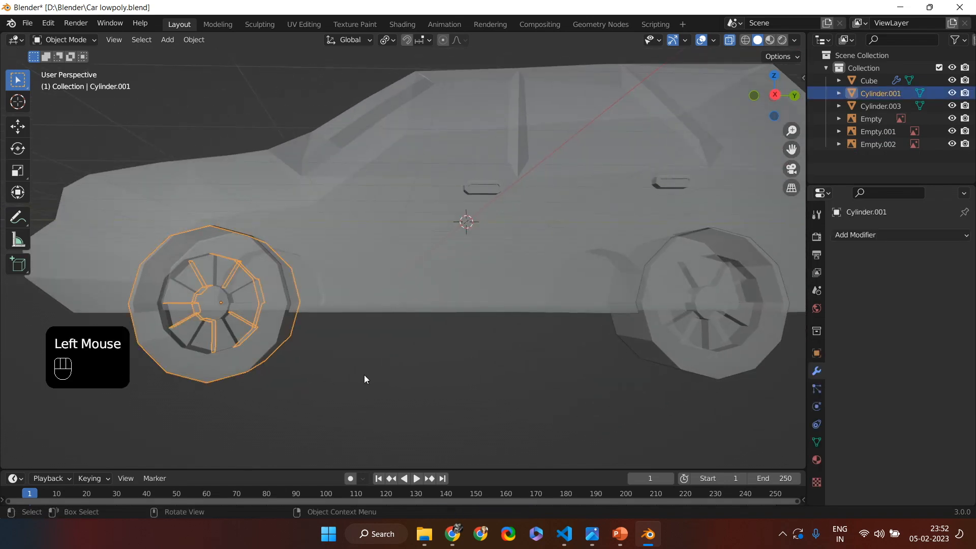
pyautogui.press('KP_3')
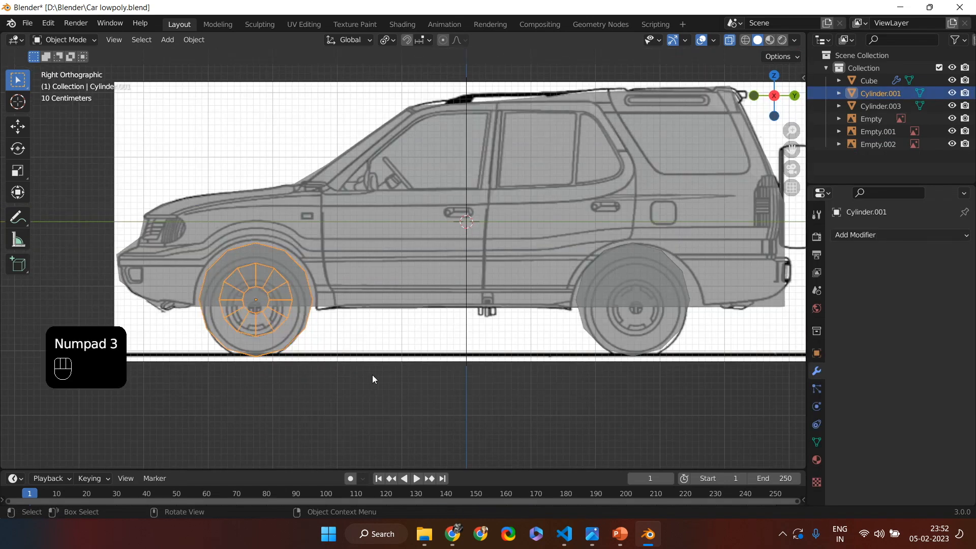
pyautogui.click(730, 39)
pyautogui.keyDown('shift'); pyautogui.click(624, 333); pyautogui.keyUp('shift')
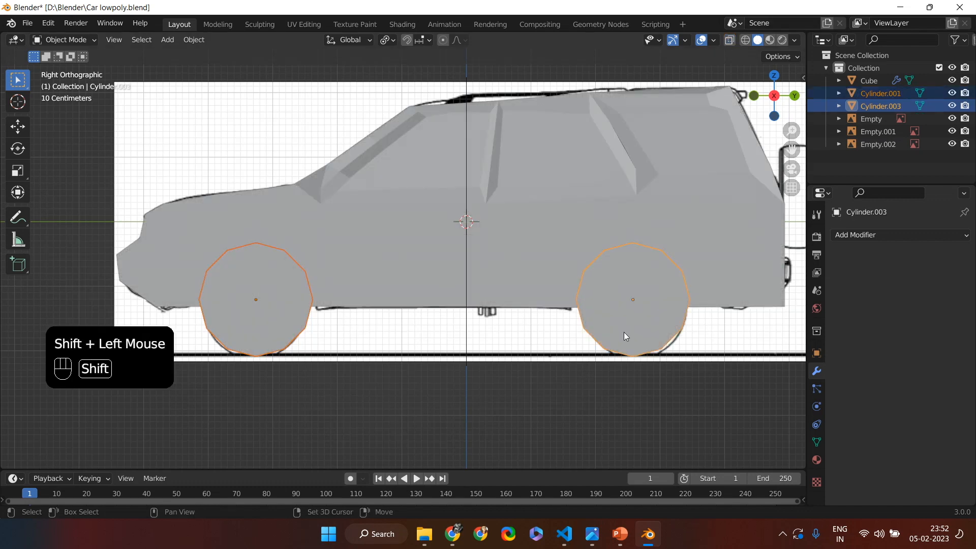
pyautogui.press('s')
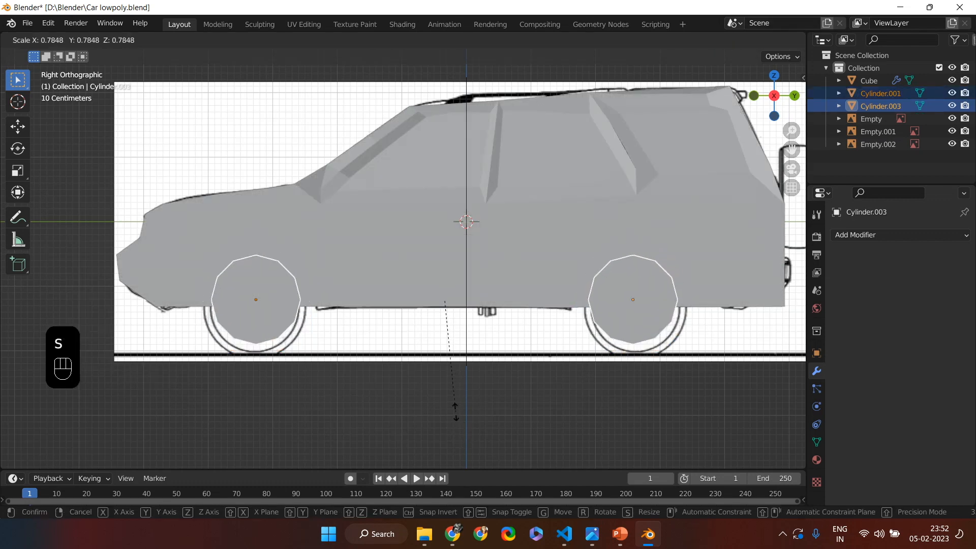
pyautogui.press('Escape')
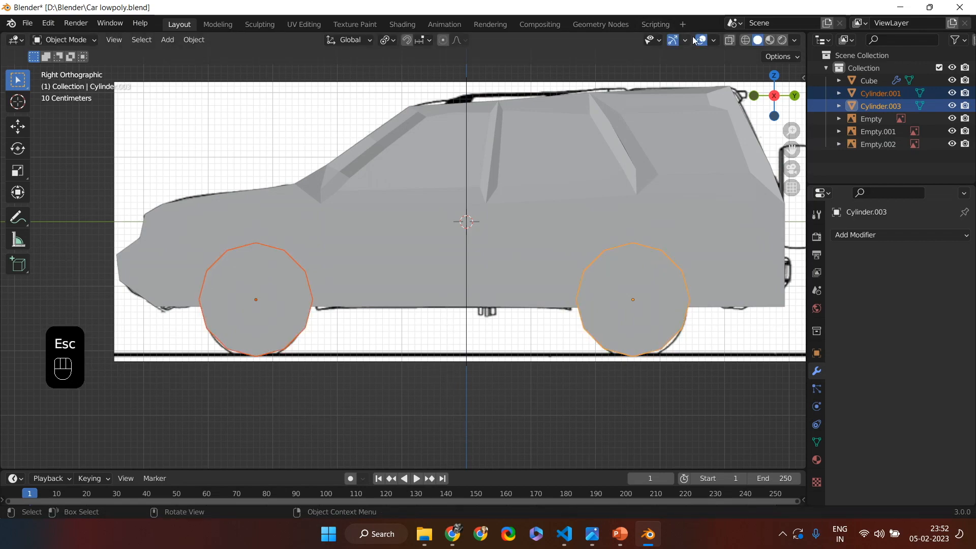
pyautogui.click(730, 41)
pyautogui.moveTo(375, 364); pyautogui.dragTo(417, 392, button='middle')
pyautogui.press('s')
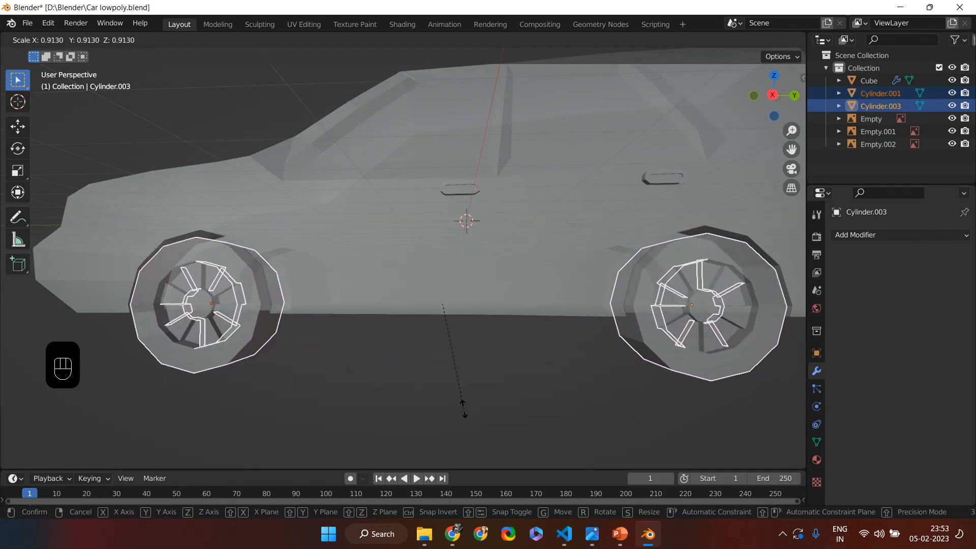
pyautogui.press('Escape')
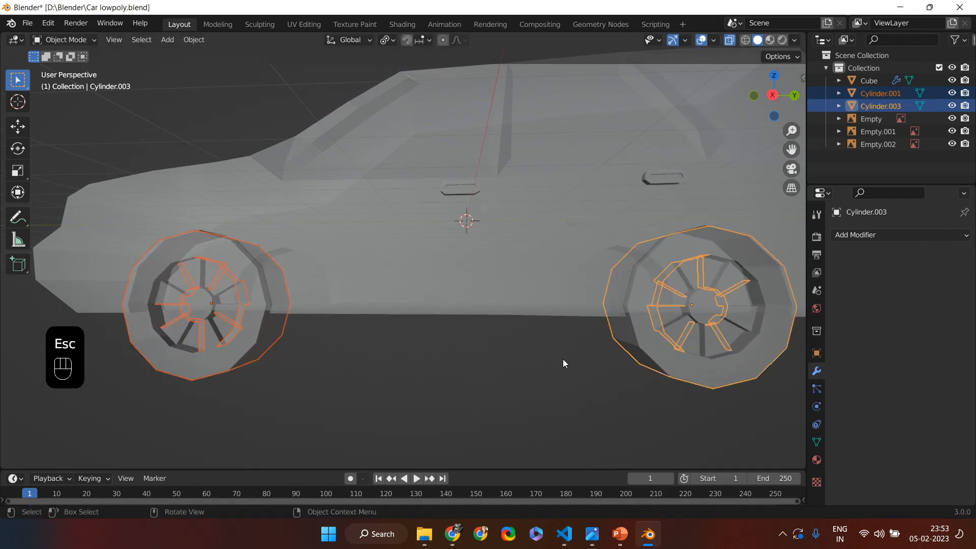
# Join the front wheel to the car body so that the body's Mirror modifier also covers it.
pyautogui.press('KP_3')
pyautogui.click(417, 375)
pyautogui.click(271, 340)
pyautogui.click(265, 337)
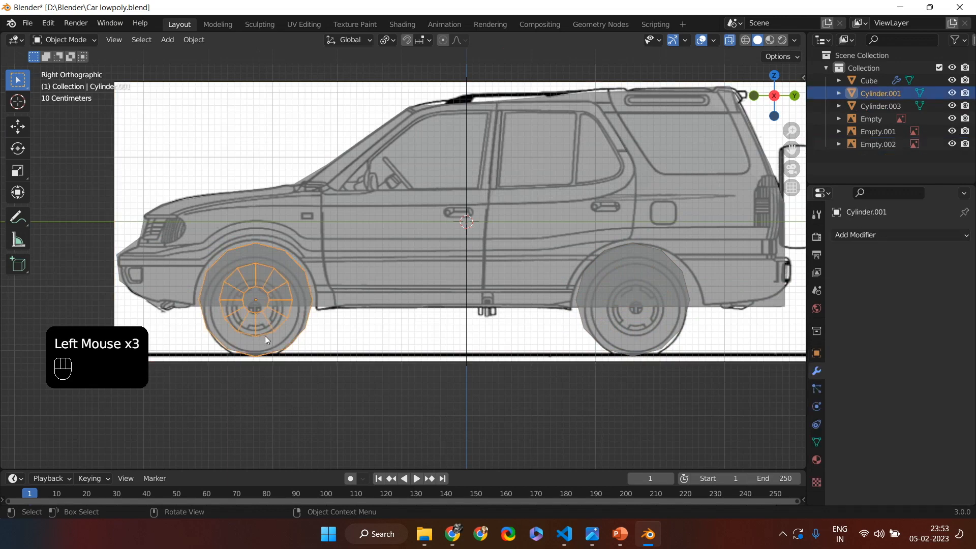
pyautogui.moveTo(309, 365); pyautogui.dragTo(217, 279, button='middle')
pyautogui.keyDown('shift'); pyautogui.click(210, 281); pyautogui.keyUp('shift')
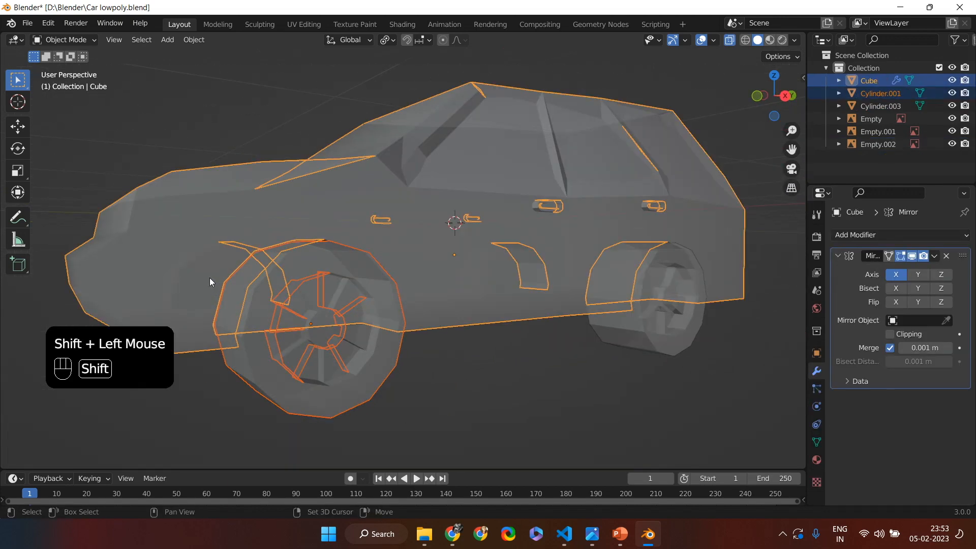
pyautogui.hotkey('ctrl', 'j')
pyautogui.moveTo(372, 340)
pyautogui.mouseDown(button='middle')
pyautogui.moveTo(563, 344)
pyautogui.moveTo(377, 334)
pyautogui.mouseUp(button='middle')
pyautogui.moveTo(360, 355); pyautogui.dragTo(685, 357, button='middle')
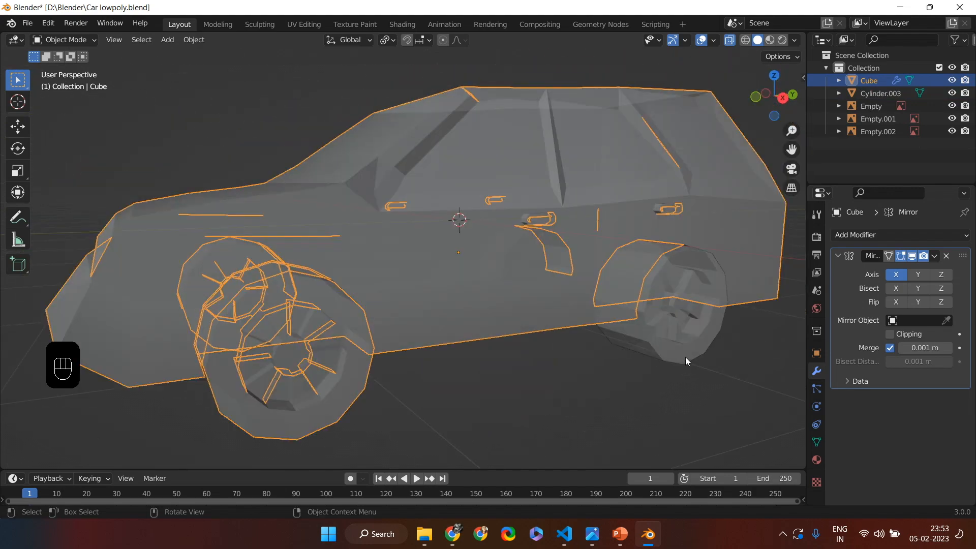
# Join the rear wheel to the car body as well.
pyautogui.click(685, 356)
pyautogui.keyDown('shift'); pyautogui.click(563, 314); pyautogui.keyUp('shift')
pyautogui.hotkey('ctrl', 'j')
pyautogui.moveTo(563, 313); pyautogui.dragTo(575, 349, button='middle')
# Enter Edit Mode on the joined car mesh, clear the selection and compare the wheels with the side blueprint.
pyautogui.press('Tab')
pyautogui.click(459, 286)
pyautogui.click(459, 287)
pyautogui.press('KP_3')
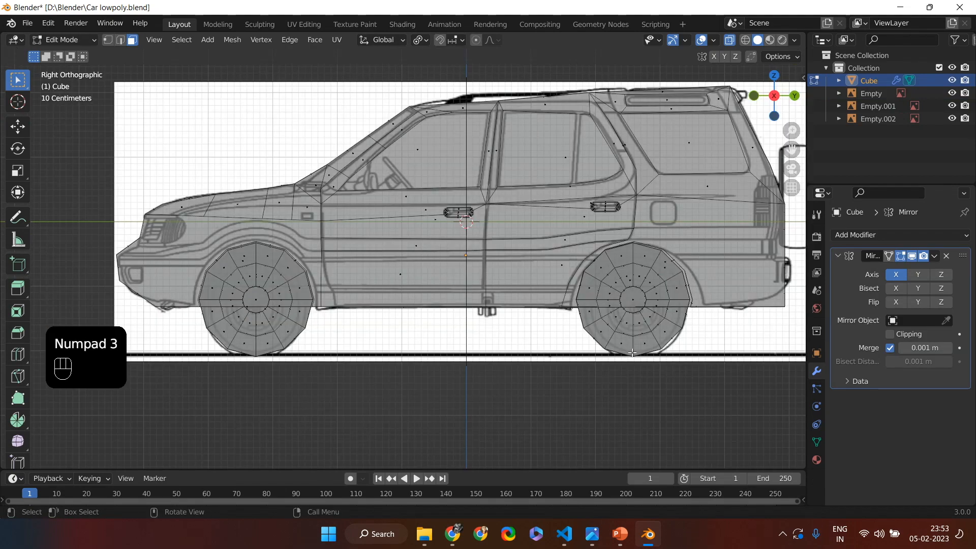
pyautogui.moveTo(622, 349); pyautogui.dragTo(660, 386, button='middle')
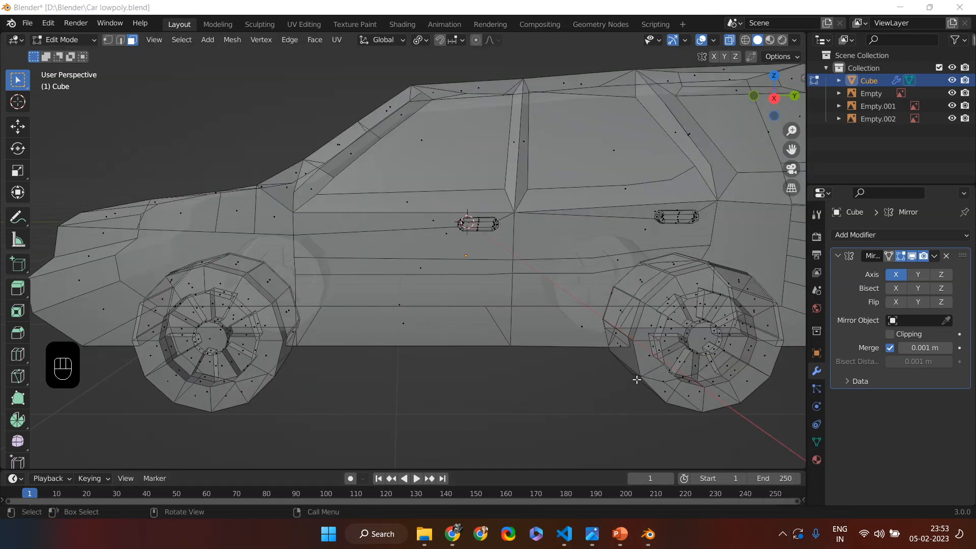
pyautogui.scroll(-2, 532, 403)
pyautogui.click(483, 345)
pyautogui.press('KP_3')
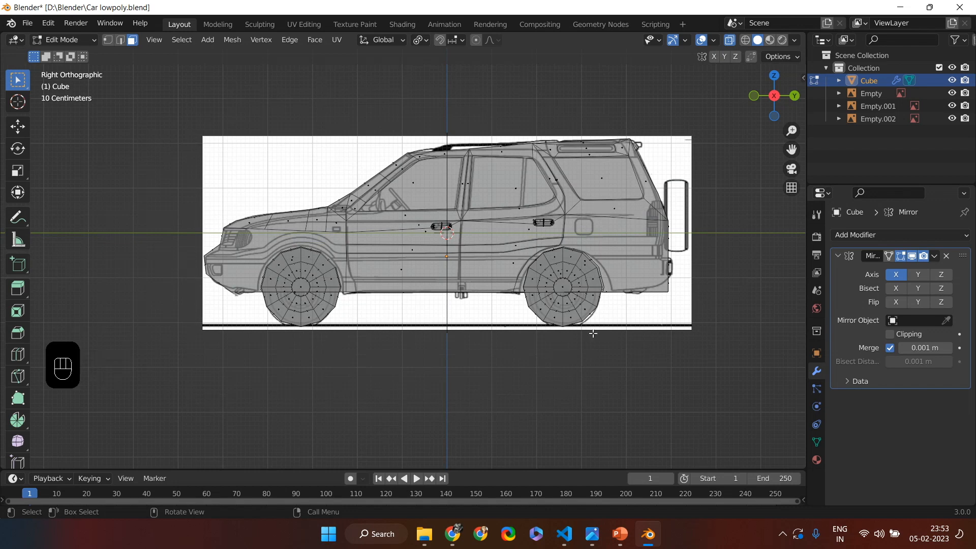
# Compare the front of the car with the front blueprint around the grille, with X-ray off and on.
pyautogui.scroll(1, 638, 313)
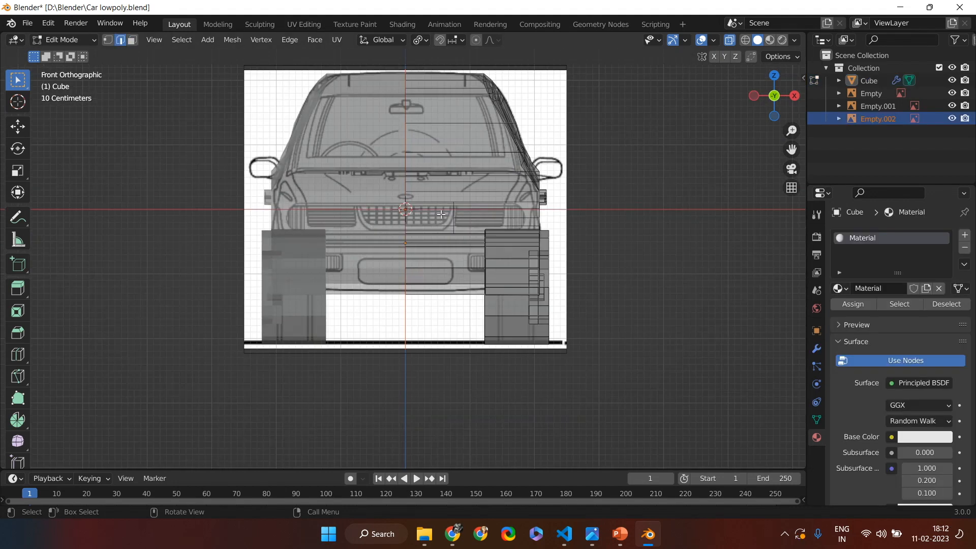
pyautogui.press('n')
pyautogui.press('n')
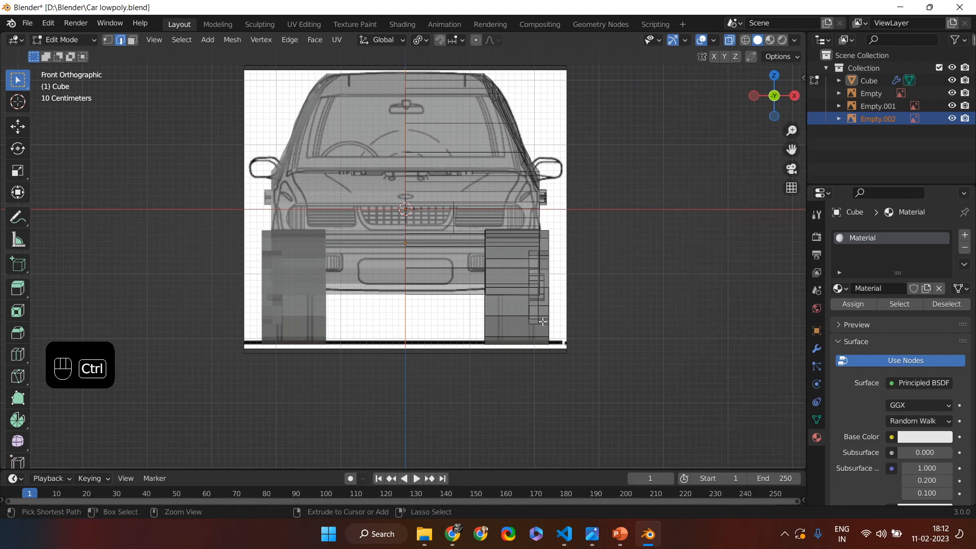
pyautogui.scroll(2, 543, 322)
pyautogui.keyDown('shift'); pyautogui.moveTo(546, 249); pyautogui.dragTo(538, 304, button='middle'); pyautogui.keyUp('shift')
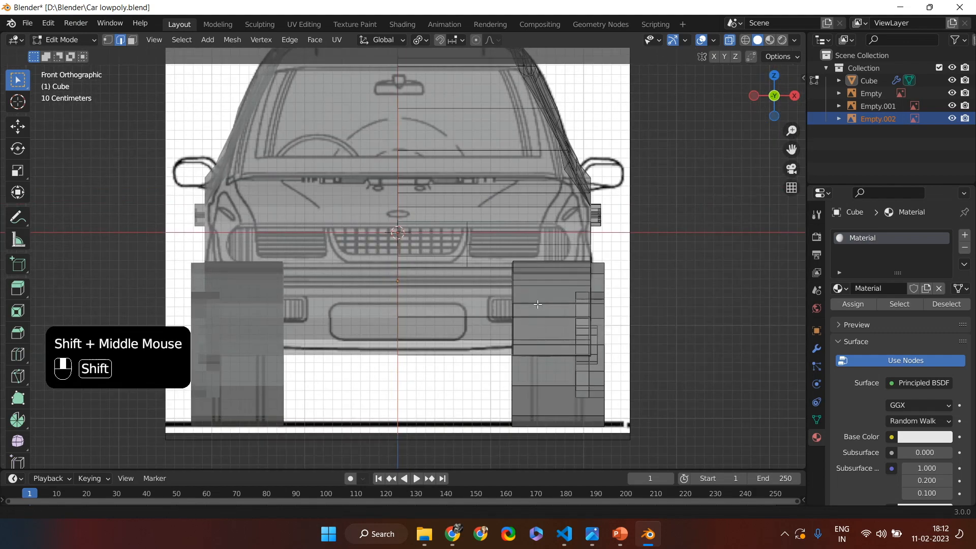
pyautogui.scroll(3, 537, 304)
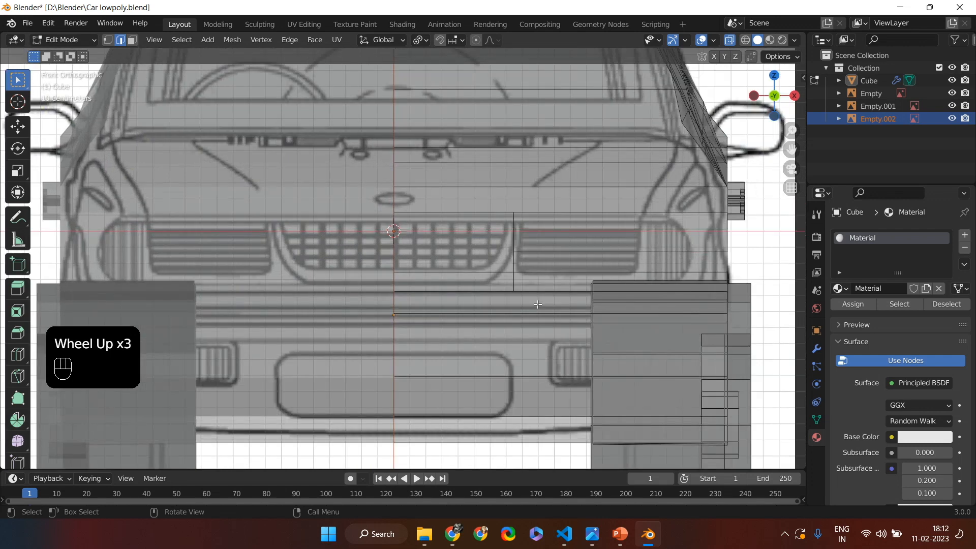
pyautogui.click(730, 41)
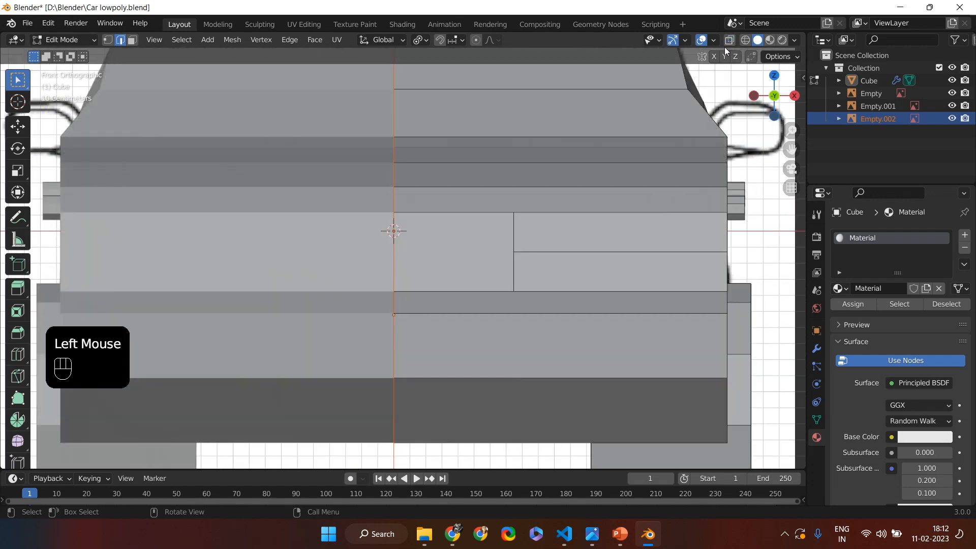
pyautogui.click(730, 40)
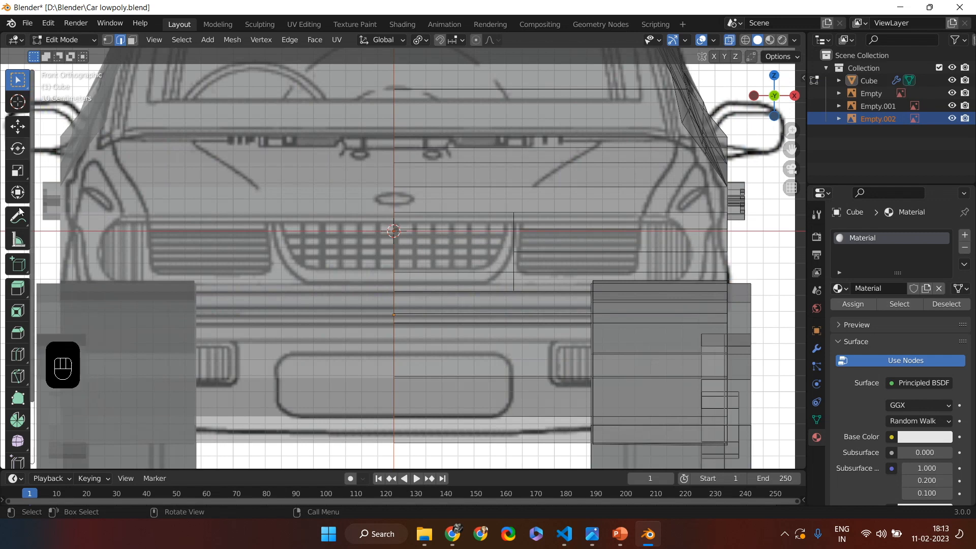
# Try to knife-cut the half-grille outline as an open path from the body's centre line.
pyautogui.press('k')
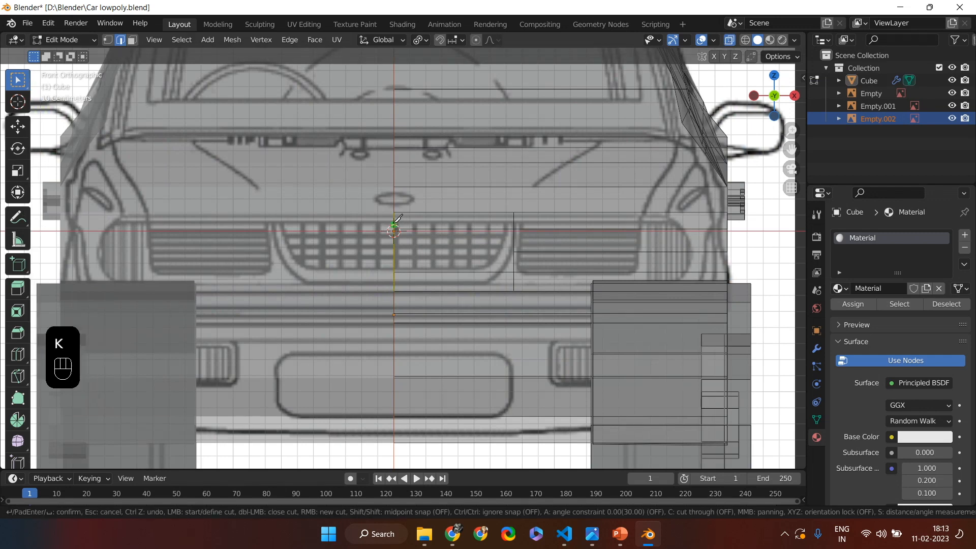
pyautogui.click(394, 222)
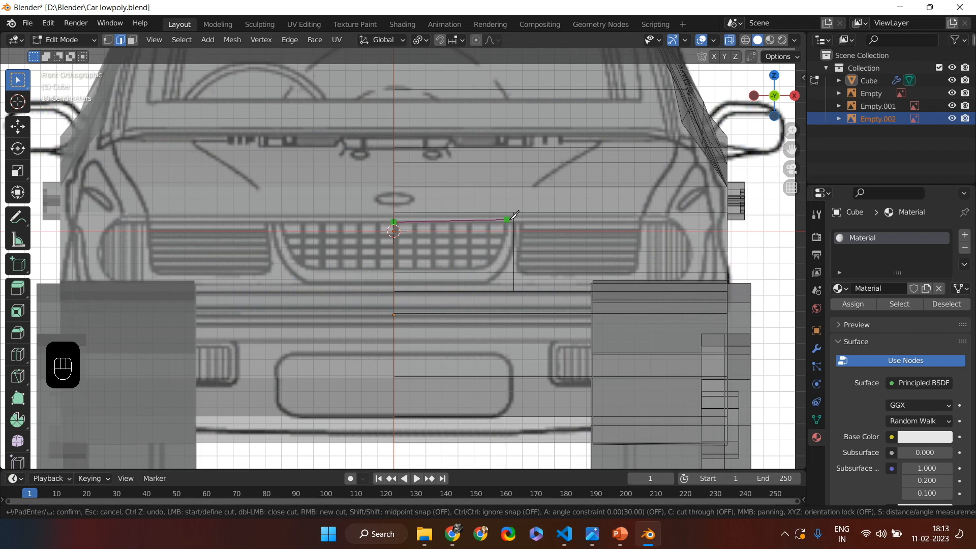
pyautogui.click(515, 250)
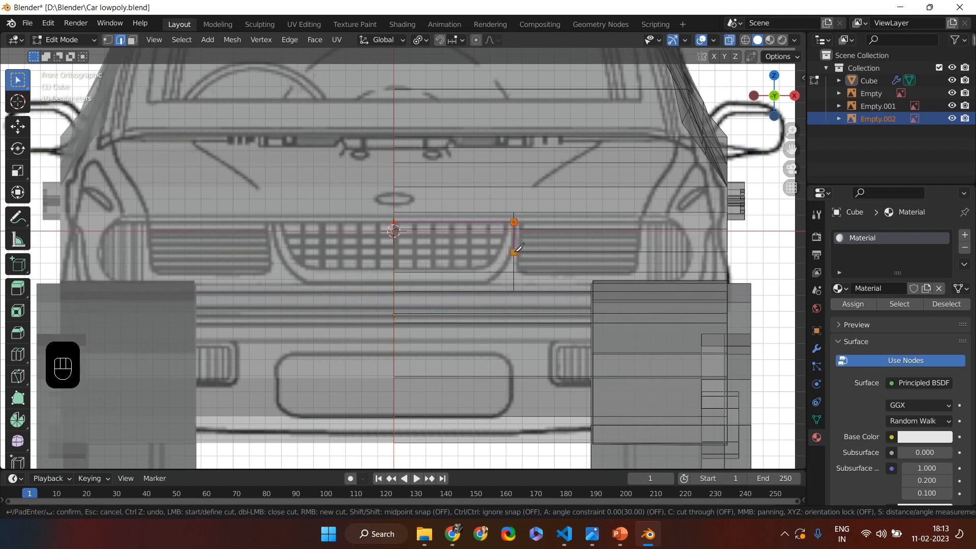
pyautogui.click(488, 283)
pyautogui.click(395, 282)
pyautogui.press('Return')
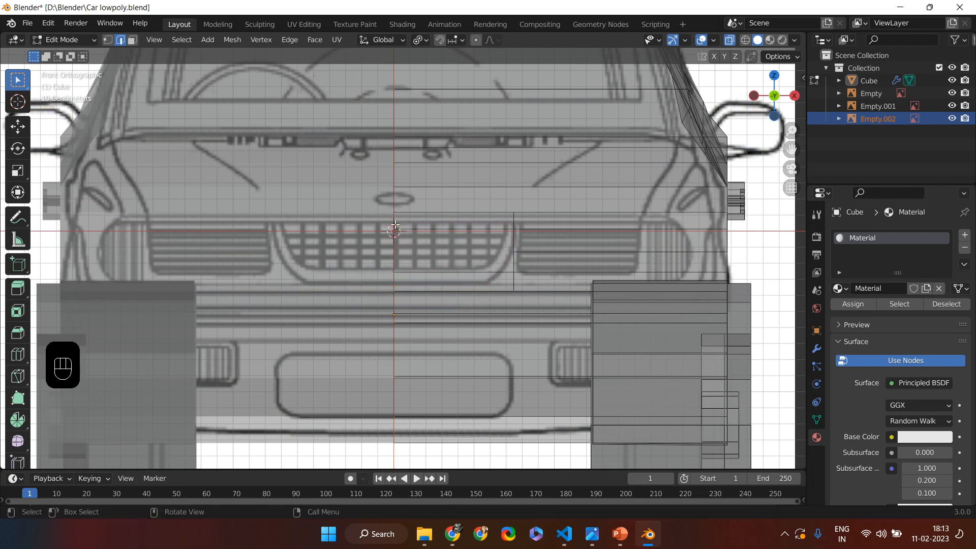
# Knife-cut the half-grille outline into the car's front along the blueprint, closing the loop at the centre line.
pyautogui.press('k')
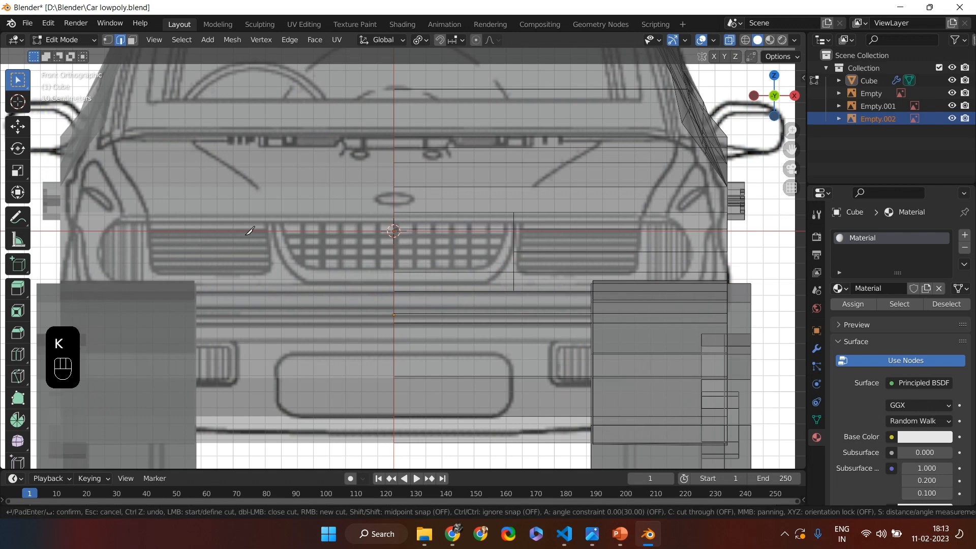
pyautogui.click(395, 222)
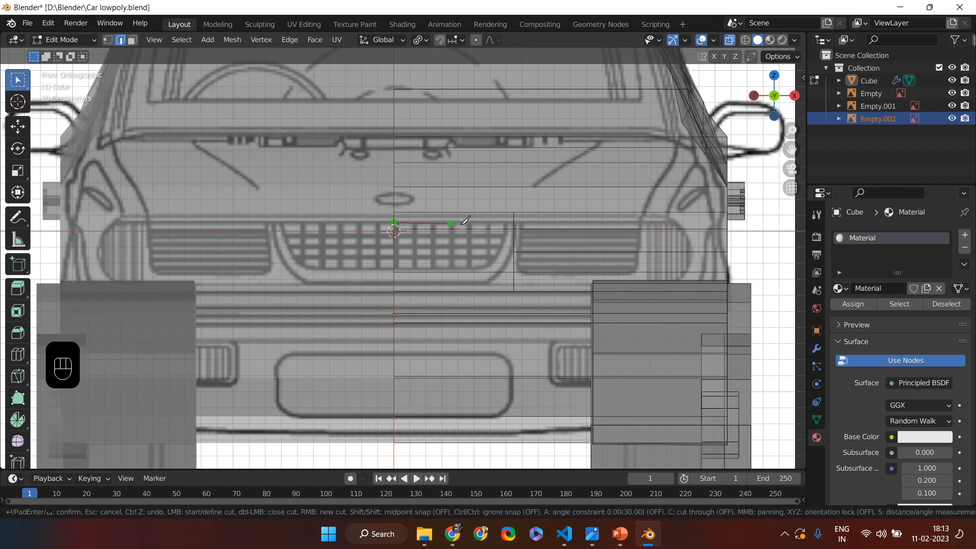
pyautogui.click(514, 223)
pyautogui.click(488, 283)
pyautogui.click(395, 282)
pyautogui.click(394, 222)
pyautogui.press('Return')
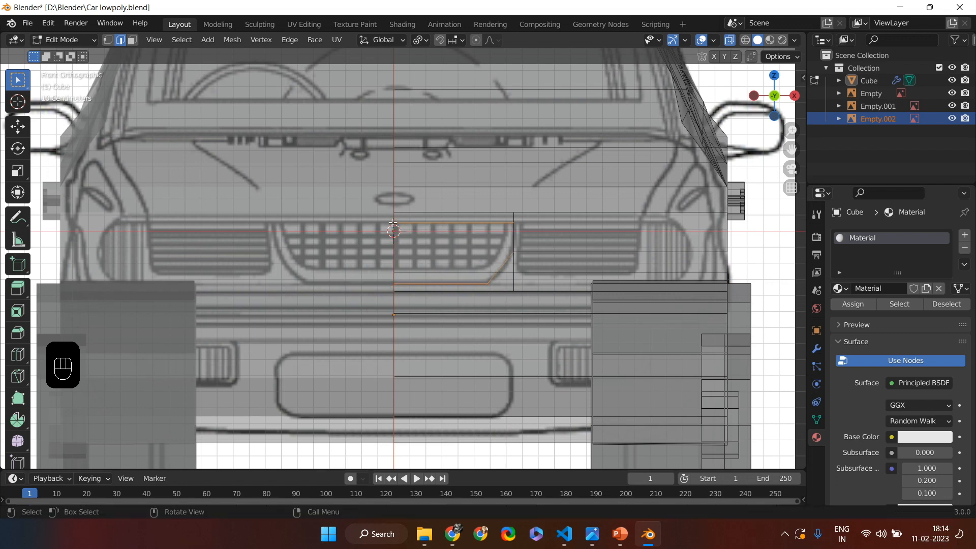
# Select the newly cut grille face in face mode and check it in perspective with X-ray toggled.
pyautogui.click(729, 39)
pyautogui.click(132, 39)
pyautogui.click(450, 258)
pyautogui.click(729, 39)
pyautogui.moveTo(742, 251); pyautogui.dragTo(586, 273, button='middle')
pyautogui.scroll(-5, 622, 278)
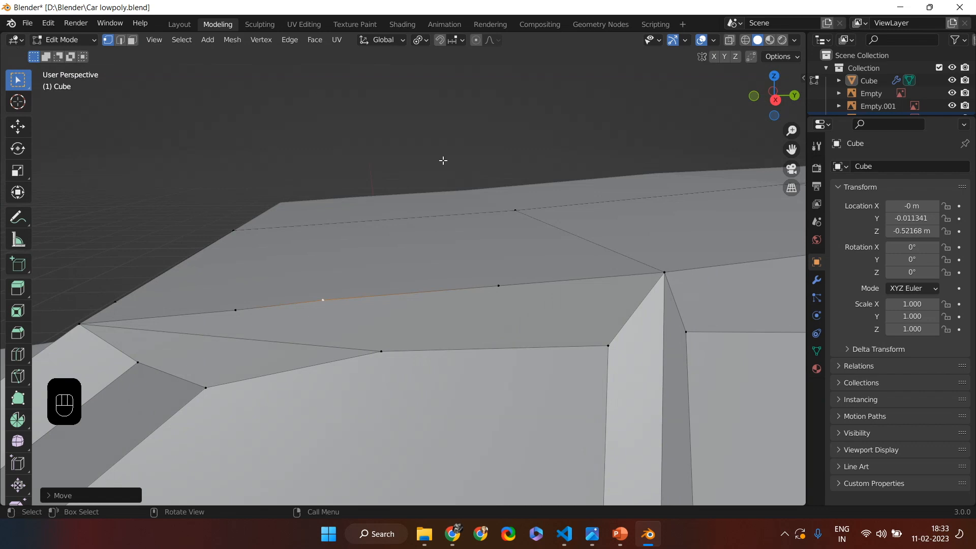
# Adjust the selected roof-edge vertex along Z, and add the neighbouring vertex that marks the roof rail foot's extent.
pyautogui.press('g')
pyautogui.press('z')
pyautogui.click(440, 159)
pyautogui.press('KP_3')
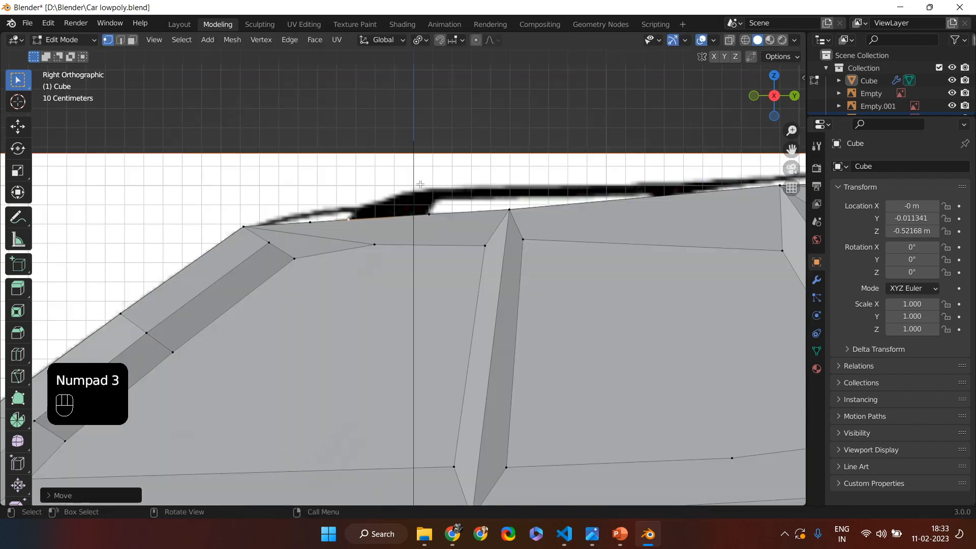
pyautogui.press('KP_7')
pyautogui.press('KP_3')
pyautogui.keyDown('shift'); pyautogui.click(493, 239); pyautogui.keyUp('shift')
pyautogui.press('KP_3')
pyautogui.press('KP_7')
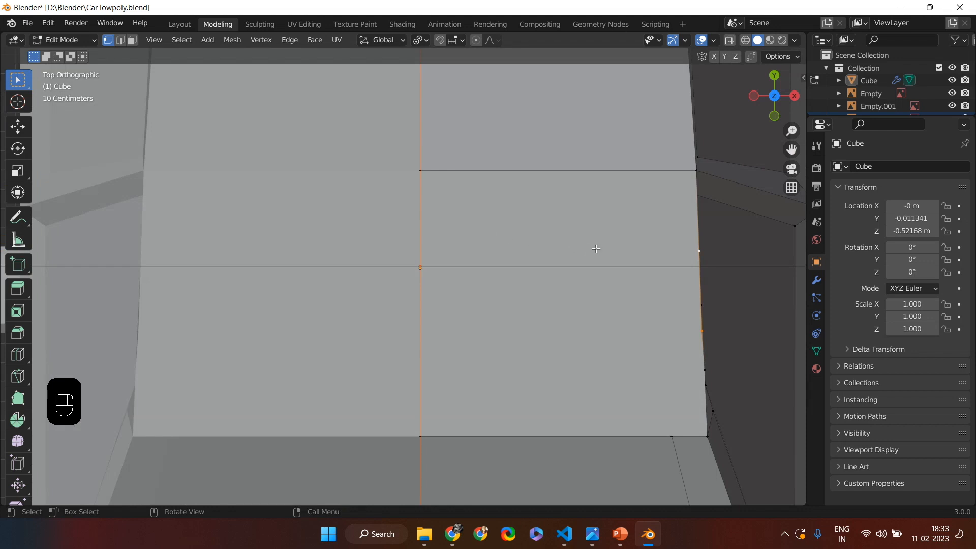
# Knife-cut a closed rectangle into the roof near its side edge, level with the two selected edge vertices.
pyautogui.scroll(2, 596, 248)
pyautogui.keyDown('shift'); pyautogui.moveTo(596, 248); pyautogui.dragTo(497, 250, button='middle'); pyautogui.keyUp('shift')
pyautogui.scroll(3, 496, 250)
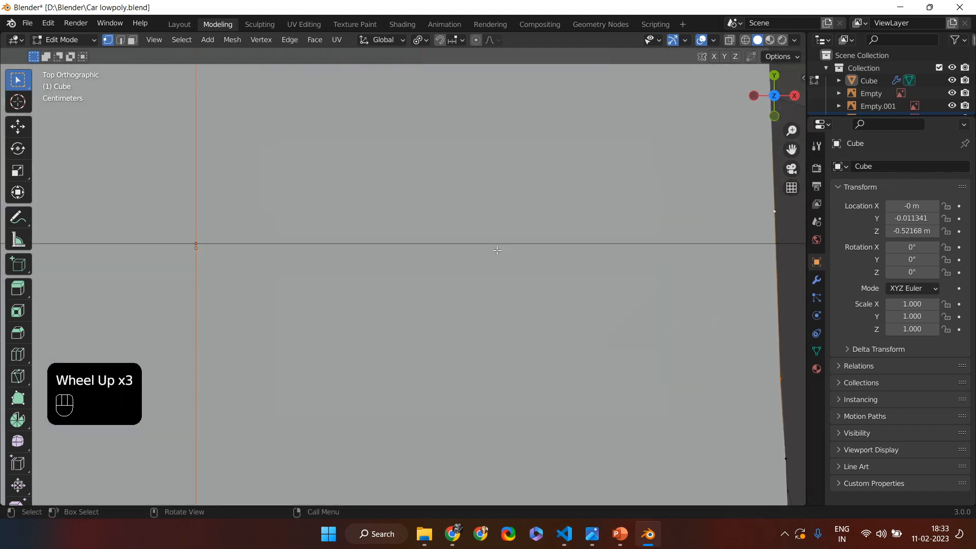
pyautogui.press('k')
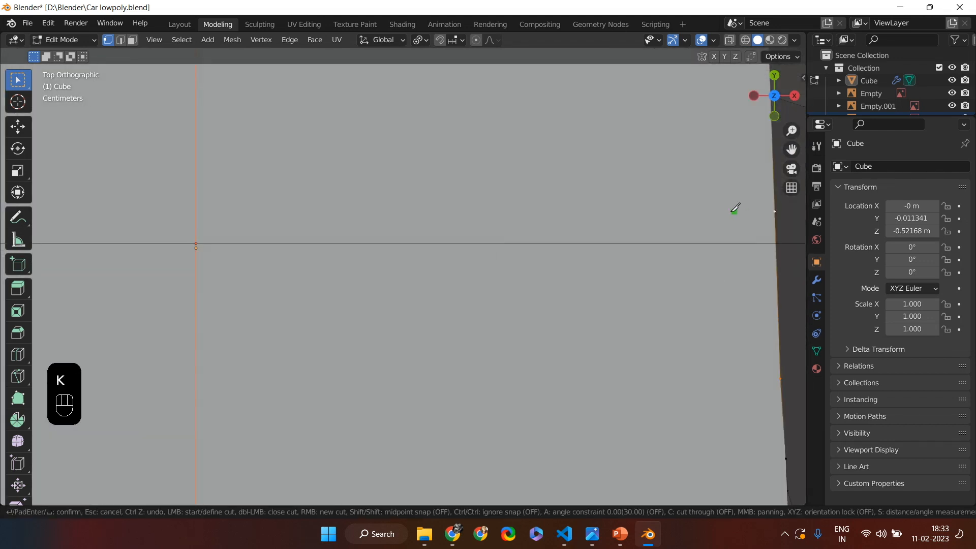
pyautogui.click(709, 211)
pyautogui.click(624, 212)
pyautogui.click(630, 377)
pyautogui.click(709, 377)
pyautogui.click(709, 211)
pyautogui.press('Return')
# Extrude the rectangular roof face upward to the height of the roof rail in the side blueprint.
pyautogui.click(711, 379)
pyautogui.press('3')
pyautogui.click(664, 307)
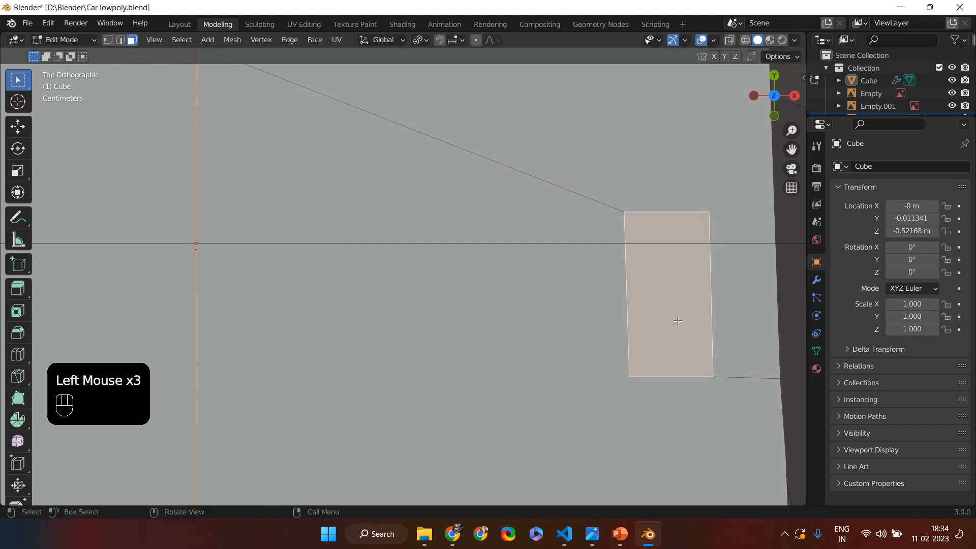
pyautogui.press('KP_3')
pyautogui.scroll(-5, 678, 320)
pyautogui.click(730, 40)
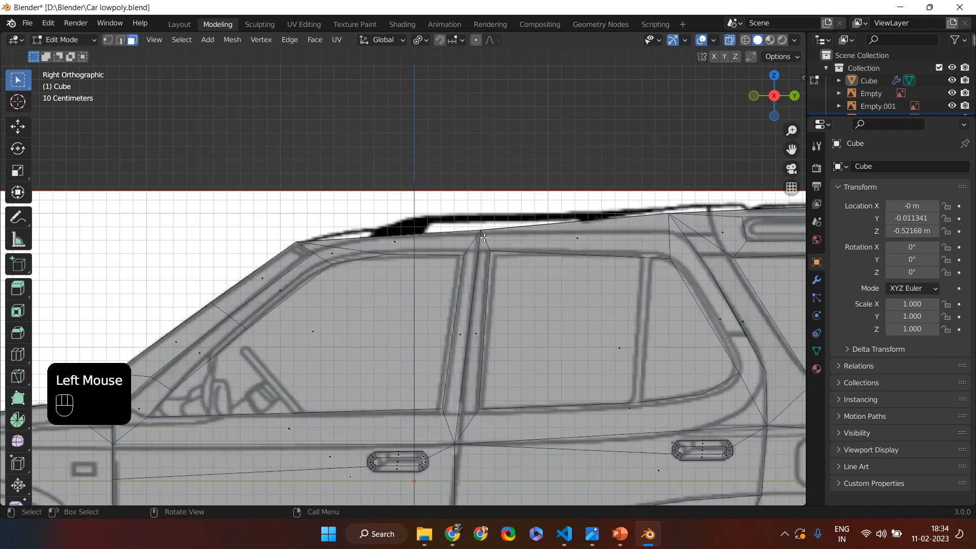
pyautogui.press('e')
pyautogui.click(498, 217)
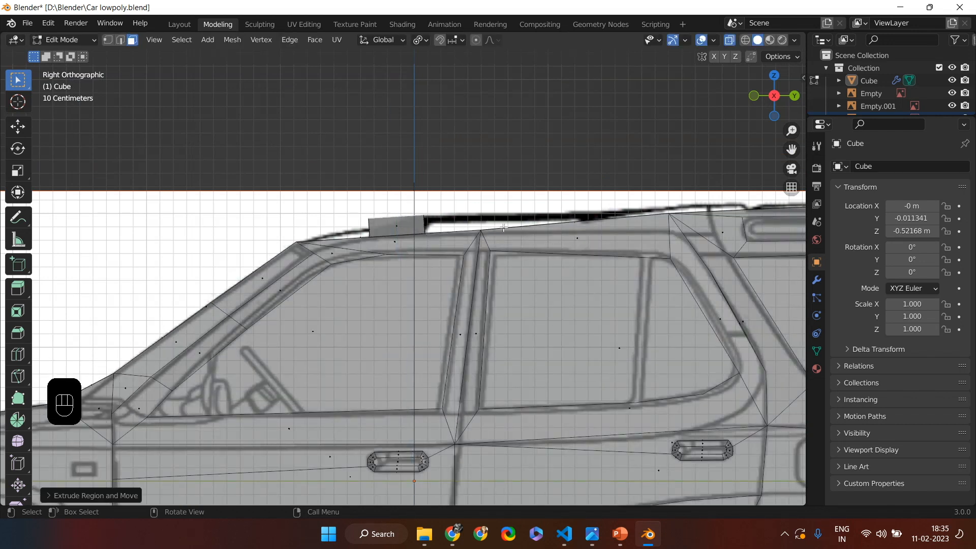
pyautogui.press('g')
pyautogui.press('z')
pyautogui.press('Escape')
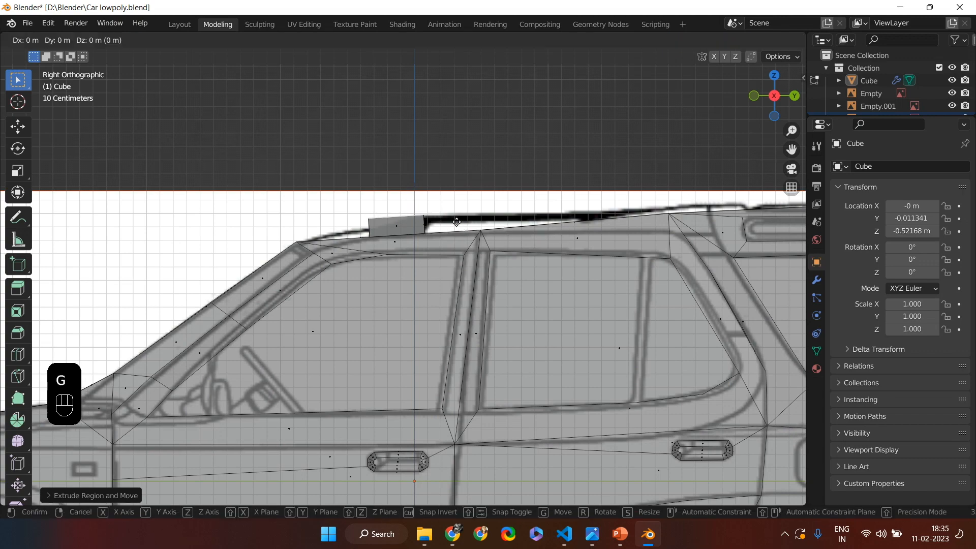
pyautogui.moveTo(456, 222); pyautogui.dragTo(428, 264, button='middle')
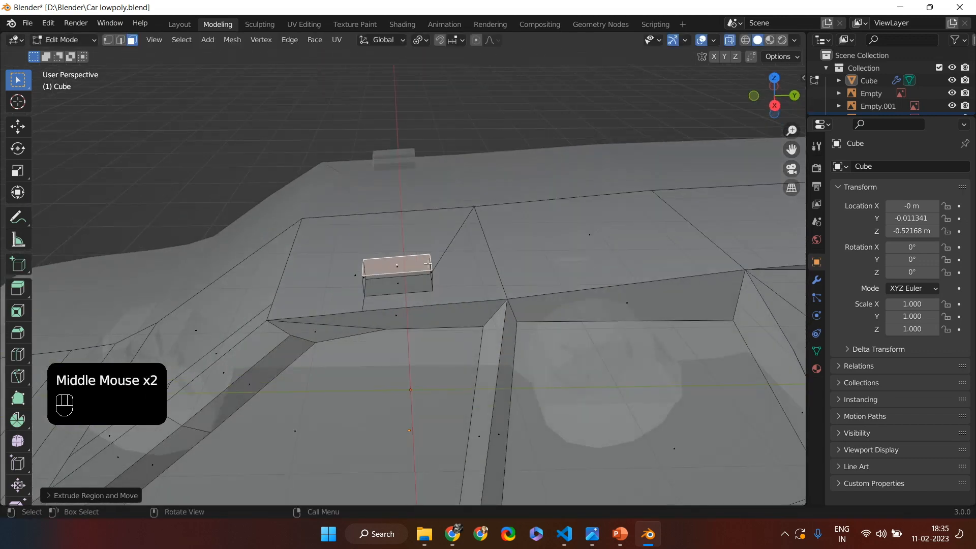
pyautogui.press('KP_3')
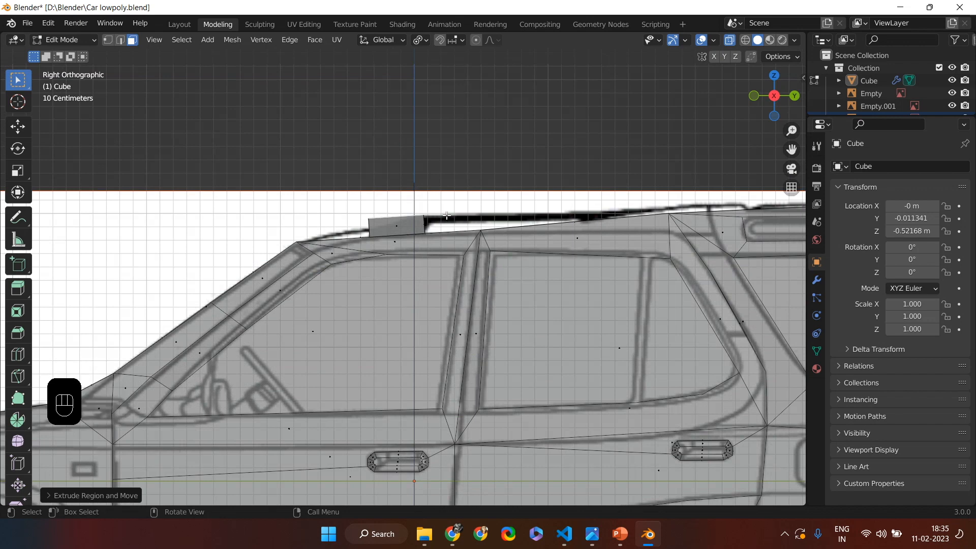
# Move the extruded block's top face back along Y, scale it down and position it to match the slanted rail foot.
pyautogui.press('g')
pyautogui.press('y')
pyautogui.click(647, 334)
pyautogui.press('s')
pyautogui.click(523, 273)
pyautogui.press('g')
pyautogui.click(487, 162)
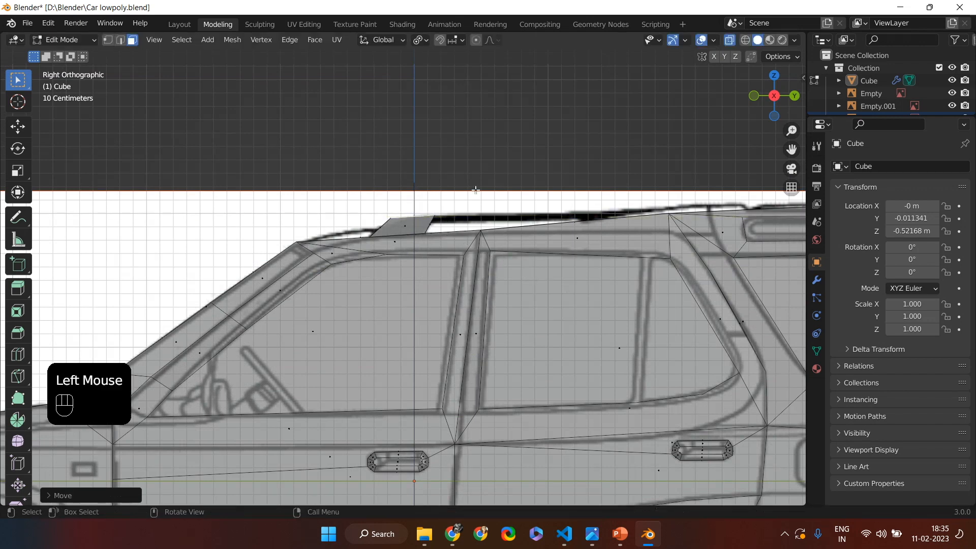
# Split the rail foot's rear face into two halves by subdividing it and dissolving the vertical edges, and select the upper half.
pyautogui.moveTo(560, 229); pyautogui.dragTo(335, 231, button='middle')
pyautogui.click(331, 230)
pyautogui.rightClick(333, 231)
pyautogui.click(352, 235)
pyautogui.click(121, 40)
pyautogui.click(335, 237)
pyautogui.rightClick(337, 237)
pyautogui.click(300, 489)
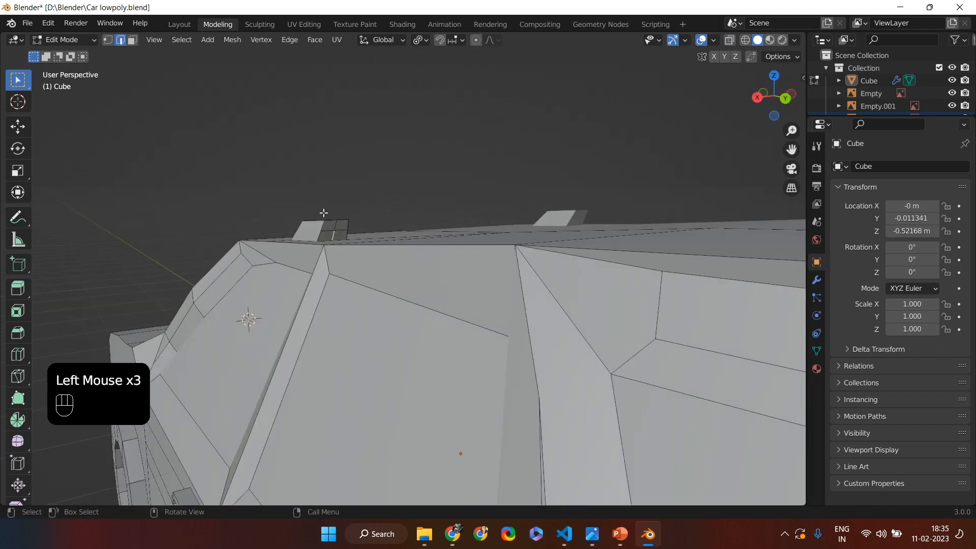
pyautogui.rightClick(341, 224)
pyautogui.click(132, 40)
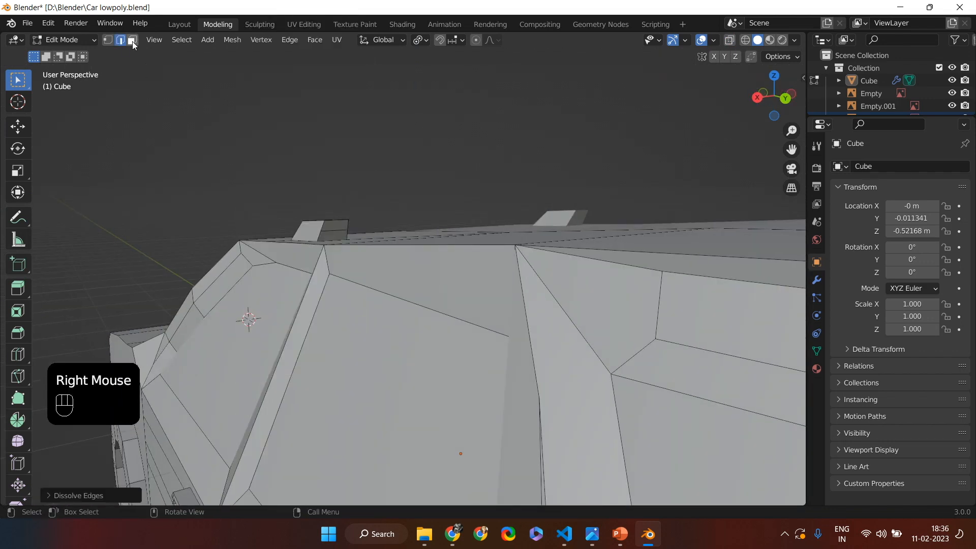
pyautogui.click(334, 225)
# Try extruding the rail foot's upper rear face in the side view, and undo the leftover extrusions.
pyautogui.press('KP_3')
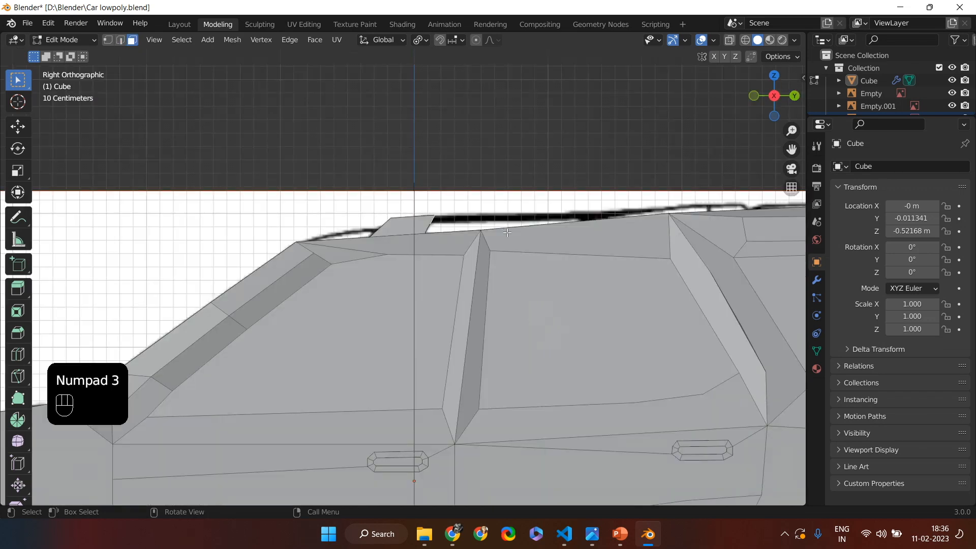
pyautogui.press('e')
pyautogui.press('Escape')
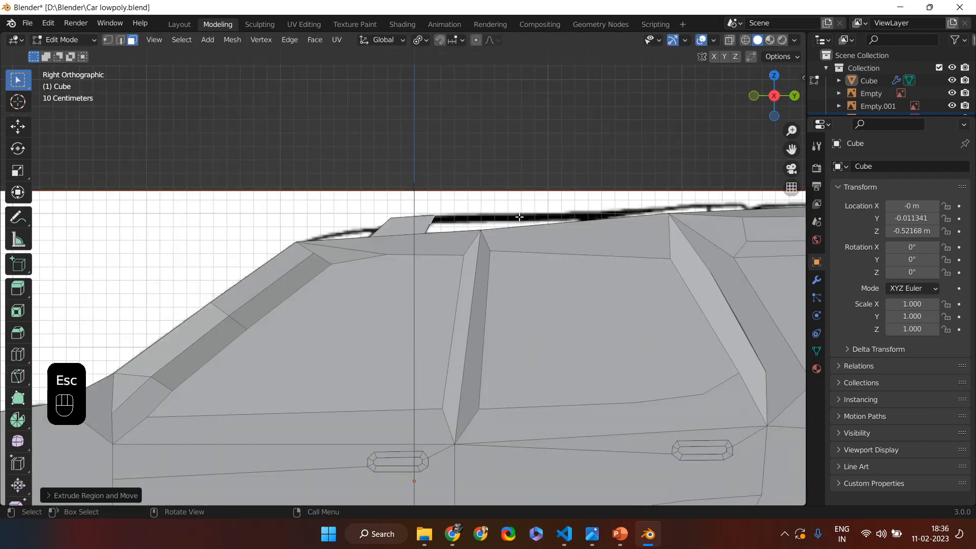
pyautogui.click(458, 39)
pyautogui.click(422, 43)
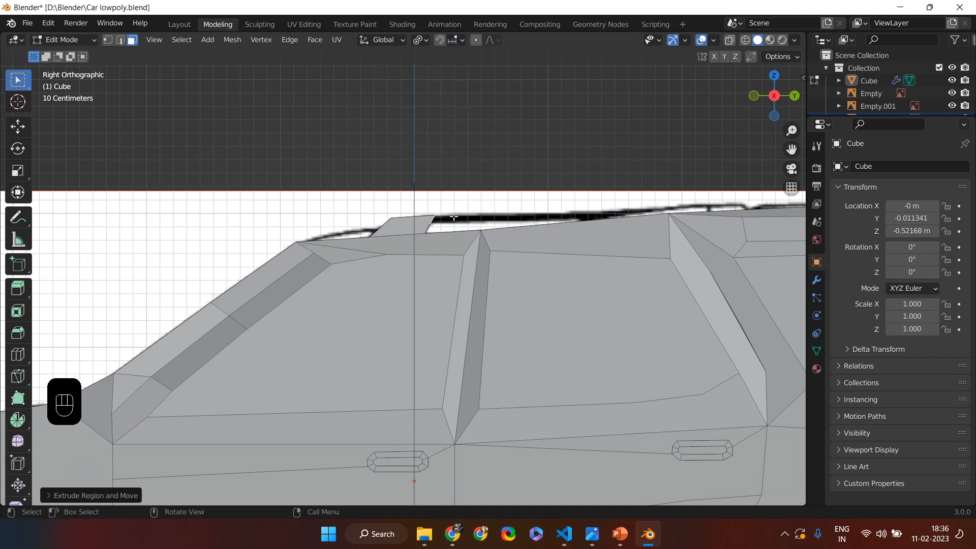
pyautogui.press('e')
pyautogui.press('Escape')
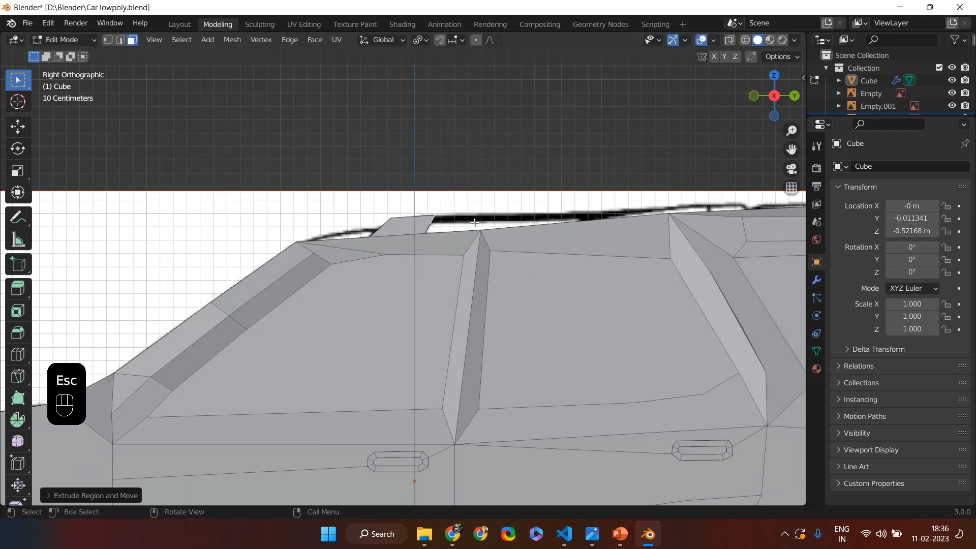
pyautogui.hotkey('ctrl', 'z')
pyautogui.hotkey('ctrl', 'z')
pyautogui.moveTo(454, 213); pyautogui.dragTo(397, 230, button='middle')
pyautogui.hotkey('ctrl', 'z')
pyautogui.hotkey('ctrl', 'shift', 'z')
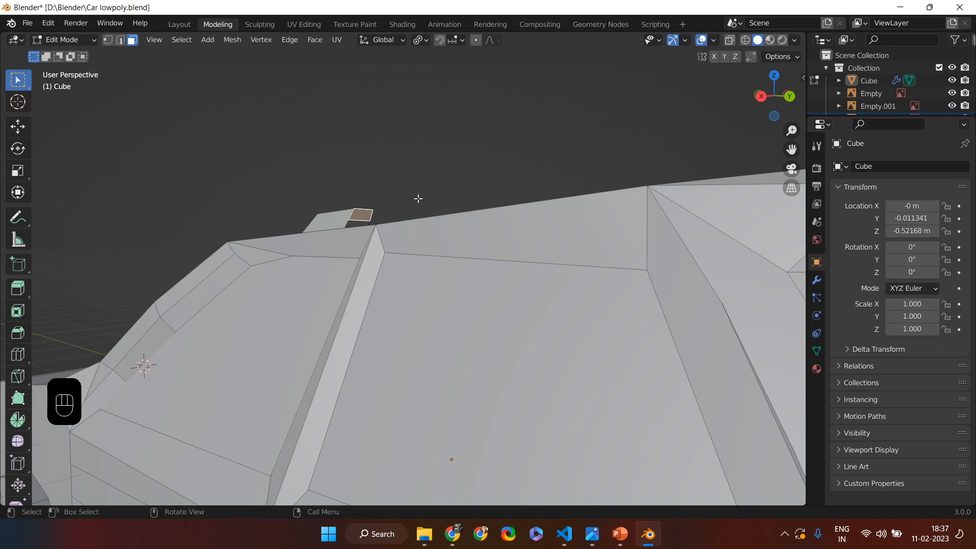
# Extrude the rail foot's upper rear face backward and raise it along Z to meet the blueprint's roof rail.
pyautogui.press('KP_3')
pyautogui.press('e')
pyautogui.click(371, 216)
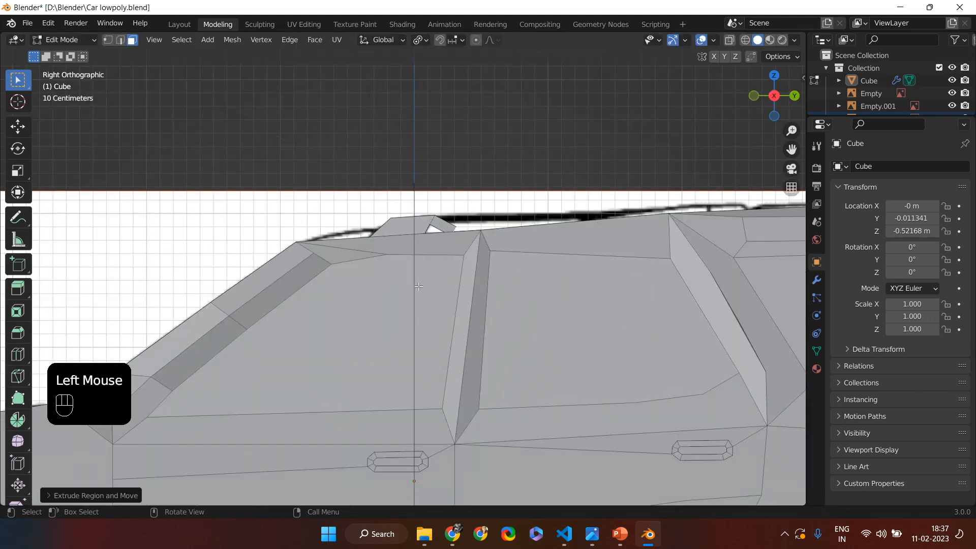
pyautogui.press('g')
pyautogui.press('z')
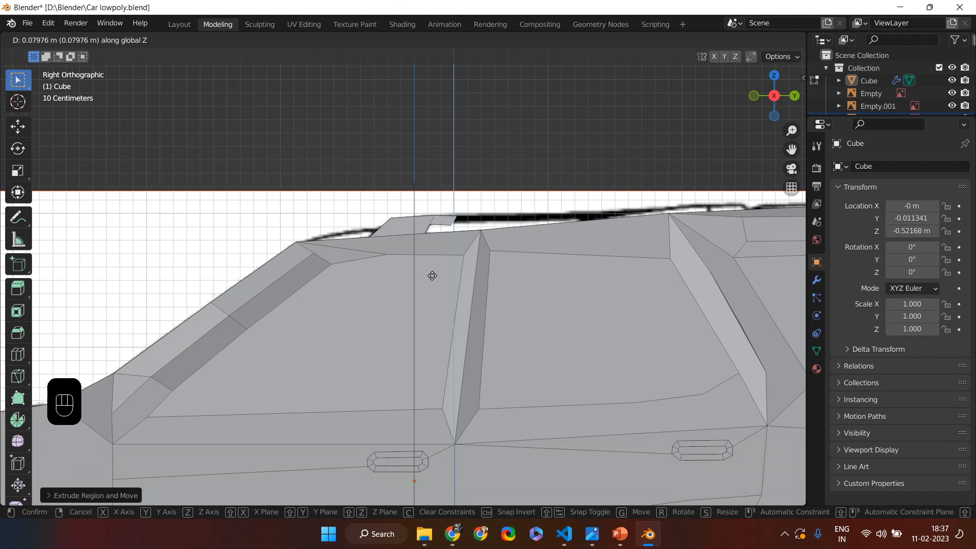
pyautogui.click(433, 273)
# Extrude the rail's end face further toward the rear and raise it along Z to follow the blueprint.
pyautogui.press('e')
pyautogui.click(565, 257)
pyautogui.press('g')
pyautogui.press('z')
pyautogui.click(607, 236)
# Extend the roof rail further rearward over the rear door and raise its end face along Z to match the blueprint.
pyautogui.press('g')
pyautogui.press('z')
pyautogui.press('Escape')
pyautogui.click(599, 254)
pyautogui.press('g')
pyautogui.press('z')
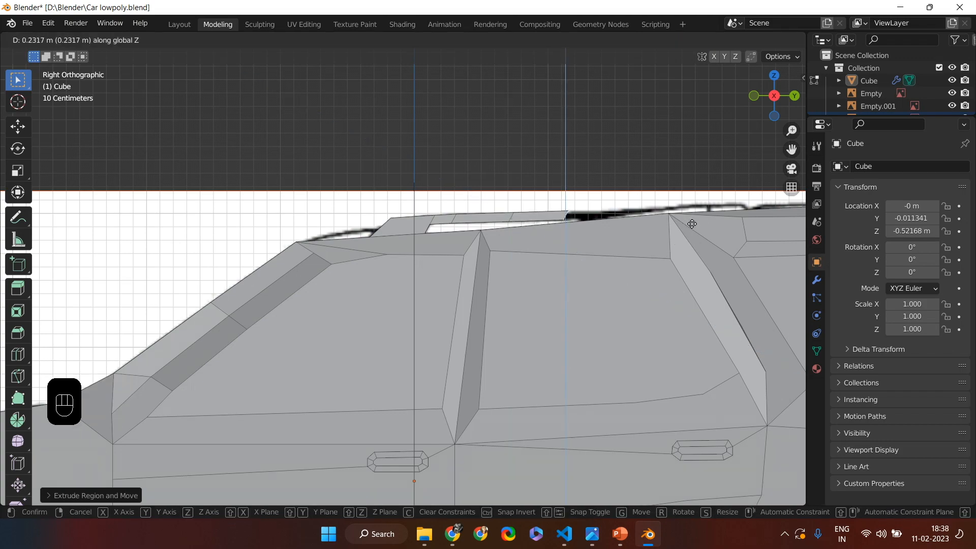
pyautogui.click(690, 222)
pyautogui.scroll(-2, 649, 151)
pyautogui.press('KP_7')
pyautogui.moveTo(651, 152); pyautogui.dragTo(446, 307, button='middle')
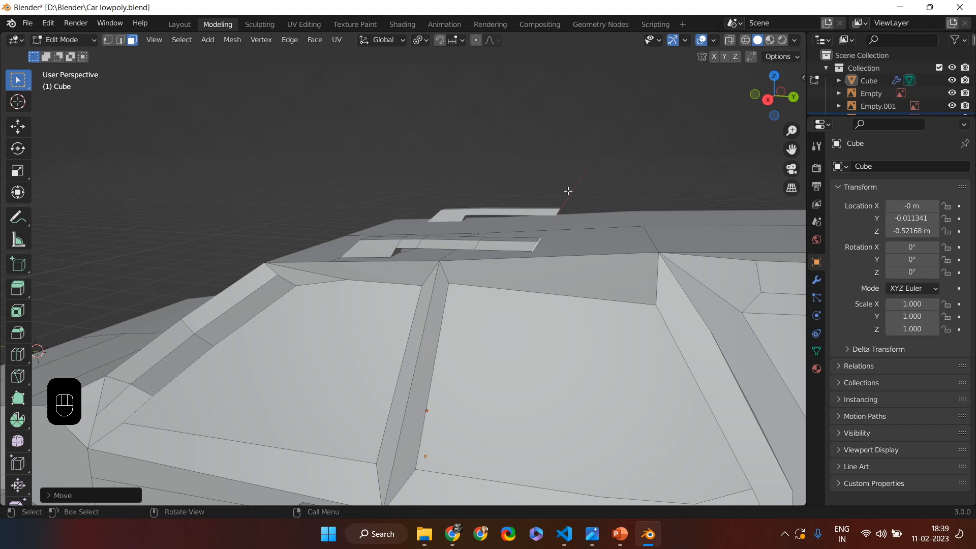
# Extrude the roof rail's rear end face backward by a short section along its normal.
pyautogui.press('KP_3')
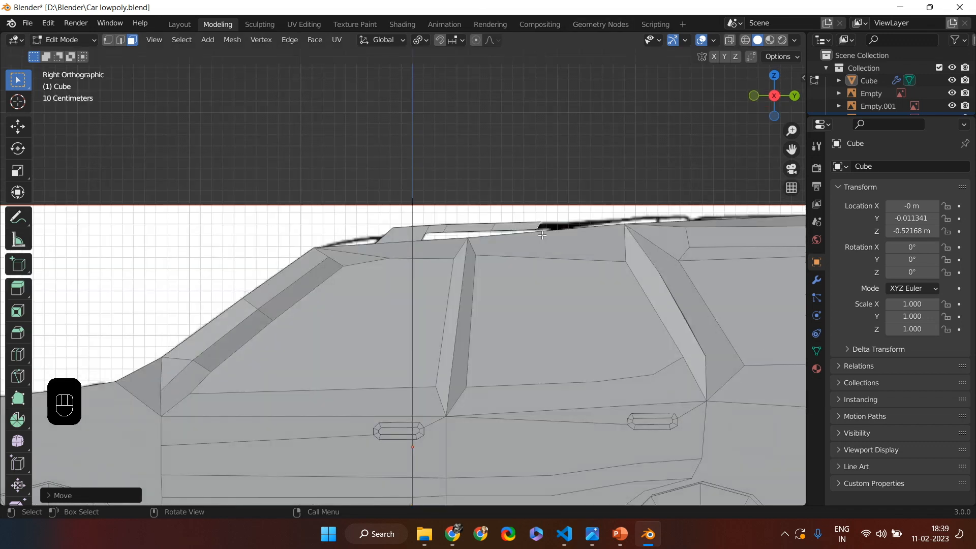
pyautogui.scroll(1, 542, 234)
pyautogui.moveTo(542, 235)
pyautogui.keyDown('shift'); pyautogui.mouseDown(button='middle')
pyautogui.moveTo(540, 206)
pyautogui.moveTo(541, 242)
pyautogui.mouseUp(button='middle'); pyautogui.keyUp('shift')
pyautogui.rightClick(541, 227)
pyautogui.press('e')
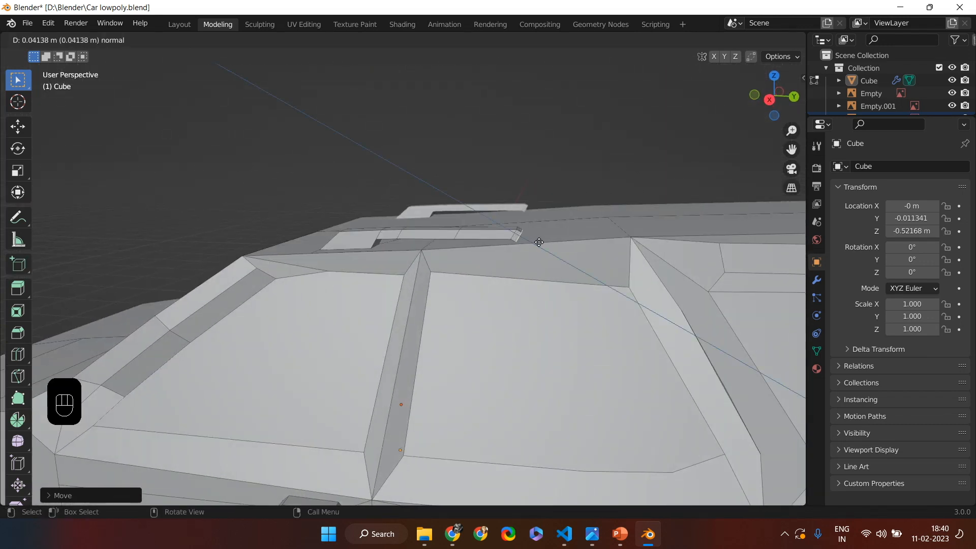
pyautogui.scroll(5, 538, 242)
pyautogui.click(538, 242)
pyautogui.keyDown('shift'); pyautogui.moveTo(538, 241); pyautogui.dragTo(550, 274, button='middle'); pyautogui.keyUp('shift')
pyautogui.press('e')
pyautogui.click(550, 277)
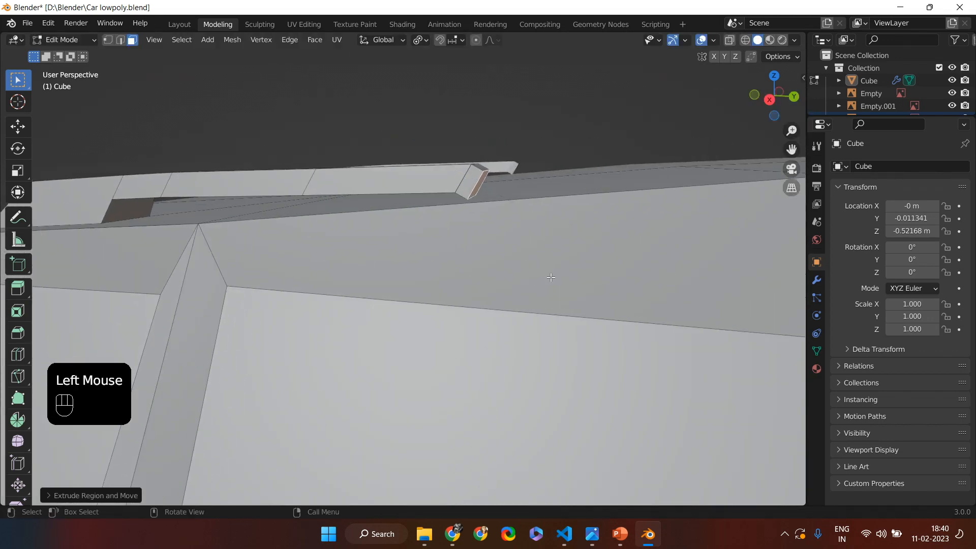
# Extrude the upper edge of the rail's rear end down toward the roof as a sloping foot, and adjust it along Z.
pyautogui.click(120, 40)
pyautogui.click(523, 192)
pyautogui.doubleClick(532, 191)
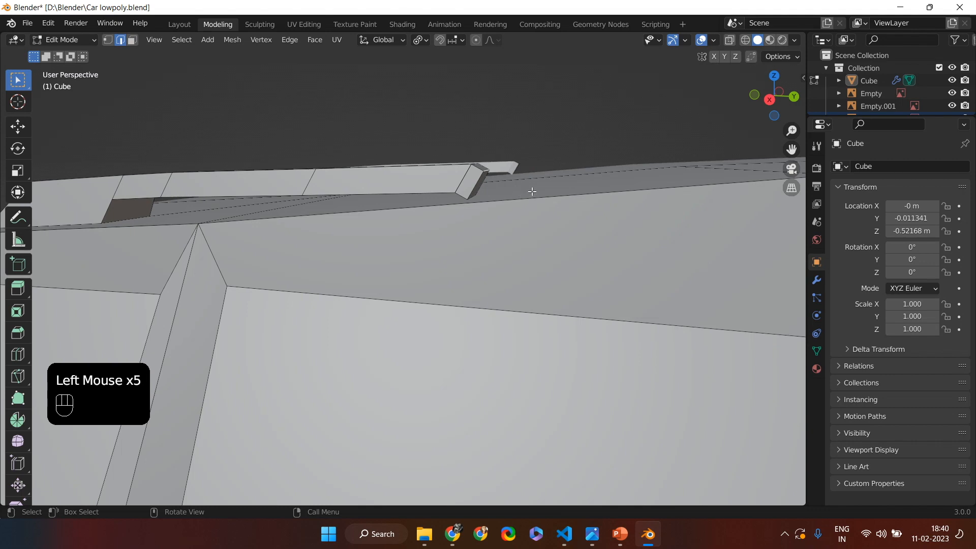
pyautogui.press('KP_3')
pyautogui.press('e')
pyautogui.click(544, 205)
pyautogui.moveTo(543, 205); pyautogui.dragTo(525, 201, button='middle')
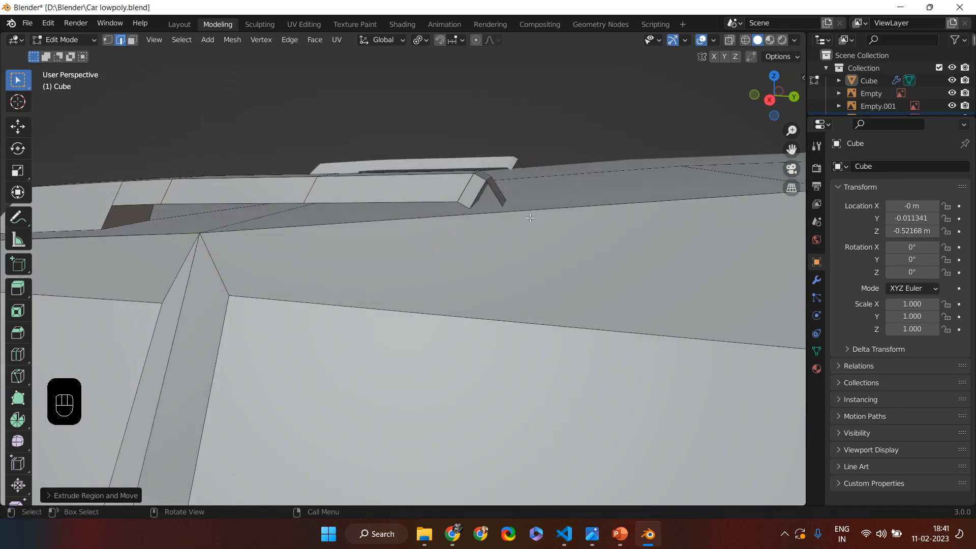
pyautogui.press('g')
pyautogui.press('z')
pyautogui.click(523, 211)
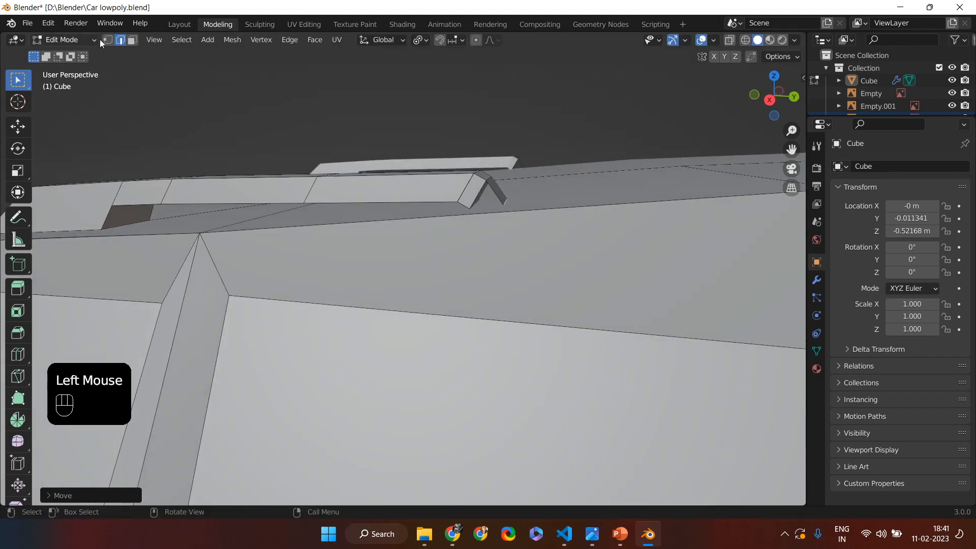
# Fill the open side faces of the rail's rear foot between its corner vertices on both sides.
pyautogui.click(107, 40)
pyautogui.click(468, 207)
pyautogui.keyDown('shift'); pyautogui.click(487, 179); pyautogui.keyUp('shift')
pyautogui.keyDown('shift'); pyautogui.click(507, 200); pyautogui.keyUp('shift')
pyautogui.press('f')
pyautogui.keyDown('shift'); pyautogui.click(488, 181); pyautogui.keyUp('shift')
pyautogui.keyDown('shift'); pyautogui.click(488, 181); pyautogui.keyUp('shift')
pyautogui.moveTo(488, 181); pyautogui.dragTo(154, 187, button='middle')
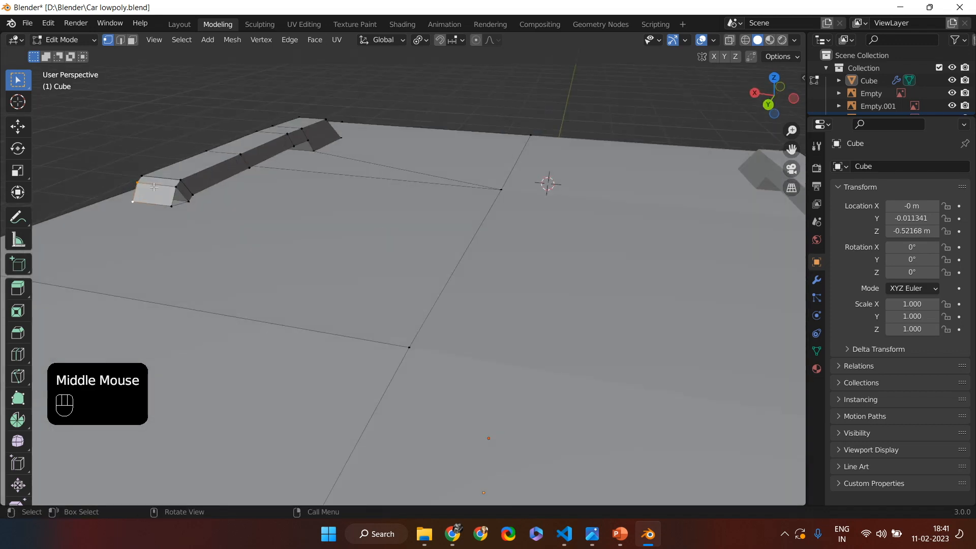
pyautogui.keyDown('shift'); pyautogui.click(171, 206); pyautogui.keyUp('shift')
pyautogui.keyDown('shift'); pyautogui.click(191, 201); pyautogui.keyUp('shift')
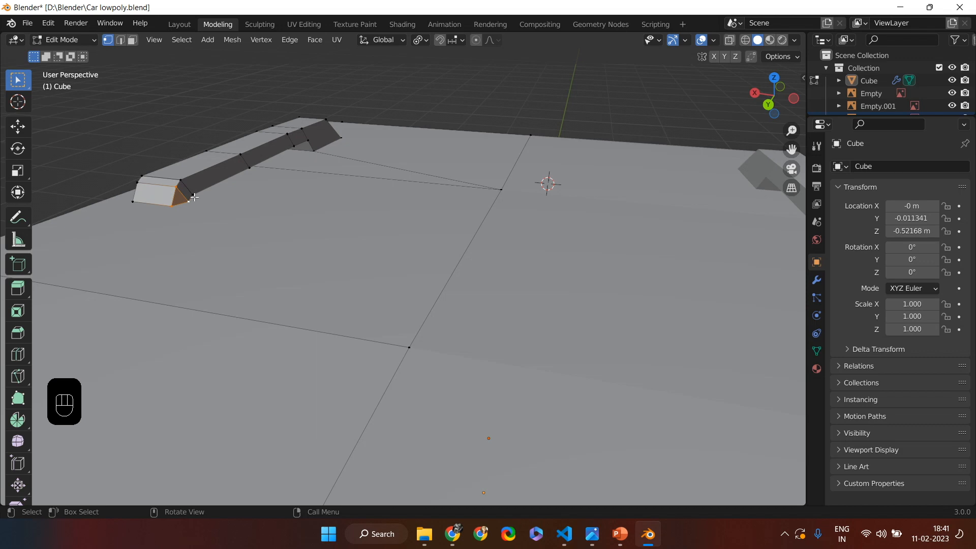
# Knife-cut the tail light outline into the body's rear side panel, following the side blueprint.
pyautogui.scroll(2, 661, 264)
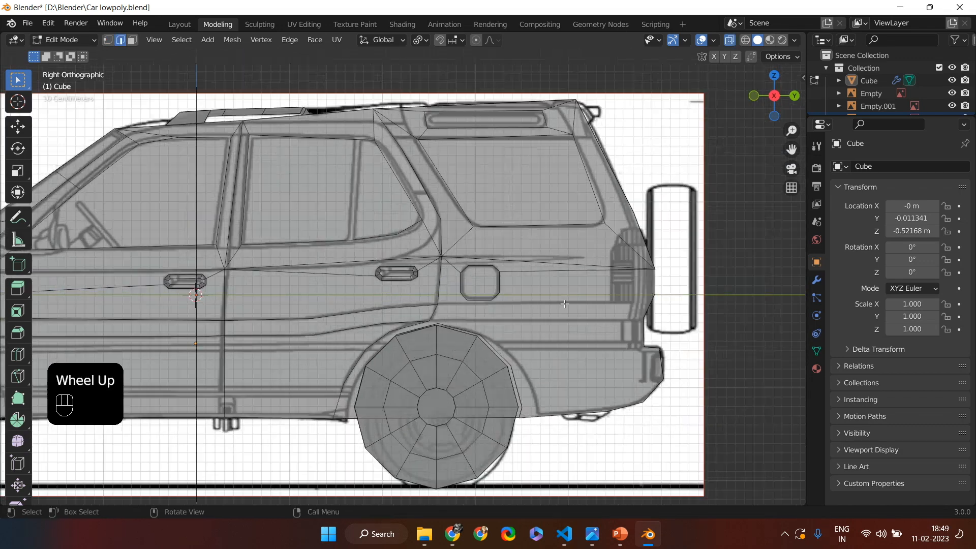
pyautogui.keyDown('shift'); pyautogui.moveTo(706, 264); pyautogui.dragTo(616, 263, button='middle'); pyautogui.keyUp('shift')
pyautogui.scroll(1, 616, 263)
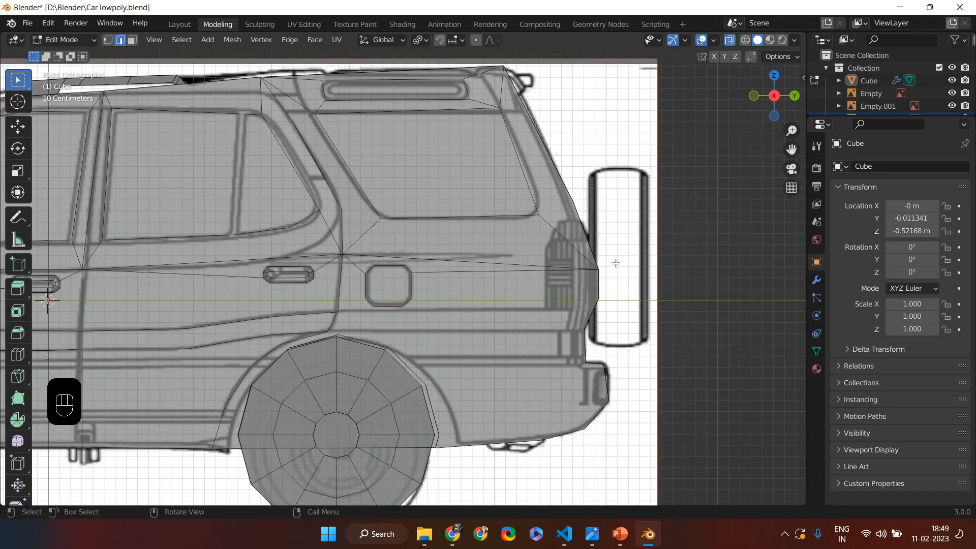
pyautogui.press('k')
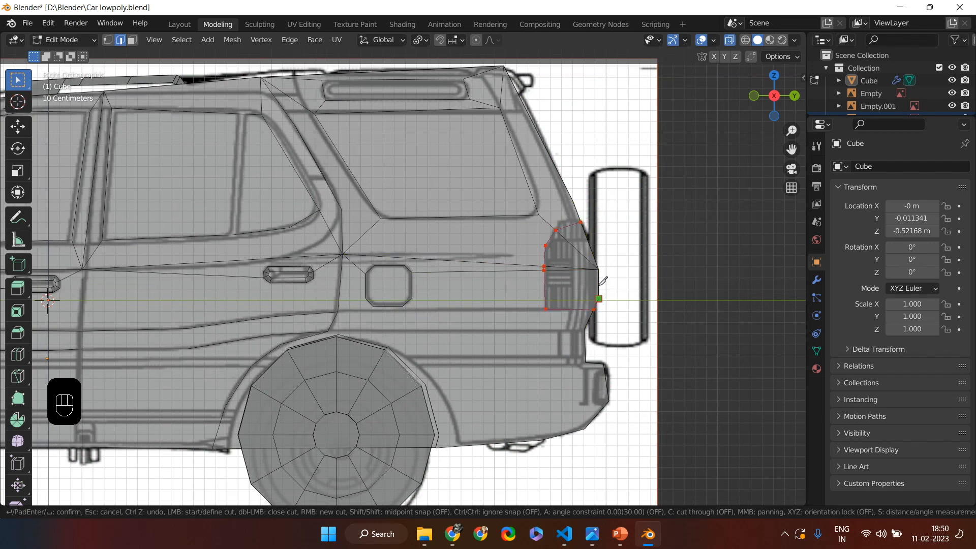
pyautogui.press('Return')
# Continue the tail light outline around the corner with the Knife tool, closing it across the car's rear faces.
pyautogui.moveTo(583, 217); pyautogui.dragTo(562, 303, button='middle')
pyautogui.click(730, 41)
pyautogui.click(730, 40)
pyautogui.press('g')
pyautogui.press('Escape')
pyautogui.press('k')
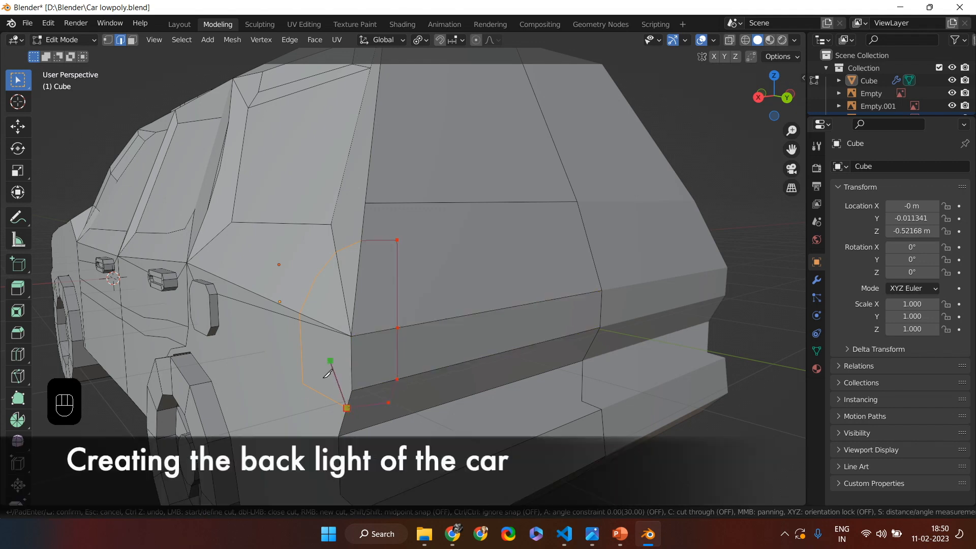
pyautogui.press('Return')
# Reposition the tail light outline's lower vertex on the rear underside so it sits on the body surface.
pyautogui.click(108, 40)
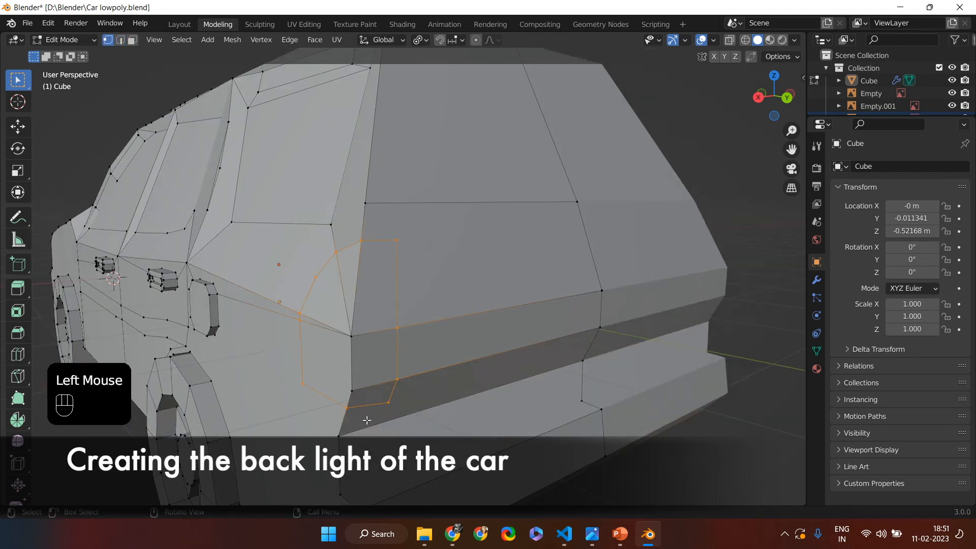
pyautogui.press('KP_3')
pyautogui.press('KP_1')
pyautogui.moveTo(626, 333); pyautogui.dragTo(447, 320, button='middle')
pyautogui.press('KP_3')
pyautogui.press('KP_3')
pyautogui.click(338, 310)
pyautogui.press('g')
pyautogui.click(381, 346)
pyautogui.moveTo(381, 347); pyautogui.dragTo(437, 350, button='middle')
pyautogui.press('g')
pyautogui.click(415, 346)
# Fine-tune the tail light's lower rear vertex by moving it about 0.022 m along Y.
pyautogui.press('KP_3')
pyautogui.press('g')
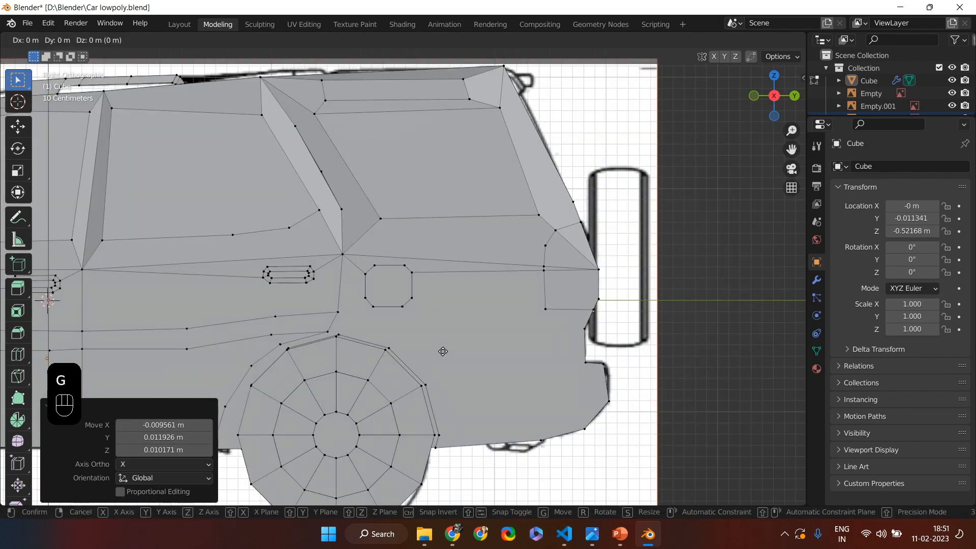
pyautogui.click(441, 349)
pyautogui.scroll(-2, 441, 349)
pyautogui.moveTo(441, 349); pyautogui.dragTo(564, 324, button='middle')
pyautogui.press('g')
pyautogui.press('y')
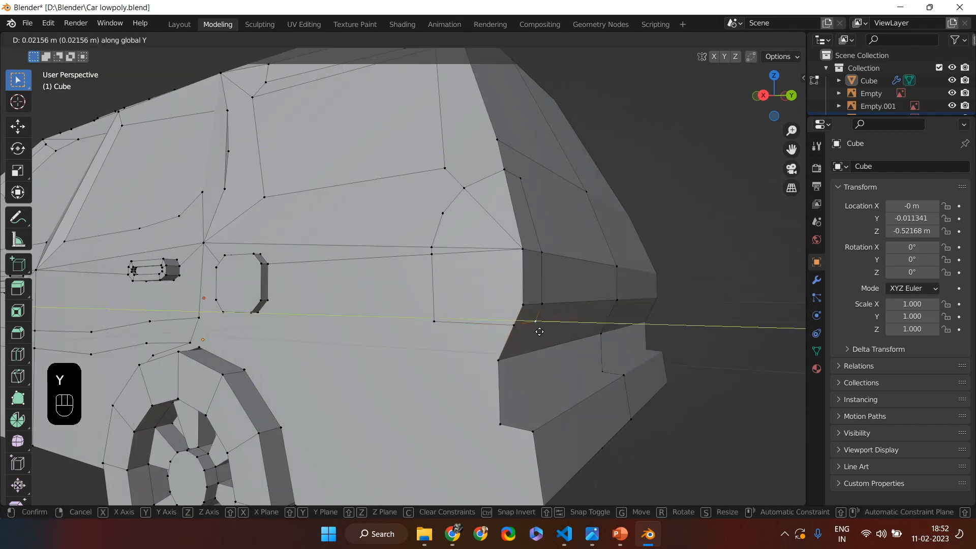
pyautogui.click(560, 326)
# Dissolve the body edges crossing the tail light's side area so it becomes one face, undoing the surplus operation.
pyautogui.click(122, 44)
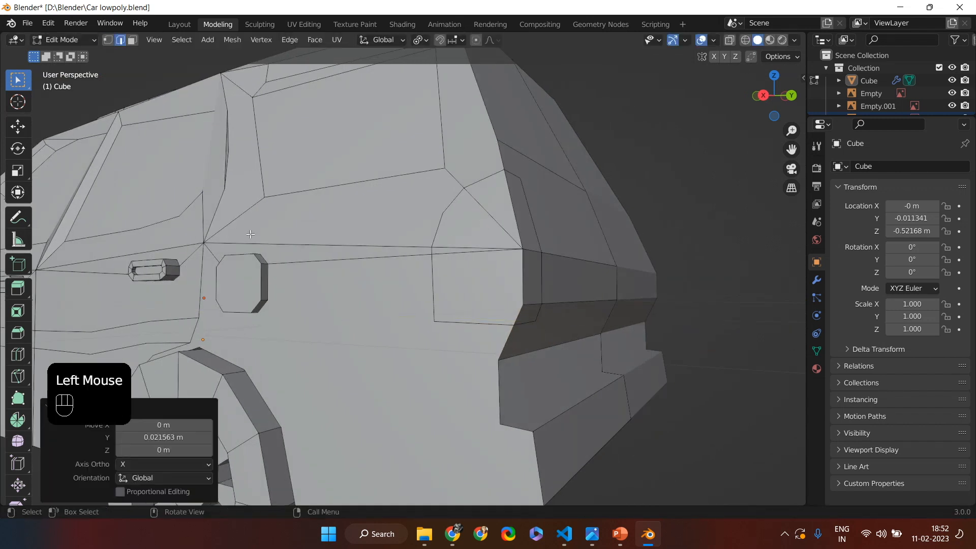
pyautogui.rightClick(456, 385)
pyautogui.rightClick(456, 385)
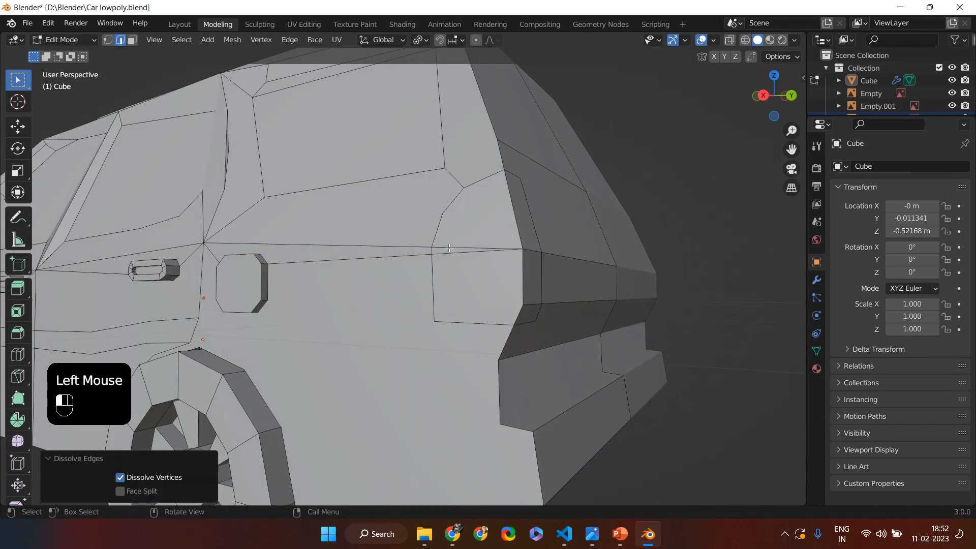
pyautogui.click(450, 248)
pyautogui.rightClick(449, 248)
pyautogui.rightClick(450, 248)
pyautogui.rightClick(429, 359)
pyautogui.rightClick(478, 299)
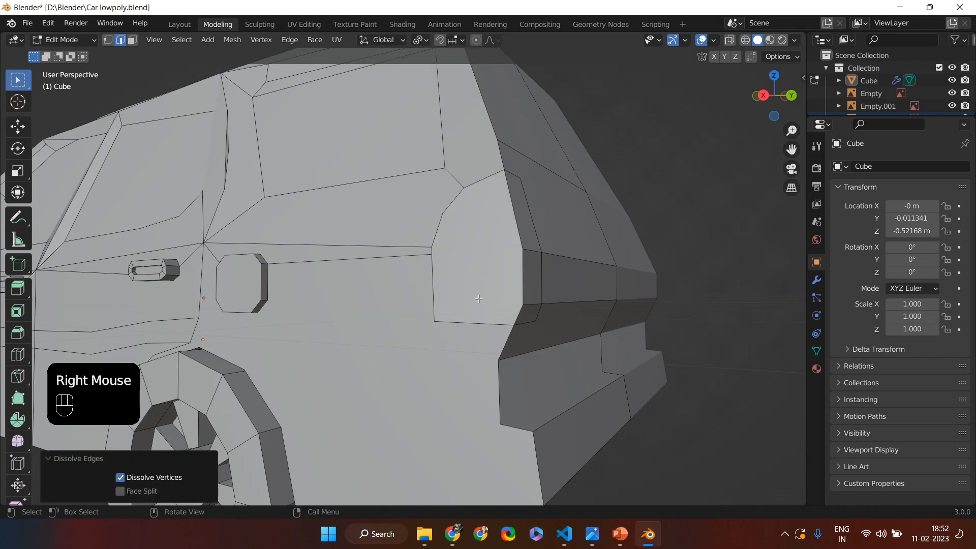
pyautogui.rightClick(478, 298)
pyautogui.hotkey('ctrl', 'z')
# Select the tail light's side and rear faces and extrude them outward about 0.04 m along the normal.
pyautogui.doubleClick(481, 266)
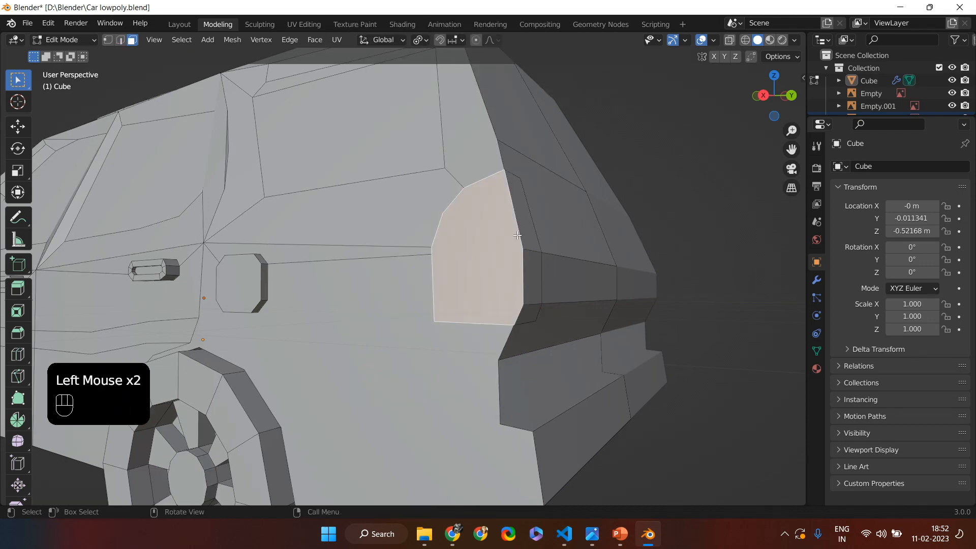
pyautogui.keyDown('shift'); pyautogui.click(521, 219); pyautogui.keyUp('shift')
pyautogui.keyDown('shift'); pyautogui.click(532, 300); pyautogui.keyUp('shift')
pyautogui.press('KP_3')
pyautogui.press('e')
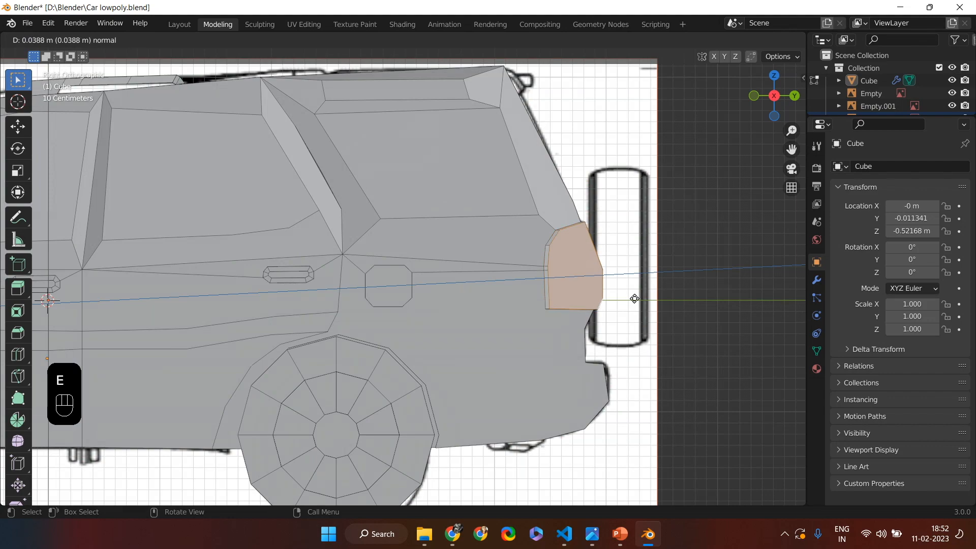
pyautogui.click(634, 299)
pyautogui.moveTo(634, 299); pyautogui.dragTo(378, 300, button='middle')
# Turn on X-ray and check the extruded tail light and body against the side and front blueprints.
pyautogui.press('KP_3')
pyautogui.press('KP_1')
pyautogui.hotkey('alt', 'z')
pyautogui.press('KP_3')
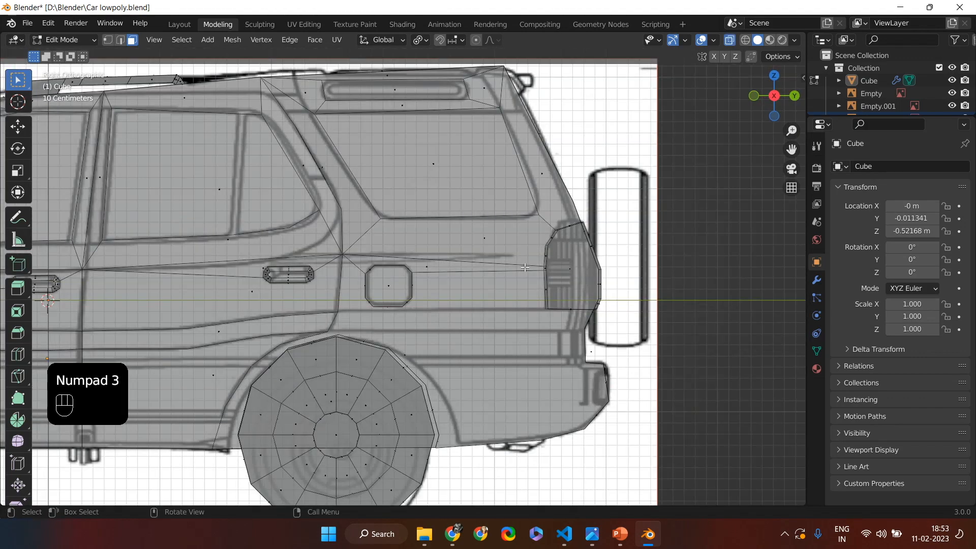
pyautogui.scroll(3, 494, 286)
pyautogui.moveTo(494, 287)
pyautogui.keyDown('shift'); pyautogui.mouseDown(button='middle')
pyautogui.moveTo(634, 297)
pyautogui.moveTo(649, 289)
pyautogui.moveTo(507, 292)
pyautogui.mouseUp(button='middle'); pyautogui.keyUp('shift')
pyautogui.scroll(3, 649, 288)
pyautogui.press('KP_3')
pyautogui.press('KP_1')
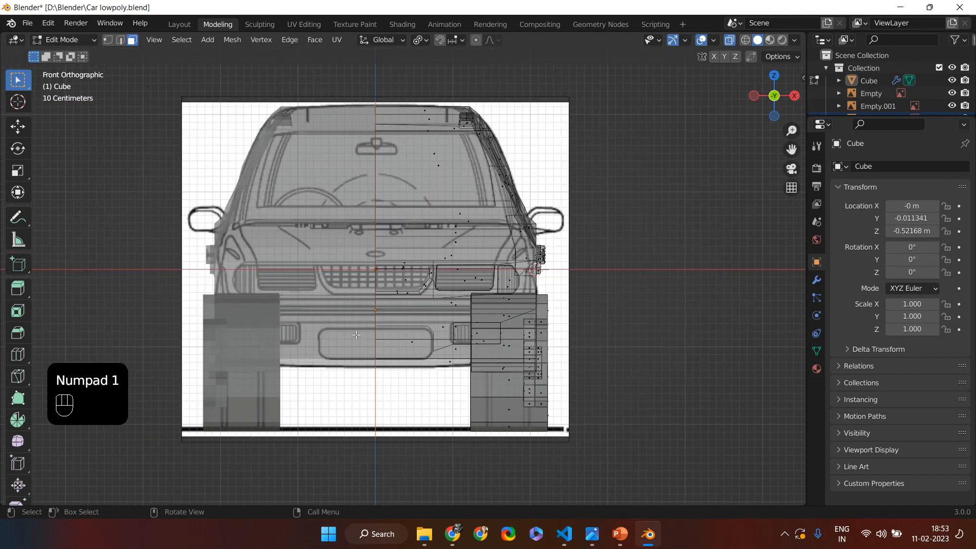
# Try to select the vertices along the bumpers, wheel arches and sill around the car's open underside in X-ray display.
pyautogui.moveTo(430, 331); pyautogui.dragTo(366, 356, button='middle')
pyautogui.press('KP_1')
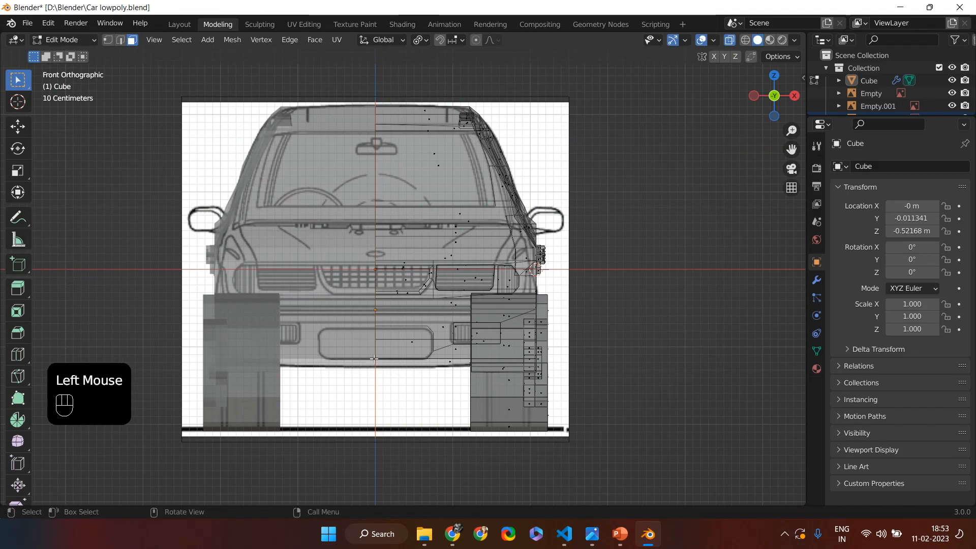
pyautogui.click(101, 39)
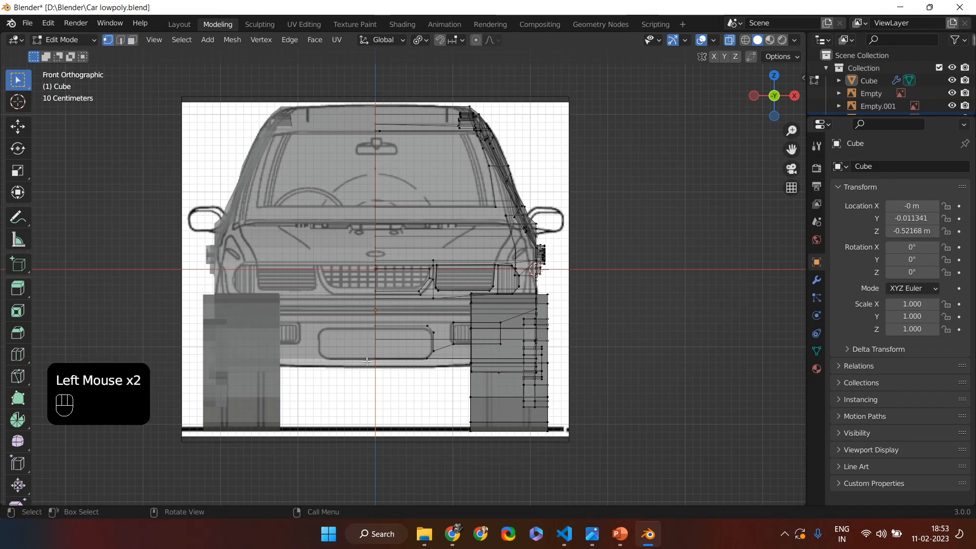
pyautogui.moveTo(382, 360); pyautogui.dragTo(631, 364, button='middle')
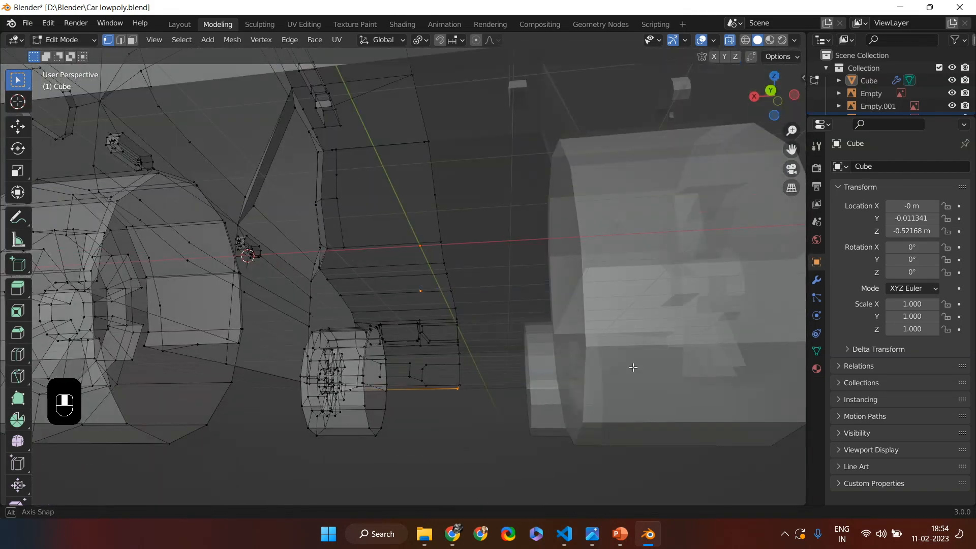
pyautogui.scroll(-3, 546, 401)
pyautogui.moveTo(545, 401); pyautogui.dragTo(229, 183, button='middle')
pyautogui.keyDown('shift'); pyautogui.click(204, 172); pyautogui.keyUp('shift')
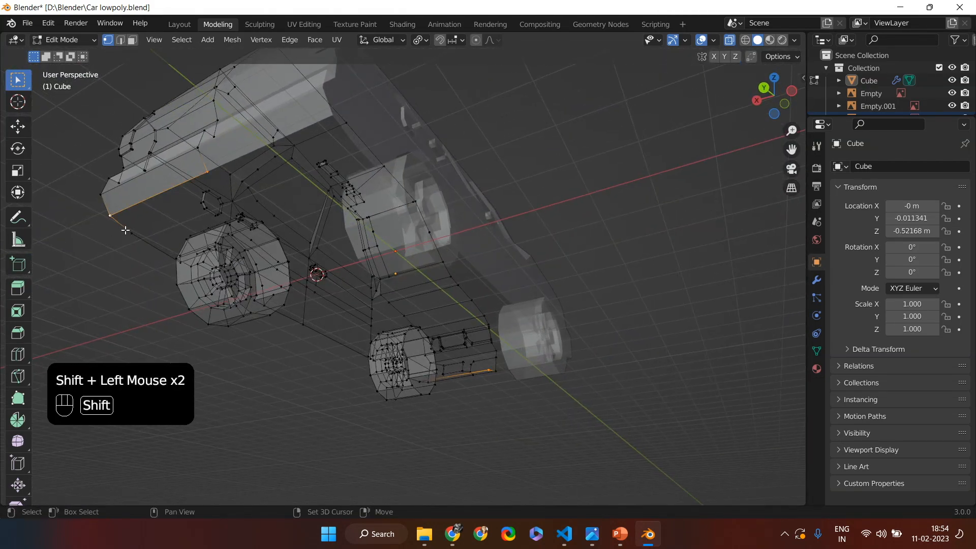
pyautogui.moveTo(182, 265); pyautogui.dragTo(257, 327, button='middle')
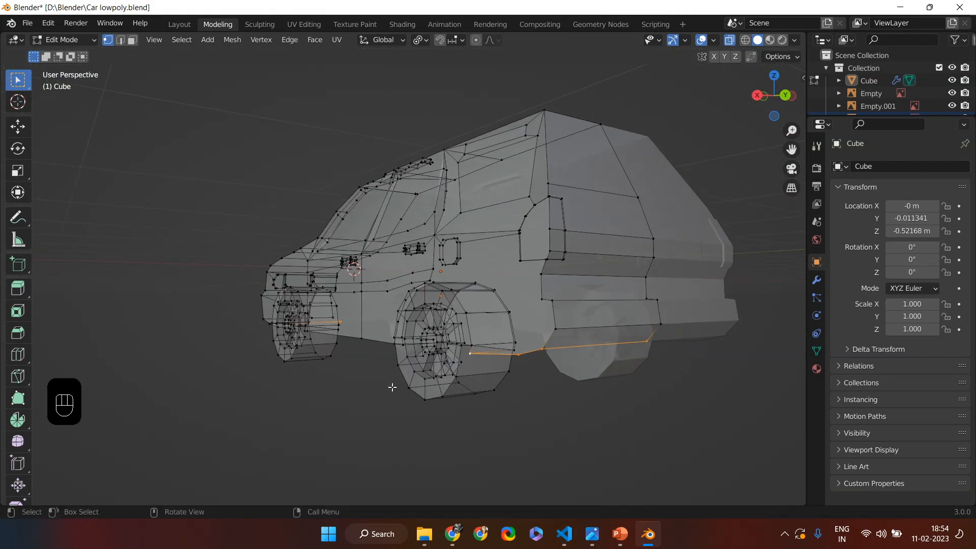
pyautogui.moveTo(517, 352); pyautogui.dragTo(523, 318, button='middle')
pyautogui.keyDown('shift'); pyautogui.click(533, 421); pyautogui.keyUp('shift')
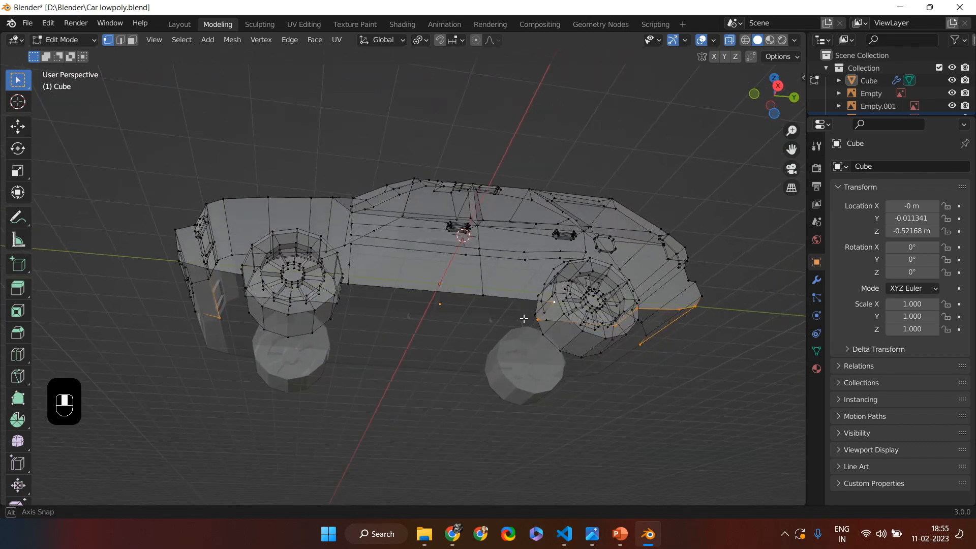
pyautogui.keyDown('shift'); pyautogui.click(341, 288); pyautogui.keyUp('shift')
pyautogui.keyDown('shift'); pyautogui.click(341, 288); pyautogui.keyUp('shift')
pyautogui.moveTo(375, 352); pyautogui.dragTo(517, 285, button='middle')
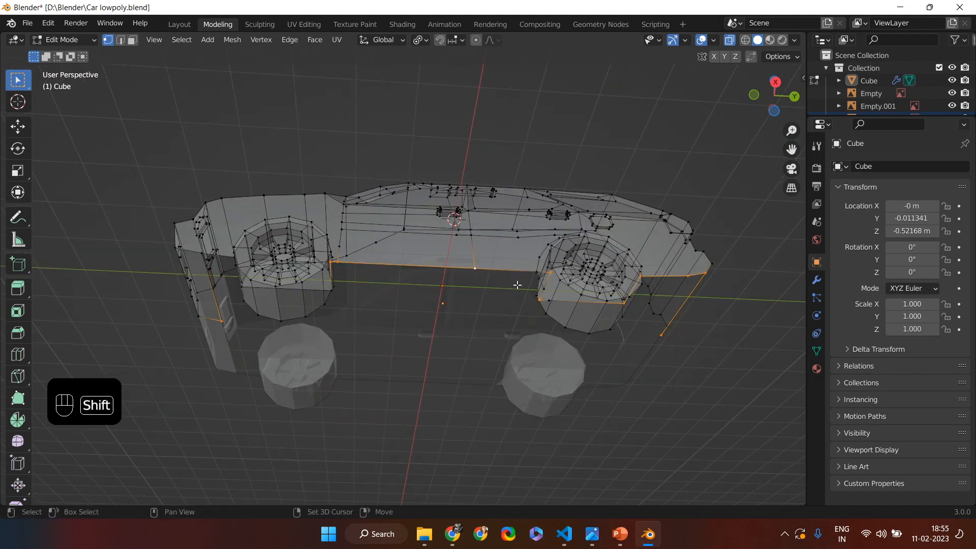
pyautogui.keyDown('shift'); pyautogui.click(538, 283); pyautogui.keyUp('shift')
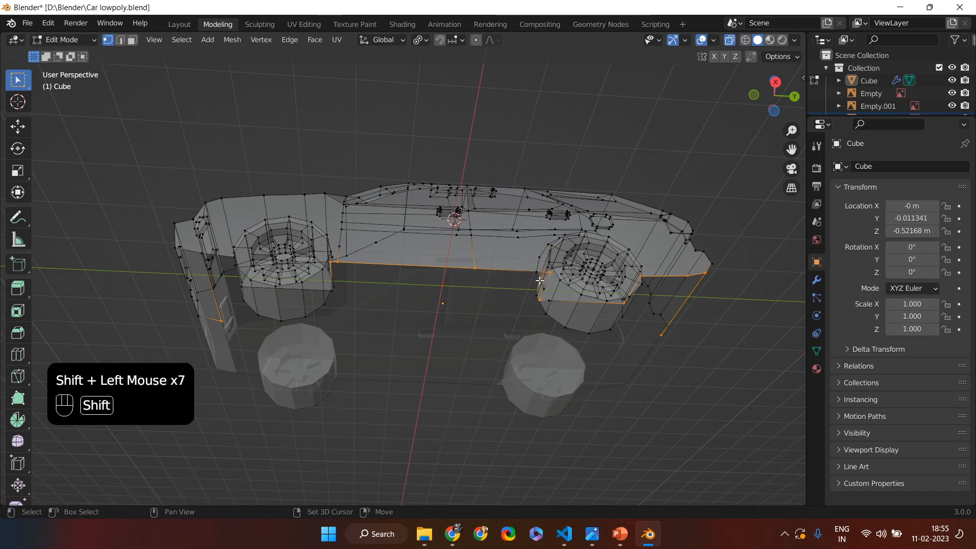
pyautogui.click(539, 280)
# With X-ray off, select the vertices along the sill, wheel arches and bumpers around the open underside and close the car's base.
pyautogui.moveTo(540, 280); pyautogui.dragTo(497, 277, button='middle')
pyautogui.scroll(2, 573, 275)
pyautogui.moveTo(573, 275); pyautogui.dragTo(532, 339, button='middle')
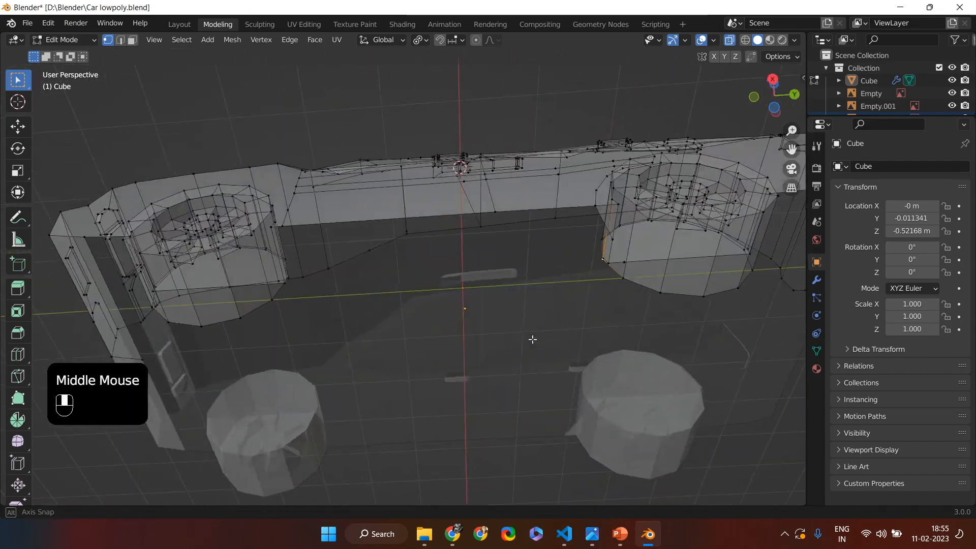
pyautogui.click(730, 40)
pyautogui.moveTo(601, 275); pyautogui.dragTo(173, 311, button='middle')
pyautogui.keyDown('shift'); pyautogui.click(209, 407); pyautogui.keyUp('shift')
pyautogui.moveTo(608, 149); pyautogui.dragTo(357, 284, button='middle')
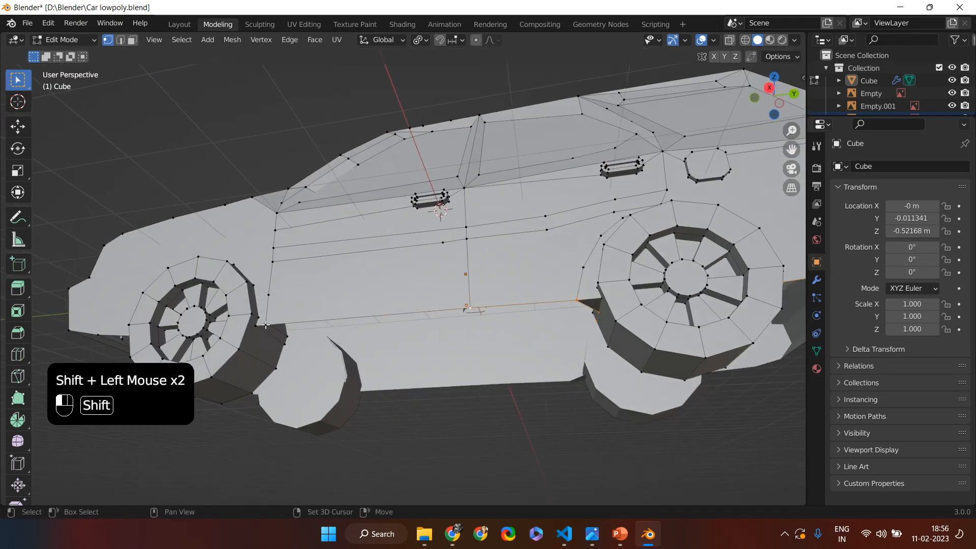
pyautogui.moveTo(285, 348); pyautogui.dragTo(48, 357, button='middle')
pyautogui.moveTo(628, 355); pyautogui.dragTo(568, 369, button='middle')
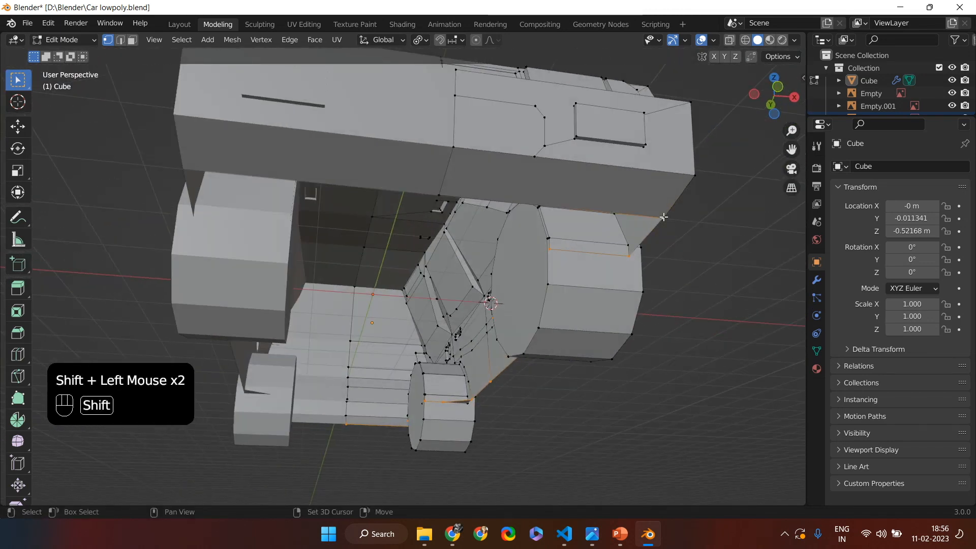
pyautogui.moveTo(474, 258); pyautogui.dragTo(423, 451, button='middle')
pyautogui.press('KP_3')
pyautogui.click(447, 344)
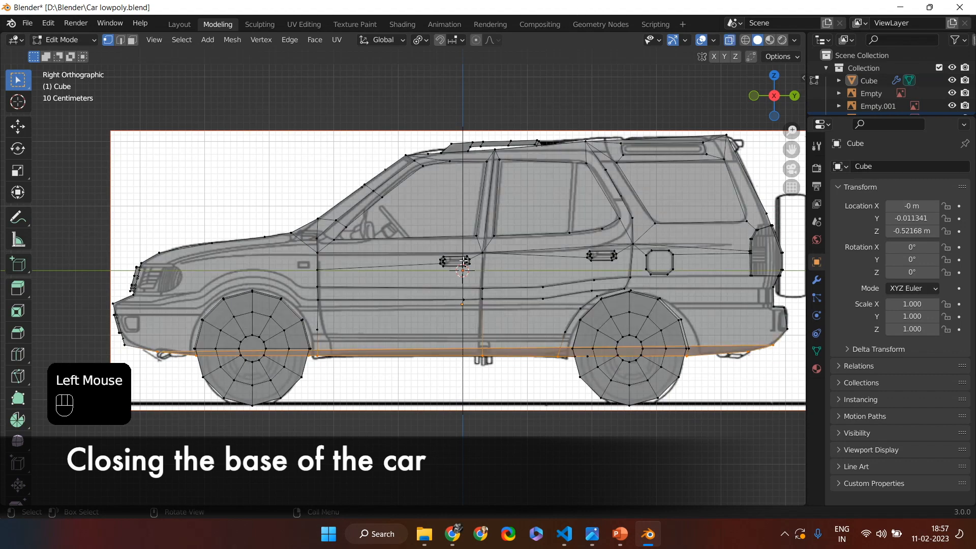
# Select the small face at the front side window's lower front corner, extrude it outward and scale its end to 0.341.
pyautogui.press('KP_1')
pyautogui.scroll(2, 546, 242)
pyautogui.moveTo(546, 243); pyautogui.dragTo(522, 258, button='middle')
pyautogui.click(132, 40)
pyautogui.click(464, 265)
pyautogui.moveTo(464, 264); pyautogui.dragTo(527, 303, button='middle')
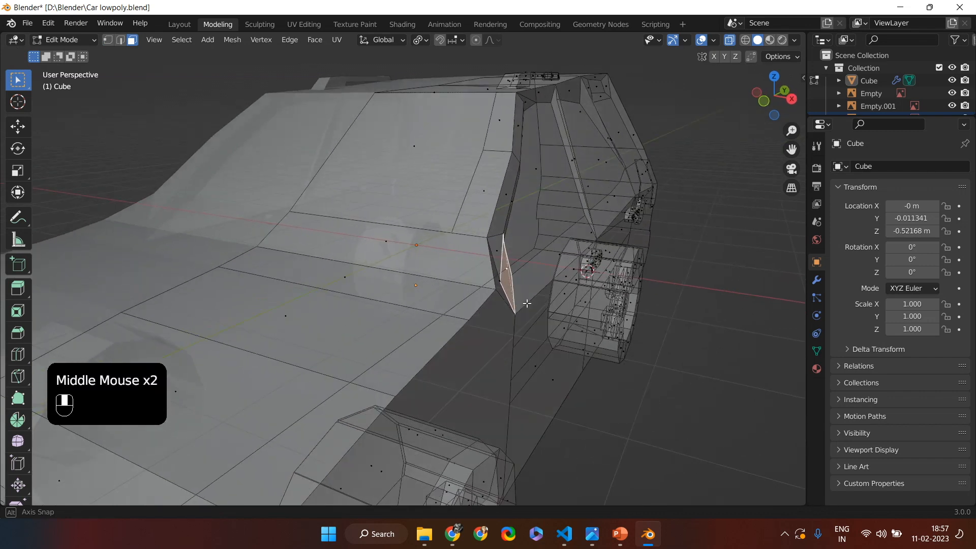
pyautogui.press('KP_1')
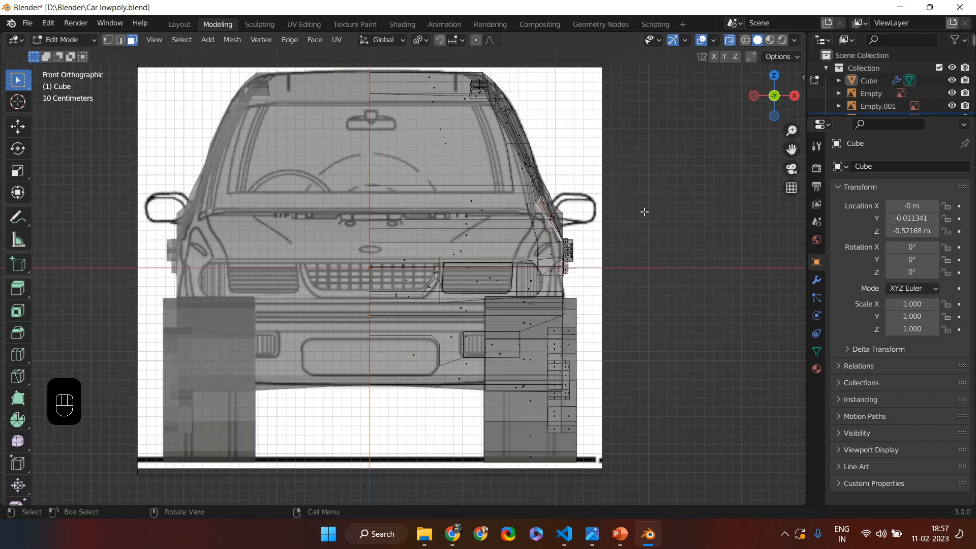
pyautogui.press('e')
pyautogui.click(655, 205)
pyautogui.moveTo(655, 205); pyautogui.dragTo(470, 340, button='middle')
pyautogui.press('s')
pyautogui.click(427, 273)
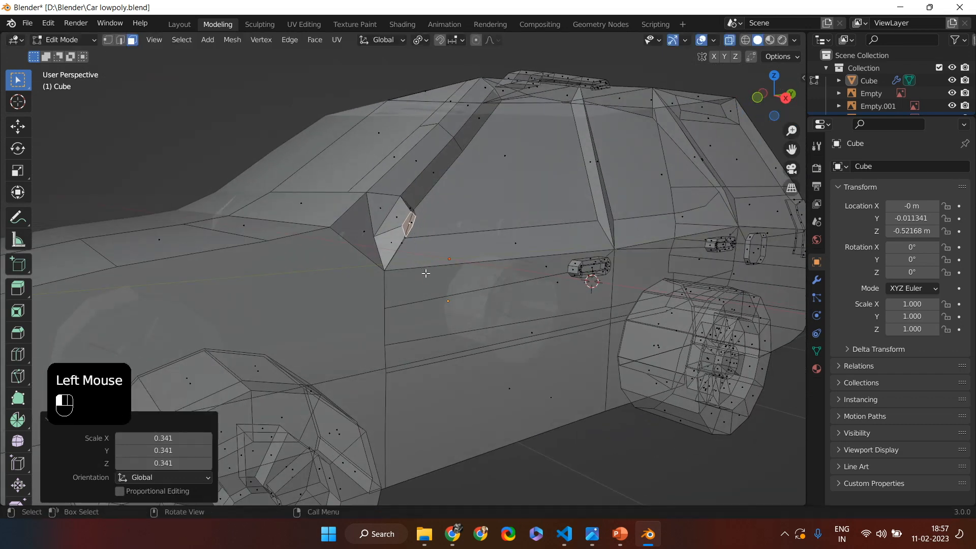
pyautogui.moveTo(427, 273); pyautogui.dragTo(458, 279, button='middle')
pyautogui.press('KP_1')
pyautogui.press('e')
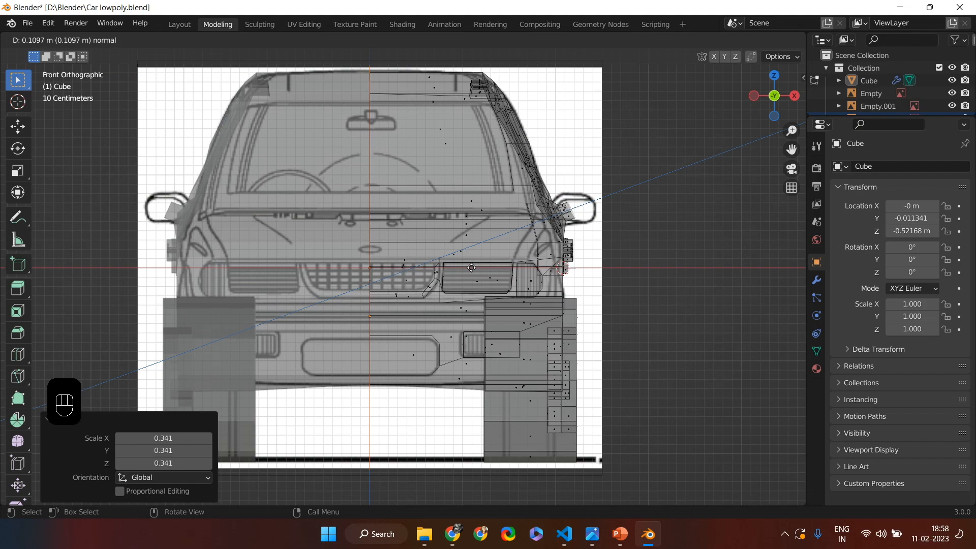
pyautogui.press('Escape')
pyautogui.hotkey('ctrl', 'z')
pyautogui.hotkey('ctrl', 'z')
pyautogui.hotkey('ctrl', 'shift', 'z')
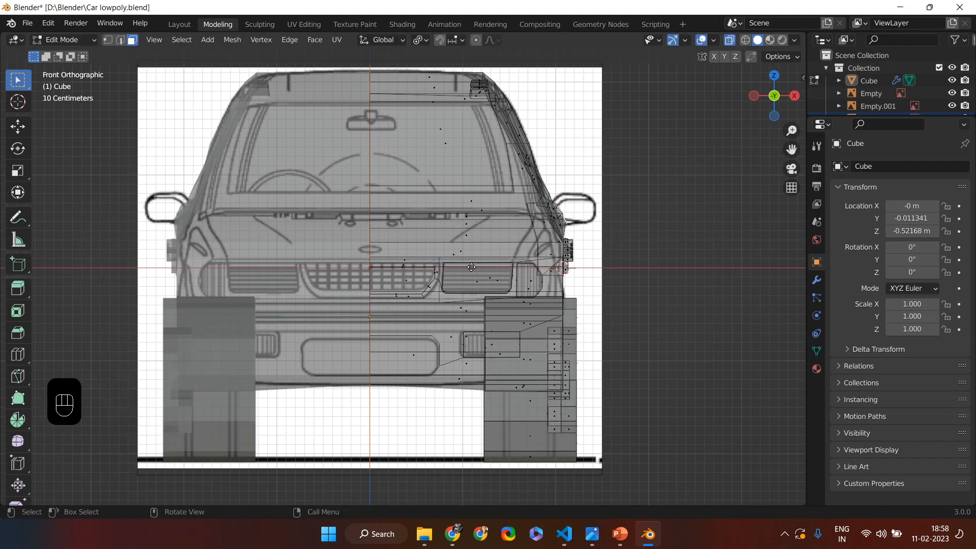
# Extrude the small mirror-stem face in place and scale the new face up about 2.7 times.
pyautogui.press('e')
pyautogui.press('Escape')
pyautogui.press('s')
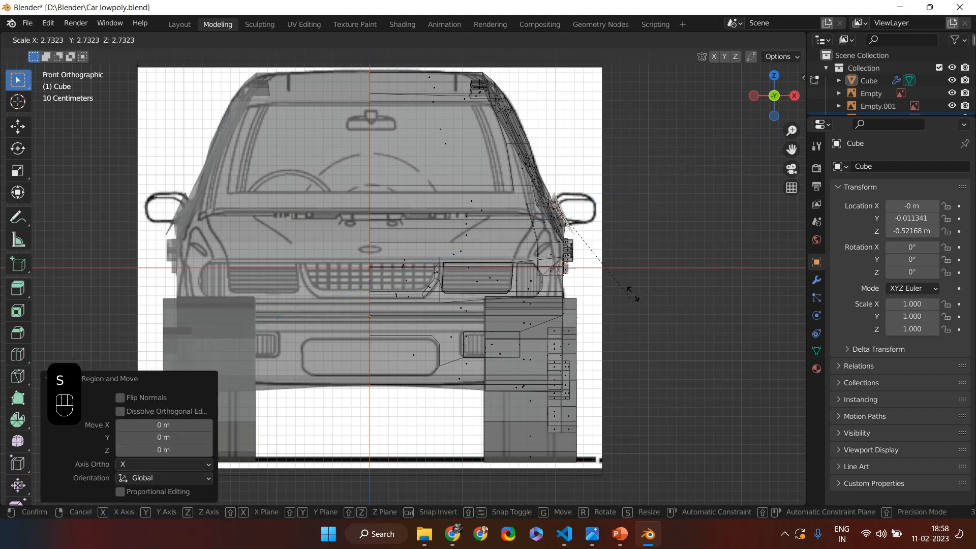
pyautogui.click(633, 290)
# Merge two neighbouring vertices at the lower end of the enlarged mirror face.
pyautogui.moveTo(634, 281); pyautogui.dragTo(437, 272, button='middle')
pyautogui.press('1')
pyautogui.click(415, 263)
pyautogui.click(415, 264)
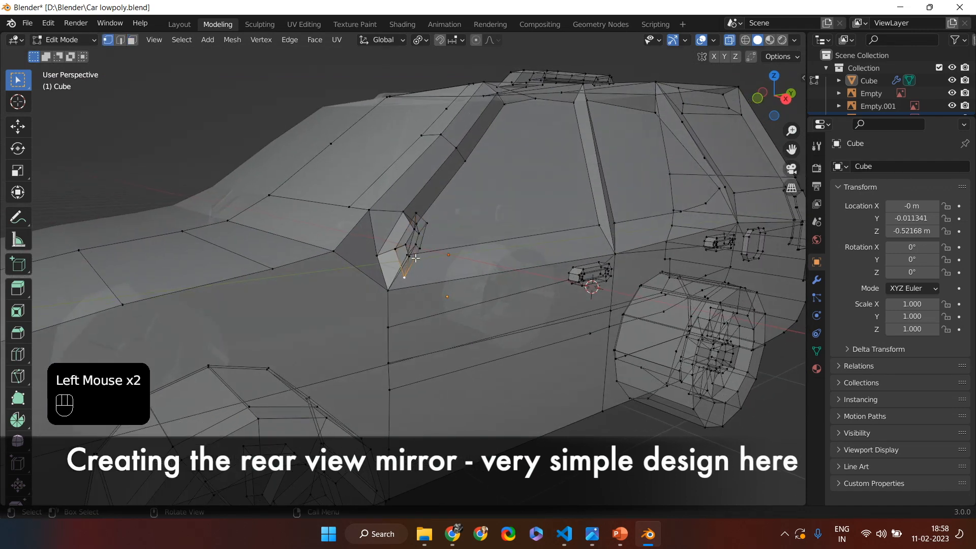
pyautogui.keyDown('shift'); pyautogui.click(417, 254); pyautogui.keyUp('shift')
pyautogui.press('m')
pyautogui.click(419, 252)
# Select the enlarged mirror face with X-ray off and move it about 0.096 m outward along X.
pyautogui.moveTo(420, 252); pyautogui.dragTo(584, 177, button='middle')
pyautogui.press('KP_1')
pyautogui.press('3')
pyautogui.hotkey('alt', 'z')
pyautogui.click(584, 177)
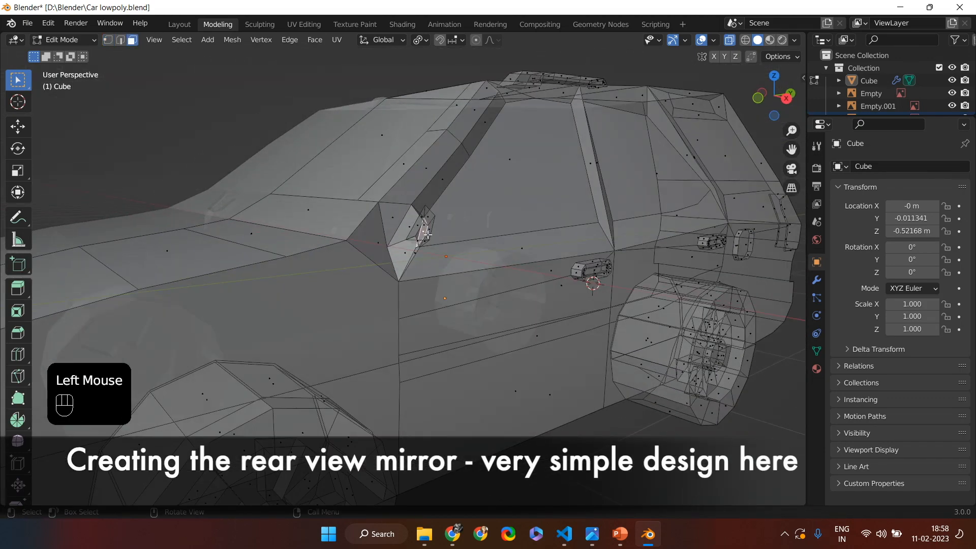
pyautogui.click(584, 176)
pyautogui.moveTo(425, 222); pyautogui.dragTo(483, 238, button='middle')
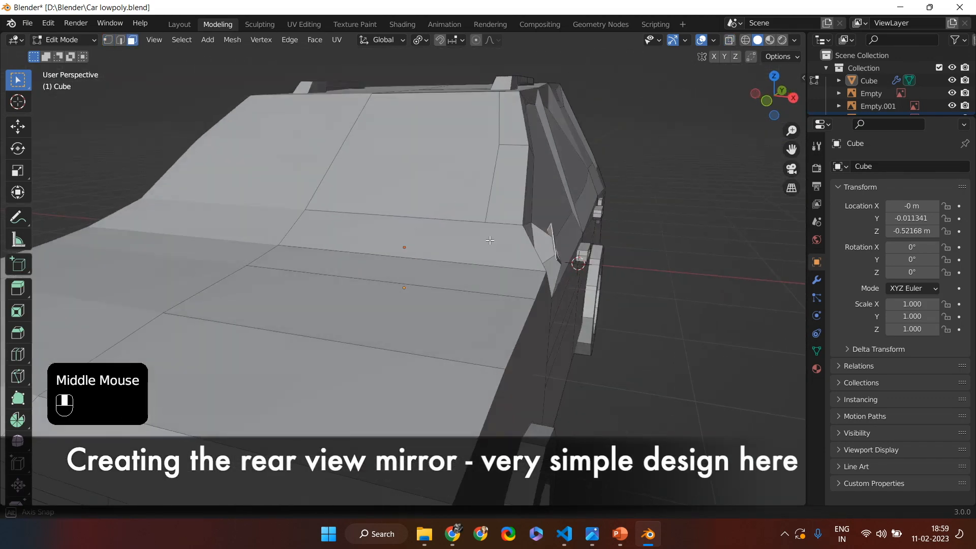
pyautogui.press('g')
pyautogui.press('x')
pyautogui.click(502, 237)
# Rotate the mirror face about 9.6° in the front view to follow the blueprint's side mirror.
pyautogui.moveTo(503, 237); pyautogui.dragTo(602, 242, button='middle')
pyautogui.press('KP_1')
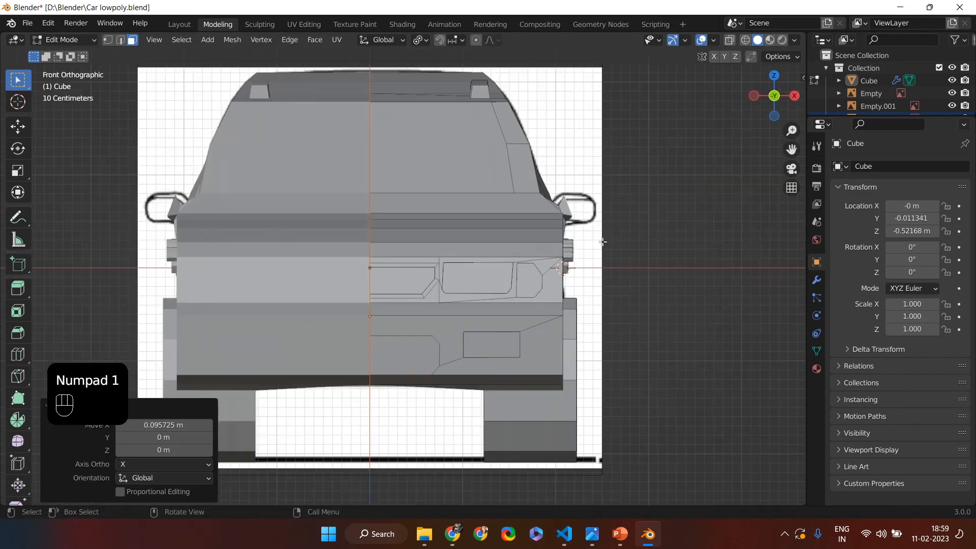
pyautogui.press('r')
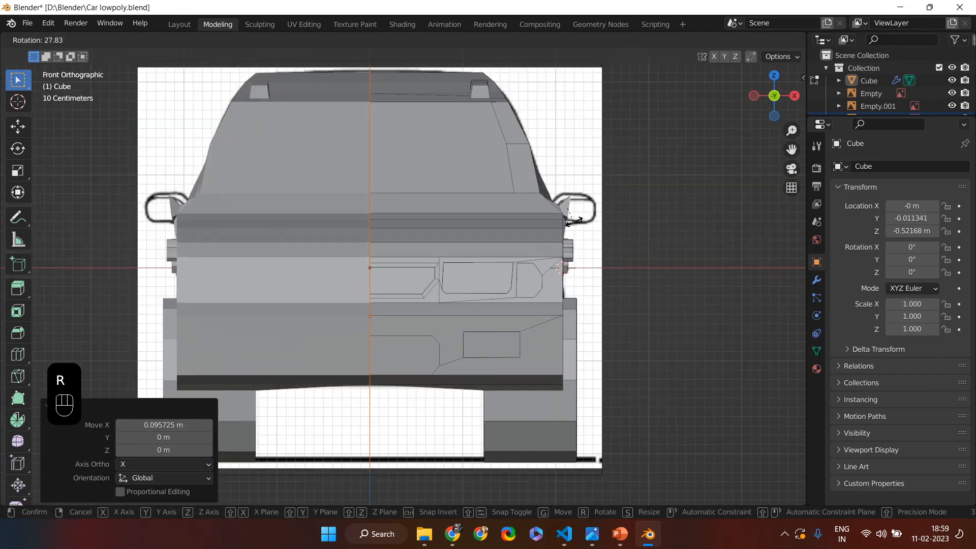
pyautogui.click(577, 217)
# Try to form the mirror housing by extruding the face about 0.25 m, lowering its end and extruding 0.083 m further.
pyautogui.press('e')
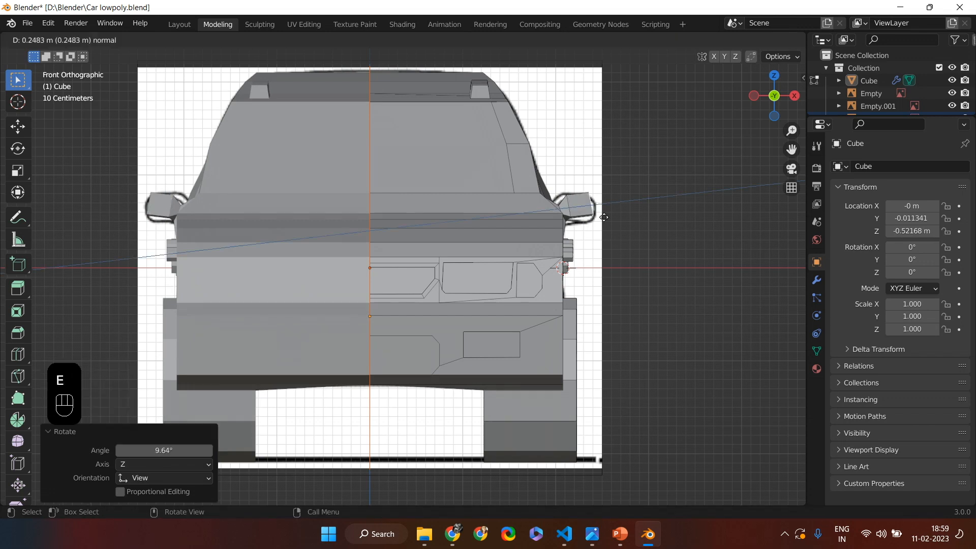
pyautogui.click(603, 218)
pyautogui.press('g')
pyautogui.press('Escape')
pyautogui.press('g')
pyautogui.press('z')
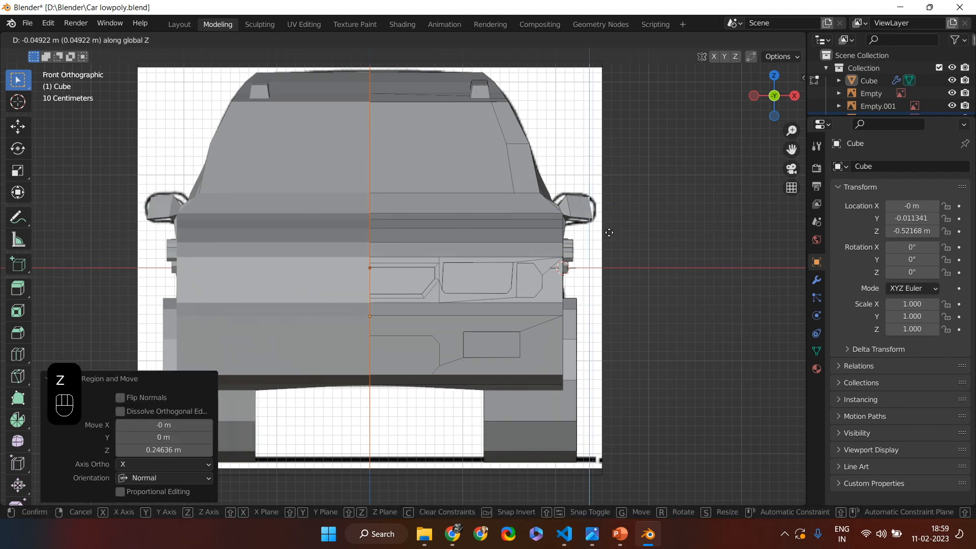
pyautogui.click(611, 232)
pyautogui.press('e')
pyautogui.click(619, 232)
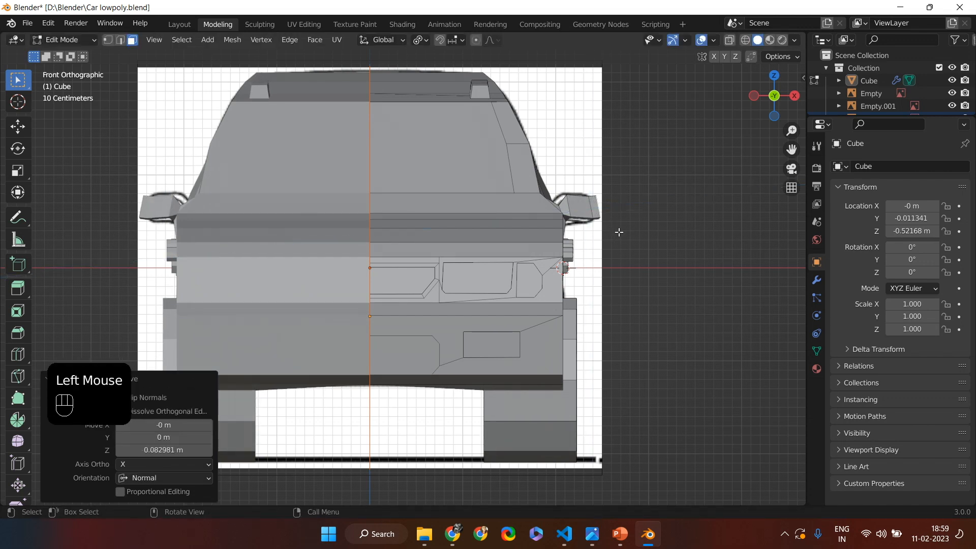
# Undo the mirror housing's extrusions and the downward move between them.
pyautogui.moveTo(666, 256); pyautogui.dragTo(565, 261, button='middle')
pyautogui.scroll(-2, 565, 261)
pyautogui.scroll(5, 566, 261)
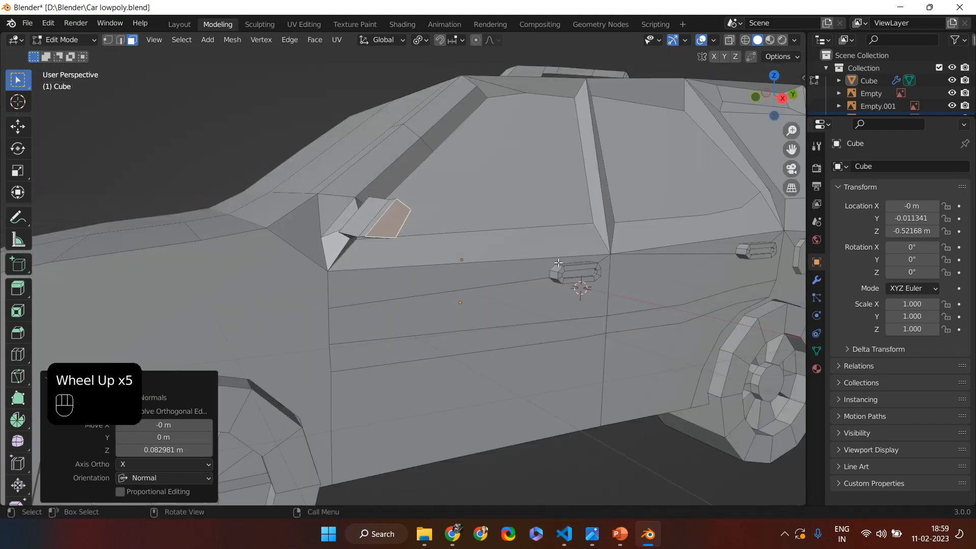
pyautogui.press('g')
pyautogui.press('y')
pyautogui.press('Escape')
pyautogui.moveTo(570, 270); pyautogui.dragTo(568, 285, button='middle')
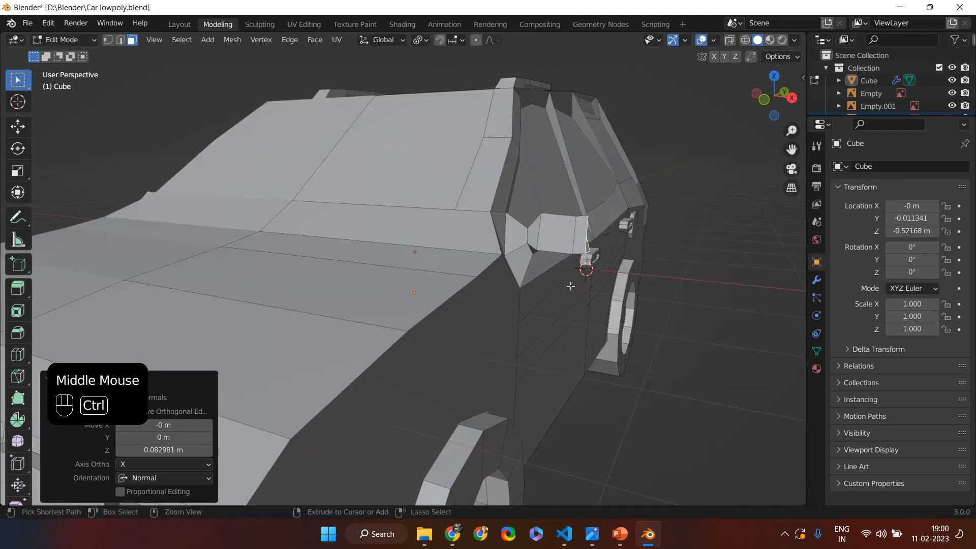
pyautogui.hotkey('ctrl', 'z')
pyautogui.hotkey('ctrl', 'z')
pyautogui.hotkey('ctrl', 'z')
# Try to straighten the mirror face by rotating its vertices 0° about the local Z and Y axes.
pyautogui.moveTo(556, 230); pyautogui.dragTo(556, 230)
pyautogui.click(108, 39)
pyautogui.click(539, 231)
pyautogui.moveTo(538, 231)
pyautogui.keyDown('shift'); pyautogui.mouseDown(button='middle')
pyautogui.moveTo(393, 199)
pyautogui.moveTo(530, 232)
pyautogui.mouseUp(button='middle'); pyautogui.keyUp('shift')
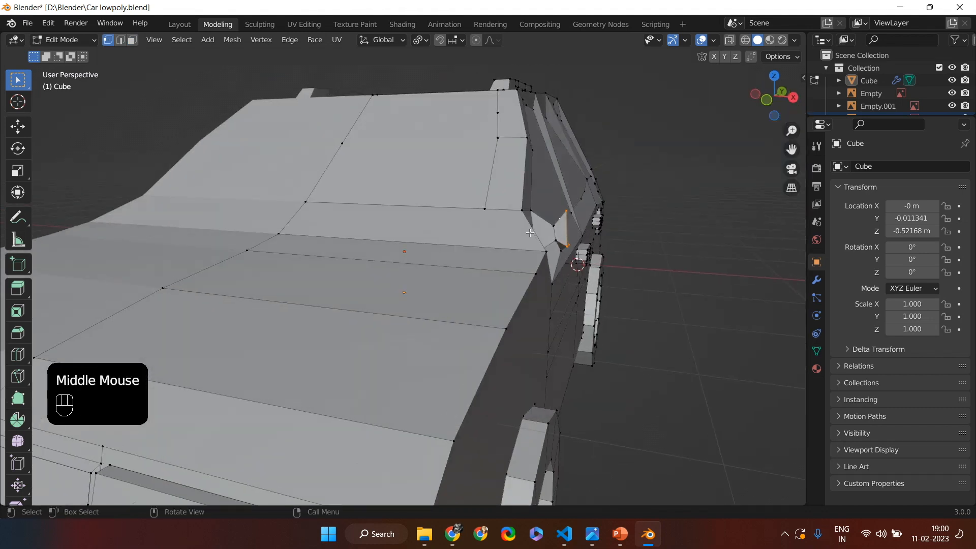
pyautogui.press('r')
pyautogui.press('z')
pyautogui.press('z')
pyautogui.press('Return')
pyautogui.press('r')
pyautogui.press('y')
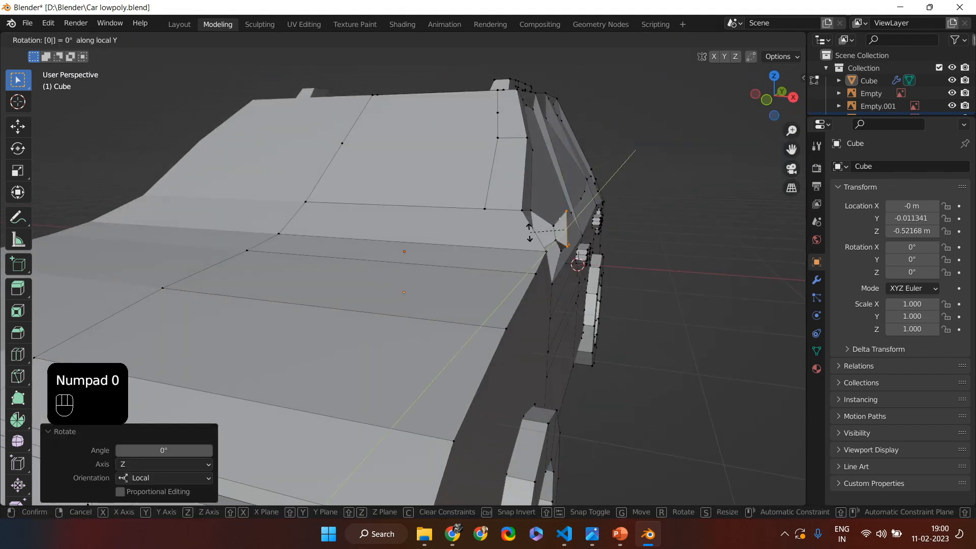
pyautogui.press('Return')
# Move one upper vertex of the mirror face about 0.07 m along X, 0.03 m along Y and 0.01 m along Z.
pyautogui.click(563, 227)
pyautogui.press('g')
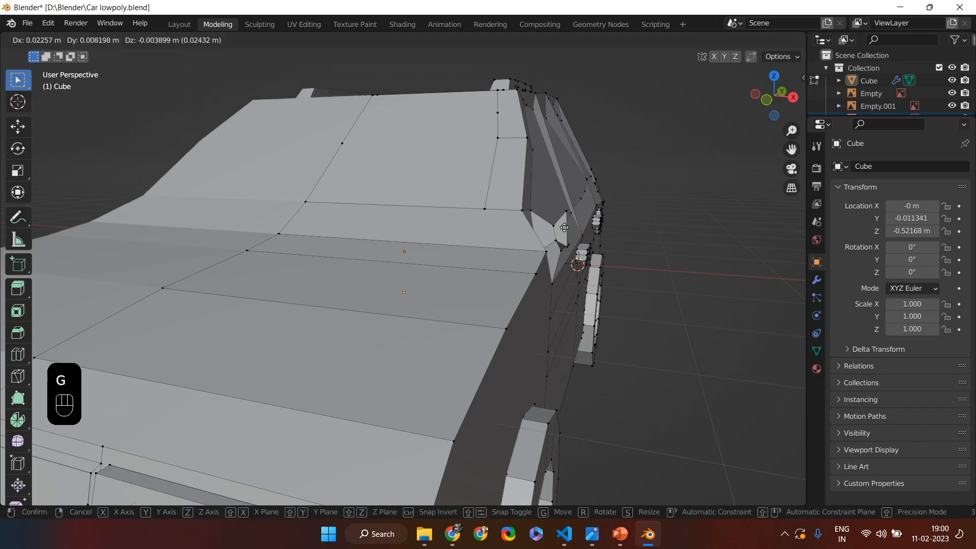
pyautogui.click(570, 225)
pyautogui.moveTo(570, 226)
pyautogui.mouseDown(button='middle')
pyautogui.moveTo(539, 224)
pyautogui.moveTo(584, 228)
pyautogui.mouseUp(button='middle')
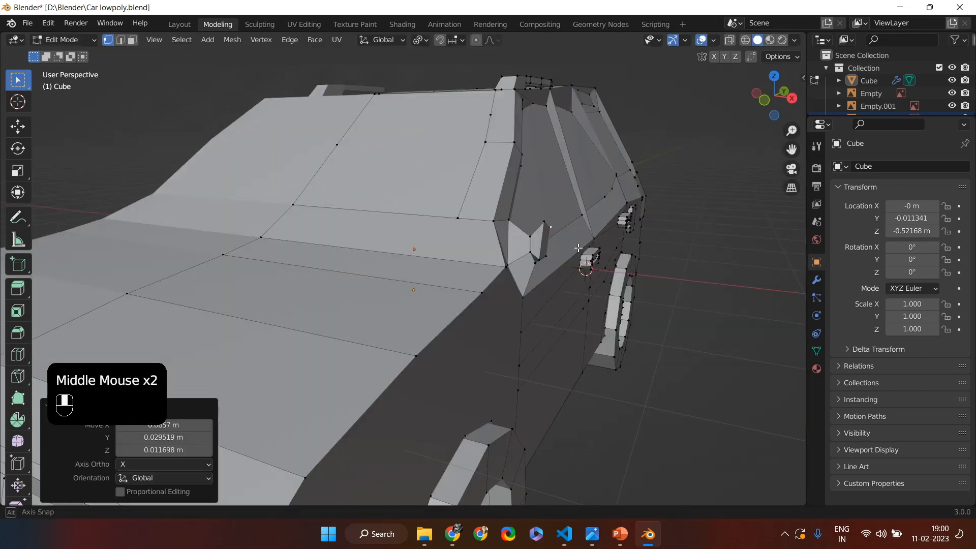
# Select the reshaped mirror face and extrude it about 0.25 m along its normal.
pyautogui.doubleClick(568, 291)
pyautogui.press('e')
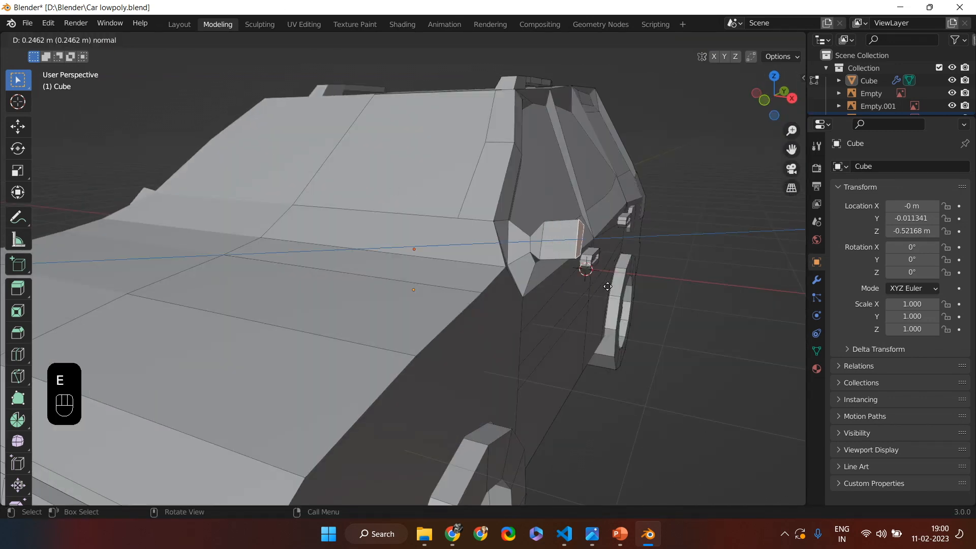
pyautogui.click(599, 296)
pyautogui.moveTo(600, 296); pyautogui.dragTo(620, 308, button='middle')
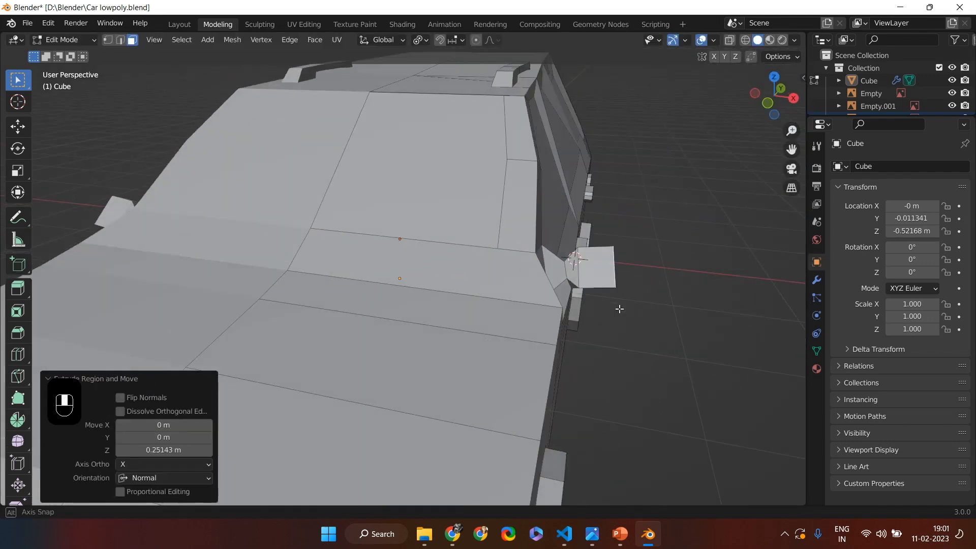
# Extrude the mirror housing's end face about 0.089 m further and scale the tip to 0.493.
pyautogui.press('e')
pyautogui.click(633, 305)
pyautogui.press('s')
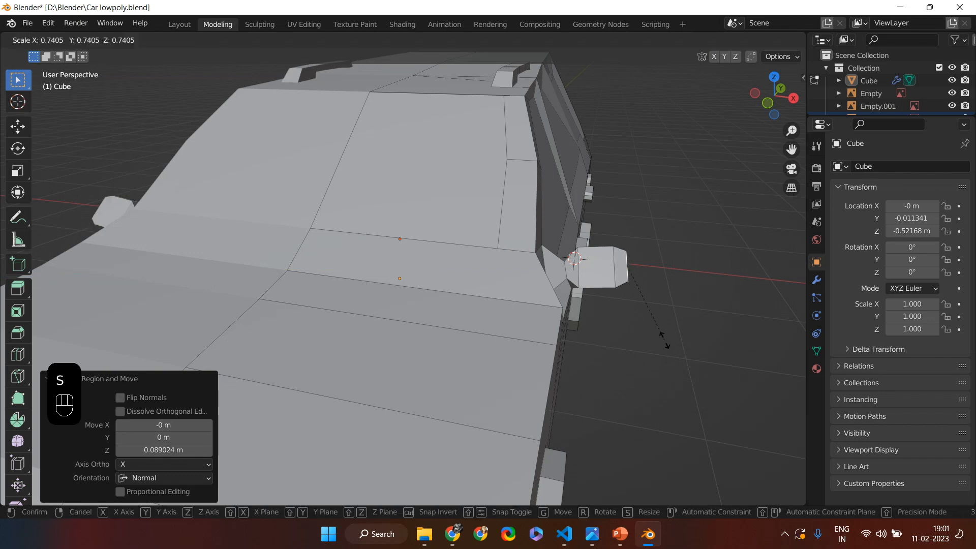
pyautogui.click(656, 308)
pyautogui.moveTo(656, 308); pyautogui.dragTo(556, 257, button='middle')
# Select the mirror housing in the X-ray front view, move it along Z and scale it to fit the blueprint's mirror outline.
pyautogui.press('KP_1')
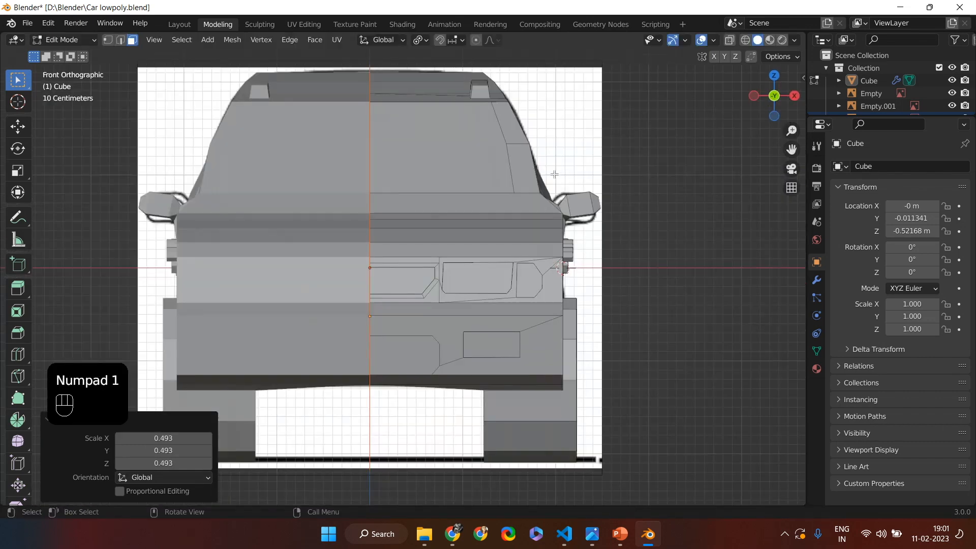
pyautogui.click(662, 254)
pyautogui.click(662, 254)
pyautogui.click(730, 39)
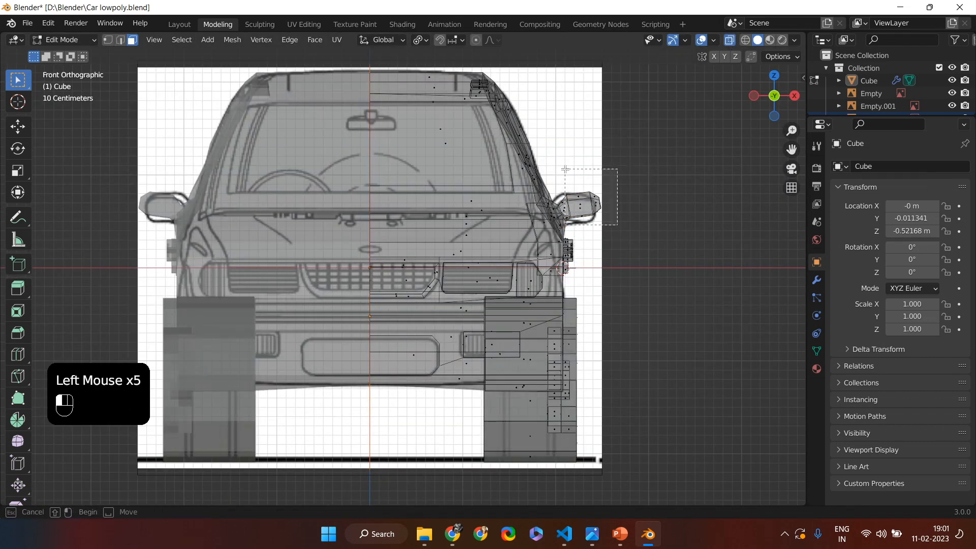
pyautogui.moveTo(569, 169); pyautogui.dragTo(568, 168)
pyautogui.press('g')
pyautogui.press('z')
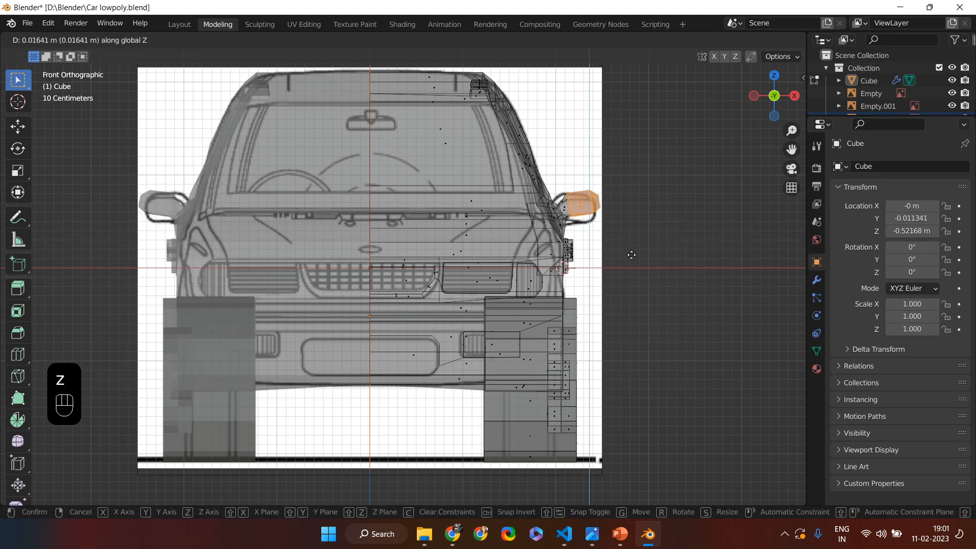
pyautogui.click(631, 255)
pyautogui.press('s')
pyautogui.click(642, 277)
# Select the mirror's outer tip, move it down about 0.044 m along Z and scale it to match the blueprint.
pyautogui.moveTo(627, 170); pyautogui.dragTo(599, 237)
pyautogui.press('g')
pyautogui.press('z')
pyautogui.click(623, 259)
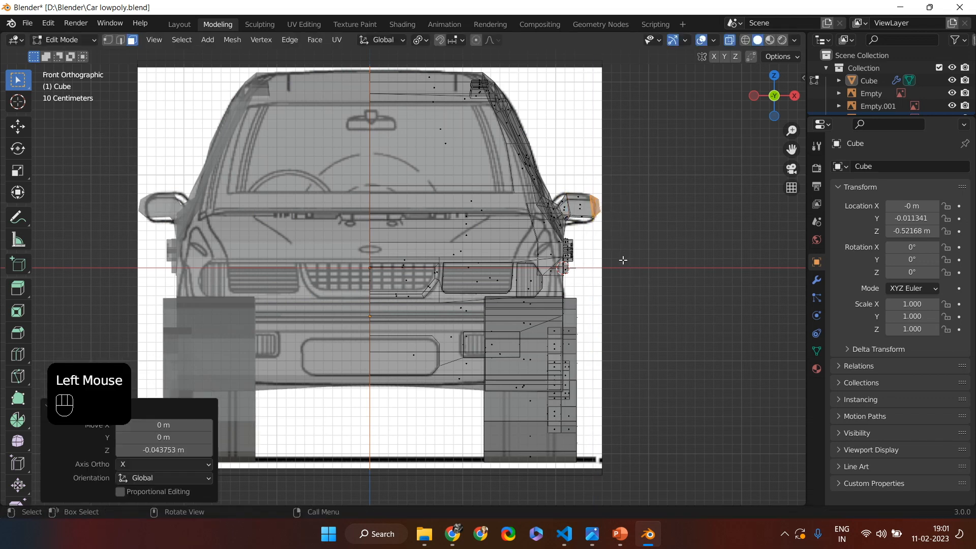
pyautogui.press('s')
pyautogui.click(602, 275)
pyautogui.moveTo(602, 275); pyautogui.dragTo(649, 350, button='middle')
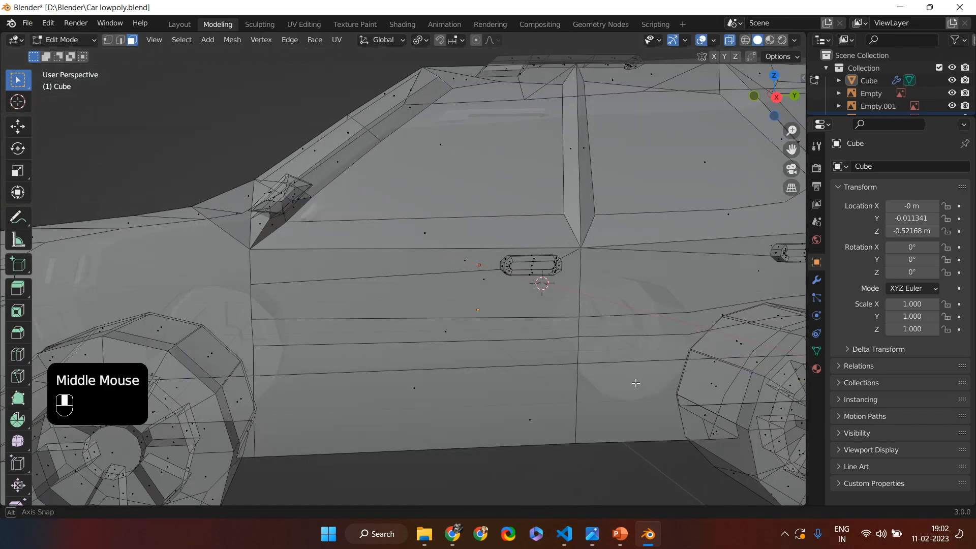
# Try to apply the body's Mirror modifier while in Edit Mode.
pyautogui.press('KP_1')
pyautogui.click(834, 188)
pyautogui.click(817, 280)
pyautogui.click(933, 187)
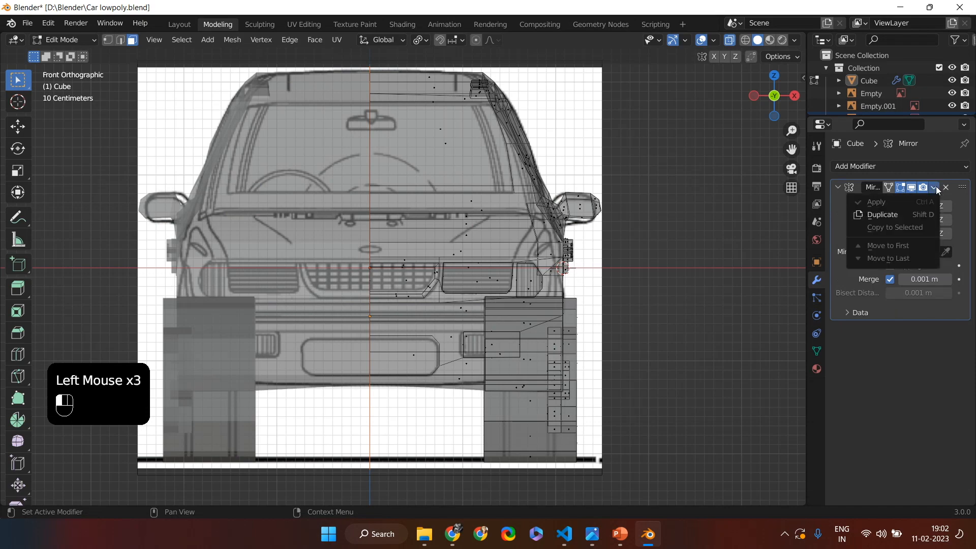
pyautogui.click(878, 210)
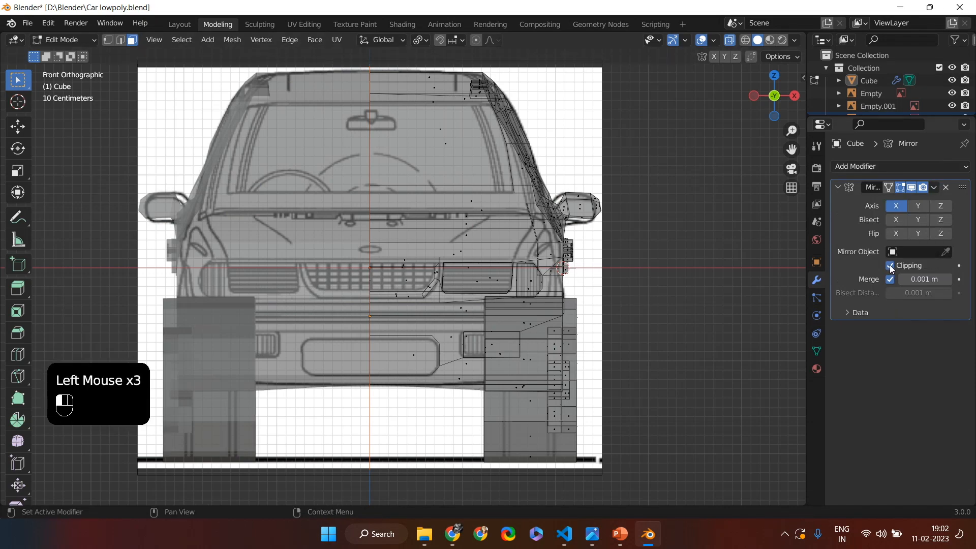
pyautogui.click(934, 187)
pyautogui.click(878, 210)
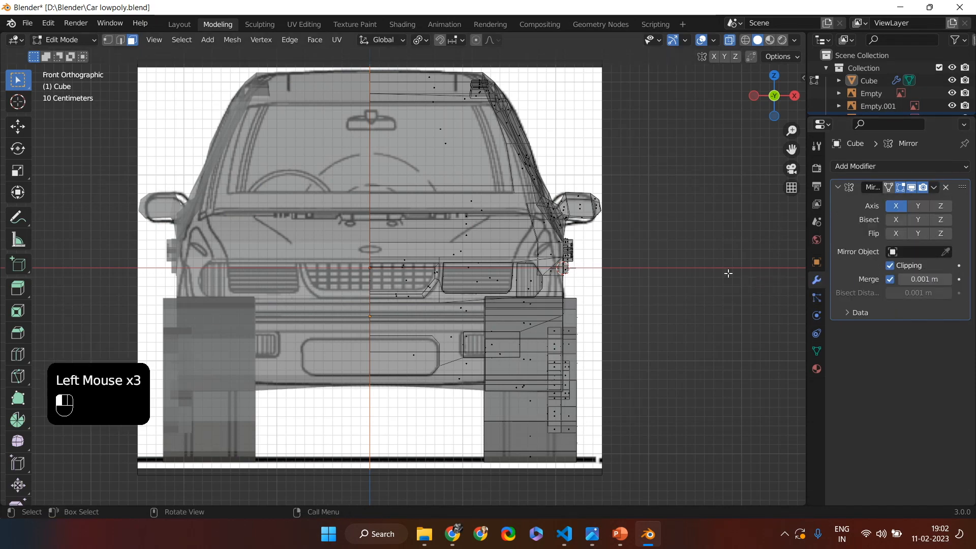
# Switch to Object Mode and apply the body's Mirror modifier.
pyautogui.scroll(2, 714, 291)
pyautogui.moveTo(709, 290); pyautogui.dragTo(454, 311, button='middle')
pyautogui.press('KP_1')
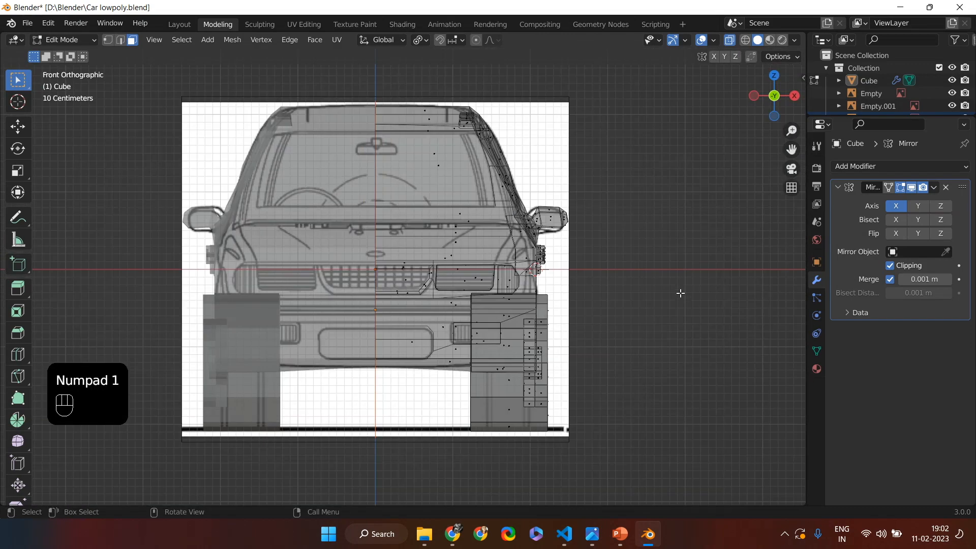
pyautogui.press('Tab')
pyautogui.click(630, 291)
pyautogui.moveTo(629, 290); pyautogui.dragTo(482, 311, button='middle')
pyautogui.scroll(-2, 590, 287)
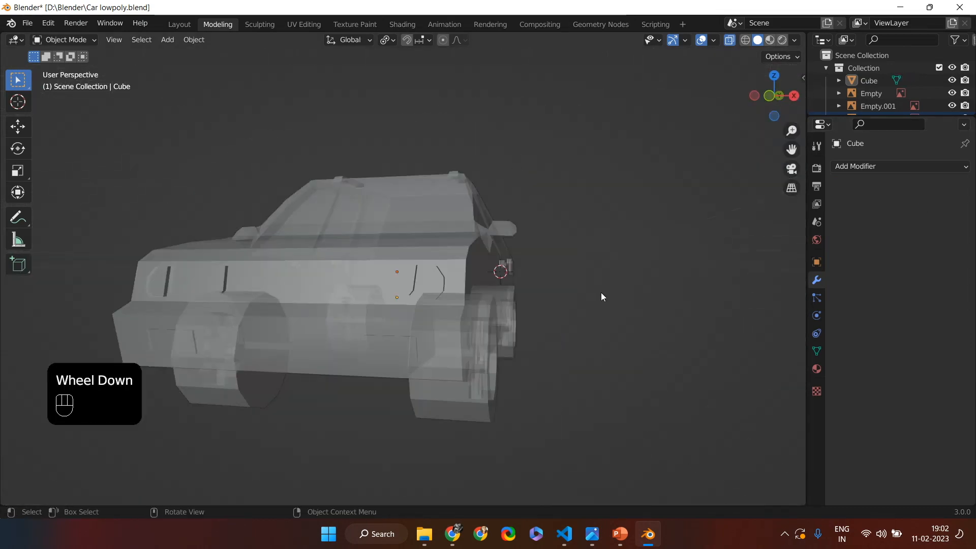
# Dissolve the centre edge that splits the front number plate face in Edit Mode.
pyautogui.press('Tab')
pyautogui.press('KP_1')
pyautogui.scroll(-1, 464, 283)
pyautogui.click(120, 39)
pyautogui.click(367, 356)
pyautogui.moveTo(367, 356); pyautogui.dragTo(306, 378, button='middle')
pyautogui.scroll(-2, 306, 378)
pyautogui.rightClick(307, 379)
pyautogui.click(306, 376)
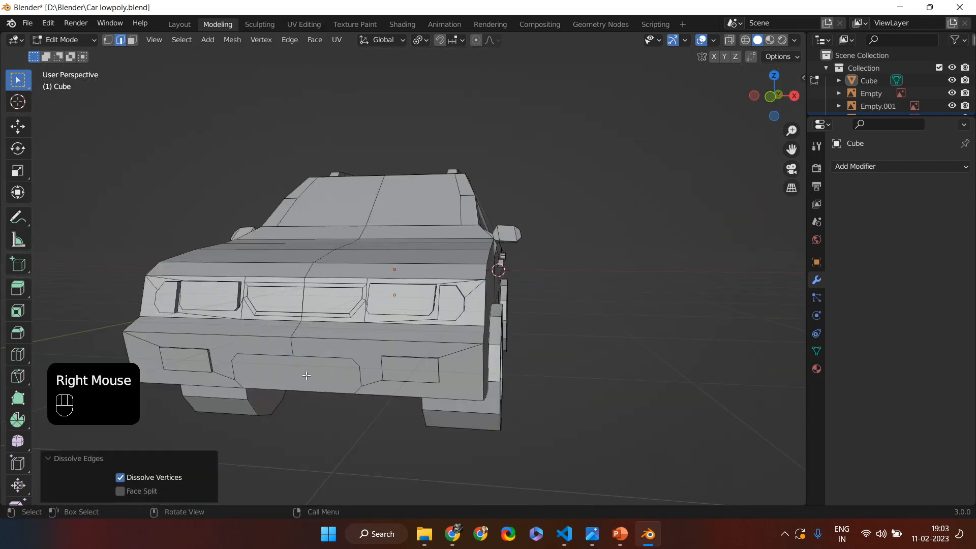
# Extrude the front number plate face outward about 0.063 m.
pyautogui.doubleClick(350, 389)
pyautogui.press('e')
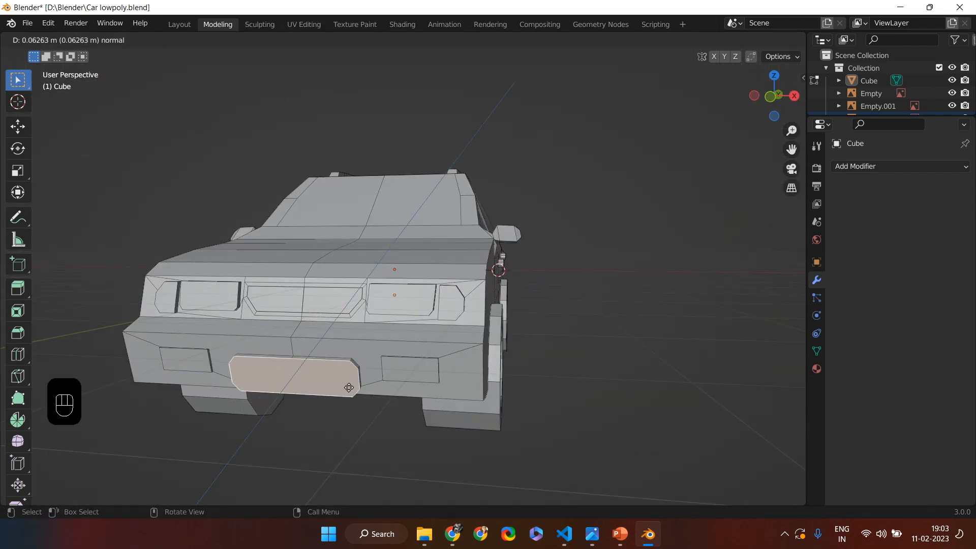
pyautogui.click(349, 387)
# Try to dissolve the centre edge of the front grille.
pyautogui.press('2')
pyautogui.click(304, 302)
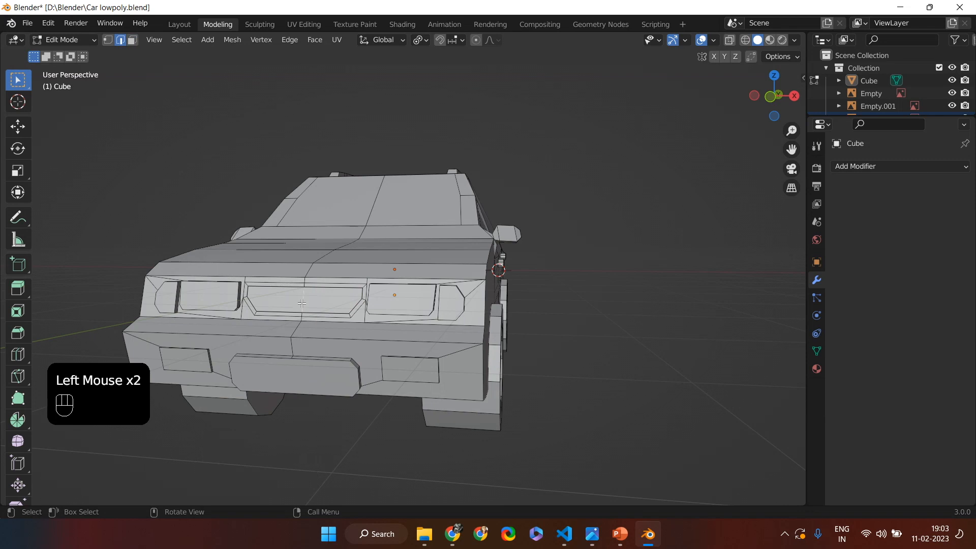
pyautogui.rightClick(302, 304)
pyautogui.rightClick(261, 379)
pyautogui.moveTo(261, 380); pyautogui.dragTo(268, 324, button='middle')
# Inset the two front grille faces together by about 0.029 m and extrude them about 0.082 m along their normal.
pyautogui.press('3')
pyautogui.click(268, 324)
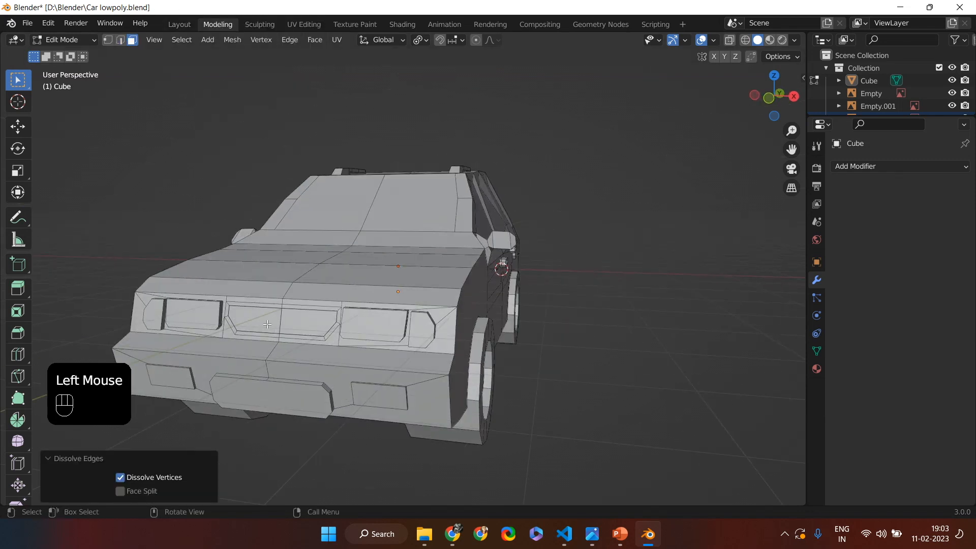
pyautogui.keyDown('shift'); pyautogui.click(305, 321); pyautogui.keyUp('shift')
pyautogui.press('e')
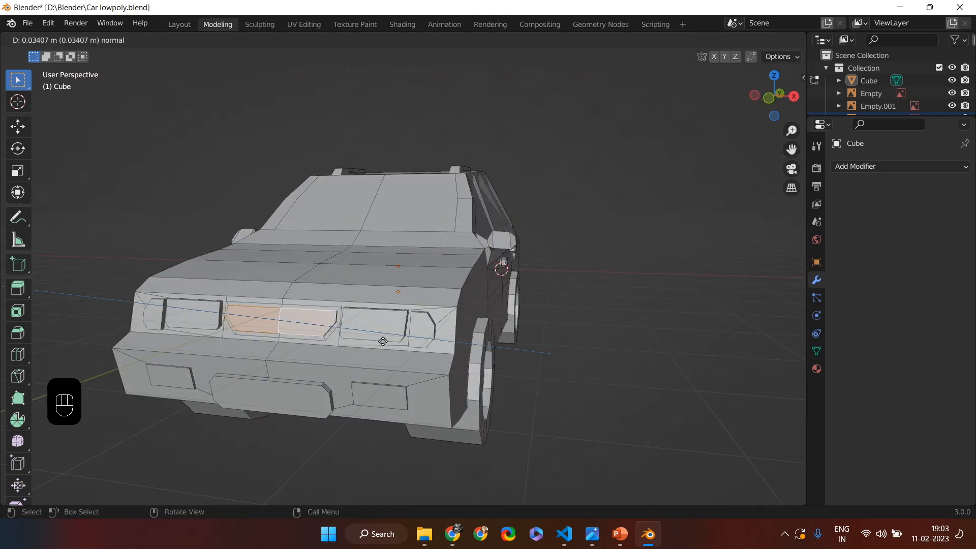
pyautogui.press('Escape')
pyautogui.press('i')
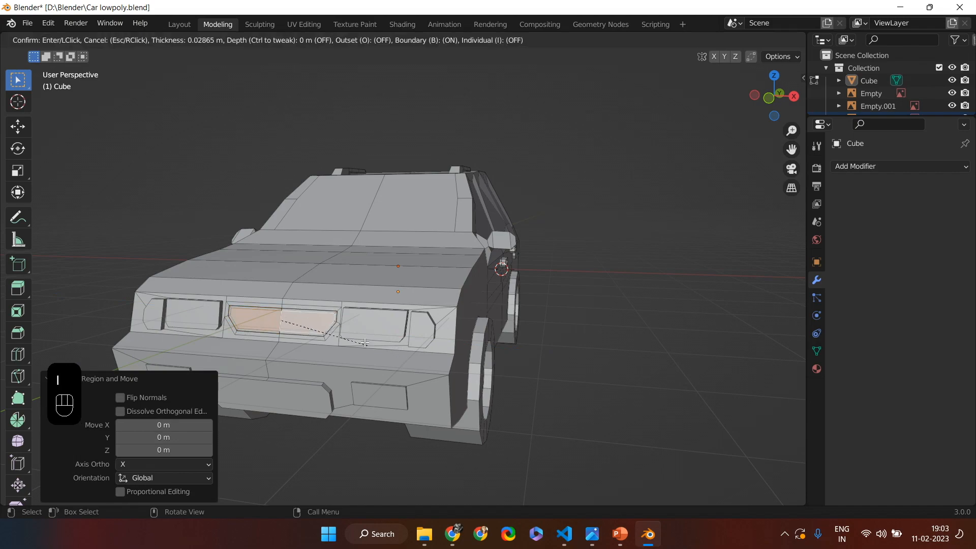
pyautogui.click(367, 342)
pyautogui.press('e')
pyautogui.click(386, 347)
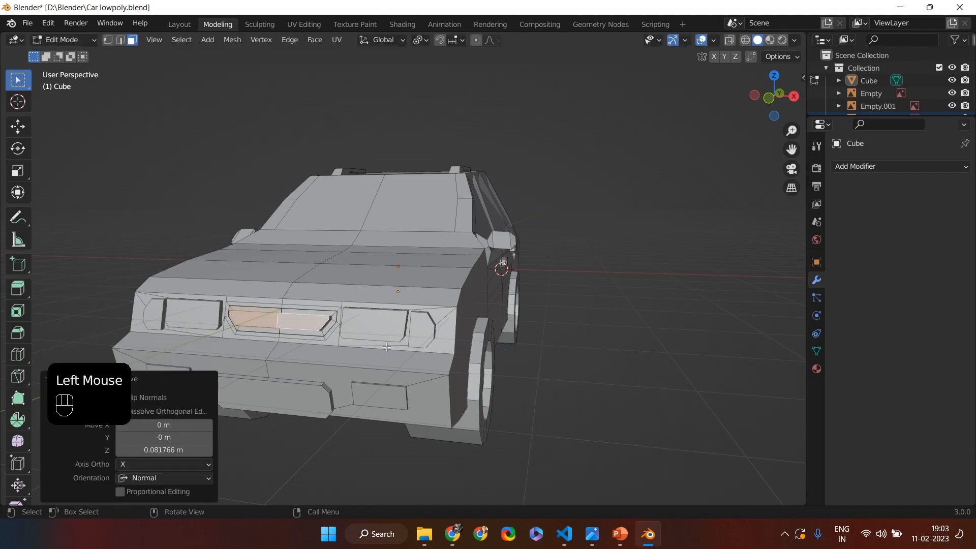
# Add a cylinder to the mesh in the right orthographic view and rotate it 90° about X.
pyautogui.moveTo(312, 413); pyautogui.dragTo(392, 277, button='middle')
pyautogui.press('KP_3')
pyautogui.hotkey('shift', 'a')
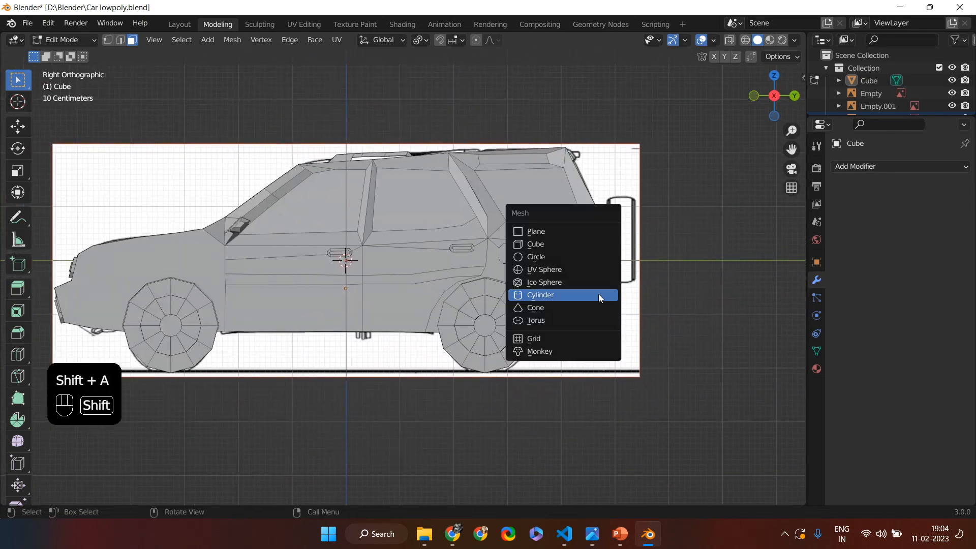
pyautogui.click(566, 298)
pyautogui.click(53, 324)
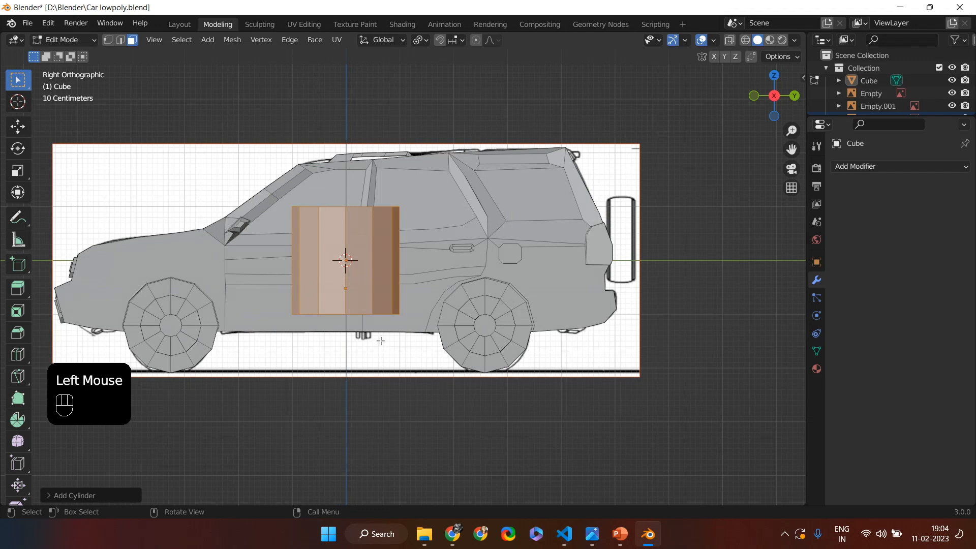
pyautogui.press('r')
pyautogui.press('x')
pyautogui.press('KP_9')
pyautogui.press('KP_0')
pyautogui.press('Return')
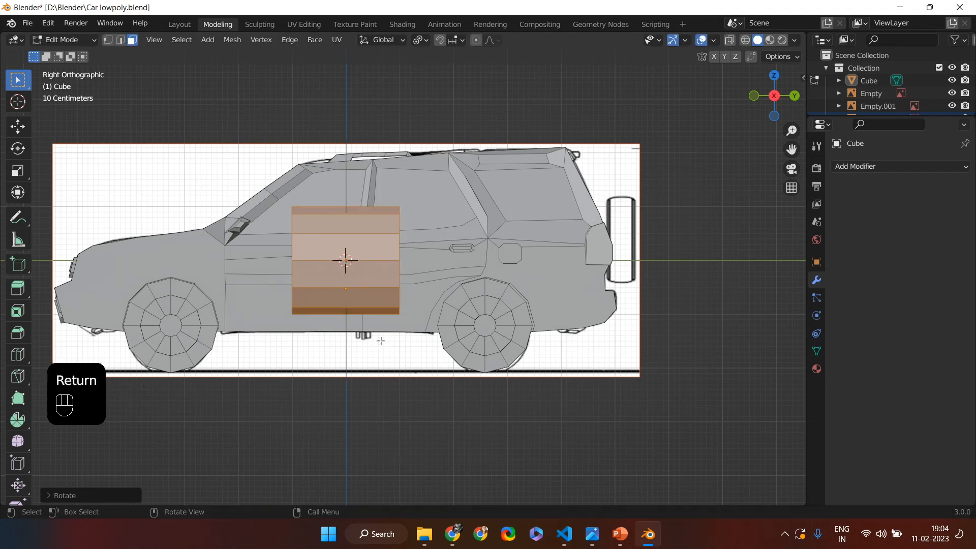
# Move the cylinder behind the tailgate and scale it along Y and Z to match the blueprint's spare wheel.
pyautogui.press('g')
pyautogui.press('y')
pyautogui.press('g')
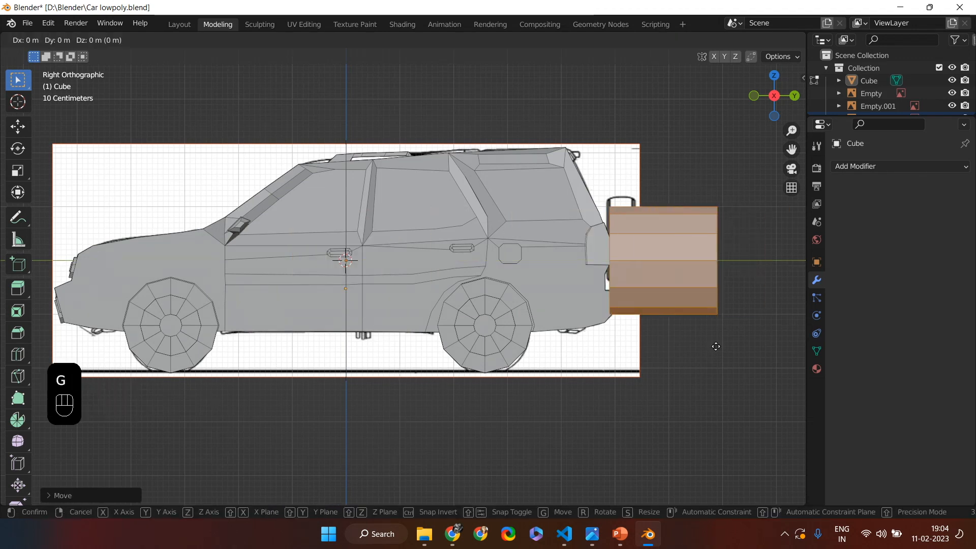
pyautogui.press('z')
pyautogui.press('s')
pyautogui.press('y')
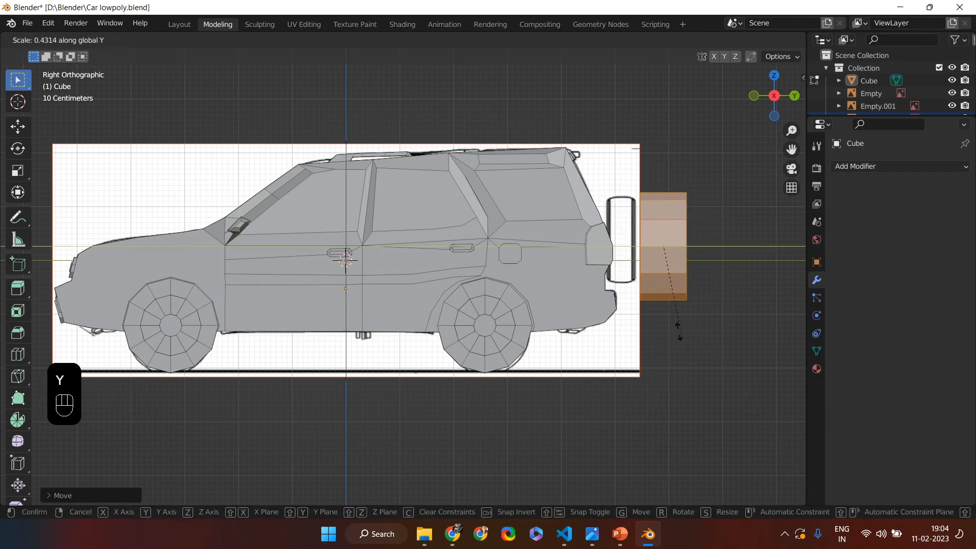
pyautogui.click(661, 314)
pyautogui.press('s')
pyautogui.press('z')
pyautogui.press('g')
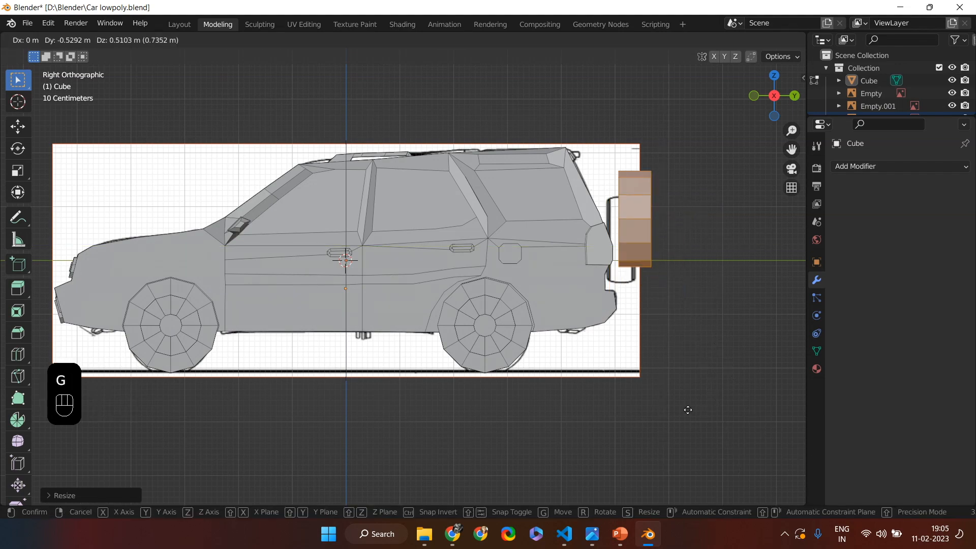
pyautogui.click(643, 427)
# Move the spare wheel cylinder along X to the middle of the tailgate.
pyautogui.moveTo(642, 427); pyautogui.dragTo(553, 442, button='middle')
pyautogui.press('g')
pyautogui.press('x')
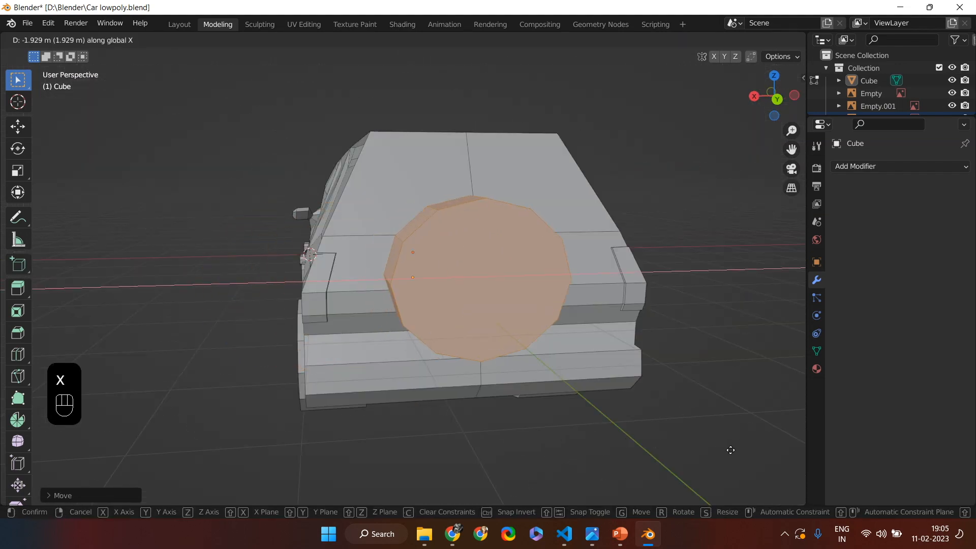
pyautogui.click(664, 512)
# Try to scale the spare wheel cylinder uniformly.
pyautogui.press('s')
pyautogui.press('s')
pyautogui.moveTo(635, 407)
pyautogui.mouseDown(button='middle')
pyautogui.moveTo(654, 401)
pyautogui.moveTo(618, 399)
pyautogui.mouseUp(button='middle')
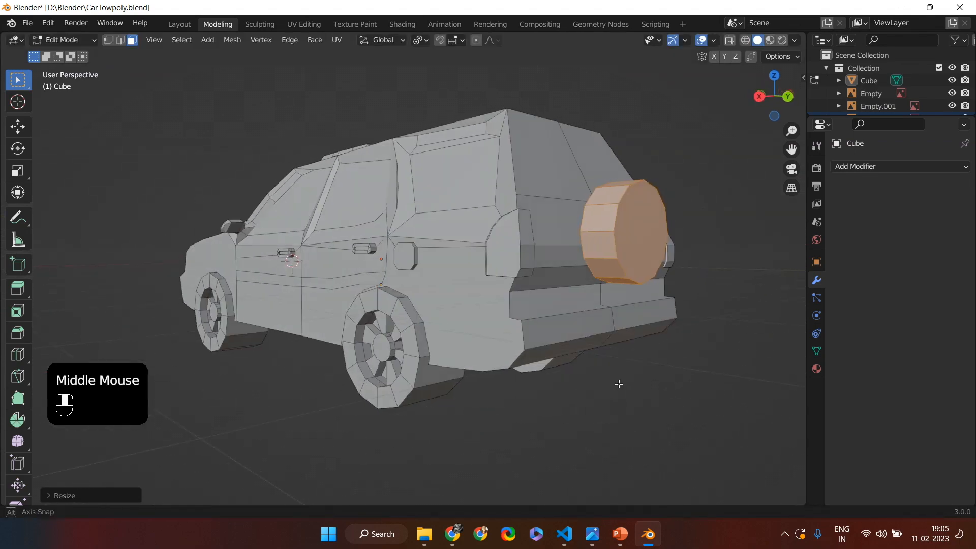
pyautogui.hotkey('ctrl', 'z')
# Adjust the spare wheel's position against the tailgate along Y and Z.
pyautogui.press('g')
pyautogui.press('y')
pyautogui.click(645, 358)
pyautogui.moveTo(644, 359); pyautogui.dragTo(623, 364, button='middle')
pyautogui.press('g')
pyautogui.press('z')
pyautogui.click(689, 342)
# Inset the spare wheel's outer face about 0.21 m, extrude it inward about 0.29 m and inset it again for the hub.
pyautogui.click(618, 277)
pyautogui.press('i')
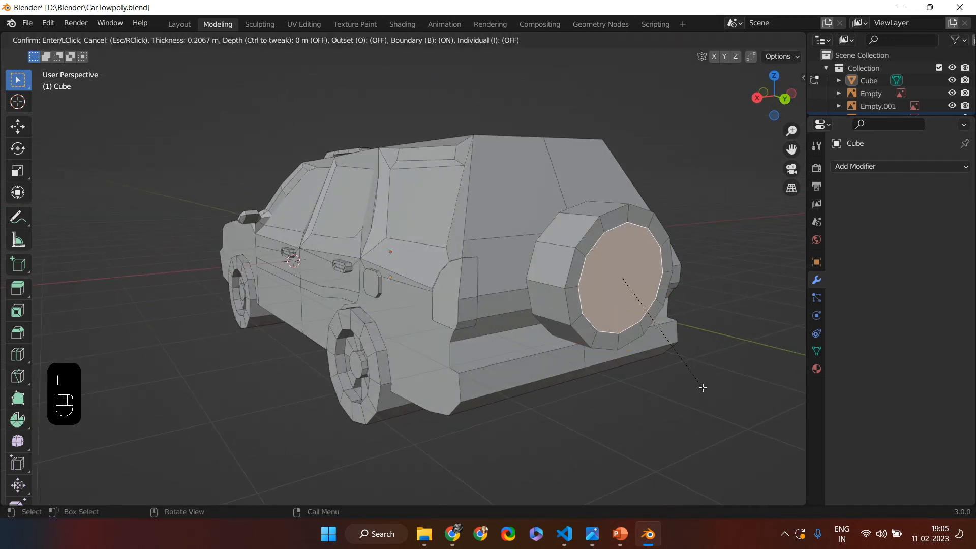
pyautogui.click(703, 387)
pyautogui.press('e')
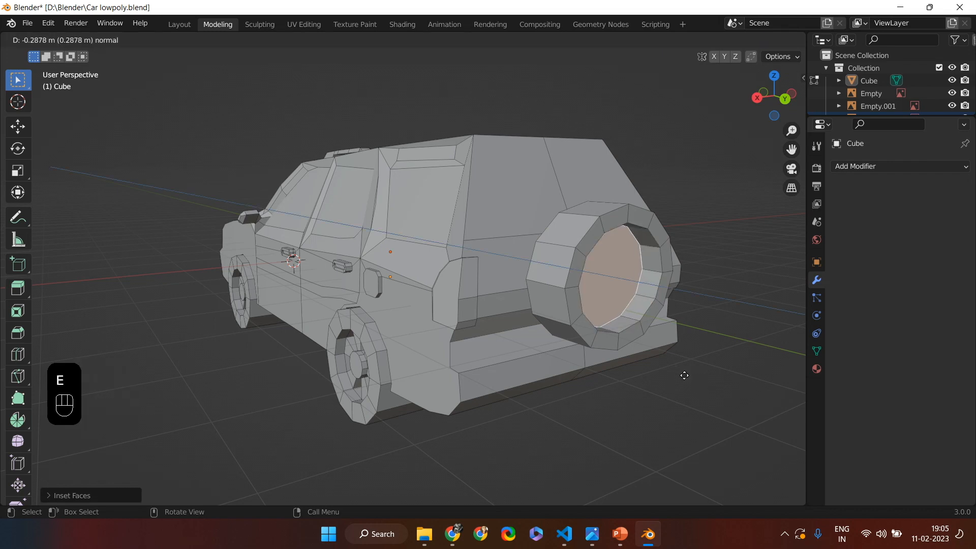
pyautogui.click(689, 377)
pyautogui.press('i')
pyautogui.click(680, 374)
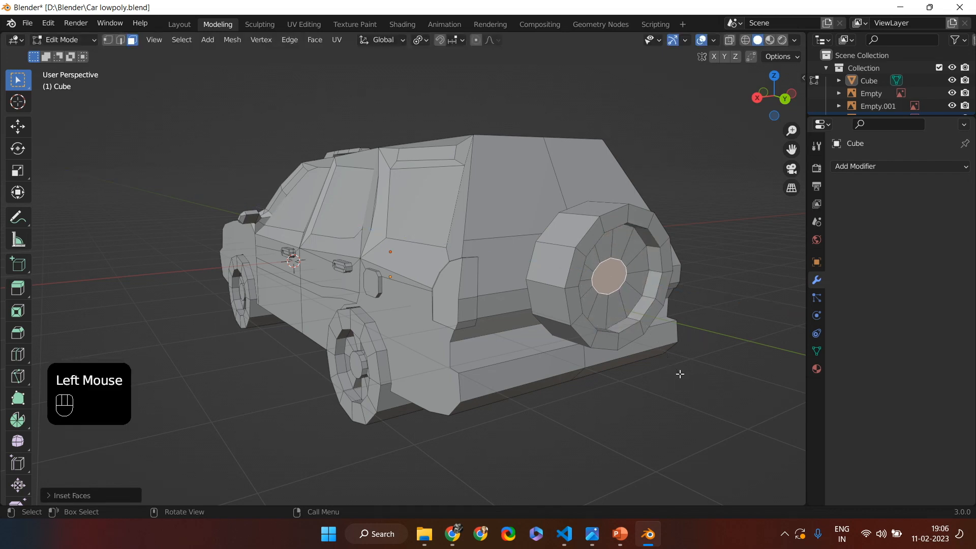
pyautogui.click(685, 377)
# Select alternating segments around the spare wheel's hub and extrude them to form the rim spokes.
pyautogui.moveTo(685, 378)
pyautogui.mouseDown(button='middle')
pyautogui.moveTo(628, 376)
pyautogui.moveTo(639, 359)
pyautogui.moveTo(688, 376)
pyautogui.moveTo(680, 373)
pyautogui.mouseUp(button='middle')
pyautogui.click(567, 280)
pyautogui.doubleClick(582, 316)
pyautogui.moveTo(581, 315); pyautogui.dragTo(457, 285, button='middle')
pyautogui.click(425, 233)
pyautogui.keyDown('shift'); pyautogui.click(483, 241); pyautogui.keyUp('shift')
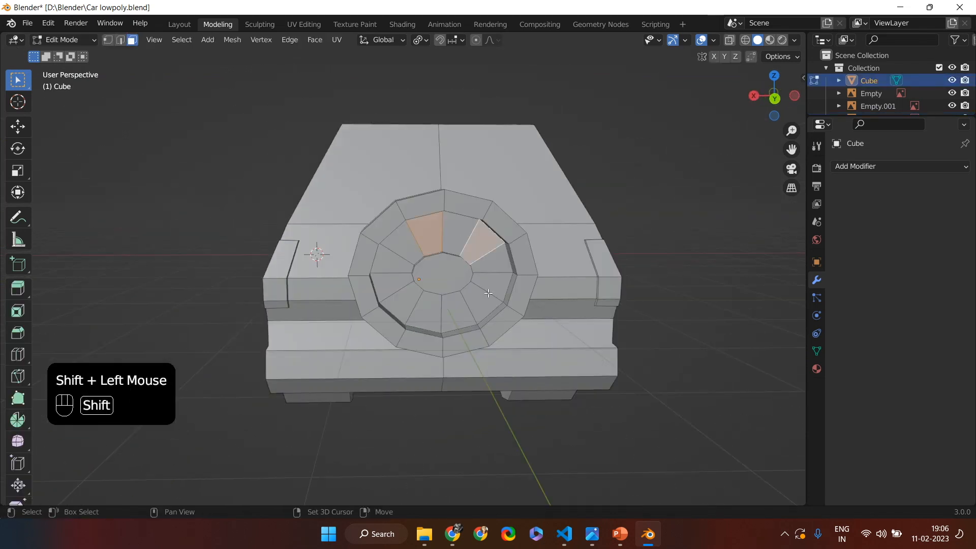
pyautogui.keyDown('shift'); pyautogui.click(386, 267); pyautogui.keyUp('shift')
pyautogui.moveTo(386, 267); pyautogui.dragTo(714, 323, button='middle')
pyautogui.press('e')
pyautogui.click(553, 318)
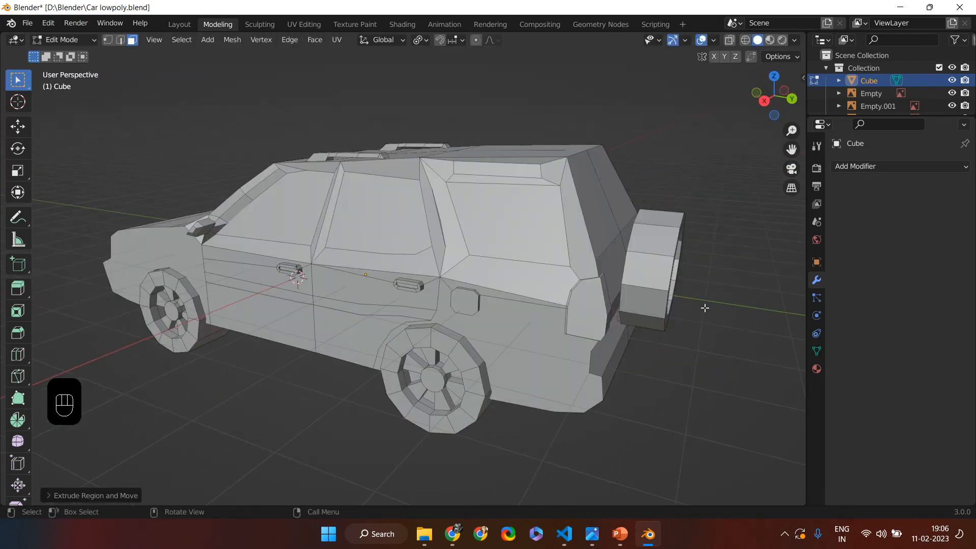
# Dissolve the stray vertices on the pillar behind the rear door window.
pyautogui.moveTo(718, 286); pyautogui.dragTo(100, 40, button='middle')
pyautogui.scroll(4, 636, 264)
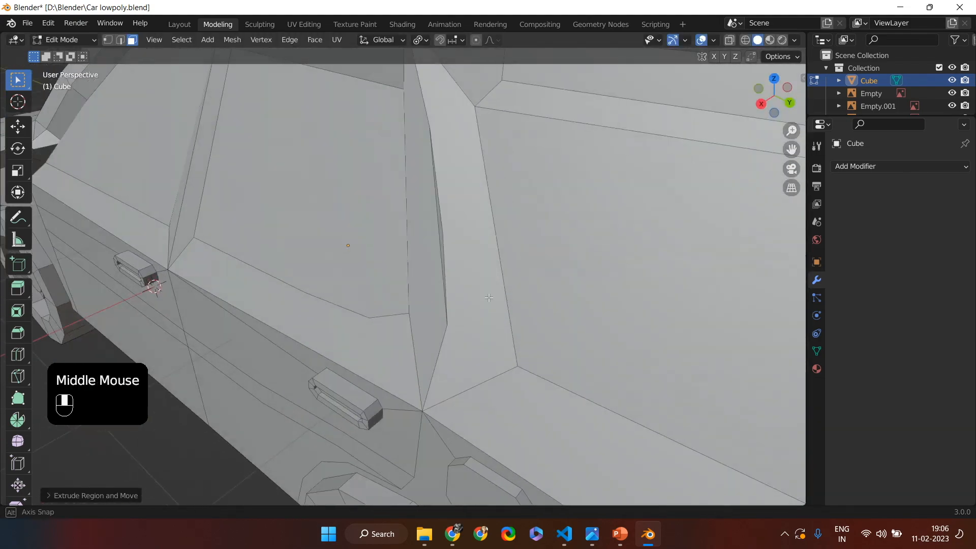
pyautogui.click(107, 39)
pyautogui.moveTo(355, 229); pyautogui.dragTo(508, 214, button='middle')
pyautogui.rightClick(522, 206)
pyautogui.click(487, 407)
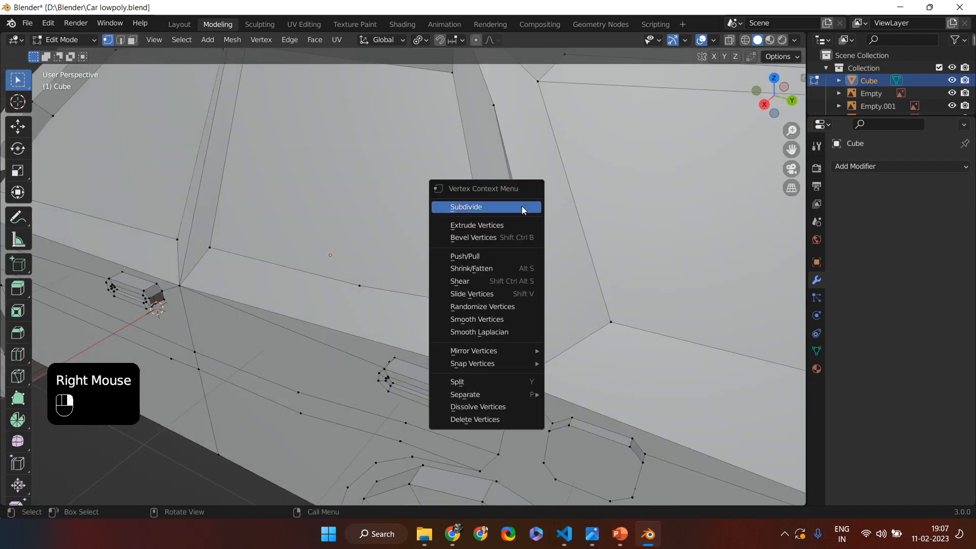
pyautogui.moveTo(479, 336); pyautogui.dragTo(538, 311, button='middle')
pyautogui.scroll(2, 690, 360)
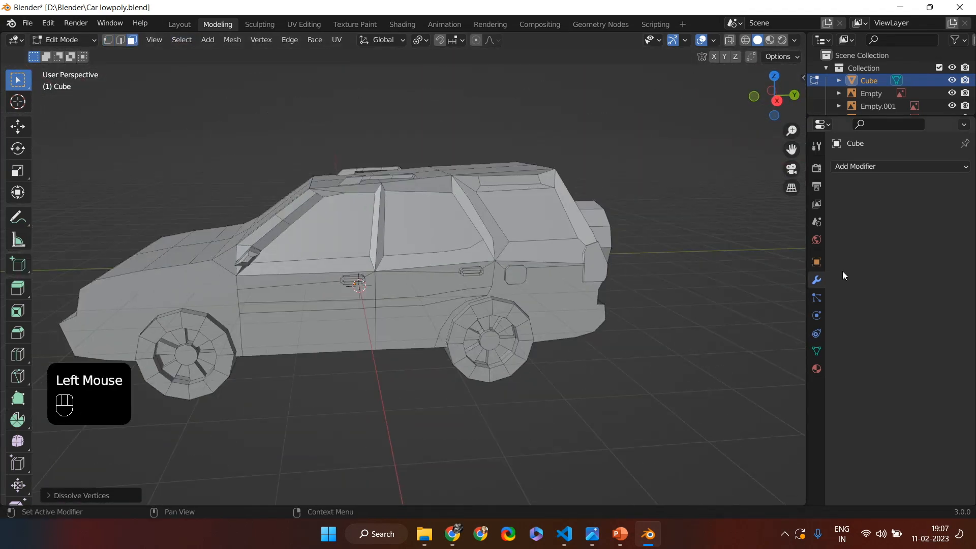
# Switch to Material Preview and set the body material's base color to dark teal (H 0.549, S 0.850, V 0.141).
pyautogui.click(816, 368)
pyautogui.click(915, 395)
pyautogui.click(915, 396)
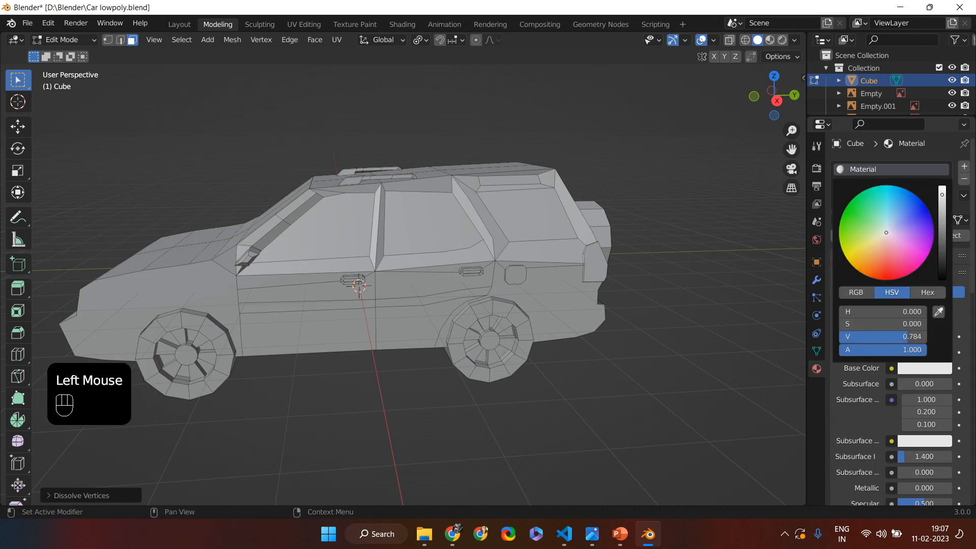
pyautogui.click(942, 198)
pyautogui.press('a')
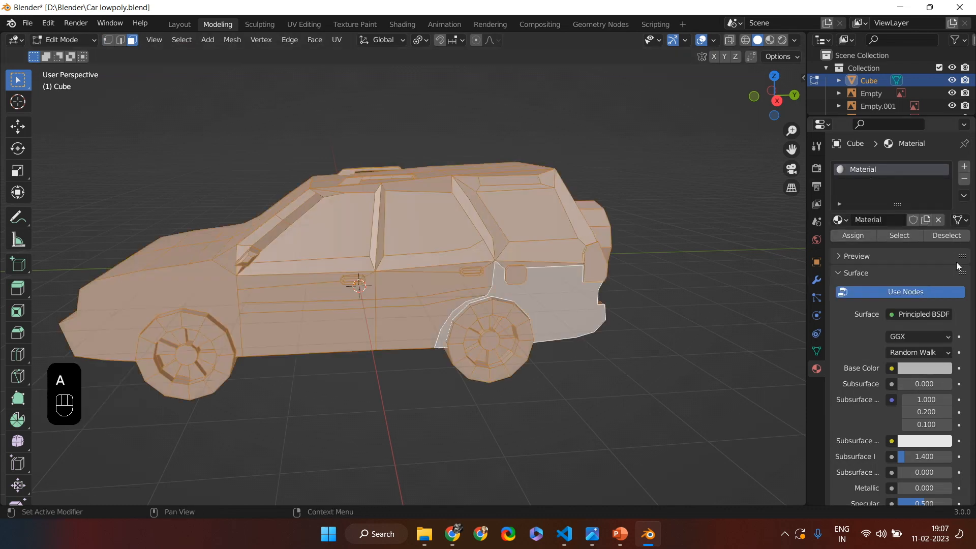
pyautogui.click(770, 39)
pyautogui.moveTo(626, 366); pyautogui.dragTo(643, 376, button='middle')
pyautogui.click(924, 369)
pyautogui.moveTo(885, 235); pyautogui.dragTo(941, 224)
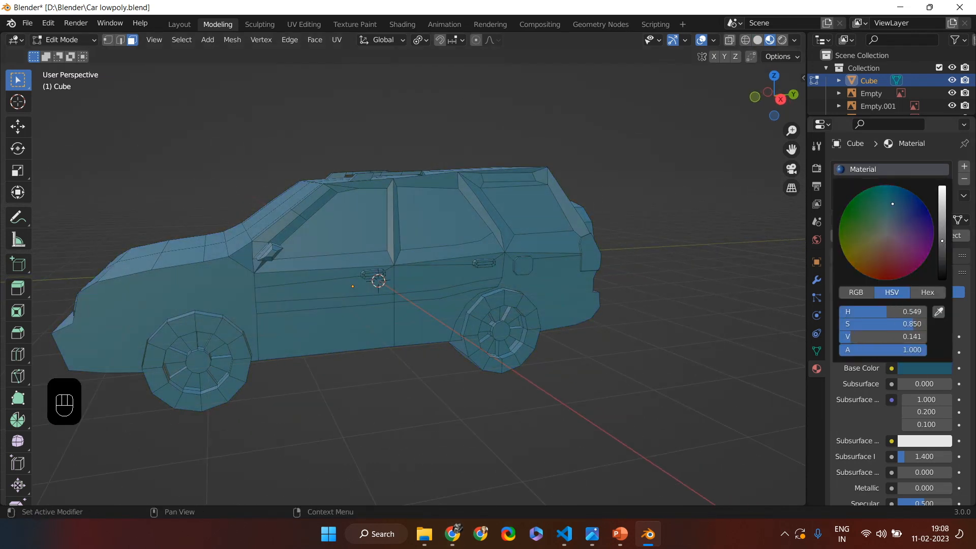
# Add a second material with its default white color and assign it to the front and rear door windows.
pyautogui.click(964, 166)
pyautogui.click(921, 245)
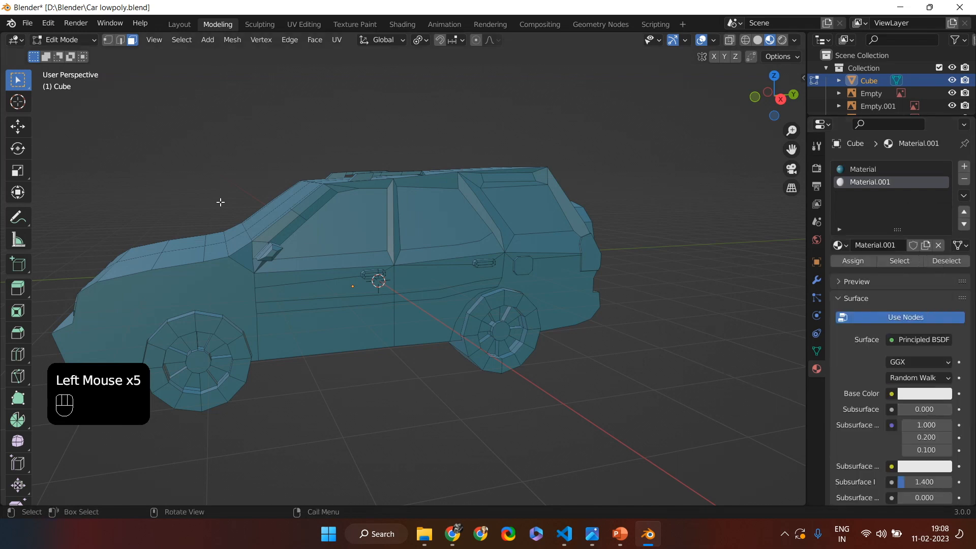
pyautogui.click(346, 223)
pyautogui.click(413, 217)
pyautogui.click(869, 182)
pyautogui.click(853, 260)
# Assign the white window material to the rear quarter window and the front door window.
pyautogui.click(863, 169)
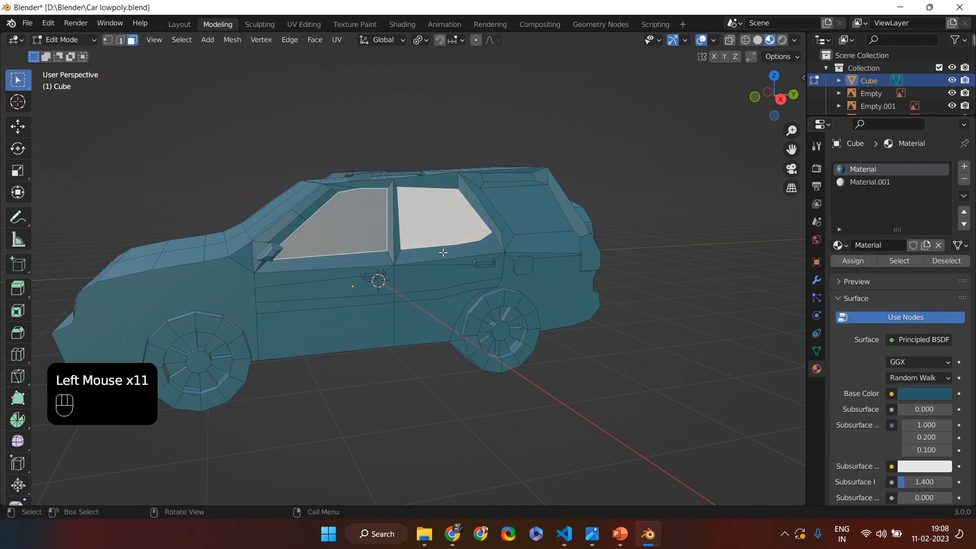
pyautogui.rightClick(456, 393)
pyautogui.click(529, 208)
pyautogui.moveTo(528, 208); pyautogui.dragTo(554, 211, button='middle')
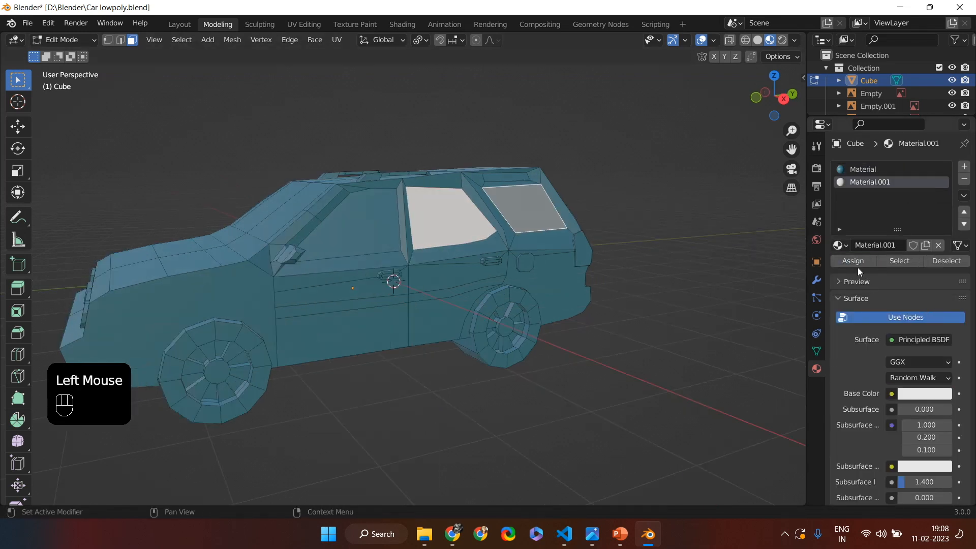
pyautogui.click(384, 206)
pyautogui.click(870, 182)
pyautogui.click(853, 261)
# Select both halves of the windshield and assign them the white window material.
pyautogui.moveTo(406, 254); pyautogui.dragTo(337, 255, button='middle')
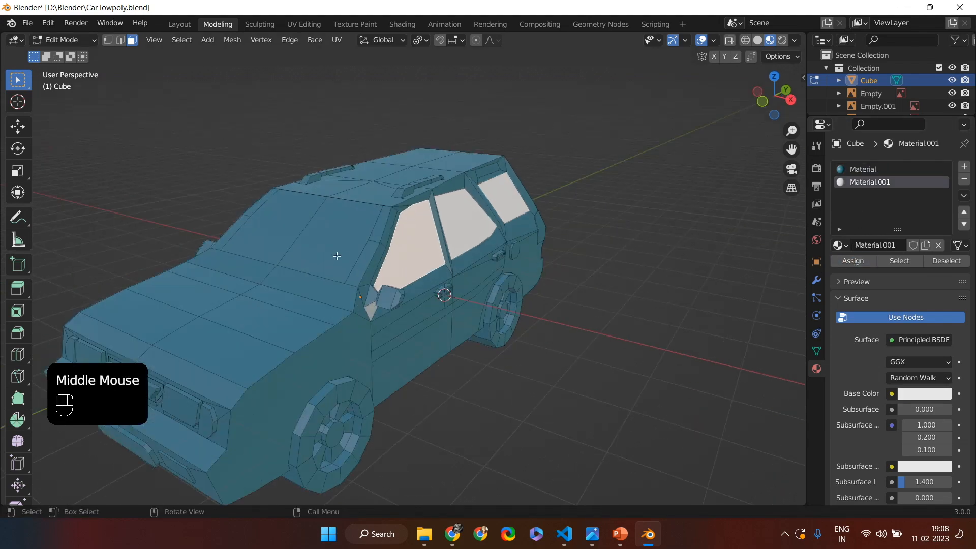
pyautogui.click(338, 255)
pyautogui.keyDown('shift'); pyautogui.click(274, 226); pyautogui.keyUp('shift')
pyautogui.click(852, 260)
# Select further windows around the car and assign them the white window material.
pyautogui.moveTo(559, 325); pyautogui.dragTo(396, 238, button='middle')
pyautogui.keyDown('shift'); pyautogui.click(437, 239); pyautogui.keyUp('shift')
pyautogui.keyDown('shift'); pyautogui.click(341, 234); pyautogui.keyUp('shift')
pyautogui.click(870, 182)
pyautogui.click(853, 260)
pyautogui.moveTo(458, 254); pyautogui.dragTo(396, 213, button='middle')
pyautogui.click(399, 299)
# Add a third material and set its base color to black.
pyautogui.moveTo(533, 254); pyautogui.dragTo(460, 284, button='middle')
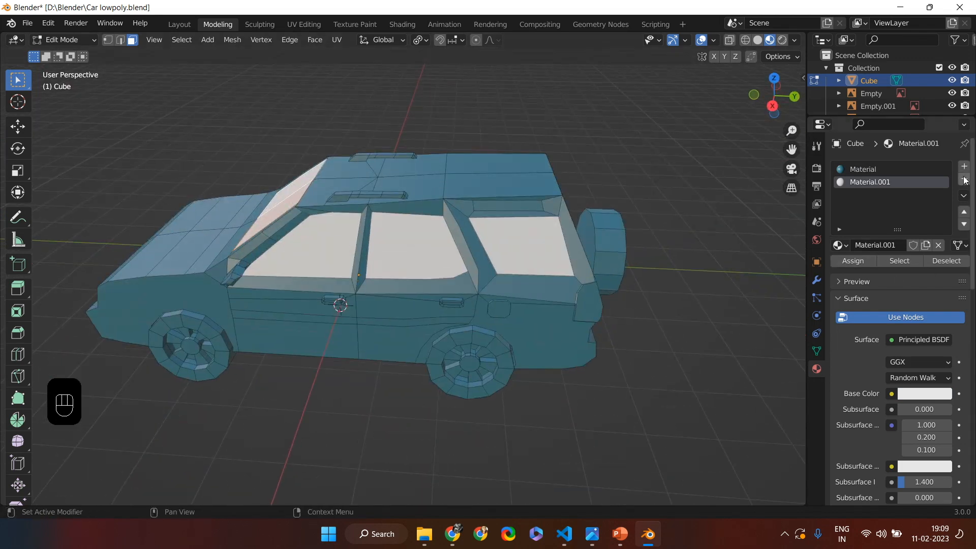
pyautogui.click(965, 167)
pyautogui.click(877, 247)
pyautogui.click(924, 394)
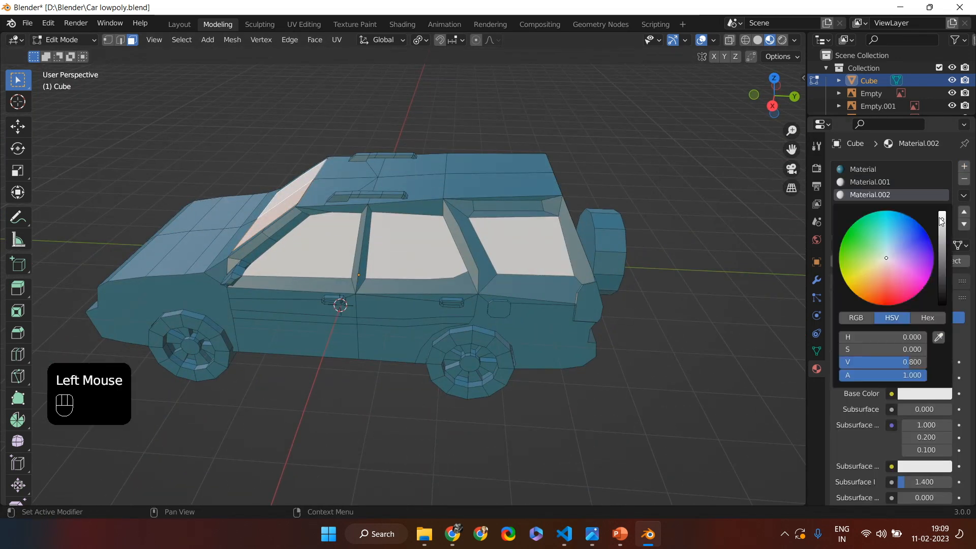
pyautogui.moveTo(942, 220); pyautogui.dragTo(942, 304)
# Select the faces of the roof rail on the car's left side, including its underside and ends.
pyautogui.scroll(4, 523, 298)
pyautogui.keyDown('shift'); pyautogui.moveTo(523, 299); pyautogui.dragTo(508, 447, button='middle'); pyautogui.keyUp('shift')
pyautogui.keyDown('shift'); pyautogui.click(369, 228); pyautogui.keyUp('shift')
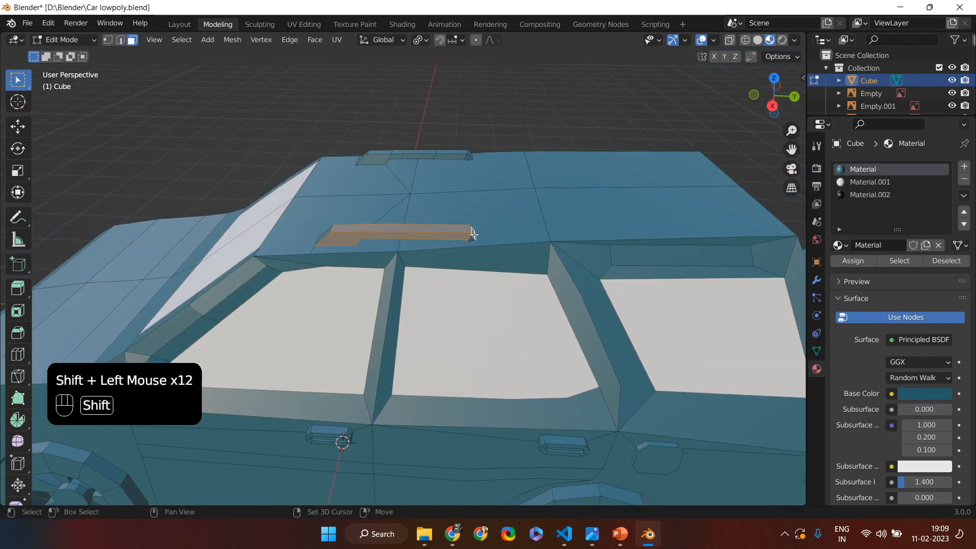
pyautogui.moveTo(327, 233); pyautogui.dragTo(412, 218, button='middle')
pyautogui.scroll(2, 411, 217)
pyautogui.keyDown('shift'); pyautogui.moveTo(409, 175); pyautogui.dragTo(355, 263, button='middle'); pyautogui.keyUp('shift')
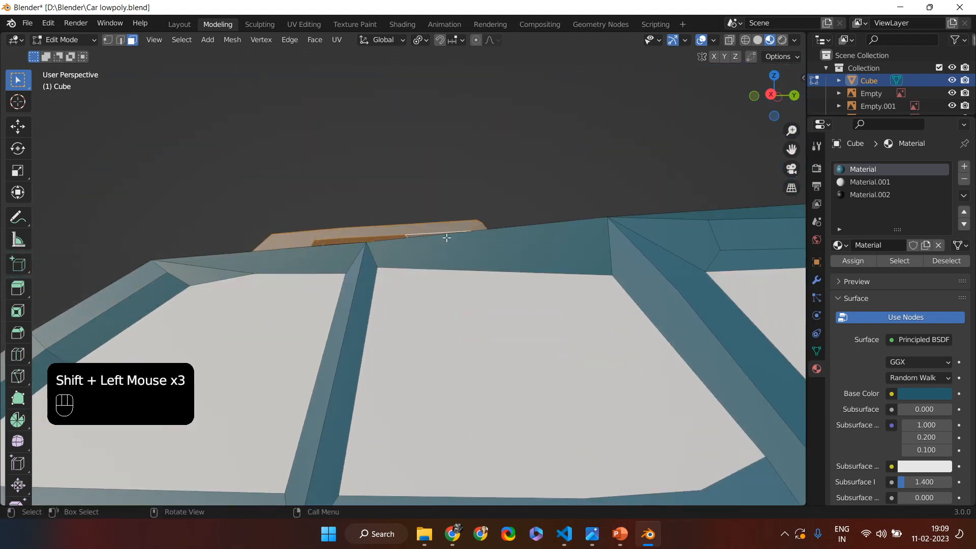
pyautogui.moveTo(446, 238); pyautogui.dragTo(482, 247, button='middle')
pyautogui.keyDown('shift'); pyautogui.click(555, 261); pyautogui.keyUp('shift')
pyautogui.moveTo(584, 276); pyautogui.dragTo(522, 224, button='middle')
pyautogui.keyDown('shift'); pyautogui.click(522, 224); pyautogui.keyUp('shift')
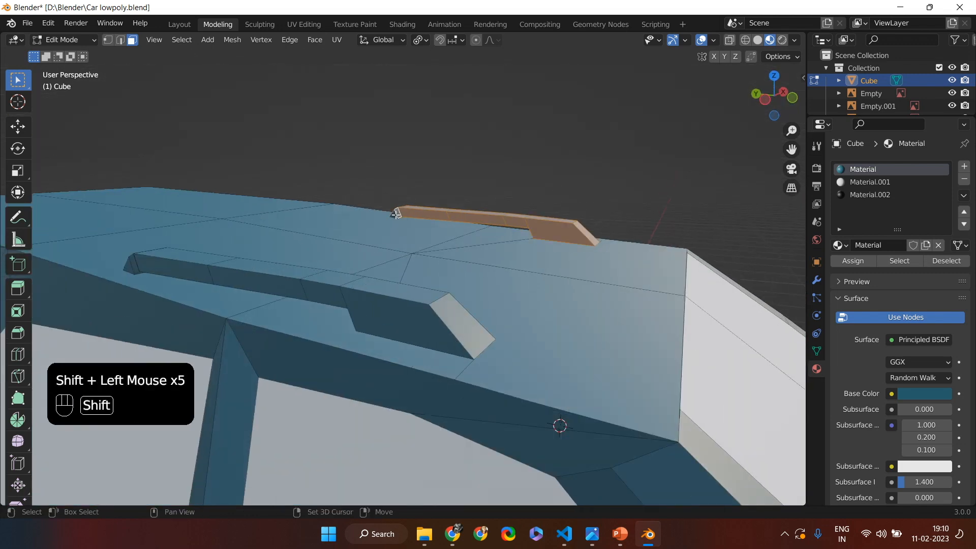
# Add the outer faces of the roof rail on the car's right side to the selection.
pyautogui.keyDown('shift'); pyautogui.click(412, 331); pyautogui.keyUp('shift')
pyautogui.keyDown('shift'); pyautogui.click(460, 326); pyautogui.keyUp('shift')
pyautogui.keyDown('shift'); pyautogui.click(322, 292); pyautogui.keyUp('shift')
pyautogui.keyDown('shift'); pyautogui.click(366, 300); pyautogui.keyUp('shift')
pyautogui.keyDown('shift'); pyautogui.click(254, 278); pyautogui.keyUp('shift')
pyautogui.keyDown('shift'); pyautogui.click(202, 258); pyautogui.keyUp('shift')
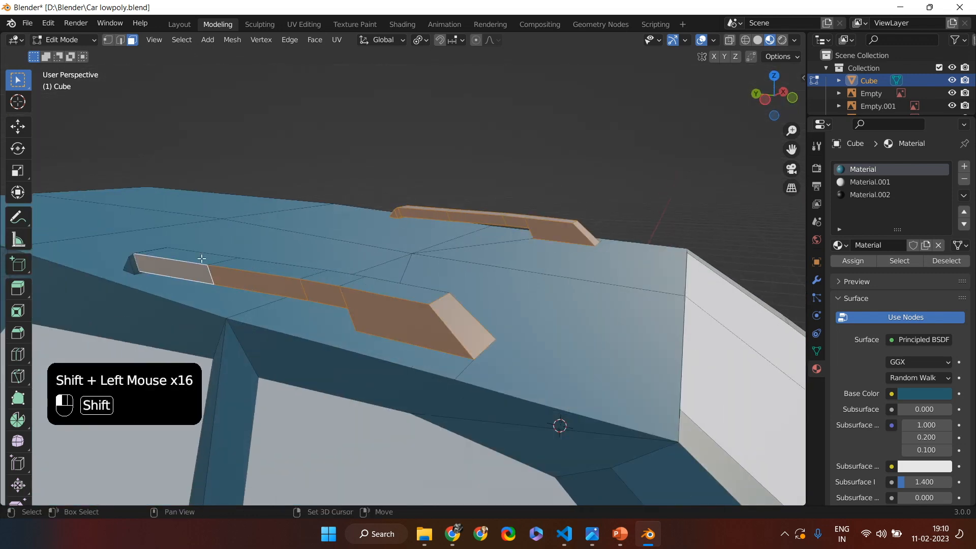
# Add the remaining inner and underside faces of the roof rails and assign the black material to both rails.
pyautogui.moveTo(226, 257); pyautogui.dragTo(556, 270, button='middle')
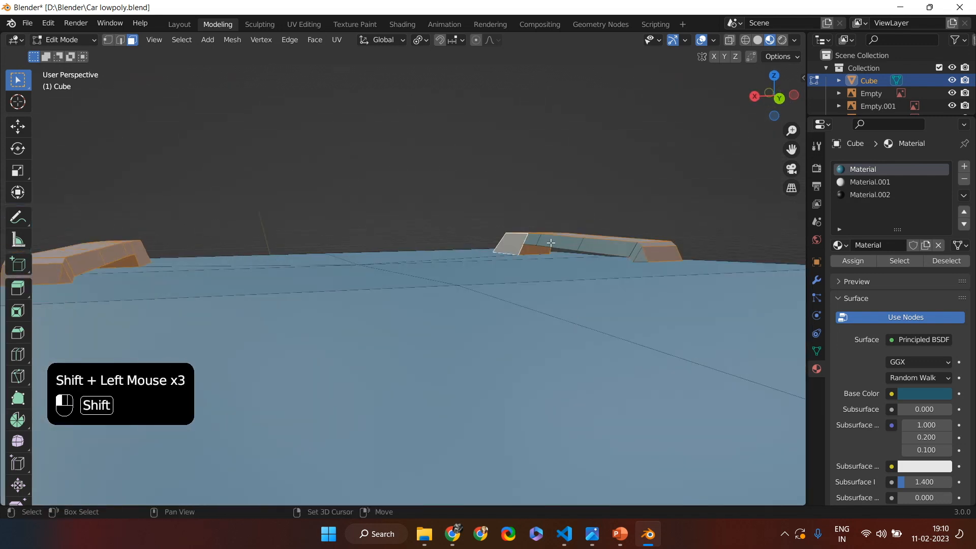
pyautogui.moveTo(633, 252); pyautogui.dragTo(471, 242, button='middle')
pyautogui.keyDown('shift'); pyautogui.click(636, 239); pyautogui.keyUp('shift')
pyautogui.keyDown('shift'); pyautogui.click(635, 239); pyautogui.keyUp('shift')
pyautogui.keyDown('shift'); pyautogui.click(635, 239); pyautogui.keyUp('shift')
pyautogui.keyDown('shift'); pyautogui.click(636, 239); pyautogui.keyUp('shift')
pyautogui.keyDown('shift'); pyautogui.click(635, 239); pyautogui.keyUp('shift')
pyautogui.keyDown('shift'); pyautogui.click(635, 239); pyautogui.keyUp('shift')
pyautogui.keyDown('shift'); pyautogui.click(635, 239); pyautogui.keyUp('shift')
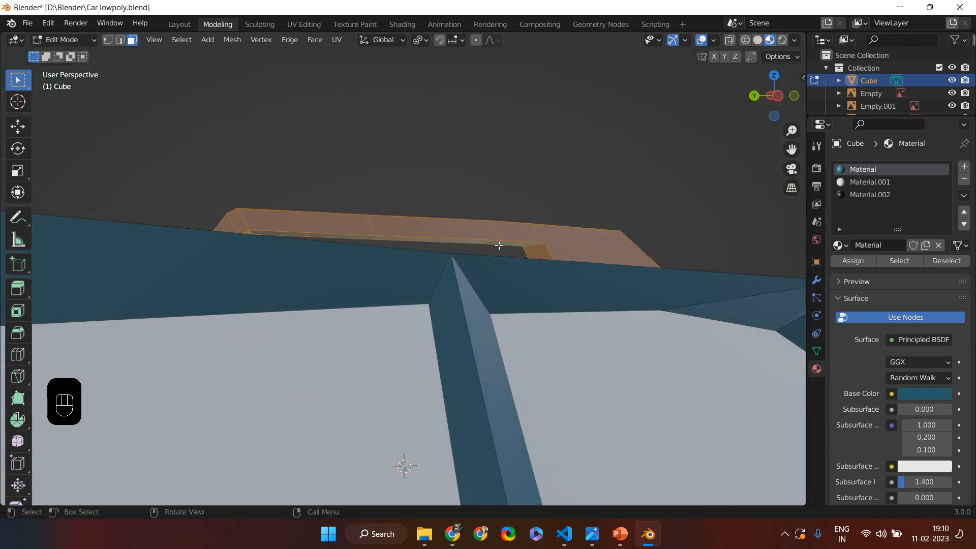
pyautogui.keyDown('shift'); pyautogui.click(470, 242); pyautogui.keyUp('shift')
pyautogui.keyDown('shift'); pyautogui.click(471, 242); pyautogui.keyUp('shift')
pyautogui.moveTo(491, 204); pyautogui.dragTo(508, 214, button='middle')
pyautogui.click(870, 194)
pyautogui.click(853, 261)
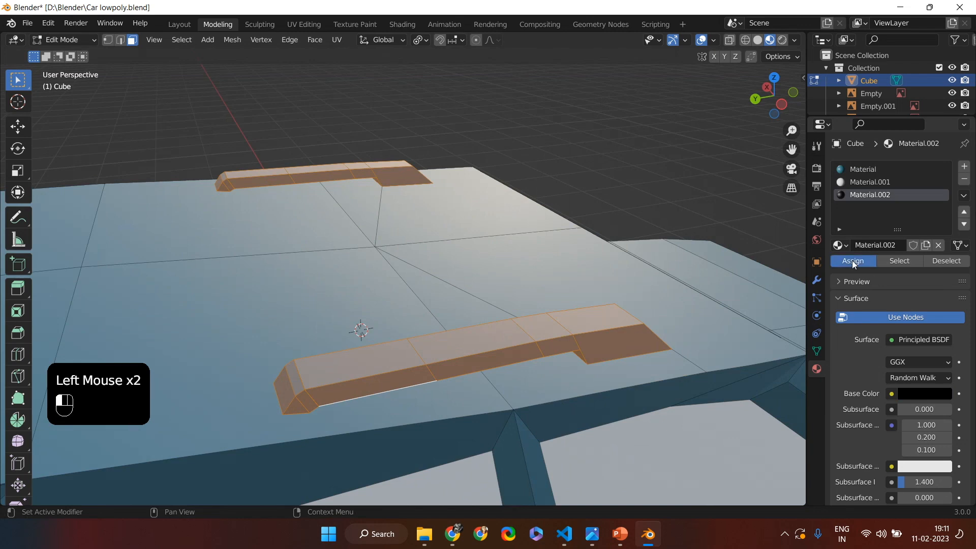
# Select the tread and sidewall faces of the front left tire, leaving out the rim and spokes.
pyautogui.moveTo(457, 244); pyautogui.dragTo(490, 231, button='middle')
pyautogui.scroll(-3, 331, 274)
pyautogui.moveTo(331, 274); pyautogui.dragTo(610, 364, button='middle')
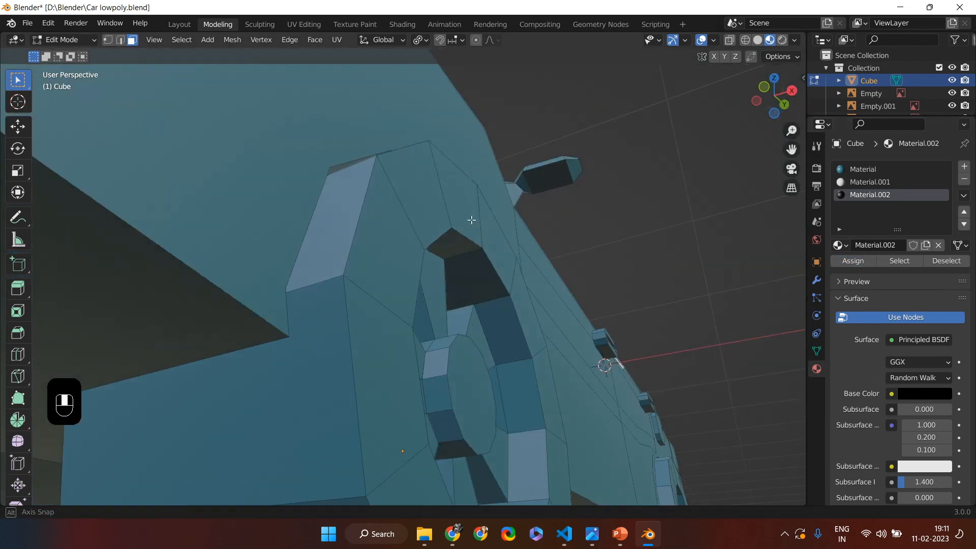
pyautogui.scroll(-2, 488, 214)
pyautogui.click(313, 401)
pyautogui.keyDown('shift'); pyautogui.click(315, 377); pyautogui.keyUp('shift')
pyautogui.keyDown('shift'); pyautogui.click(363, 394); pyautogui.keyUp('shift')
pyautogui.keyDown('shift'); pyautogui.click(379, 414); pyautogui.keyUp('shift')
pyautogui.keyDown('shift'); pyautogui.click(347, 427); pyautogui.keyUp('shift')
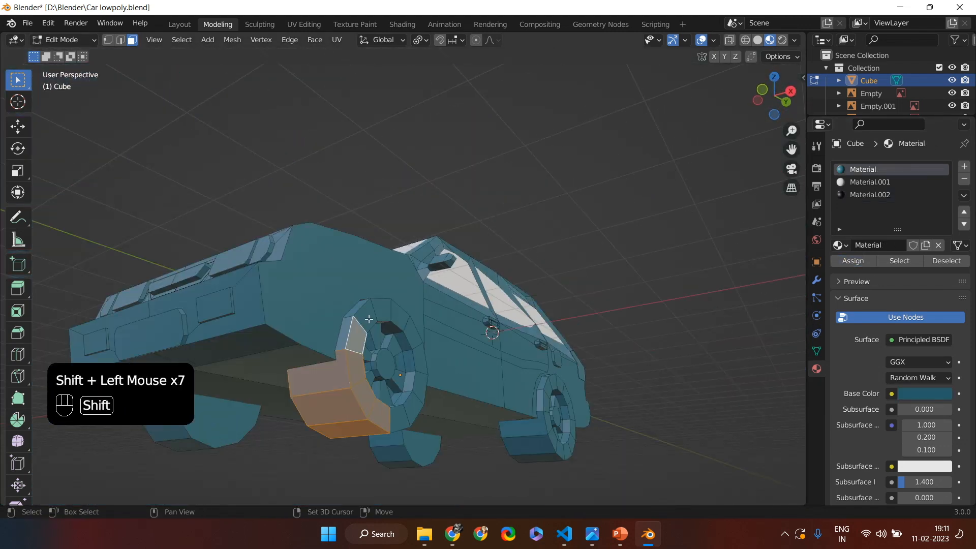
pyautogui.moveTo(480, 428); pyautogui.dragTo(379, 394, button='middle')
pyautogui.scroll(3, 227, 388)
pyautogui.keyDown('shift'); pyautogui.click(294, 368); pyautogui.keyUp('shift')
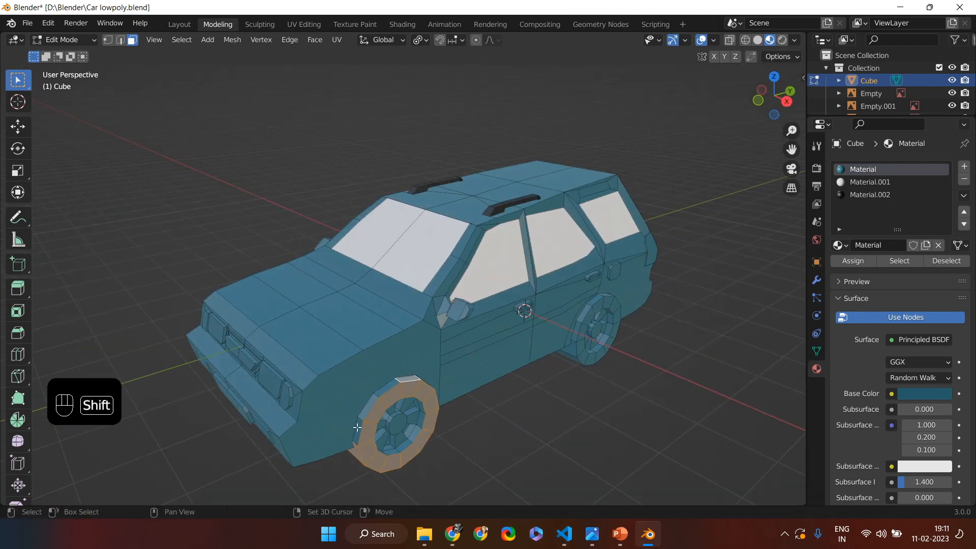
pyautogui.keyDown('shift'); pyautogui.click(366, 427); pyautogui.keyUp('shift')
pyautogui.keyDown('shift'); pyautogui.click(374, 407); pyautogui.keyUp('shift')
pyautogui.keyDown('shift'); pyautogui.click(385, 393); pyautogui.keyUp('shift')
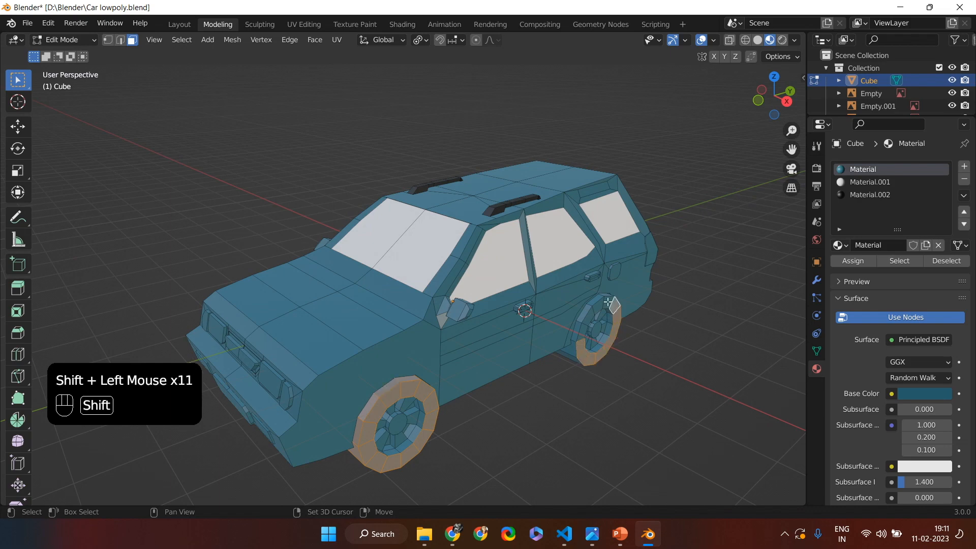
# Add the sidewall and tread faces of the rear left tire to the selection.
pyautogui.moveTo(576, 359); pyautogui.dragTo(438, 277, button='middle')
pyautogui.keyDown('shift'); pyautogui.click(386, 214); pyautogui.keyUp('shift')
pyautogui.keyDown('shift'); pyautogui.click(361, 187); pyautogui.keyUp('shift')
pyautogui.keyDown('shift'); pyautogui.click(376, 163); pyautogui.keyUp('shift')
pyautogui.keyDown('shift'); pyautogui.click(386, 198); pyautogui.keyUp('shift')
pyautogui.keyDown('shift'); pyautogui.click(406, 237); pyautogui.keyUp('shift')
pyautogui.moveTo(406, 236); pyautogui.dragTo(425, 386, button='middle')
pyautogui.keyDown('shift'); pyautogui.click(422, 397); pyautogui.keyUp('shift')
pyautogui.keyDown('shift'); pyautogui.click(418, 377); pyautogui.keyUp('shift')
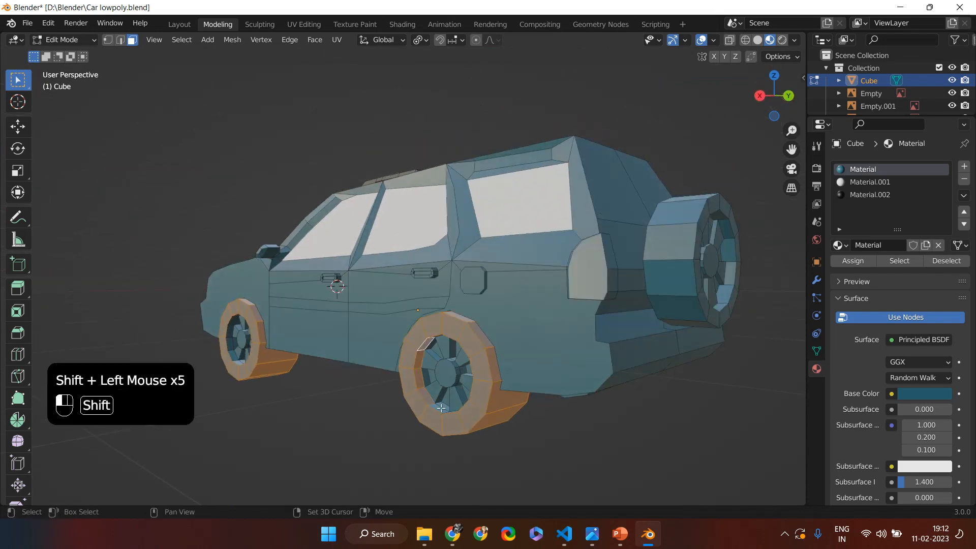
# Add the inner edge faces of both left tires and the visible inward-facing parts of the right tires.
pyautogui.moveTo(232, 322); pyautogui.dragTo(374, 179, button='middle')
pyautogui.keyDown('shift'); pyautogui.click(374, 179); pyautogui.keyUp('shift')
pyautogui.moveTo(410, 227); pyautogui.dragTo(444, 378, button='middle')
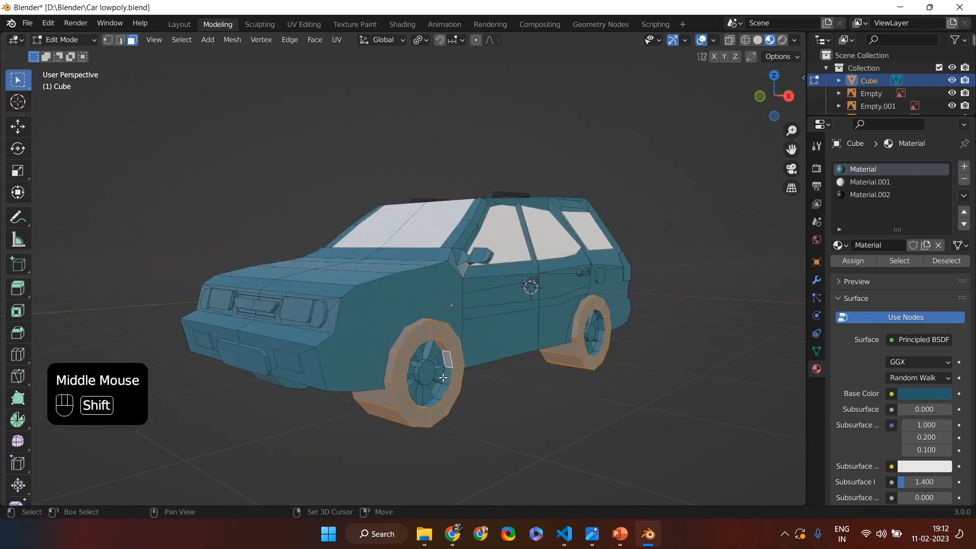
pyautogui.moveTo(619, 334); pyautogui.dragTo(310, 255, button='middle')
pyautogui.keyDown('shift'); pyautogui.click(561, 453); pyautogui.keyUp('shift')
pyautogui.keyDown('shift'); pyautogui.click(222, 366); pyautogui.keyUp('shift')
pyautogui.keyDown('shift'); pyautogui.click(311, 255); pyautogui.keyUp('shift')
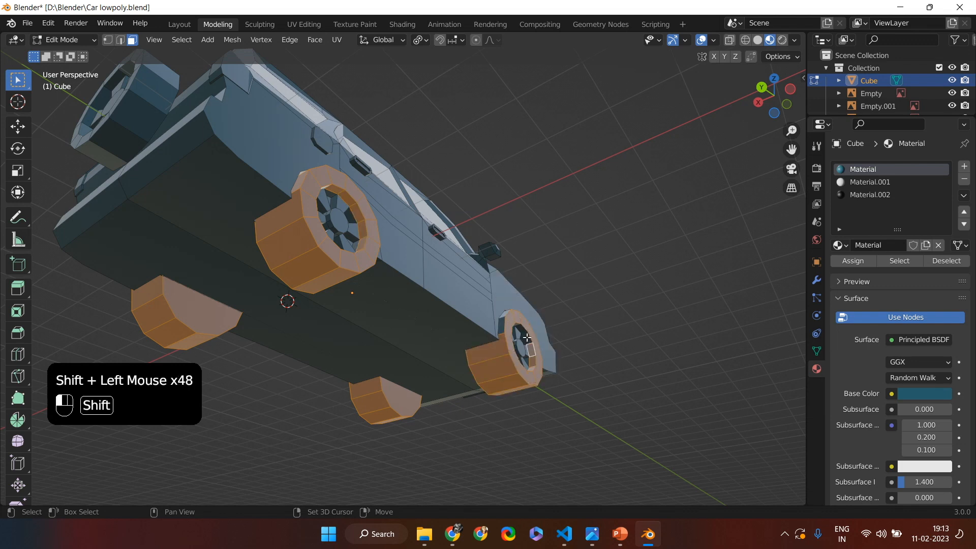
# Add the outer sidewall and tread faces of the front right tire to the selection.
pyautogui.moveTo(502, 327); pyautogui.dragTo(451, 385, button='middle')
pyautogui.keyDown('shift'); pyautogui.click(452, 384); pyautogui.keyUp('shift')
pyautogui.moveTo(422, 320); pyautogui.dragTo(512, 457, button='middle')
pyautogui.keyDown('shift'); pyautogui.click(512, 457); pyautogui.keyUp('shift')
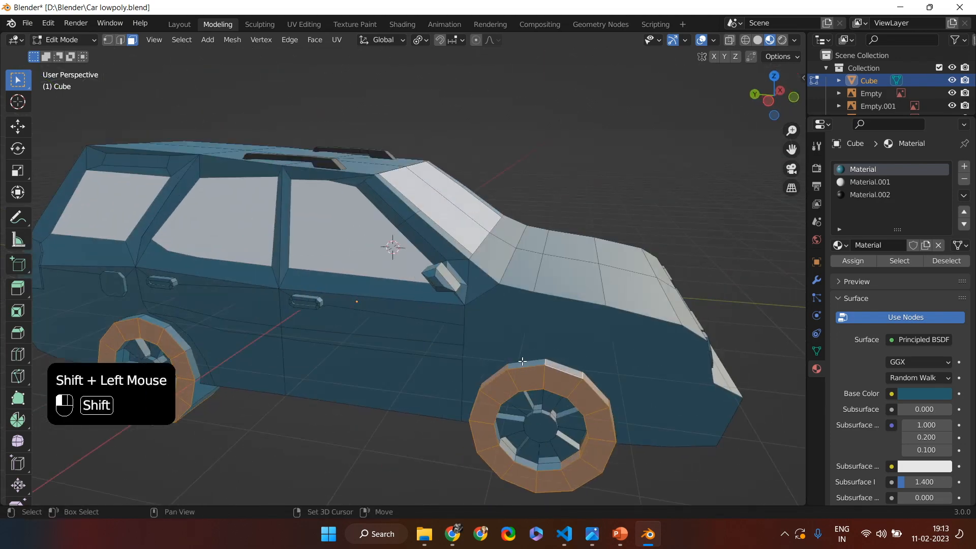
pyautogui.keyDown('shift'); pyautogui.click(512, 457); pyautogui.keyUp('shift')
pyautogui.keyDown('shift'); pyautogui.click(512, 457); pyautogui.keyUp('shift')
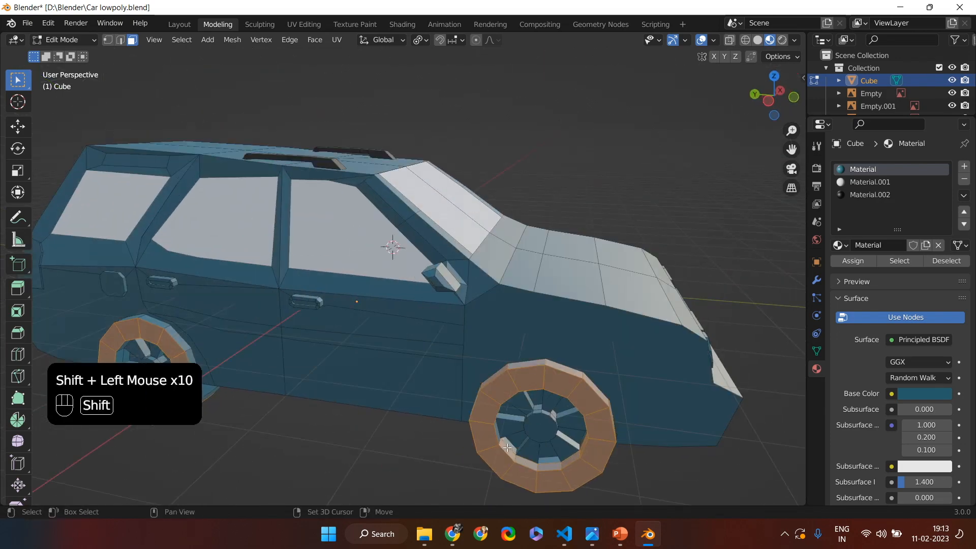
# Add the sidewall, tread and inner edge faces of the rear right tire to the selection.
pyautogui.moveTo(499, 434); pyautogui.dragTo(437, 404, button='middle')
pyautogui.keyDown('shift'); pyautogui.click(473, 402); pyautogui.keyUp('shift')
pyautogui.keyDown('shift'); pyautogui.click(135, 344); pyautogui.keyUp('shift')
pyautogui.keyDown('shift'); pyautogui.moveTo(294, 303); pyautogui.dragTo(383, 280, button='middle'); pyautogui.keyUp('shift')
pyautogui.keyDown('shift'); pyautogui.click(253, 360); pyautogui.keyUp('shift')
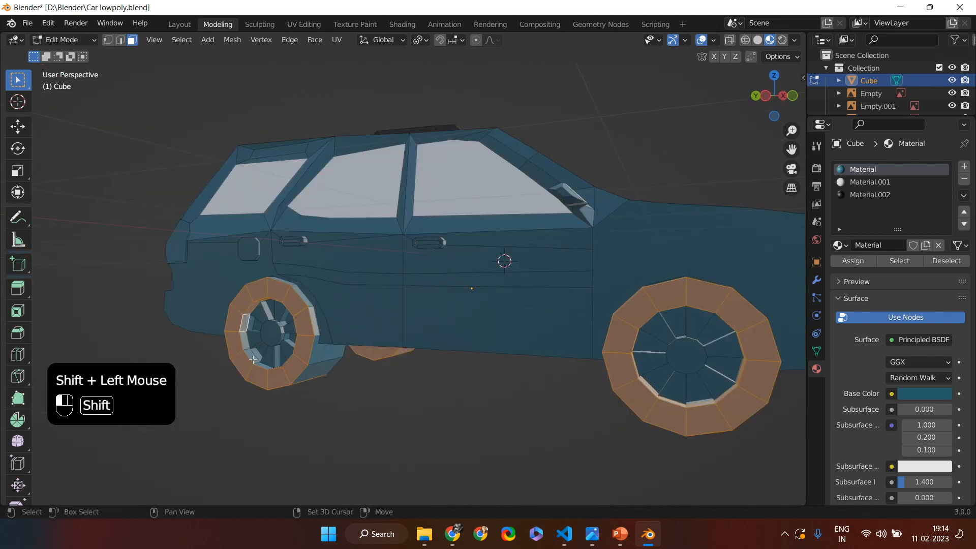
pyautogui.keyDown('shift'); pyautogui.click(288, 279); pyautogui.keyUp('shift')
pyautogui.moveTo(289, 279); pyautogui.dragTo(308, 395, button='middle')
pyautogui.keyDown('shift'); pyautogui.click(308, 396); pyautogui.keyUp('shift')
# Add the last missing tire faces and assign the black material to all four tires.
pyautogui.moveTo(235, 338); pyautogui.dragTo(508, 325, button='middle')
pyautogui.keyDown('shift'); pyautogui.click(508, 325); pyautogui.keyUp('shift')
pyautogui.keyDown('shift'); pyautogui.click(267, 395); pyautogui.keyUp('shift')
pyautogui.moveTo(588, 428); pyautogui.dragTo(737, 356, button='middle')
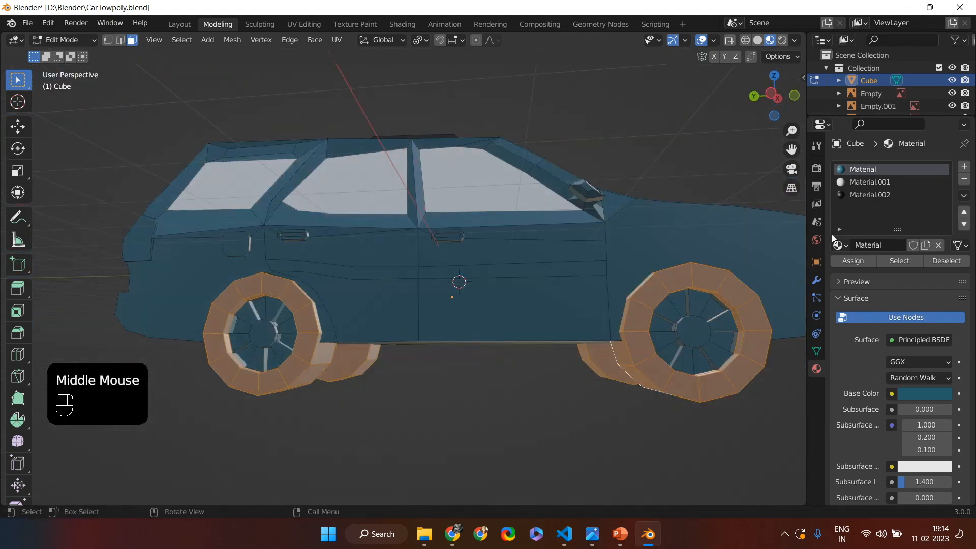
pyautogui.click(870, 194)
pyautogui.click(853, 261)
pyautogui.click(527, 384)
# Select both panels of the car's left headlight together with their thin edge faces.
pyautogui.scroll(-2, 449, 393)
pyautogui.moveTo(448, 392); pyautogui.dragTo(346, 414, button='middle')
pyautogui.keyDown('shift'); pyautogui.click(358, 267); pyautogui.keyUp('shift')
pyautogui.keyDown('shift'); pyautogui.click(433, 274); pyautogui.keyUp('shift')
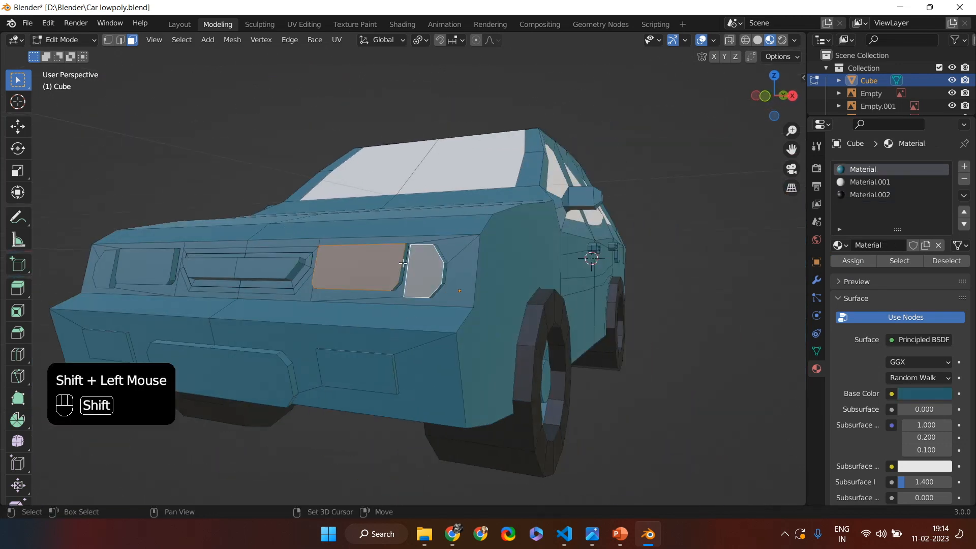
pyautogui.scroll(-3, 437, 271)
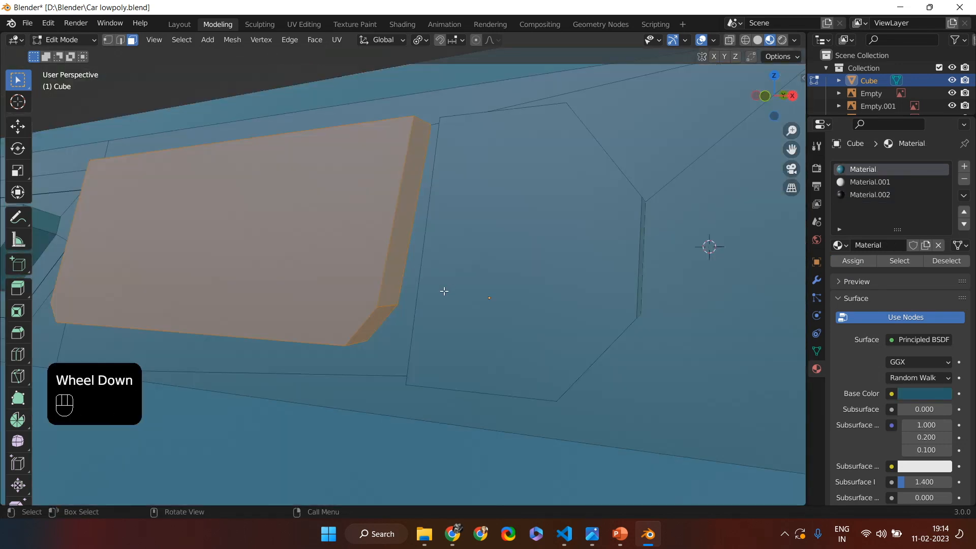
pyautogui.scroll(2, 442, 285)
pyautogui.keyDown('shift'); pyautogui.click(457, 289); pyautogui.keyUp('shift')
pyautogui.keyDown('shift'); pyautogui.click(460, 295); pyautogui.keyUp('shift')
pyautogui.keyDown('shift'); pyautogui.click(463, 300); pyautogui.keyUp('shift')
pyautogui.keyDown('shift'); pyautogui.click(465, 304); pyautogui.keyUp('shift')
pyautogui.keyDown('shift'); pyautogui.click(465, 303); pyautogui.keyUp('shift')
pyautogui.keyDown('shift'); pyautogui.click(465, 303); pyautogui.keyUp('shift')
pyautogui.moveTo(465, 304); pyautogui.dragTo(550, 329, button='middle')
pyautogui.moveTo(515, 202); pyautogui.dragTo(584, 315, button='middle')
pyautogui.keyDown('shift'); pyautogui.click(601, 339); pyautogui.keyUp('shift')
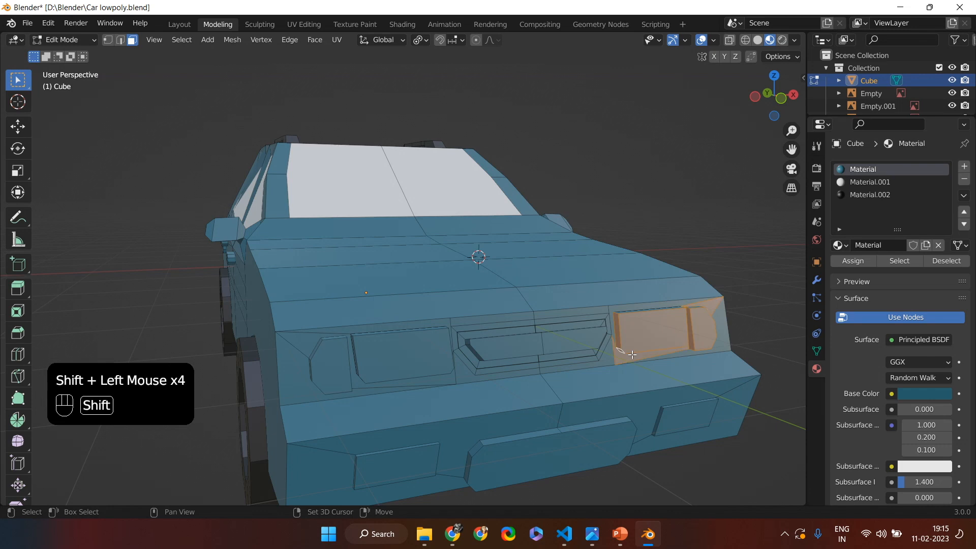
pyautogui.keyDown('shift'); pyautogui.click(645, 309); pyautogui.keyUp('shift')
pyautogui.moveTo(644, 309); pyautogui.dragTo(471, 138, button='middle')
pyautogui.moveTo(531, 145); pyautogui.dragTo(619, 171, button='middle')
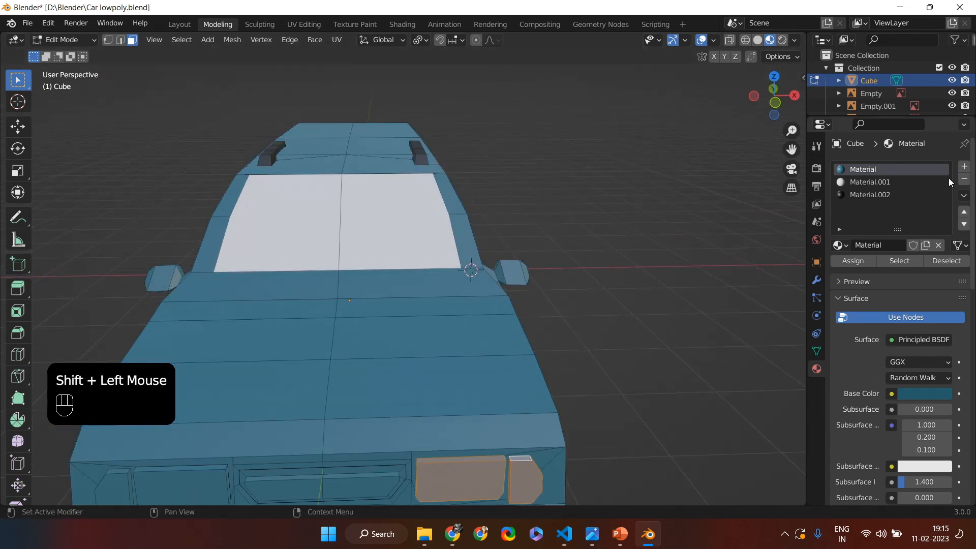
# Add a fourth material with a red base color and assign it to the selected headlight.
pyautogui.click(964, 166)
pyautogui.click(885, 245)
pyautogui.click(924, 394)
pyautogui.click(909, 261)
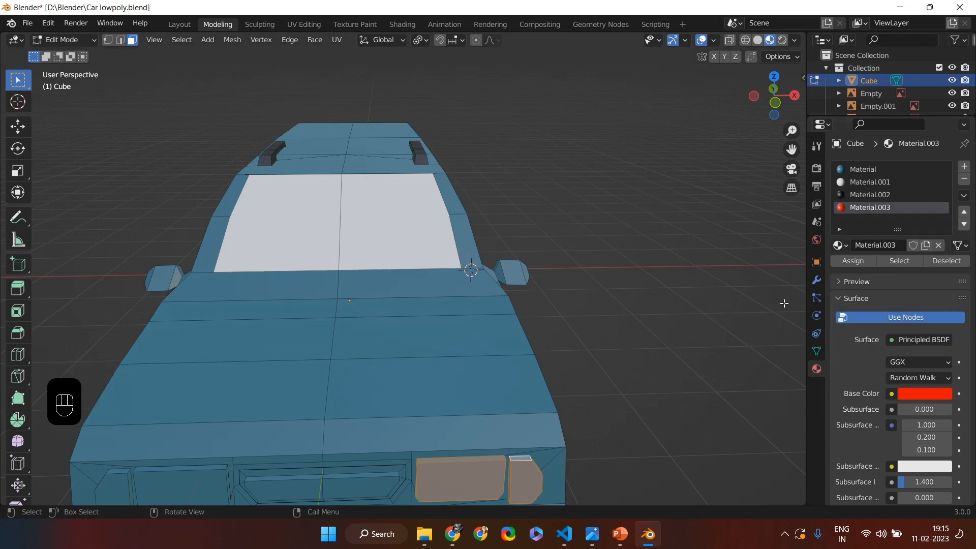
pyautogui.click(853, 261)
# Select the rectangular bumper lamp below the red headlight and assign it the red material.
pyautogui.moveTo(625, 325); pyautogui.dragTo(609, 301, button='middle')
pyautogui.keyDown('shift'); pyautogui.moveTo(671, 328); pyautogui.dragTo(539, 126, button='middle'); pyautogui.keyUp('shift')
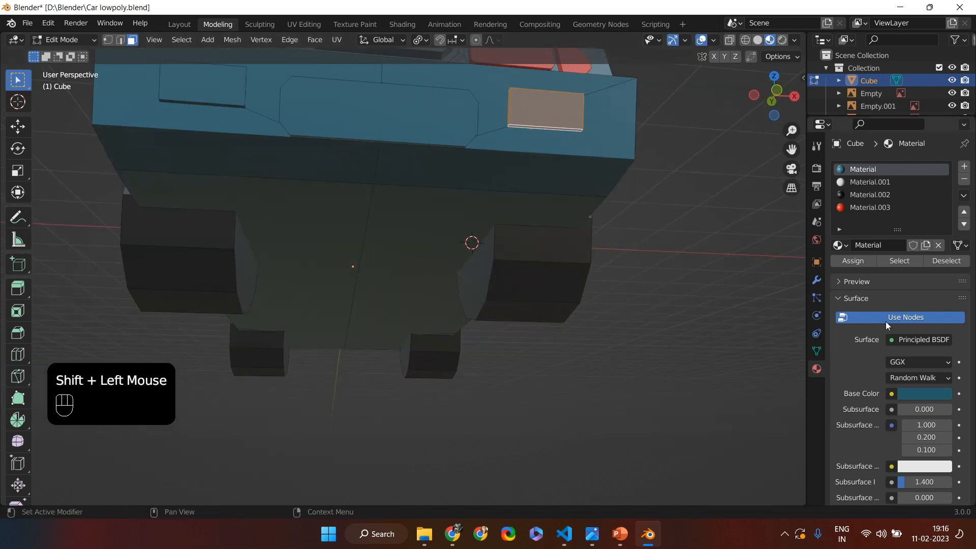
pyautogui.click(870, 207)
pyautogui.click(852, 261)
# Select the bumper lamp and headlight panels on the car's right side with their edges and assign the red material.
pyautogui.moveTo(584, 284); pyautogui.dragTo(344, 288, button='middle')
pyautogui.keyDown('shift'); pyautogui.click(409, 97); pyautogui.keyUp('shift')
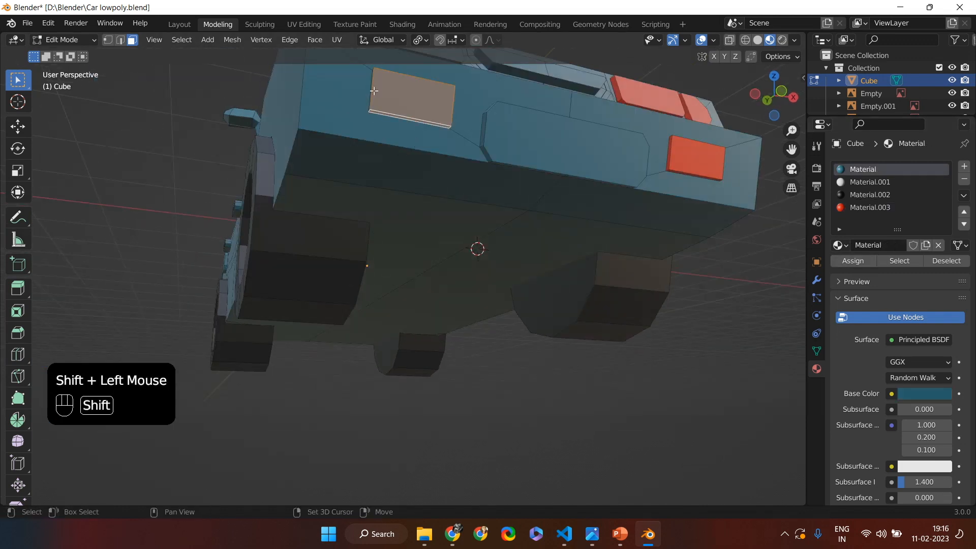
pyautogui.keyDown('shift'); pyautogui.click(374, 90); pyautogui.keyUp('shift')
pyautogui.keyDown('shift'); pyautogui.click(374, 90); pyautogui.keyUp('shift')
pyautogui.moveTo(356, 94); pyautogui.dragTo(290, 416, button='middle')
pyautogui.keyDown('shift'); pyautogui.click(231, 315); pyautogui.keyUp('shift')
pyautogui.keyDown('shift'); pyautogui.click(230, 313); pyautogui.keyUp('shift')
pyautogui.keyDown('shift'); pyautogui.click(230, 313); pyautogui.keyUp('shift')
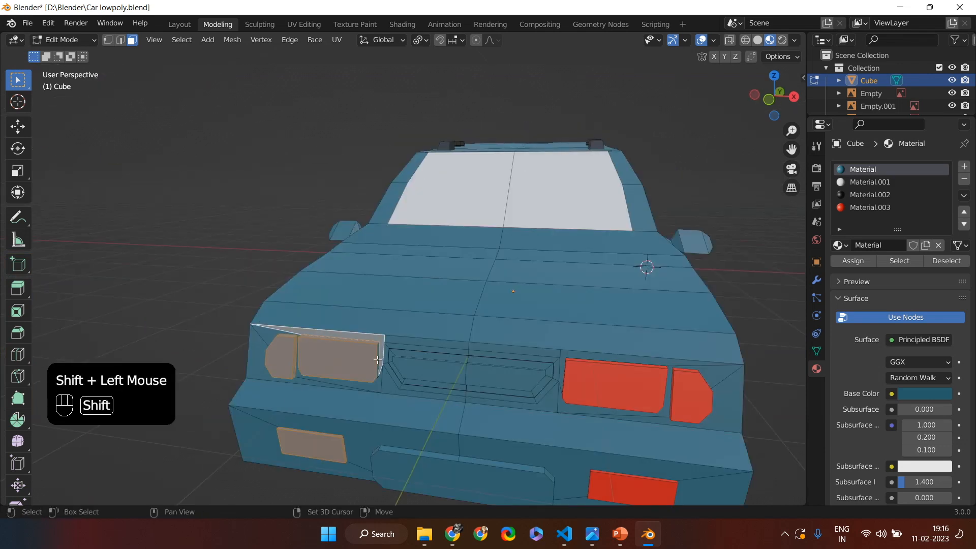
pyautogui.moveTo(337, 377); pyautogui.dragTo(347, 360, button='middle')
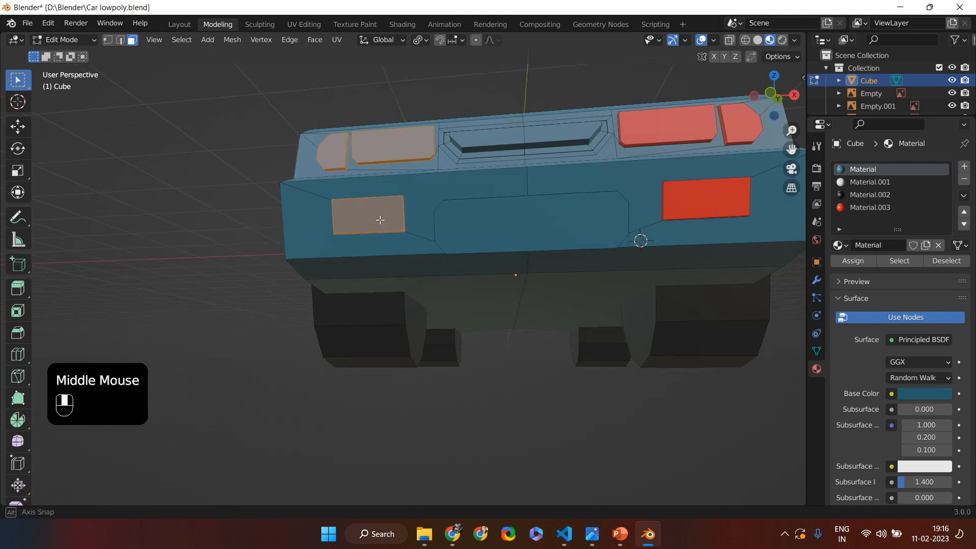
pyautogui.moveTo(376, 220); pyautogui.dragTo(544, 237, button='middle')
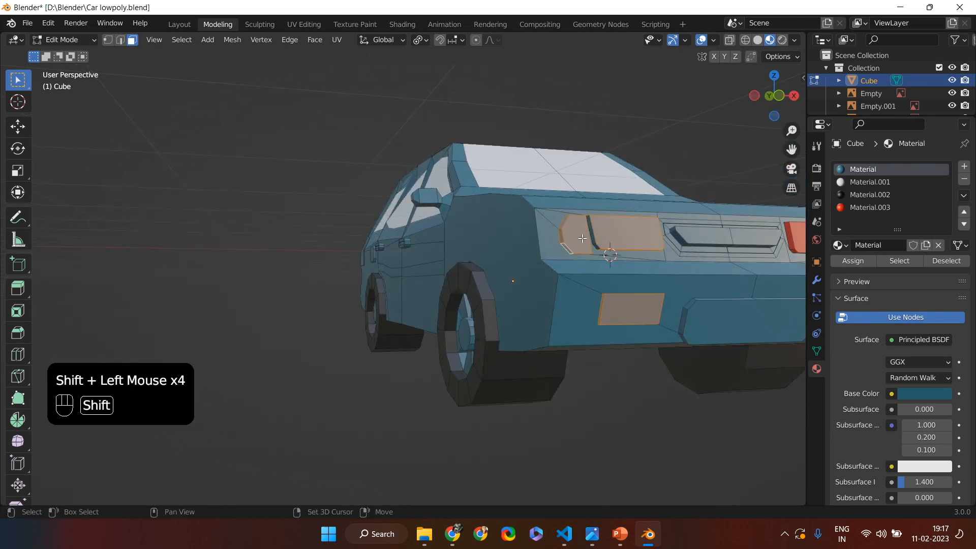
pyautogui.click(872, 204)
pyautogui.click(852, 260)
# Select the main faces of both tail lights at the rear corners of the body.
pyautogui.scroll(-2, 658, 342)
pyautogui.moveTo(657, 342); pyautogui.dragTo(217, 390, button='middle')
pyautogui.keyDown('shift'); pyautogui.click(405, 304); pyautogui.keyUp('shift')
pyautogui.keyDown('shift'); pyautogui.click(421, 292); pyautogui.keyUp('shift')
pyautogui.keyDown('shift'); pyautogui.click(379, 295); pyautogui.keyUp('shift')
pyautogui.keyDown('shift'); pyautogui.click(381, 311); pyautogui.keyUp('shift')
pyautogui.keyDown('shift'); pyautogui.scroll(4, 226, 292); pyautogui.keyUp('shift')
pyautogui.keyDown('shift'); pyautogui.click(217, 390); pyautogui.keyUp('shift')
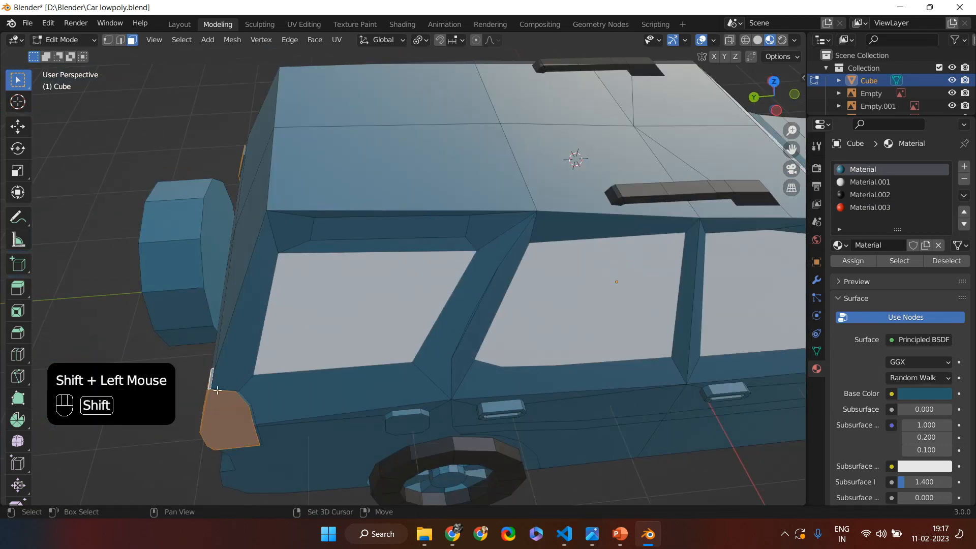
# Add the thin edge faces around the right tail light to the selection.
pyautogui.keyDown('shift'); pyautogui.click(227, 392); pyautogui.keyUp('shift')
pyautogui.keyDown('shift'); pyautogui.click(249, 414); pyautogui.keyUp('shift')
pyautogui.keyDown('shift'); pyautogui.click(252, 419); pyautogui.keyUp('shift')
pyautogui.keyDown('shift'); pyautogui.click(257, 429); pyautogui.keyUp('shift')
pyautogui.keyDown('shift'); pyautogui.click(257, 430); pyautogui.keyUp('shift')
pyautogui.keyDown('shift'); pyautogui.click(257, 431); pyautogui.keyUp('shift')
pyautogui.keyDown('shift'); pyautogui.click(258, 431); pyautogui.keyUp('shift')
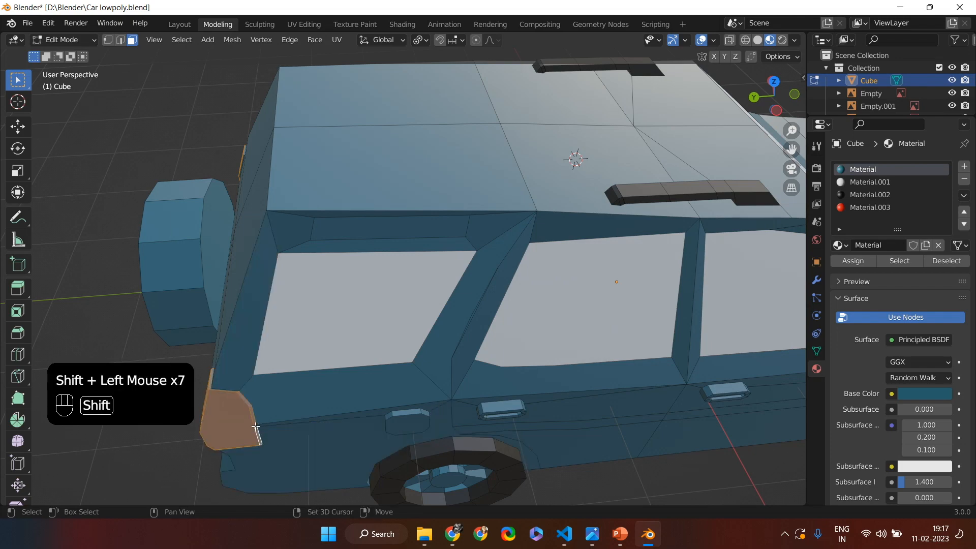
# Add the underside and remaining edge faces of the tail lights and assign them the red material.
pyautogui.moveTo(254, 436); pyautogui.dragTo(349, 225, button='middle')
pyautogui.scroll(2, 394, 188)
pyautogui.keyDown('shift'); pyautogui.moveTo(395, 187); pyautogui.dragTo(454, 272, button='middle'); pyautogui.keyUp('shift')
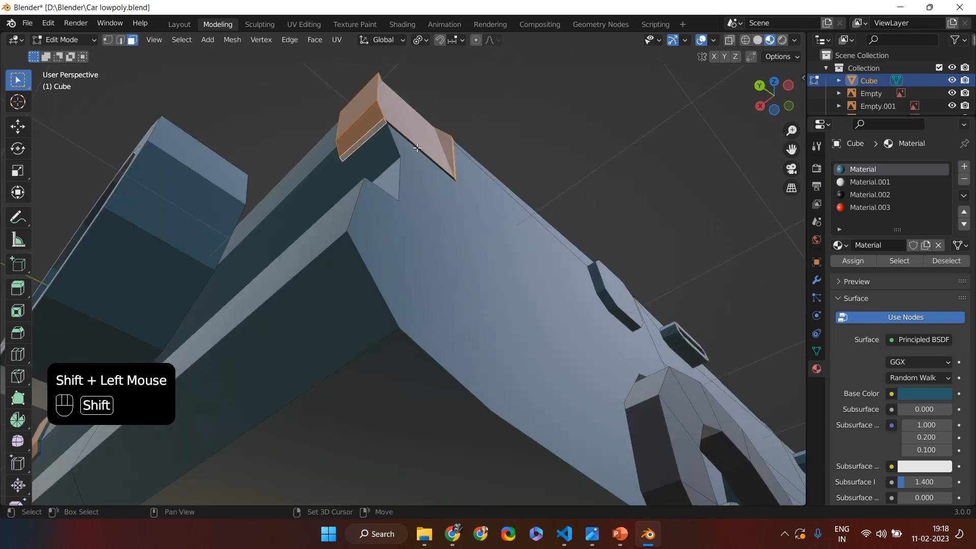
pyautogui.moveTo(417, 147); pyautogui.dragTo(420, 327, button='middle')
pyautogui.scroll(-3, 441, 462)
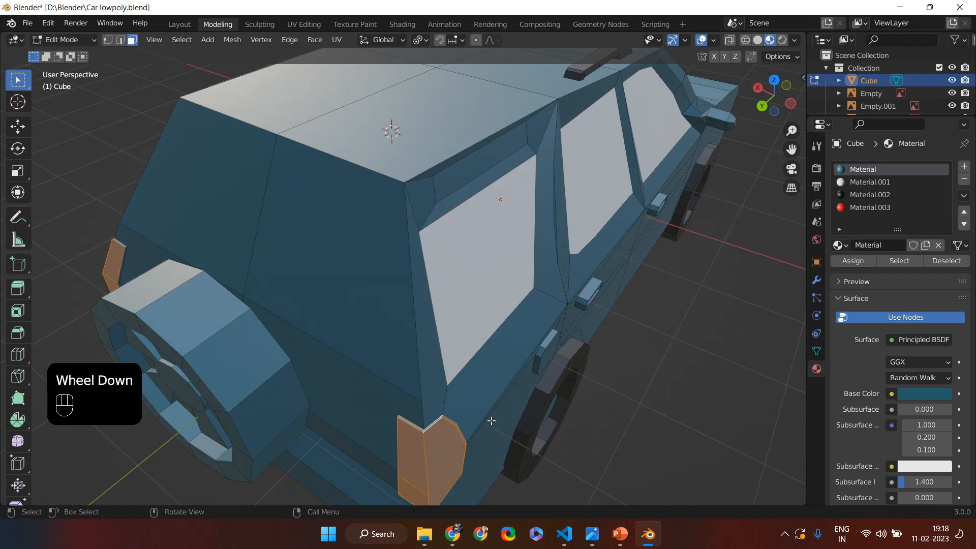
pyautogui.moveTo(447, 437); pyautogui.dragTo(400, 362, button='middle')
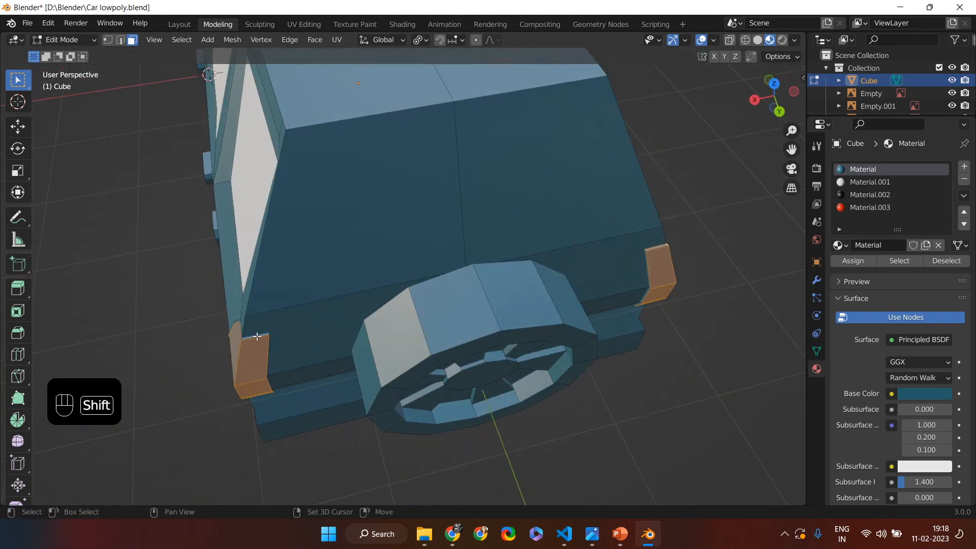
pyautogui.moveTo(298, 370); pyautogui.dragTo(356, 204, button='middle')
pyautogui.moveTo(280, 169); pyautogui.dragTo(502, 304, button='middle')
pyautogui.moveTo(491, 227); pyautogui.dragTo(416, 285, button='middle')
pyautogui.click(867, 208)
# Add the remaining thin edge faces of the tail lights and assign them the red material.
pyautogui.scroll(-2, 686, 290)
pyautogui.moveTo(686, 290); pyautogui.dragTo(753, 314, button='middle')
pyautogui.scroll(4, 752, 314)
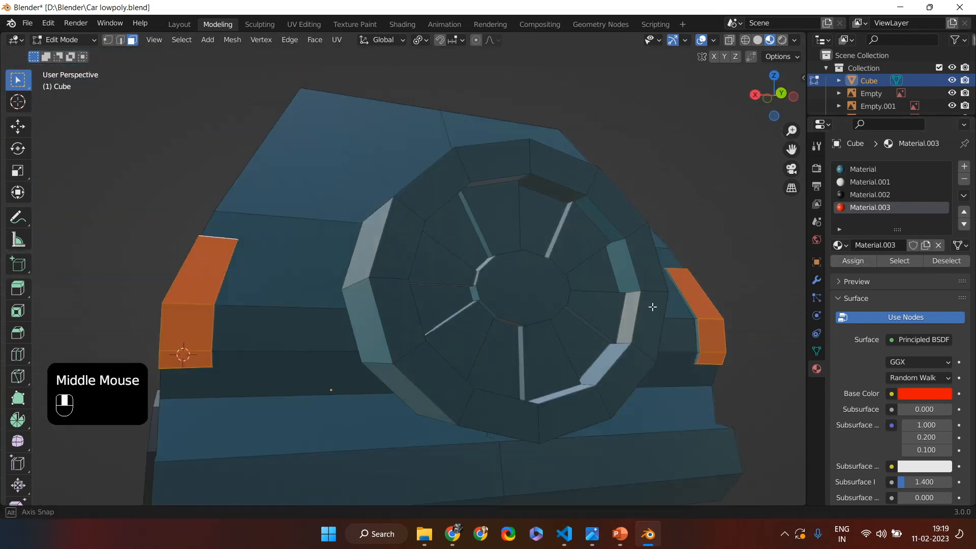
pyautogui.moveTo(650, 305); pyautogui.dragTo(707, 297, button='middle')
pyautogui.keyDown('shift'); pyautogui.click(717, 337); pyautogui.keyUp('shift')
pyautogui.click(870, 207)
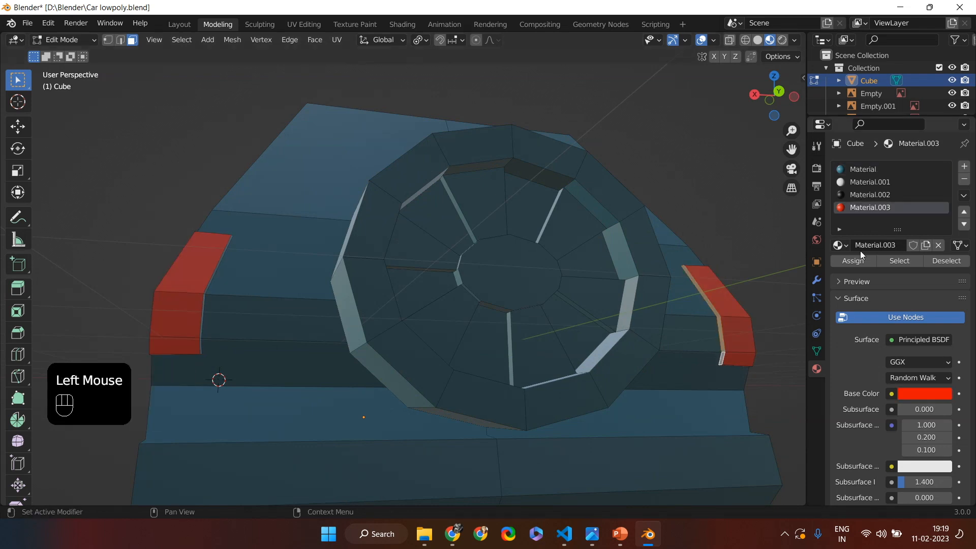
pyautogui.scroll(-2, 662, 288)
pyautogui.moveTo(662, 287); pyautogui.dragTo(652, 382, button='middle')
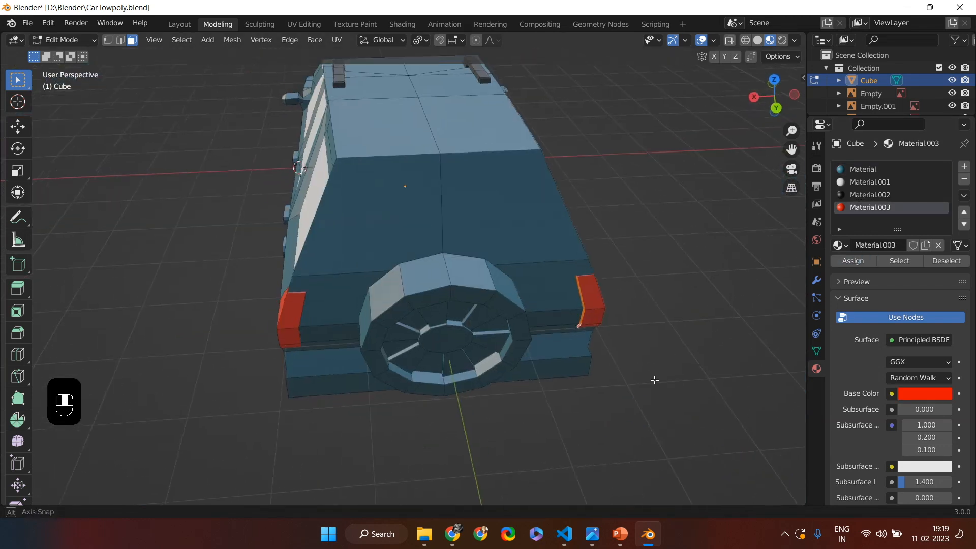
# Dissolve the centre edge that splits the upper rear panel above the spare wheel.
pyautogui.press('2')
pyautogui.click(434, 200)
pyautogui.rightClick(433, 205)
pyautogui.click(402, 491)
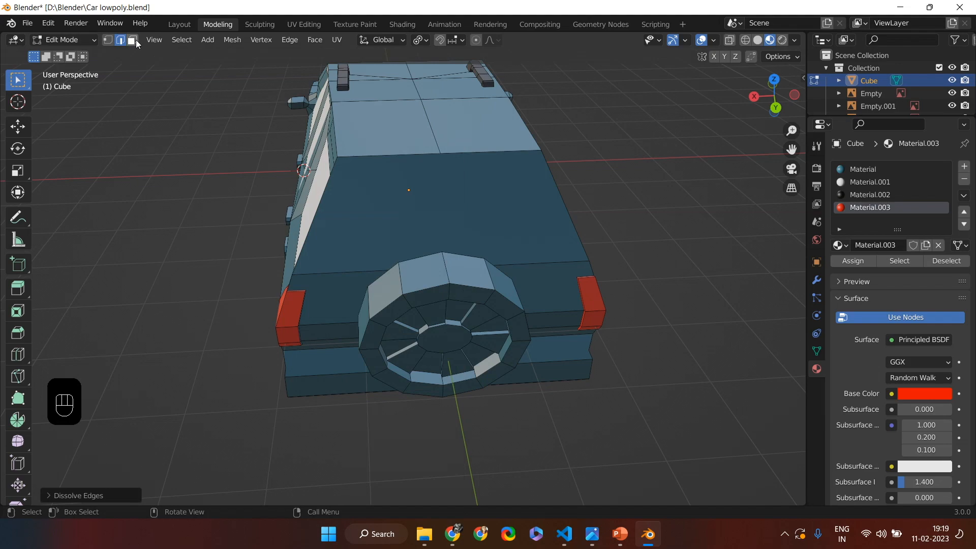
# Inset the upper rear panel to form the rear window and assign it the white Material.001.
pyautogui.click(424, 214)
pyautogui.press('i')
pyautogui.click(437, 223)
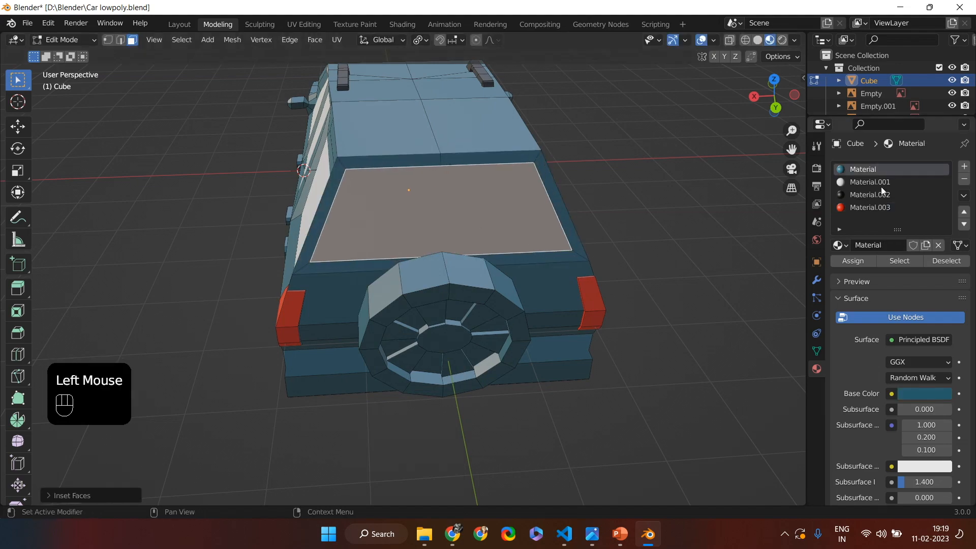
pyautogui.click(869, 182)
pyautogui.click(854, 261)
# Examine the car's materials from the front and side, briefly switching between solid and material preview shading.
pyautogui.moveTo(712, 295); pyautogui.dragTo(368, 368, button='middle')
pyautogui.press('KP_1')
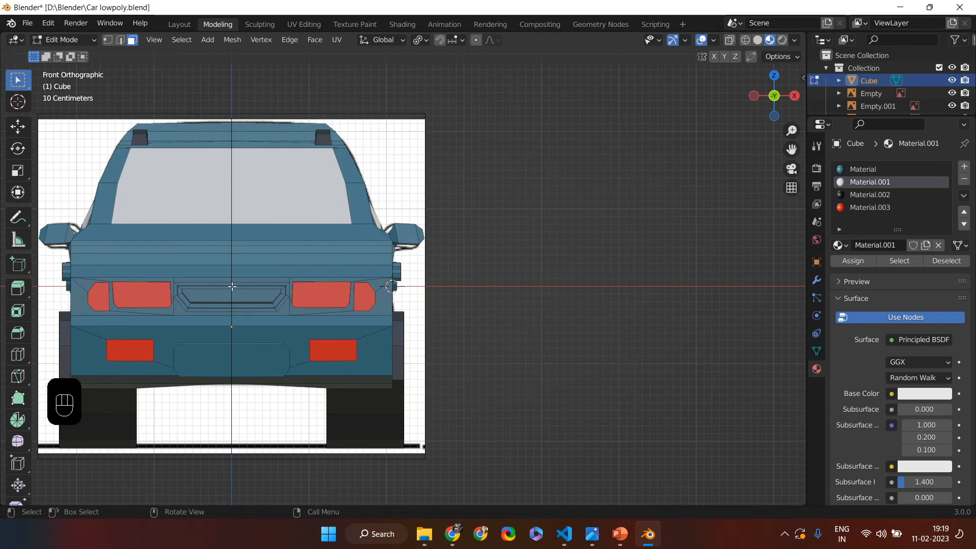
pyautogui.moveTo(234, 286); pyautogui.dragTo(282, 290, button='middle')
pyautogui.press('z')
pyautogui.click(317, 304)
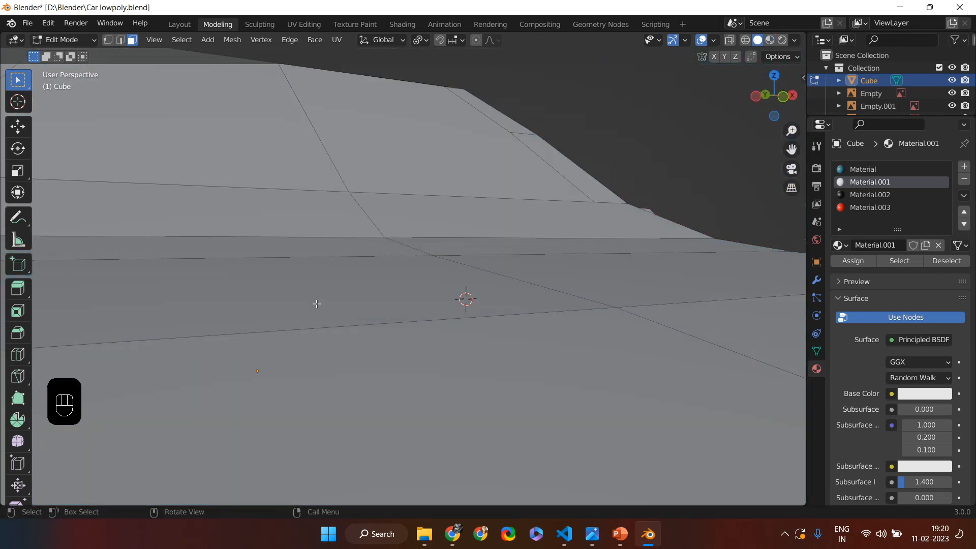
pyautogui.press('z')
pyautogui.click(514, 298)
pyautogui.moveTo(514, 299)
pyautogui.mouseDown(button='middle')
pyautogui.moveTo(579, 312)
pyautogui.moveTo(338, 279)
pyautogui.mouseUp(button='middle')
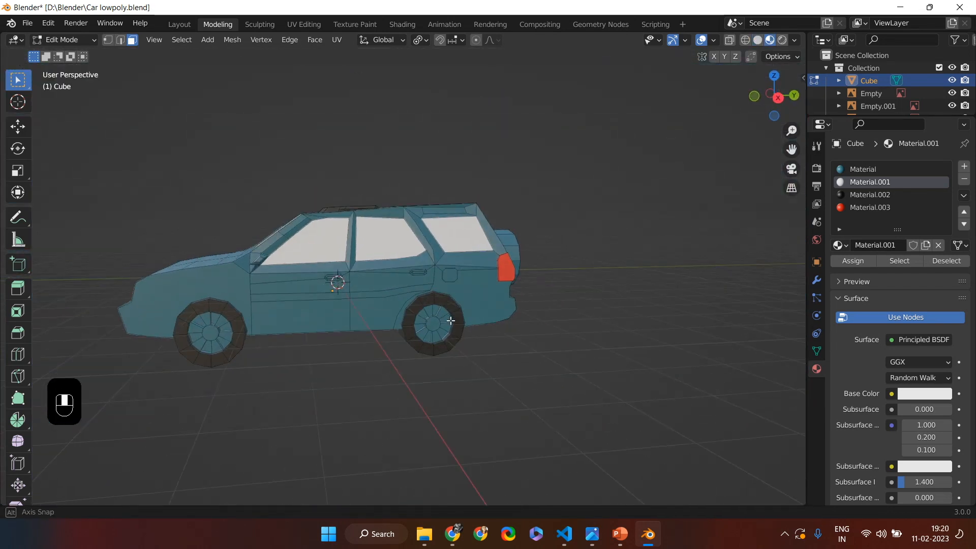
# Select the raised spoke faces and their side faces on the car's left front wheel.
pyautogui.scroll(-2, 337, 366)
pyautogui.scroll(4, 337, 366)
pyautogui.moveTo(336, 366); pyautogui.dragTo(557, 350, button='middle')
pyautogui.moveTo(432, 351); pyautogui.dragTo(336, 309, button='middle')
pyautogui.click(402, 358)
pyautogui.click(335, 309)
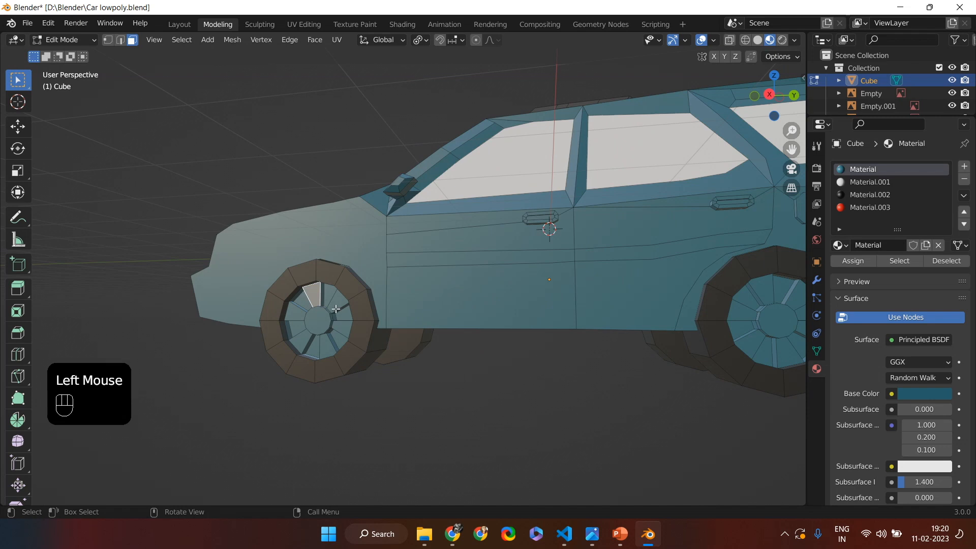
pyautogui.moveTo(319, 349); pyautogui.dragTo(350, 311, button='middle')
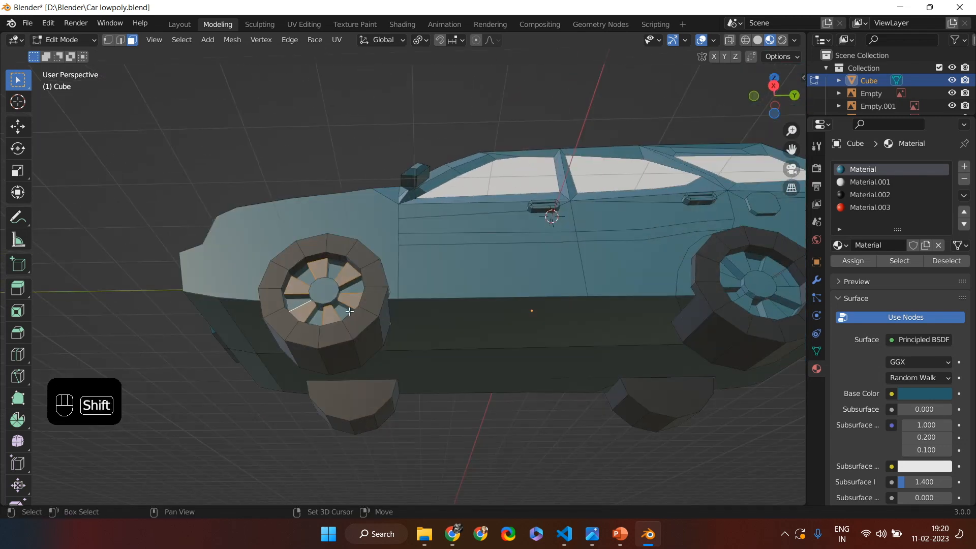
pyautogui.moveTo(327, 267); pyautogui.dragTo(481, 392, button='middle')
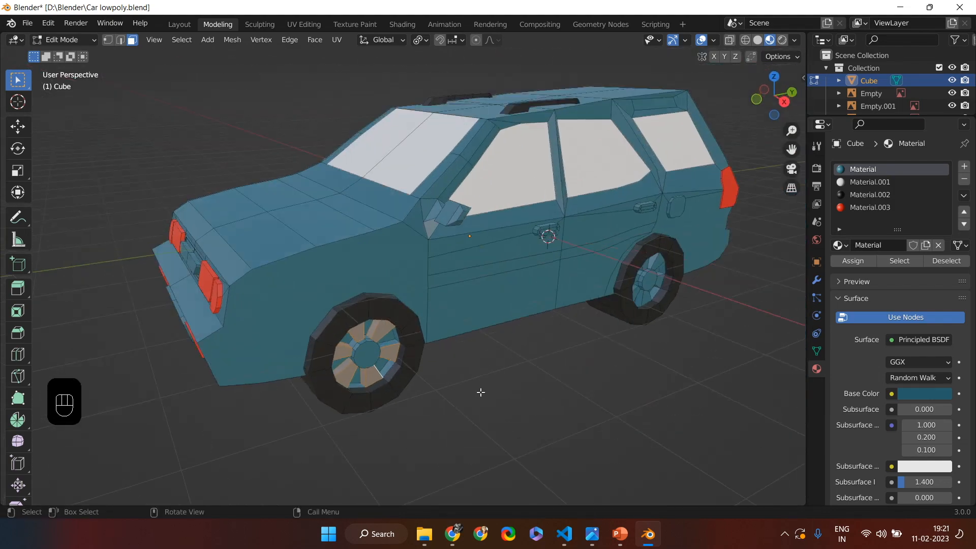
# Add a new material with a grey base color and assign it to the selected left front wheel spokes.
pyautogui.moveTo(410, 364); pyautogui.dragTo(346, 356, button='middle')
pyautogui.click(964, 166)
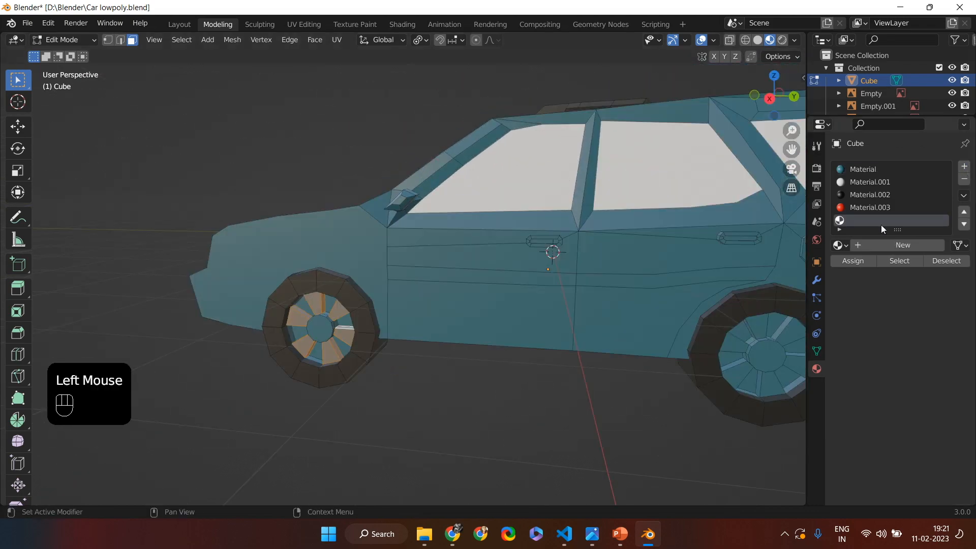
pyautogui.click(923, 245)
pyautogui.click(935, 395)
pyautogui.moveTo(950, 218); pyautogui.dragTo(951, 264)
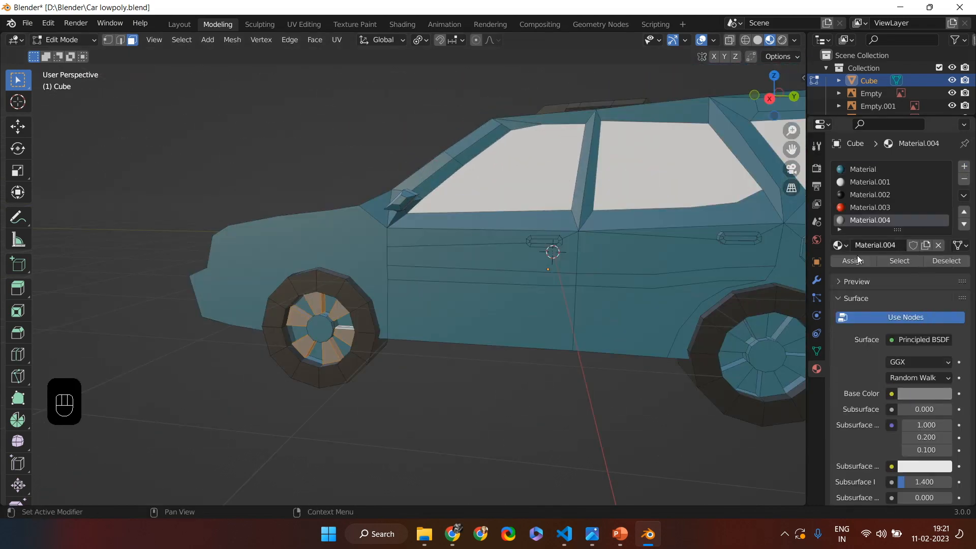
pyautogui.moveTo(390, 408); pyautogui.dragTo(429, 377, button='middle')
pyautogui.scroll(-2, 639, 386)
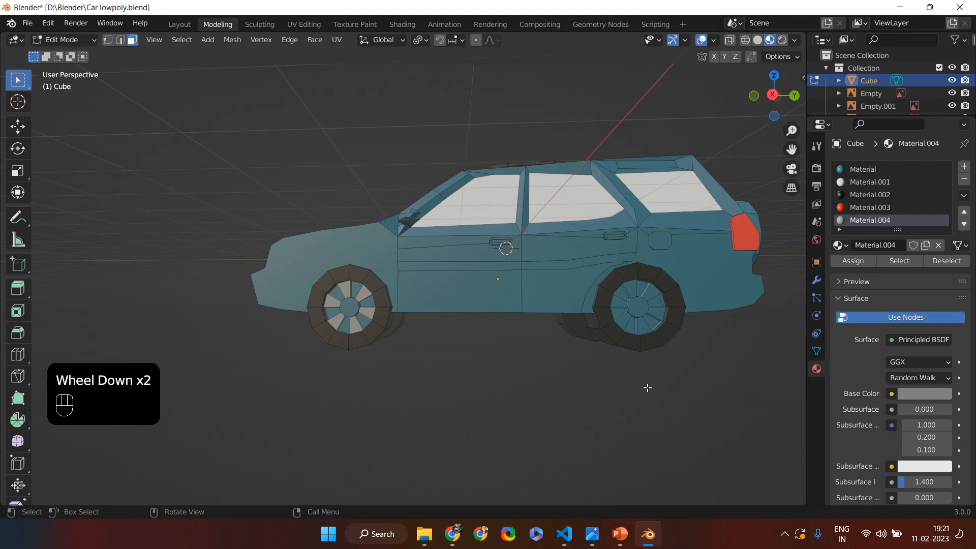
# Select the raised spoke faces of the car's left rear wheel.
pyautogui.keyDown('shift'); pyautogui.moveTo(638, 386); pyautogui.dragTo(456, 410, button='middle'); pyautogui.keyUp('shift')
pyautogui.keyDown('shift'); pyautogui.click(540, 276); pyautogui.keyUp('shift')
pyautogui.keyDown('shift'); pyautogui.click(545, 316); pyautogui.keyUp('shift')
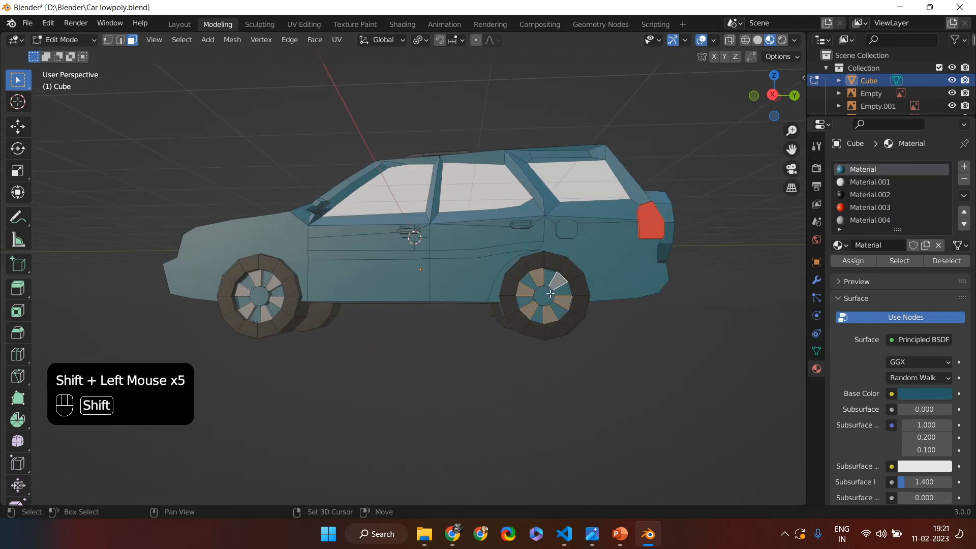
pyautogui.scroll(3, 555, 293)
pyautogui.keyDown('shift'); pyautogui.click(553, 278); pyautogui.keyUp('shift')
pyautogui.keyDown('shift'); pyautogui.click(555, 301); pyautogui.keyUp('shift')
# Add the thin side faces of the left rear wheel's spokes to the selection.
pyautogui.moveTo(772, 347); pyautogui.dragTo(746, 372, button='middle')
pyautogui.keyDown('shift'); pyautogui.click(746, 374); pyautogui.keyUp('shift')
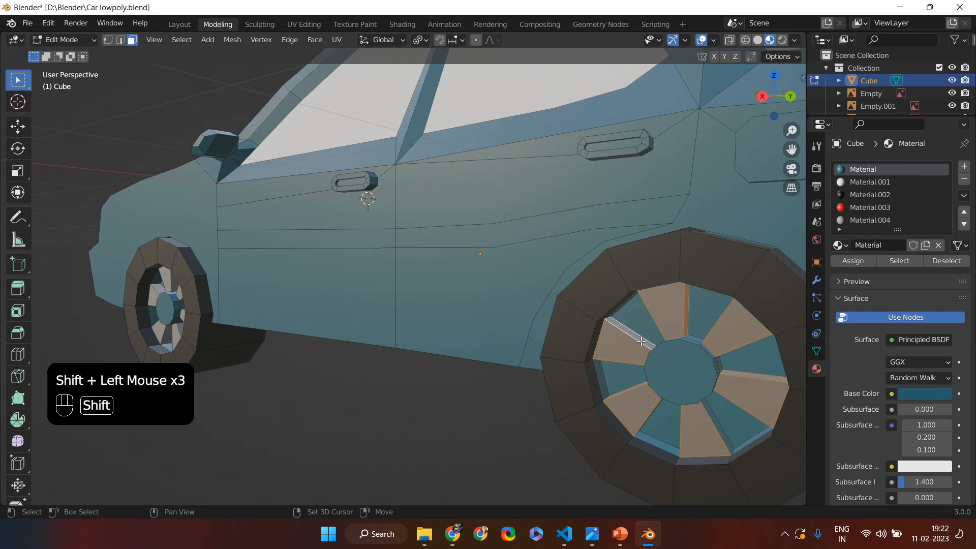
pyautogui.keyDown('shift'); pyautogui.moveTo(677, 430); pyautogui.dragTo(513, 384, button='middle'); pyautogui.keyUp('shift')
pyautogui.keyDown('shift'); pyautogui.click(569, 315); pyautogui.keyUp('shift')
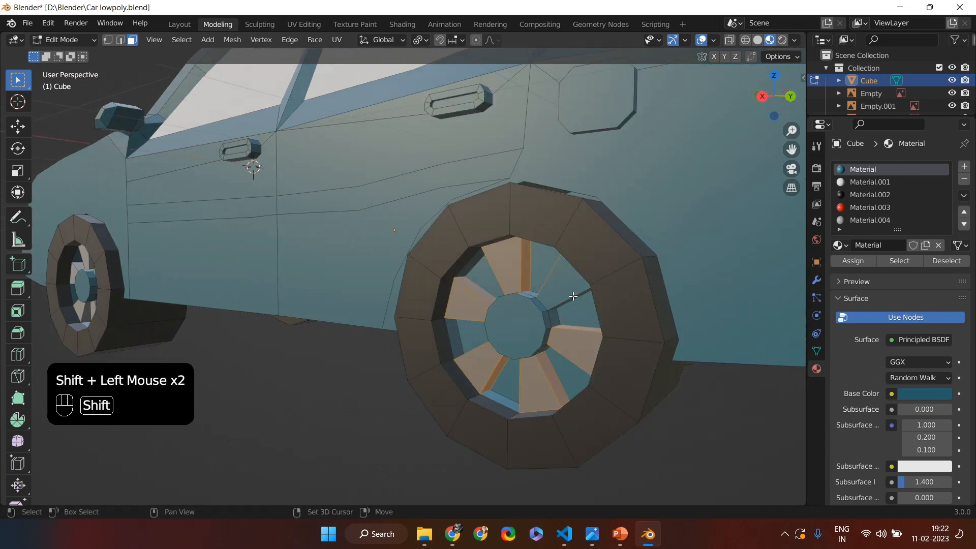
# Select the raised spoke faces of the right rear wheel on the other side of the car.
pyautogui.moveTo(575, 314); pyautogui.dragTo(403, 289, button='middle')
pyautogui.keyDown('shift'); pyautogui.click(321, 230); pyautogui.keyUp('shift')
pyautogui.keyDown('shift'); pyautogui.click(327, 226); pyautogui.keyUp('shift')
pyautogui.keyDown('shift'); pyautogui.click(336, 191); pyautogui.keyUp('shift')
pyautogui.keyDown('shift'); pyautogui.click(375, 188); pyautogui.keyUp('shift')
pyautogui.keyDown('shift'); pyautogui.click(405, 184); pyautogui.keyUp('shift')
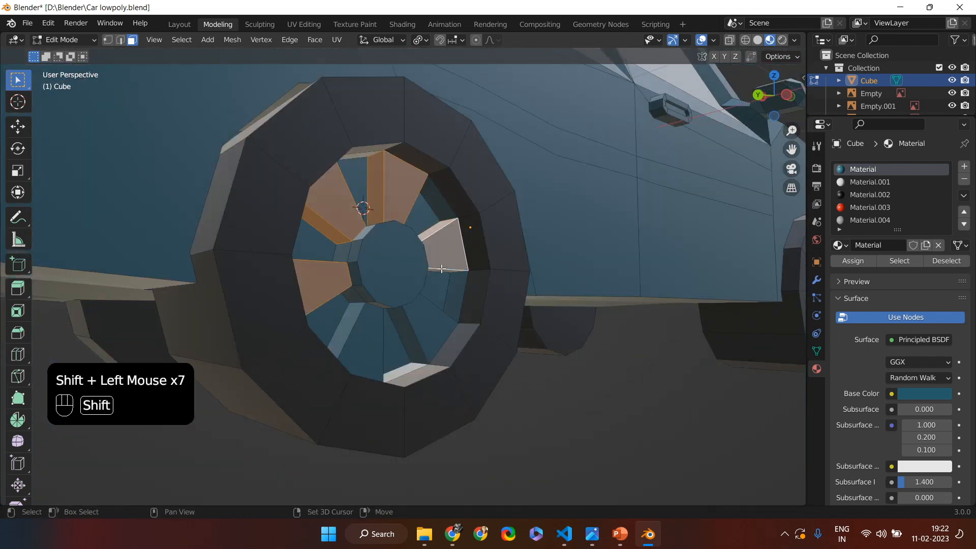
pyautogui.keyDown('shift'); pyautogui.click(389, 348); pyautogui.keyUp('shift')
# Add the thin side faces of the right rear wheel's spokes to the selection.
pyautogui.keyDown('shift'); pyautogui.moveTo(390, 347); pyautogui.dragTo(94, 215, button='middle'); pyautogui.keyUp('shift')
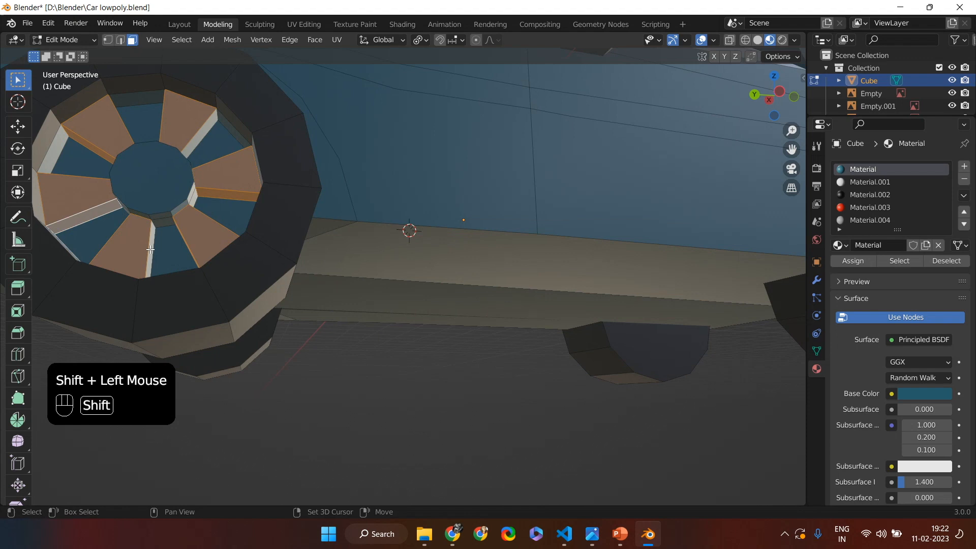
pyautogui.keyDown('shift'); pyautogui.click(200, 141); pyautogui.keyUp('shift')
pyautogui.moveTo(200, 141); pyautogui.dragTo(306, 283, button='middle')
pyautogui.keyDown('shift'); pyautogui.click(151, 388); pyautogui.keyUp('shift')
pyautogui.keyDown('shift'); pyautogui.click(151, 387); pyautogui.keyUp('shift')
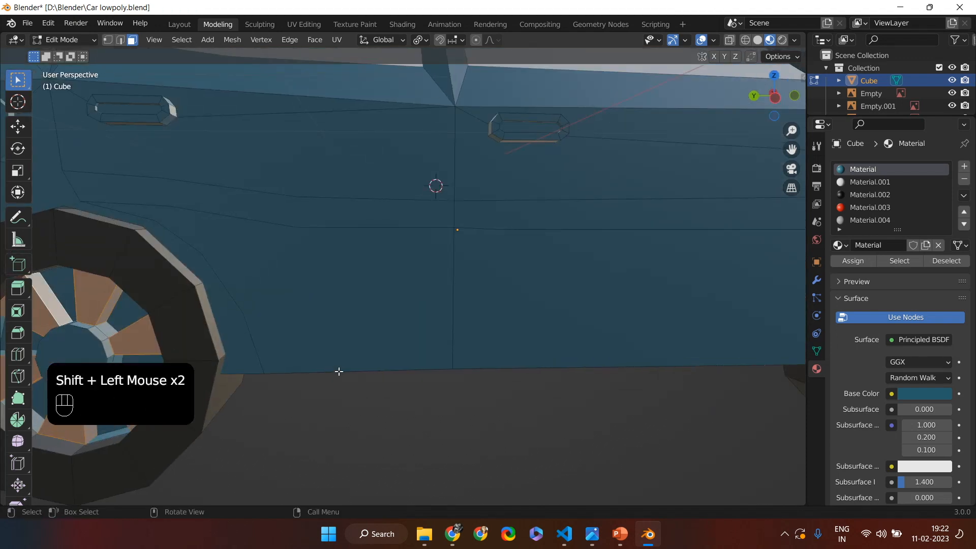
# Select the alternating raised spoke faces around the hub of the right front wheel.
pyautogui.keyDown('shift'); pyautogui.moveTo(337, 370); pyautogui.dragTo(472, 342, button='middle'); pyautogui.keyUp('shift')
pyautogui.moveTo(439, 375); pyautogui.dragTo(279, 359, button='middle')
pyautogui.scroll(-2, 425, 366)
pyautogui.scroll(2, 305, 339)
pyautogui.keyDown('ctrl'); pyautogui.click(306, 339); pyautogui.keyUp('ctrl')
pyautogui.keyDown('shift'); pyautogui.click(305, 249); pyautogui.keyUp('shift')
pyautogui.keyDown('shift'); pyautogui.click(403, 253); pyautogui.keyUp('shift')
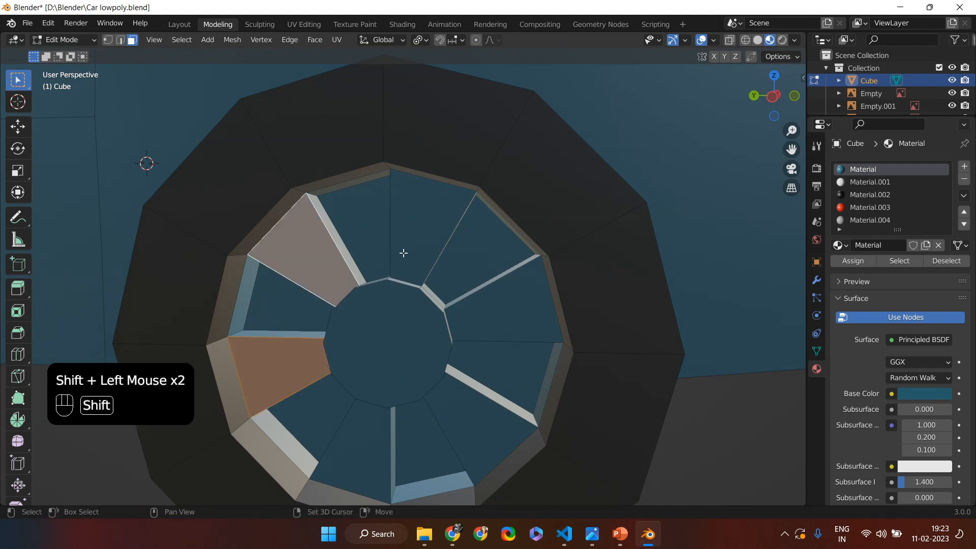
pyautogui.keyDown('shift'); pyautogui.click(503, 299); pyautogui.keyUp('shift')
pyautogui.keyDown('shift'); pyautogui.click(480, 427); pyautogui.keyUp('shift')
pyautogui.keyDown('shift'); pyautogui.click(350, 447); pyautogui.keyUp('shift')
pyautogui.keyDown('shift'); pyautogui.click(312, 355); pyautogui.keyUp('shift')
pyautogui.keyDown('shift'); pyautogui.click(362, 245); pyautogui.keyUp('shift')
# Add the thin side faces of the right front wheel's spokes to the selection.
pyautogui.moveTo(390, 457); pyautogui.dragTo(603, 370, button='middle')
pyautogui.scroll(-2, 629, 185)
pyautogui.moveTo(628, 185); pyautogui.dragTo(529, 310, button='middle')
pyautogui.keyDown('shift'); pyautogui.click(530, 309); pyautogui.keyUp('shift')
# Select the tread and outer ring faces of the spare tire on the car's rear.
pyautogui.scroll(-2, 389, 302)
pyautogui.moveTo(389, 302); pyautogui.dragTo(360, 305, button='middle')
pyautogui.scroll(-1, 360, 305)
pyautogui.keyDown('shift'); pyautogui.scroll(3, 360, 305); pyautogui.keyUp('shift')
pyautogui.scroll(-2, 269, 344)
pyautogui.keyDown('shift'); pyautogui.moveTo(270, 344); pyautogui.dragTo(649, 315, button='middle'); pyautogui.keyUp('shift')
pyautogui.doubleClick(650, 316)
pyautogui.scroll(-3, 643, 357)
pyautogui.click(642, 357)
pyautogui.moveTo(643, 358); pyautogui.dragTo(484, 333, button='middle')
pyautogui.keyDown('shift'); pyautogui.click(606, 245); pyautogui.keyUp('shift')
pyautogui.keyDown('shift'); pyautogui.click(604, 280); pyautogui.keyUp('shift')
pyautogui.keyDown('shift'); pyautogui.scroll(1, 485, 333); pyautogui.keyUp('shift')
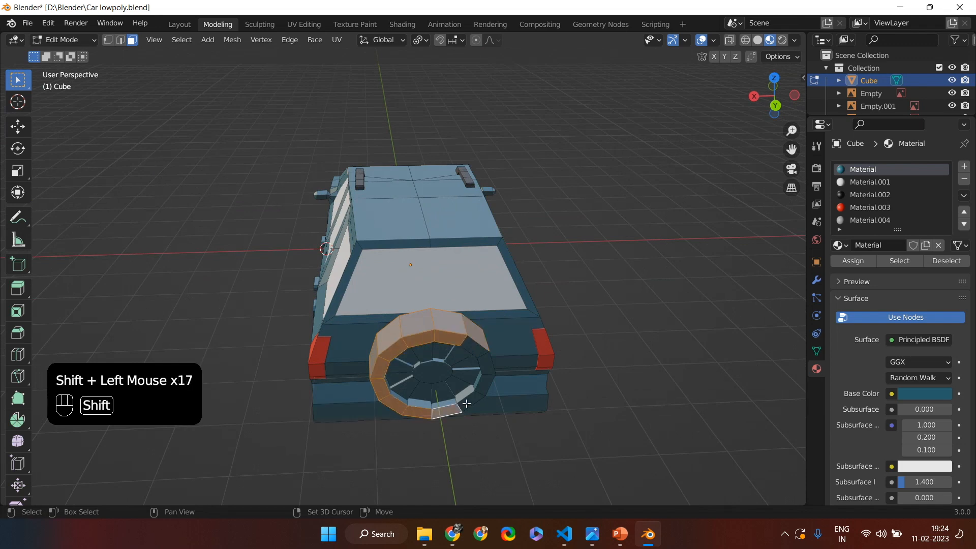
# Add the remaining ring, tread and inner rim faces of the spare tire and assign the black Material.002.
pyautogui.moveTo(481, 354); pyautogui.dragTo(263, 146, button='middle')
pyautogui.moveTo(328, 140); pyautogui.dragTo(524, 212, button='middle')
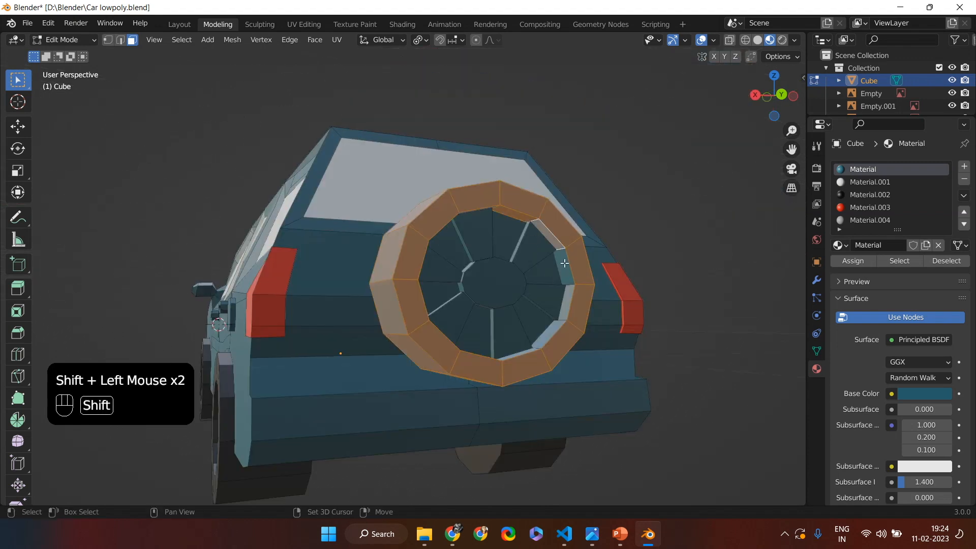
pyautogui.moveTo(515, 354); pyautogui.dragTo(322, 372, button='middle')
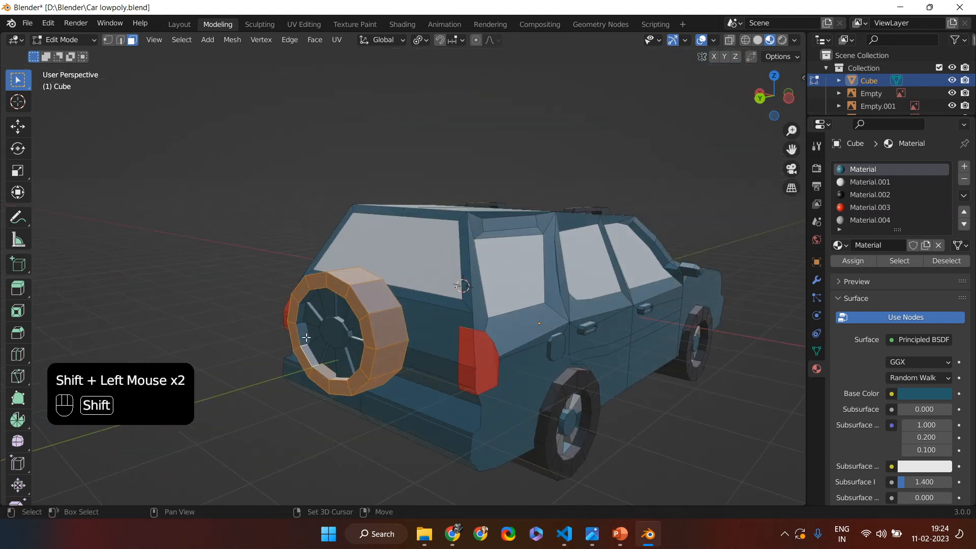
pyautogui.moveTo(309, 298); pyautogui.dragTo(406, 202, button='middle')
pyautogui.moveTo(428, 314); pyautogui.dragTo(599, 371, button='middle')
pyautogui.scroll(3, 517, 373)
pyautogui.scroll(-2, 512, 375)
pyautogui.rightClick(643, 387)
pyautogui.click(869, 195)
pyautogui.click(848, 258)
# Select the raised spoke faces of the spare wheel.
pyautogui.moveTo(508, 356); pyautogui.dragTo(561, 357, button='middle')
pyautogui.click(548, 314)
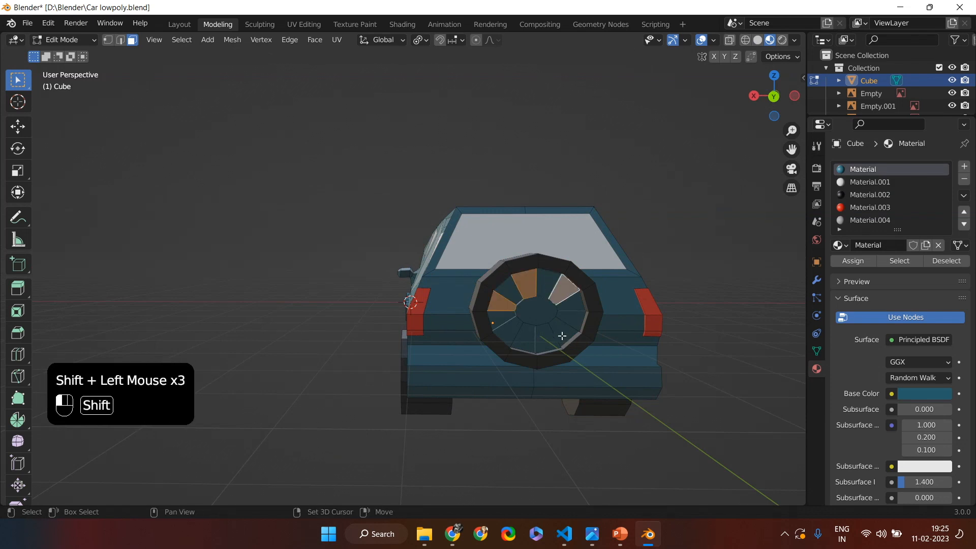
pyautogui.moveTo(547, 342); pyautogui.dragTo(329, 368, button='middle')
pyautogui.scroll(2, 330, 368)
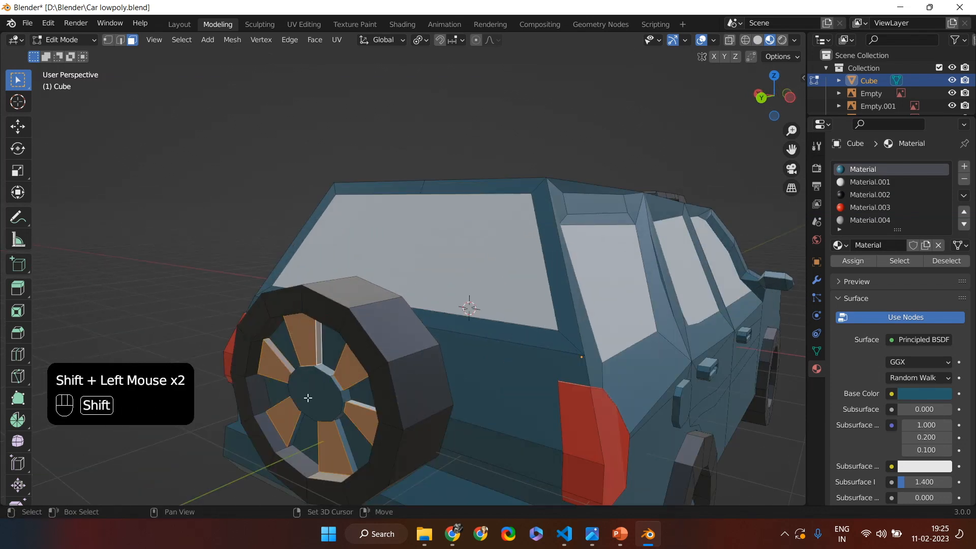
# Add the thin side faces of the spare wheel's spokes and assign the selection the grey Material.004.
pyautogui.moveTo(366, 405); pyautogui.dragTo(631, 230, button='middle')
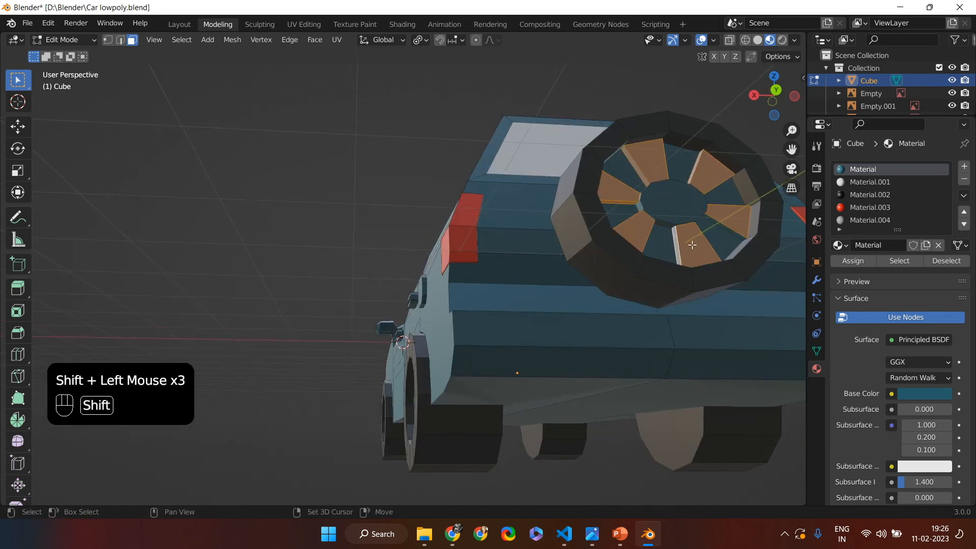
pyautogui.moveTo(697, 240); pyautogui.dragTo(718, 300, button='middle')
pyautogui.moveTo(713, 401); pyautogui.dragTo(559, 305, button='middle')
pyautogui.click(870, 219)
pyautogui.click(852, 261)
# Hide the three blueprint reference images Empty, Empty.001 and Empty.002.
pyautogui.moveTo(630, 305); pyautogui.dragTo(606, 375, button='middle')
pyautogui.press('KP_3')
pyautogui.click(951, 93)
pyautogui.click(952, 106)
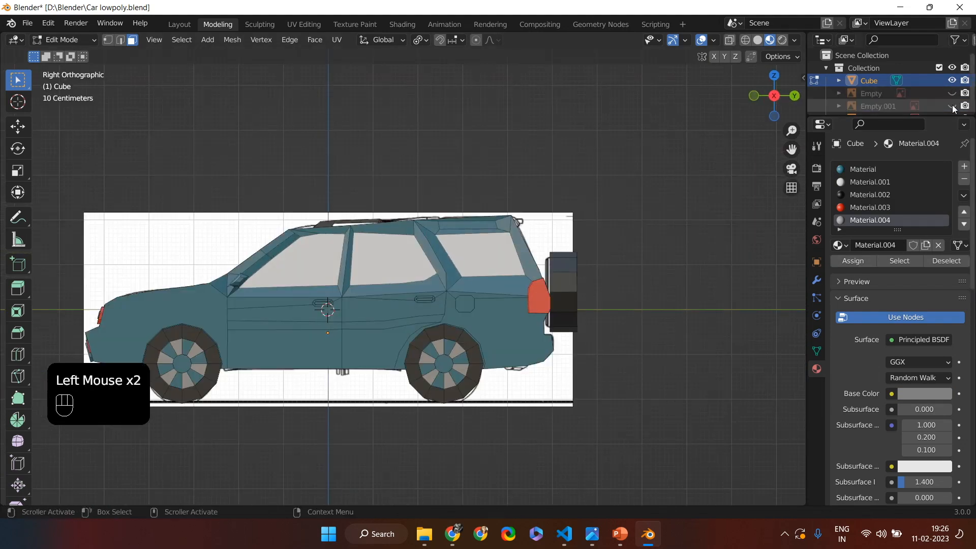
pyautogui.scroll(-1, 951, 101)
pyautogui.click(951, 103)
# Knife-cut an edge along the left front fender from the door's upper front corner to the car's front.
pyautogui.keyDown('shift'); pyautogui.moveTo(630, 269); pyautogui.dragTo(562, 373, button='middle'); pyautogui.keyUp('shift')
pyautogui.press('KP_3')
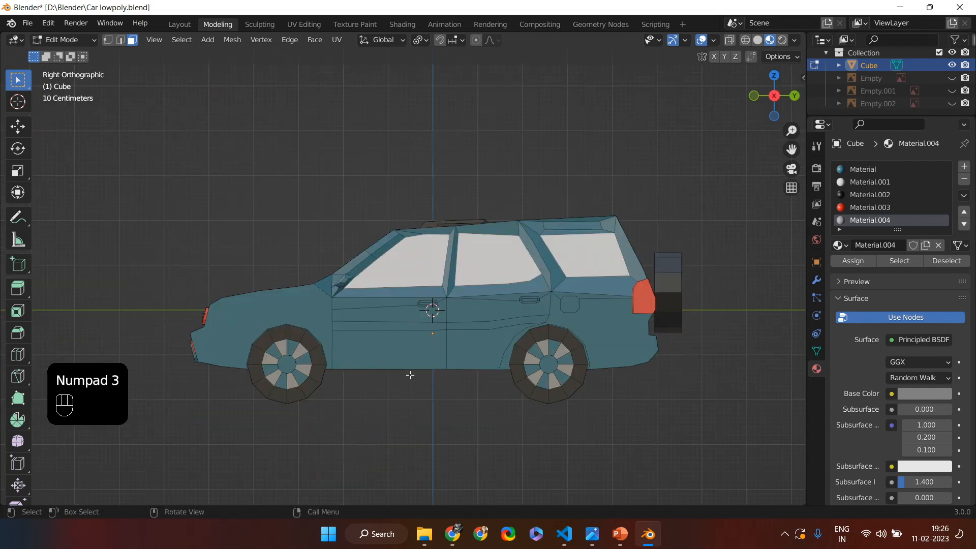
pyautogui.scroll(2, 251, 324)
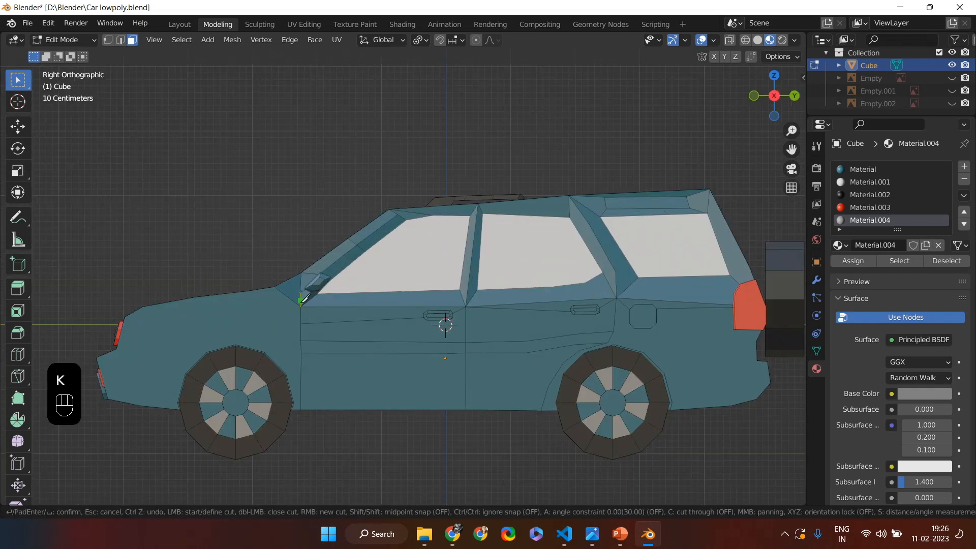
pyautogui.press('Escape')
# Knife-cut the matching edge along the right front fender from the door's upper corner to the front.
pyautogui.moveTo(134, 311); pyautogui.dragTo(518, 329, button='middle')
pyautogui.scroll(-2, 519, 329)
pyautogui.press('k')
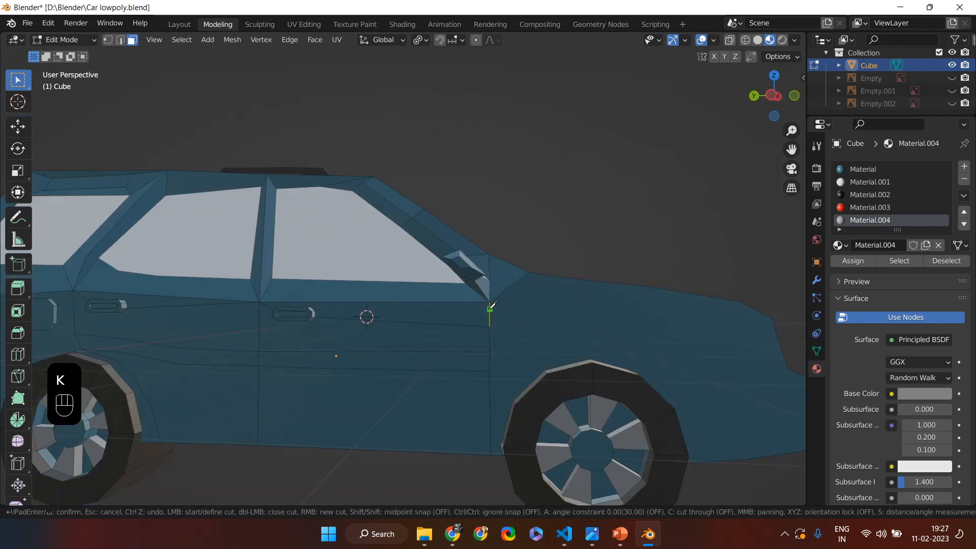
pyautogui.moveTo(764, 315); pyautogui.dragTo(666, 318, button='middle')
# Select the lengthwise edge on the right front fender and move it about 0.047 m along X.
pyautogui.press('2')
pyautogui.doubleClick(158, 342)
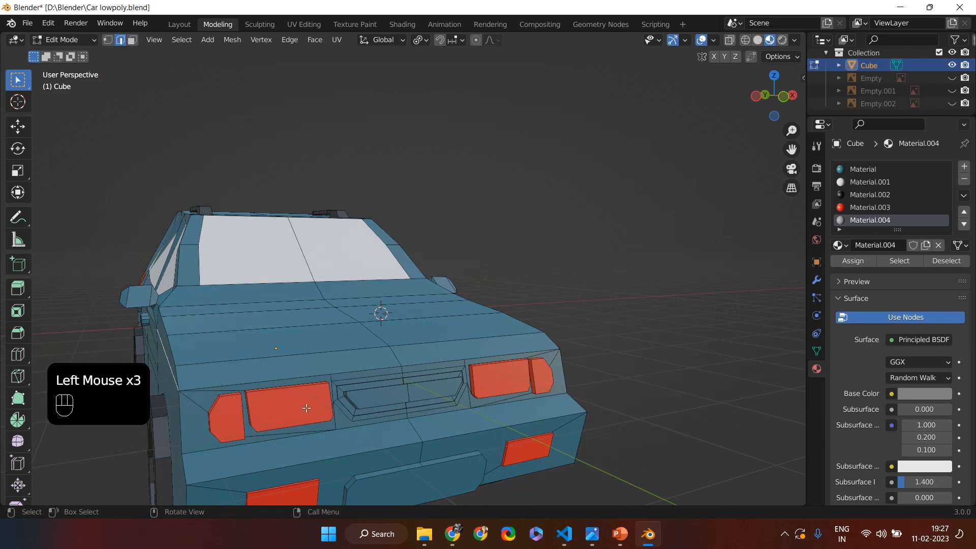
pyautogui.press('KP_1')
pyautogui.press('g')
pyautogui.click(303, 408)
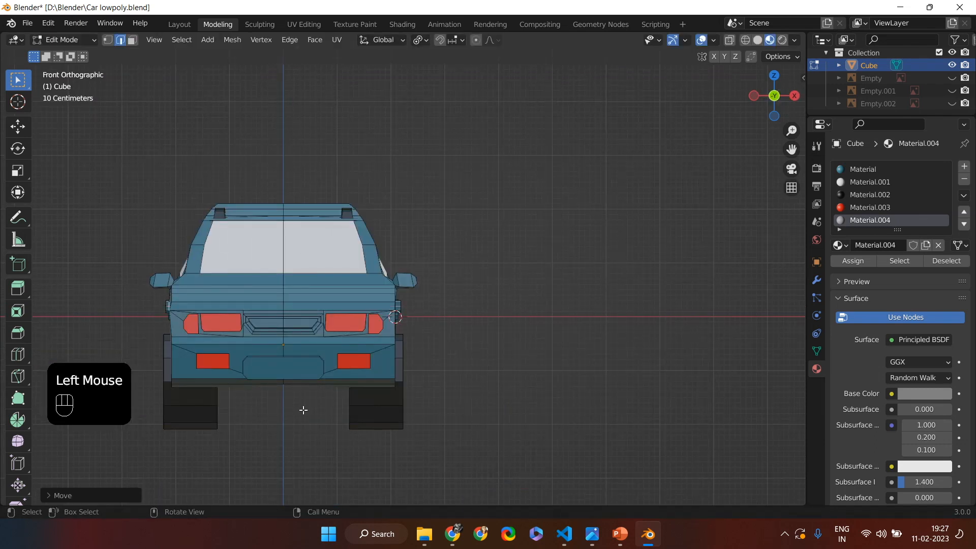
pyautogui.click(57, 496)
# Select the matching lengthwise edge on the other front fender and move it along X.
pyautogui.moveTo(419, 380); pyautogui.dragTo(376, 355, button='middle')
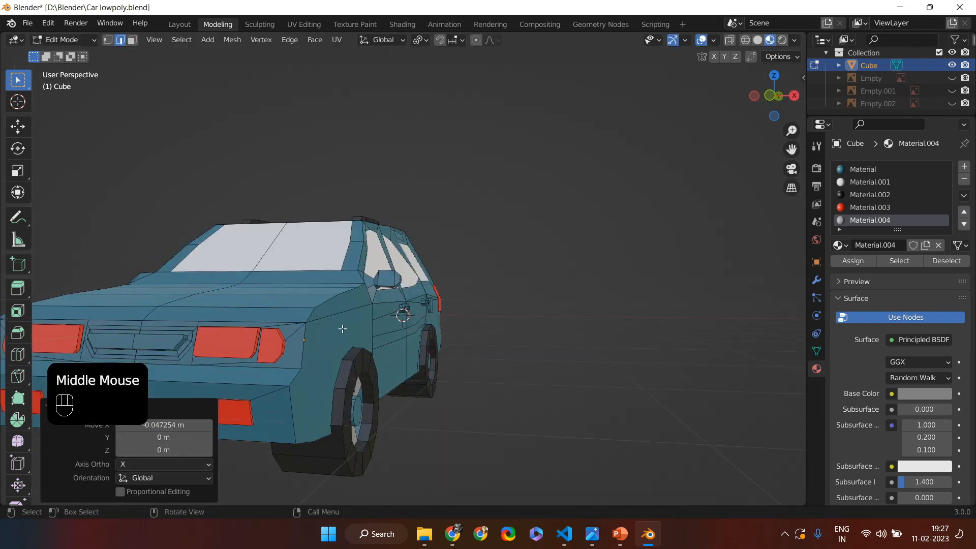
pyautogui.click(376, 354)
pyautogui.press('g')
pyautogui.press('x')
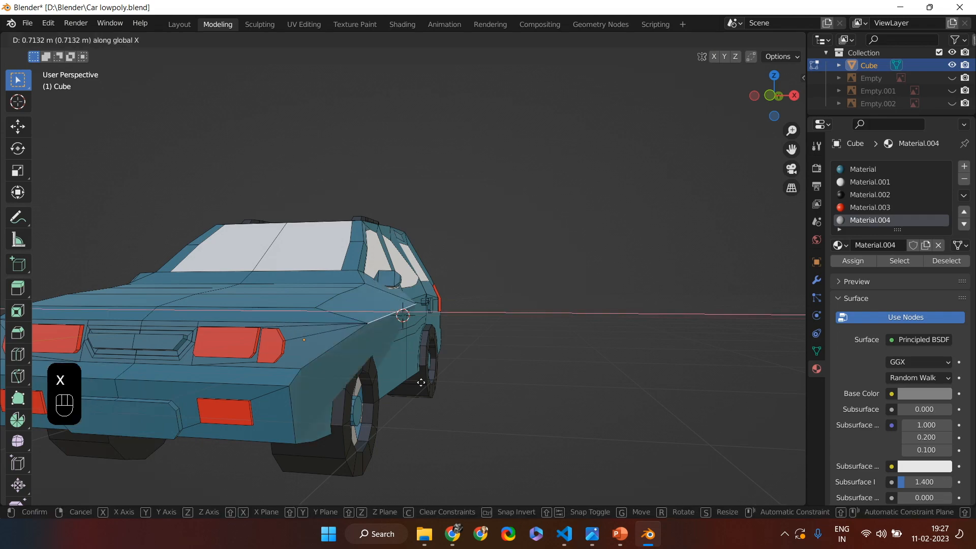
pyautogui.click(376, 358)
pyautogui.click(168, 425)
pyautogui.press('Return')
# Undo the last change and select the faces of the rear door handle.
pyautogui.moveTo(758, 379); pyautogui.dragTo(466, 349, button='middle')
pyautogui.scroll(7, 466, 349)
pyautogui.keyDown('ctrl'); pyautogui.moveTo(468, 451); pyautogui.dragTo(417, 423, button='middle'); pyautogui.keyUp('ctrl')
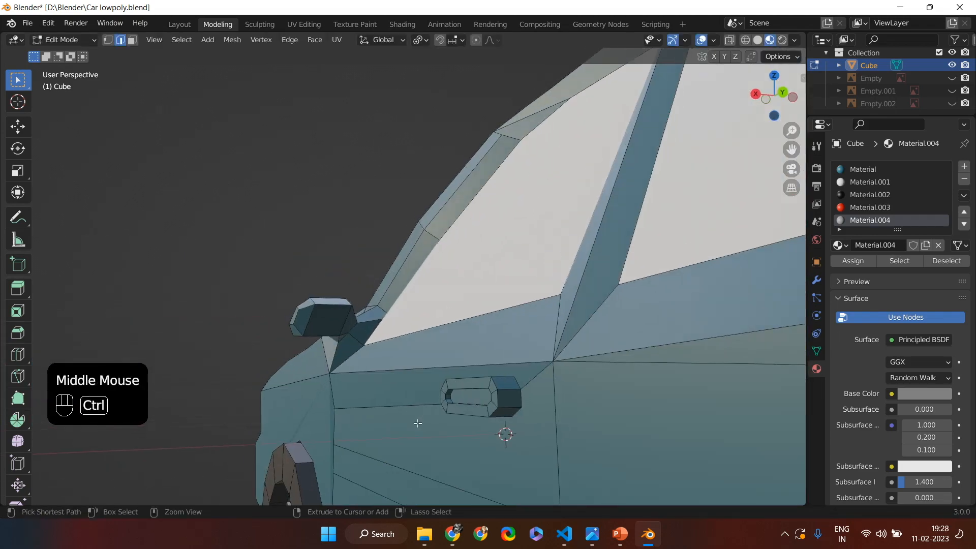
pyautogui.scroll(-4, 751, 446)
pyautogui.hotkey('ctrl', 'z')
pyautogui.moveTo(751, 446); pyautogui.dragTo(370, 407, button='middle')
pyautogui.scroll(3, 465, 342)
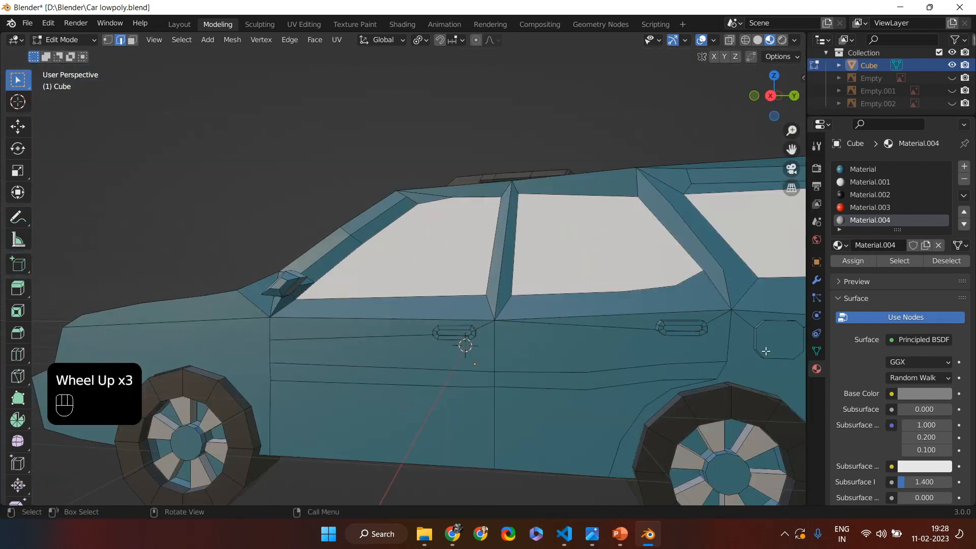
pyautogui.scroll(2, 497, 275)
pyautogui.moveTo(548, 314); pyautogui.dragTo(549, 315)
pyautogui.moveTo(549, 315); pyautogui.dragTo(573, 331, button='middle')
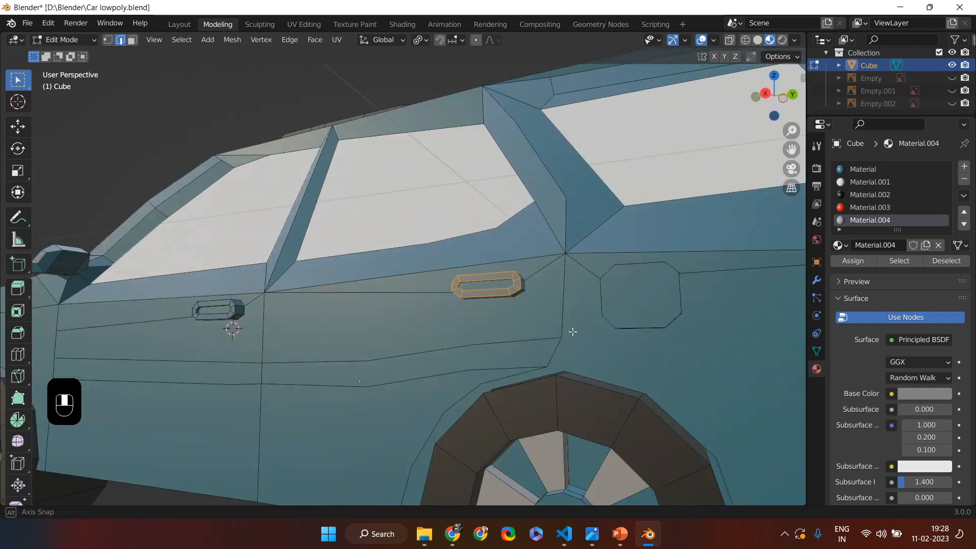
pyautogui.moveTo(446, 270); pyautogui.dragTo(566, 359)
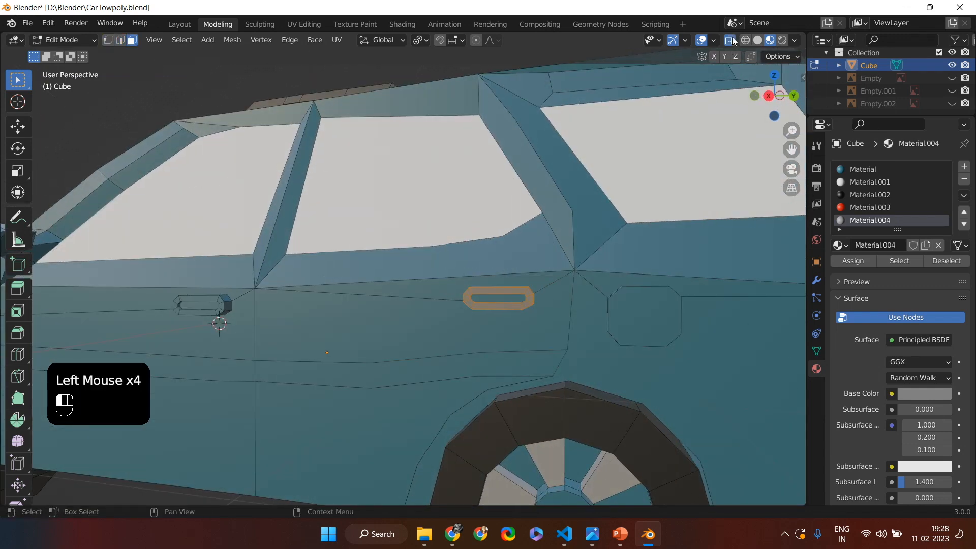
# Select the front and rear door handles on both sides of the car with X-ray on, and give them Material.004.
pyautogui.click(730, 40)
pyautogui.press('KP_3')
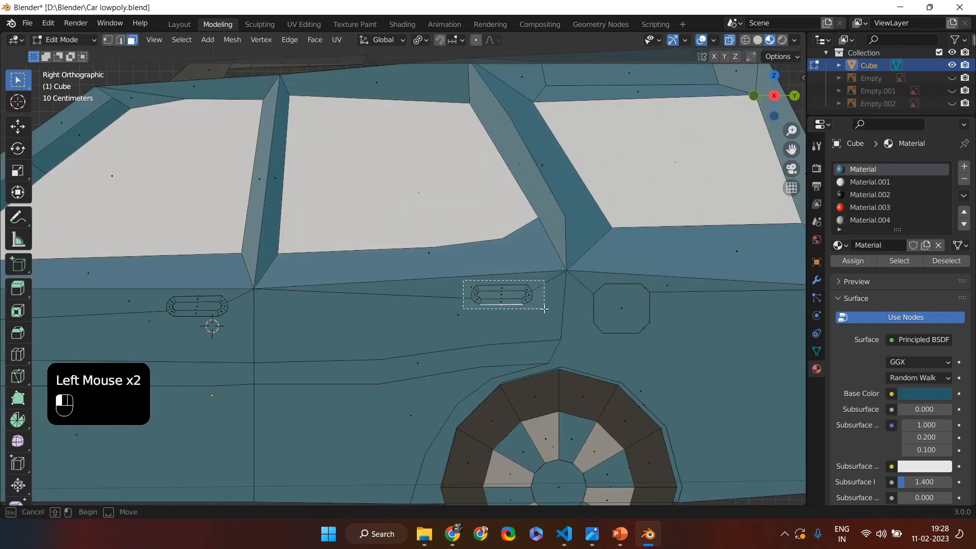
pyautogui.moveTo(544, 309); pyautogui.dragTo(544, 309)
pyautogui.keyDown('shift'); pyautogui.click(226, 292); pyautogui.keyUp('shift')
pyautogui.scroll(-3, 253, 328)
pyautogui.scroll(4, 395, 234)
pyautogui.moveTo(395, 234); pyautogui.dragTo(300, 344, button='middle')
pyautogui.keyDown('shift'); pyautogui.click(352, 266); pyautogui.keyUp('shift')
pyautogui.moveTo(352, 266); pyautogui.dragTo(935, 359, button='middle')
pyautogui.click(864, 220)
# Select the octagonal patch on the car's −X rear side and merge its overlapping face at center.
pyautogui.scroll(2, 545, 311)
pyautogui.press('KP_3')
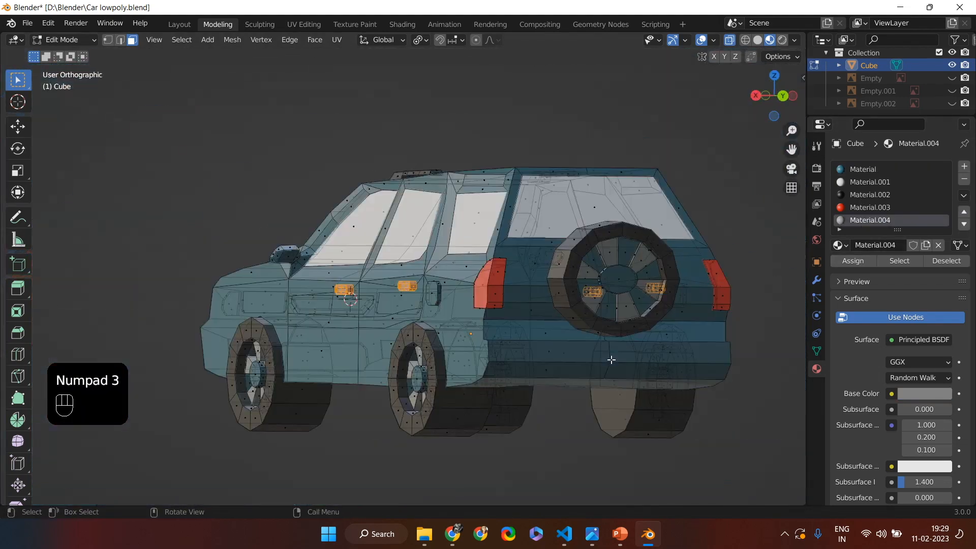
pyautogui.moveTo(487, 277); pyautogui.dragTo(527, 308)
pyautogui.moveTo(527, 307); pyautogui.dragTo(426, 364, button='middle')
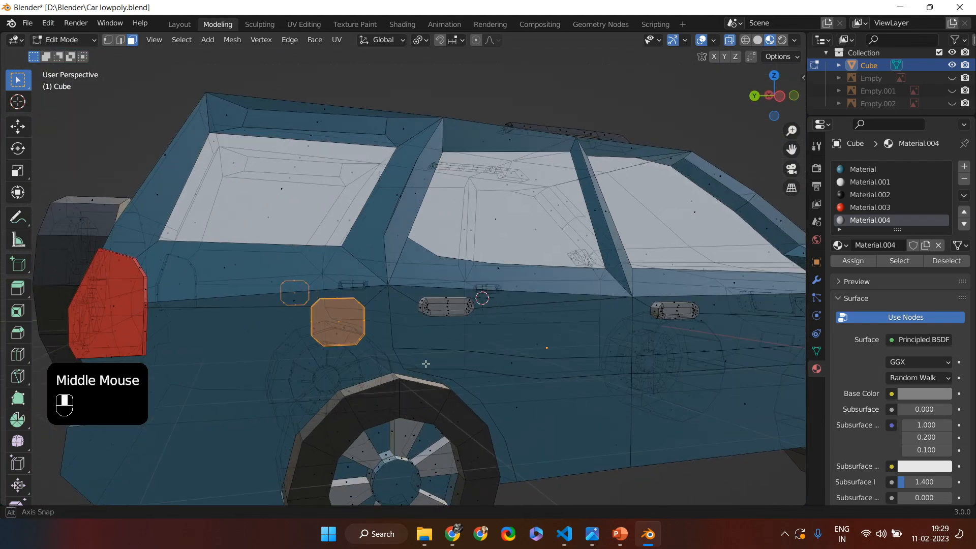
pyautogui.click(757, 39)
pyautogui.click(729, 40)
pyautogui.click(334, 319)
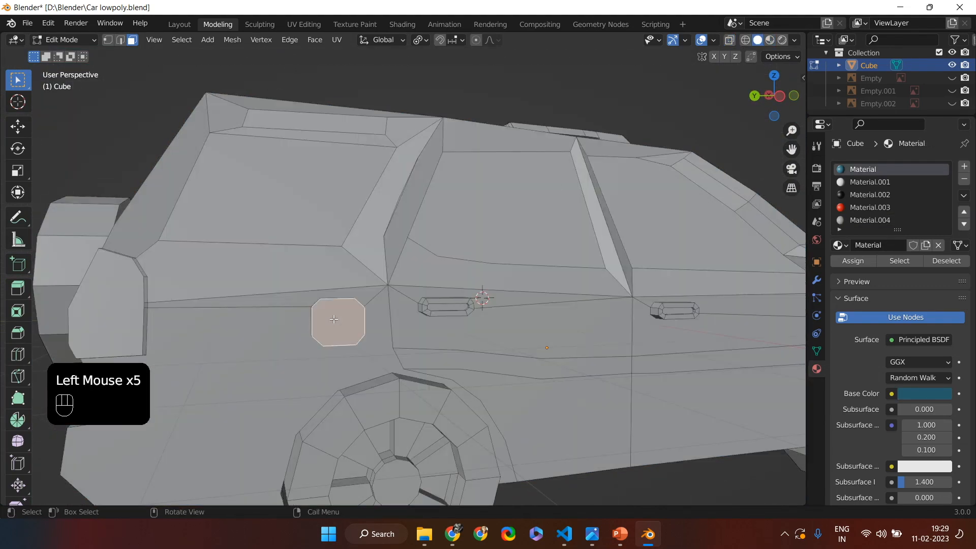
pyautogui.click(336, 325)
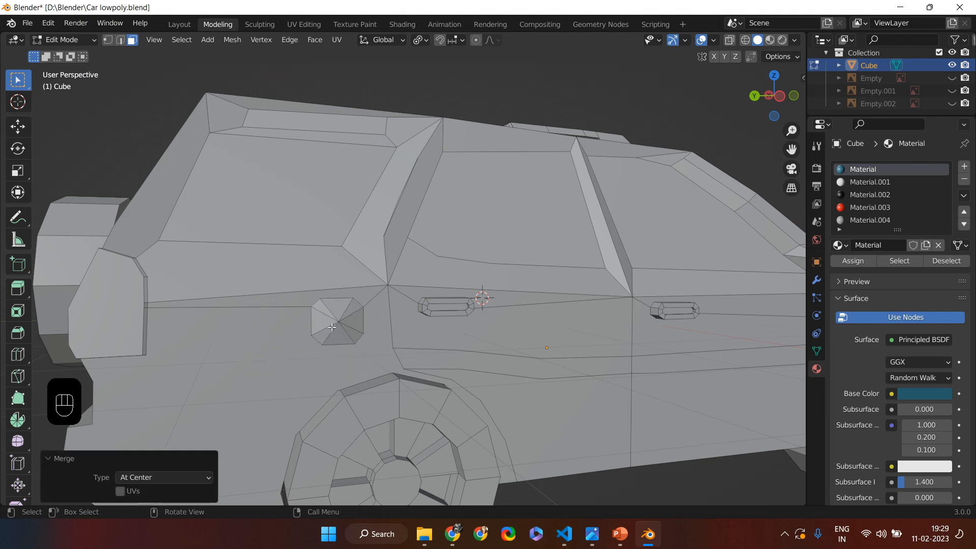
# Select the remaining vertices of the octagonal patch on the −X rear side, merge them and dissolve the leftover vertex.
pyautogui.click(305, 315)
pyautogui.press('1')
pyautogui.click(304, 301)
pyautogui.click(338, 322)
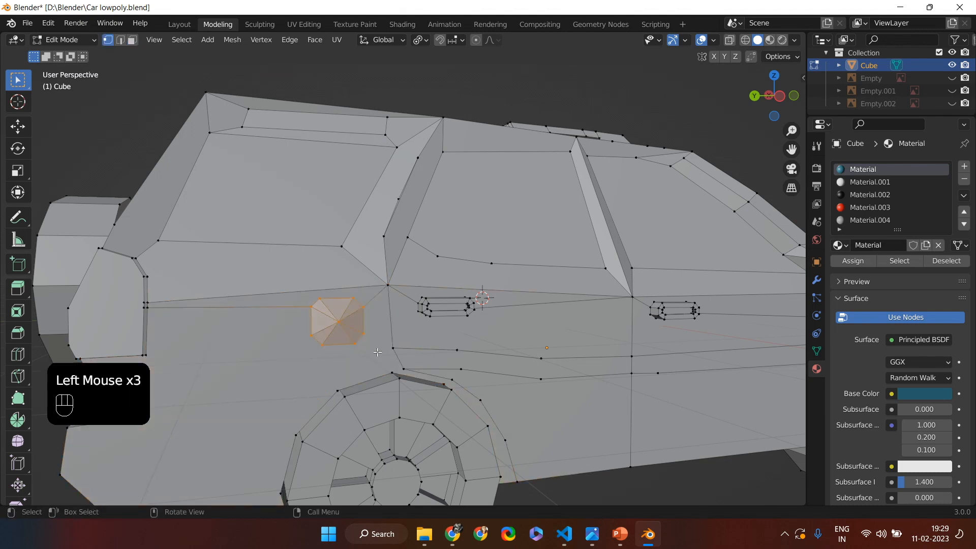
pyautogui.press('m')
pyautogui.click(327, 351)
pyautogui.rightClick(315, 483)
pyautogui.click(315, 487)
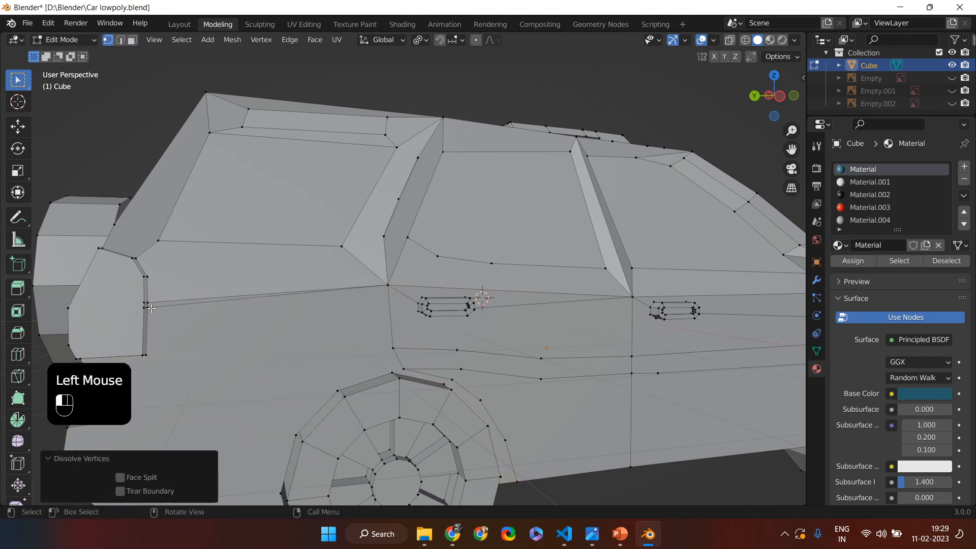
# Merge the near-coincident vertices along the front edge of the tail light on the car's −X side.
pyautogui.click(147, 302)
pyautogui.keyDown('shift'); pyautogui.click(147, 307); pyautogui.keyUp('shift')
pyautogui.press('m')
pyautogui.click(136, 329)
pyautogui.keyDown('shift'); pyautogui.click(127, 271); pyautogui.keyUp('shift')
pyautogui.press('m')
pyautogui.click(128, 271)
# Select the octagonal fuel cap behind the rear door in Material Preview and assign Material.004 to it.
pyautogui.moveTo(127, 270)
pyautogui.mouseDown(button='middle')
pyautogui.moveTo(186, 355)
pyautogui.moveTo(318, 384)
pyautogui.moveTo(558, 399)
pyautogui.mouseUp(button='middle')
pyautogui.click(770, 39)
pyautogui.click(774, 96)
pyautogui.doubleClick(497, 284)
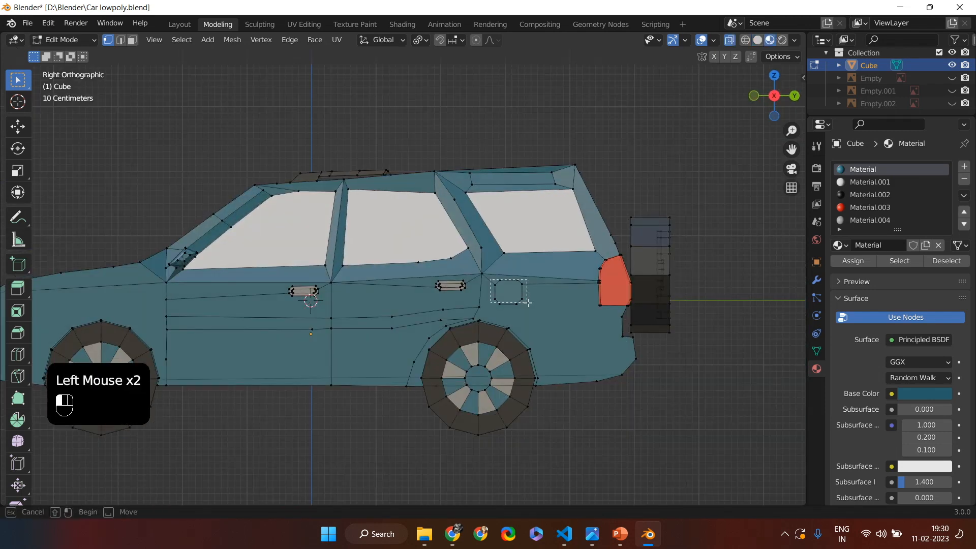
pyautogui.moveTo(773, 397); pyautogui.dragTo(386, 350, button='middle')
pyautogui.click(870, 219)
pyautogui.click(853, 260)
pyautogui.scroll(-2, 649, 57)
pyautogui.click(730, 40)
# Switch to face selection and assign Material.001 to the selected faces.
pyautogui.moveTo(458, 229); pyautogui.dragTo(429, 232, button='middle')
pyautogui.scroll(3, 204, 271)
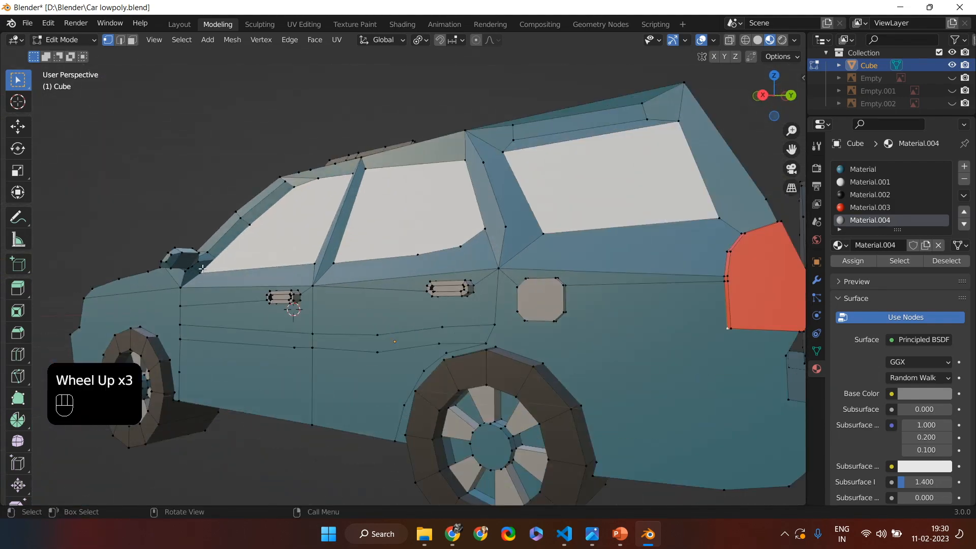
pyautogui.click(132, 39)
pyautogui.click(862, 169)
pyautogui.click(870, 181)
pyautogui.moveTo(682, 272); pyautogui.dragTo(661, 325, button='middle')
pyautogui.scroll(-3, 629, 365)
pyautogui.click(863, 169)
pyautogui.click(870, 182)
pyautogui.click(853, 260)
# Select the faces of both side mirrors and assign Material.004 to them.
pyautogui.click(733, 281)
pyautogui.keyDown('shift'); pyautogui.click(742, 275); pyautogui.keyUp('shift')
pyautogui.moveTo(759, 286); pyautogui.dragTo(621, 177, button='middle')
pyautogui.keyDown('shift'); pyautogui.click(255, 330); pyautogui.keyUp('shift')
pyautogui.keyDown('shift'); pyautogui.click(328, 121); pyautogui.keyUp('shift')
pyautogui.scroll(2, 484, 323)
pyautogui.keyDown('shift'); pyautogui.moveTo(484, 322); pyautogui.dragTo(166, 361, button='middle'); pyautogui.keyUp('shift')
pyautogui.keyDown('shift'); pyautogui.click(312, 340); pyautogui.keyUp('shift')
pyautogui.keyDown('shift'); pyautogui.click(165, 362); pyautogui.keyUp('shift')
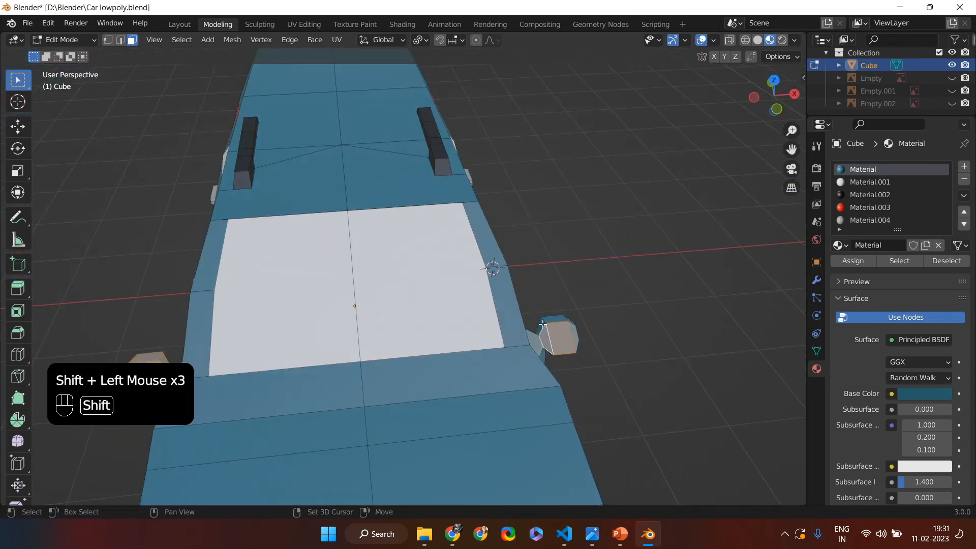
pyautogui.moveTo(574, 334); pyautogui.dragTo(973, 297, button='middle')
pyautogui.keyDown('shift'); pyautogui.click(263, 231); pyautogui.keyUp('shift')
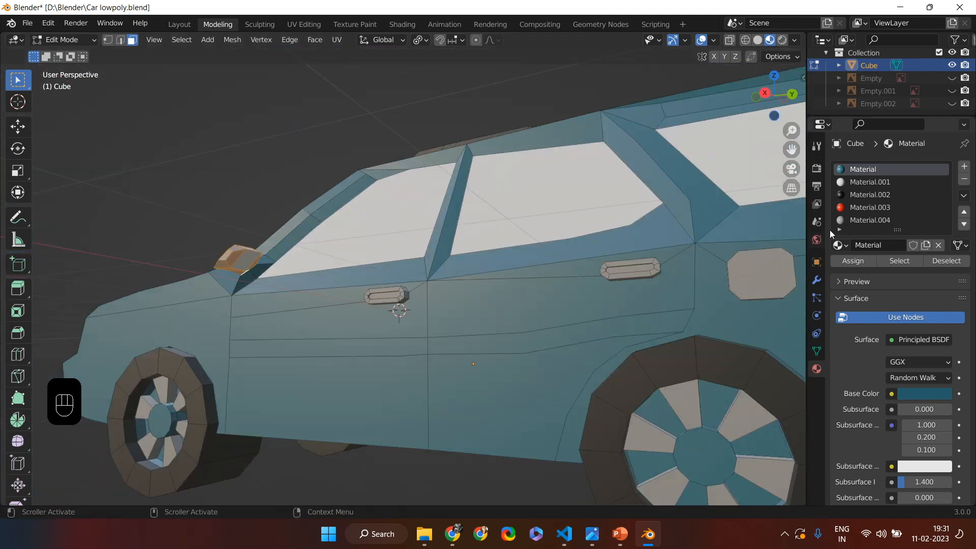
pyautogui.click(870, 219)
pyautogui.click(853, 260)
# Assign Material.001 to the rear-facing glass face of the side mirror.
pyautogui.click(852, 260)
pyautogui.click(870, 181)
pyautogui.click(853, 260)
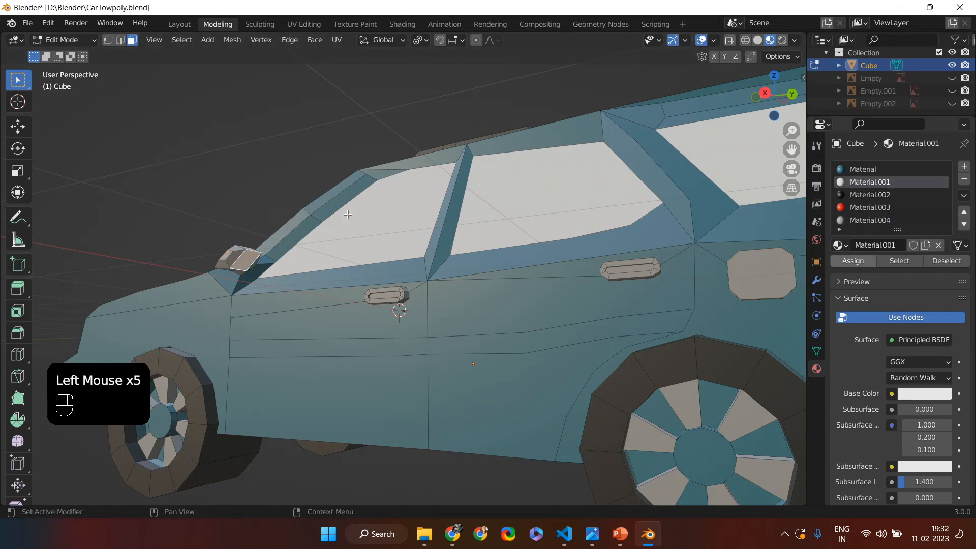
# Select the faces of the number plate on the front bumper and give them Material.004.
pyautogui.scroll(-3, 312, 215)
pyautogui.moveTo(312, 215); pyautogui.dragTo(473, 244, button='middle')
pyautogui.click(497, 320)
pyautogui.scroll(-5, 482, 311)
pyautogui.keyDown('shift'); pyautogui.click(394, 227); pyautogui.keyUp('shift')
pyautogui.keyDown('shift'); pyautogui.click(394, 227); pyautogui.keyUp('shift')
pyautogui.keyDown('shift'); pyautogui.click(514, 255); pyautogui.keyUp('shift')
pyautogui.keyDown('shift'); pyautogui.click(513, 255); pyautogui.keyUp('shift')
pyautogui.keyDown('shift'); pyautogui.click(517, 259); pyautogui.keyUp('shift')
pyautogui.moveTo(512, 254); pyautogui.dragTo(464, 292, button='middle')
pyautogui.keyDown('shift'); pyautogui.click(458, 349); pyautogui.keyUp('shift')
pyautogui.moveTo(458, 349); pyautogui.dragTo(421, 396, button='middle')
pyautogui.keyDown('shift'); pyautogui.click(413, 398); pyautogui.keyUp('shift')
pyautogui.keyDown('shift'); pyautogui.click(414, 396); pyautogui.keyUp('shift')
pyautogui.moveTo(509, 394); pyautogui.dragTo(432, 390, button='middle')
pyautogui.keyDown('shift'); pyautogui.click(324, 375); pyautogui.keyUp('shift')
pyautogui.keyDown('shift'); pyautogui.click(327, 385); pyautogui.keyUp('shift')
pyautogui.click(870, 220)
# Place the 3D cursor on the car's centre line, using the front and right orthographic views.
pyautogui.moveTo(618, 420); pyautogui.dragTo(46, 423, button='middle')
pyautogui.scroll(-4, 544, 410)
pyautogui.press('KP_3')
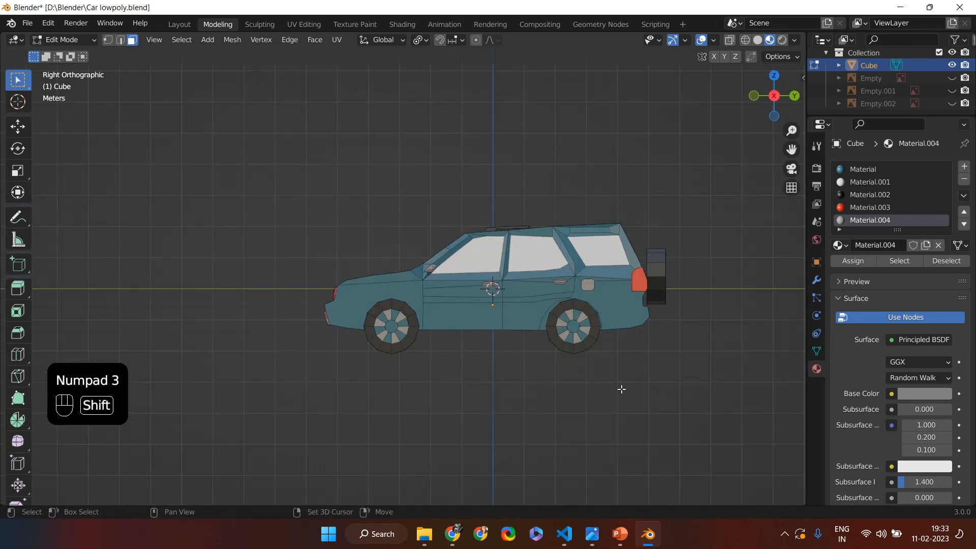
pyautogui.keyDown('shift'); pyautogui.moveTo(621, 388); pyautogui.dragTo(525, 383, button='middle'); pyautogui.keyUp('shift')
pyautogui.press('KP_1')
pyautogui.keyDown('shift'); pyautogui.click(414, 285); pyautogui.keyUp('shift')
pyautogui.click(410, 282)
pyautogui.keyDown('shift'); pyautogui.rightClick(478, 277); pyautogui.keyUp('shift')
pyautogui.press('KP_3')
pyautogui.keyDown('shift'); pyautogui.rightClick(483, 275); pyautogui.keyUp('shift')
pyautogui.press('KP_1')
pyautogui.moveTo(553, 307); pyautogui.dragTo(590, 289, button='middle')
pyautogui.click(538, 392)
pyautogui.scroll(-2, 456, 373)
pyautogui.scroll(2, 456, 372)
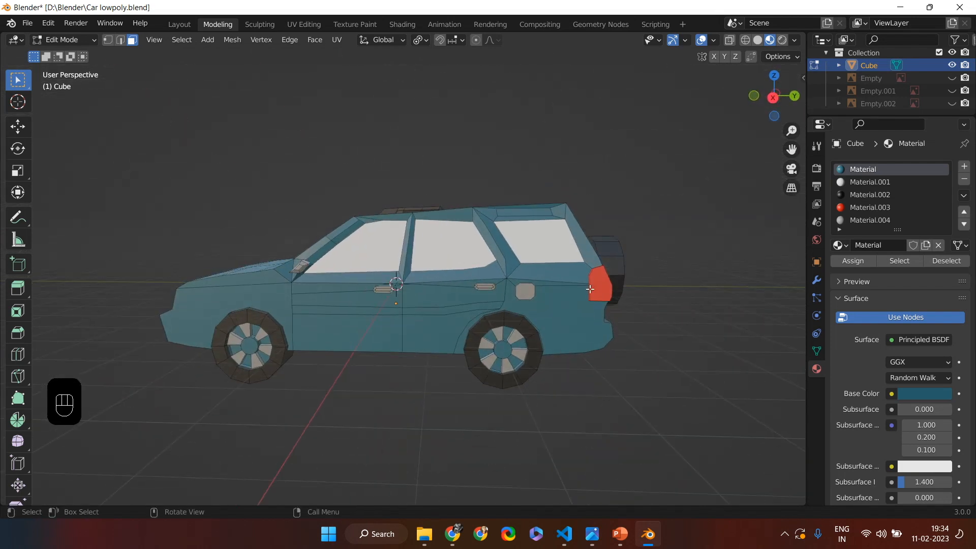
pyautogui.scroll(2, 453, 334)
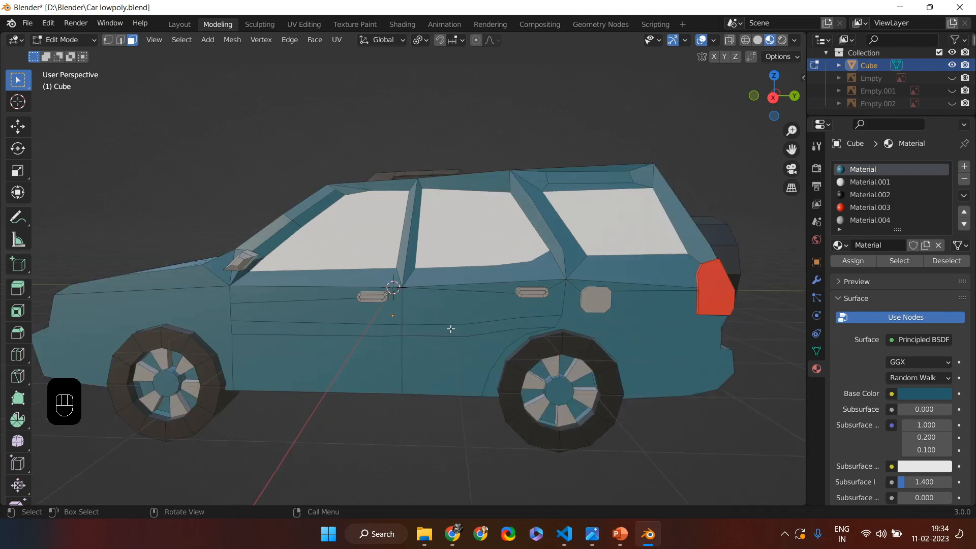
pyautogui.moveTo(501, 363)
pyautogui.mouseDown(button='middle')
pyautogui.moveTo(488, 362)
pyautogui.moveTo(522, 382)
pyautogui.moveTo(504, 370)
pyautogui.mouseUp(button='middle')
pyautogui.scroll(-2, 504, 370)
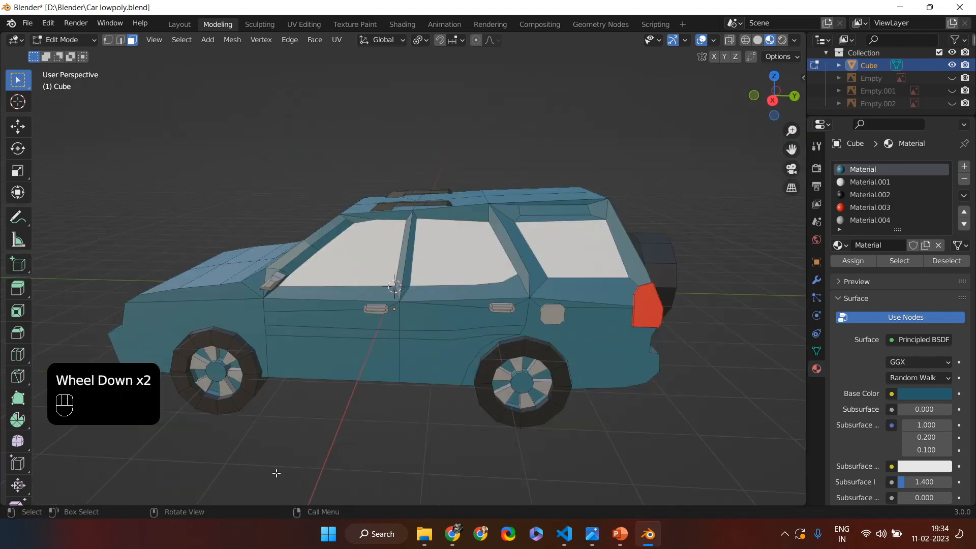
# Turn off the Screencast Keys display and hide the sidebar.
pyautogui.click(803, 78)
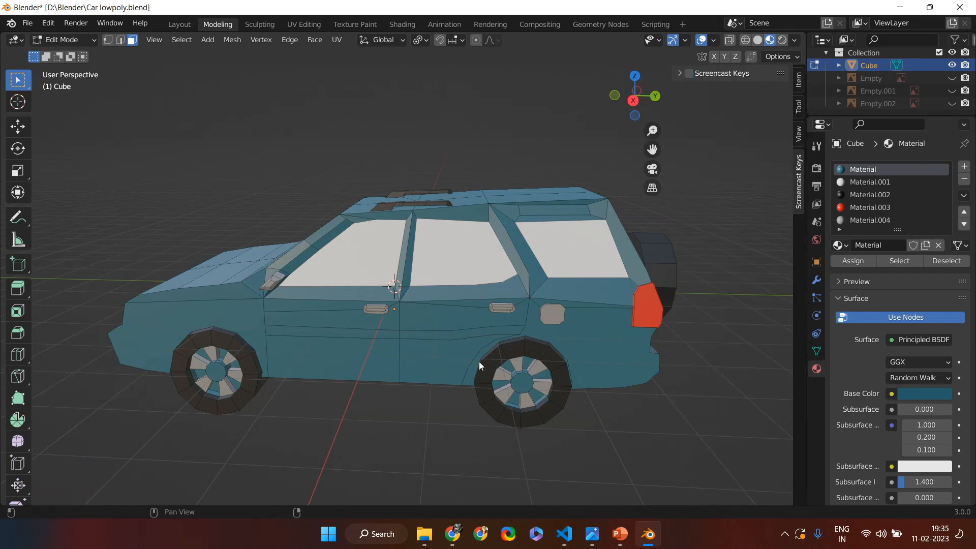
pyautogui.click(722, 72)
pyautogui.press('n')
# Preview the car in Object Mode and return to Edit Mode.
pyautogui.moveTo(468, 356)
pyautogui.mouseDown(button='middle')
pyautogui.moveTo(447, 407)
pyautogui.moveTo(451, 435)
pyautogui.moveTo(646, 362)
pyautogui.moveTo(371, 303)
pyautogui.moveTo(639, 311)
pyautogui.moveTo(386, 323)
pyautogui.moveTo(725, 197)
pyautogui.mouseUp(button='middle')
pyautogui.press('z')
pyautogui.click(641, 338)
pyautogui.press('Tab')
pyautogui.press('z')
pyautogui.press('Tab')
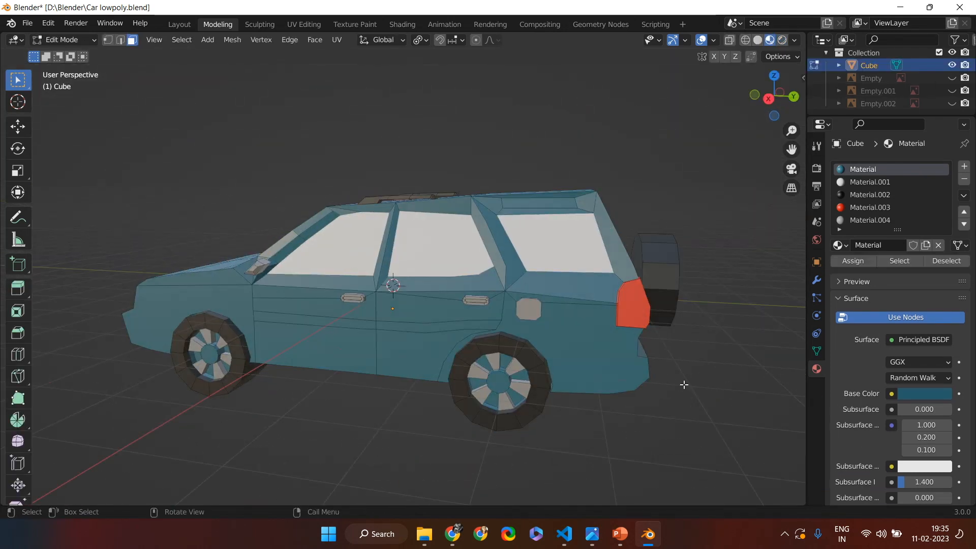
# Select the whole car mesh and move it up along Z so the wheels rest on the ground axis, and clear the selection.
pyautogui.moveTo(649, 173); pyautogui.dragTo(677, 374, button='middle')
pyautogui.press('a')
pyautogui.press('g')
pyautogui.press('z')
pyautogui.click(564, 333)
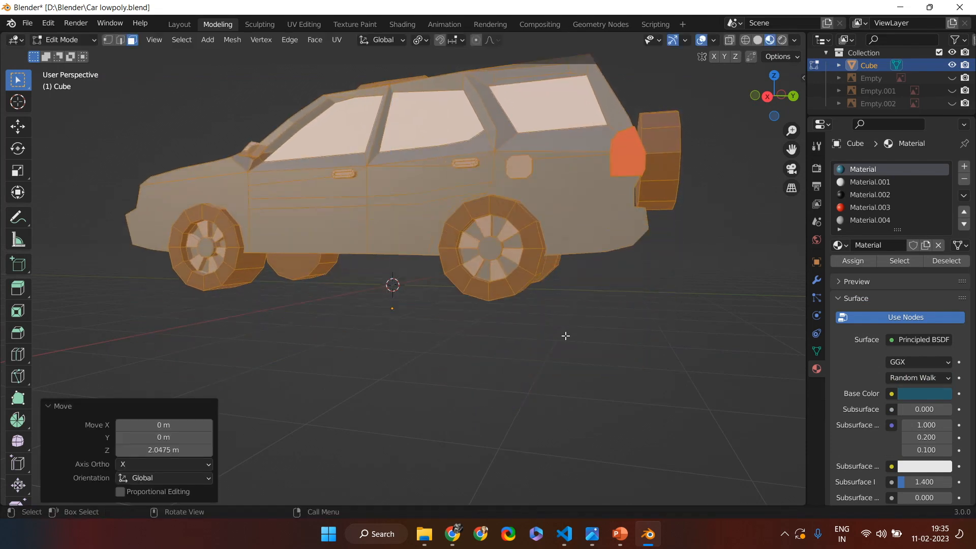
pyautogui.press('KP_1')
pyautogui.press('g')
pyautogui.press('z')
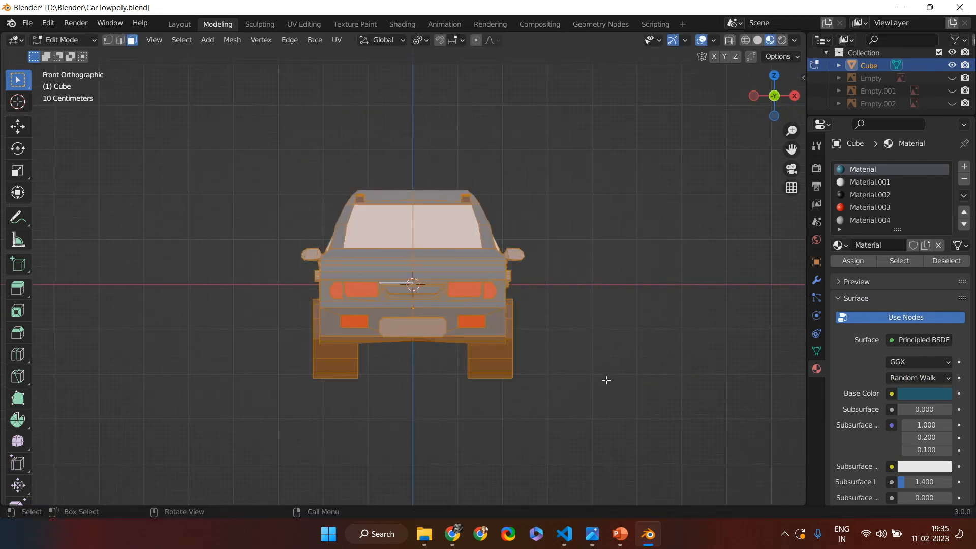
pyautogui.click(638, 391)
pyautogui.keyDown('shift'); pyautogui.scroll(2, 561, 397); pyautogui.keyUp('shift')
pyautogui.moveTo(560, 397); pyautogui.dragTo(237, 449, button='middle')
pyautogui.hotkey('alt', 'a')
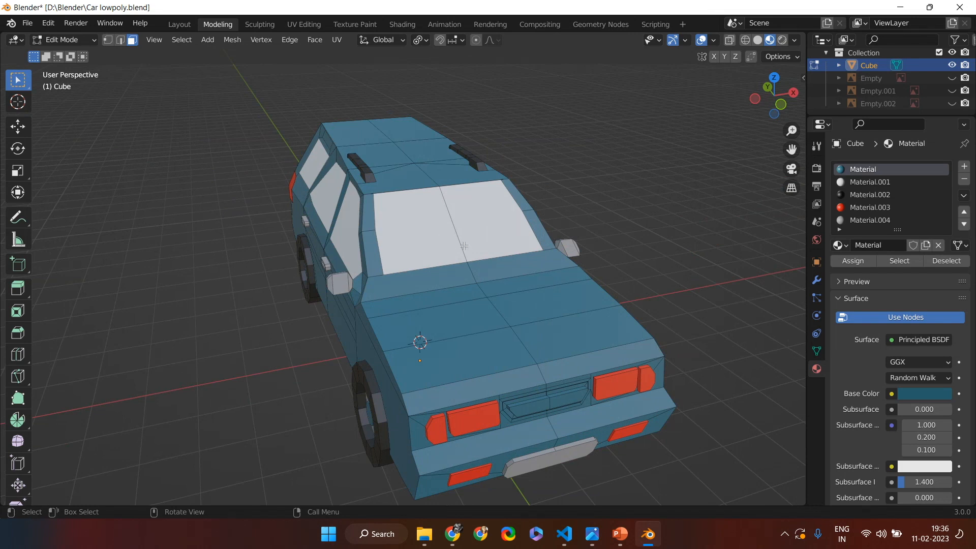
pyautogui.click(425, 230)
pyautogui.click(456, 222)
pyautogui.click(120, 40)
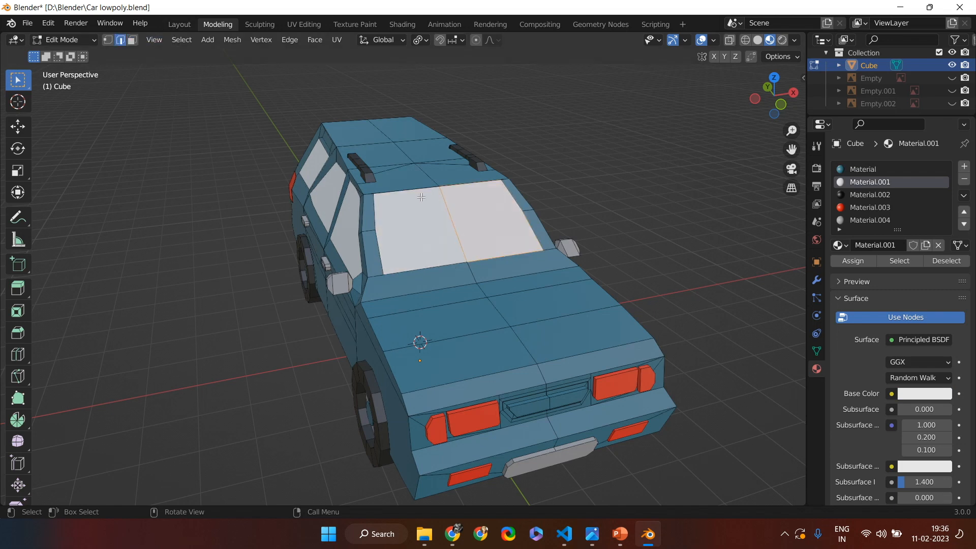
pyautogui.rightClick(452, 222)
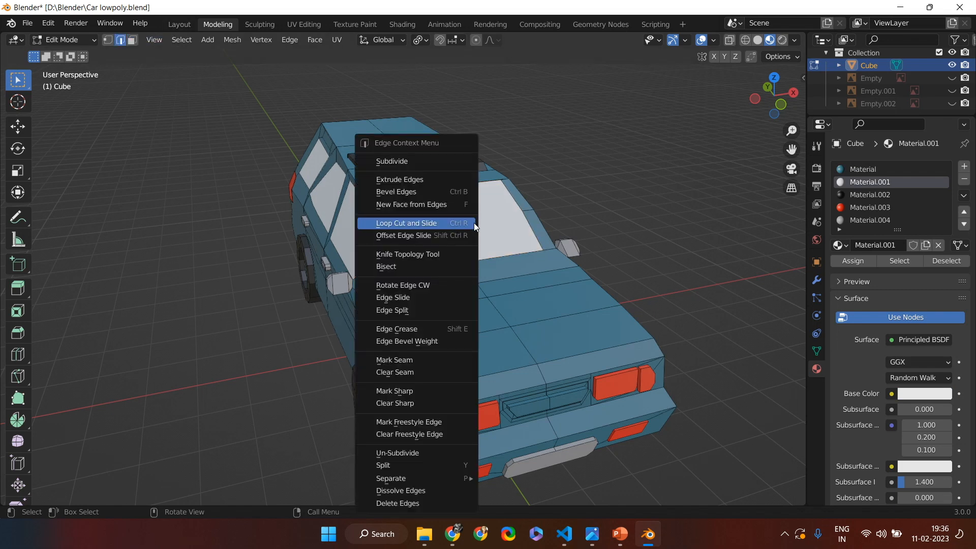
pyautogui.click(574, 166)
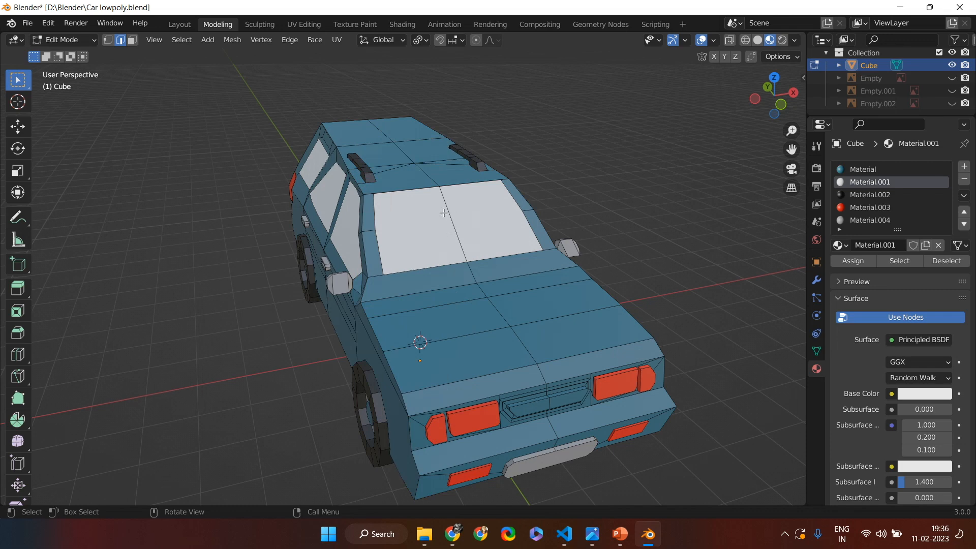
# Dissolve the extra vertex in the middle of the windshield and the windshield's lengthwise centre edge.
pyautogui.click(107, 40)
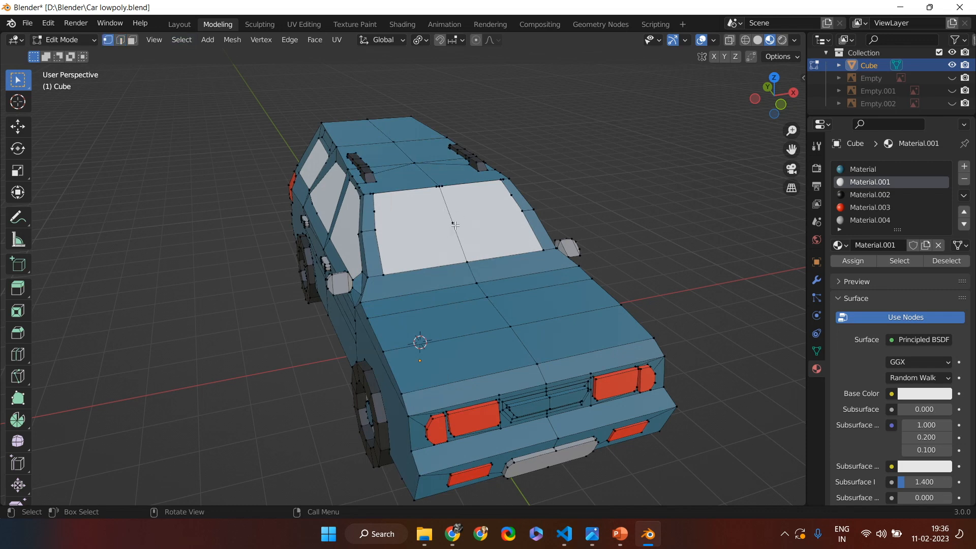
pyautogui.rightClick(454, 224)
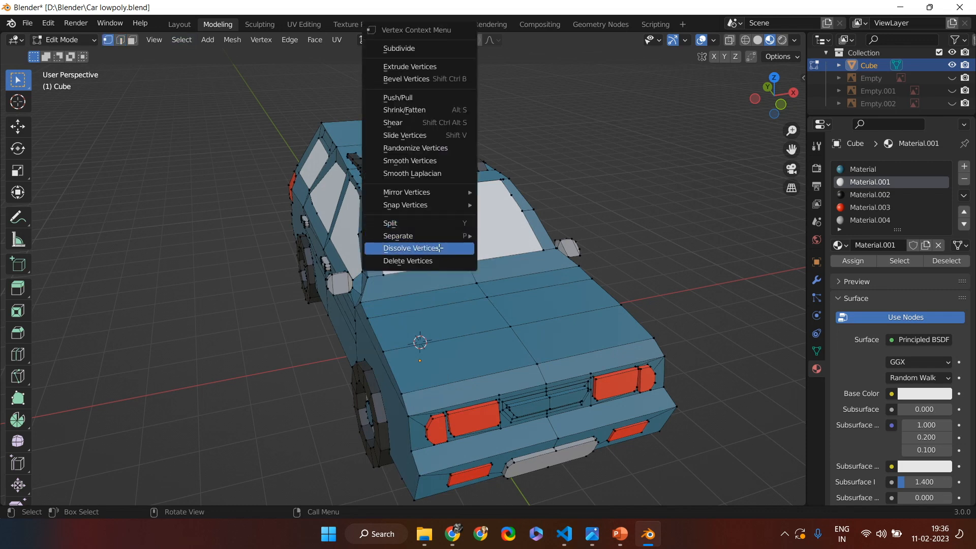
pyautogui.click(438, 248)
pyautogui.click(121, 41)
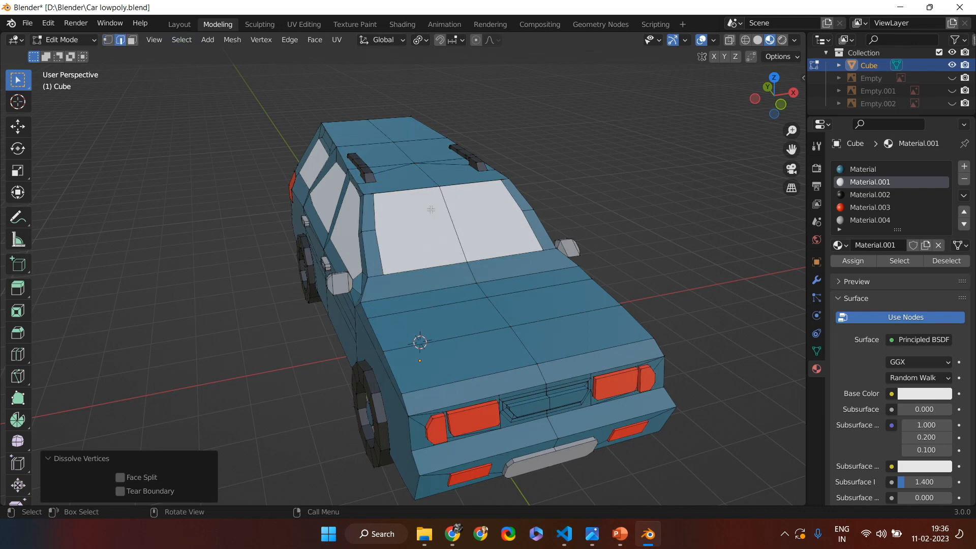
pyautogui.click(449, 215)
pyautogui.rightClick(453, 215)
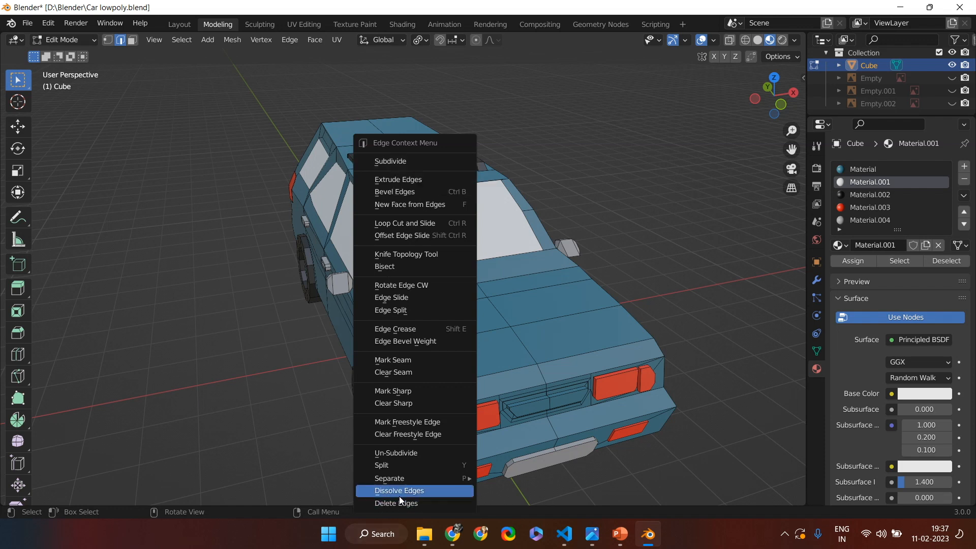
pyautogui.click(399, 493)
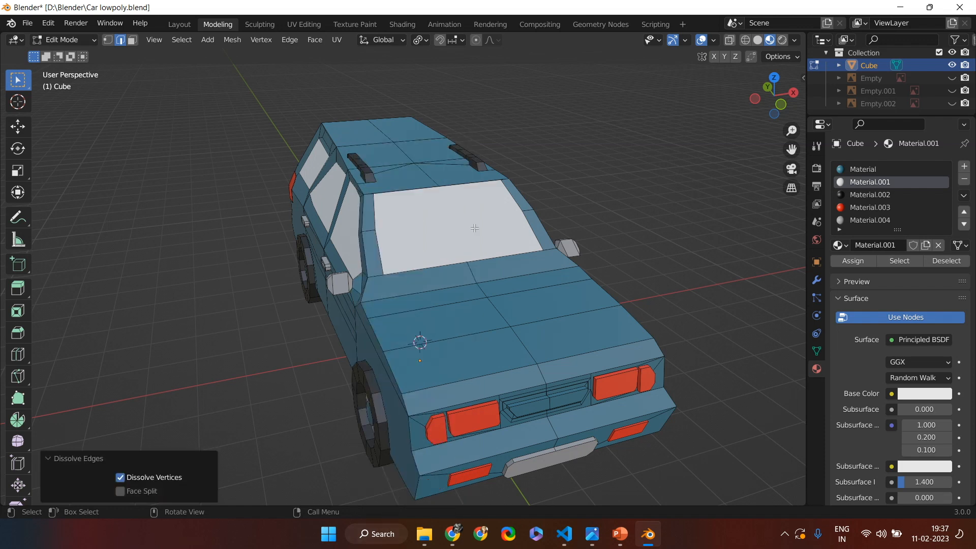
# Try to inset the windshield face in face selection mode.
pyautogui.click(474, 228)
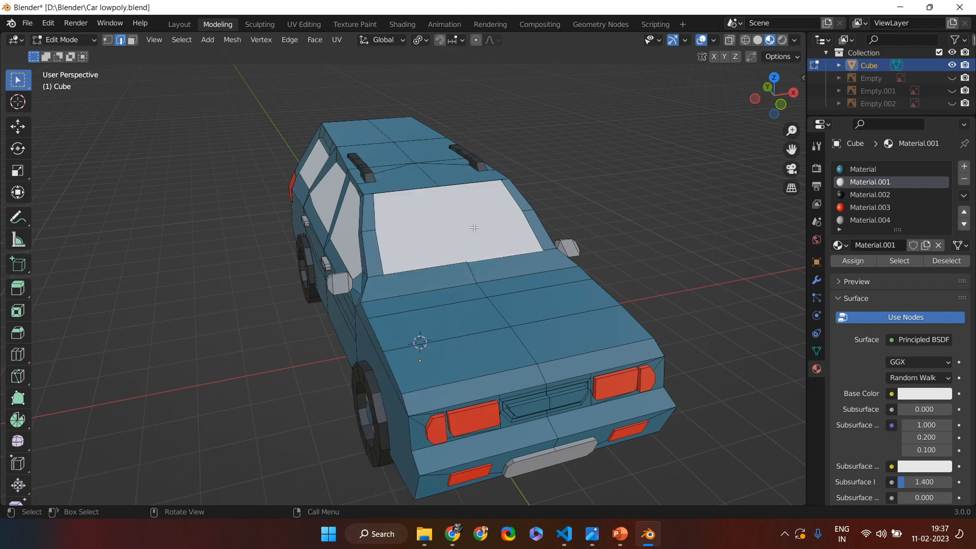
pyautogui.click(131, 40)
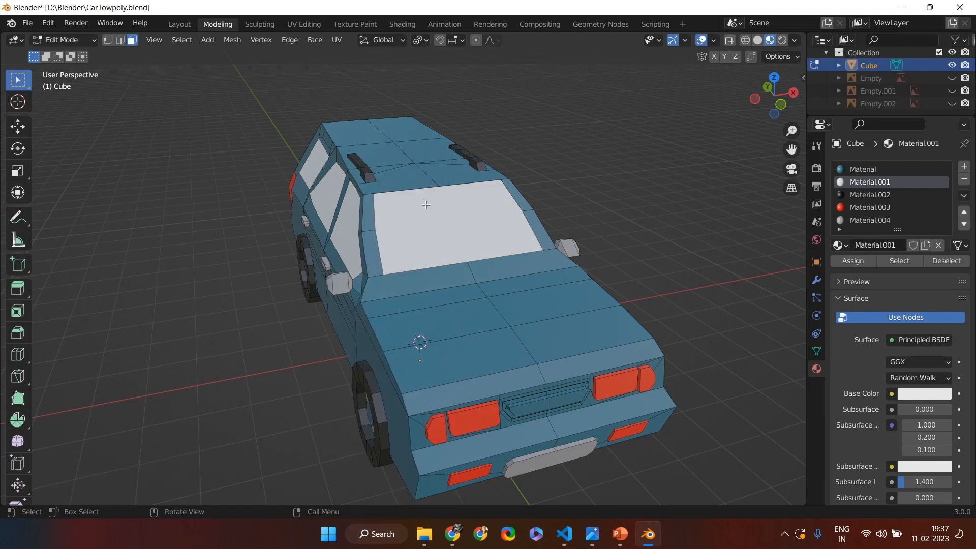
pyautogui.click(446, 220)
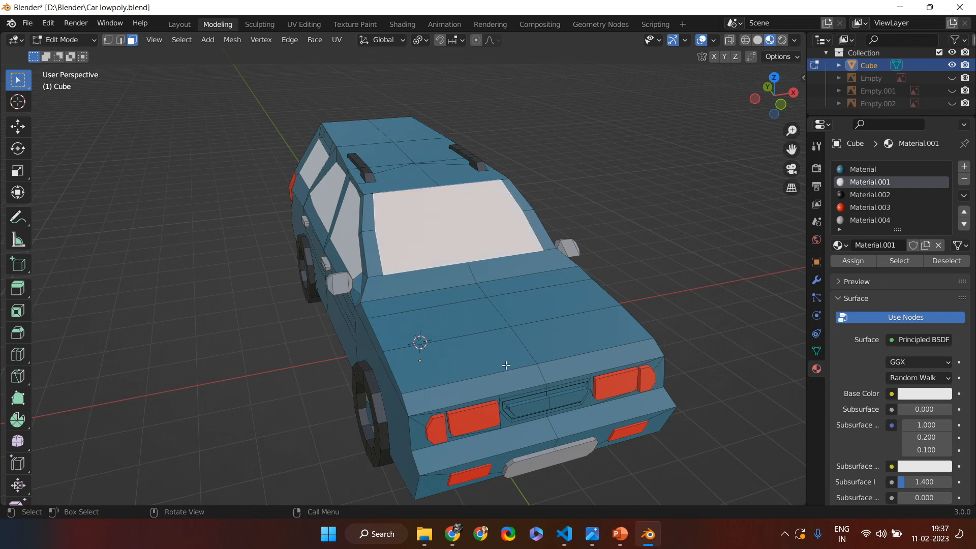
pyautogui.press('i')
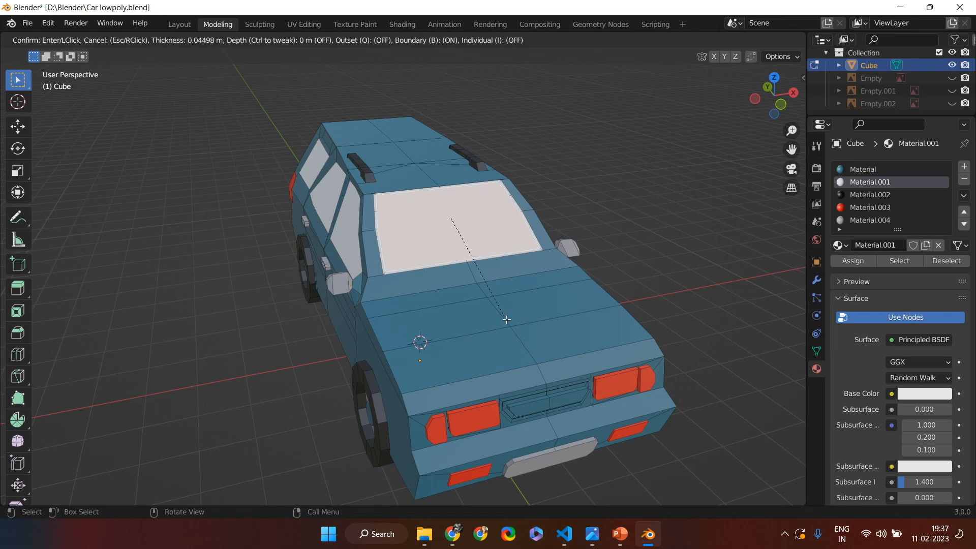
pyautogui.click(507, 319)
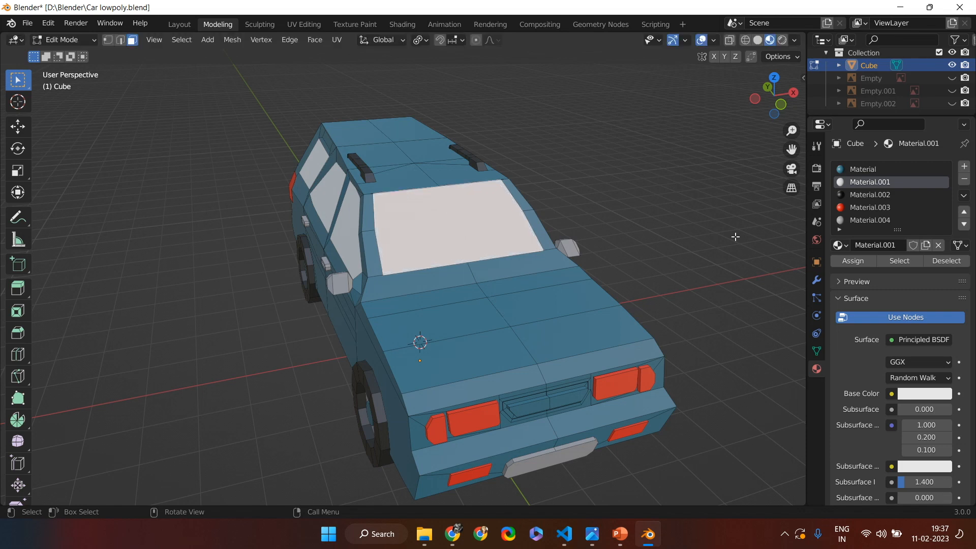
# Set the view to Right Orthographic and save the project file Car lowpoly.blend.
pyautogui.moveTo(624, 253); pyautogui.dragTo(473, 240, button='middle')
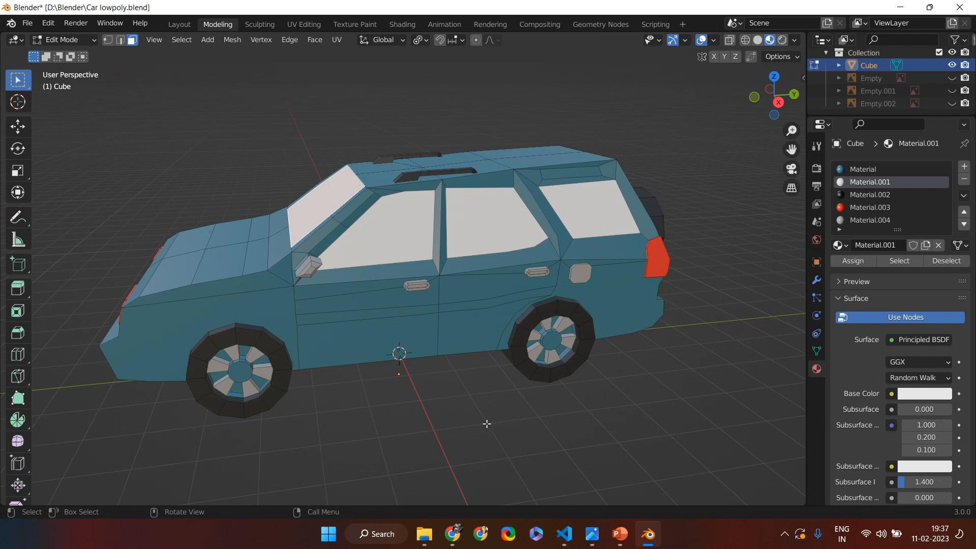
pyautogui.press('KP_1')
pyautogui.press('KP_3')
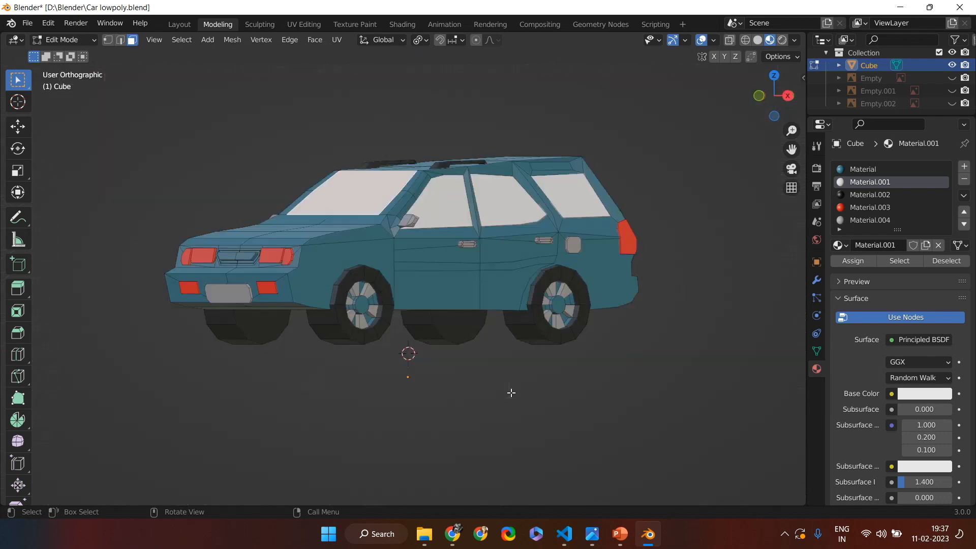
pyautogui.press('ctrl')
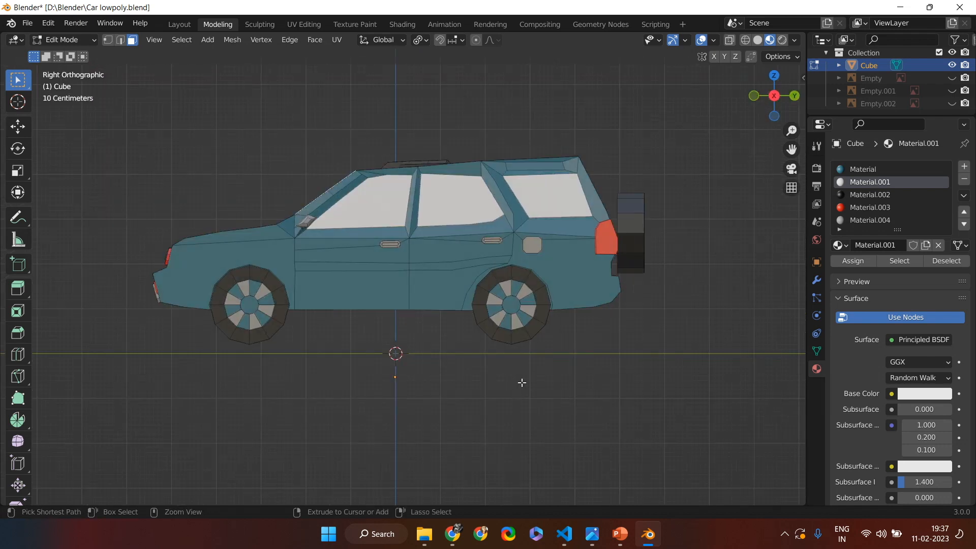
pyautogui.hotkey('ctrl', 's')
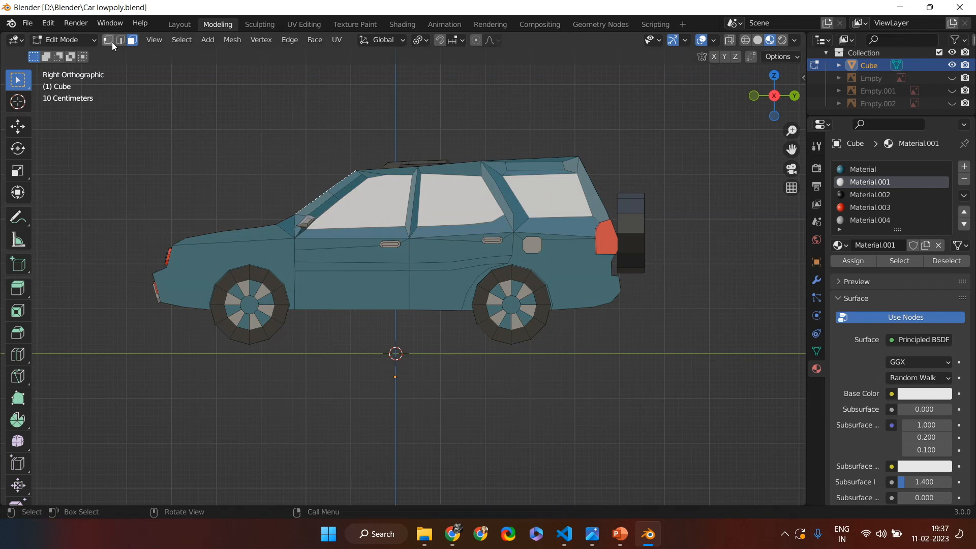
# Export the scene as a Wavefront OBJ file named Car lowpoly.obj in D:\Blender.
pyautogui.click(28, 24)
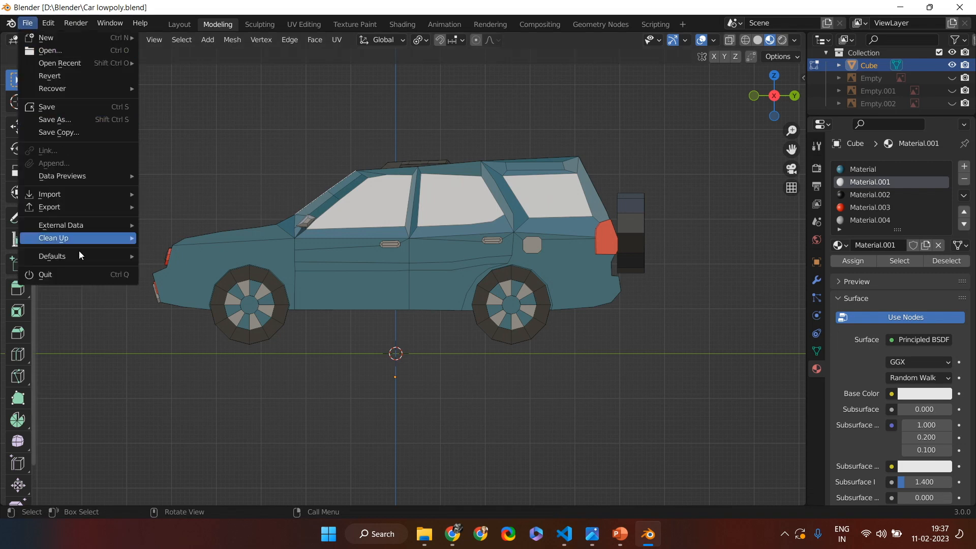
pyautogui.moveTo(83, 237)
pyautogui.moveTo(90, 206)
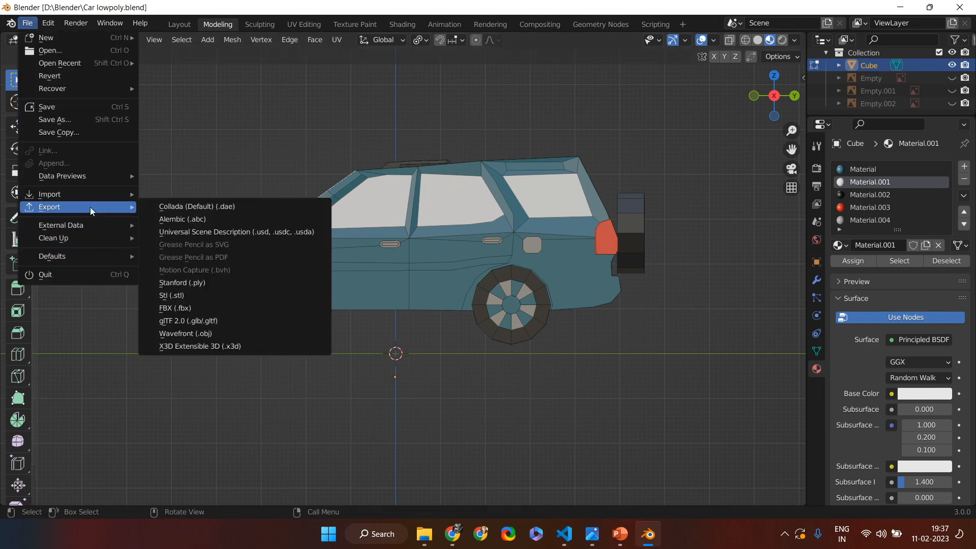
pyautogui.click(219, 333)
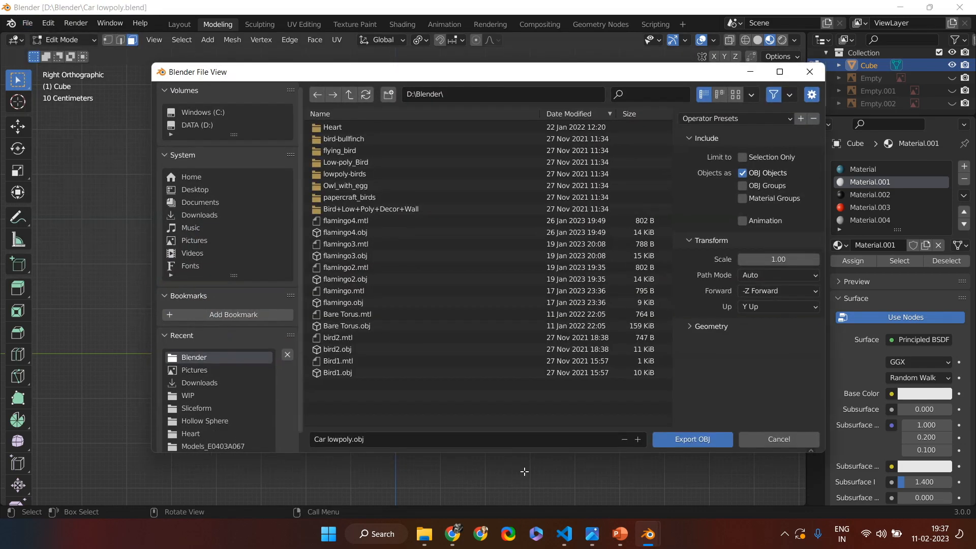
pyautogui.click(693, 441)
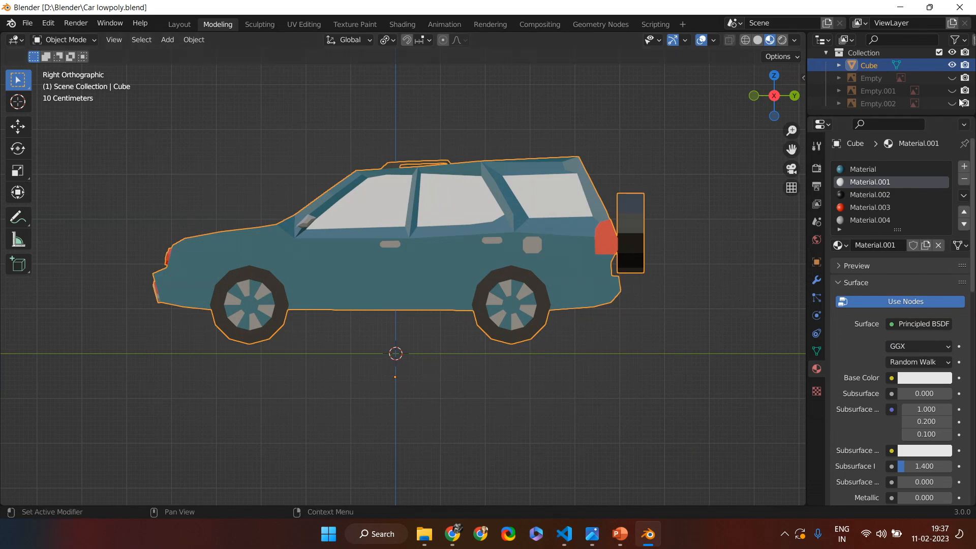
# Delete the three hidden reference image objects Empty, Empty.001 and Empty.002 from the collection.
pyautogui.click(888, 78)
pyautogui.press('Delete')
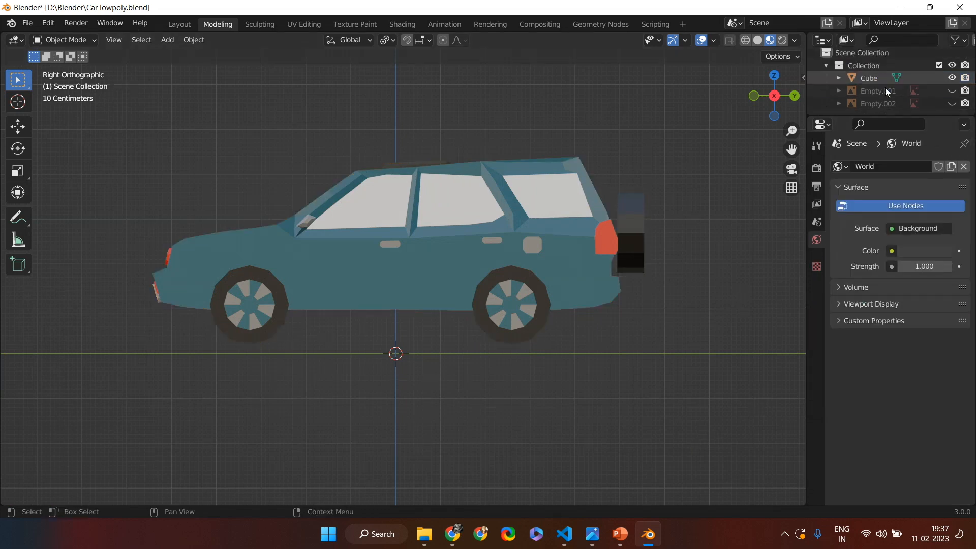
pyautogui.click(885, 91)
pyautogui.press('Delete')
pyautogui.click(885, 95)
pyautogui.press('Delete')
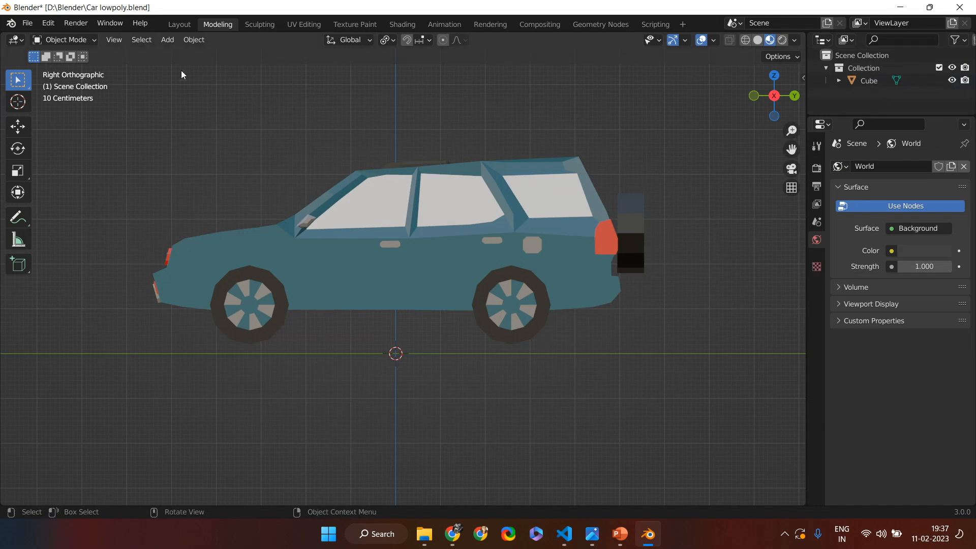
# Export the cleaned scene as Wavefront OBJ, overwriting the existing Car lowpoly.obj in D:\Blender.
pyautogui.click(10, 23)
pyautogui.click(27, 23)
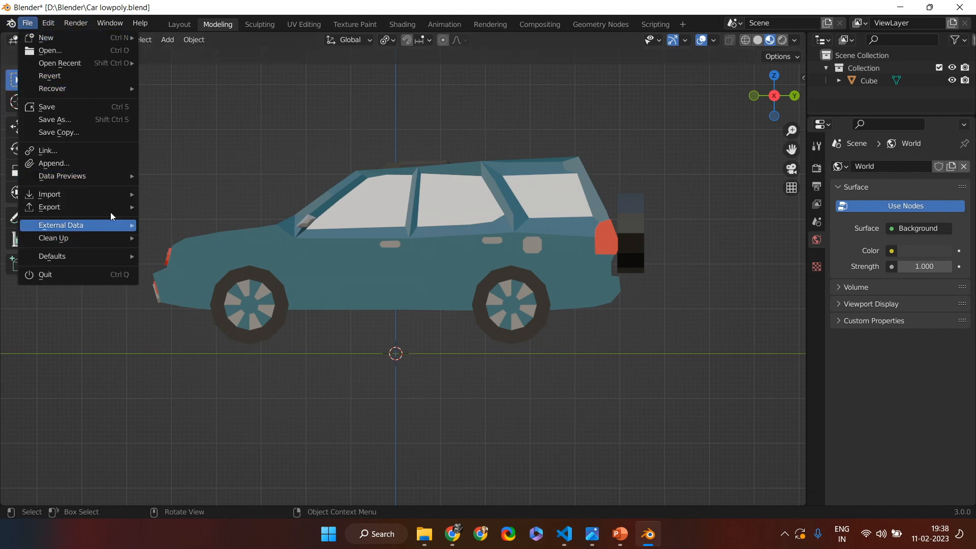
pyautogui.moveTo(111, 208)
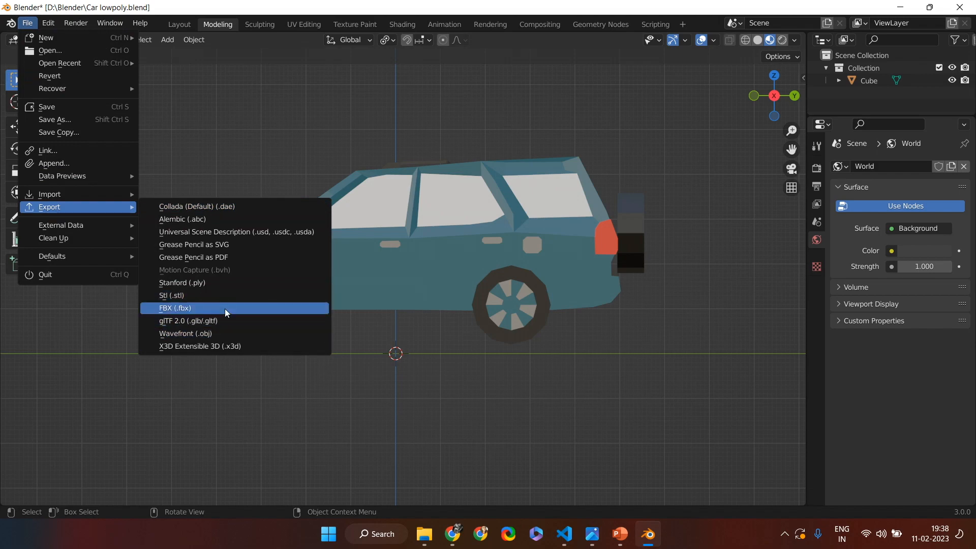
pyautogui.click(230, 333)
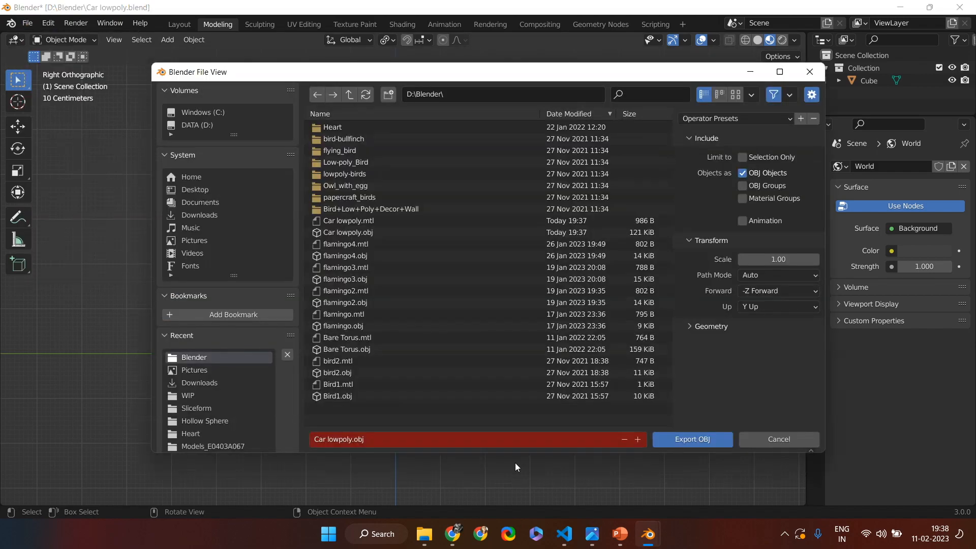
pyautogui.click(693, 443)
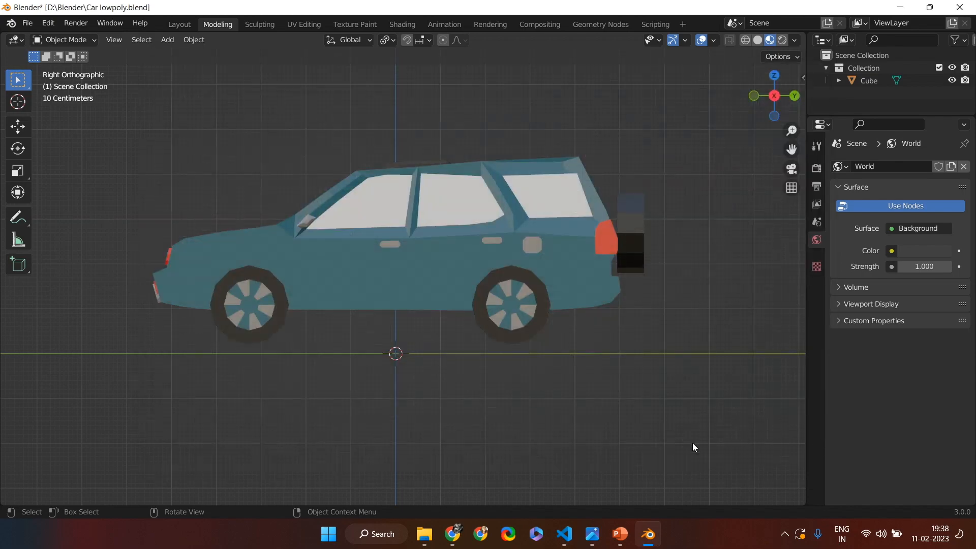